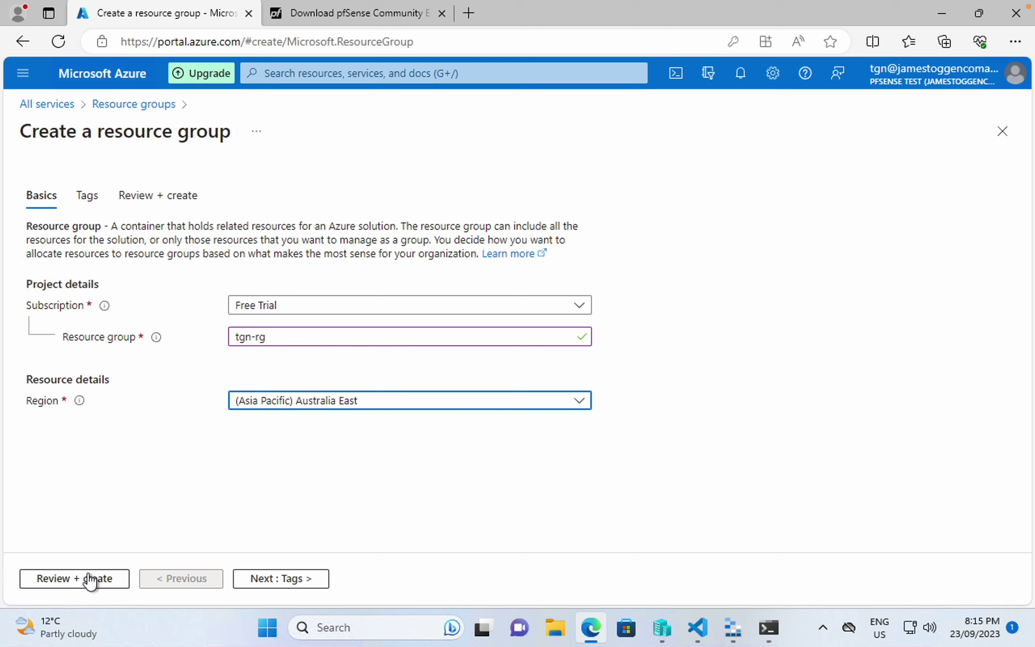
- Create resource group tgn-rg in Australia East, then start a new virtual network
{"action": "left_click", "coordinate": [92, 579]}
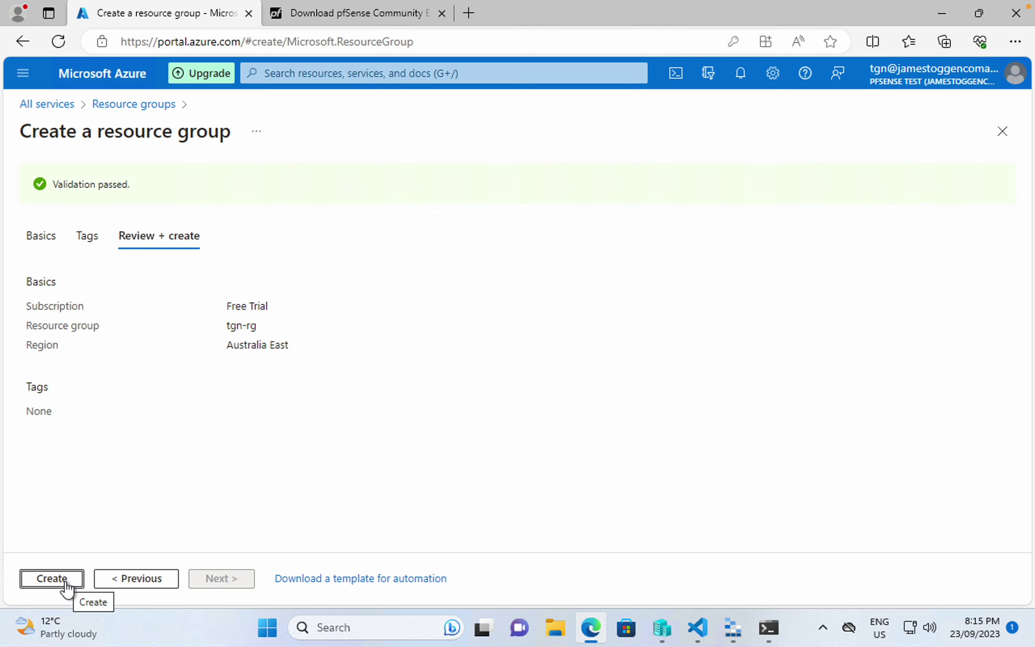
{"action": "left_click", "coordinate": [64, 579]}
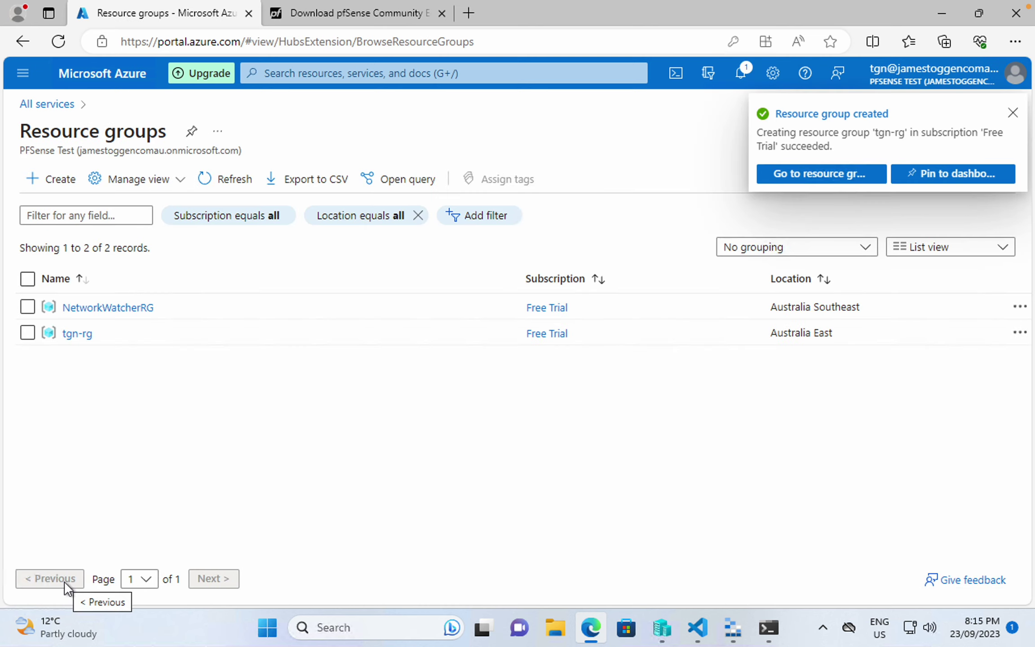
{"action": "left_click", "coordinate": [62, 107]}
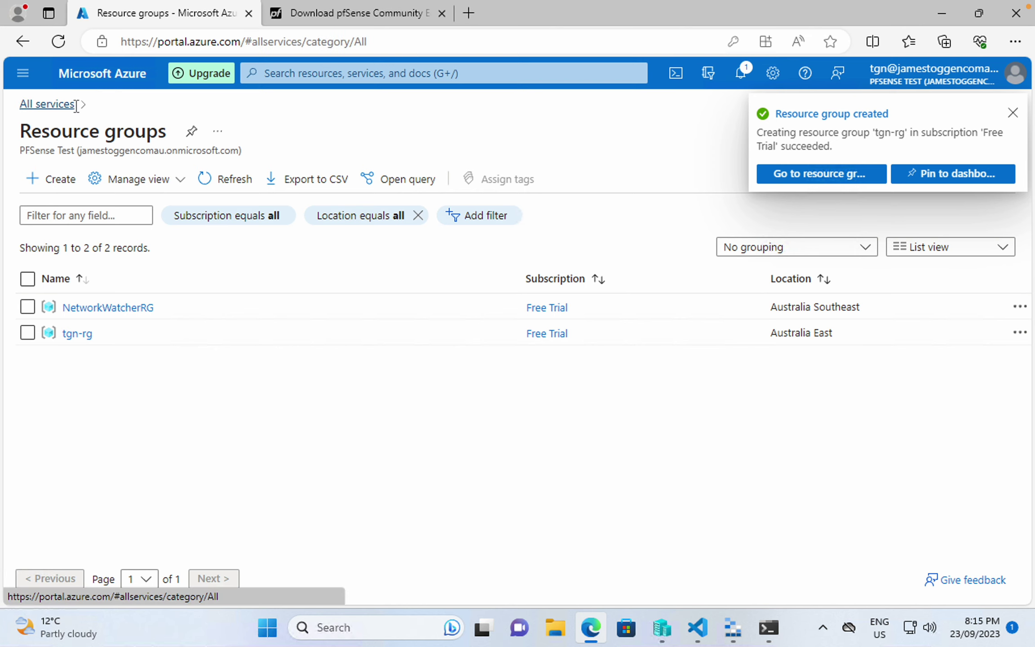
{"action": "left_click", "coordinate": [877, 241]}
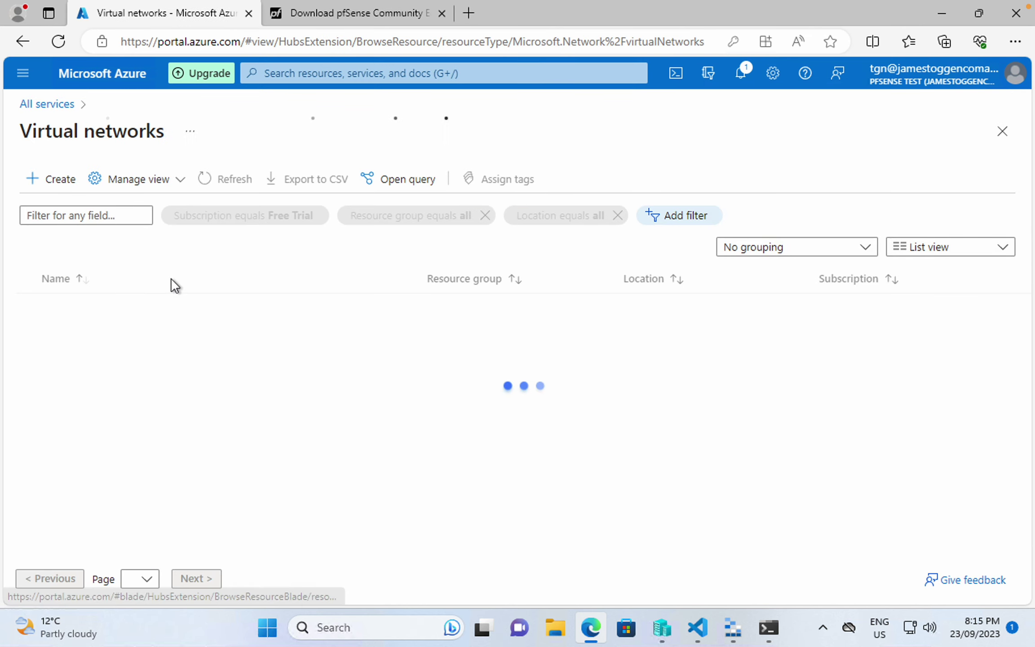
{"action": "left_click", "coordinate": [66, 179]}
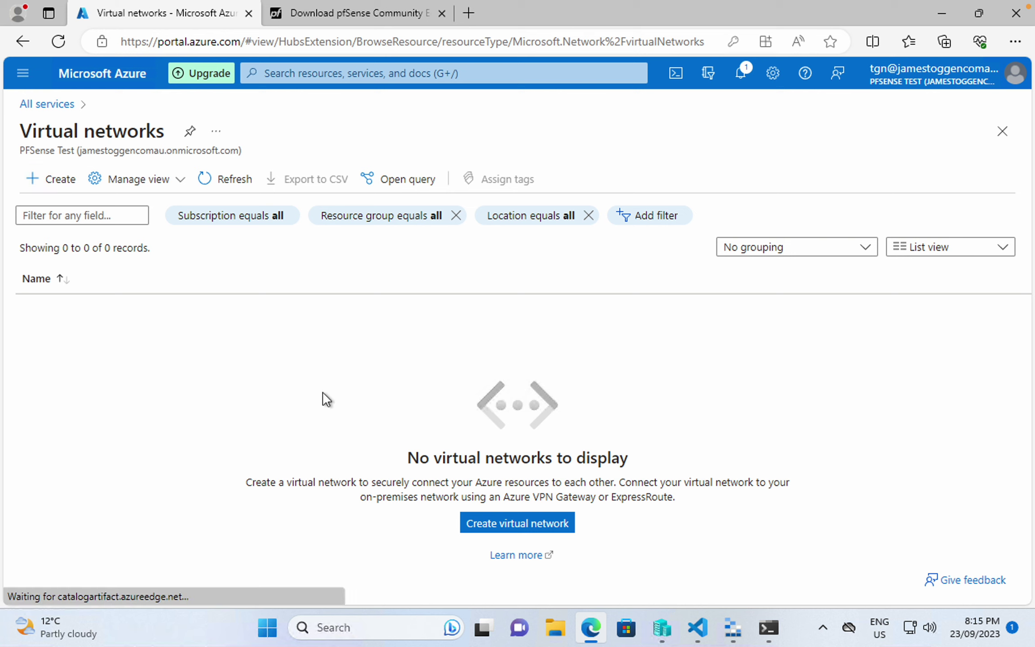
- Put the new virtual network in tgn-rg, name it tgn-vnet, and advance to IP addresses
{"action": "left_click", "coordinate": [316, 432]}
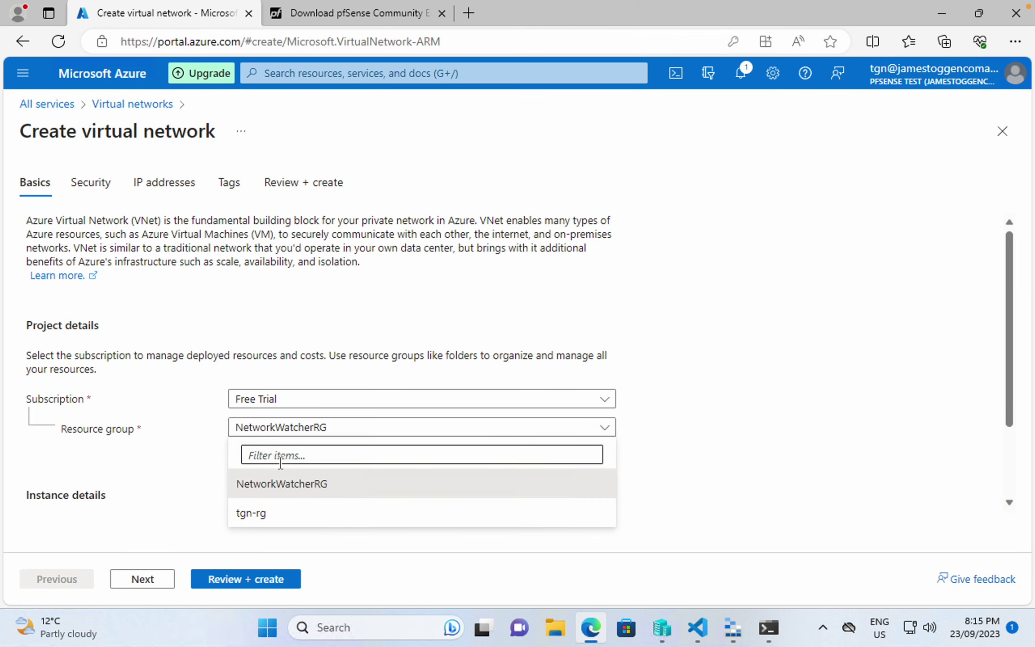
{"action": "left_click", "coordinate": [278, 518]}
{"action": "scroll", "coordinate": [278, 517], "scroll_direction": "down", "scroll_amount": 2}
{"action": "scroll", "coordinate": [306, 425], "scroll_direction": "down", "scroll_amount": 1}
{"action": "left_click", "coordinate": [306, 424]}
{"action": "type", "text": "tgn-vne"}
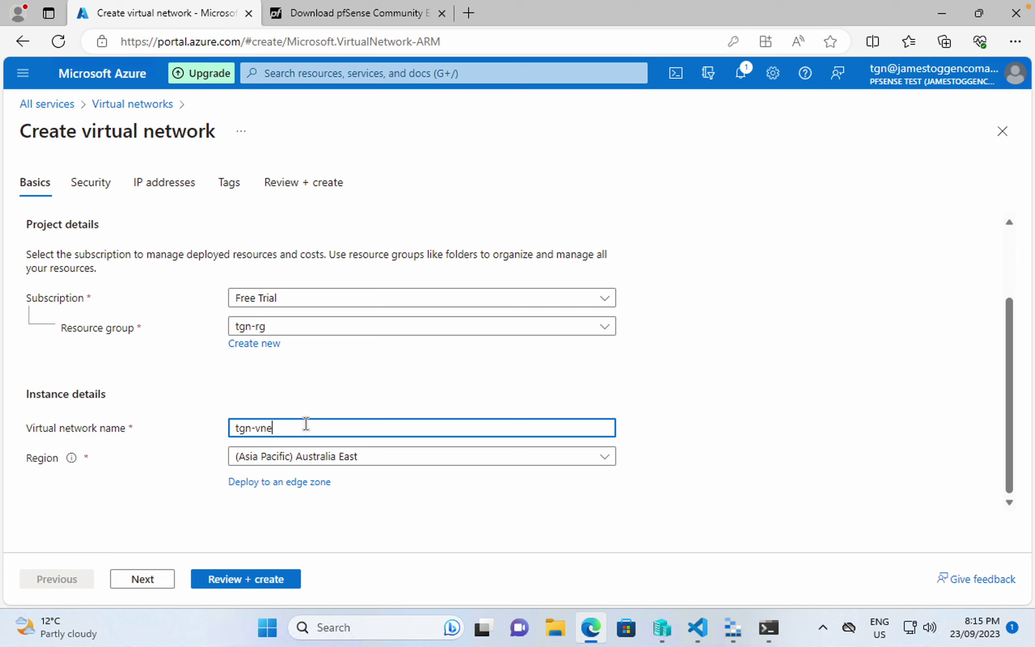
{"action": "type", "text": "t"}
{"action": "left_click", "coordinate": [143, 580]}
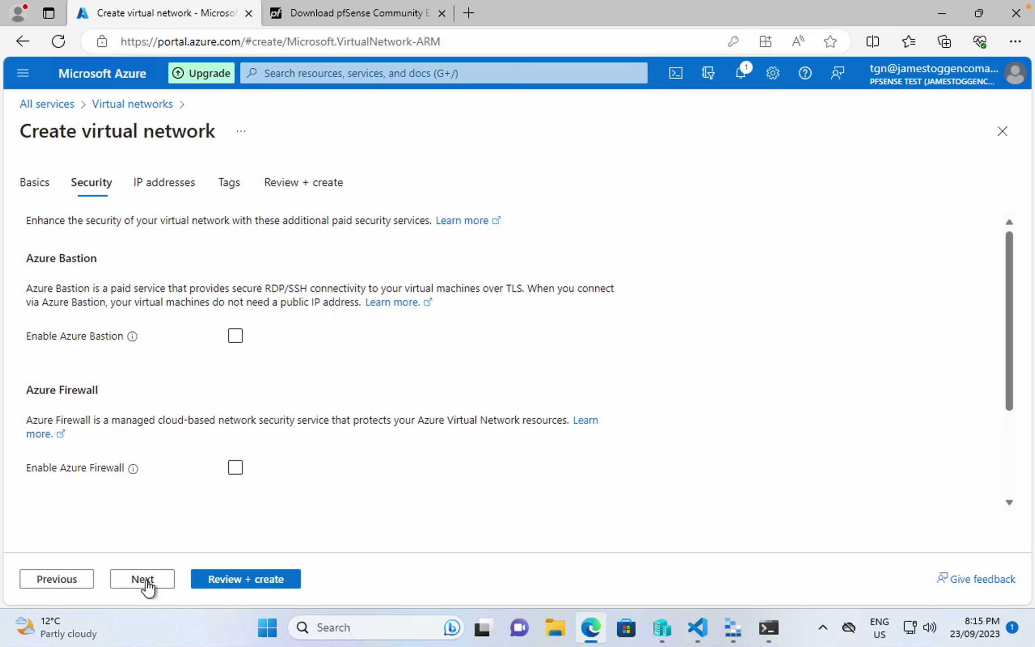
{"action": "left_click", "coordinate": [144, 580]}
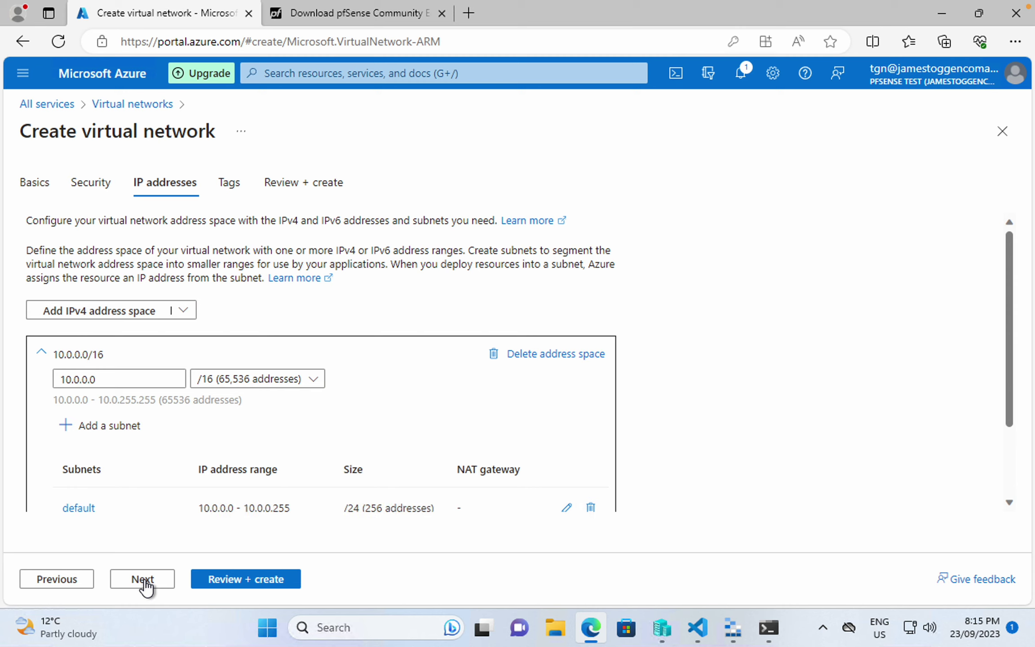
- Change the address space to 10.52.0.0/16 and delete the mismatched default subnet
{"action": "left_click", "coordinate": [142, 377]}
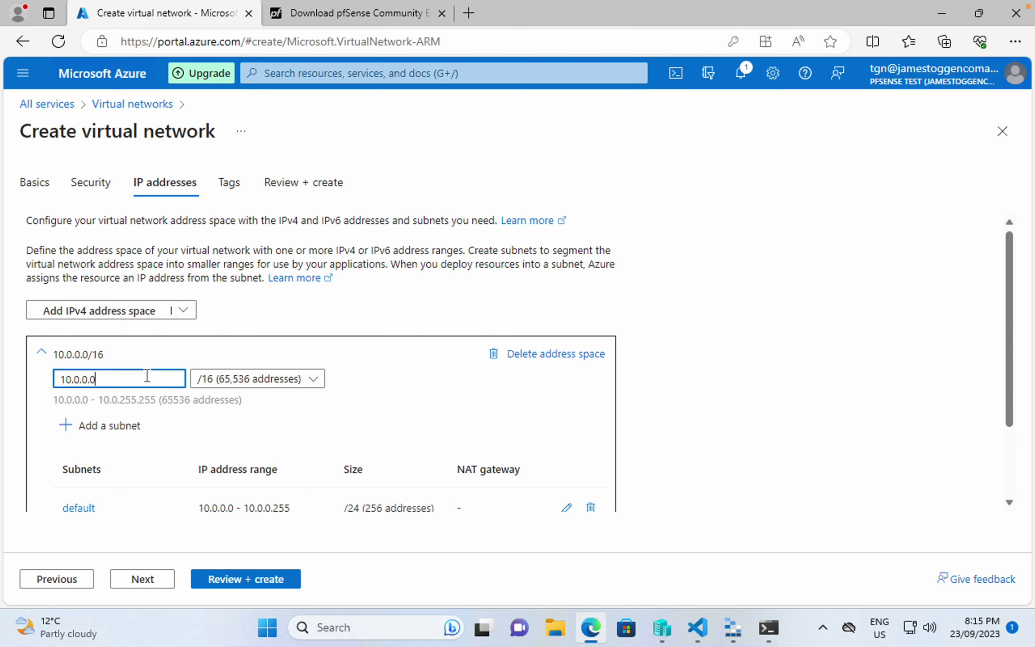
{"action": "left_click_drag", "start_coordinate": [123, 376], "coordinate": [6, 382]}
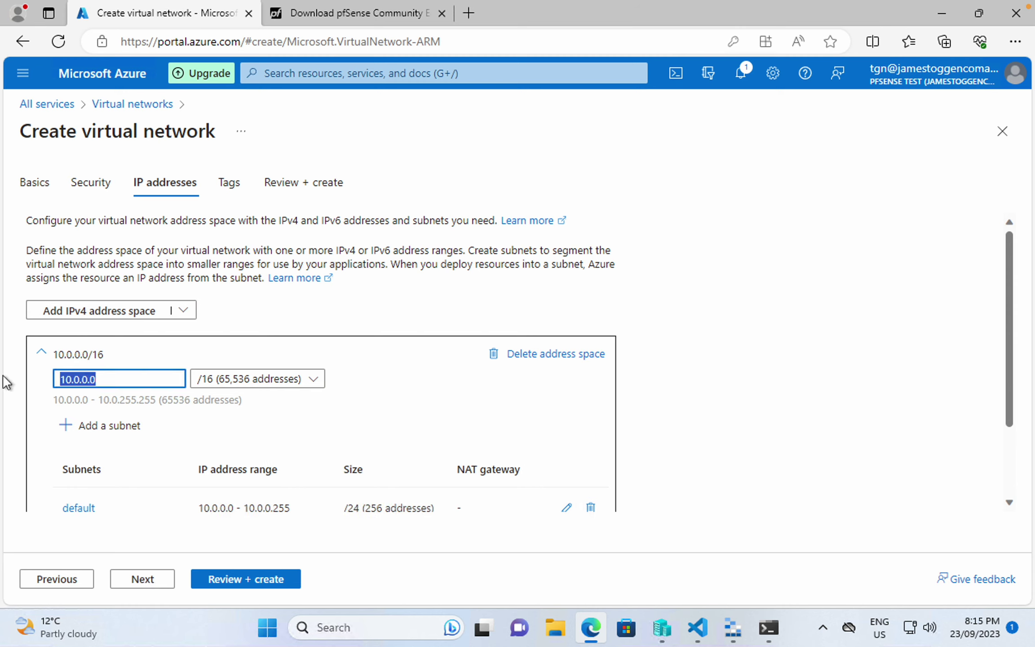
{"action": "type", "text": "10."}
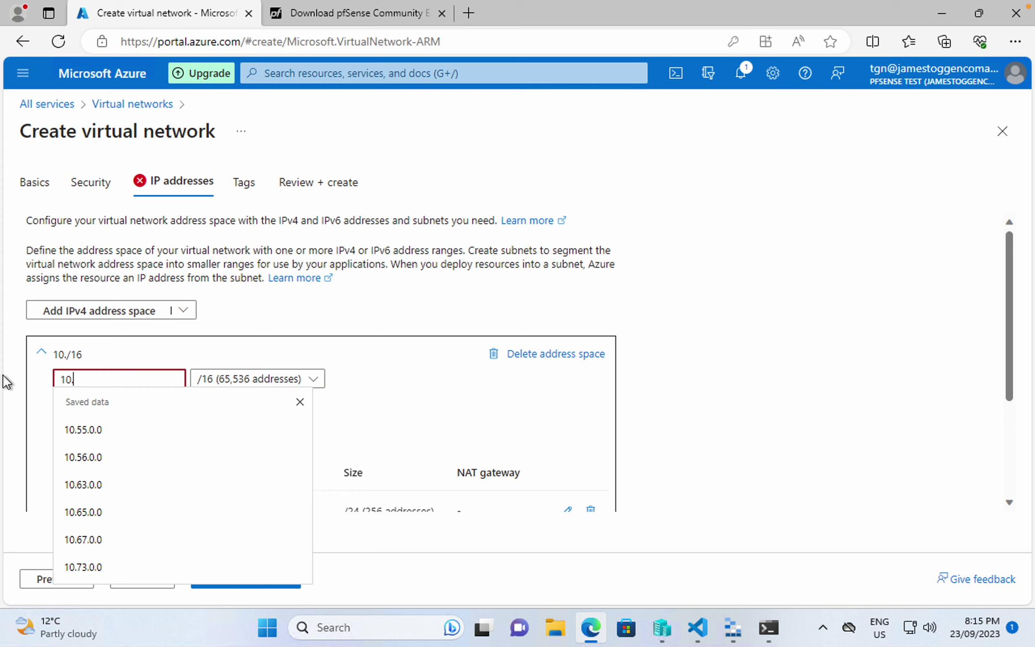
{"action": "type", "text": "52.0.0"}
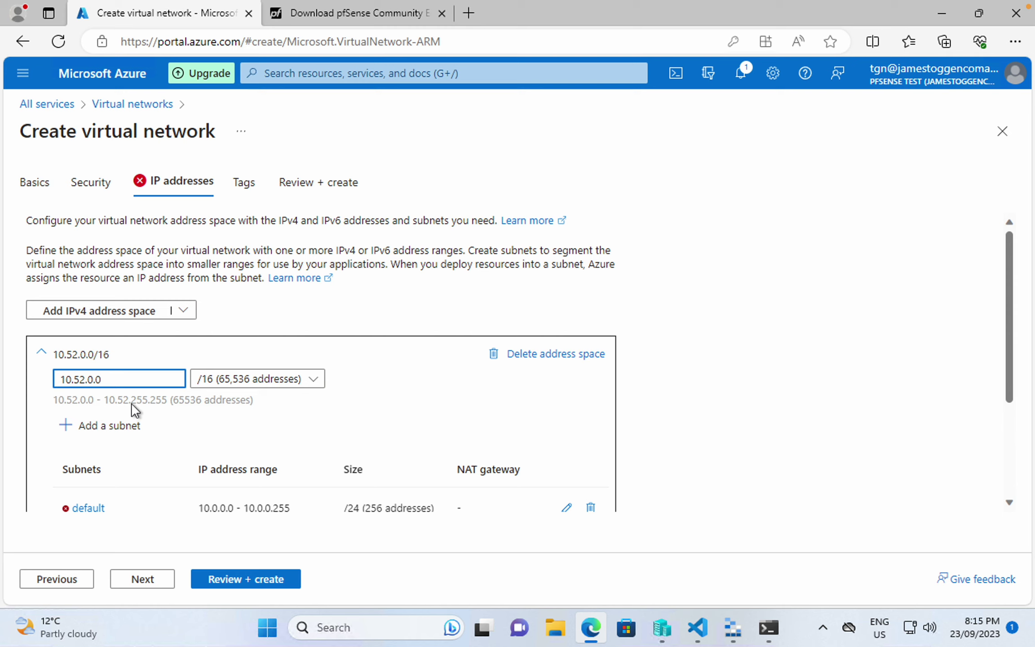
{"action": "left_click_drag", "start_coordinate": [125, 384], "coordinate": [12, 389]}
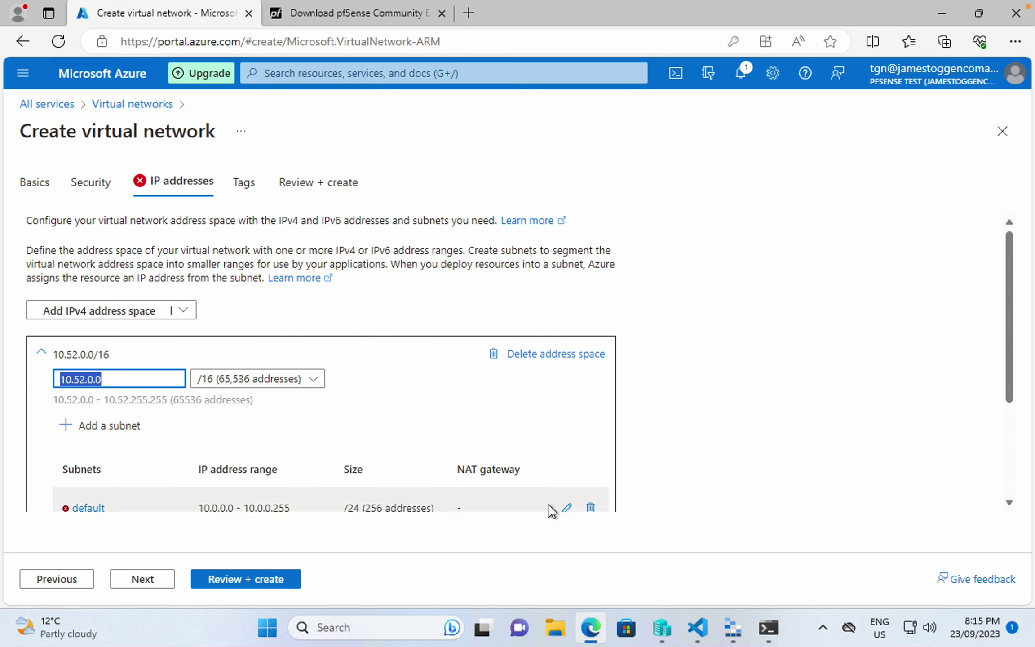
{"action": "scroll", "coordinate": [602, 516], "scroll_direction": "down", "scroll_amount": 1}
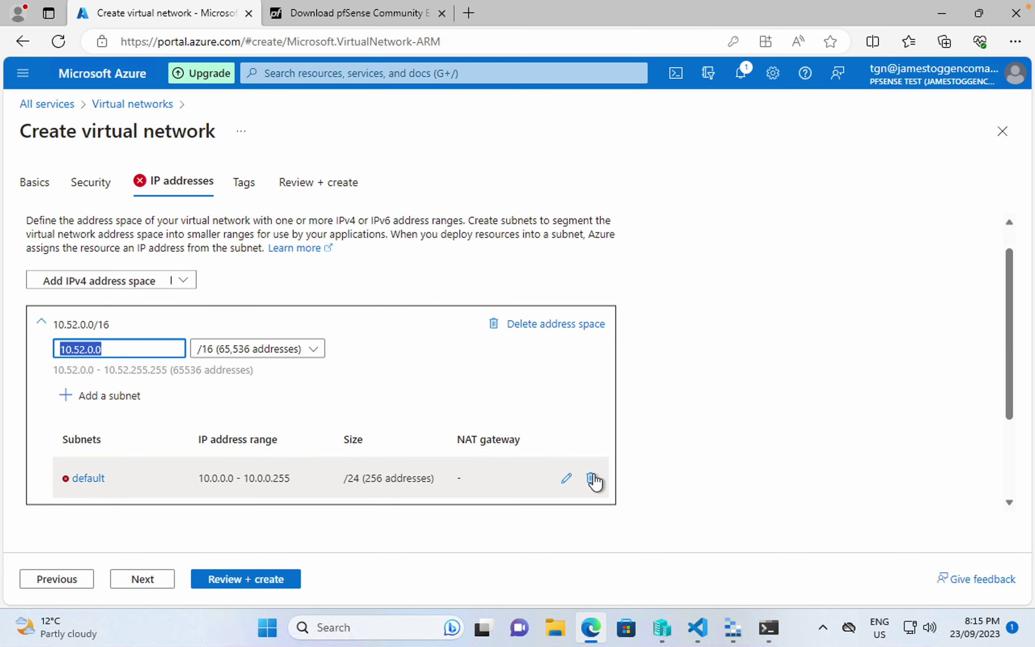
{"action": "left_click_drag", "start_coordinate": [162, 351], "coordinate": [41, 357]}
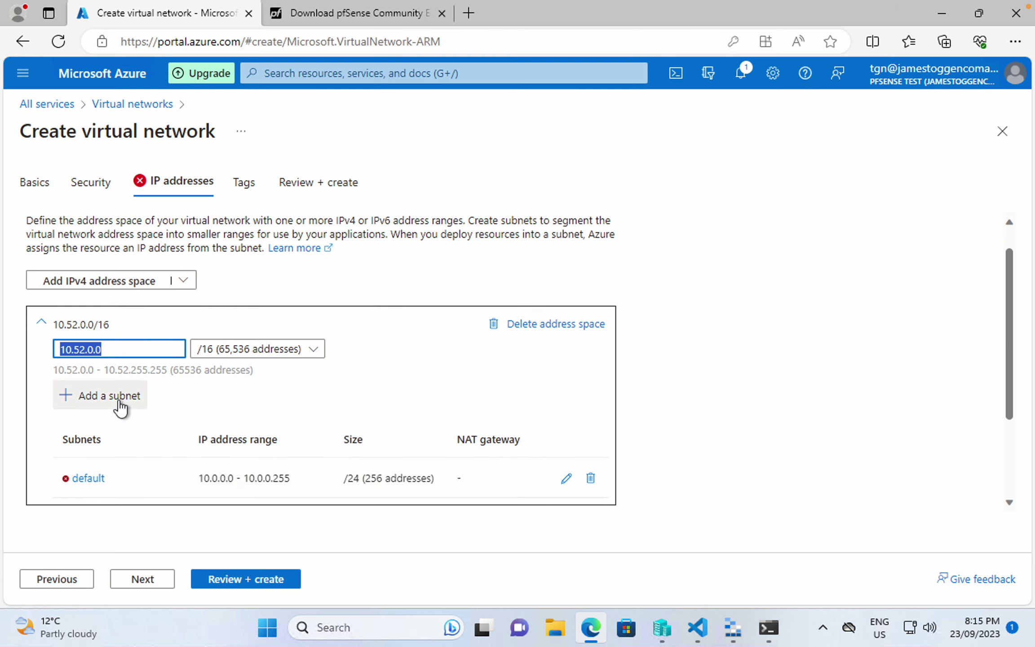
{"action": "left_click", "coordinate": [590, 482]}
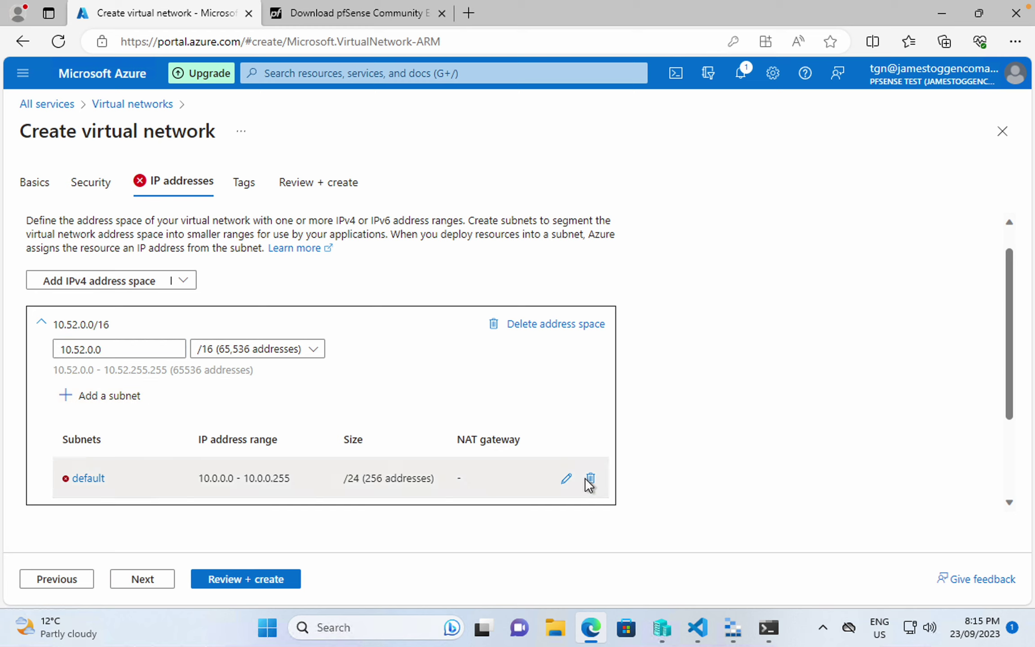
{"action": "left_click", "coordinate": [589, 480]}
- Add a subnet named front sized /29 (8 addresses)
{"action": "left_click", "coordinate": [110, 398]}
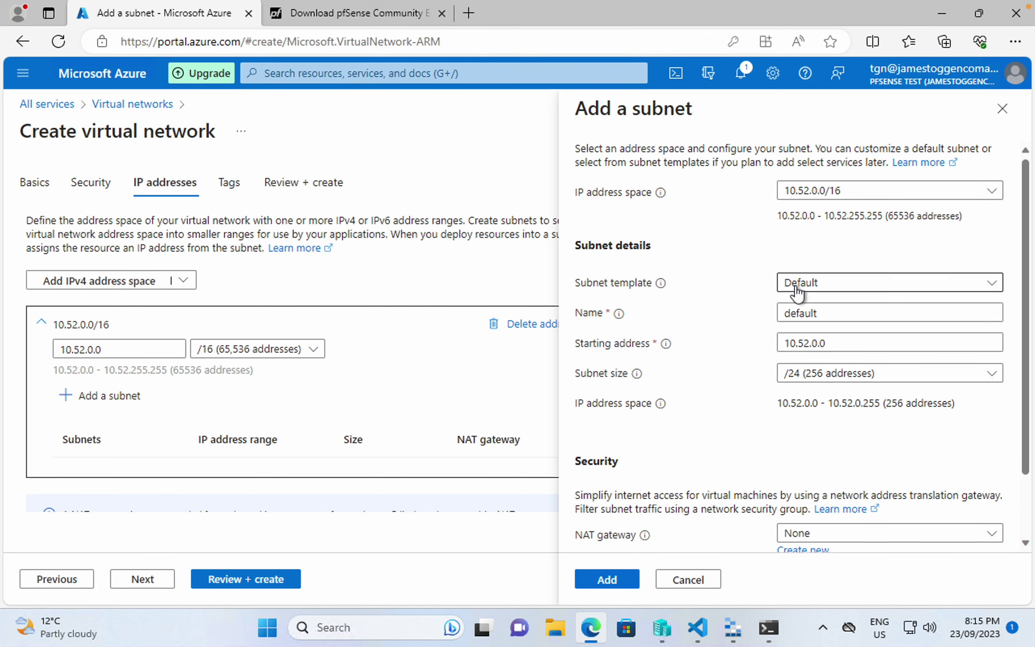
{"action": "left_click", "coordinate": [840, 319]}
{"action": "key", "text": "ctrl+a"}
{"action": "type", "text": "fr"}
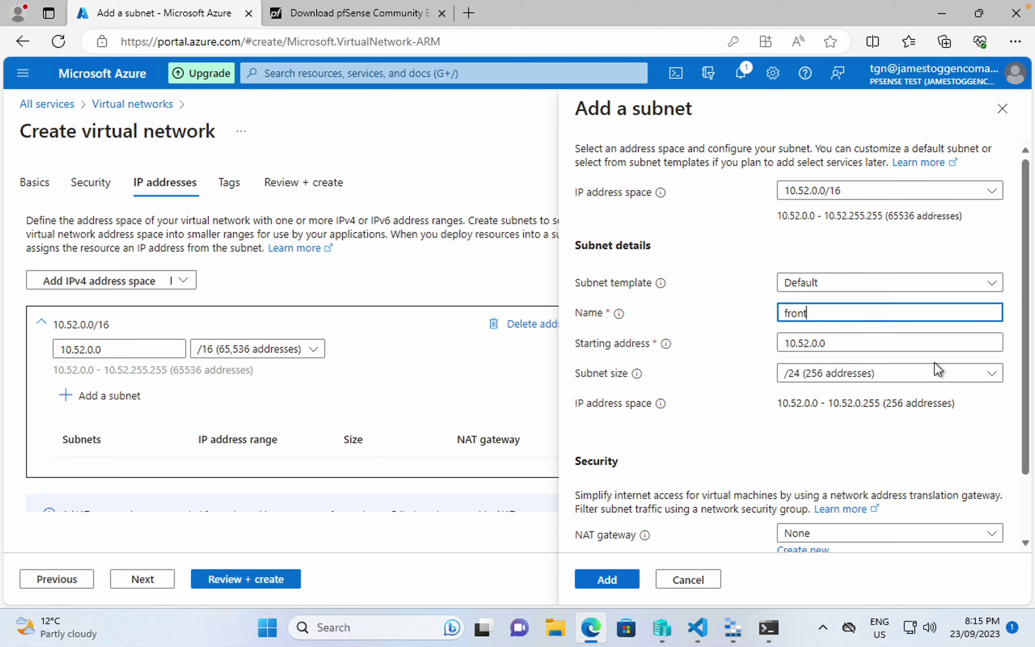
{"action": "left_click", "coordinate": [872, 365]}
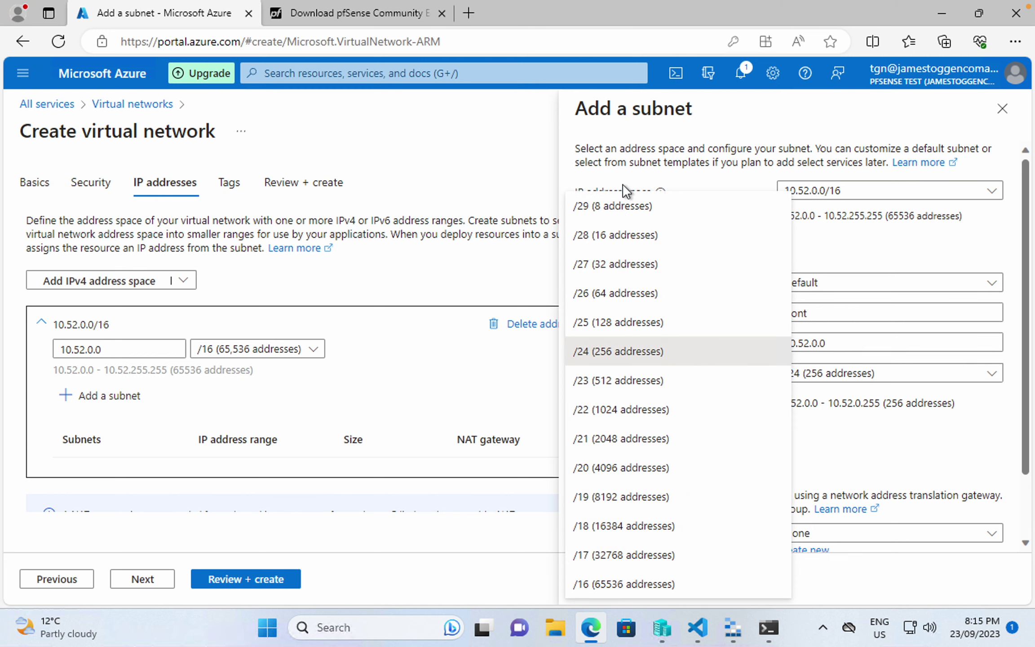
{"action": "left_click", "coordinate": [634, 211]}
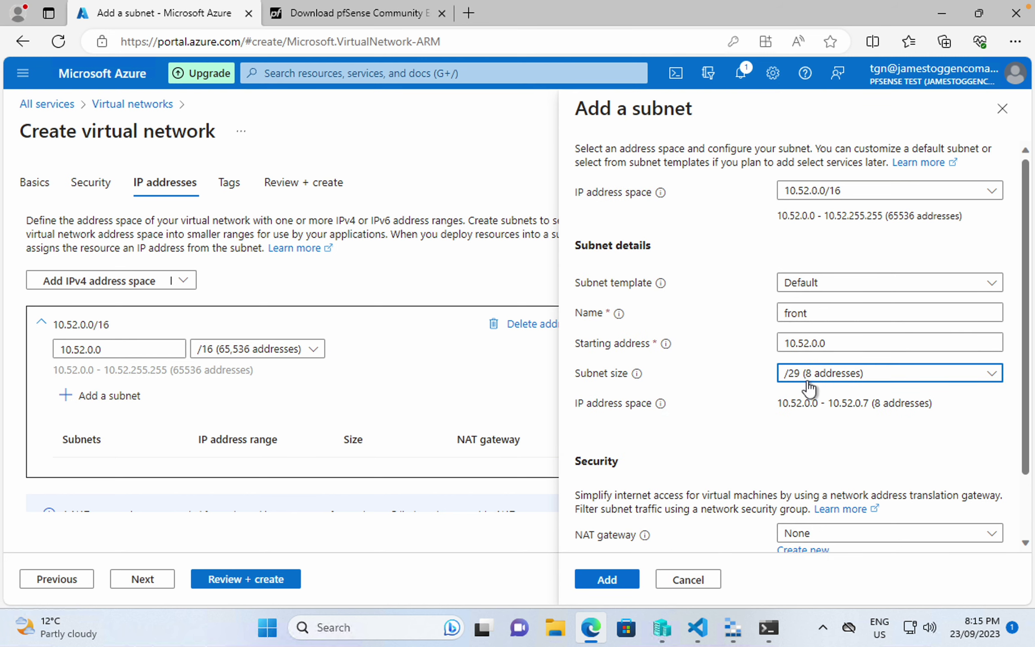
{"action": "scroll", "coordinate": [672, 454], "scroll_direction": "down", "scroll_amount": 2}
{"action": "left_click", "coordinate": [620, 589]}
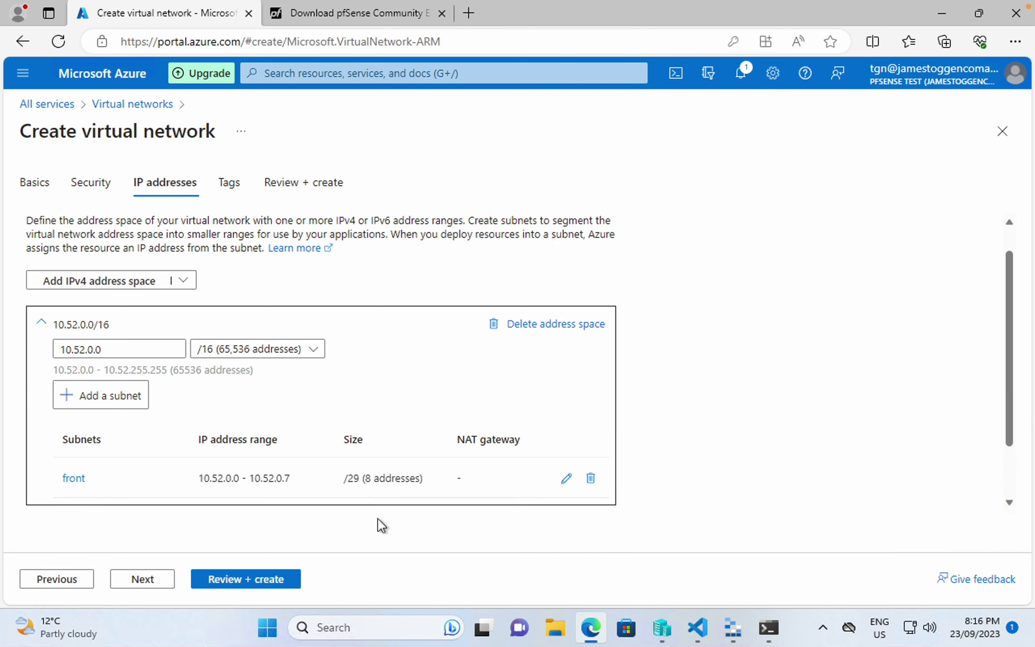
- Add a second subnet named back sized /24
{"action": "left_click", "coordinate": [99, 396]}
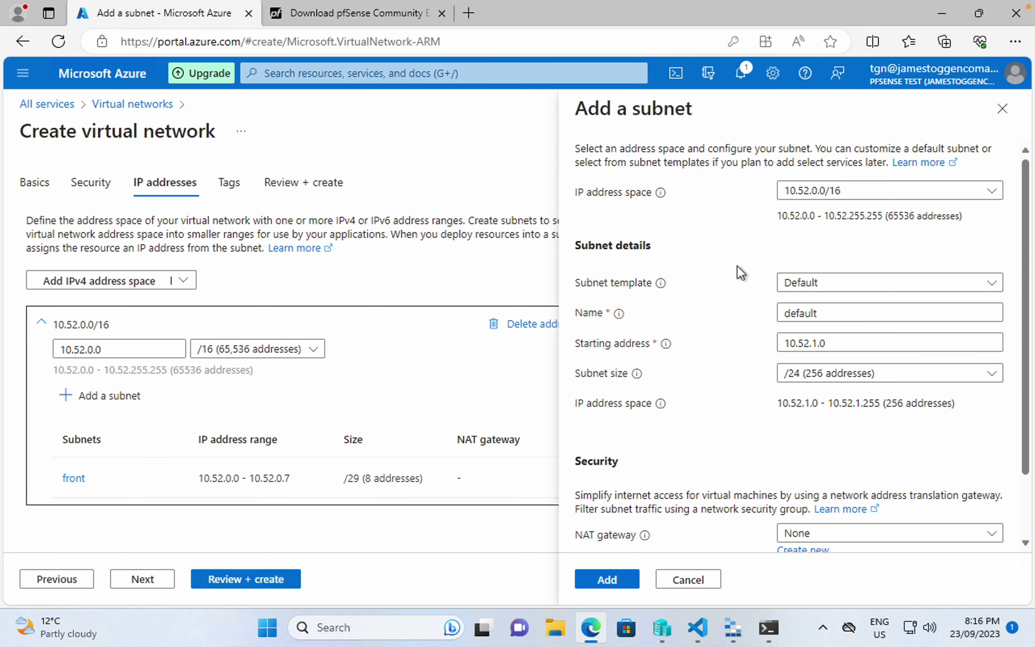
{"action": "left_click_drag", "start_coordinate": [826, 312], "coordinate": [557, 315]}
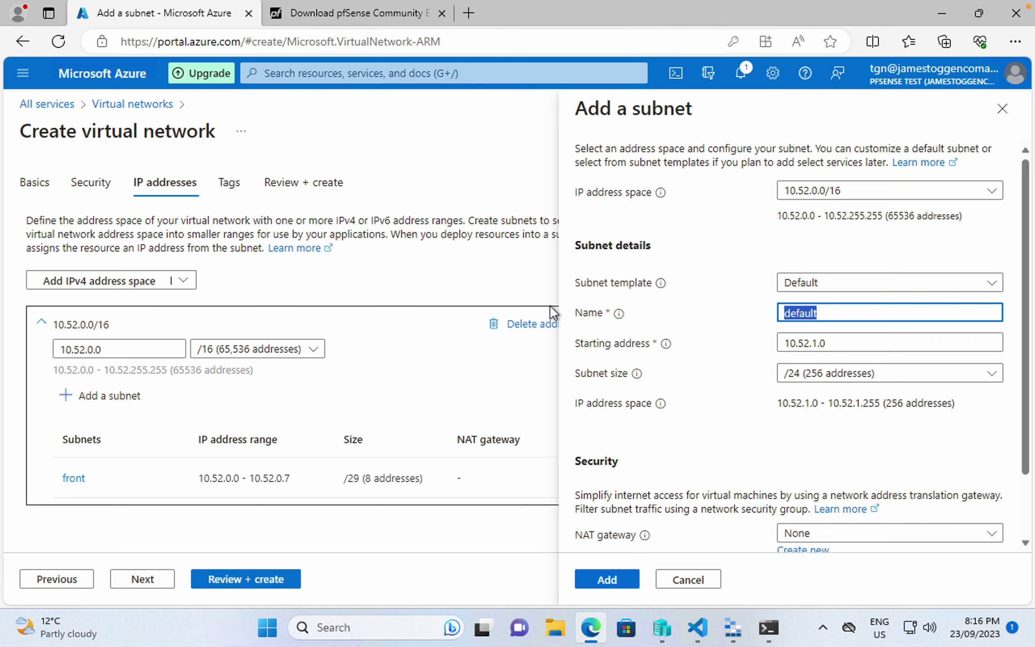
{"action": "type", "text": "back"}
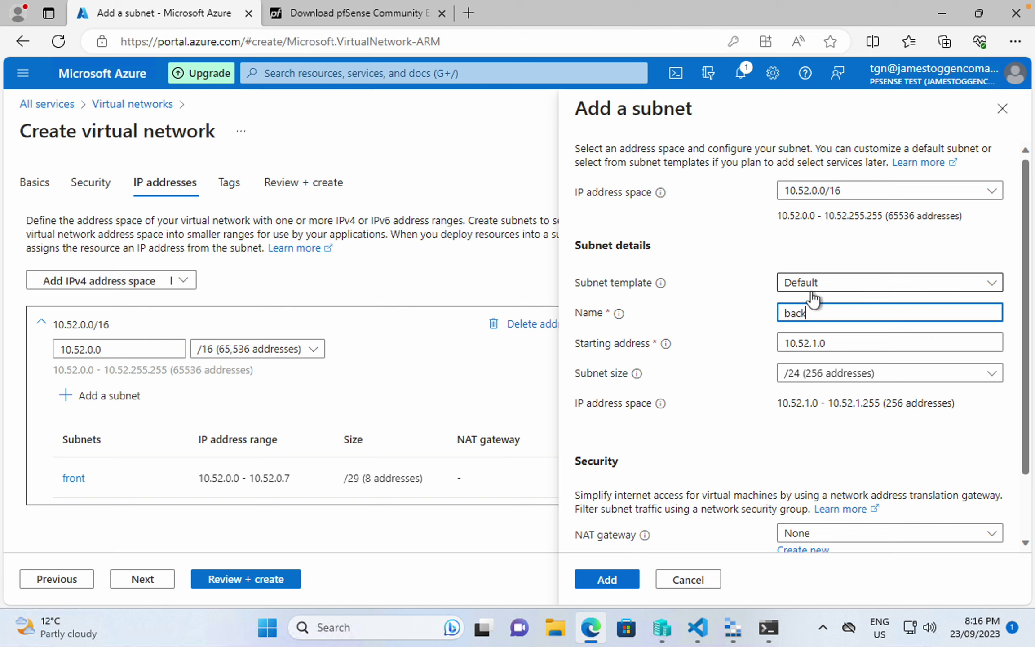
{"action": "left_click", "coordinate": [794, 377]}
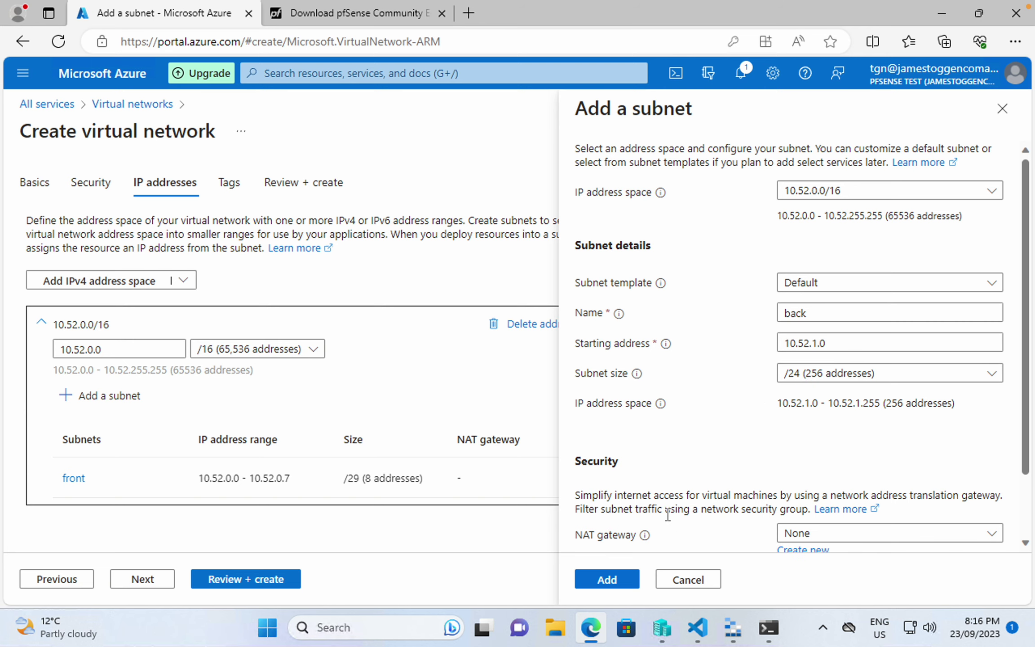
{"action": "scroll", "coordinate": [667, 517], "scroll_direction": "down", "scroll_amount": 2}
{"action": "left_click", "coordinate": [609, 580]}
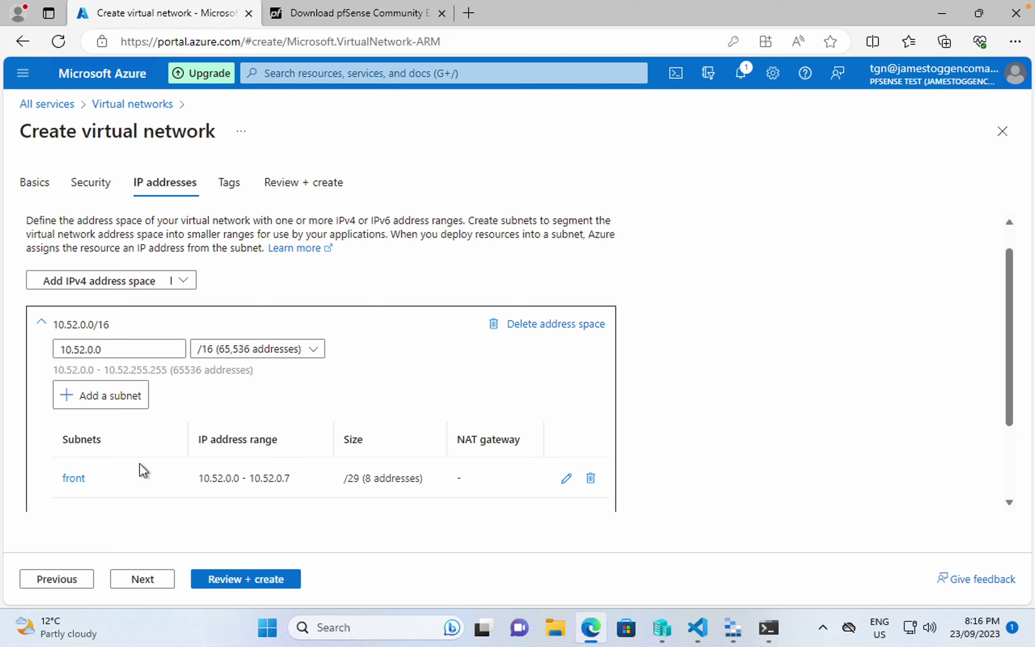
- Create tgn-vnet, then open it and view its front and back subnets
{"action": "left_click", "coordinate": [266, 577]}
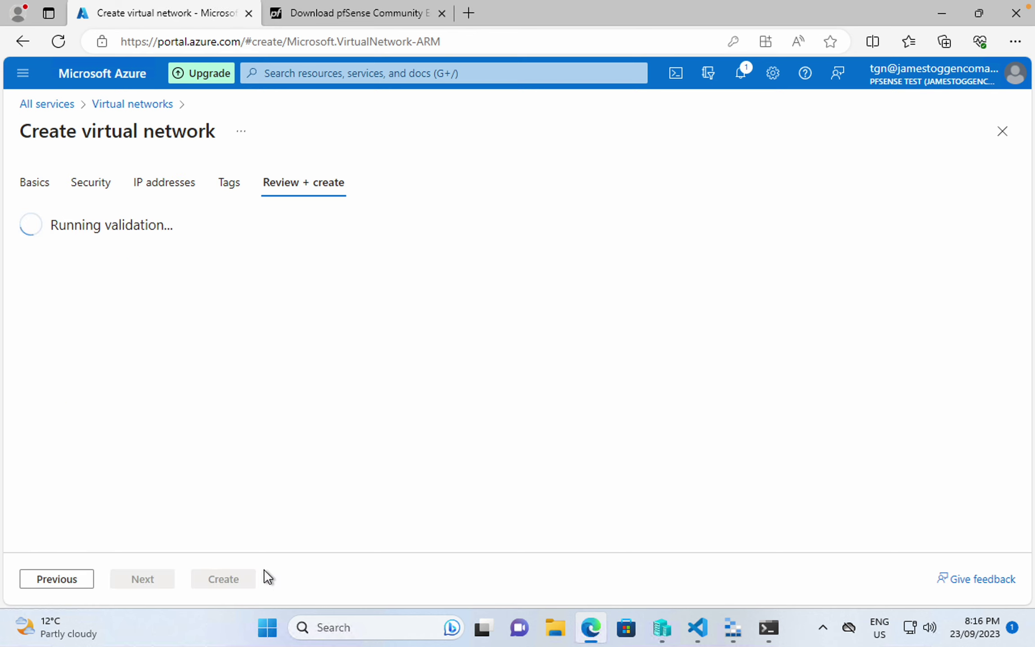
{"action": "left_click", "coordinate": [217, 579]}
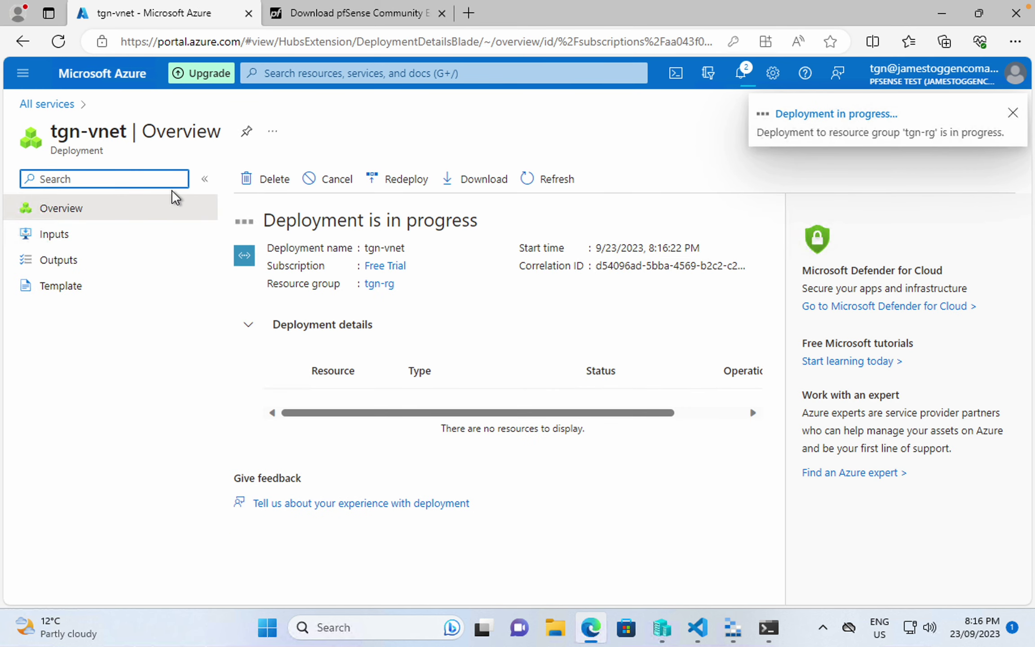
{"action": "left_click", "coordinate": [43, 105]}
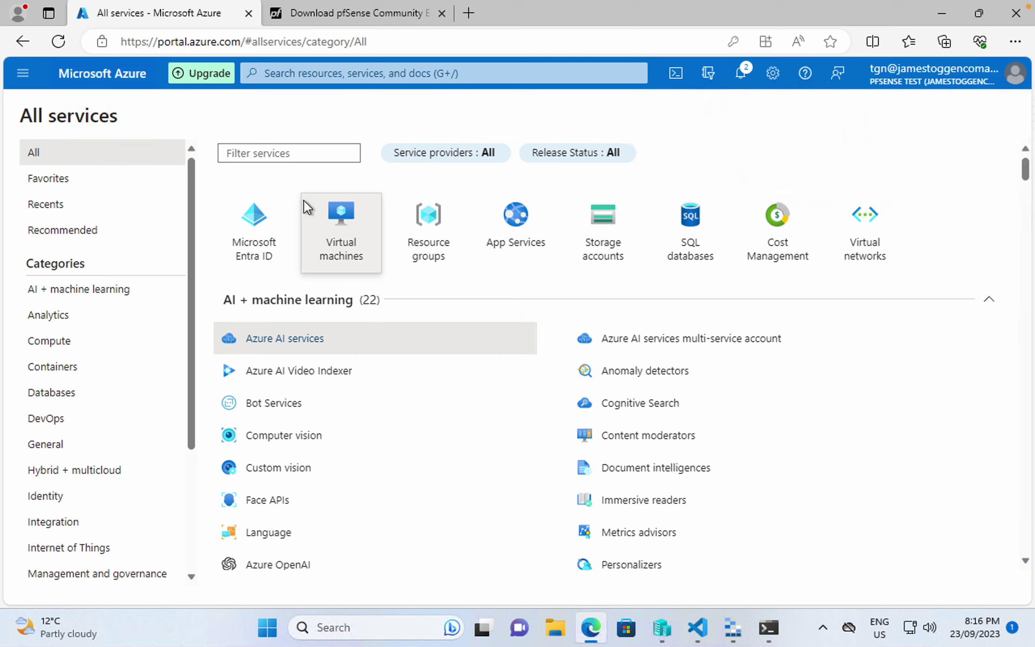
{"action": "left_click", "coordinate": [834, 240]}
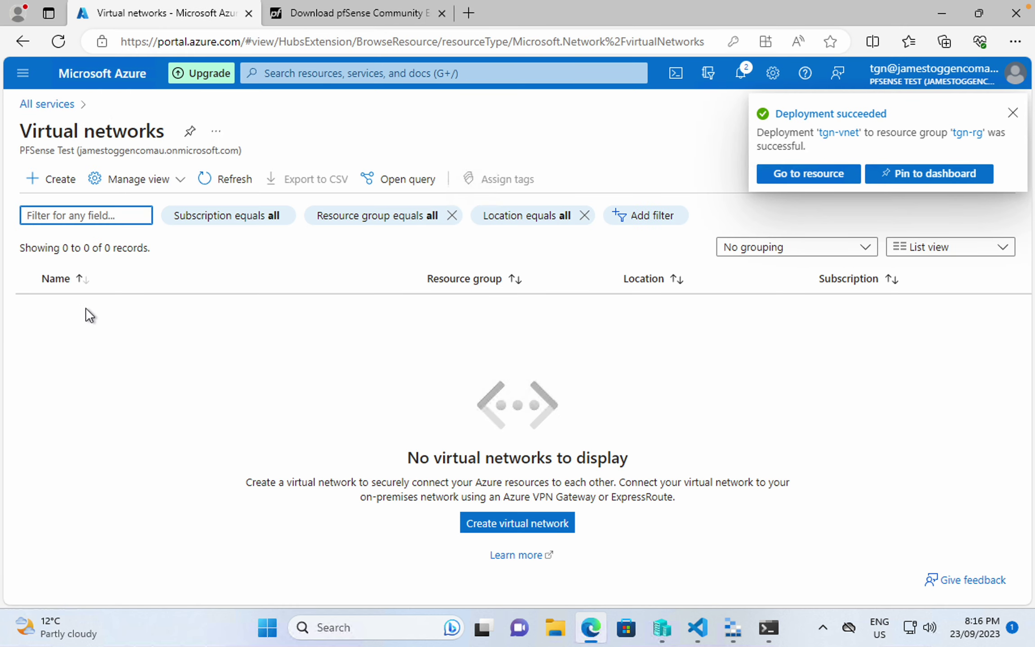
{"action": "left_click", "coordinate": [815, 173]}
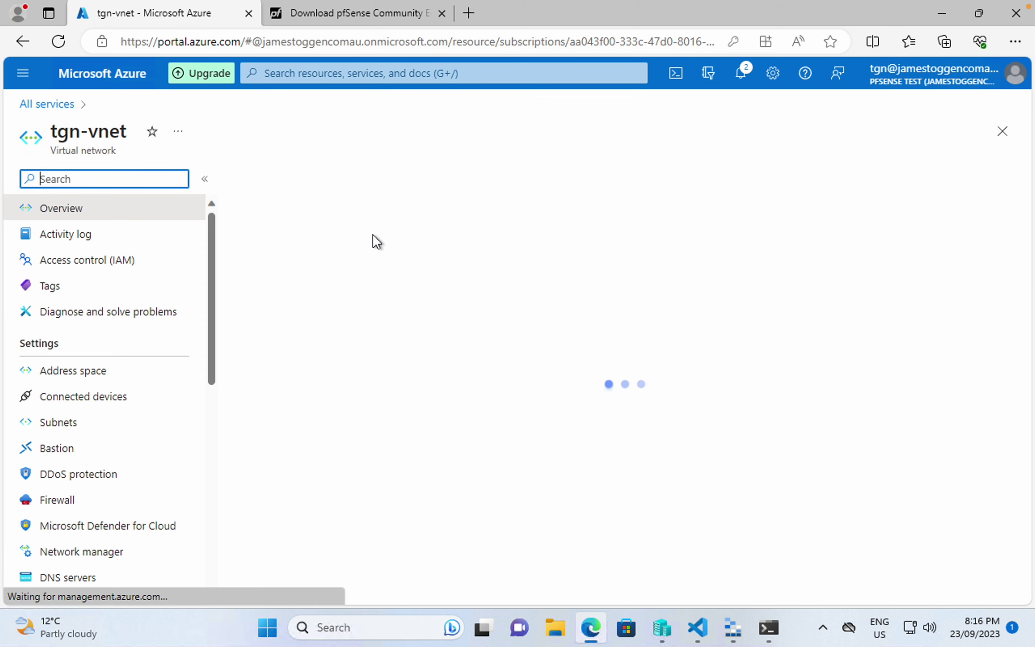
{"action": "left_click", "coordinate": [92, 423]}
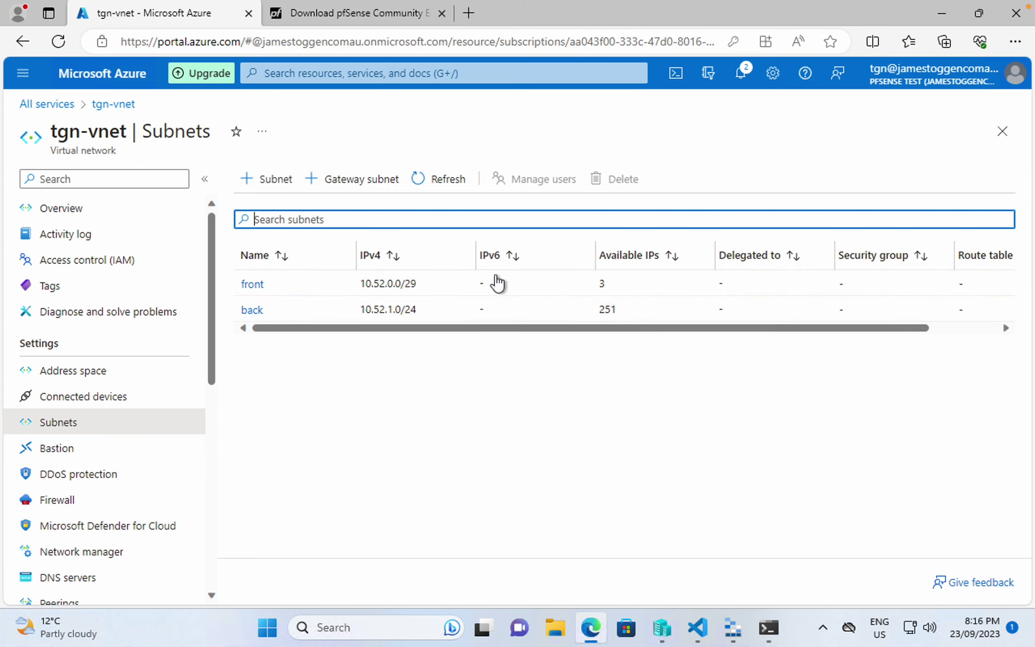
- In Hyper-V Manager, start the New Virtual Hard Disk wizard on host TGN-WS-01
{"action": "mouse_move", "coordinate": [691, 591]}
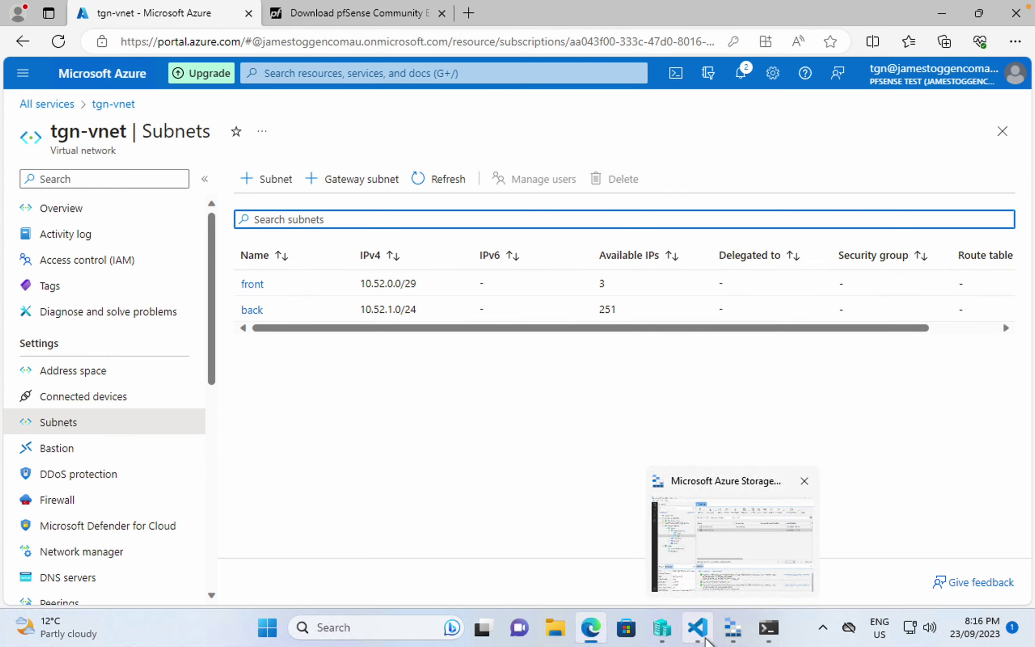
{"action": "mouse_move", "coordinate": [705, 640]}
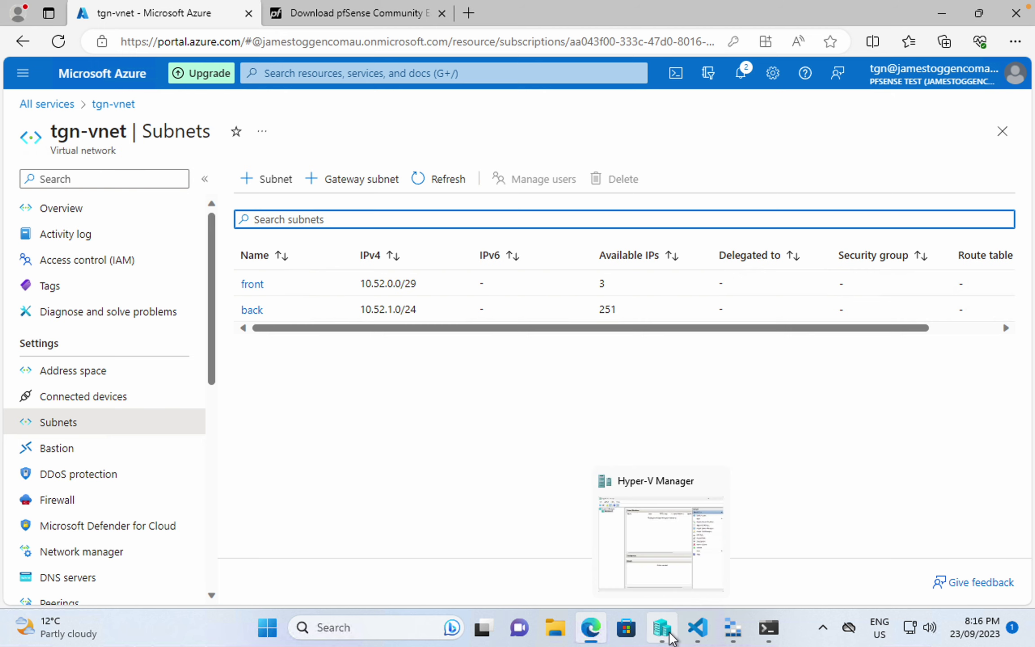
{"action": "left_click", "coordinate": [669, 636]}
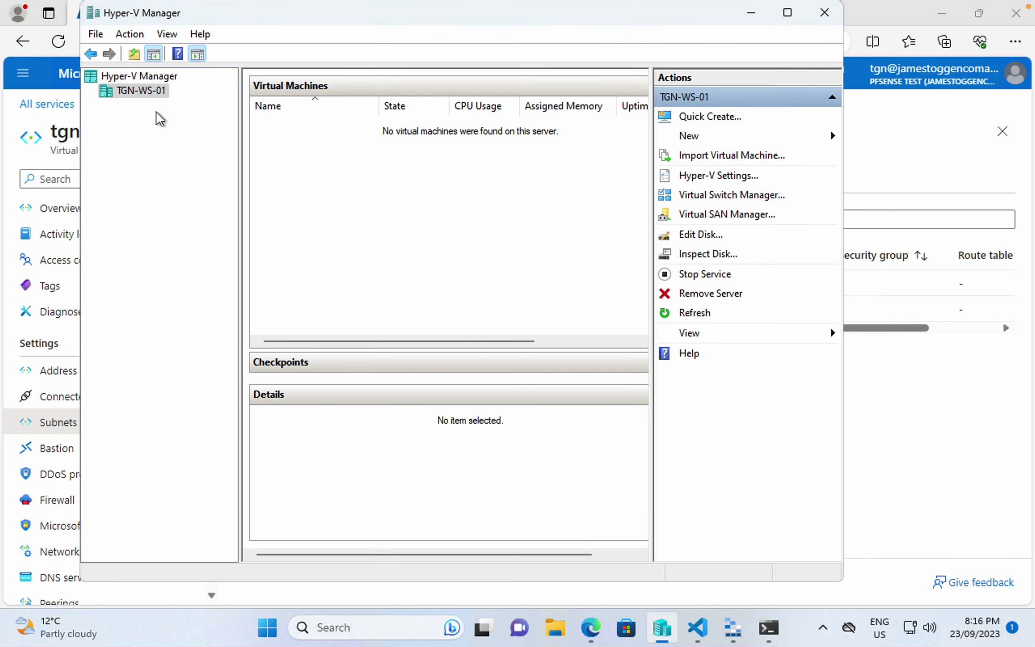
{"action": "left_click", "coordinate": [153, 93]}
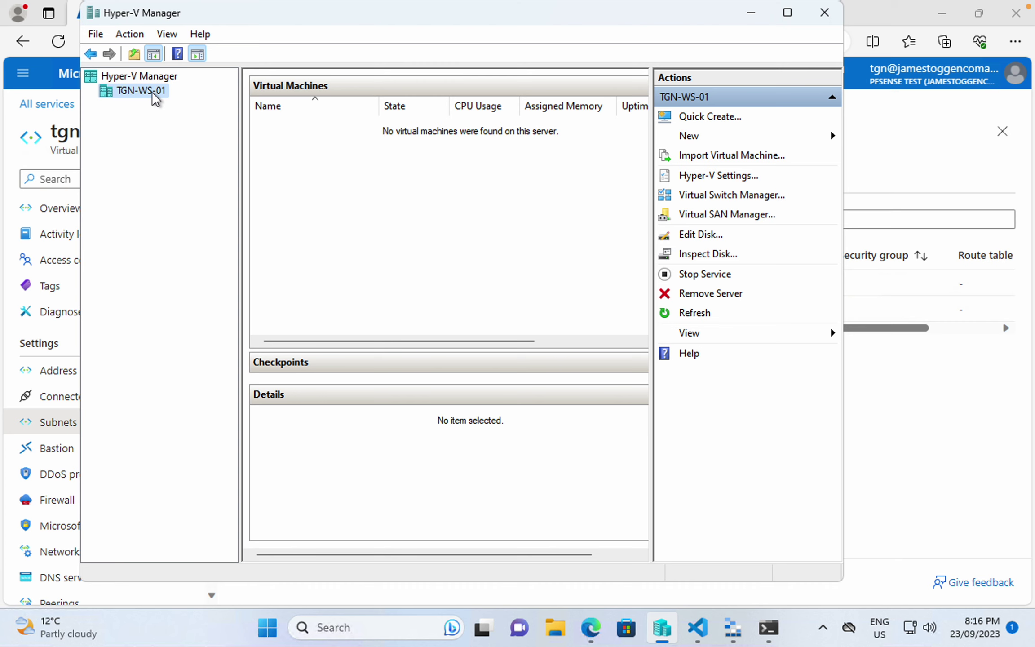
{"action": "right_click", "coordinate": [155, 97]}
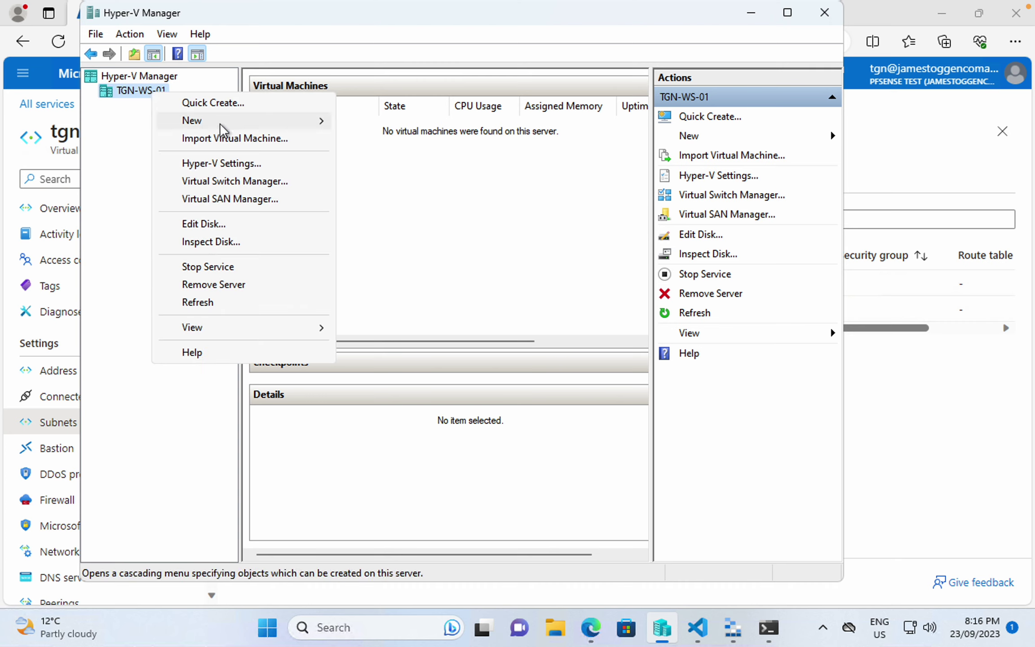
{"action": "mouse_move", "coordinate": [220, 120]}
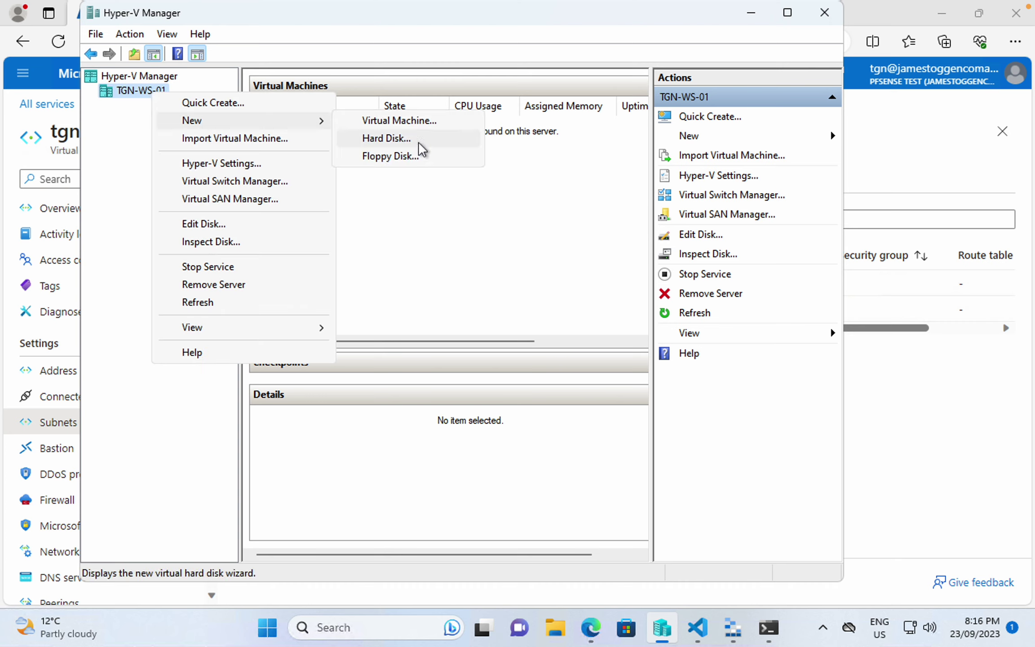
{"action": "left_click", "coordinate": [419, 143]}
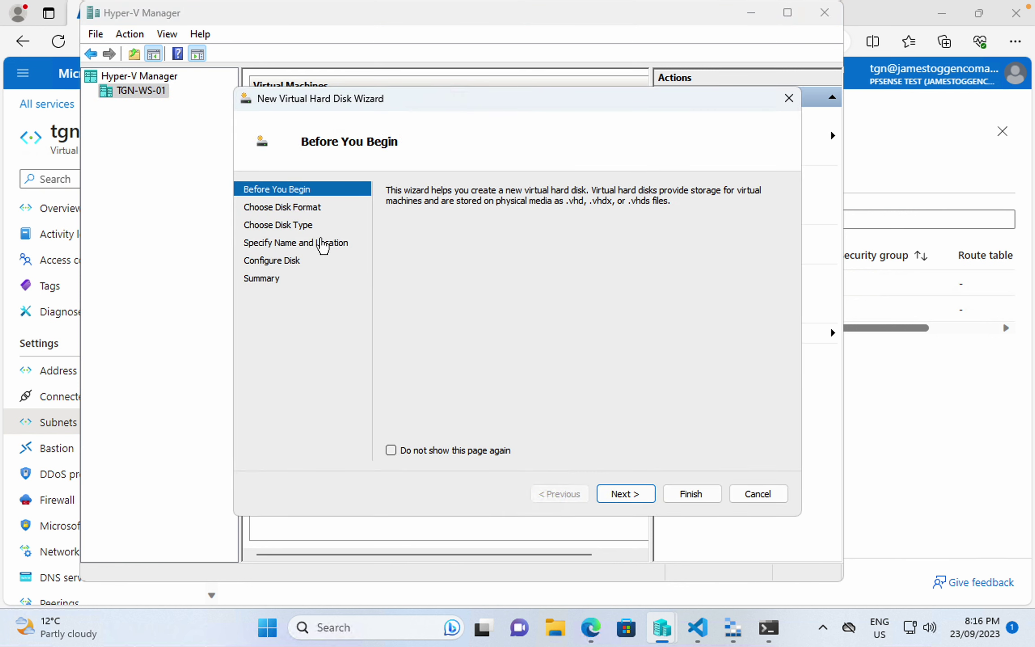
- Create TGN-PFS-01.vhd as a fixed-size 16 GB VHD disk
{"action": "left_click", "coordinate": [622, 494]}
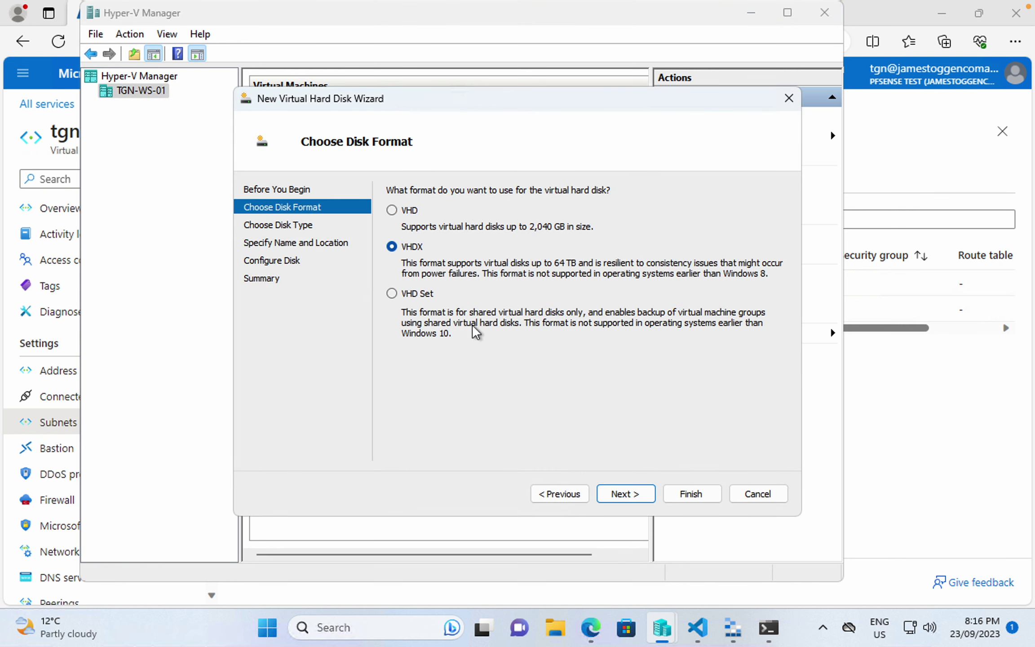
{"action": "left_click", "coordinate": [410, 213]}
{"action": "left_click", "coordinate": [634, 493]}
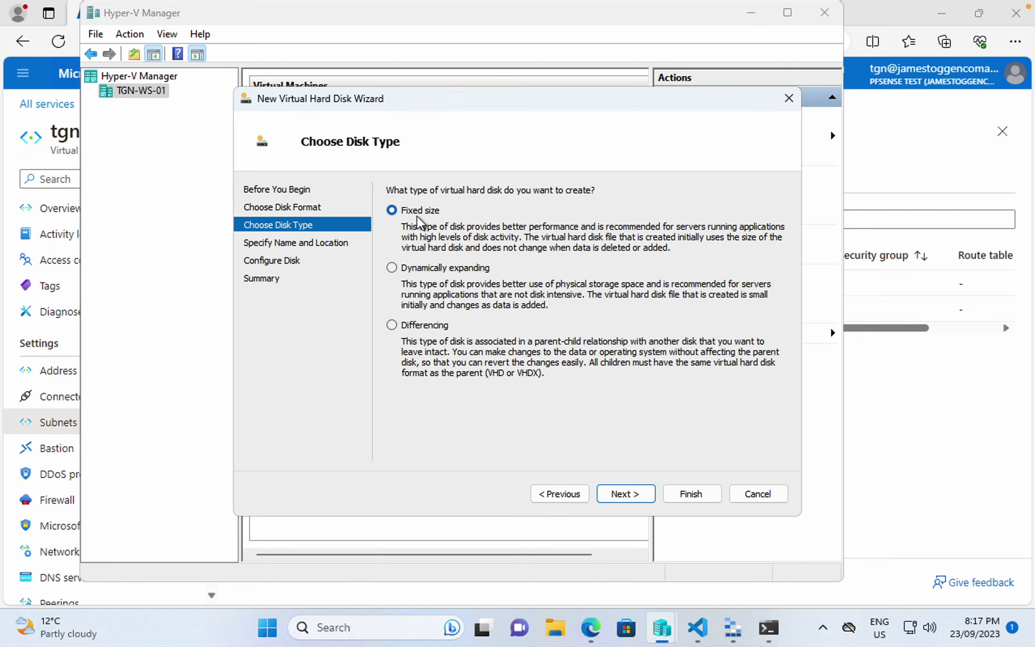
{"action": "left_click", "coordinate": [624, 494]}
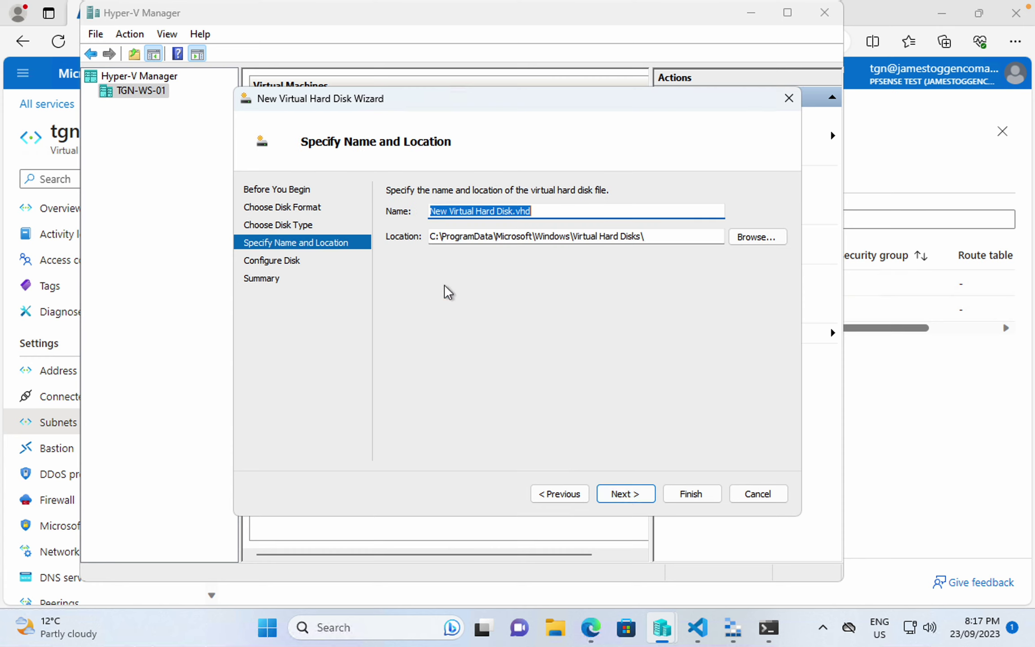
{"action": "type", "text": "TGN-PFS-01"}
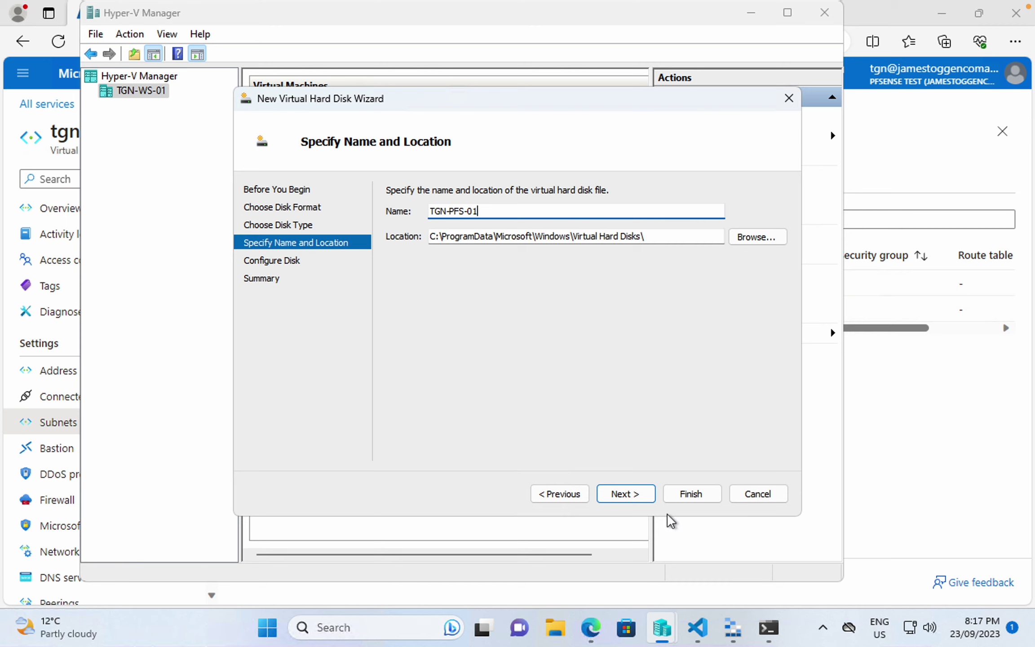
{"action": "left_click", "coordinate": [642, 498]}
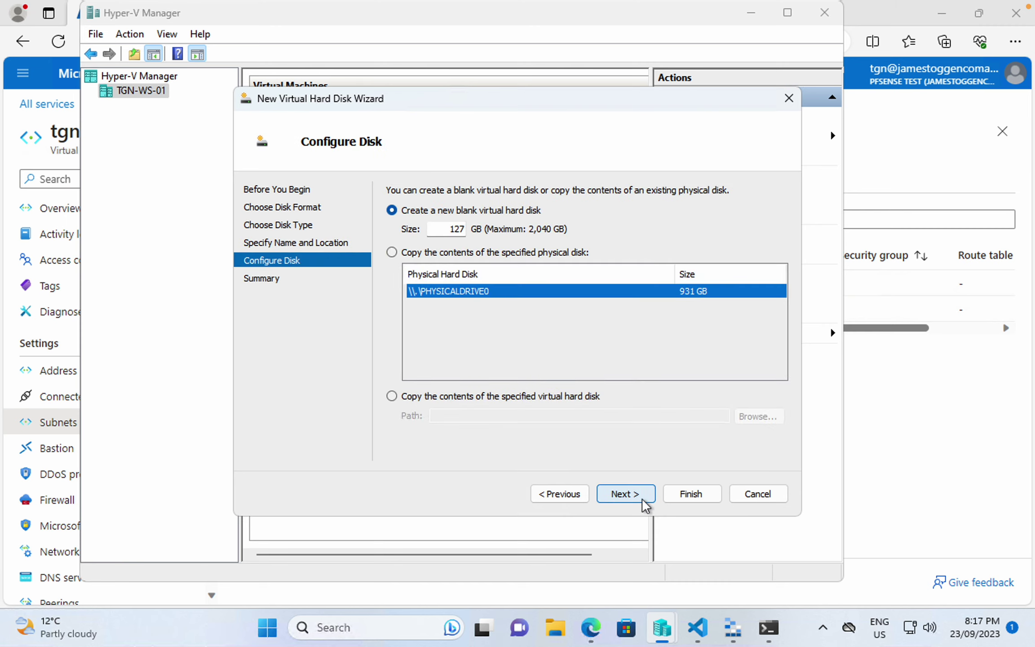
{"action": "left_click_drag", "start_coordinate": [443, 229], "coordinate": [523, 229]}
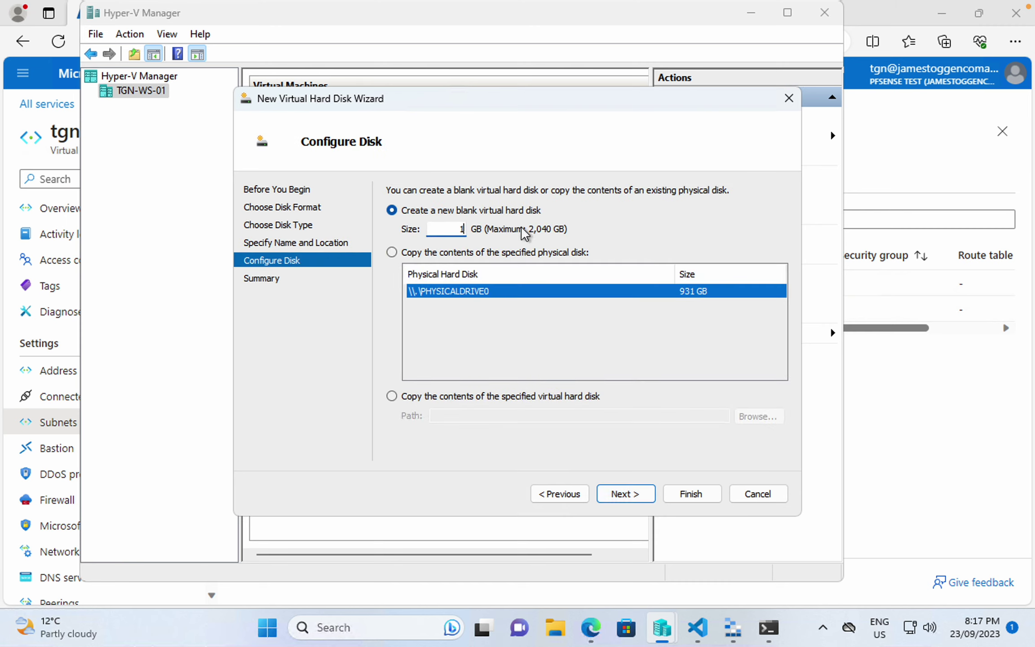
{"action": "left_click", "coordinate": [643, 495]}
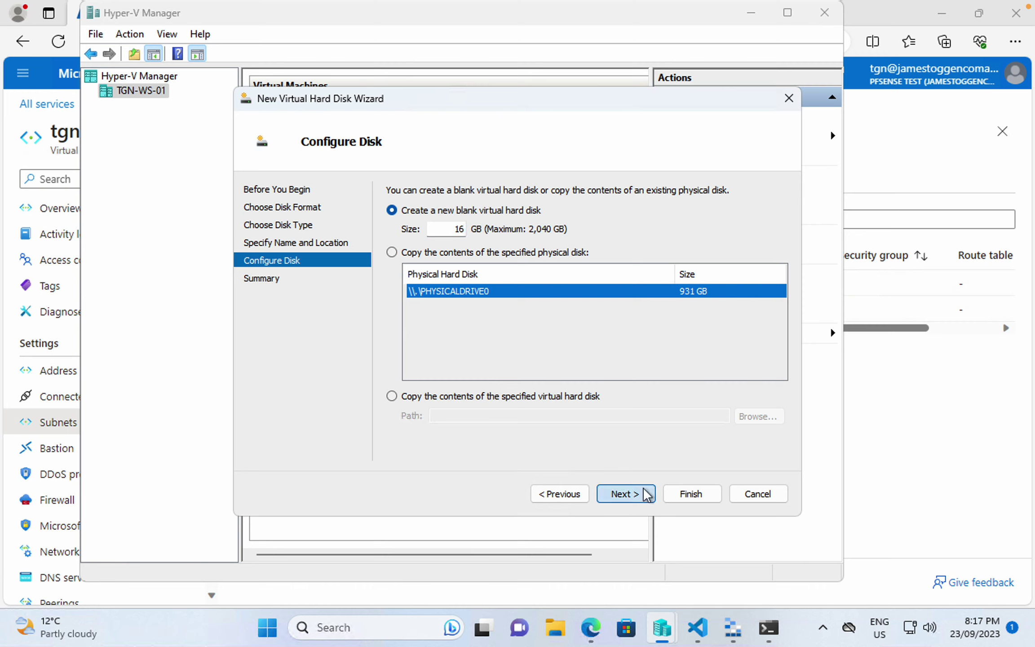
{"action": "left_click", "coordinate": [691, 494]}
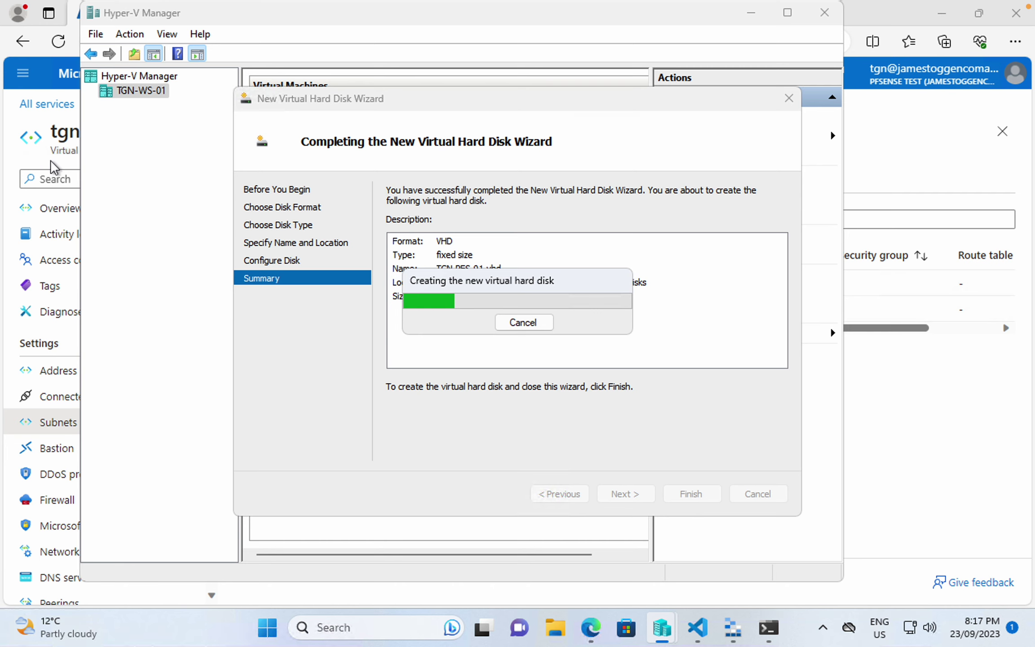
{"action": "left_click", "coordinate": [60, 148]}
- Start creating a new Azure virtual machine from Virtual machines
{"action": "left_click", "coordinate": [67, 106]}
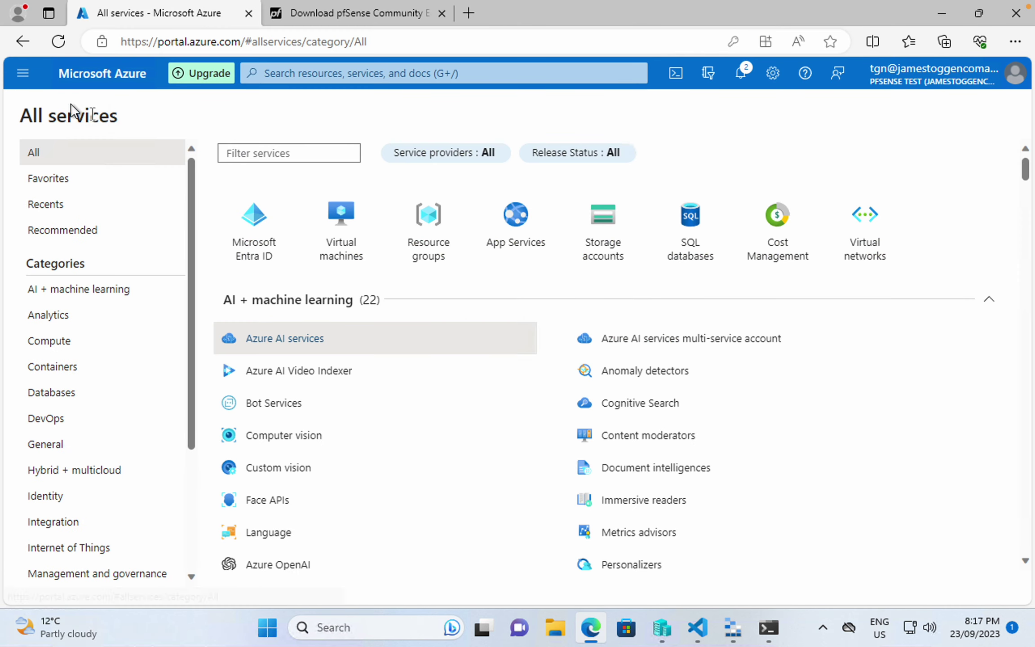
{"action": "left_click", "coordinate": [353, 232]}
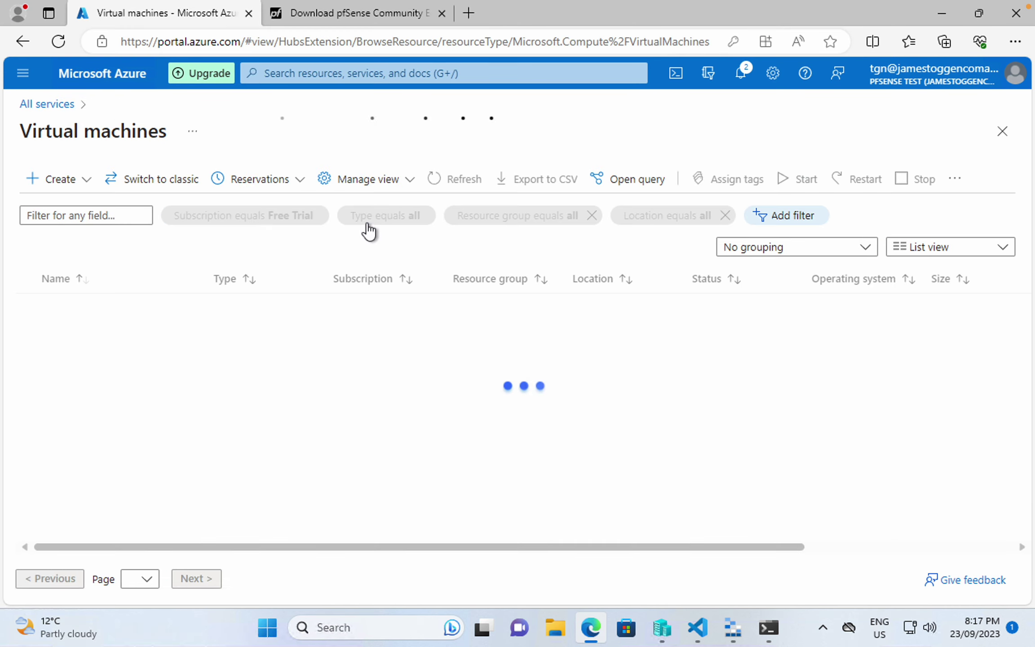
{"action": "left_click", "coordinate": [63, 179]}
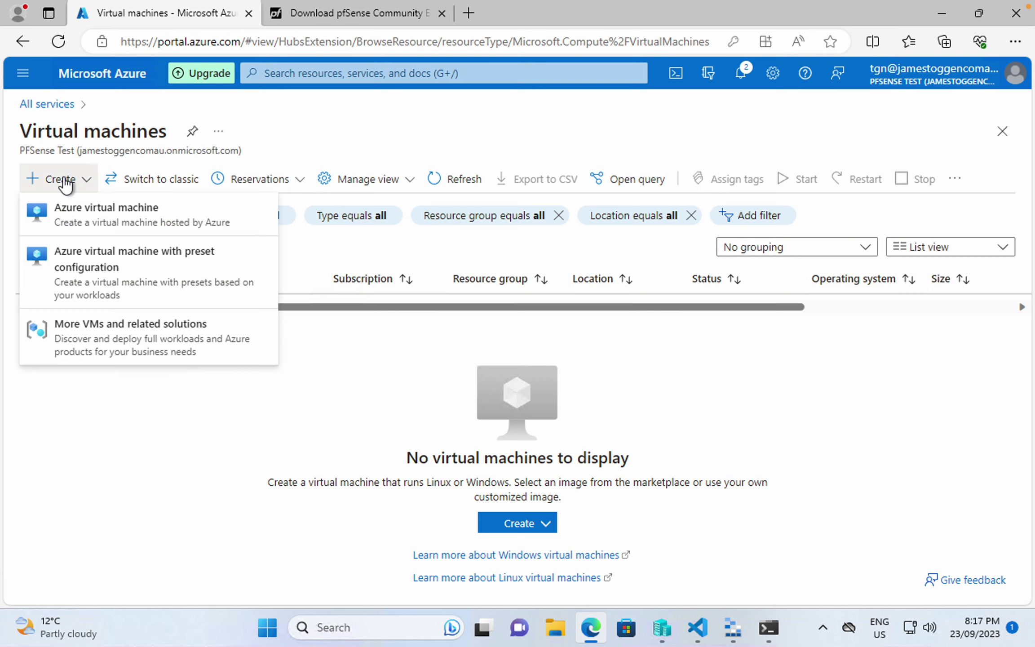
{"action": "left_click", "coordinate": [75, 214]}
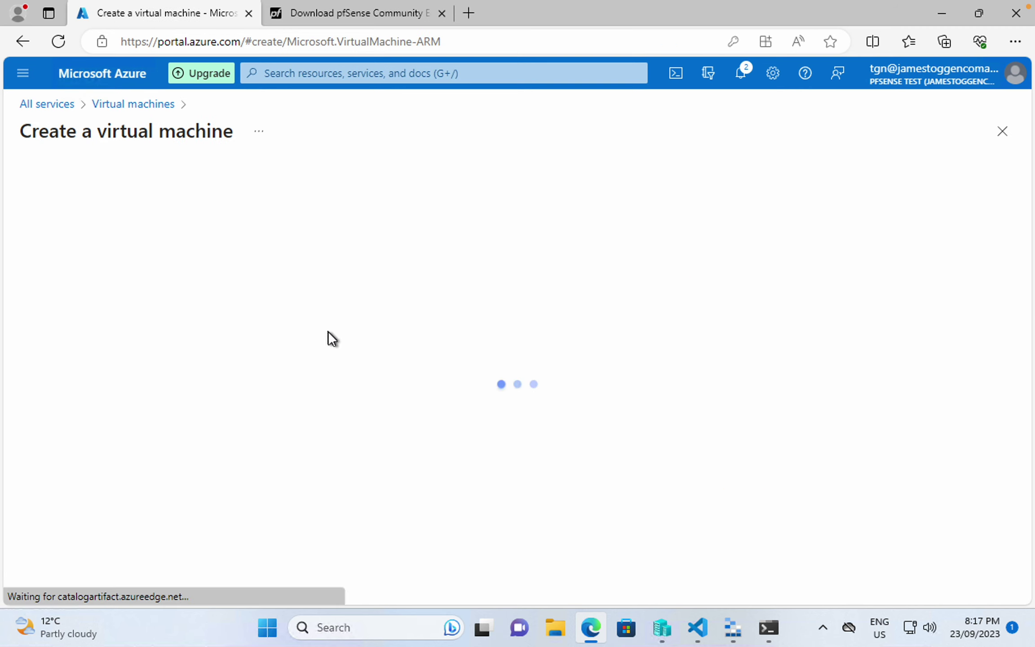
- Place the VM in tgn-rg, enter its name, and choose no infrastructure redundancy
{"action": "left_click", "coordinate": [269, 439]}
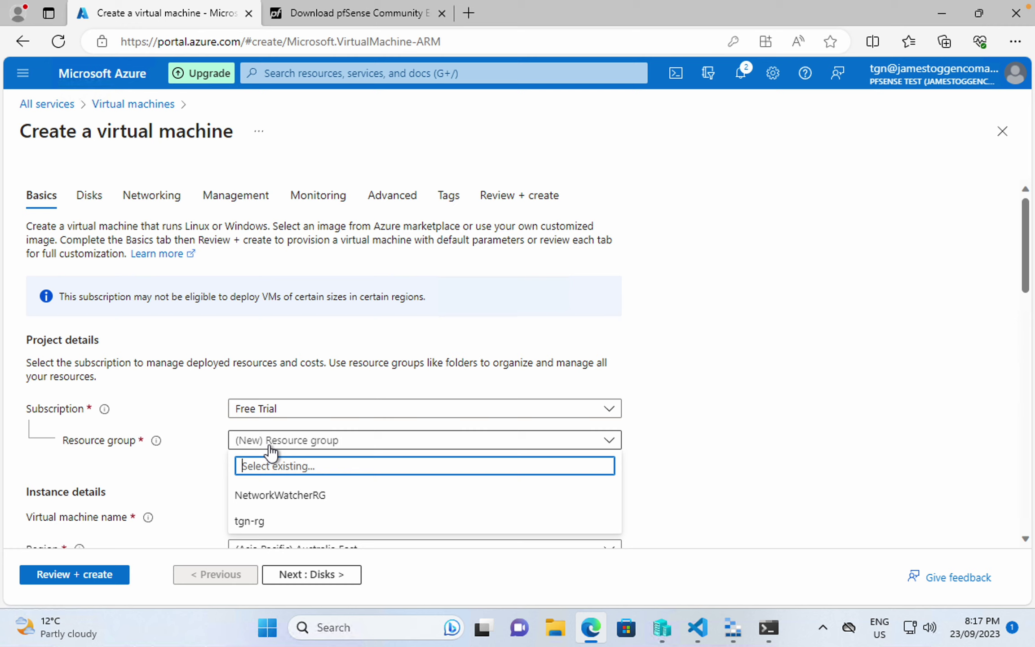
{"action": "left_click", "coordinate": [272, 527]}
{"action": "scroll", "coordinate": [273, 533], "scroll_direction": "down", "scroll_amount": 1}
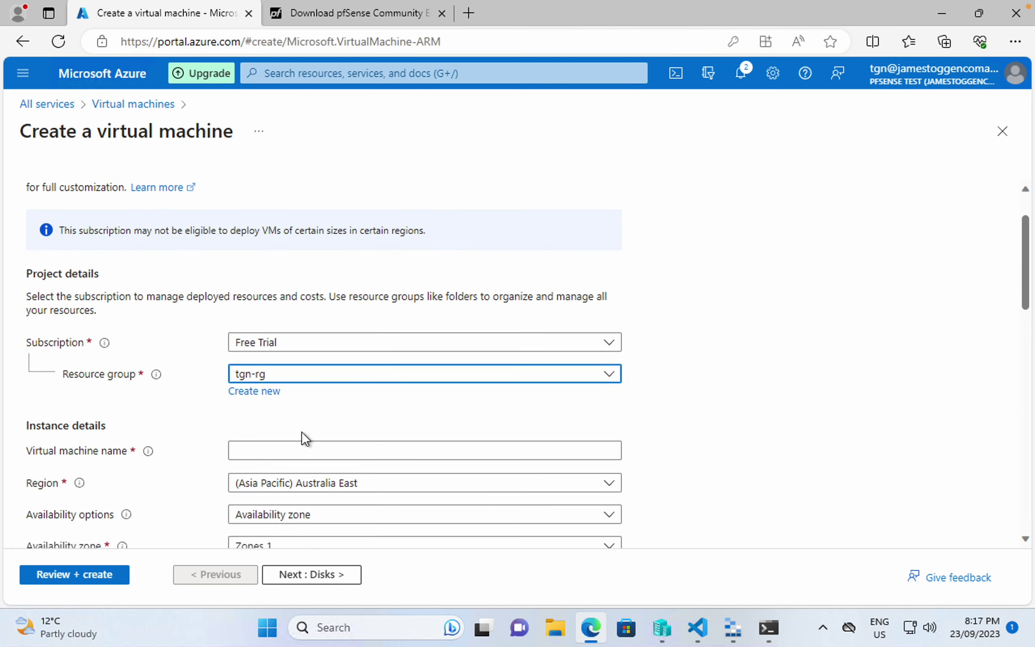
{"action": "scroll", "coordinate": [304, 439], "scroll_direction": "down", "scroll_amount": 1}
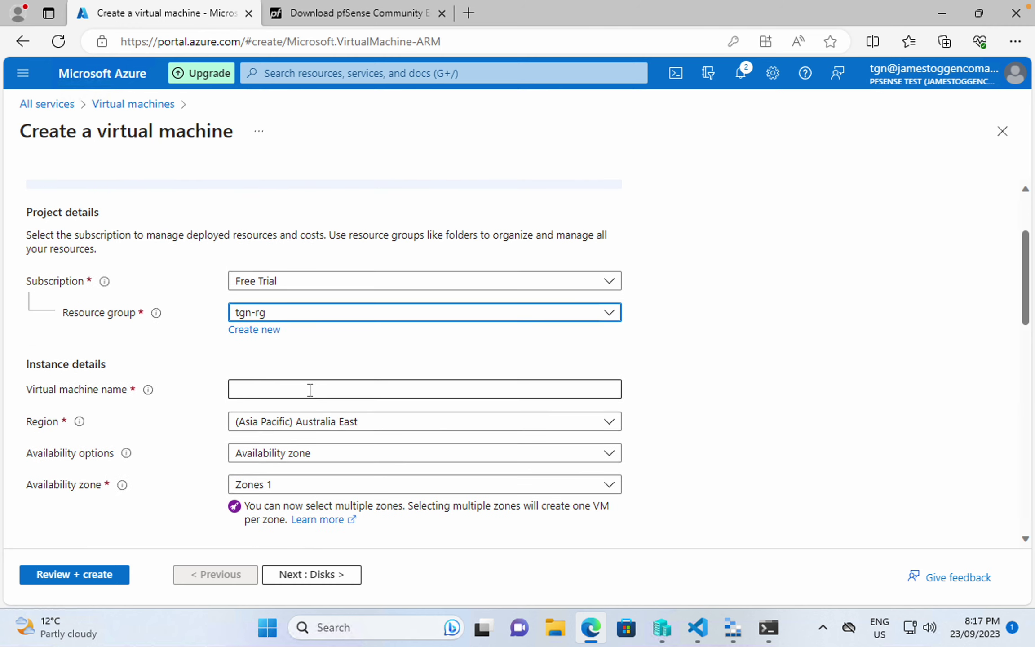
{"action": "left_click", "coordinate": [292, 397]}
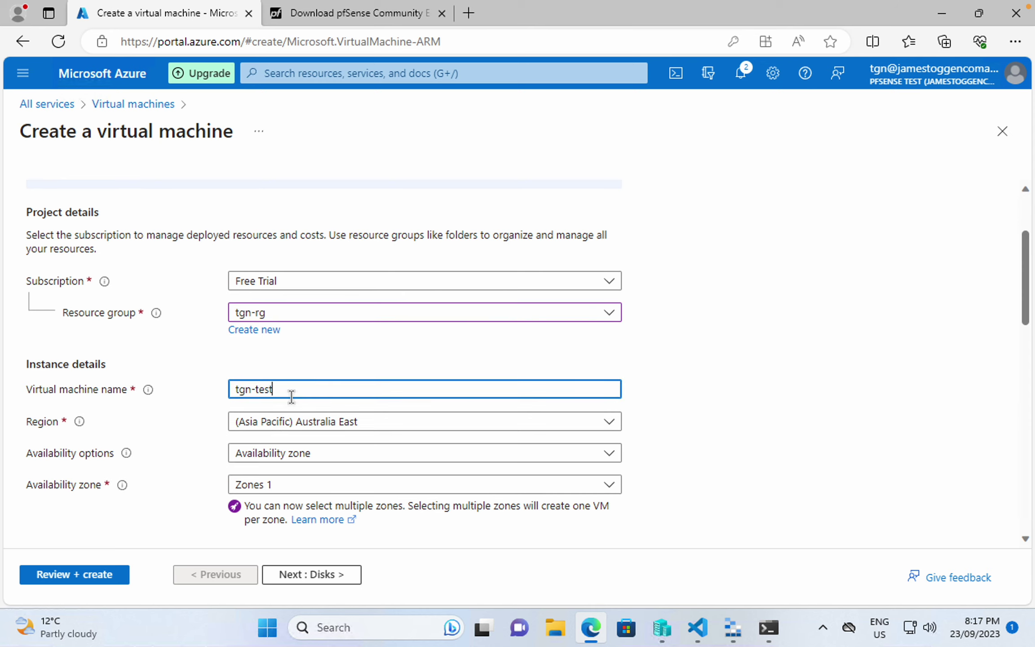
{"action": "scroll", "coordinate": [291, 396], "scroll_direction": "down", "scroll_amount": 1}
{"action": "left_click", "coordinate": [295, 416]}
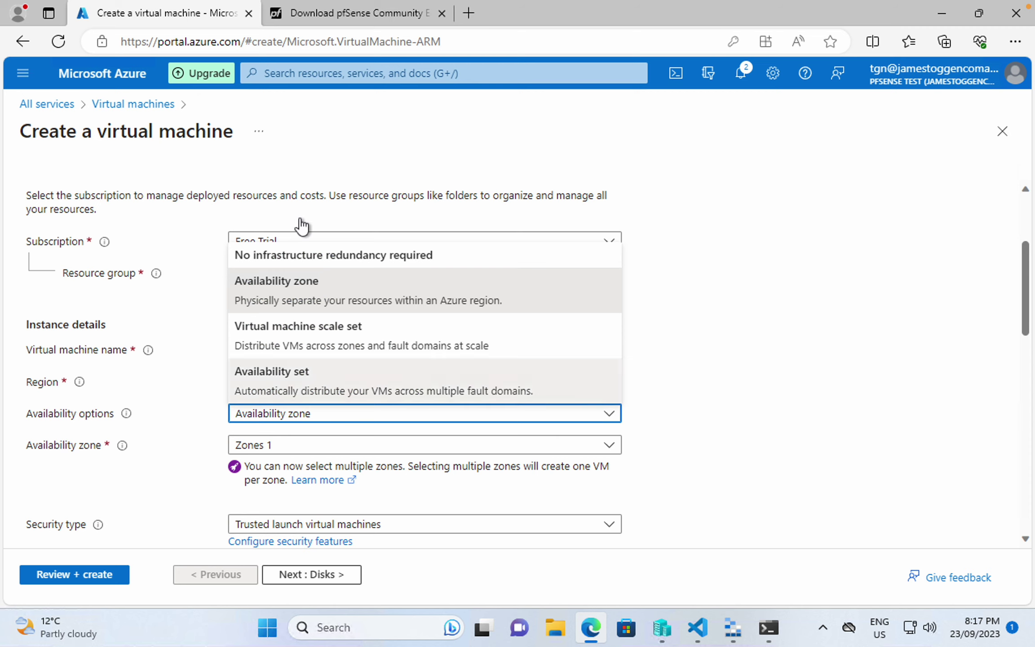
{"action": "left_click", "coordinate": [294, 255]}
{"action": "scroll", "coordinate": [187, 371], "scroll_direction": "down", "scroll_amount": 2}
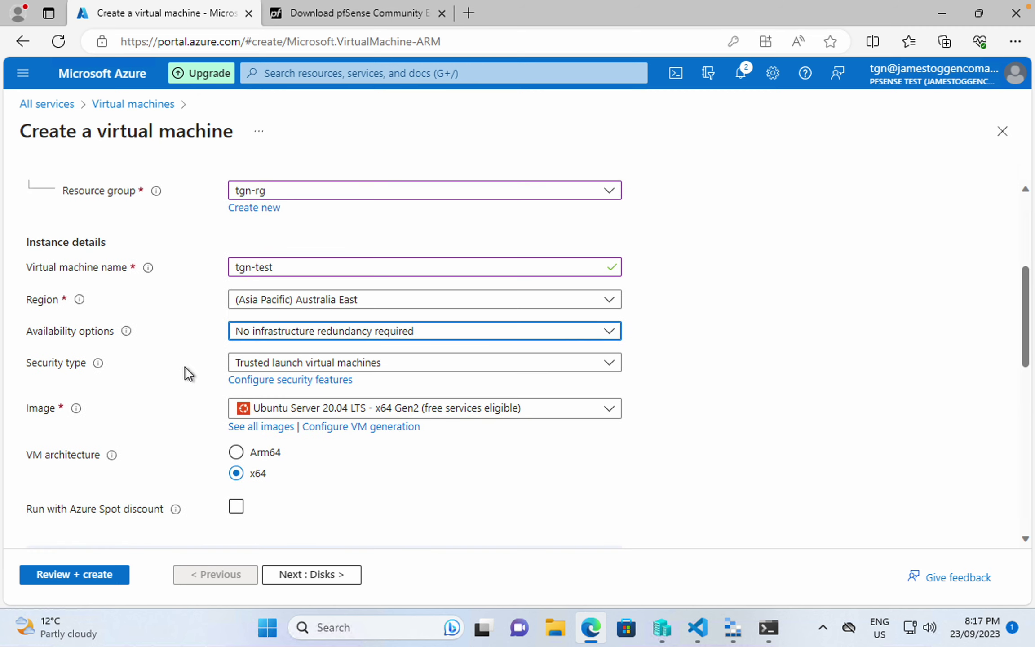
{"action": "scroll", "coordinate": [261, 448], "scroll_direction": "down", "scroll_amount": 1}
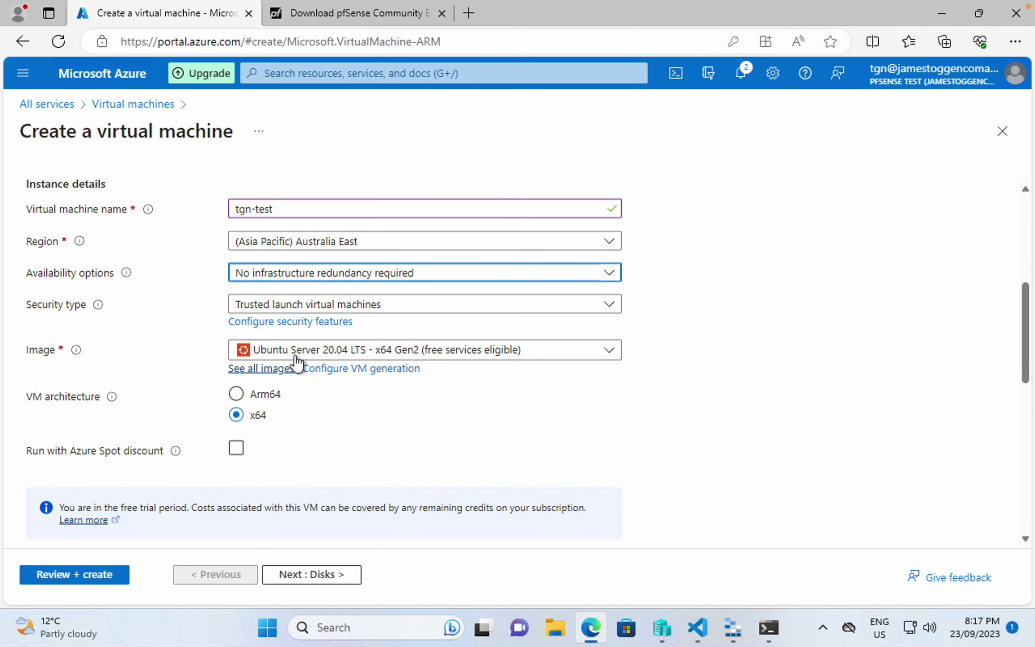
{"action": "scroll", "coordinate": [237, 451], "scroll_direction": "down", "scroll_amount": 2}
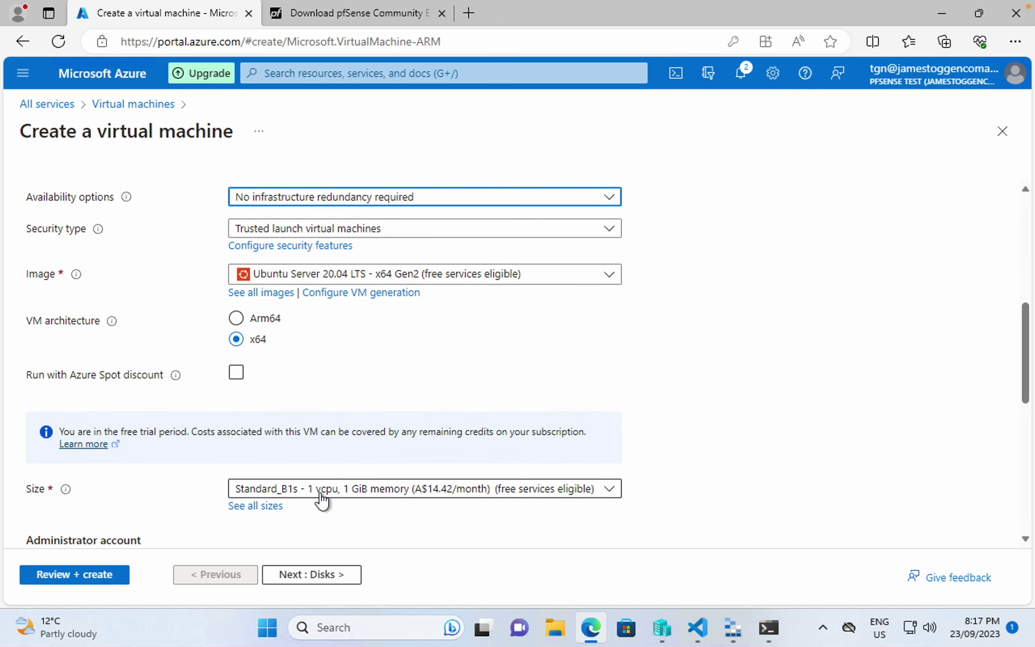
- Choose Standard_B2ms (2 vCPUs, 8 GiB memory) from the full list of VM sizes
{"action": "left_click", "coordinate": [342, 498]}
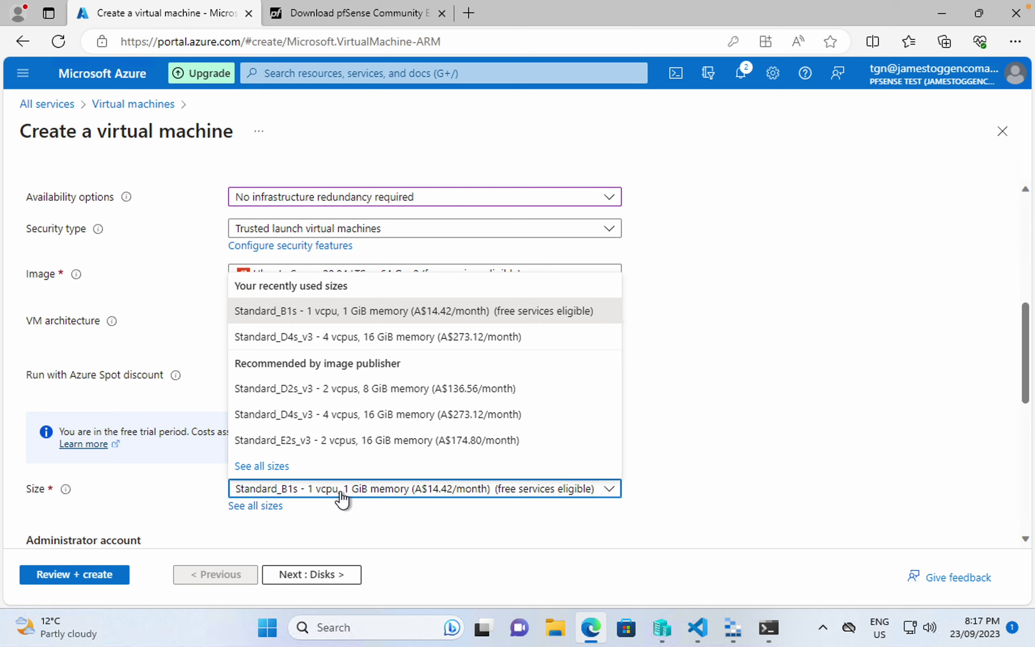
{"action": "left_click", "coordinate": [281, 468]}
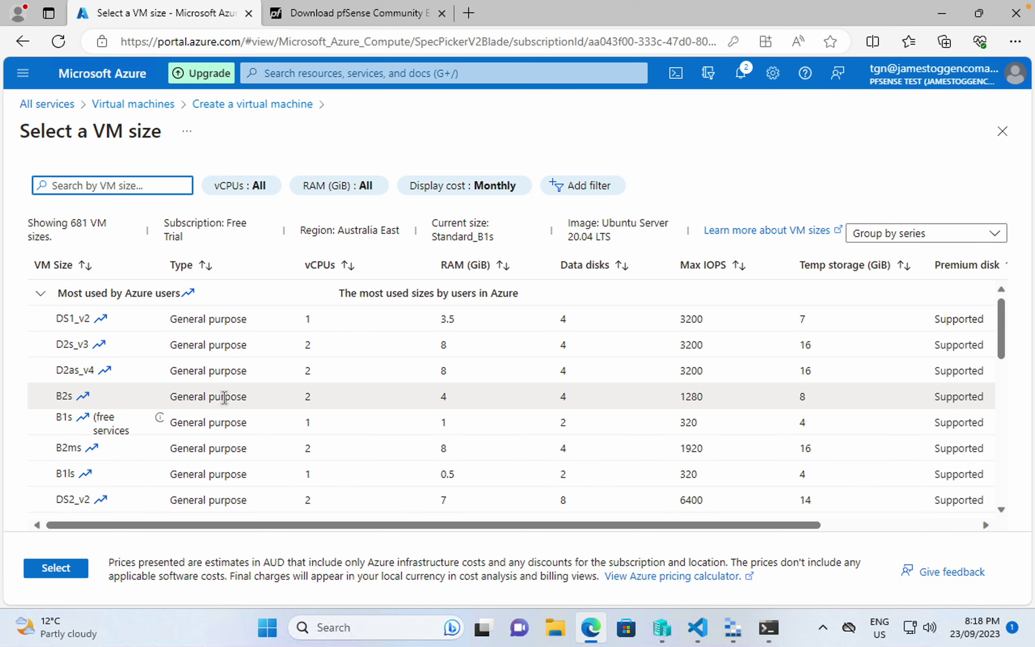
{"action": "left_click", "coordinate": [226, 442]}
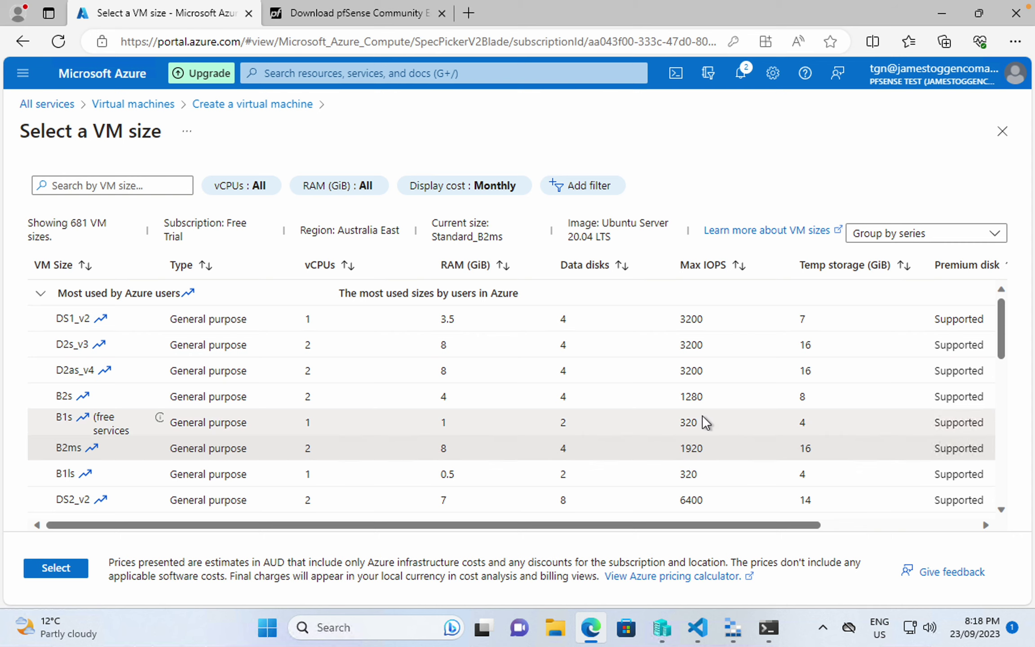
{"action": "left_click", "coordinate": [67, 570]}
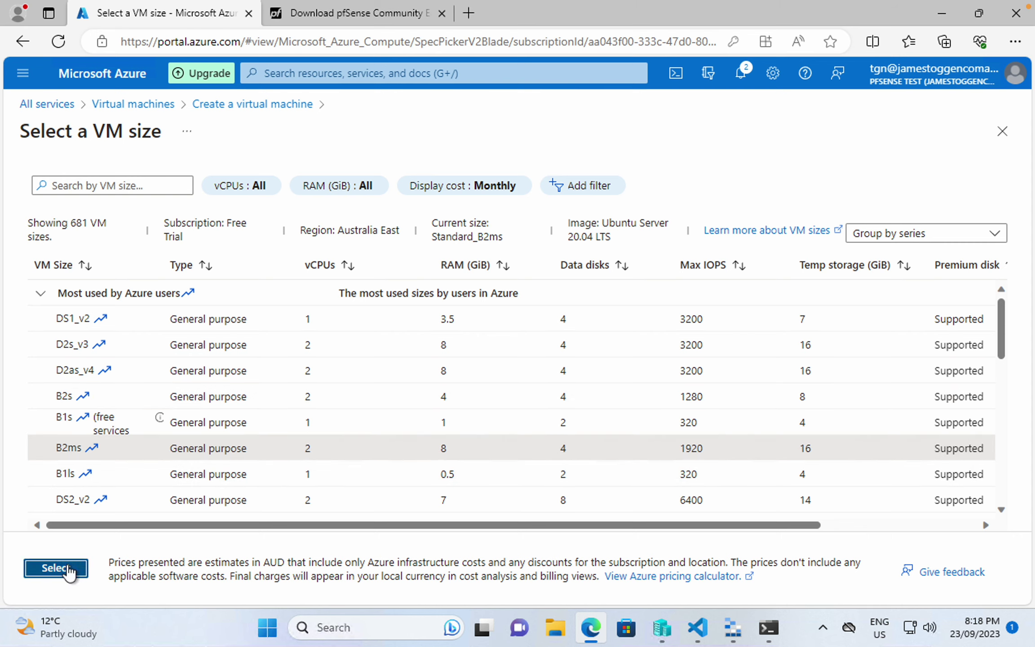
{"action": "scroll", "coordinate": [212, 458], "scroll_direction": "down", "scroll_amount": 2}
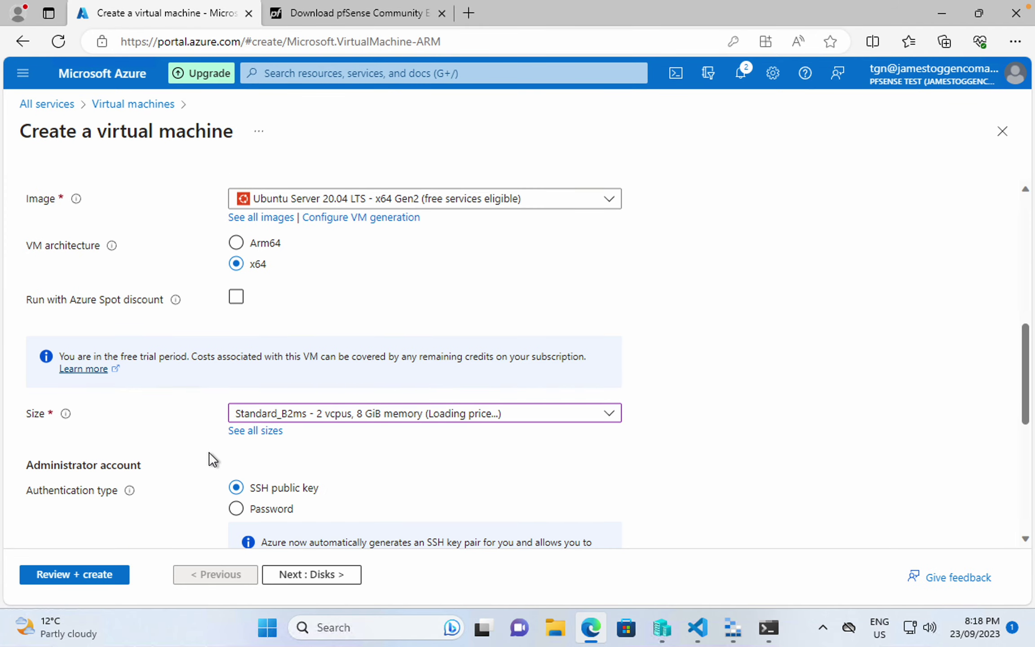
- Switch to password authentication and autofill the saved administrator username and password
{"action": "scroll", "coordinate": [212, 459], "scroll_direction": "down", "scroll_amount": 4}
{"action": "left_click", "coordinate": [236, 320]}
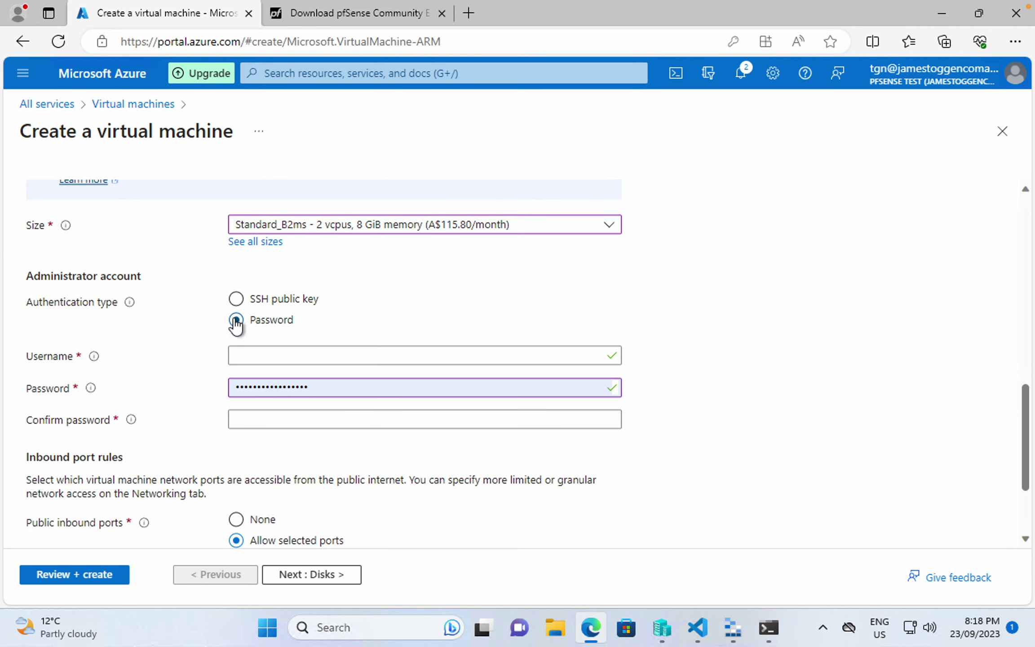
{"action": "left_click", "coordinate": [269, 357]}
{"action": "left_click", "coordinate": [279, 408]}
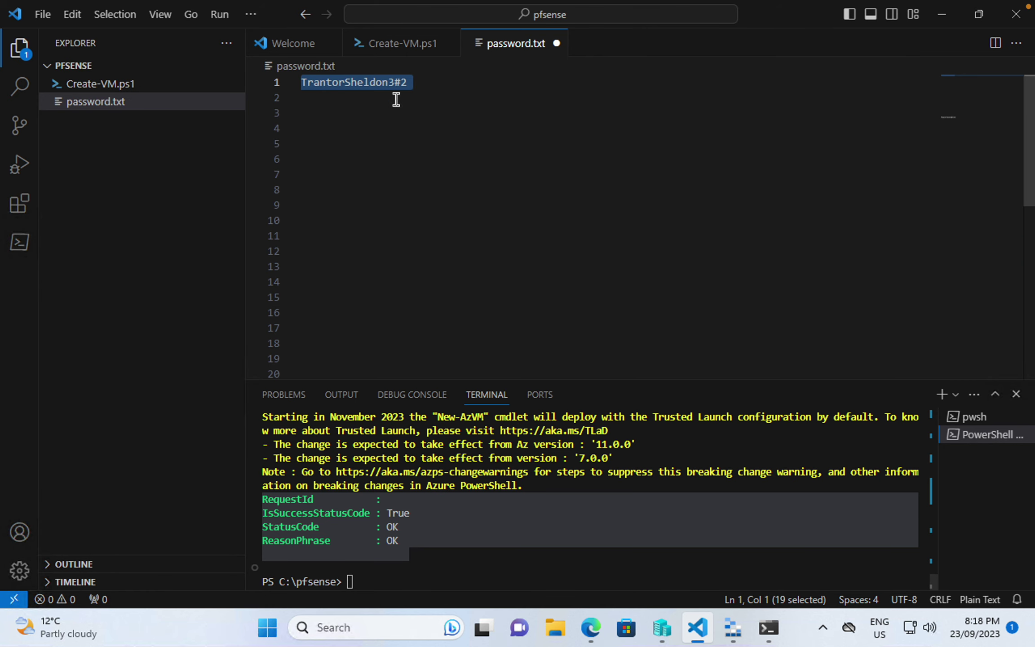
- Copy the password from password.txt into Confirm password and run Review + create validation
{"action": "left_click", "coordinate": [439, 81]}
{"action": "left_click_drag", "start_coordinate": [439, 80], "coordinate": [173, 72]}
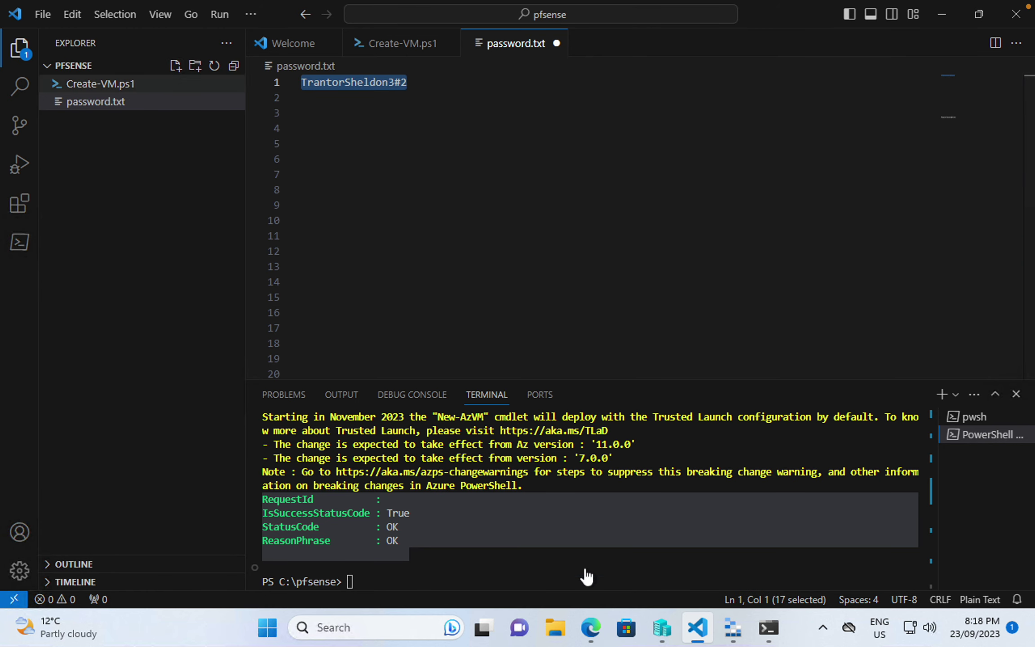
{"action": "left_click", "coordinate": [591, 627]}
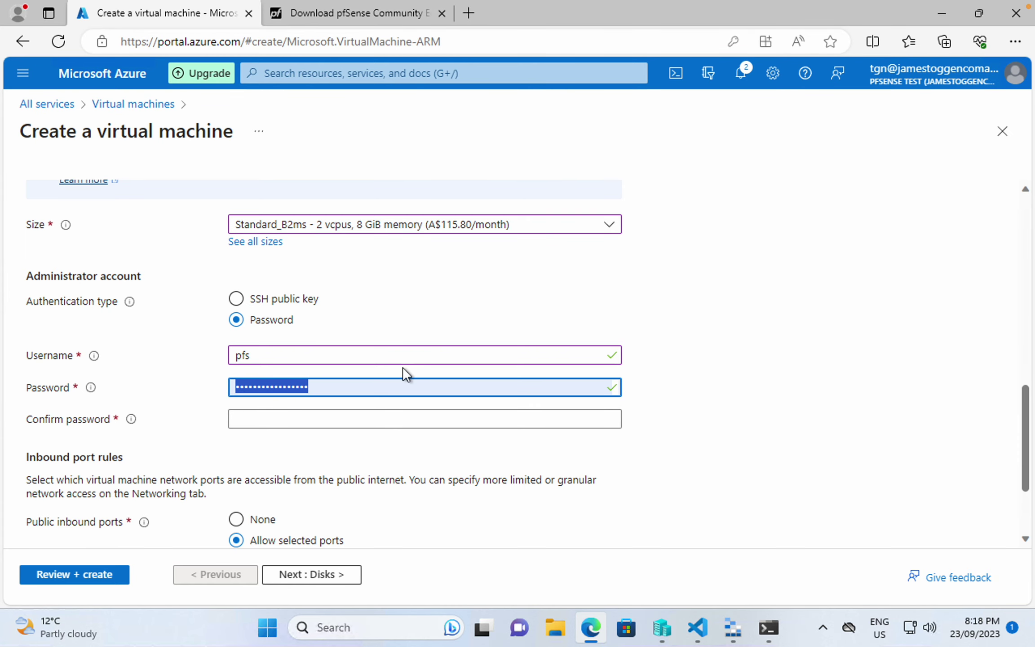
{"action": "left_click", "coordinate": [354, 409]}
{"action": "key", "text": "ctrl+v"}
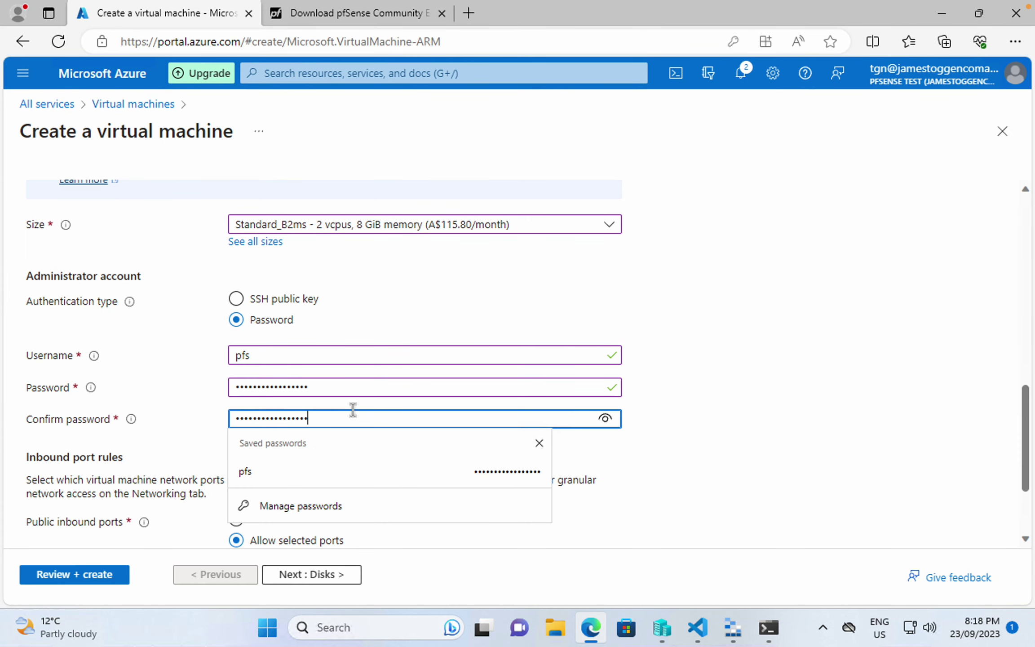
{"action": "left_click", "coordinate": [182, 422]}
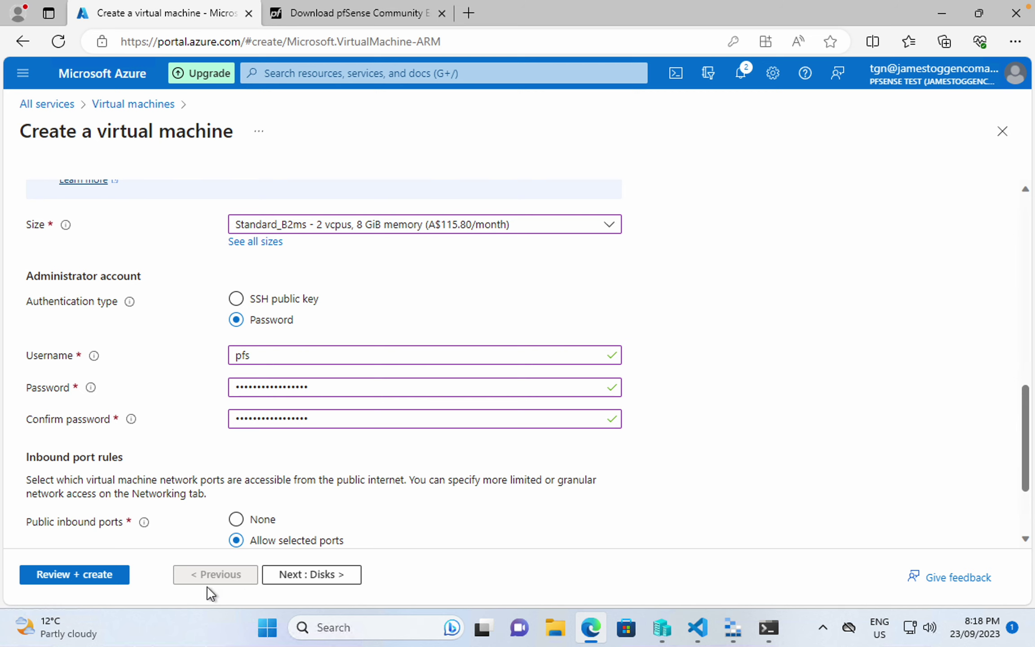
{"action": "scroll", "coordinate": [233, 499], "scroll_direction": "down", "scroll_amount": 2}
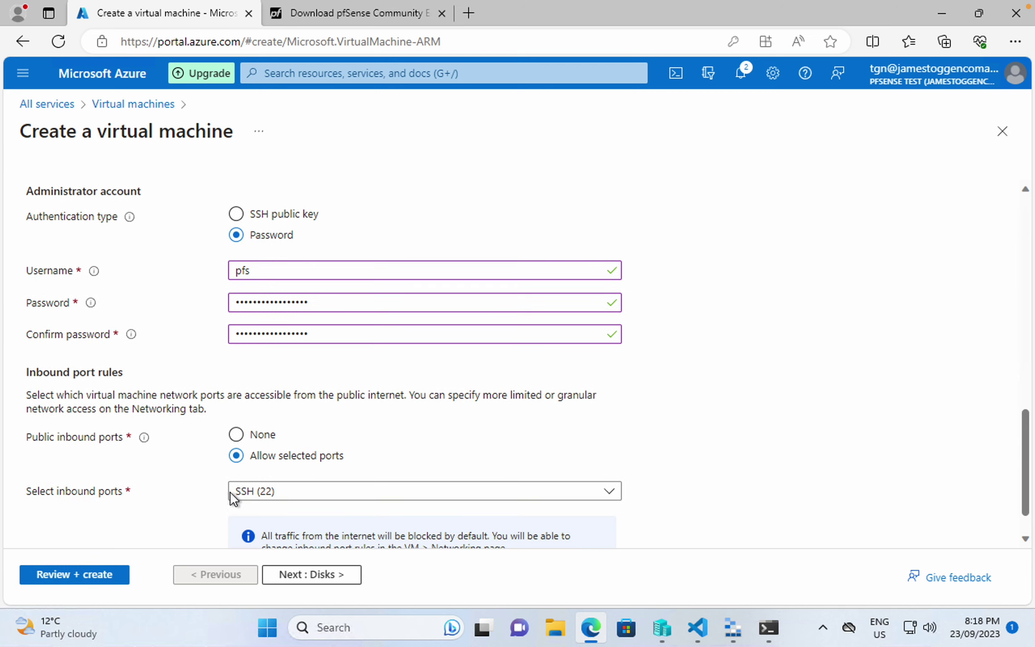
{"action": "left_click", "coordinate": [95, 575]}
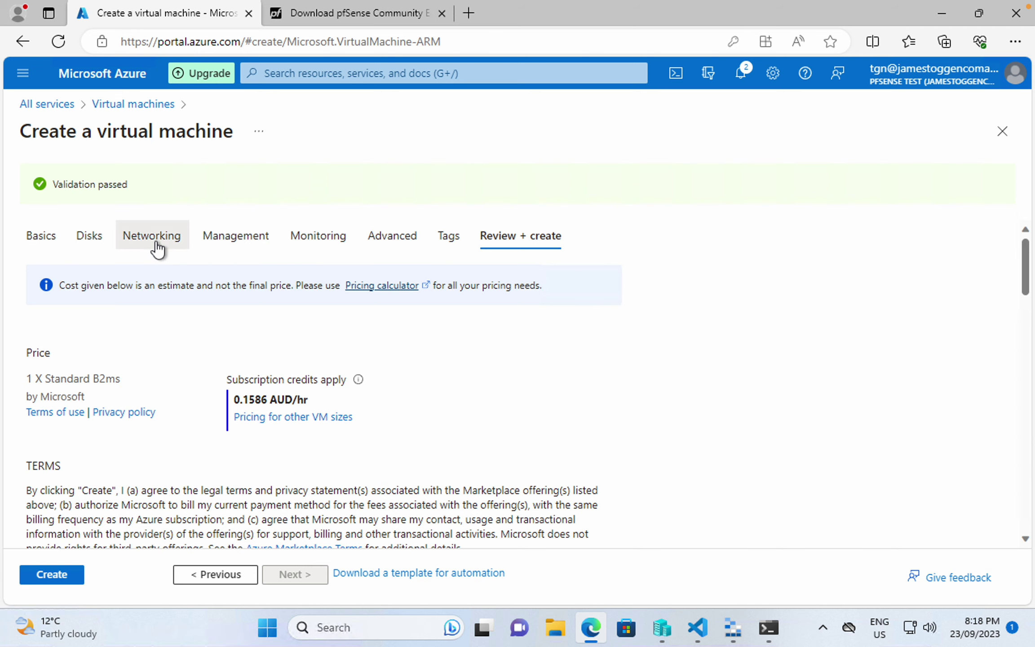
- Check the Networking settings, then deploy the validated VM into tgn-rg
{"action": "left_click", "coordinate": [155, 238]}
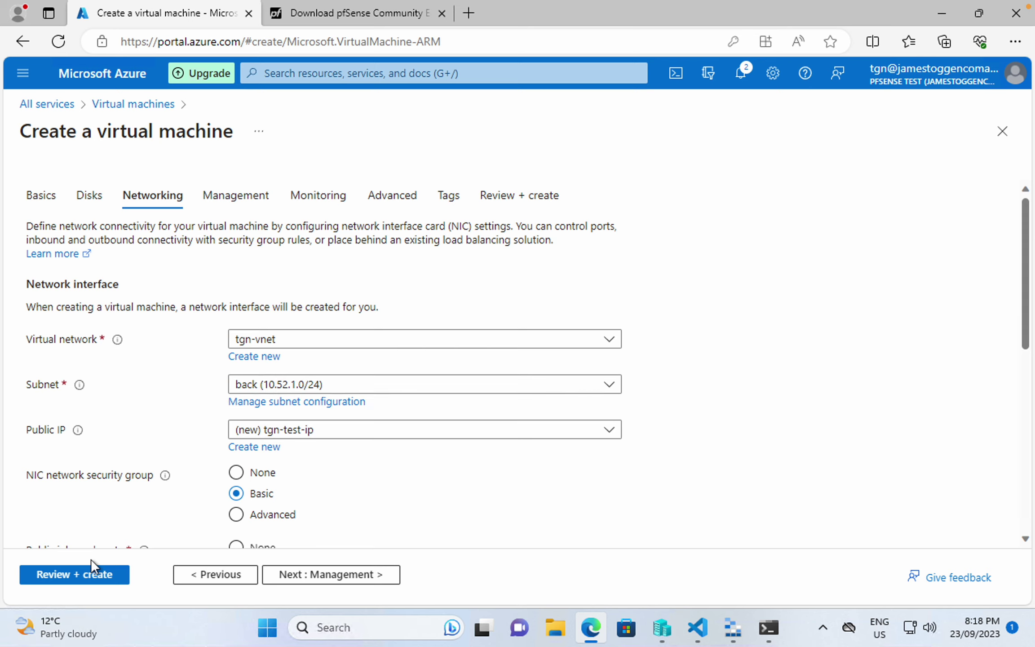
{"action": "left_click", "coordinate": [118, 576]}
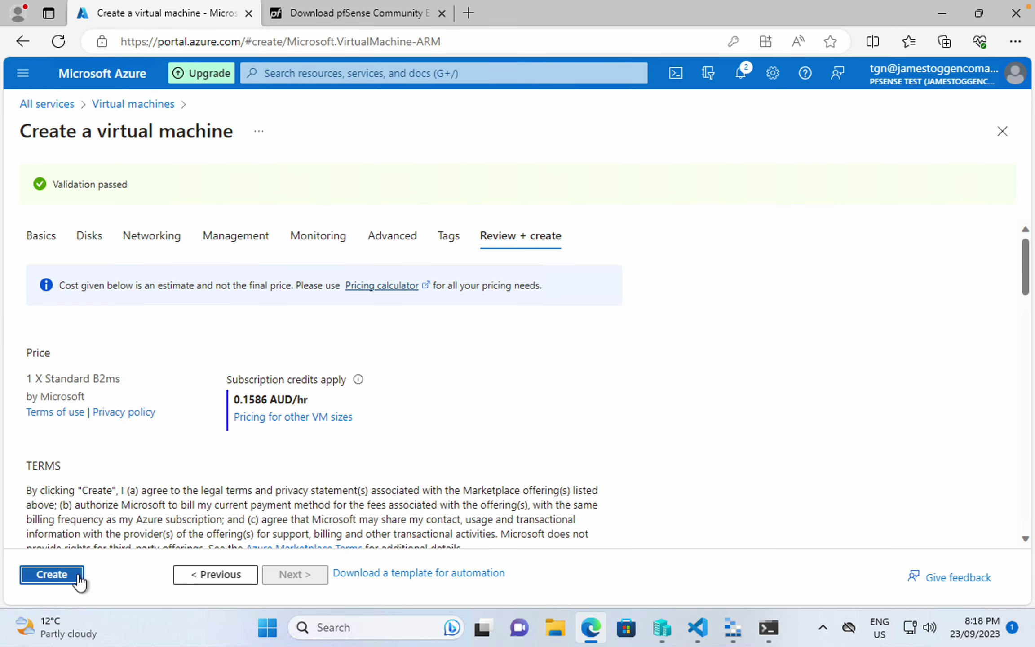
{"action": "left_click", "coordinate": [52, 575]}
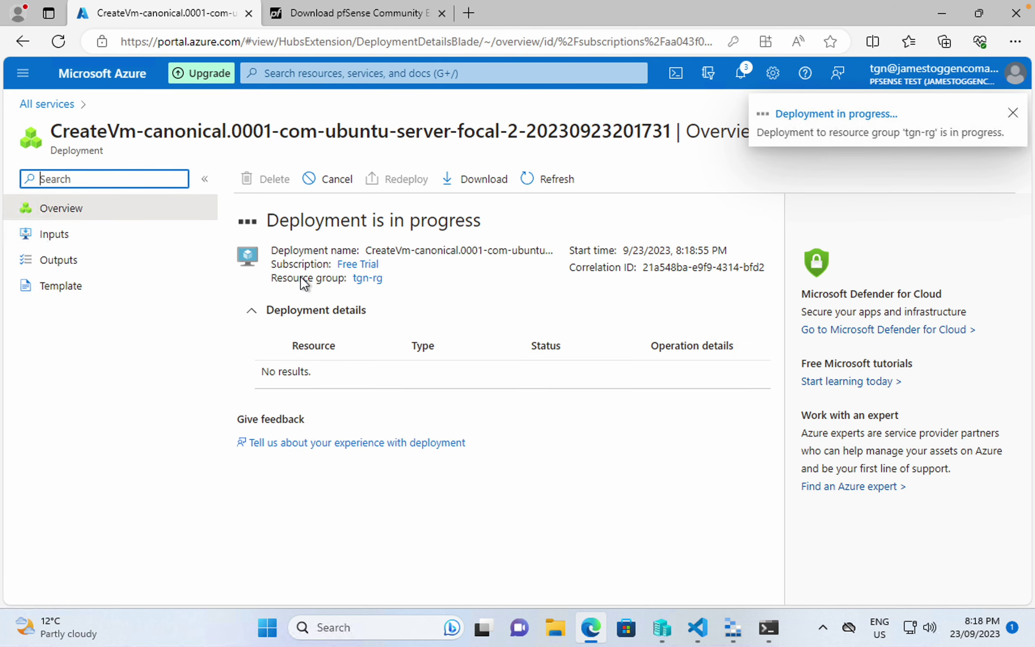
- Bring up the Hyper-V disk wizard and then Visual Studio Code with password.txt
{"action": "mouse_move", "coordinate": [662, 641]}
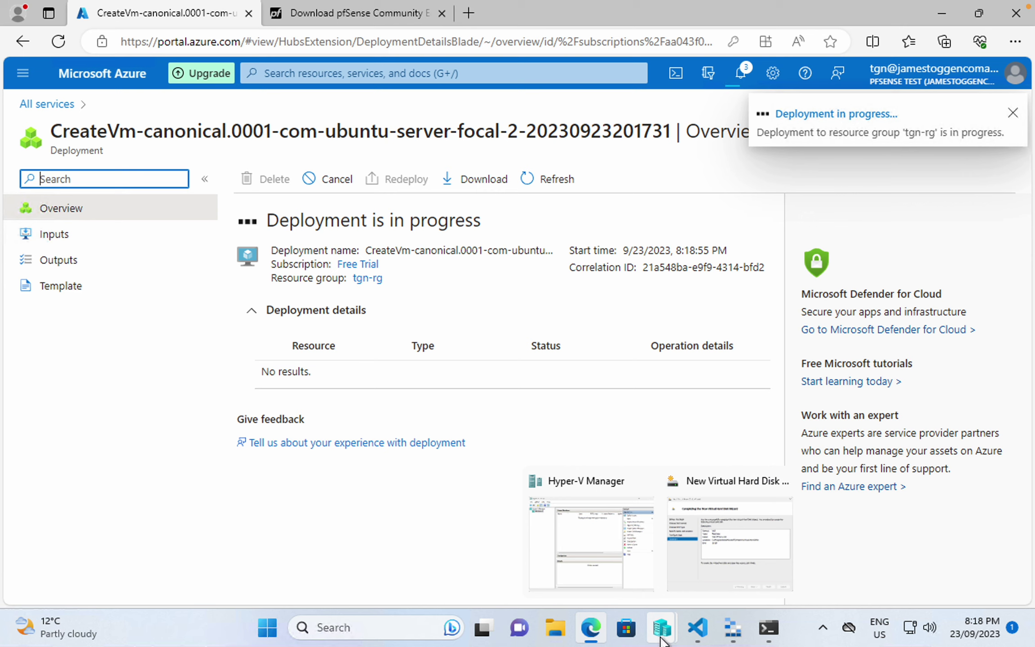
{"action": "left_click", "coordinate": [703, 587]}
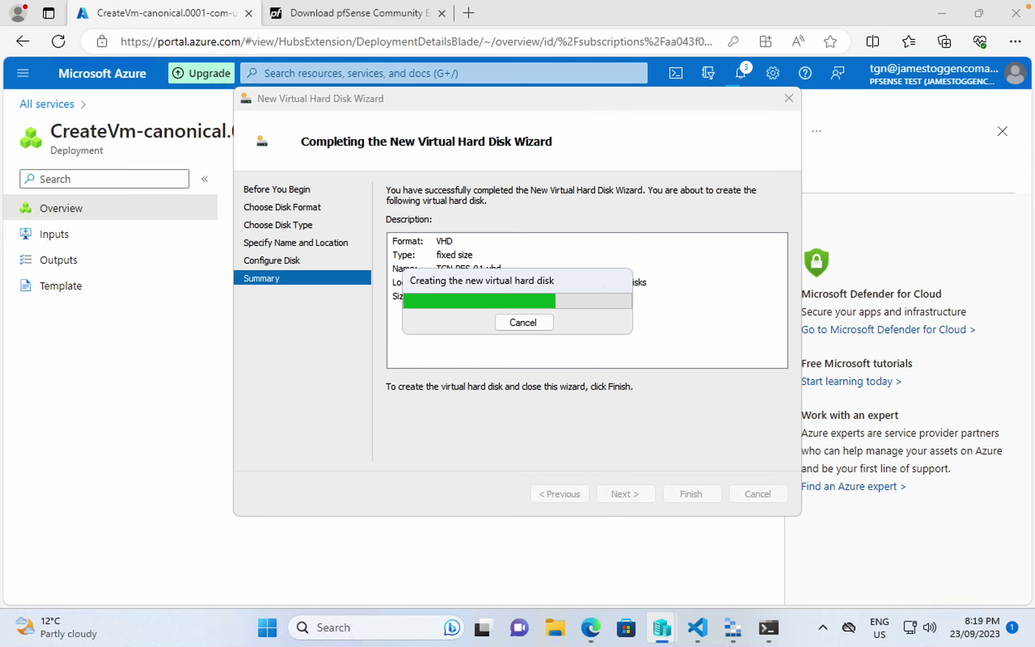
{"action": "left_click", "coordinate": [700, 630]}
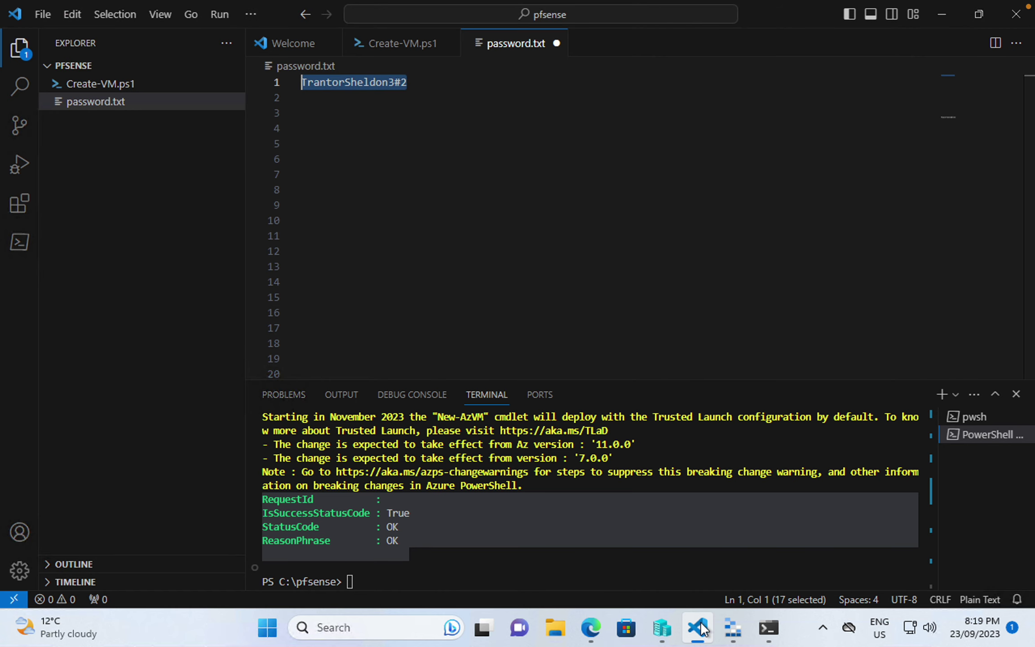
- Open Create-VM.ps1 and highlight New-AzDiskConfig on line 36 and the VHD URL on line 4
{"action": "left_click", "coordinate": [115, 85]}
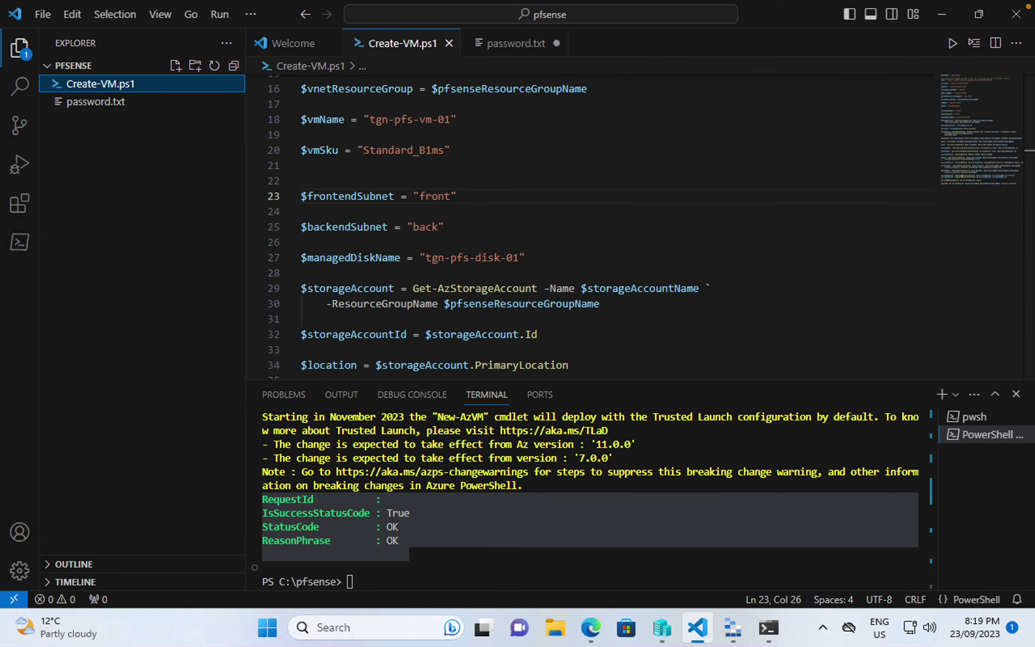
{"action": "scroll", "coordinate": [387, 134], "scroll_direction": "up", "scroll_amount": 5}
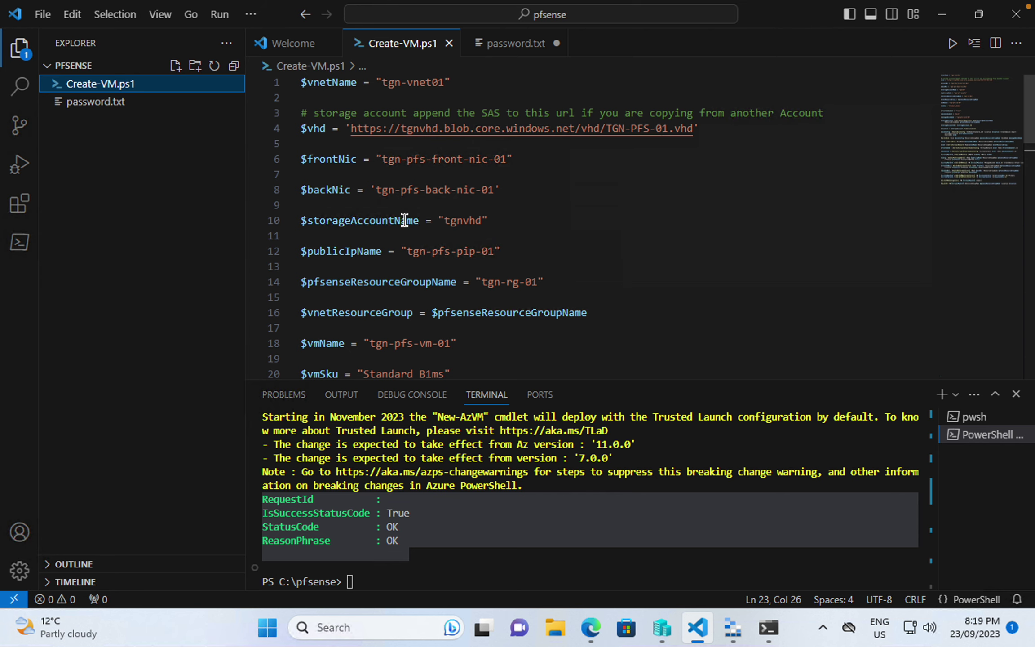
{"action": "scroll", "coordinate": [407, 264], "scroll_direction": "down", "scroll_amount": 7}
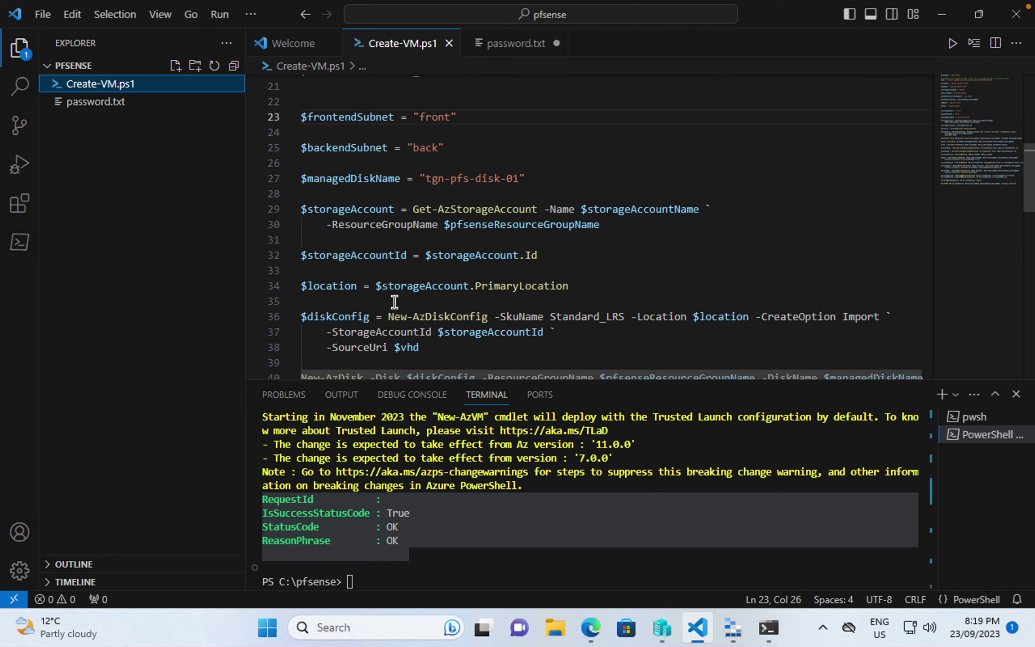
{"action": "left_click_drag", "start_coordinate": [388, 316], "coordinate": [423, 316]}
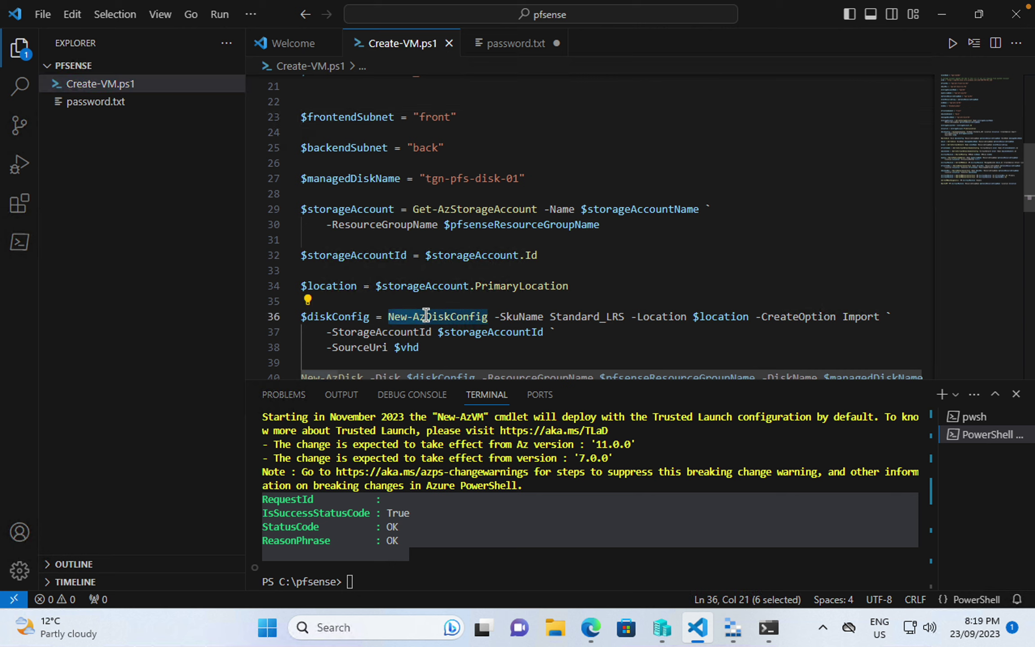
{"action": "left_click", "coordinate": [418, 314]}
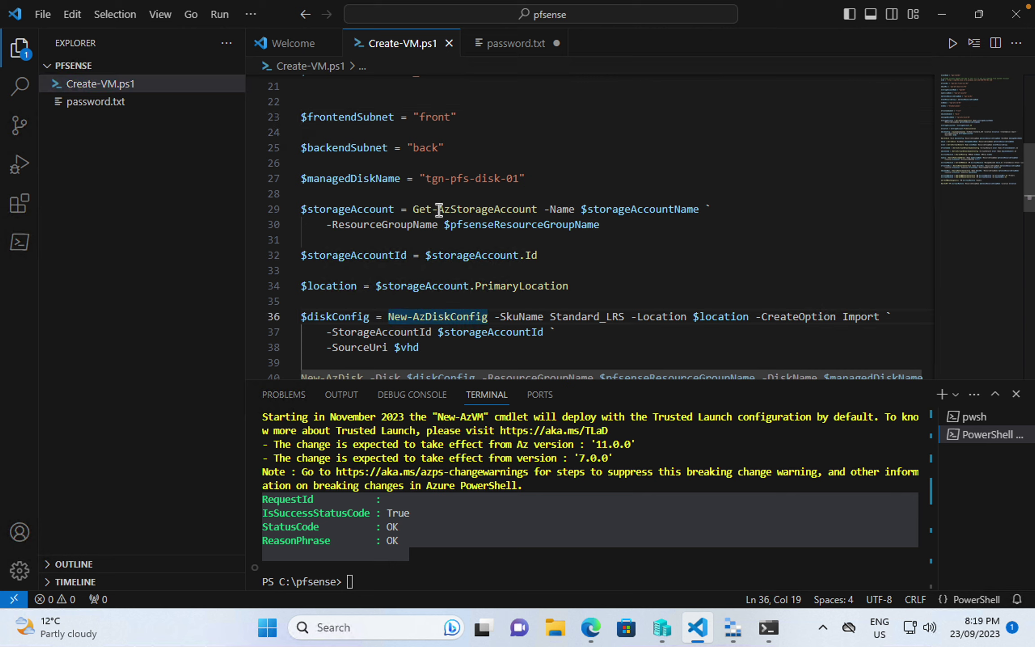
{"action": "left_click_drag", "start_coordinate": [439, 209], "coordinate": [464, 209]}
{"action": "scroll", "coordinate": [464, 209], "scroll_direction": "up", "scroll_amount": 7}
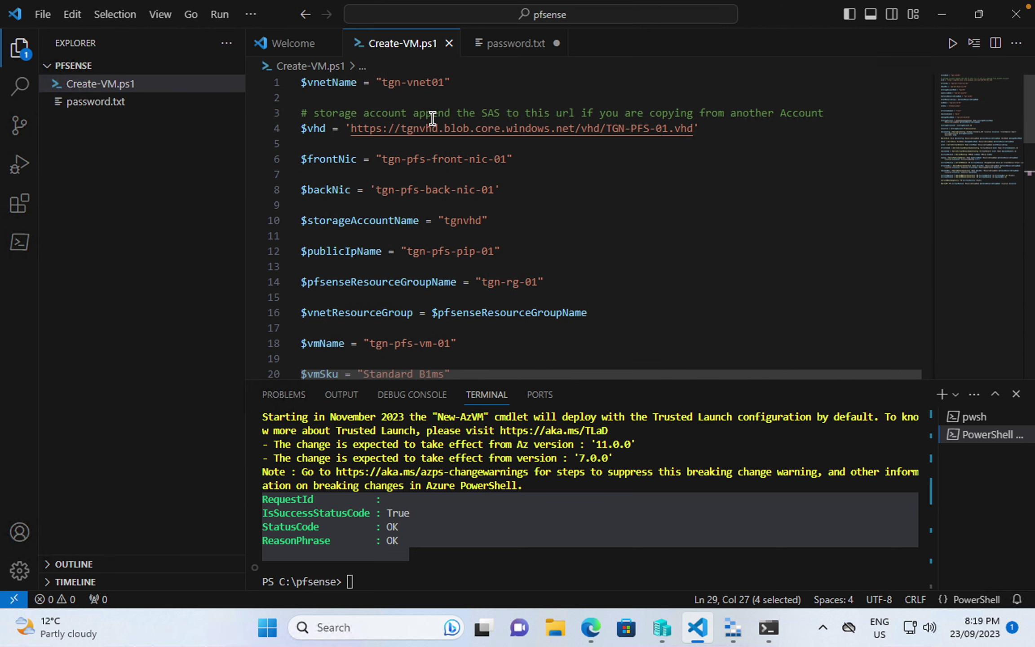
{"action": "left_click_drag", "start_coordinate": [348, 130], "coordinate": [712, 135]}
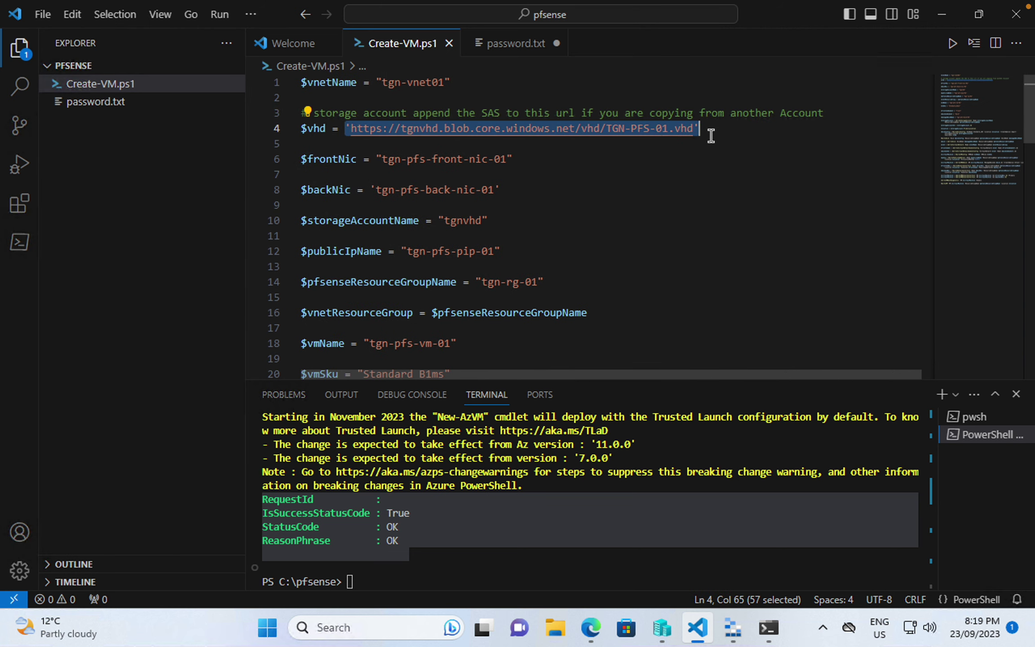
- Highlight the Add-AzVMNetworkInterface lines 63–64 and the Set-AzVMBootDiagnostic line
{"action": "scroll", "coordinate": [442, 180], "scroll_direction": "down", "scroll_amount": 9}
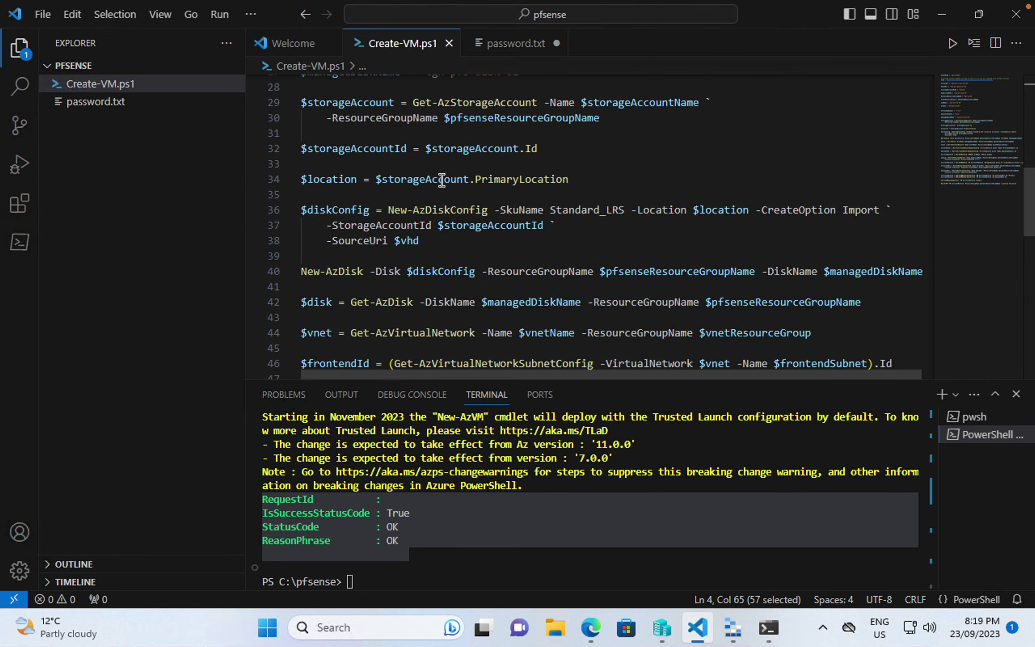
{"action": "scroll", "coordinate": [395, 227], "scroll_direction": "down", "scroll_amount": 6}
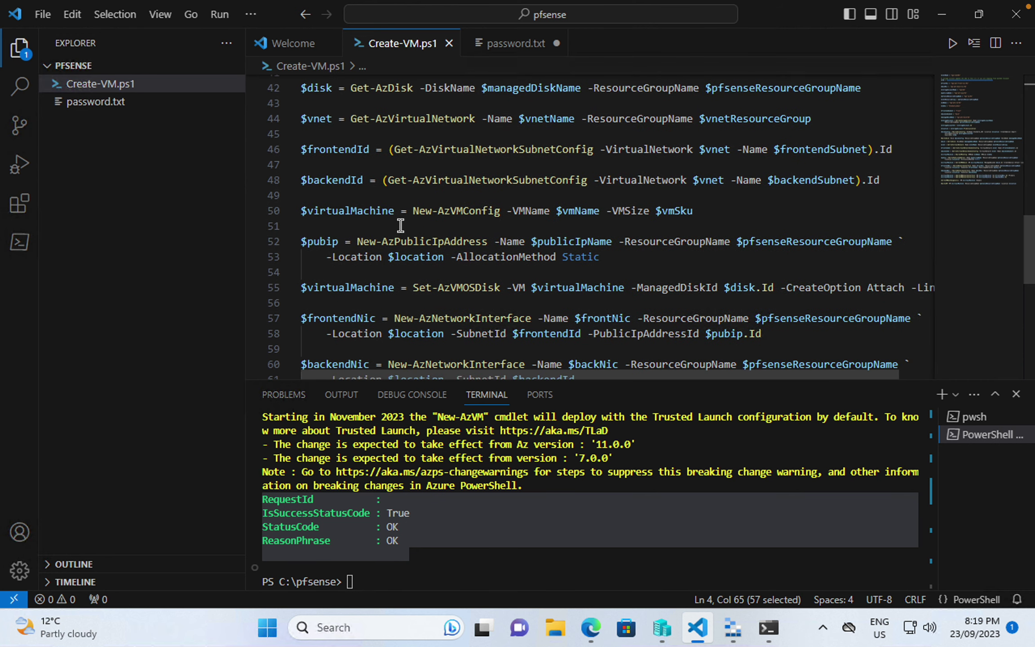
{"action": "scroll", "coordinate": [401, 225], "scroll_direction": "down", "scroll_amount": 2}
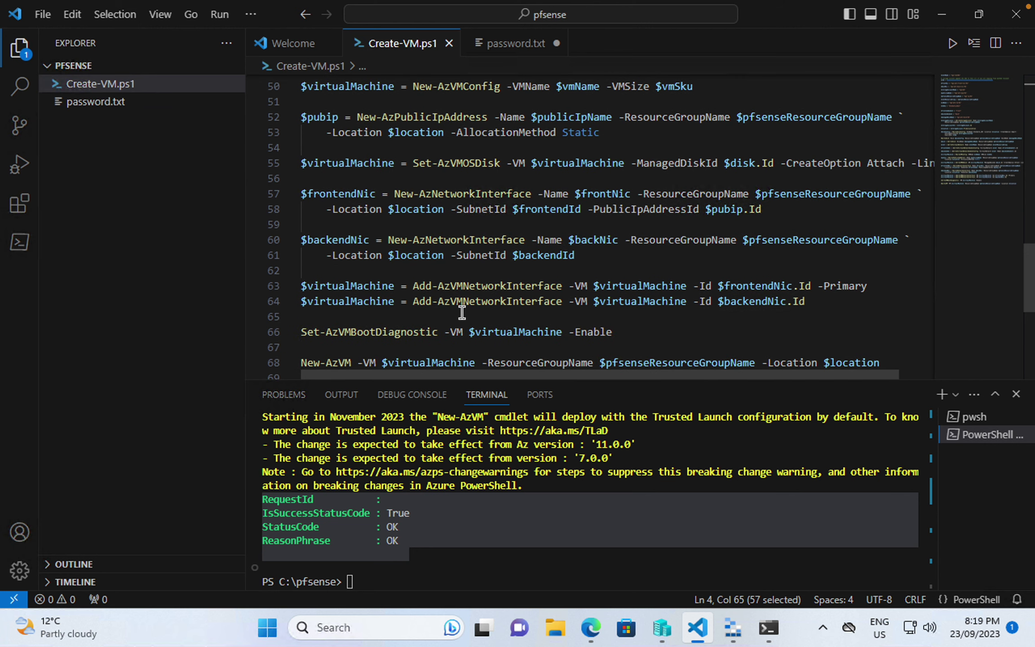
{"action": "left_click_drag", "start_coordinate": [410, 287], "coordinate": [290, 290]}
{"action": "left_click", "coordinate": [877, 288]}
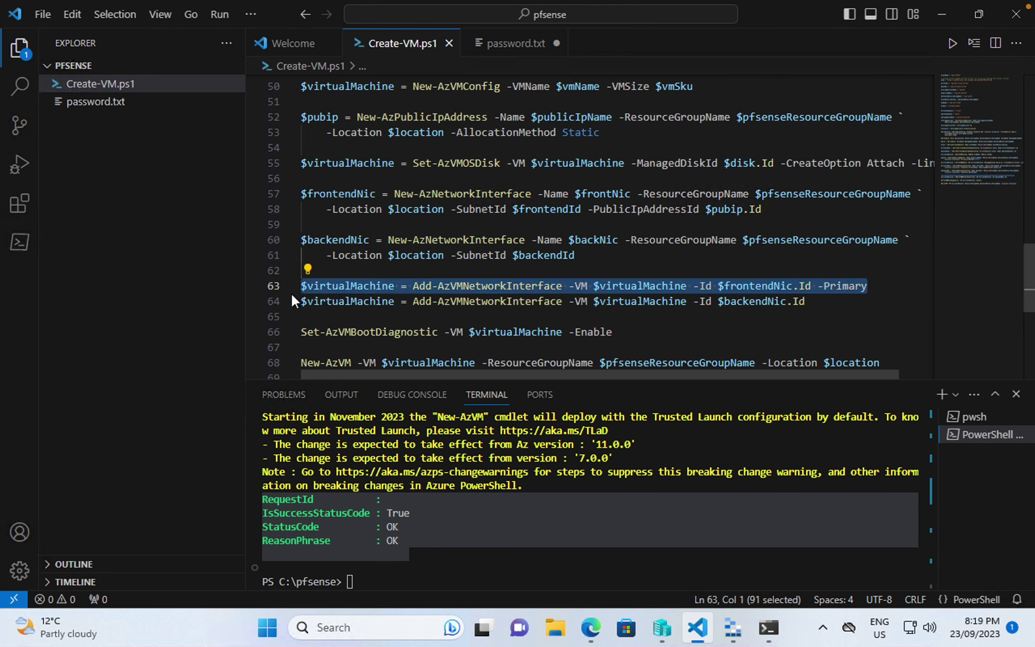
{"action": "left_click", "coordinate": [882, 303]}
{"action": "left_click_drag", "start_coordinate": [809, 303], "coordinate": [298, 305]}
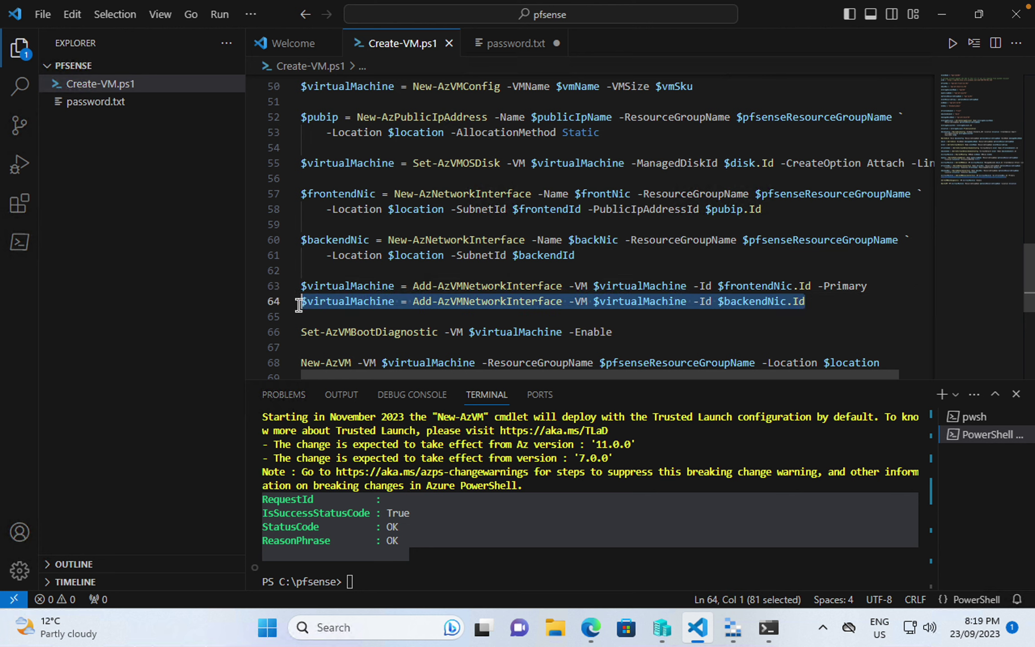
{"action": "double_click", "coordinate": [539, 302]}
{"action": "left_click", "coordinate": [538, 330]}
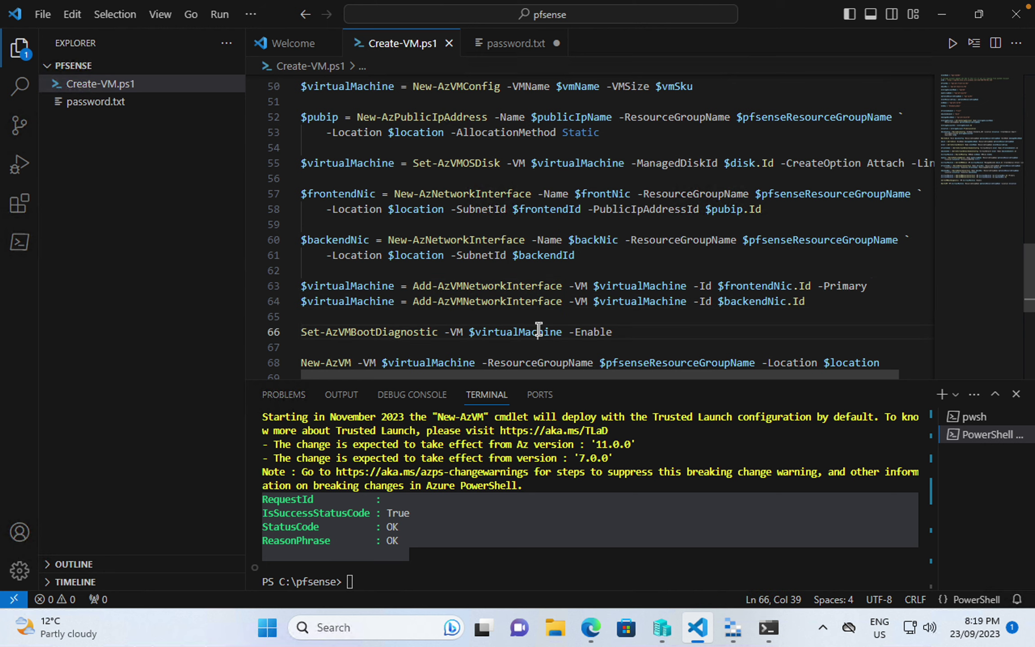
{"action": "scroll", "coordinate": [538, 329], "scroll_direction": "down", "scroll_amount": 1}
{"action": "double_click", "coordinate": [316, 286]}
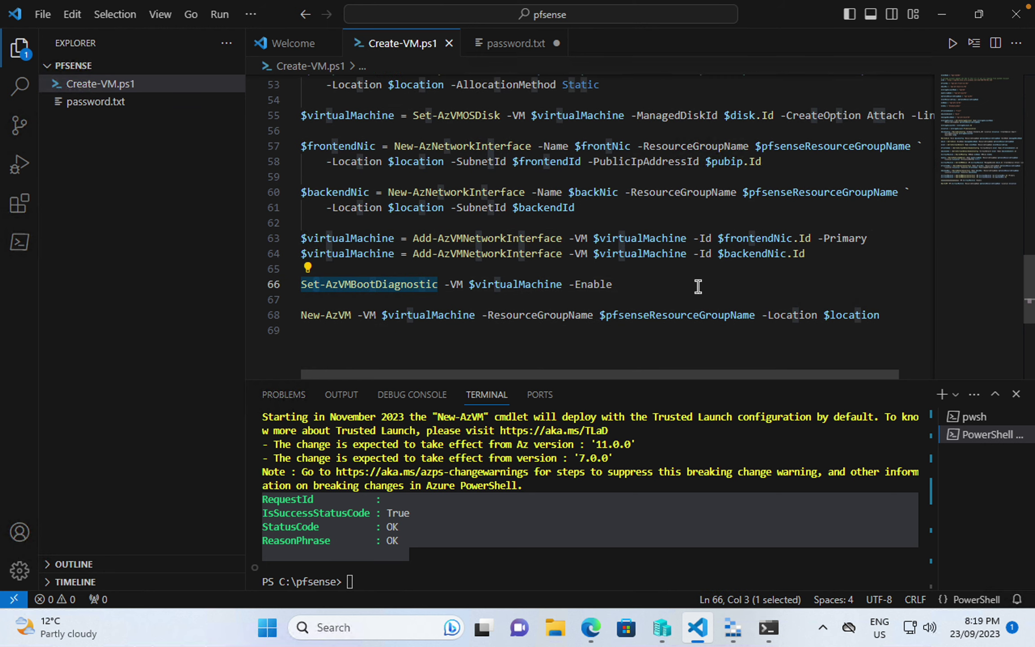
{"action": "left_click", "coordinate": [698, 287]}
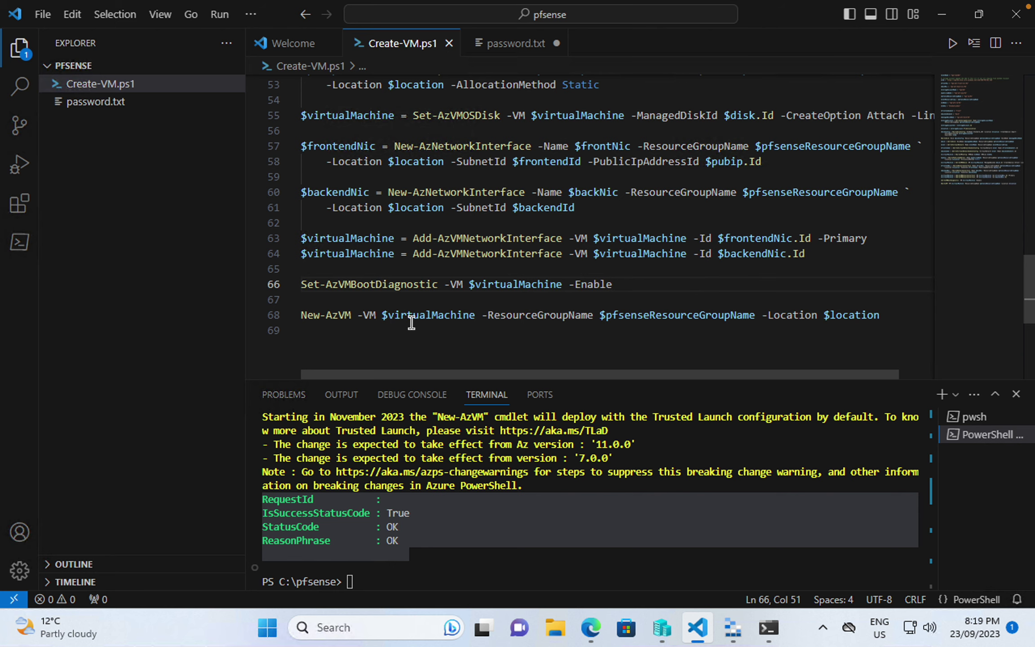
{"action": "scroll", "coordinate": [411, 323], "scroll_direction": "up", "scroll_amount": 15}
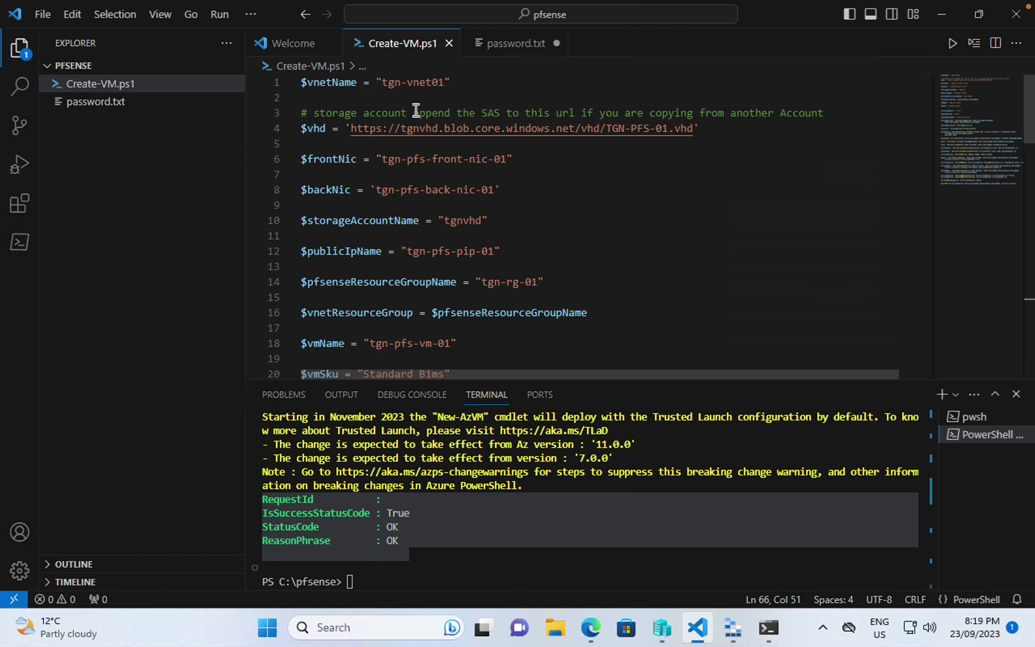
- Open the tgn-vnet overview in the portal and copy its name
{"action": "left_click", "coordinate": [592, 627]}
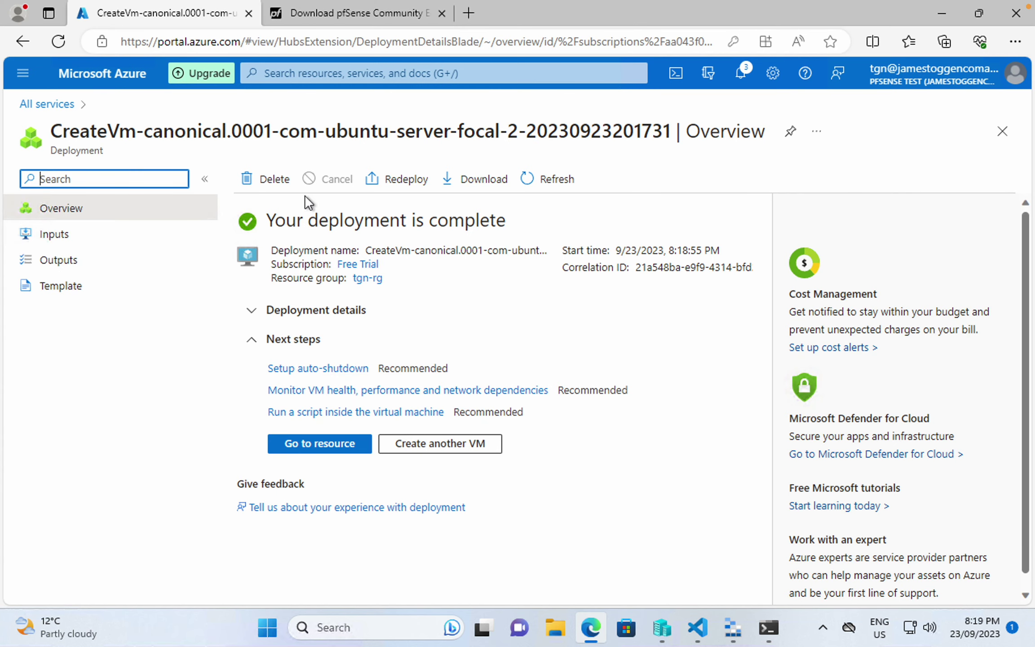
{"action": "left_click", "coordinate": [47, 104]}
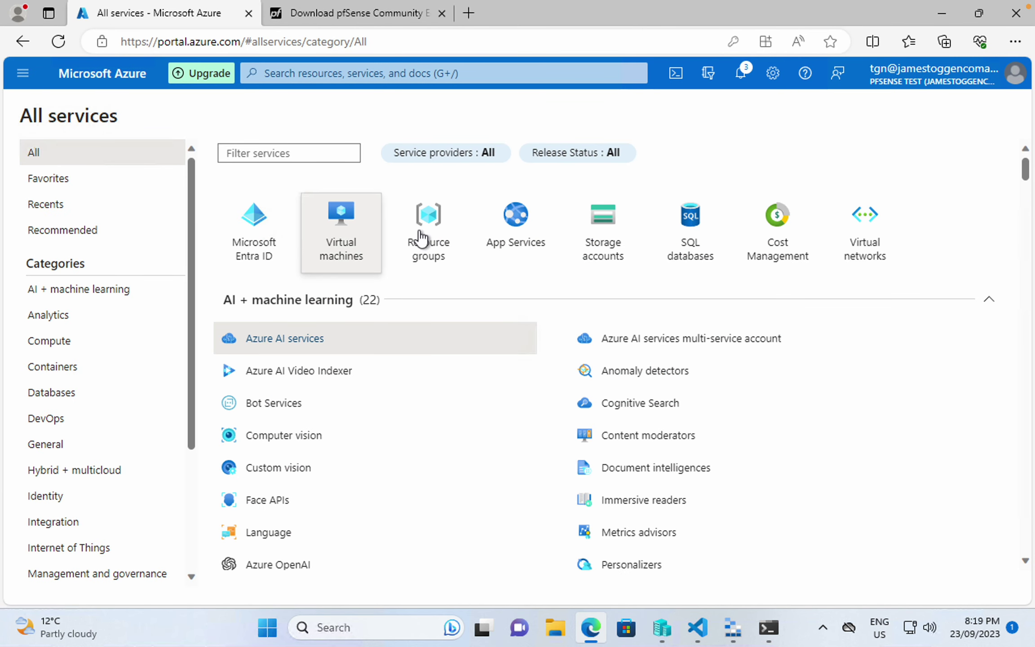
{"action": "left_click", "coordinate": [872, 257]}
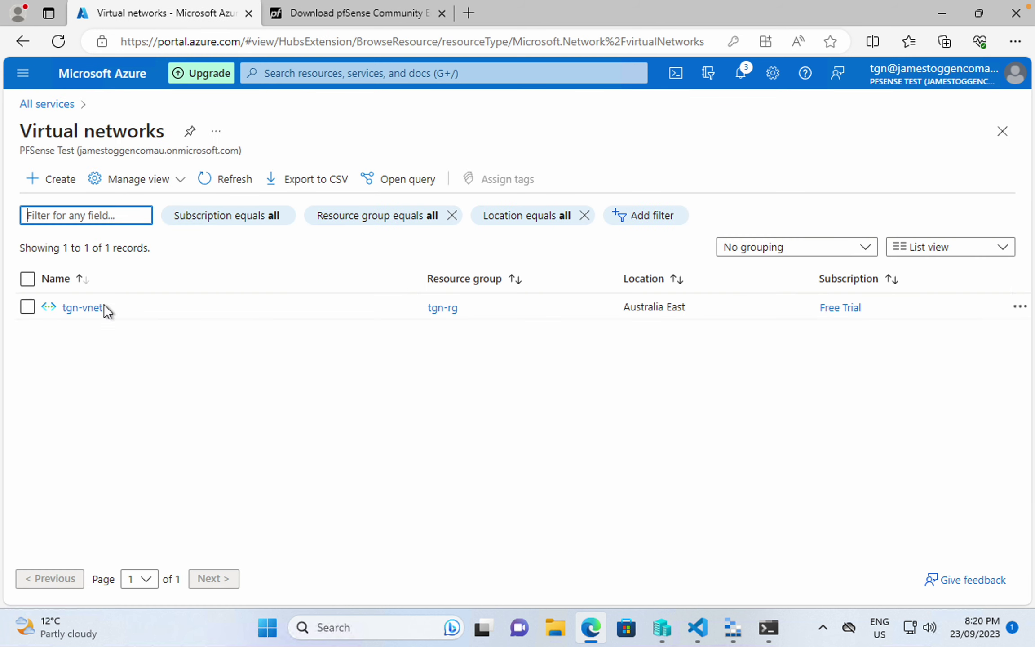
{"action": "left_click", "coordinate": [99, 309]}
{"action": "left_click", "coordinate": [204, 131]}
{"action": "left_click", "coordinate": [241, 158]}
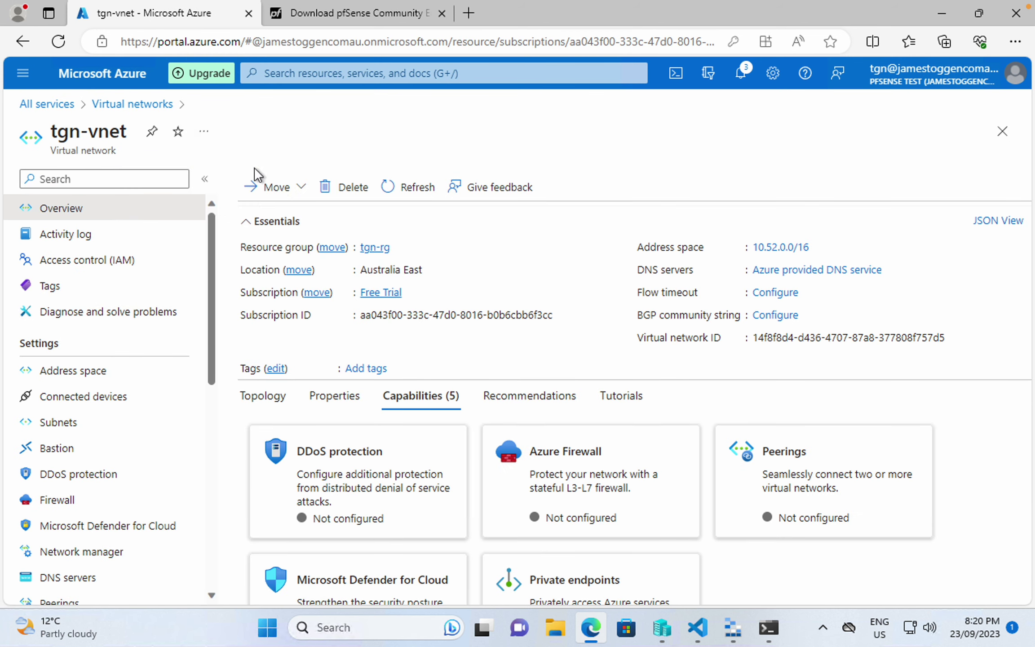
- Replace tgn-vnet01 with tgn-vnet on line 1 of Create-VM.ps1, then return to All services
{"action": "left_click", "coordinate": [698, 627]}
{"action": "left_click_drag", "start_coordinate": [382, 82], "coordinate": [448, 82]}
{"action": "type", "text": "tgn-vnet"}
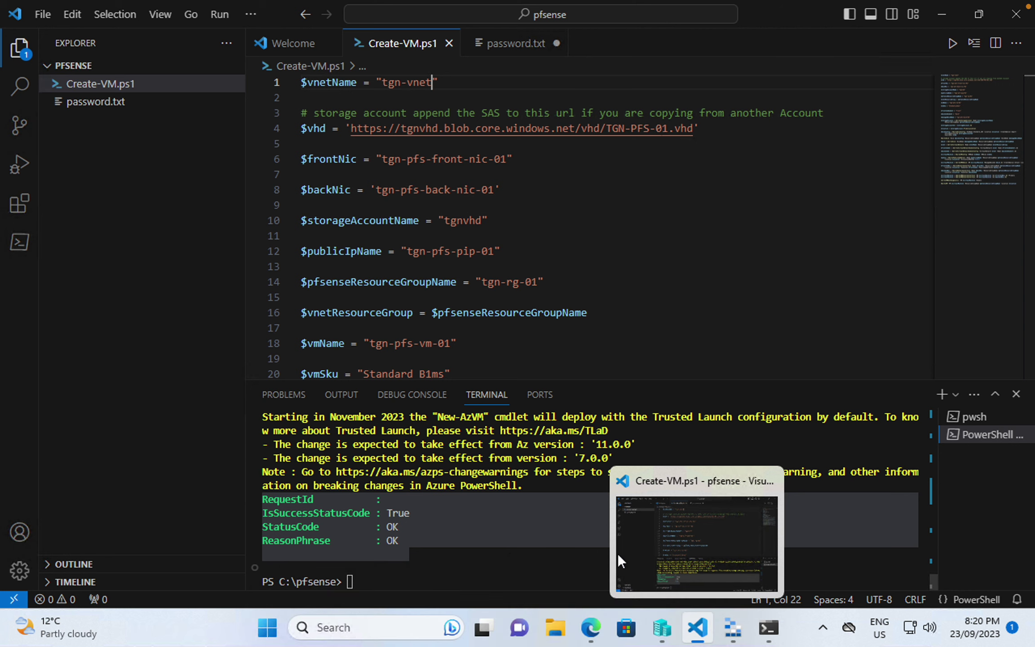
{"action": "left_click", "coordinate": [592, 634]}
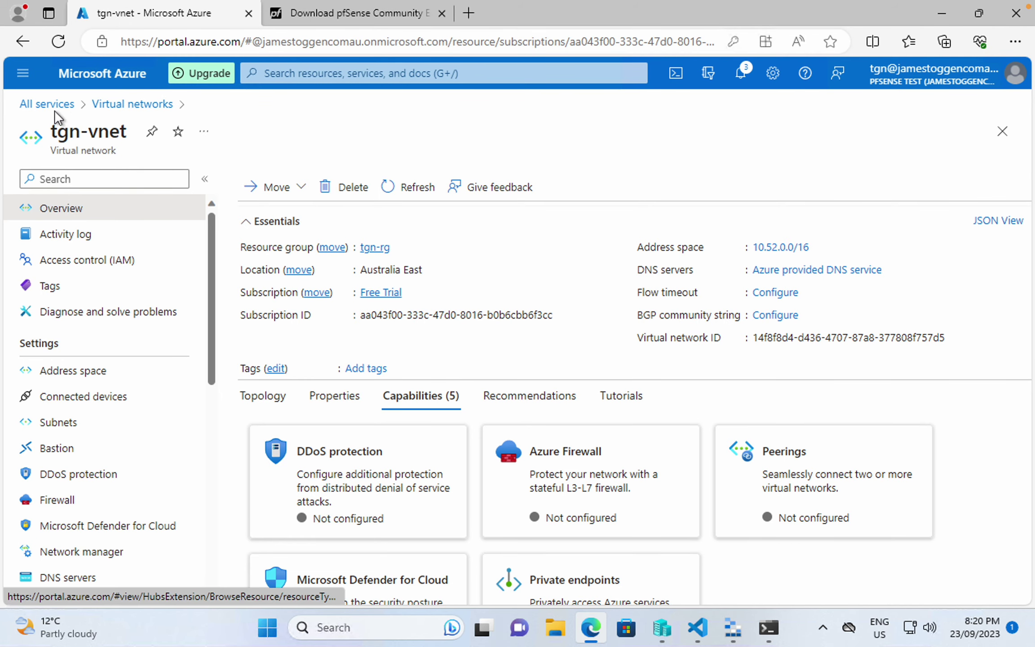
{"action": "left_click", "coordinate": [55, 103]}
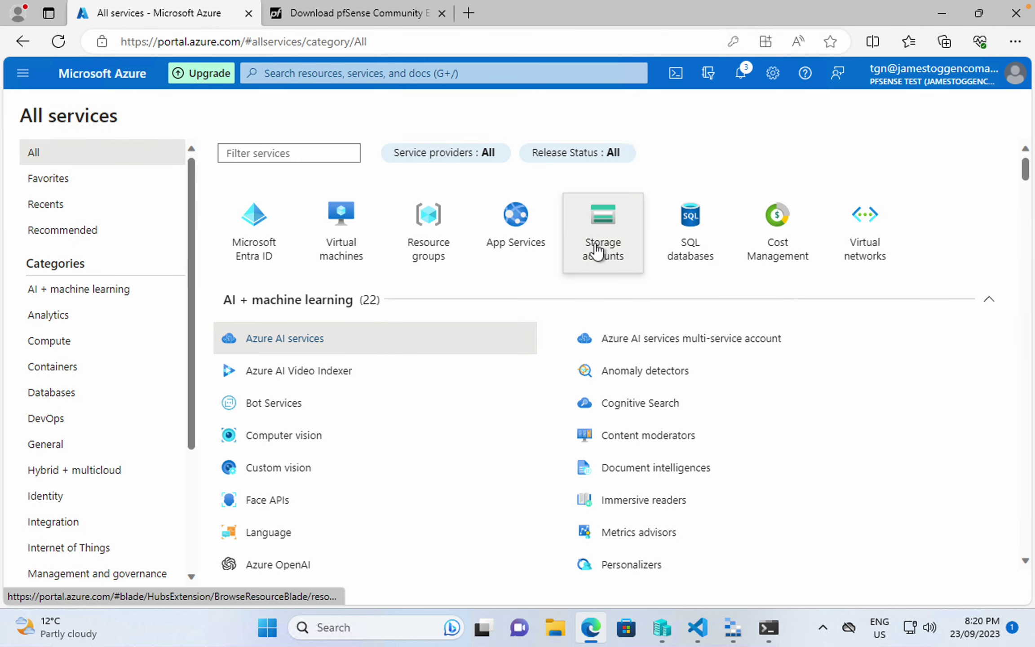
- Start a new storage account in resource group tgn-rg named tgnvhddisk
{"action": "left_click", "coordinate": [597, 250]}
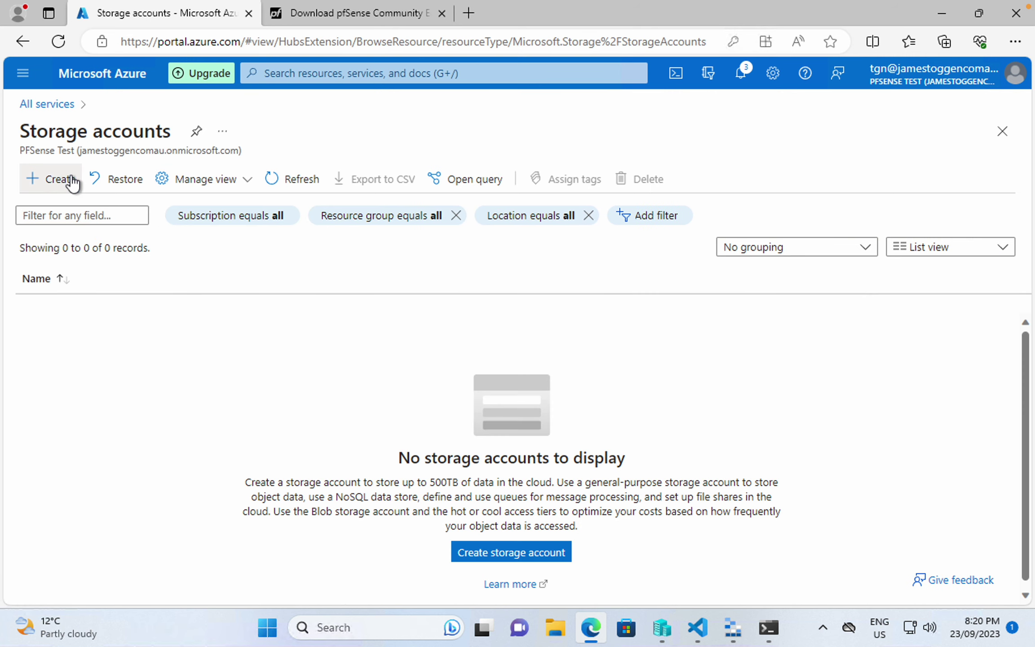
{"action": "left_click", "coordinate": [51, 179]}
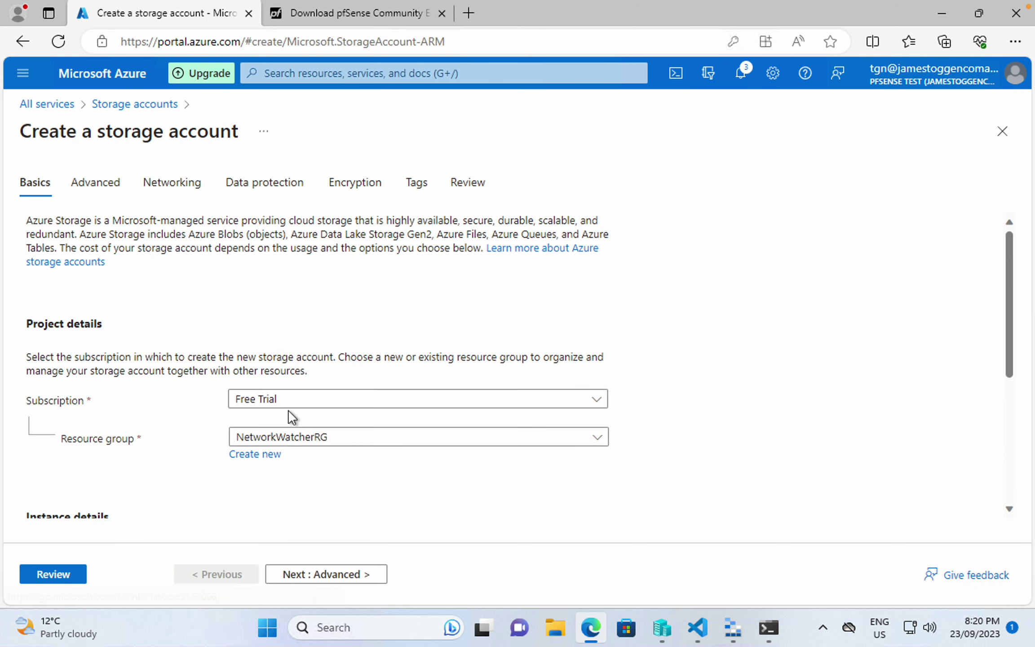
{"action": "left_click", "coordinate": [284, 440]}
{"action": "left_click", "coordinate": [272, 516]}
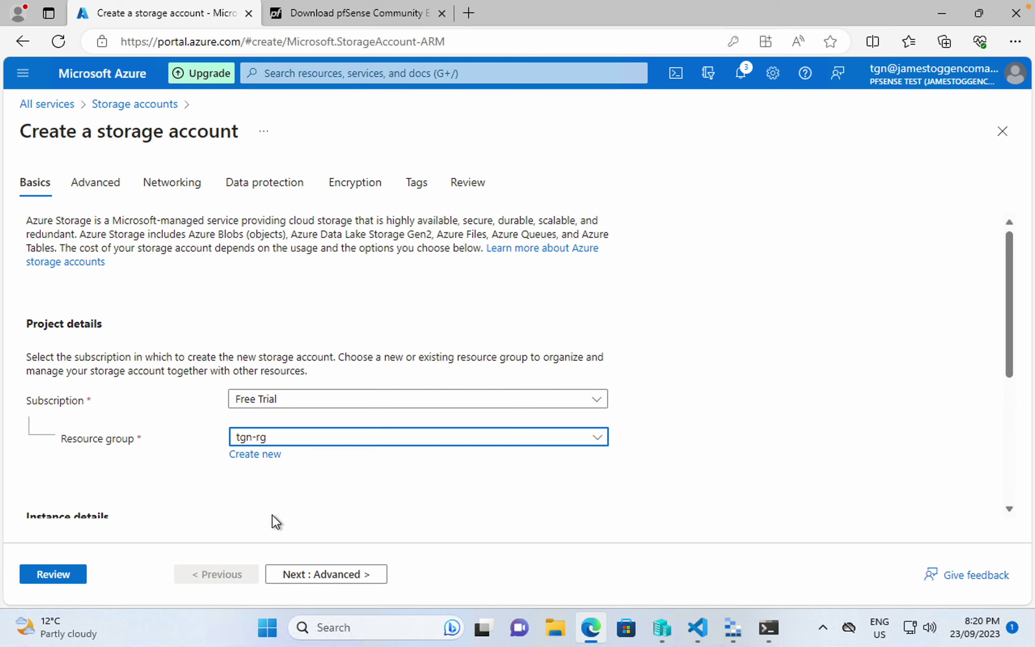
{"action": "scroll", "coordinate": [255, 470], "scroll_direction": "down", "scroll_amount": 3}
{"action": "left_click", "coordinate": [273, 367]}
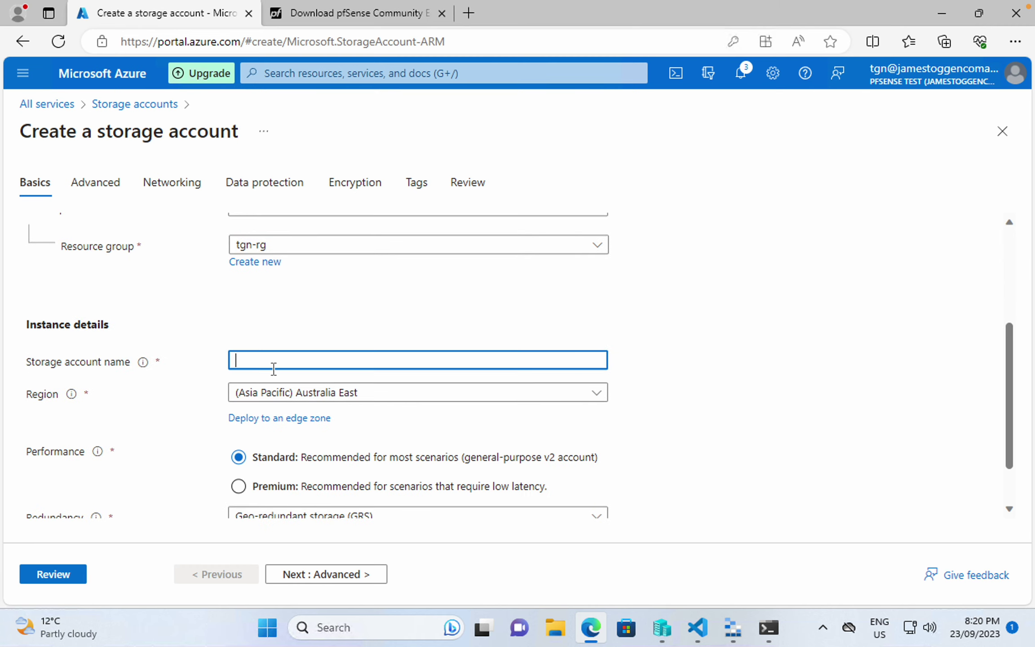
{"action": "type", "text": "tgn"}
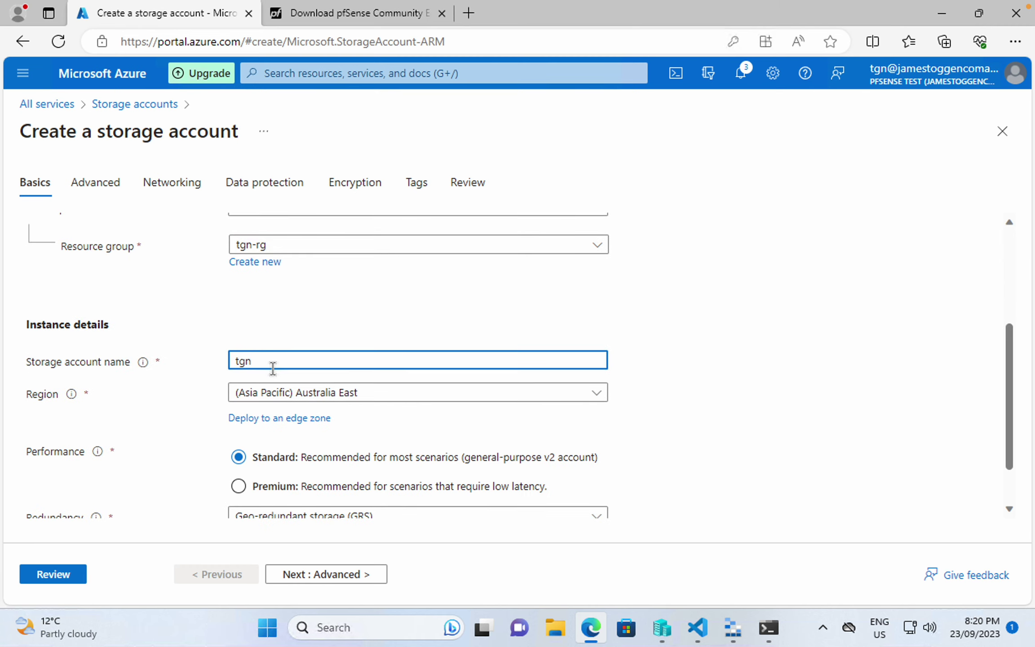
{"action": "type", "text": "vhddisk"}
- Set redundancy to locally-redundant storage (LRS), keep the remaining tab defaults, and create the account
{"action": "scroll", "coordinate": [308, 398], "scroll_direction": "down", "scroll_amount": 1}
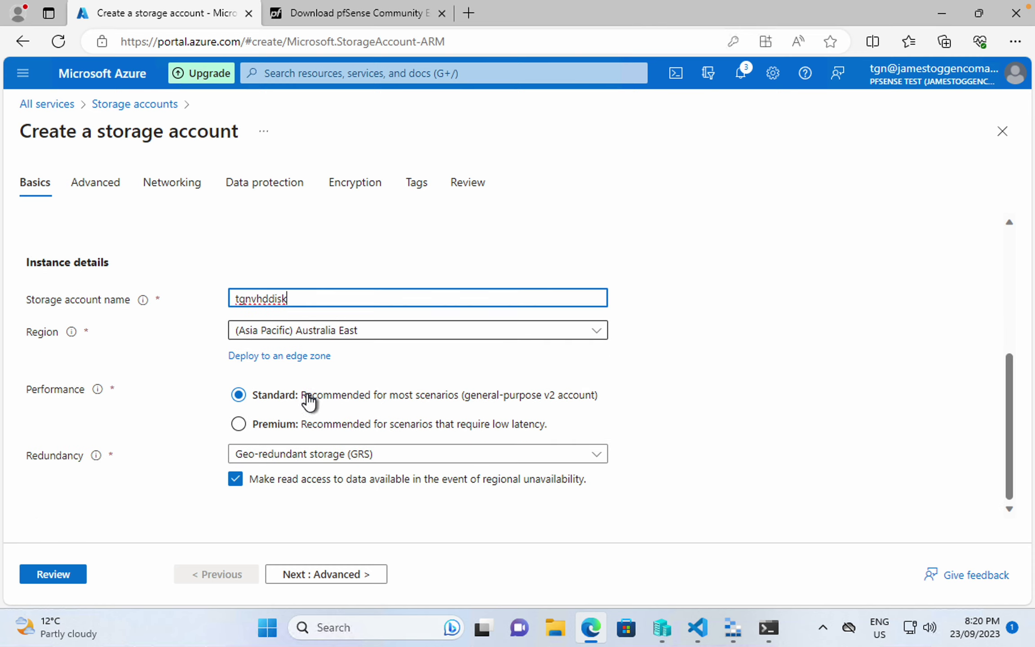
{"action": "left_click", "coordinate": [271, 455]}
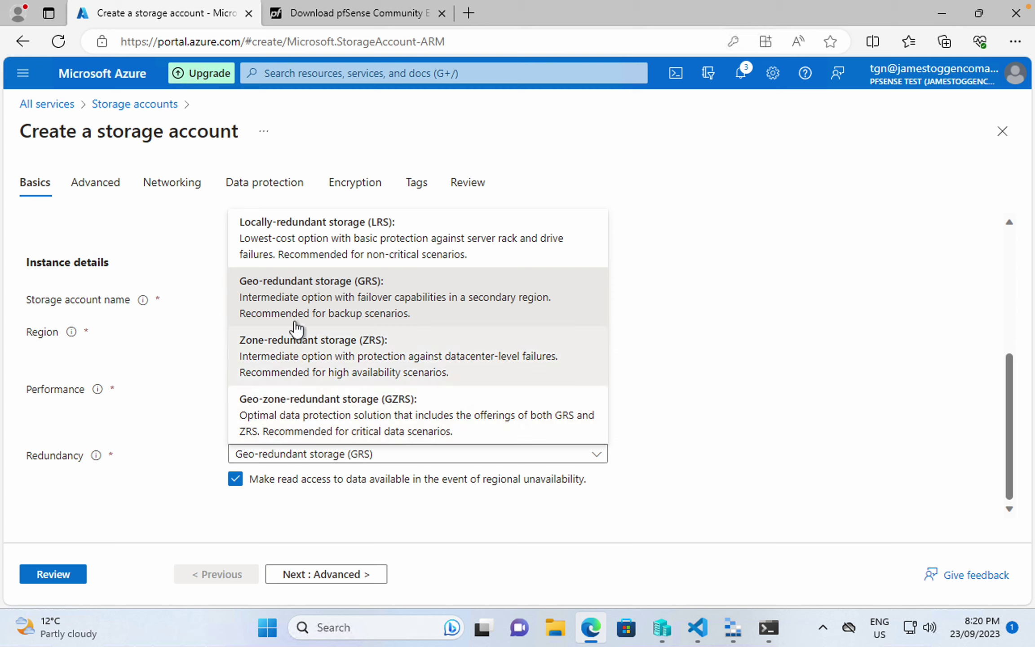
{"action": "left_click", "coordinate": [319, 245]}
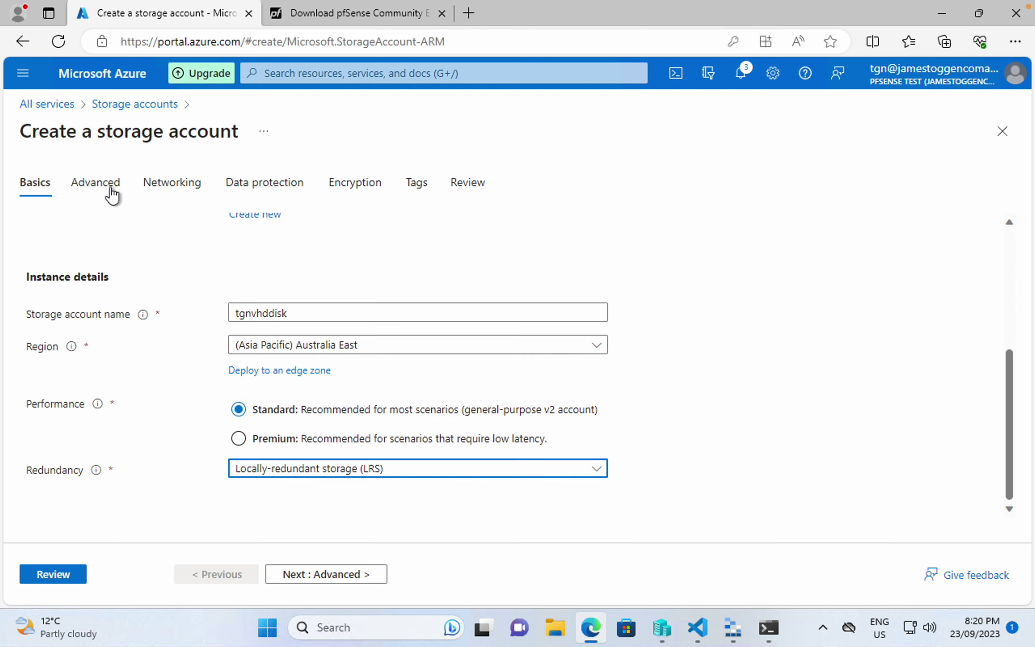
{"action": "left_click", "coordinate": [297, 574]}
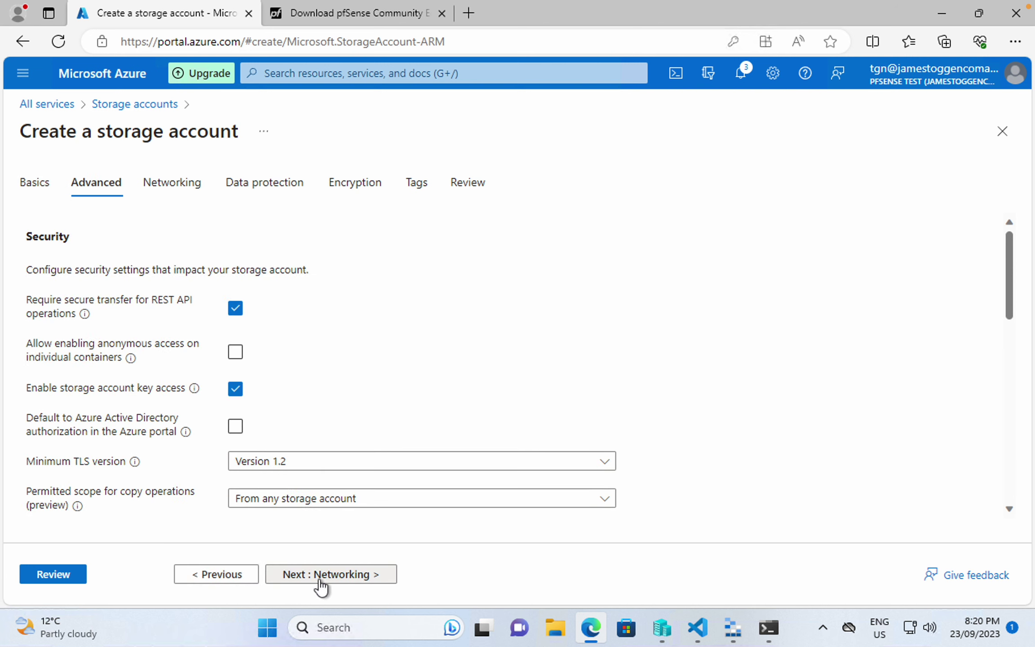
{"action": "left_click", "coordinate": [321, 575]}
{"action": "left_click", "coordinate": [323, 580]}
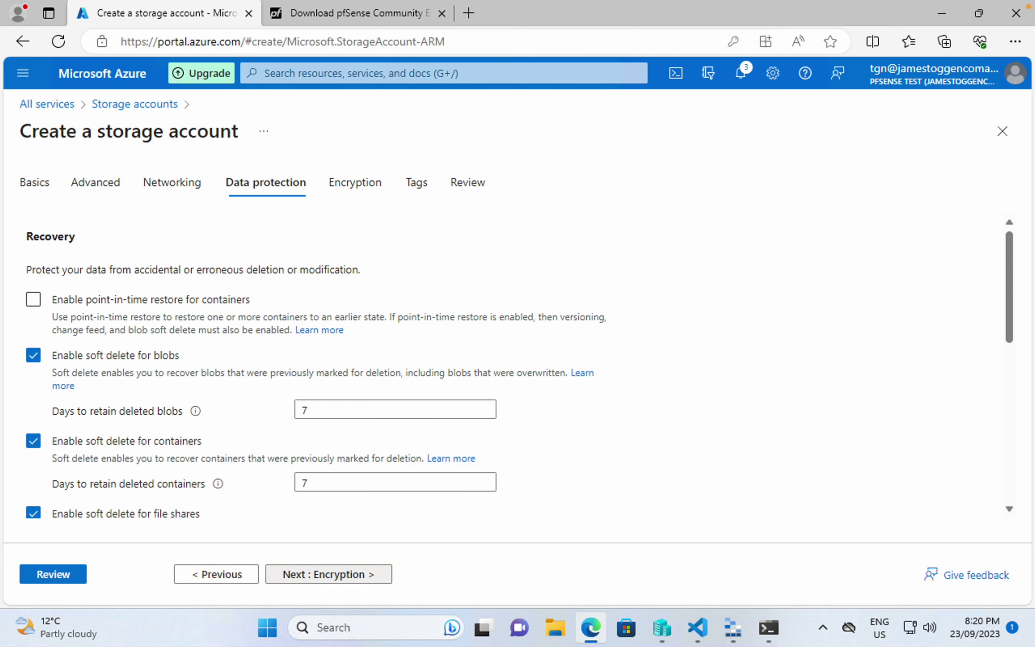
{"action": "left_click", "coordinate": [351, 575]}
{"action": "left_click", "coordinate": [349, 575]}
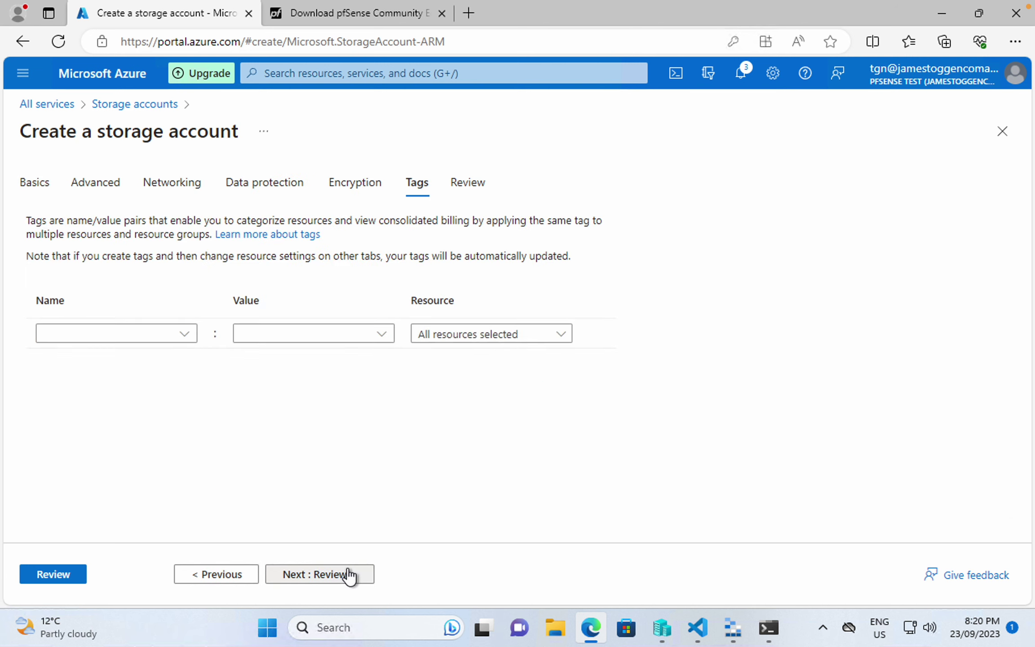
{"action": "left_click", "coordinate": [345, 573]}
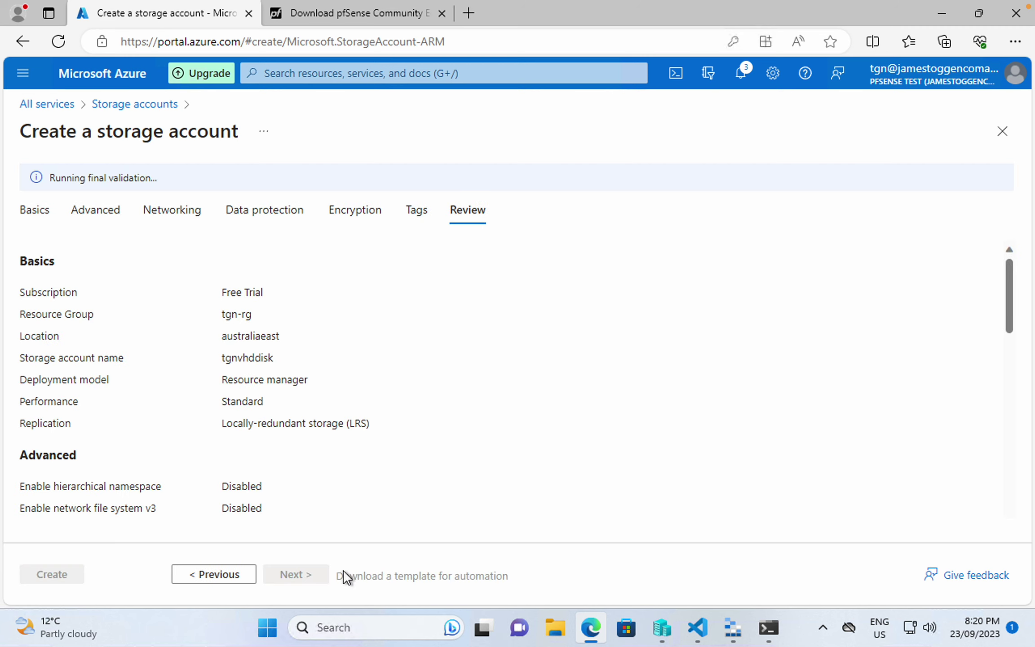
{"action": "left_click", "coordinate": [58, 571]}
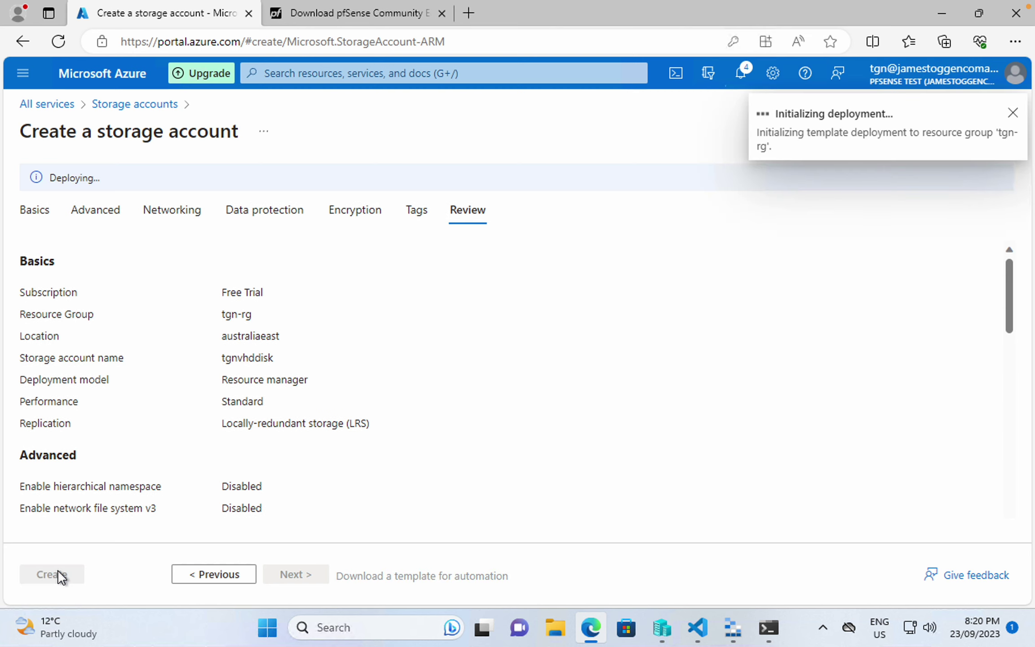
- Start a new Generation 1 VM named TGN-PFS-01 on host TGN-WS-01 with 4096 MB memory
{"action": "left_click", "coordinate": [668, 631]}
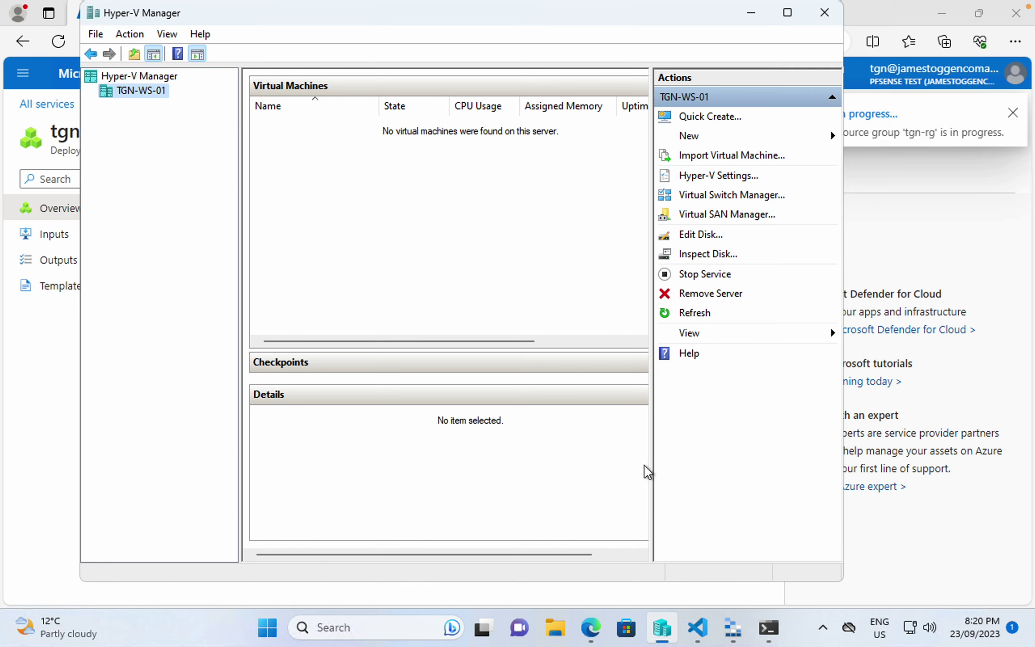
{"action": "right_click", "coordinate": [158, 90]}
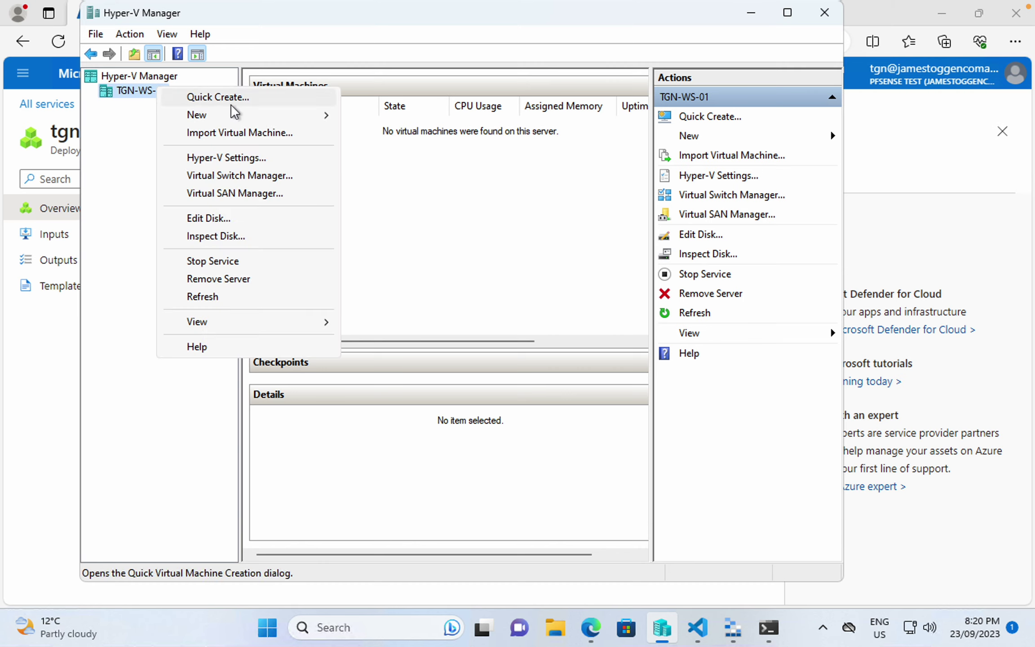
{"action": "mouse_move", "coordinate": [199, 113]}
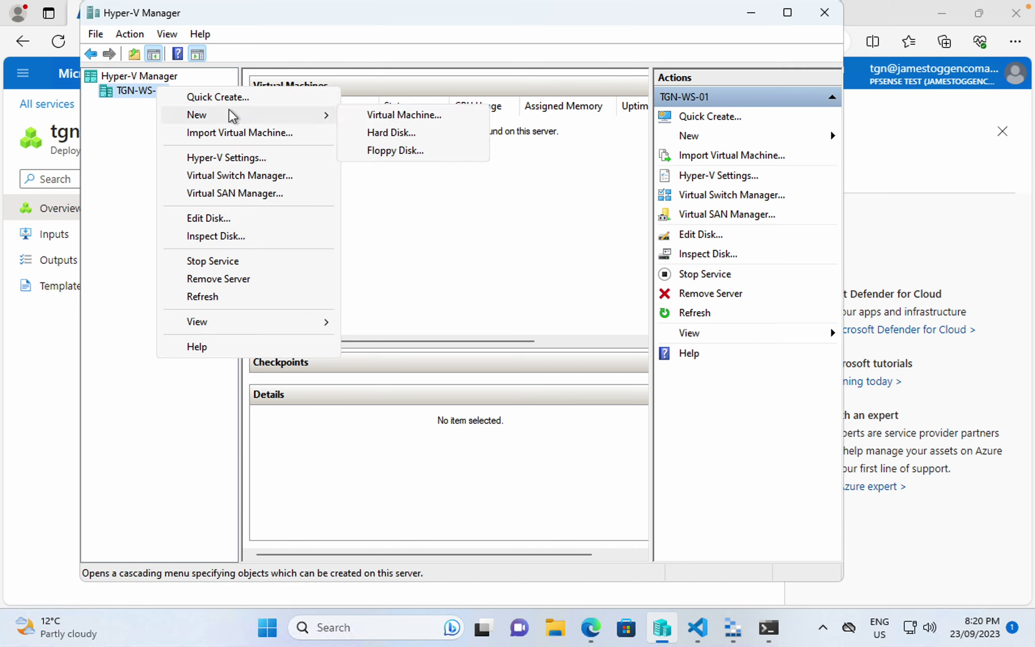
{"action": "left_click", "coordinate": [433, 120]}
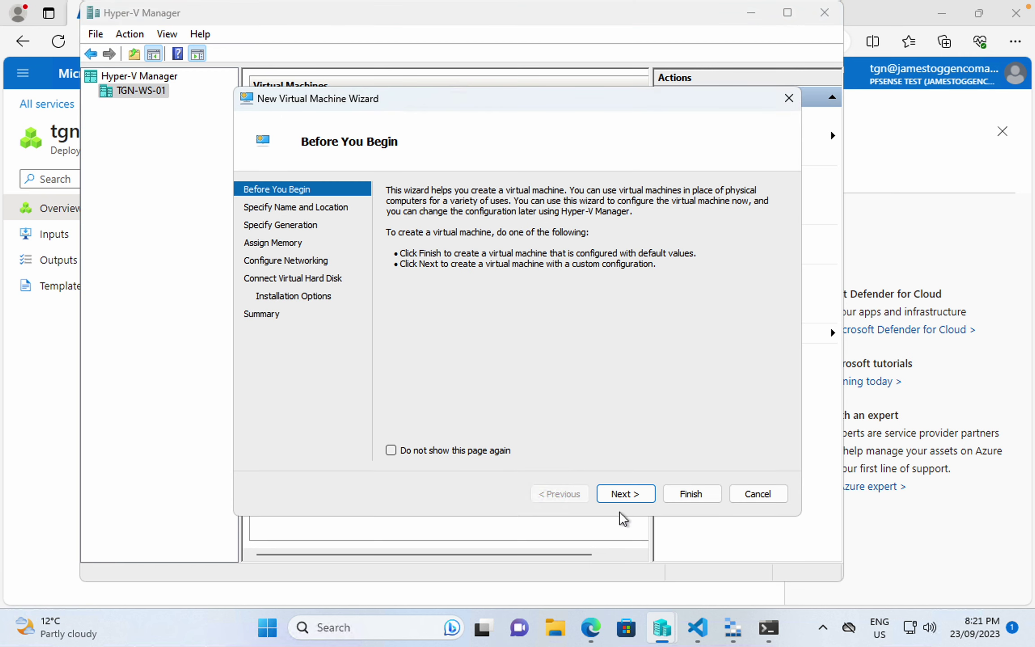
{"action": "left_click", "coordinate": [623, 494]}
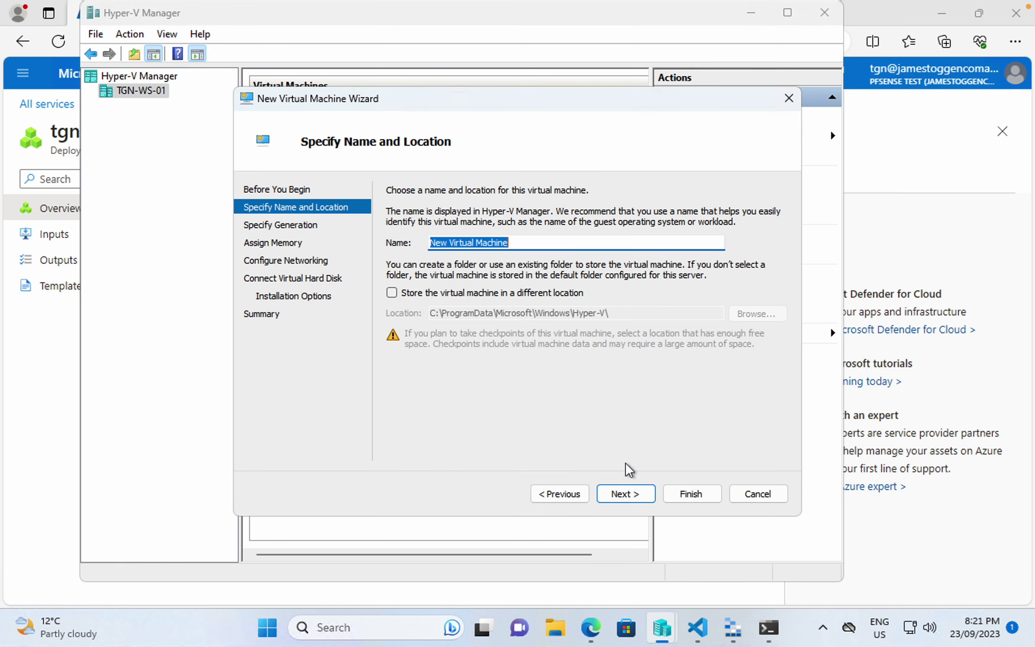
{"action": "type", "text": "TGN-PFS-01"}
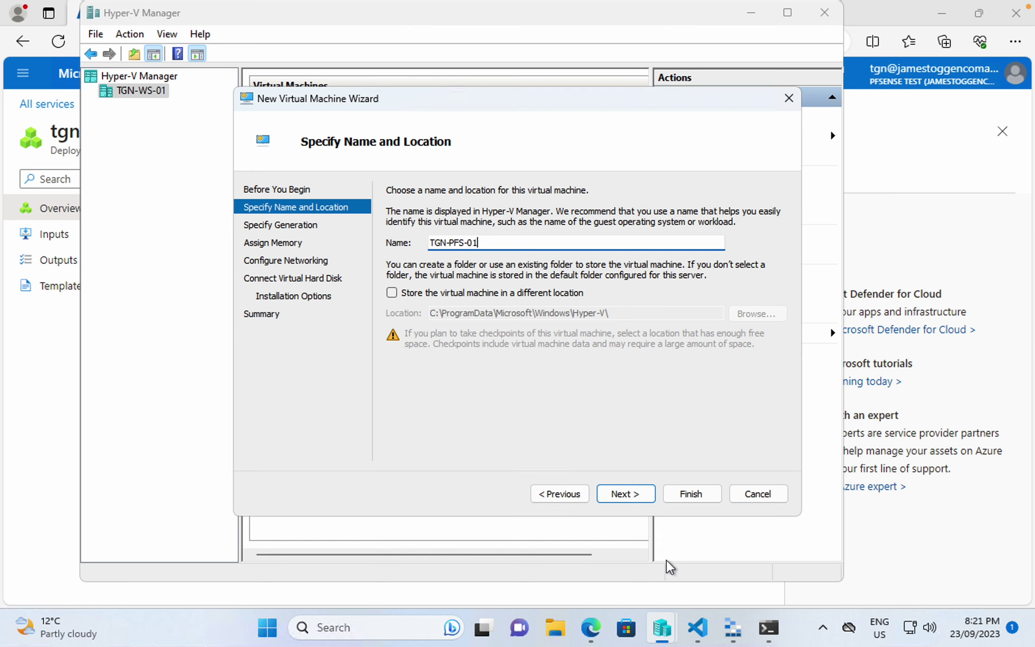
{"action": "left_click", "coordinate": [626, 495]}
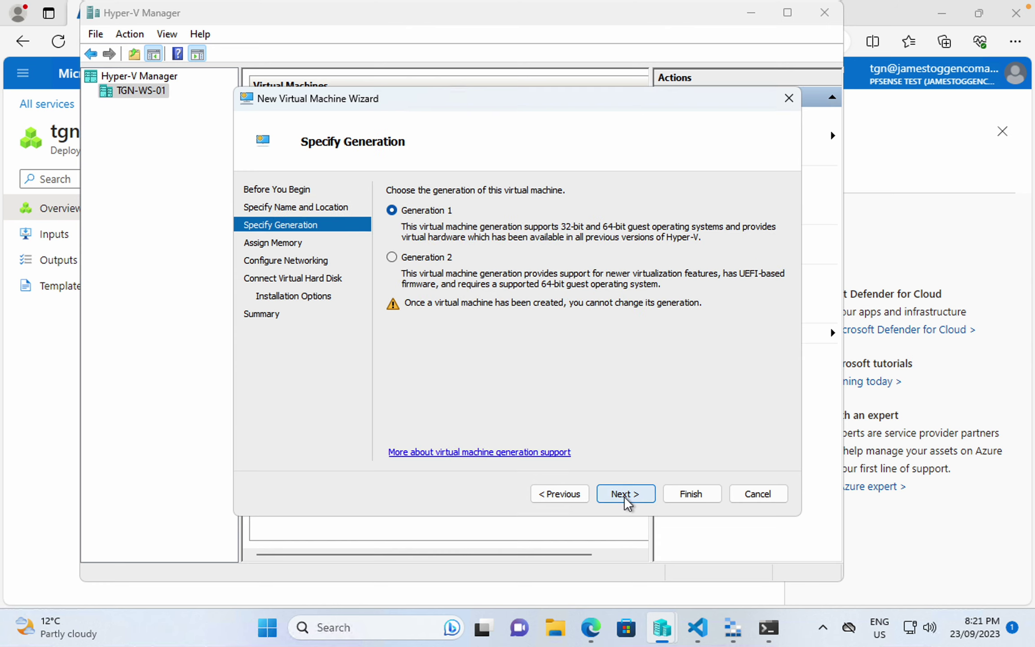
{"action": "left_click", "coordinate": [633, 499]}
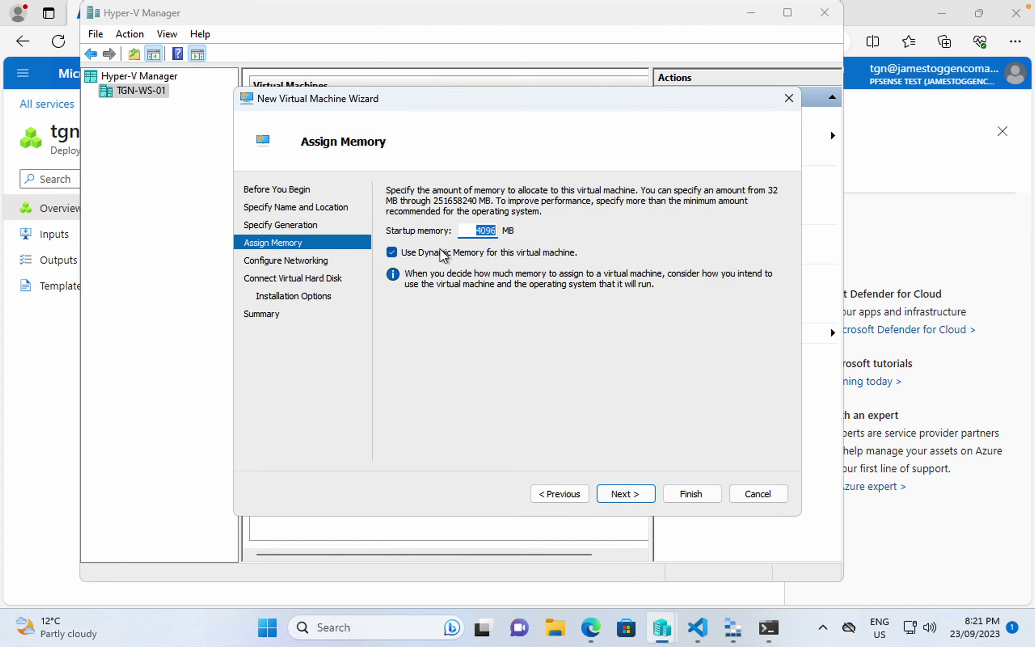
{"action": "left_click", "coordinate": [645, 493]}
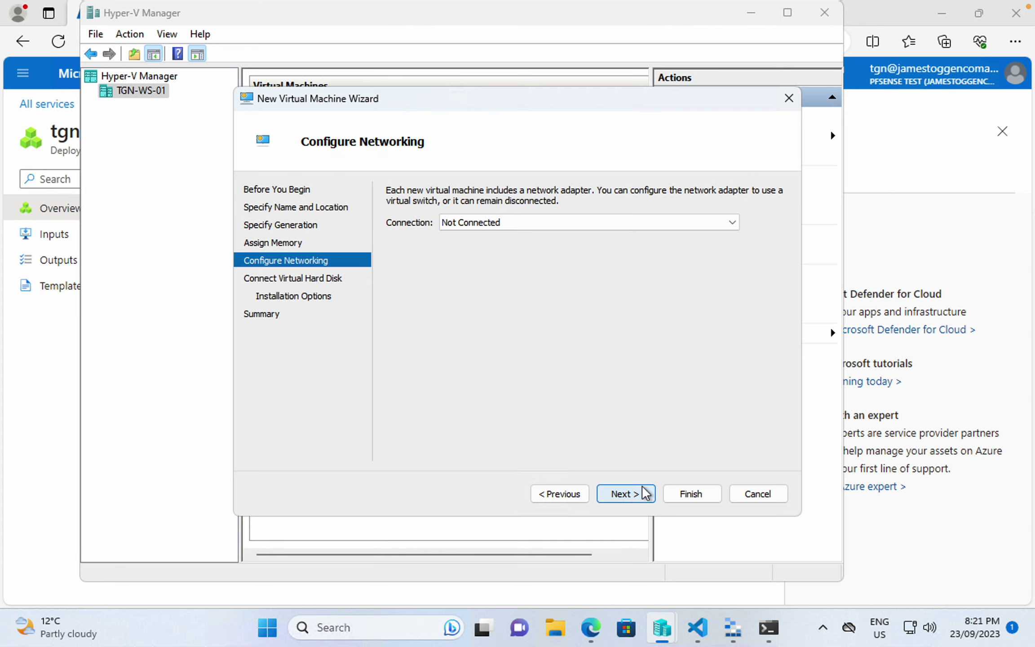
- Connect it to the Default Switch, attach the existing TGN-PFS-01 disk, and finish the wizard
{"action": "left_click", "coordinate": [518, 227]}
{"action": "left_click", "coordinate": [511, 249]}
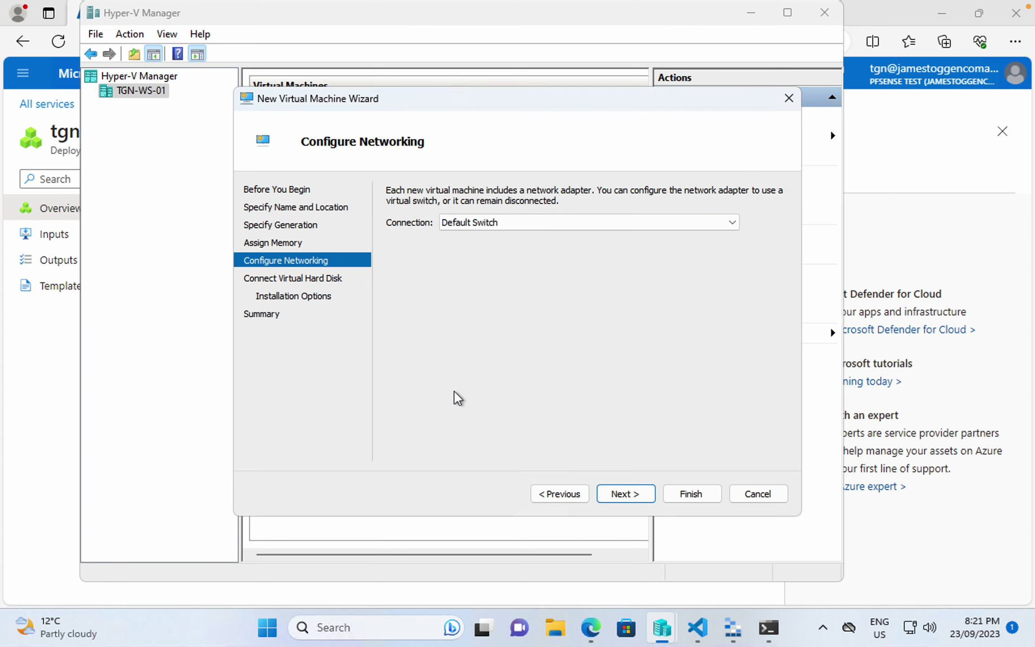
{"action": "left_click", "coordinate": [619, 499]}
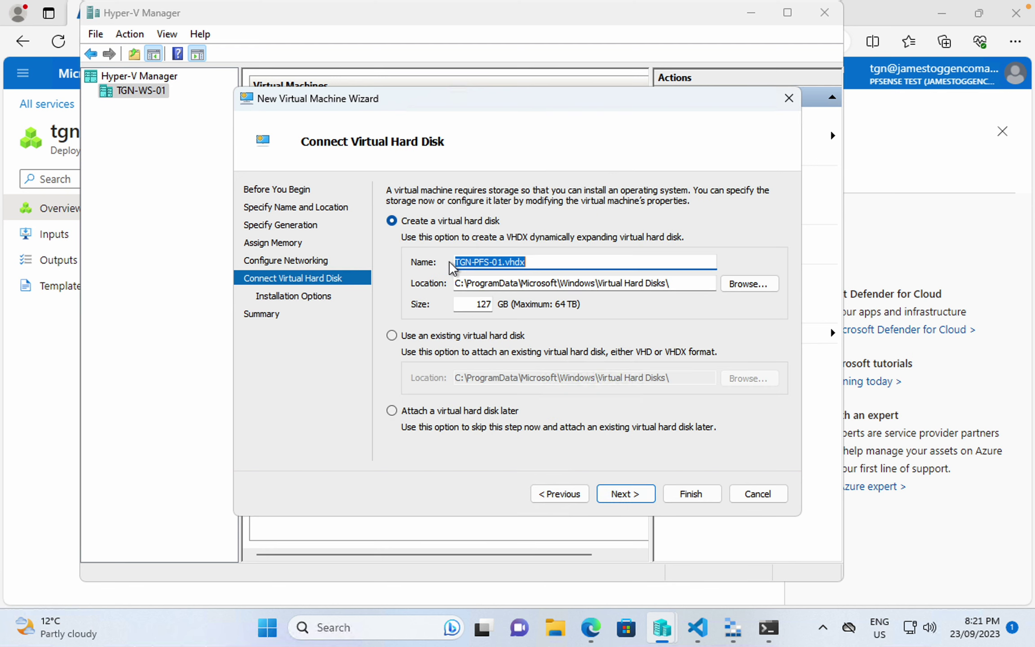
{"action": "left_click", "coordinate": [547, 266]}
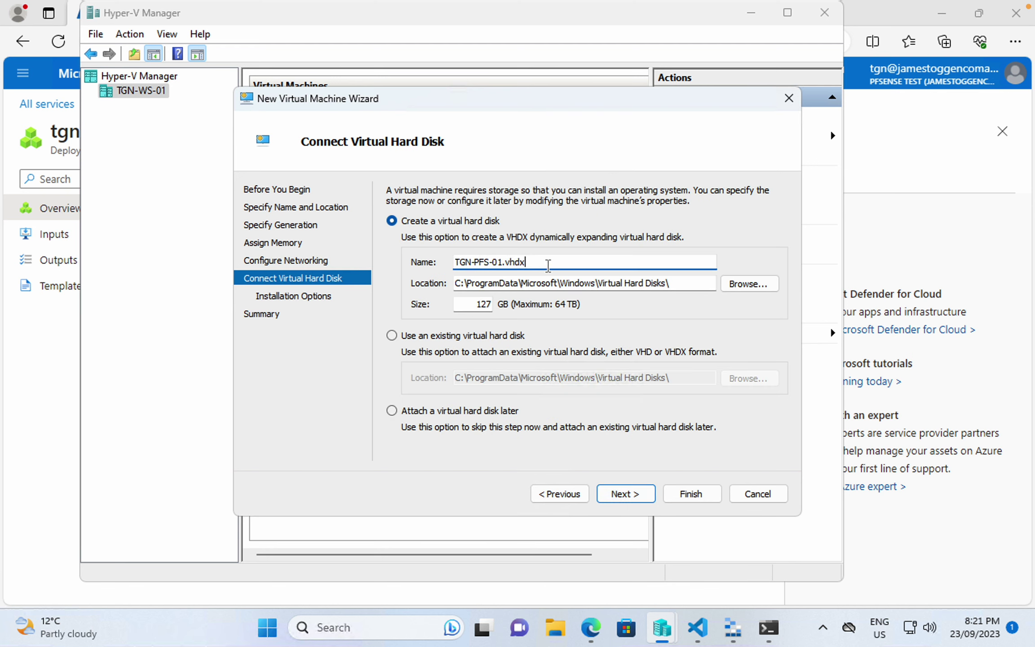
{"action": "left_click", "coordinate": [411, 344]}
{"action": "left_click", "coordinate": [750, 384]}
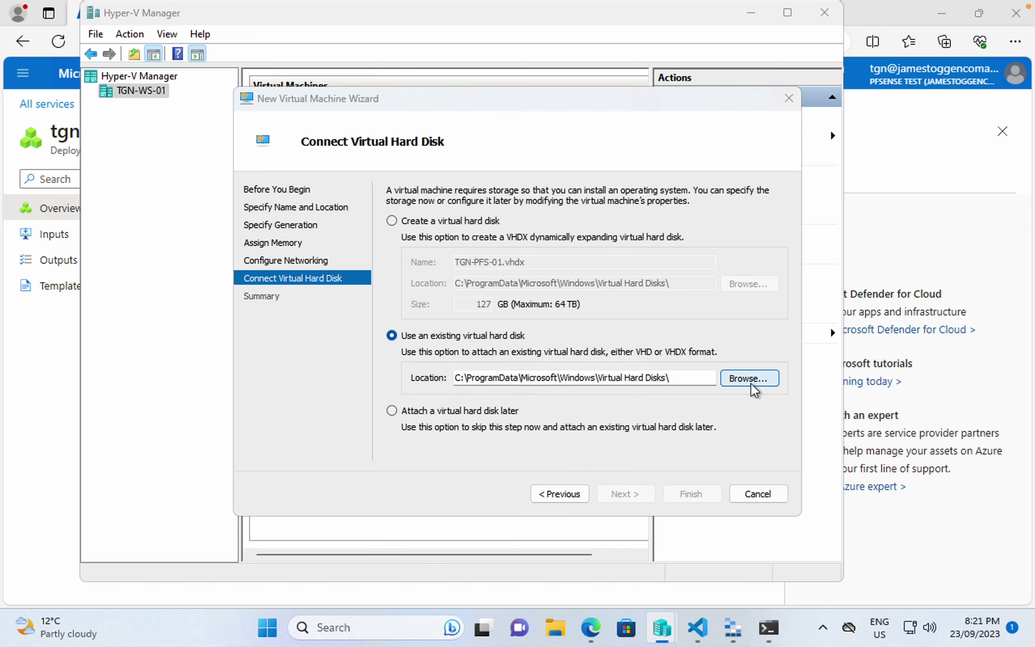
{"action": "double_click", "coordinate": [427, 247]}
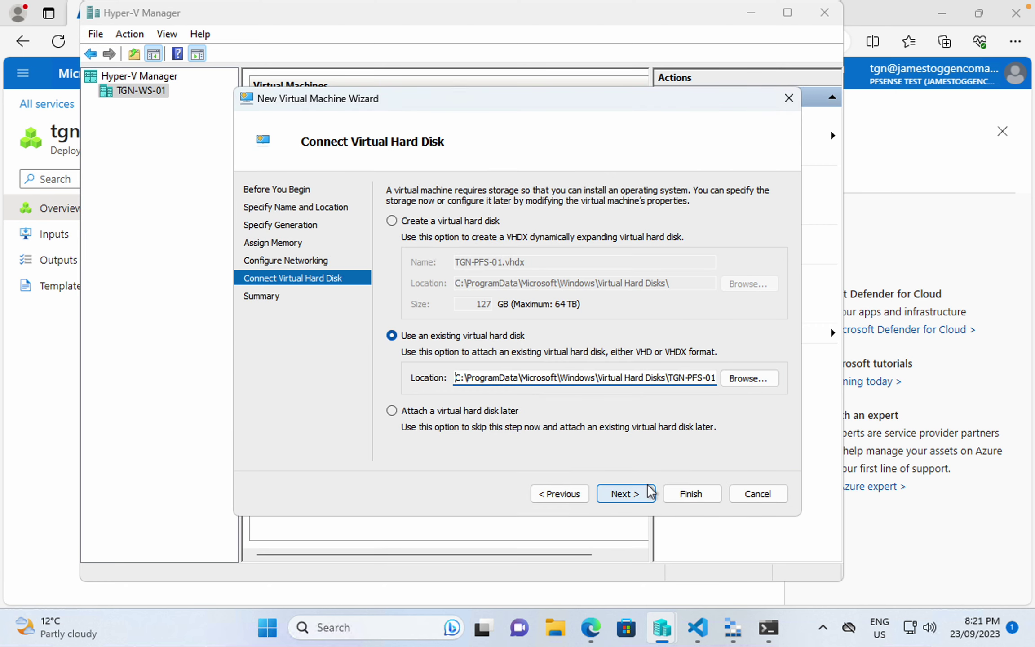
{"action": "left_click", "coordinate": [625, 494]}
{"action": "left_click", "coordinate": [680, 495]}
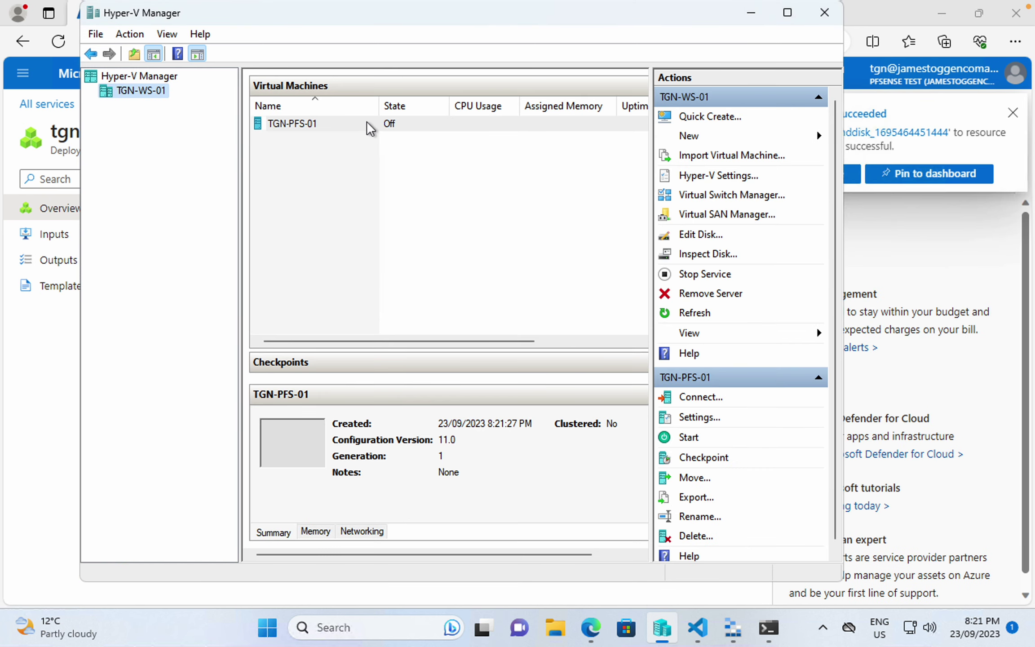
{"action": "right_click", "coordinate": [369, 125]}
- Turn off checkpoints in TGN-PFS-01's settings
{"action": "left_click", "coordinate": [409, 158]}
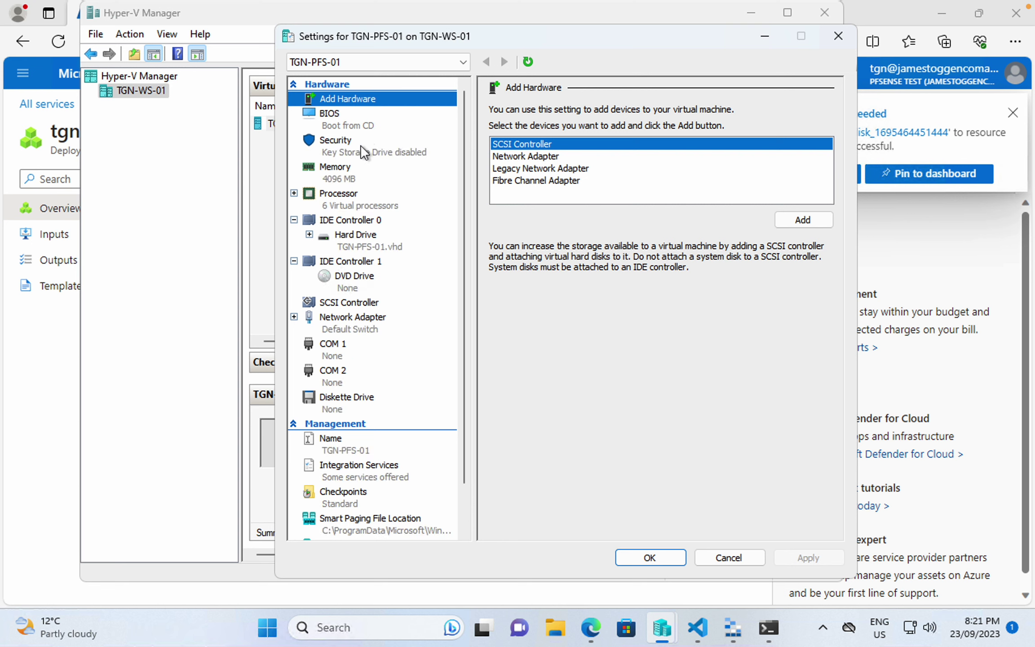
{"action": "left_click", "coordinate": [358, 496]}
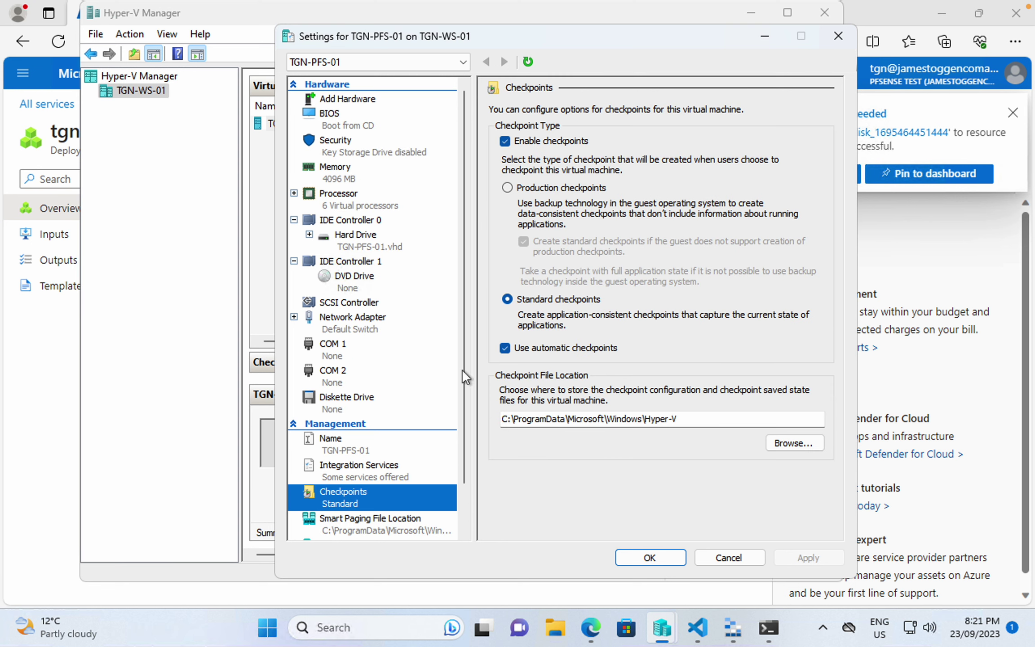
{"action": "left_click", "coordinate": [547, 143]}
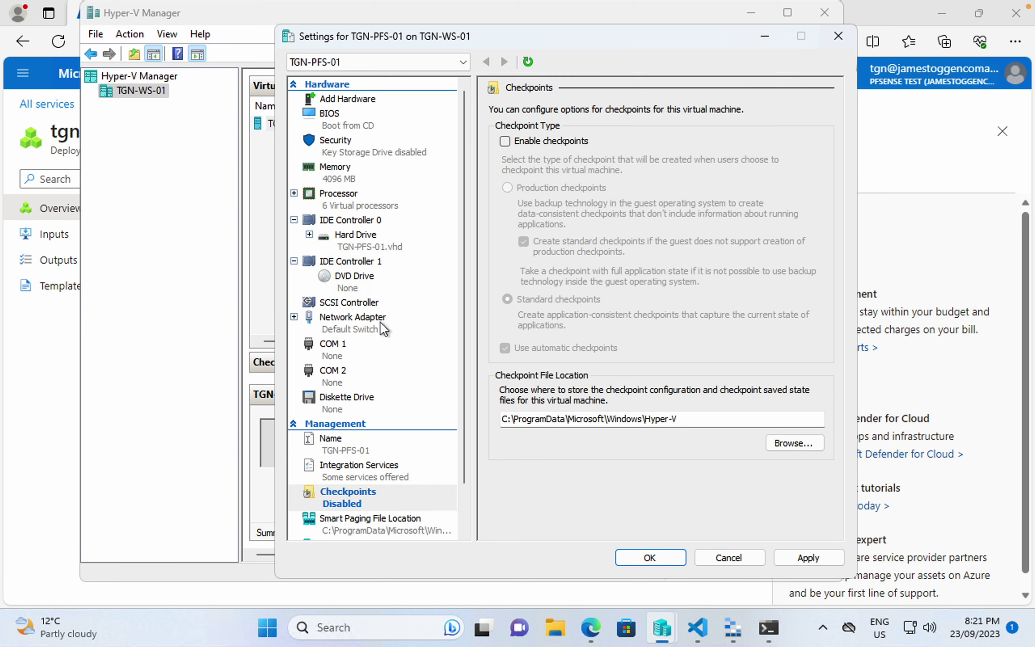
- Mount the pfSense 2.7.0 ISO in the DVD drive, save, and return to the pfSense download page
{"action": "left_click", "coordinate": [350, 281]}
{"action": "left_click", "coordinate": [505, 212]}
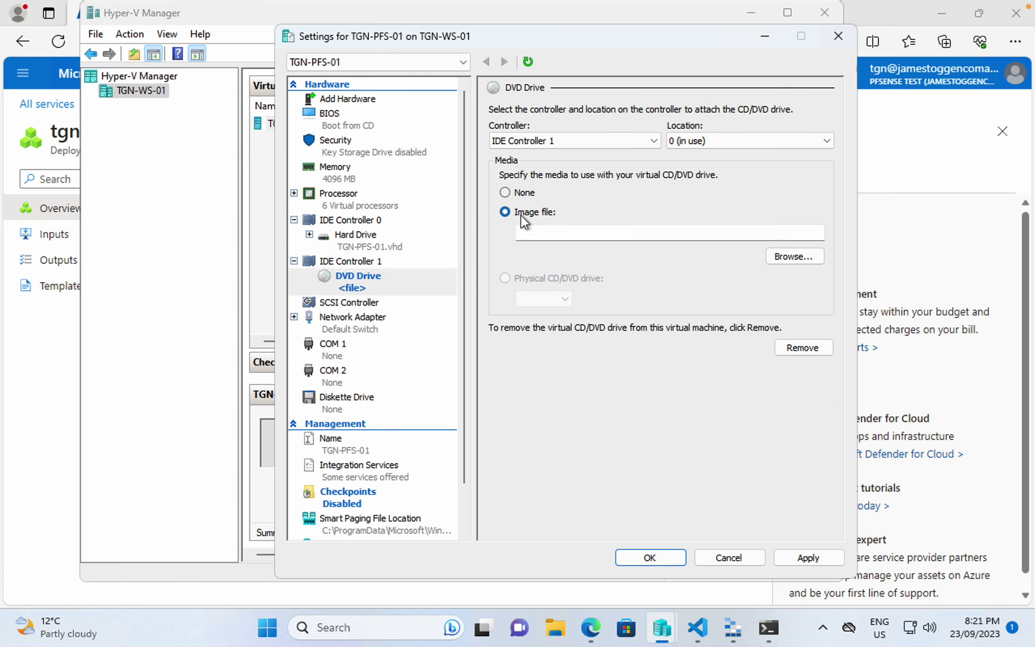
{"action": "left_click", "coordinate": [795, 262]}
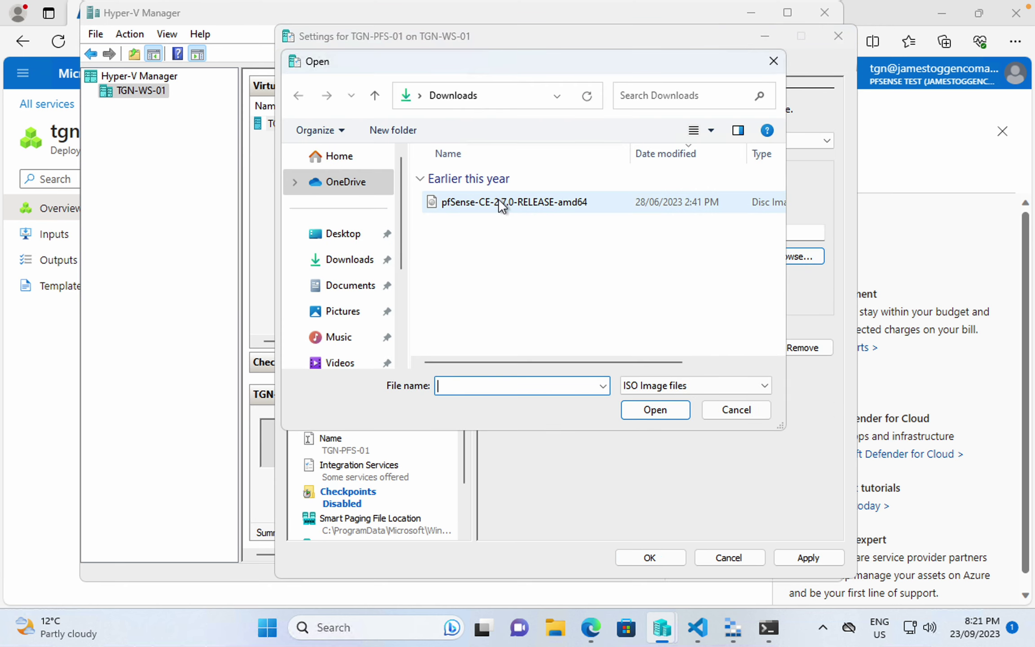
{"action": "double_click", "coordinate": [483, 209]}
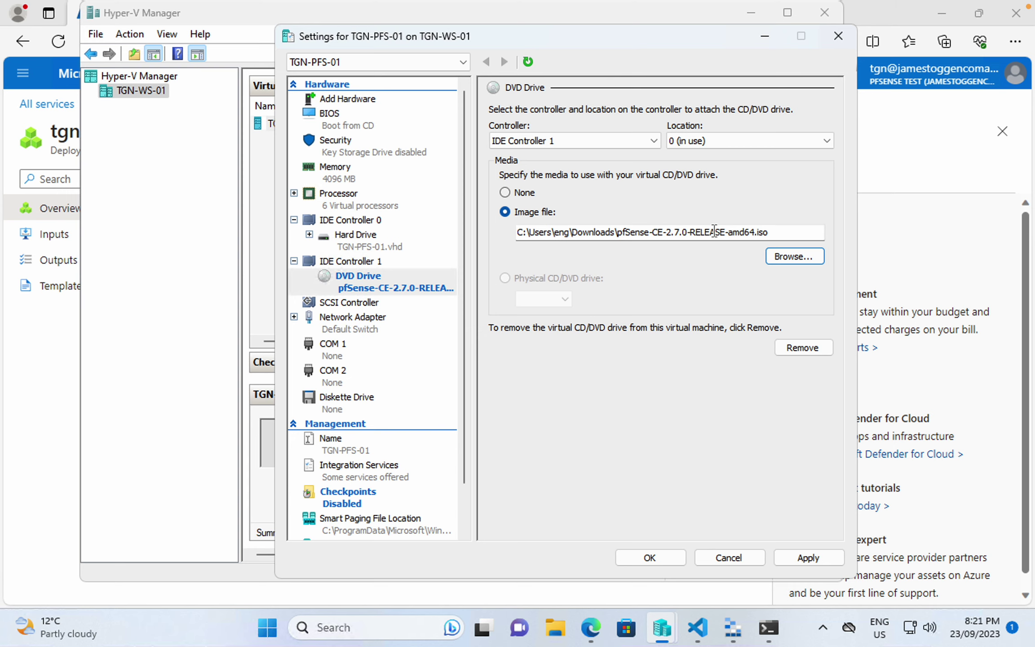
{"action": "left_click", "coordinate": [649, 557]}
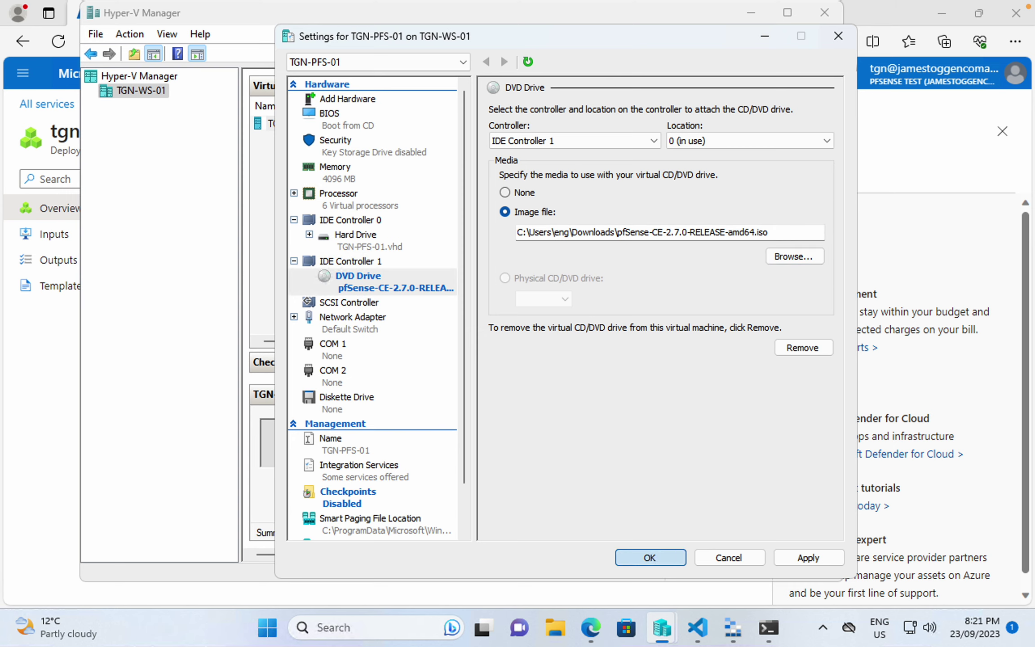
{"action": "left_click", "coordinate": [51, 374]}
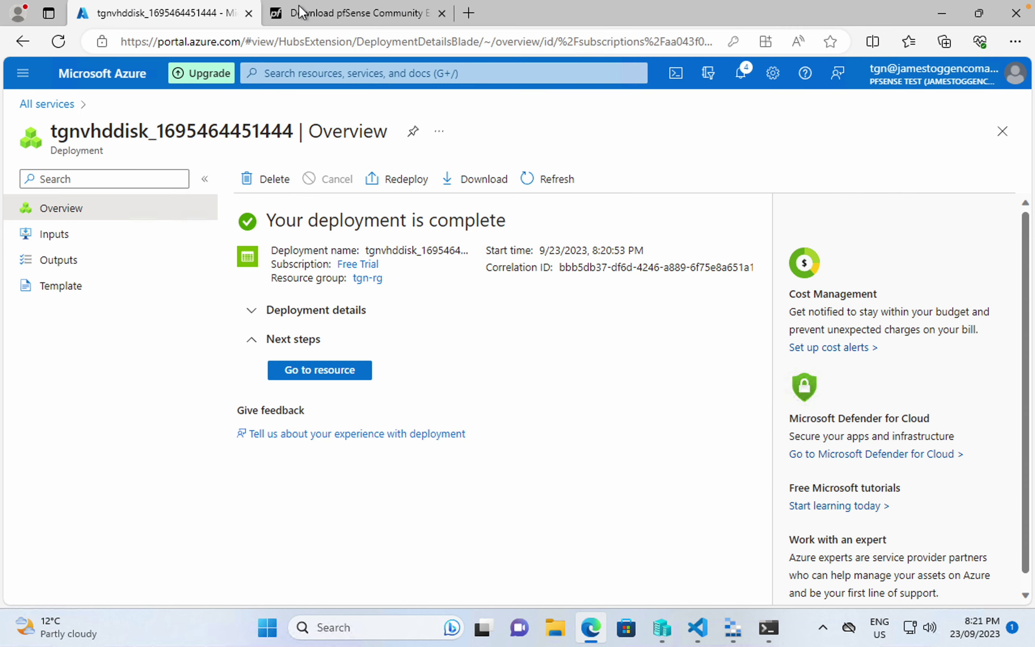
{"action": "left_click", "coordinate": [341, 12]}
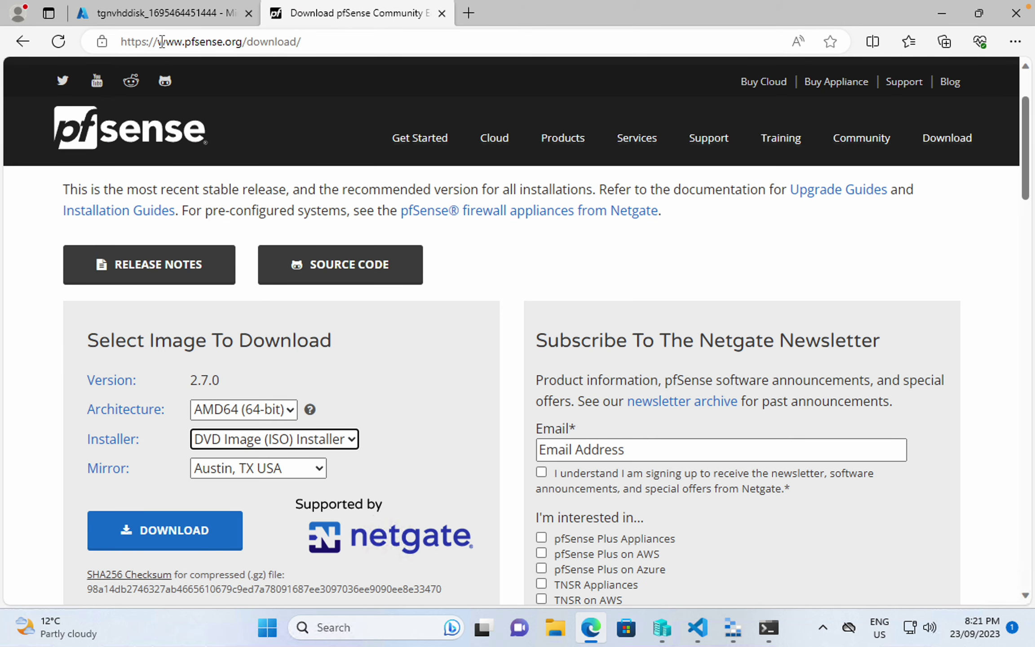
- Confirm AMD64 as the pfSense architecture, check the downloaded files, then return to Hyper-V Manager
{"action": "left_click_drag", "start_coordinate": [317, 45], "coordinate": [107, 40]}
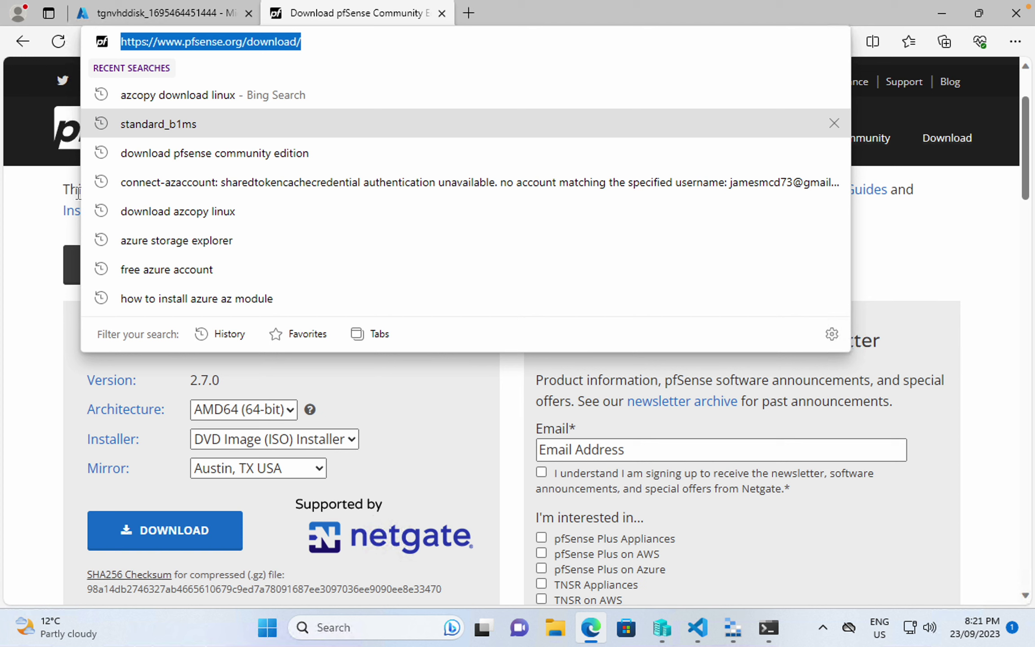
{"action": "left_click", "coordinate": [233, 454]}
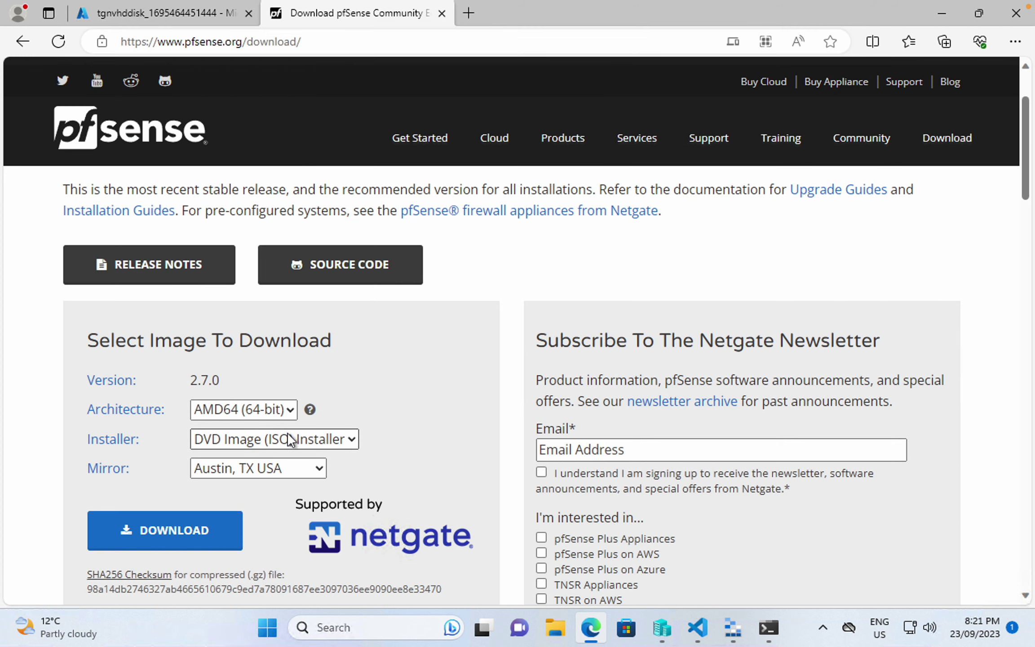
{"action": "left_click", "coordinate": [286, 417]}
{"action": "left_click", "coordinate": [287, 418]}
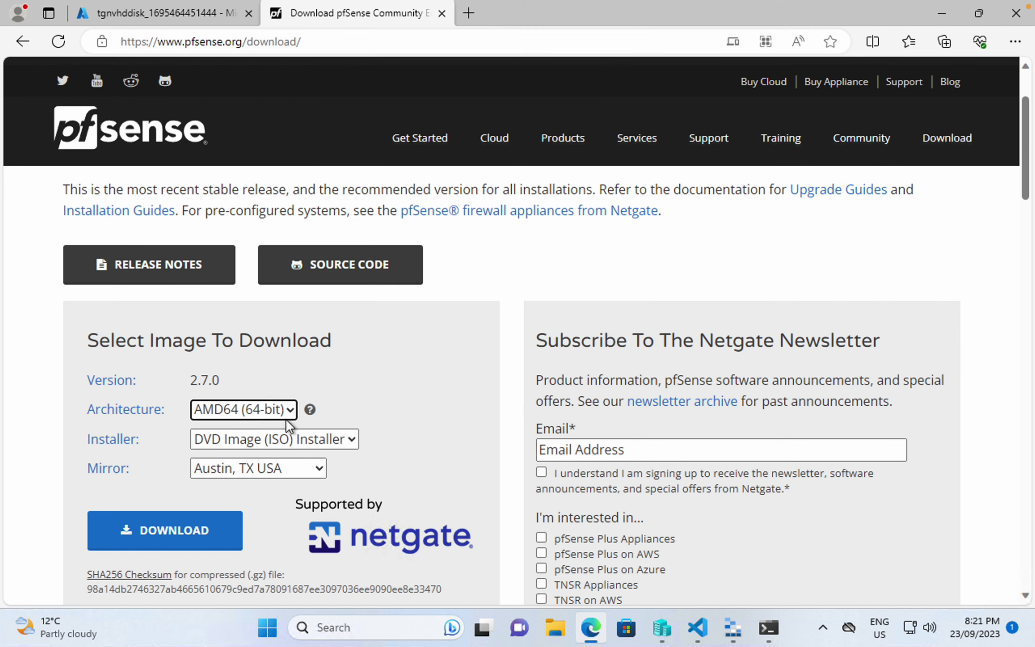
{"action": "left_click", "coordinate": [668, 640]}
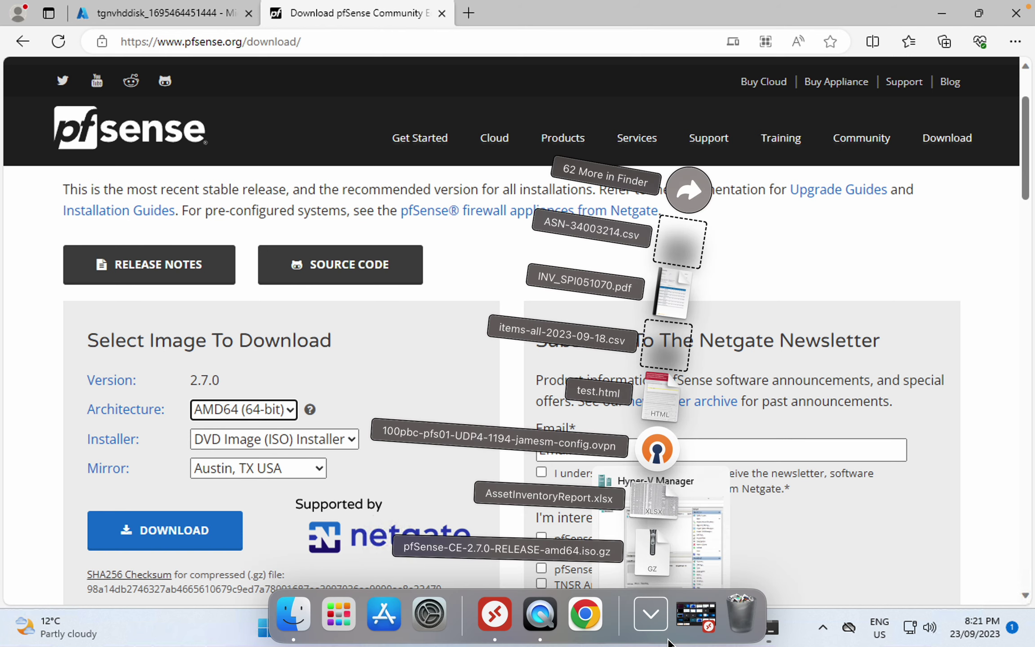
{"action": "left_click", "coordinate": [792, 572]}
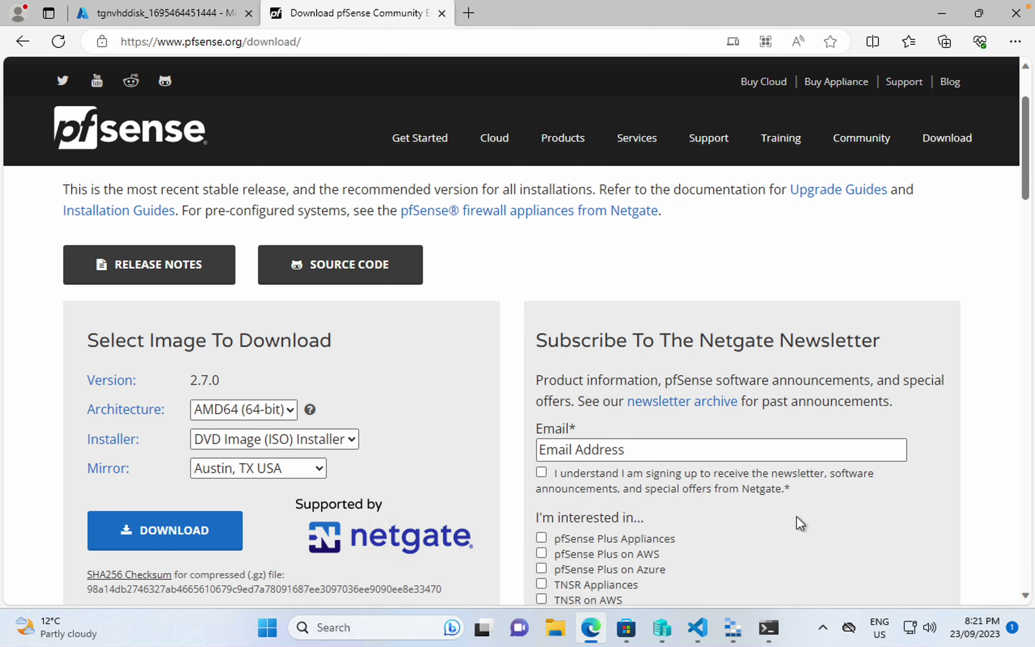
{"action": "left_click", "coordinate": [662, 627]}
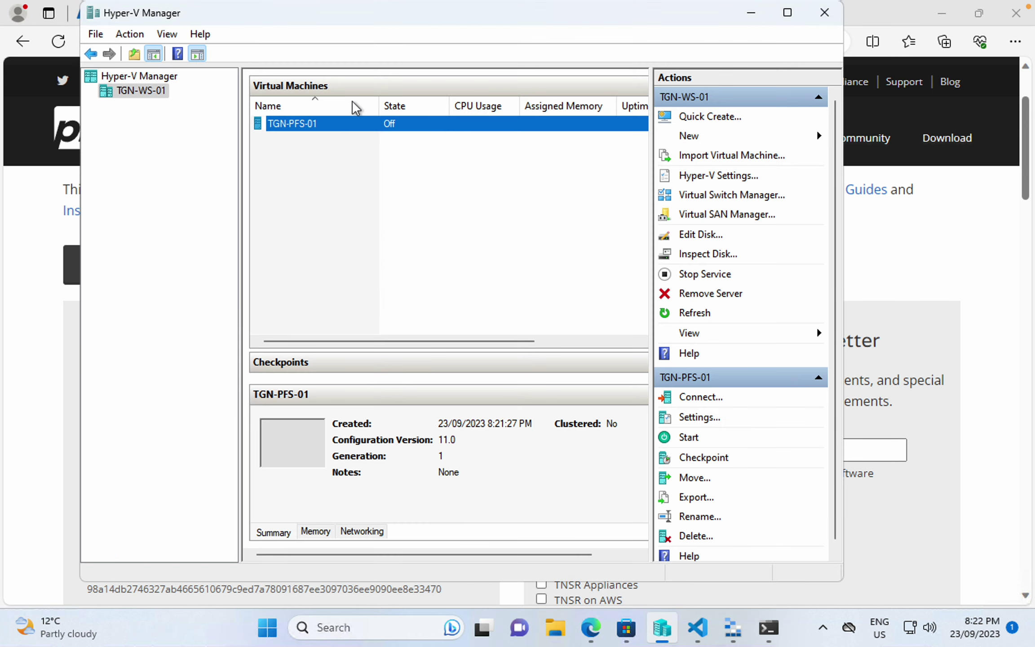
- Connect to TGN-PFS-01 and power it on so it boots the pfSense installer
{"action": "right_click", "coordinate": [295, 118]}
{"action": "left_click", "coordinate": [356, 133]}
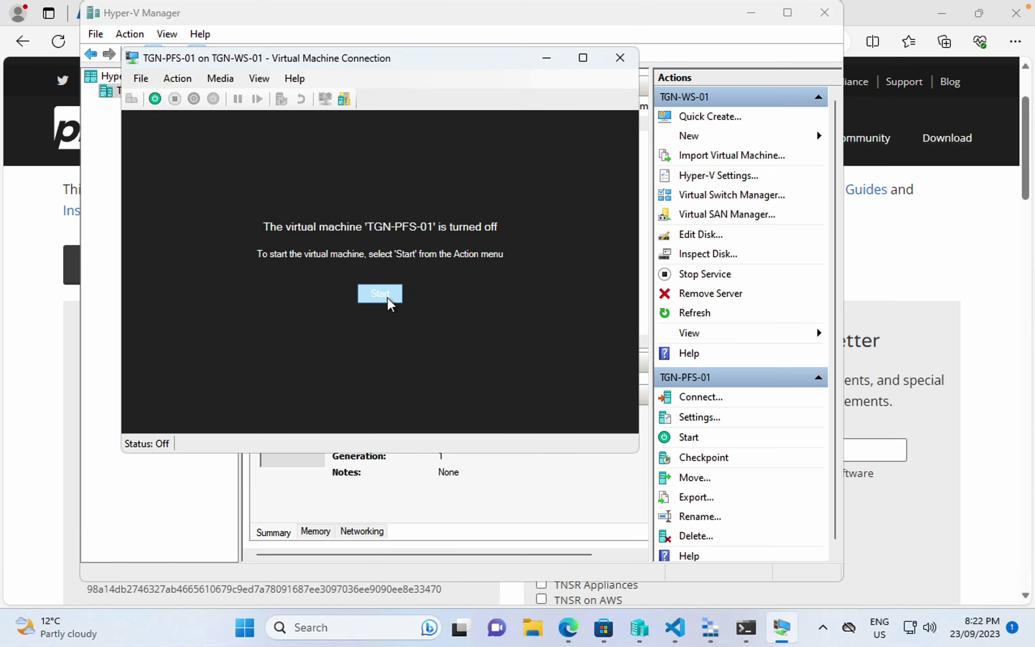
{"action": "left_click", "coordinate": [380, 294]}
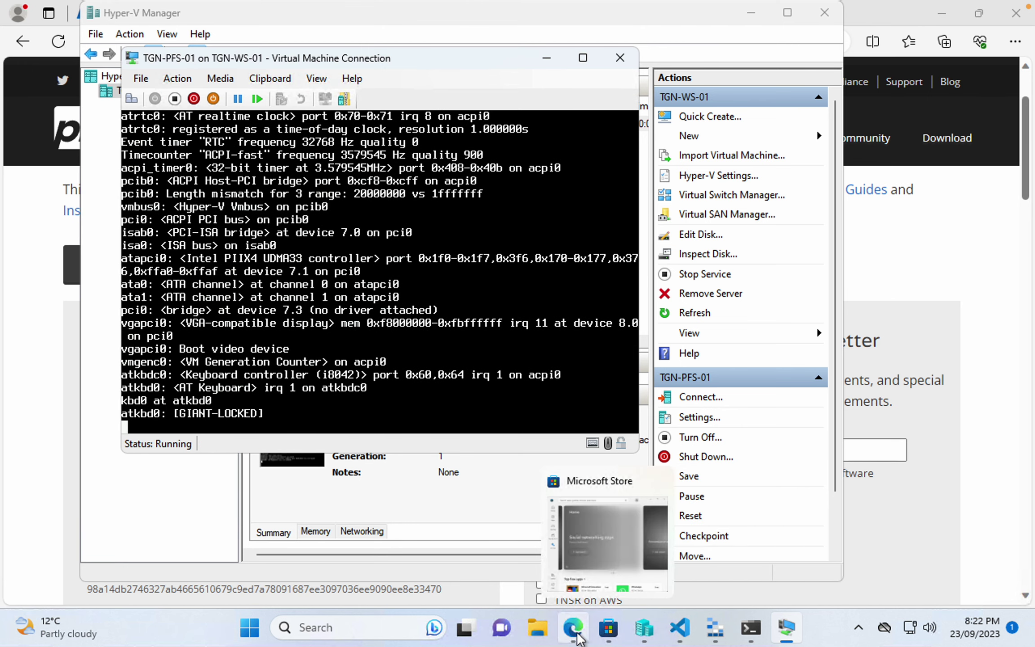
{"action": "left_click", "coordinate": [577, 634]}
- Open the deployed tgnvhddisk account's Containers list, then switch to Storage Explorer
{"action": "left_click", "coordinate": [171, 19]}
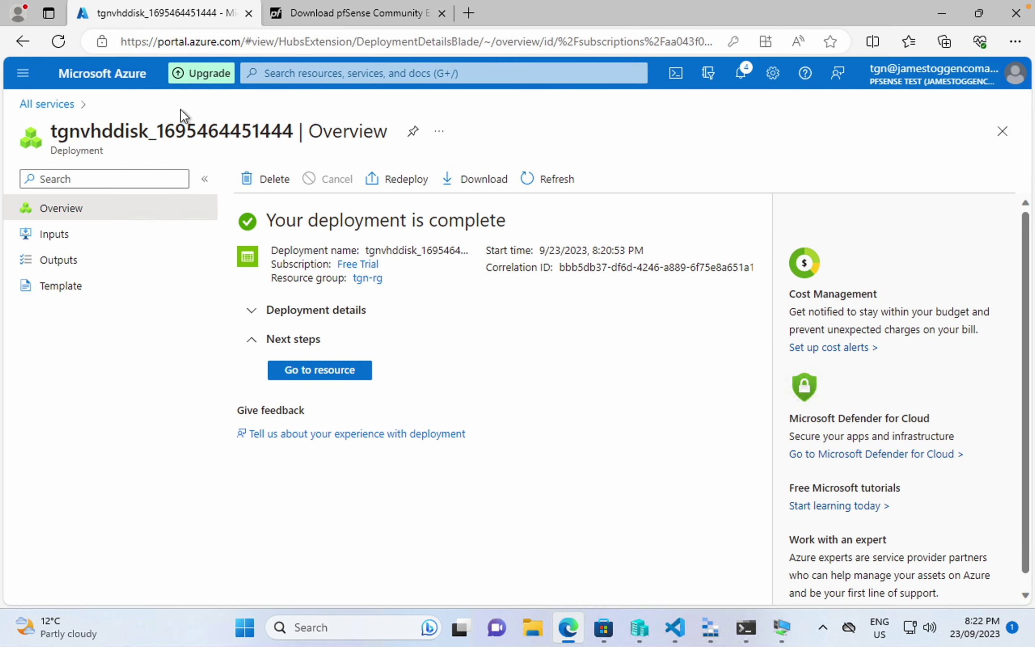
{"action": "left_click", "coordinate": [319, 372]}
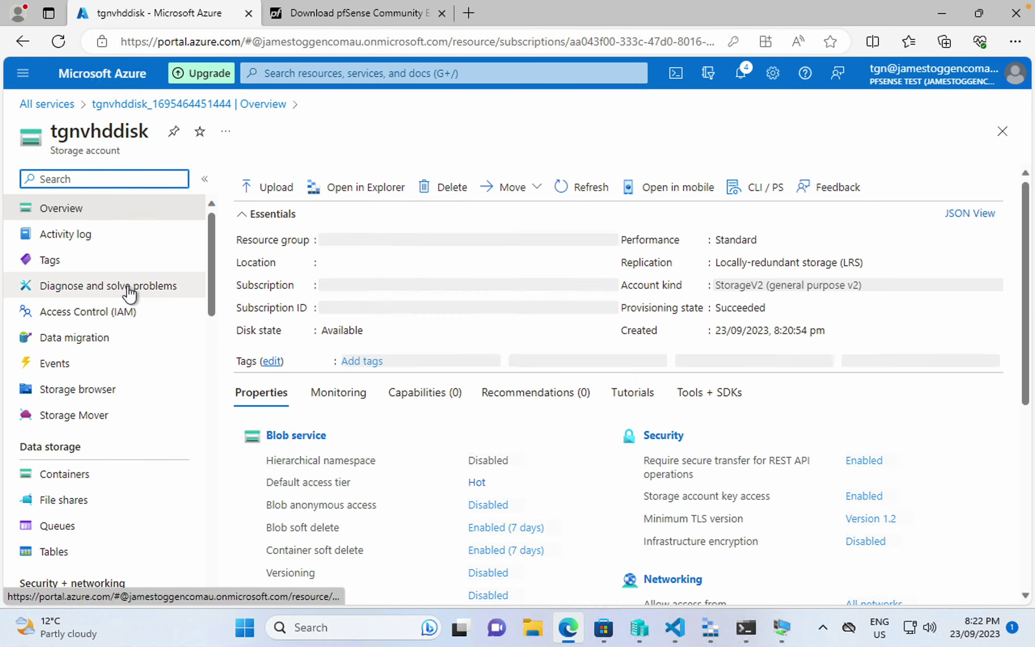
{"action": "left_click", "coordinate": [90, 484]}
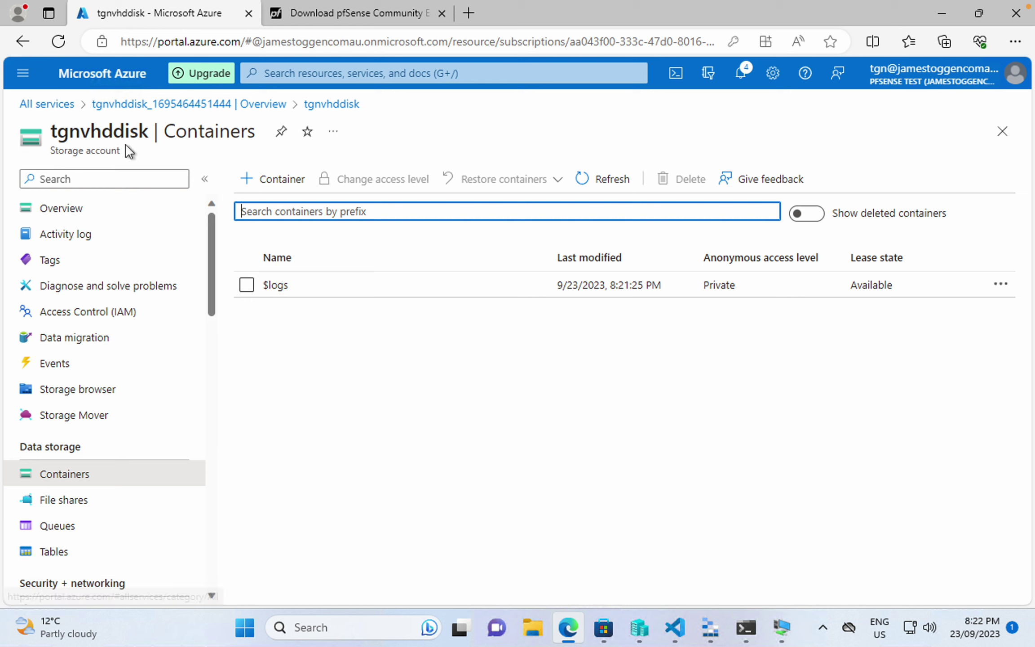
{"action": "left_click", "coordinate": [709, 627]}
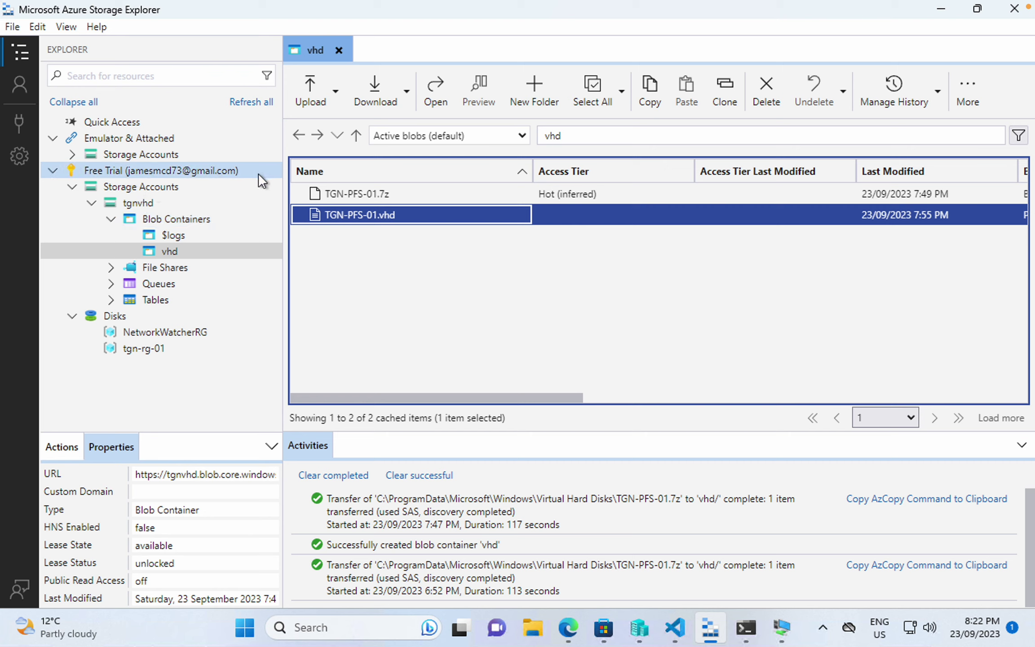
- Refresh storage accounts, expand tgnvhddisk's blob containers, and create a container named vhd
{"action": "right_click", "coordinate": [147, 188]}
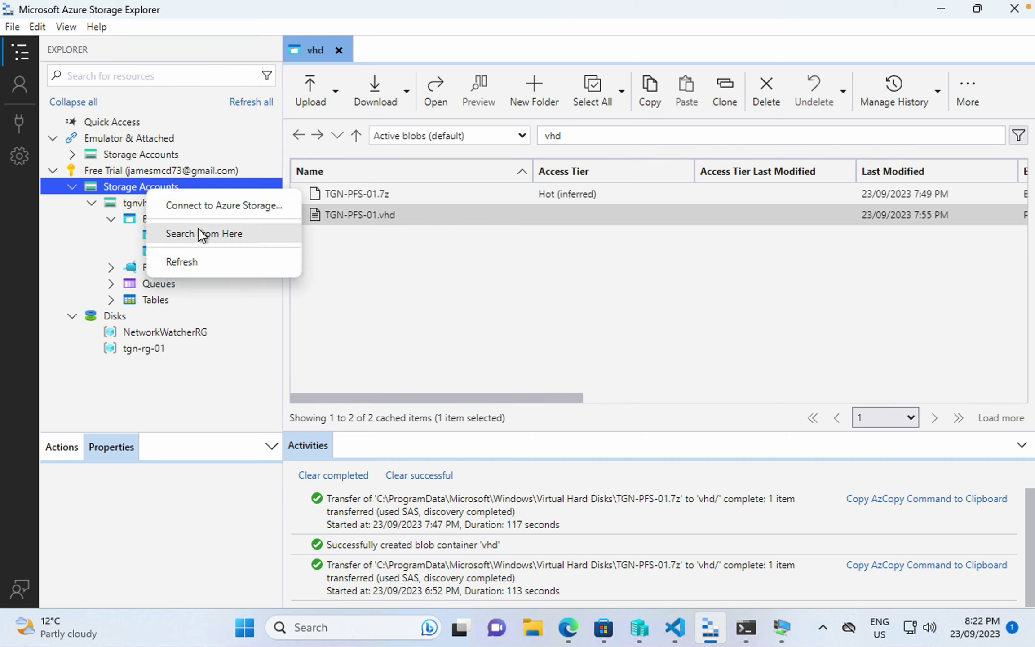
{"action": "left_click", "coordinate": [204, 265]}
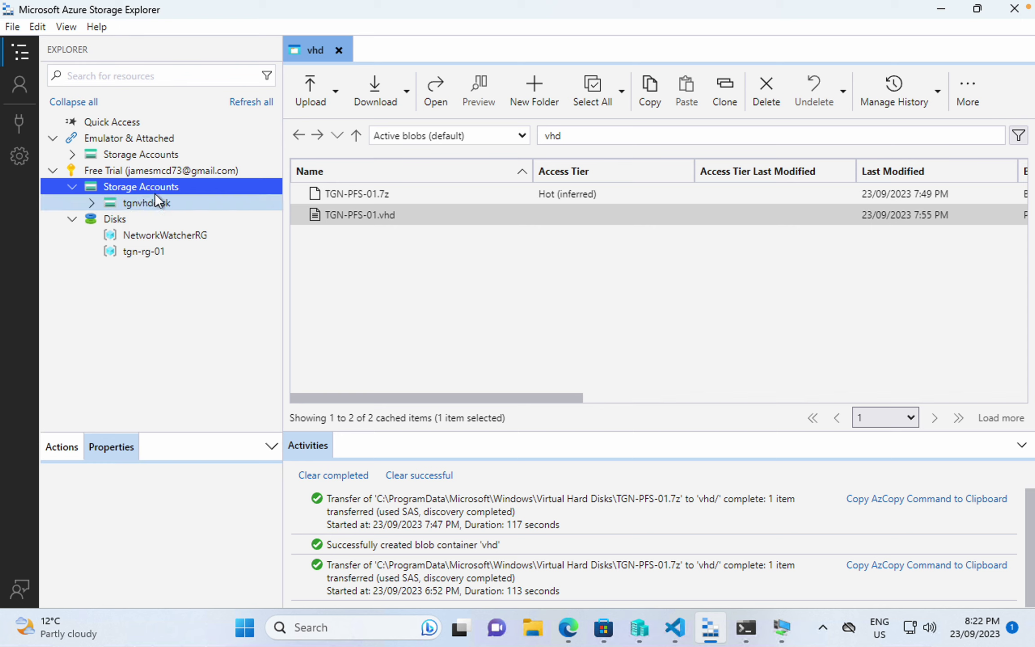
{"action": "left_click", "coordinate": [92, 199]}
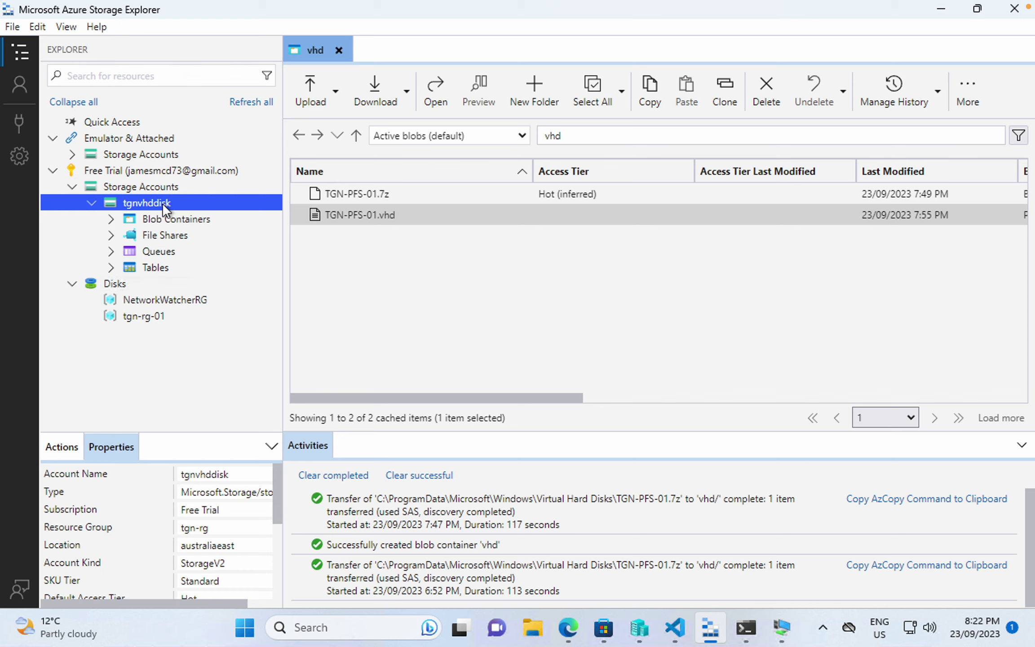
{"action": "left_click", "coordinate": [180, 223]}
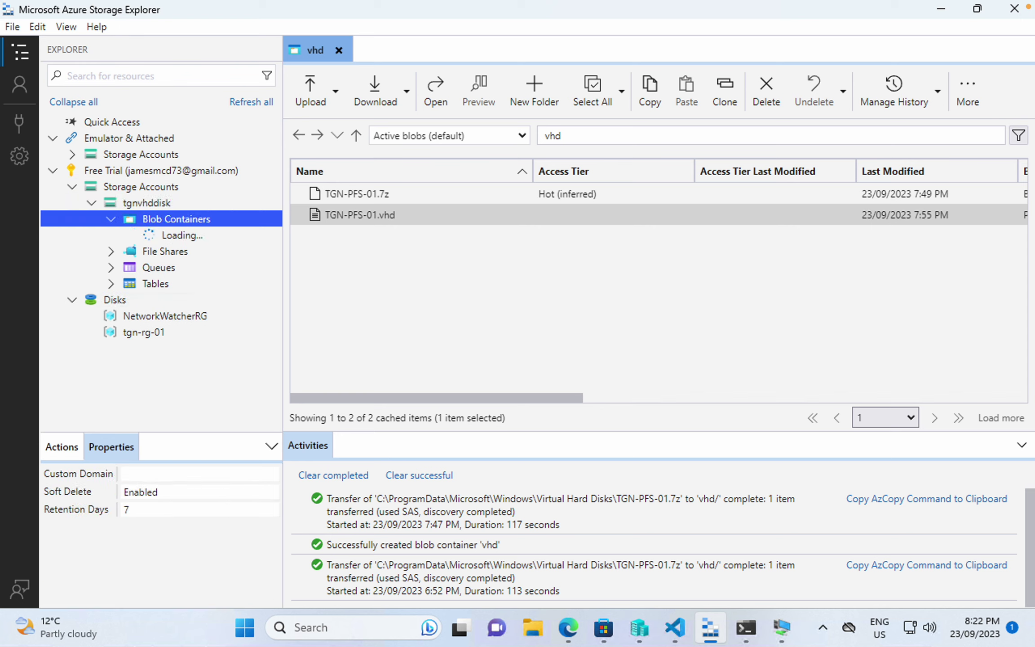
{"action": "left_click", "coordinate": [338, 50]}
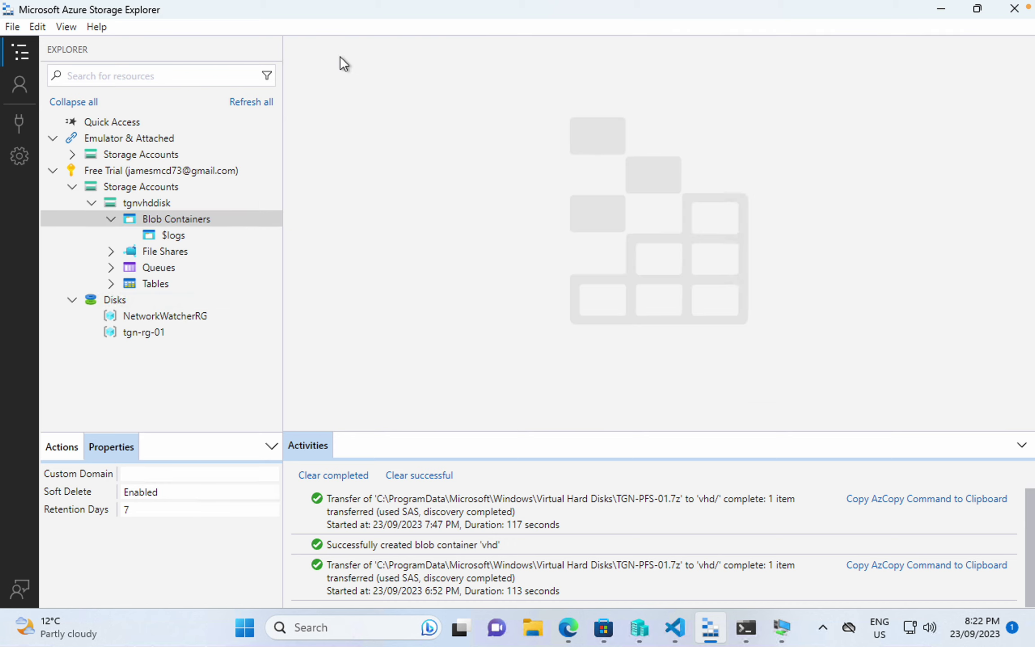
{"action": "right_click", "coordinate": [189, 218]}
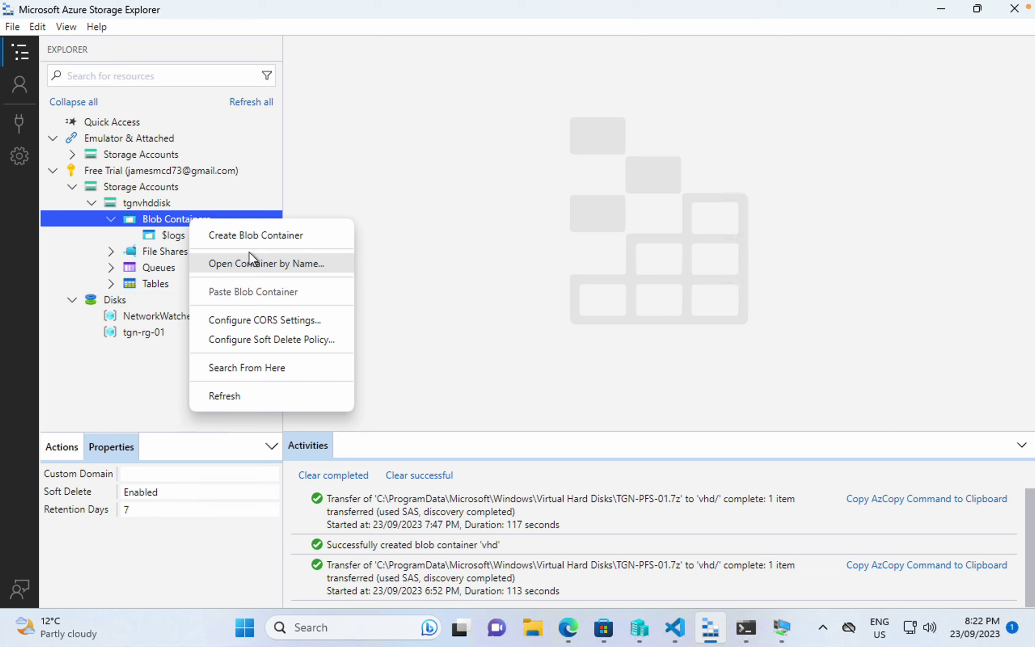
{"action": "left_click", "coordinate": [284, 245]}
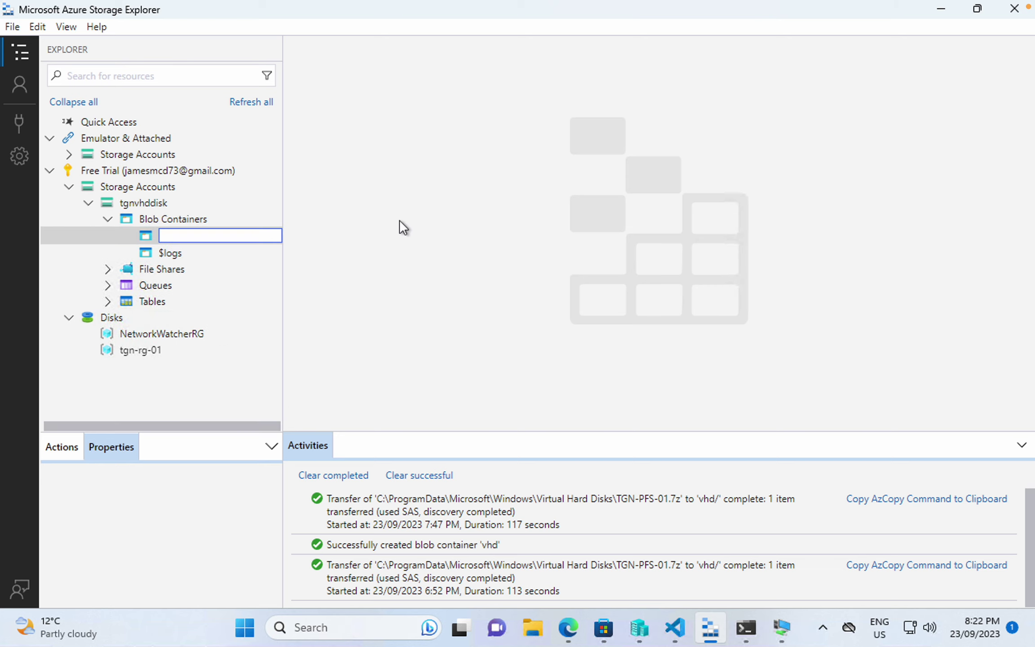
{"action": "type", "text": "vhd"}
{"action": "key", "text": "Return"}
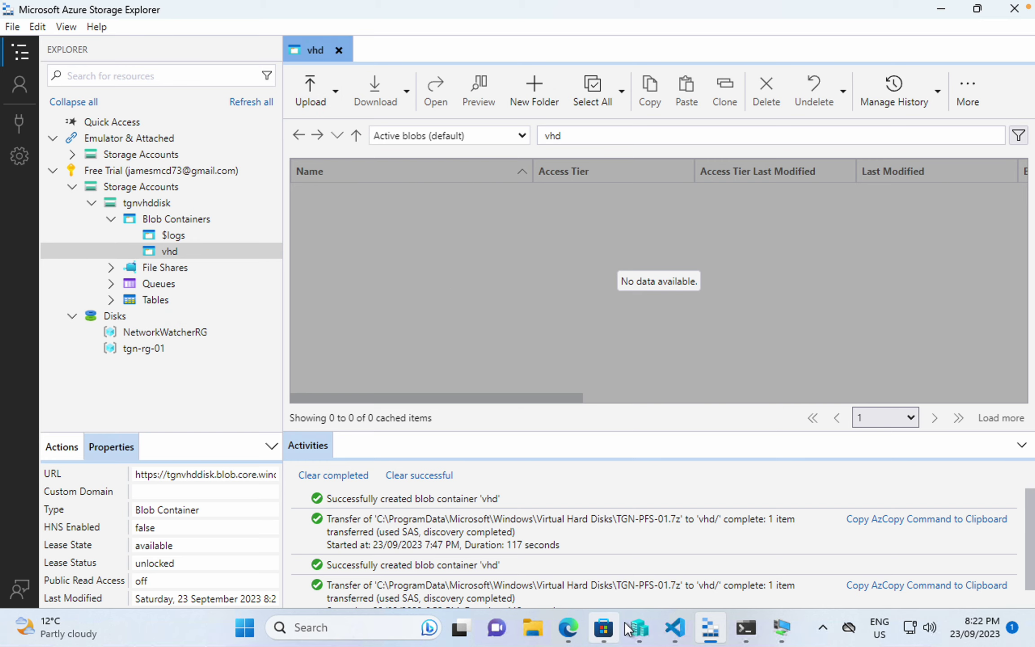
{"action": "left_click", "coordinate": [641, 631]}
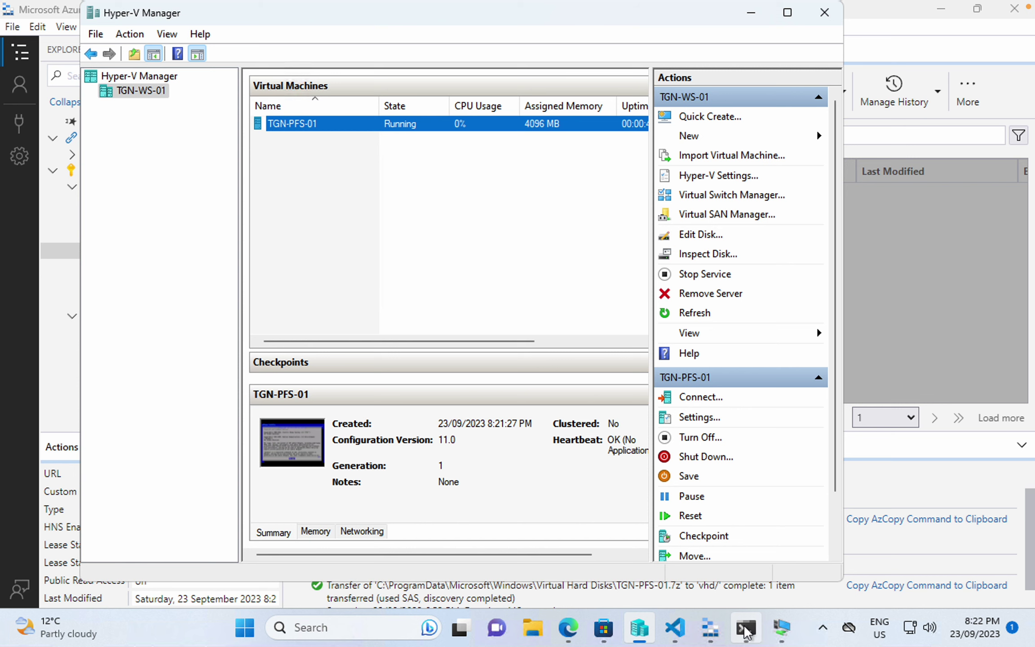
- Install pfSense with guided ZFS in a stripe layout onto disk da0, then choose the shell option
{"action": "left_click", "coordinate": [780, 633]}
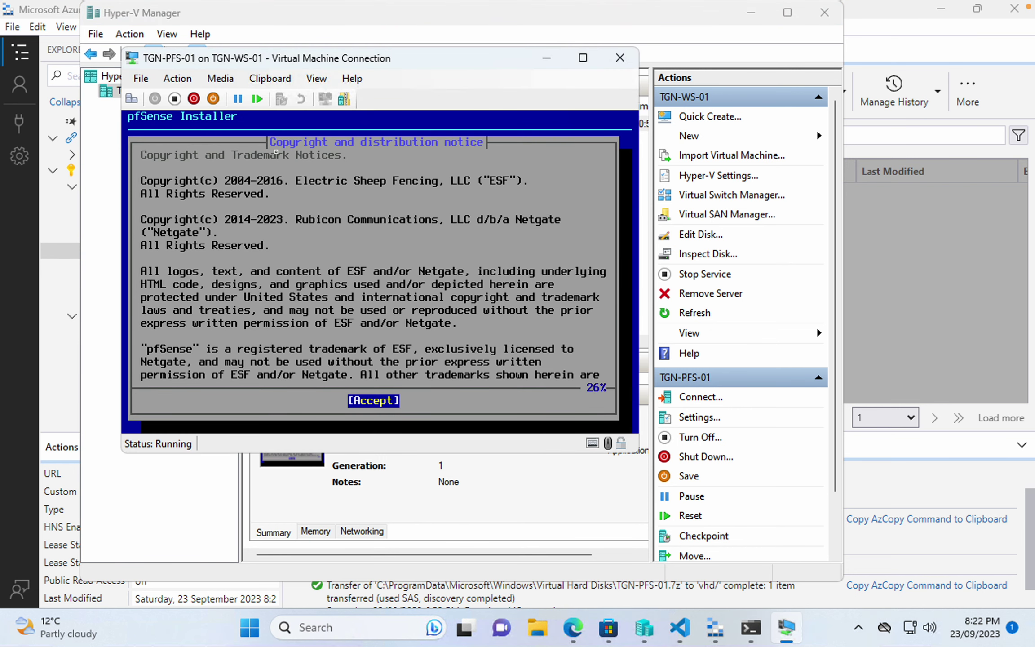
{"action": "key", "text": "Return"}
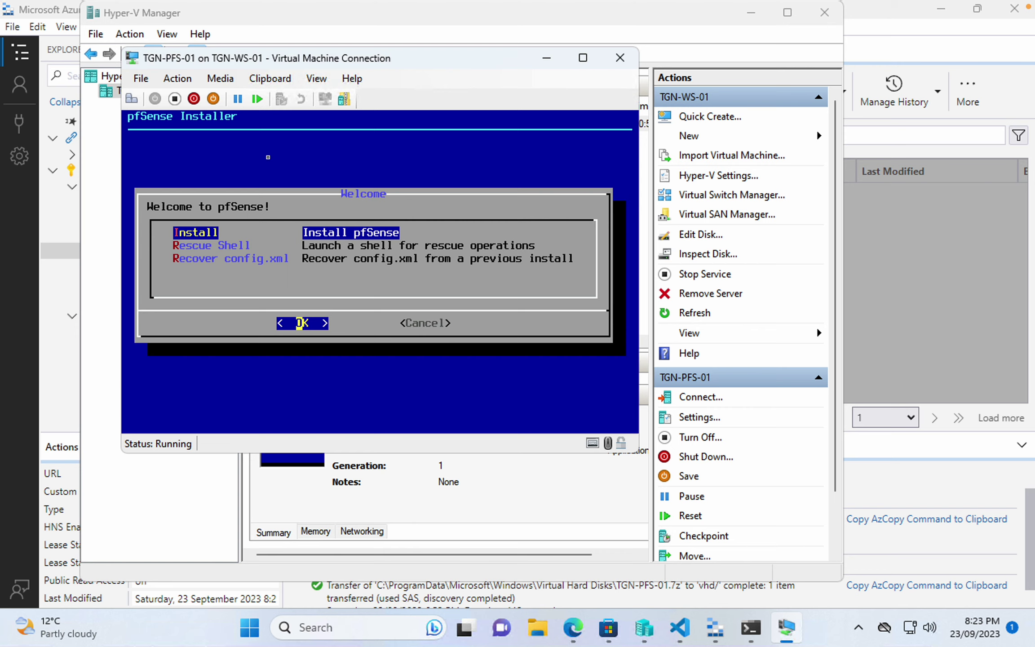
{"action": "key", "text": "Return"}
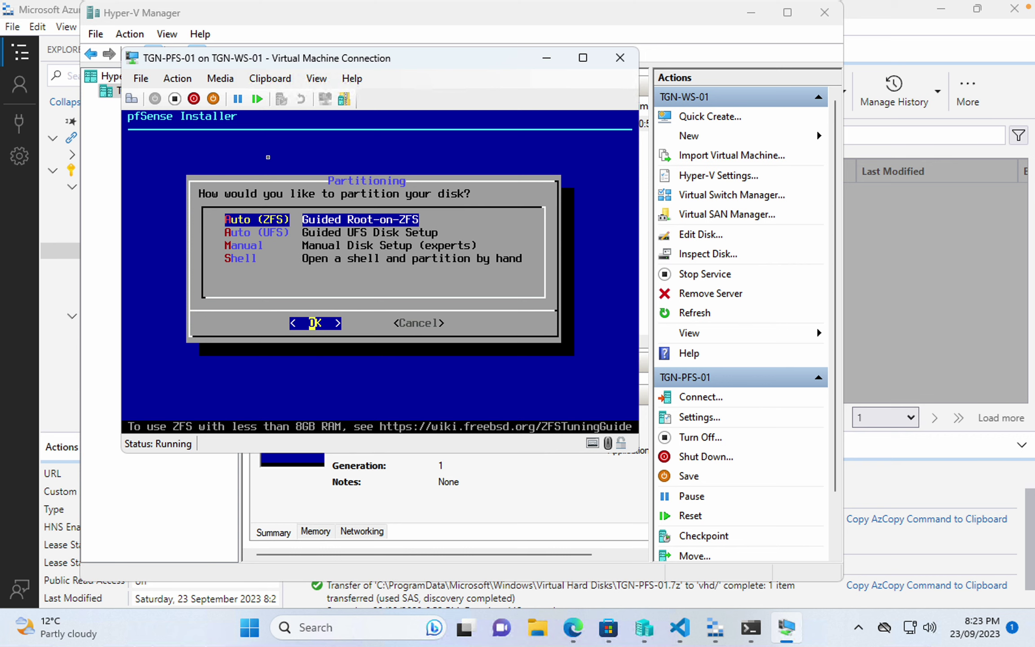
{"action": "key", "text": "Return"}
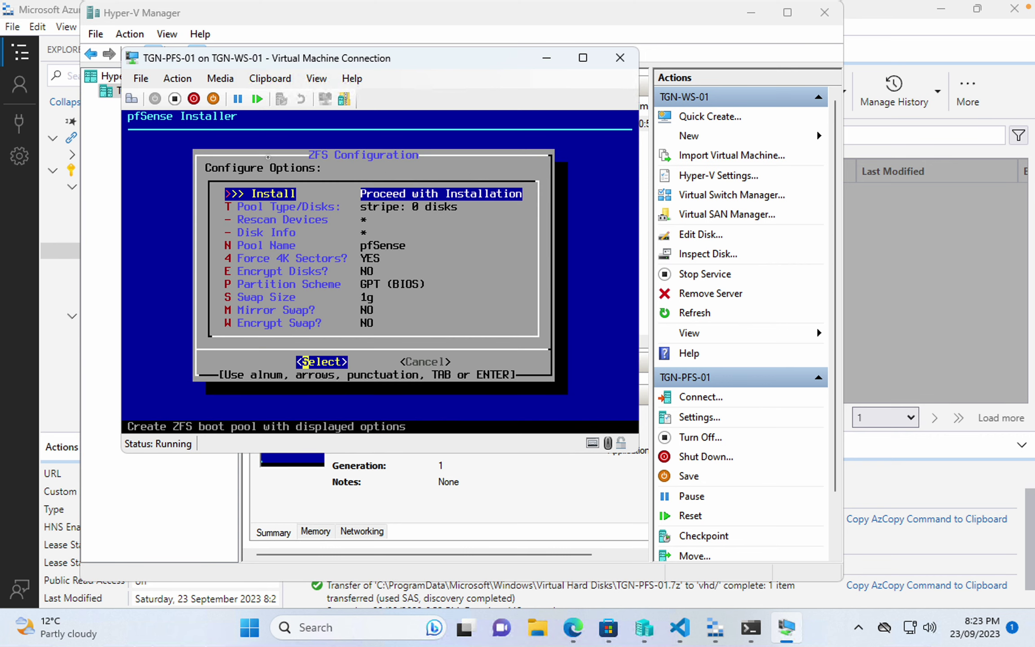
{"action": "key", "text": "Return"}
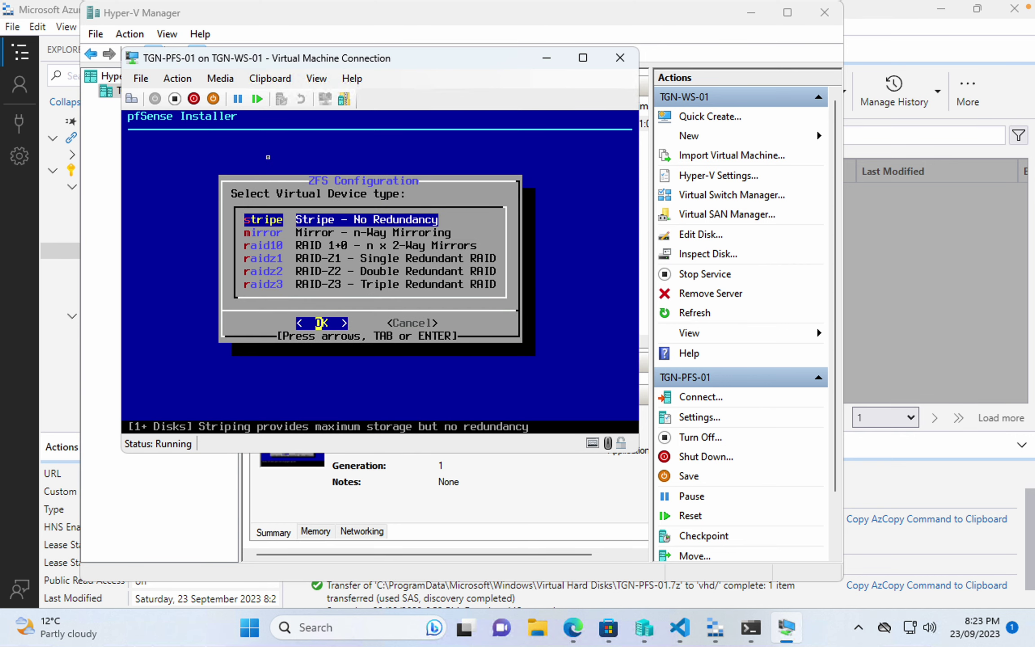
{"action": "key", "text": "Return"}
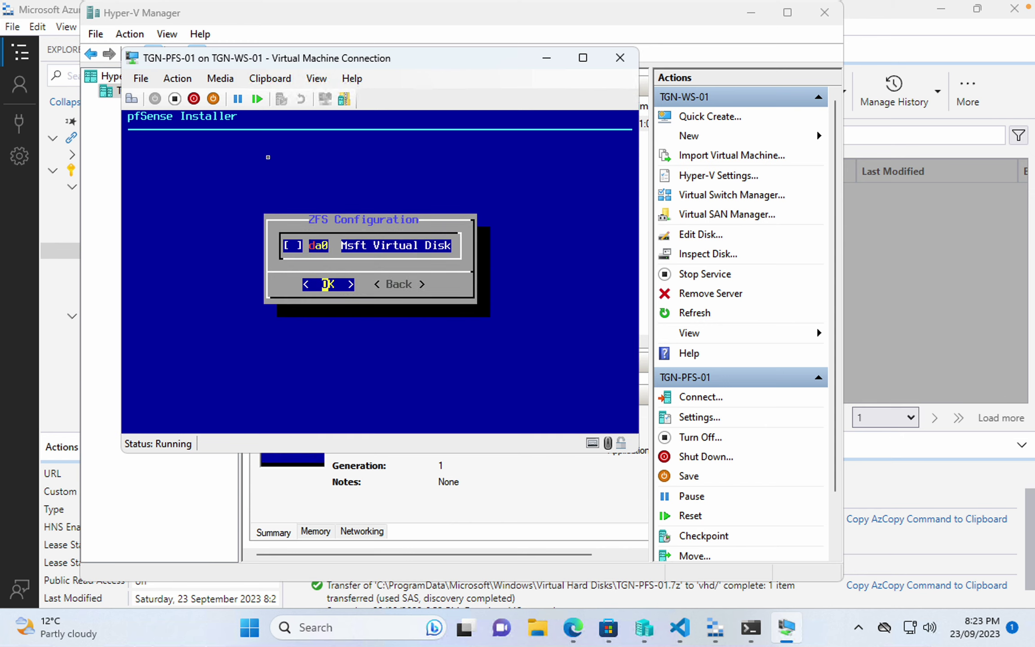
{"action": "key", "text": "Tab"}
{"action": "key", "text": "Tab"}
{"action": "key", "text": "Return"}
{"action": "key", "text": "Tab"}
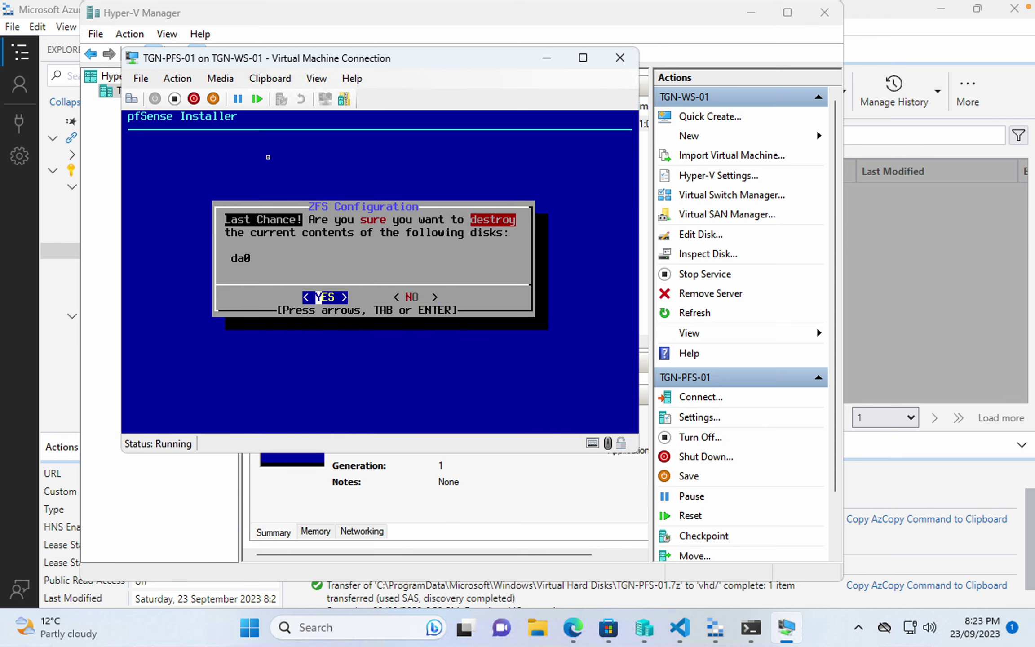
{"action": "key", "text": "Return"}
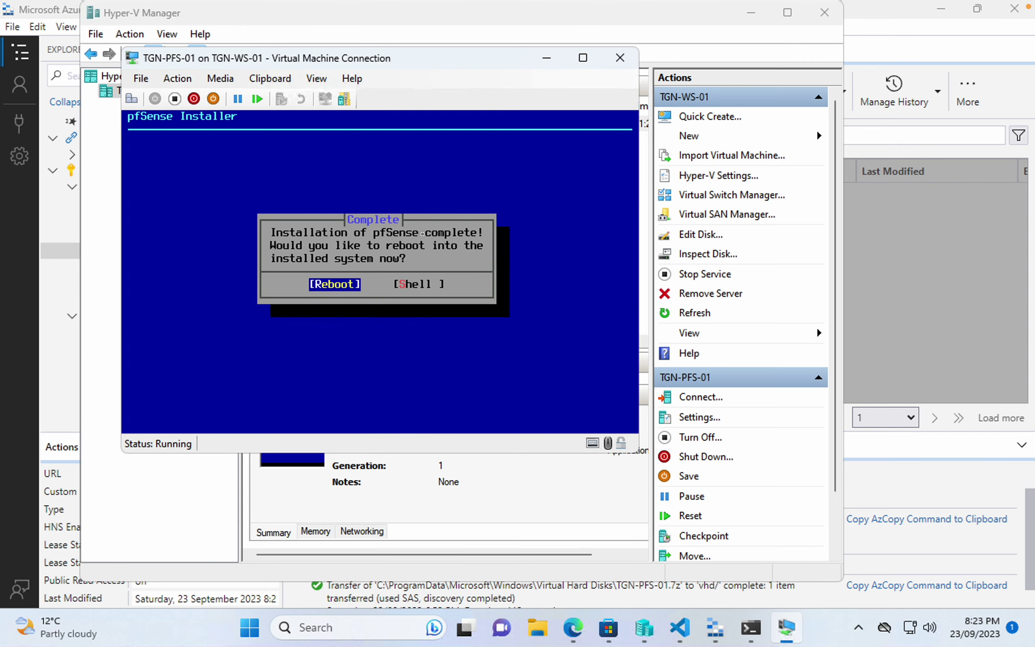
{"action": "key", "text": "Right"}
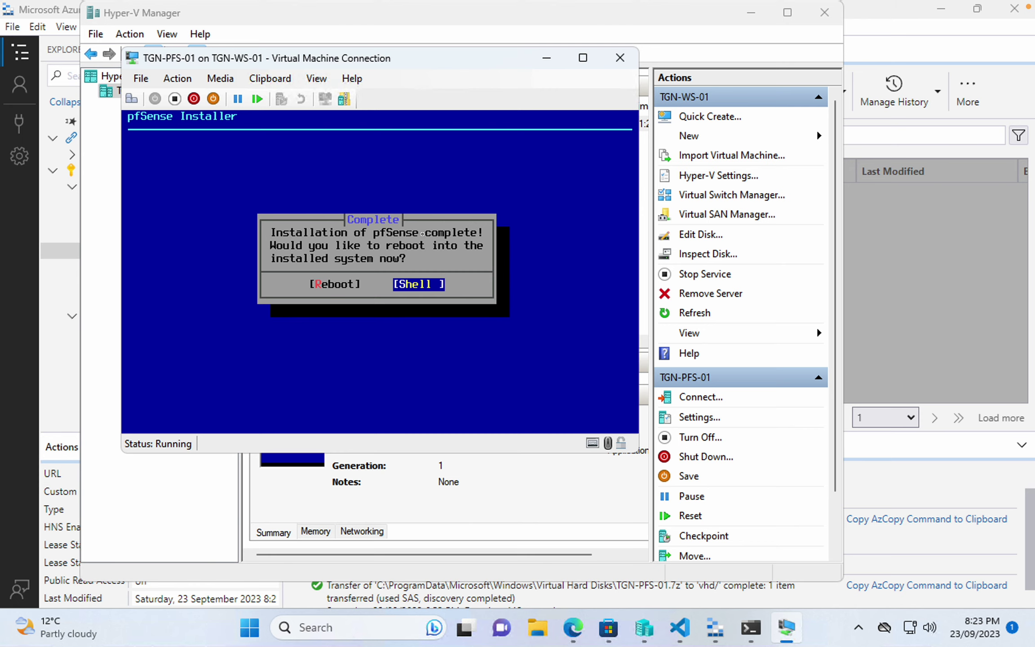
- Drop to the shell and run halt to stop the pfSense guest
{"action": "key", "text": "Return"}
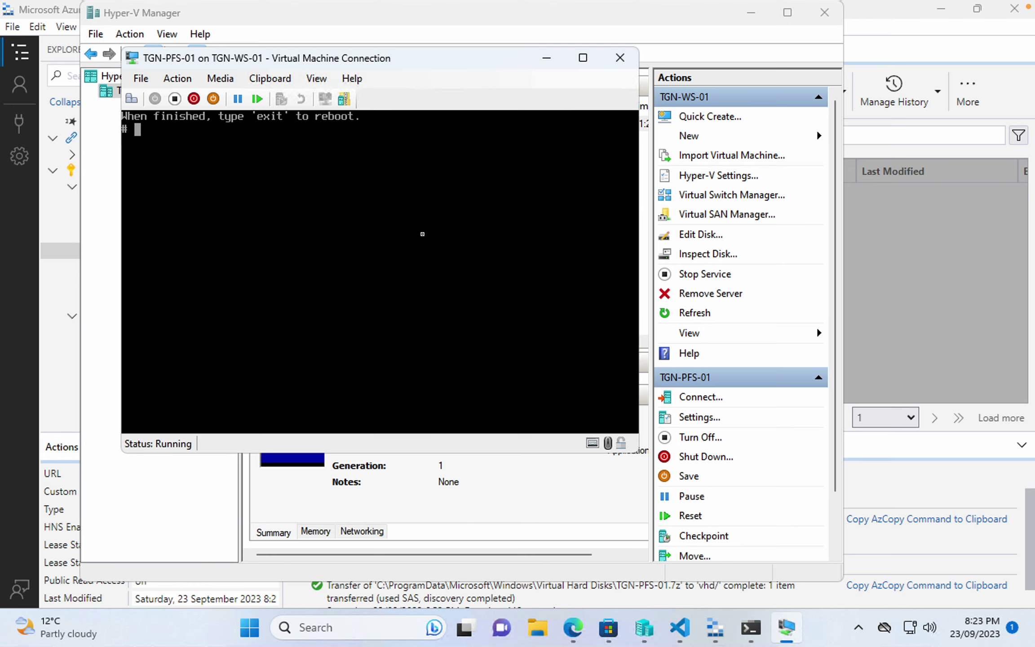
{"action": "type", "text": "halt"}
{"action": "key", "text": "Return"}
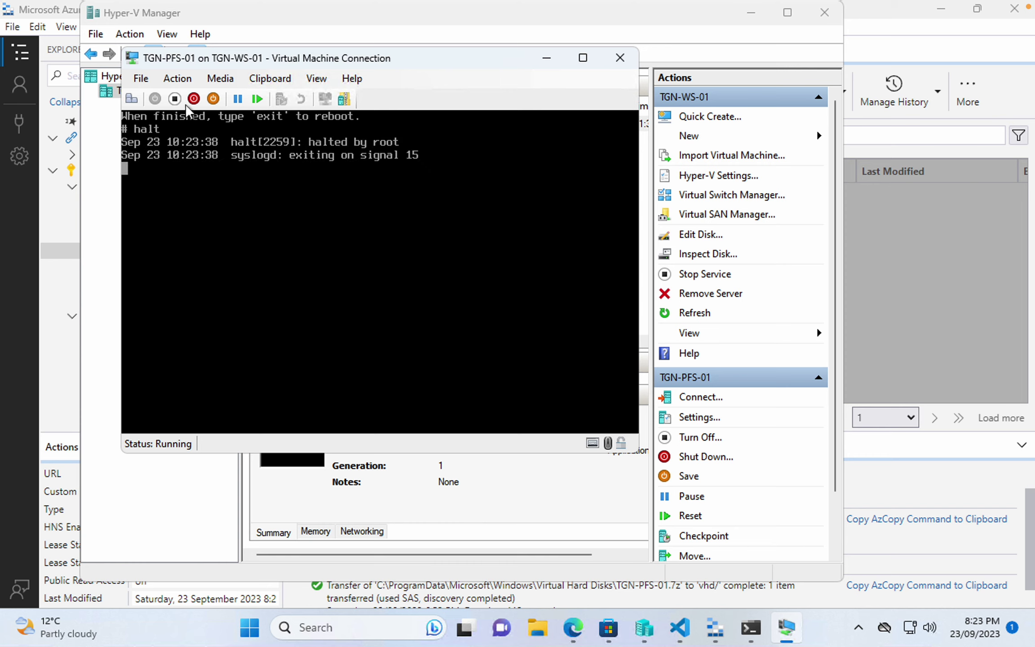
- Set TGN-PFS-01's DVD drive media to None and apply the settings
{"action": "left_click", "coordinate": [139, 78]}
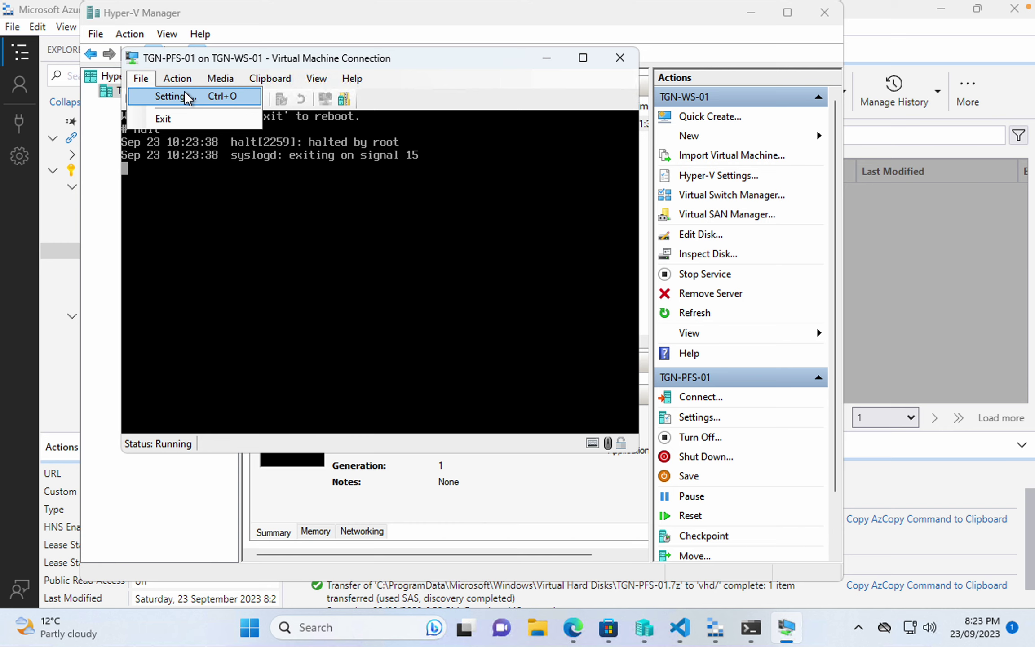
{"action": "left_click", "coordinate": [355, 90]}
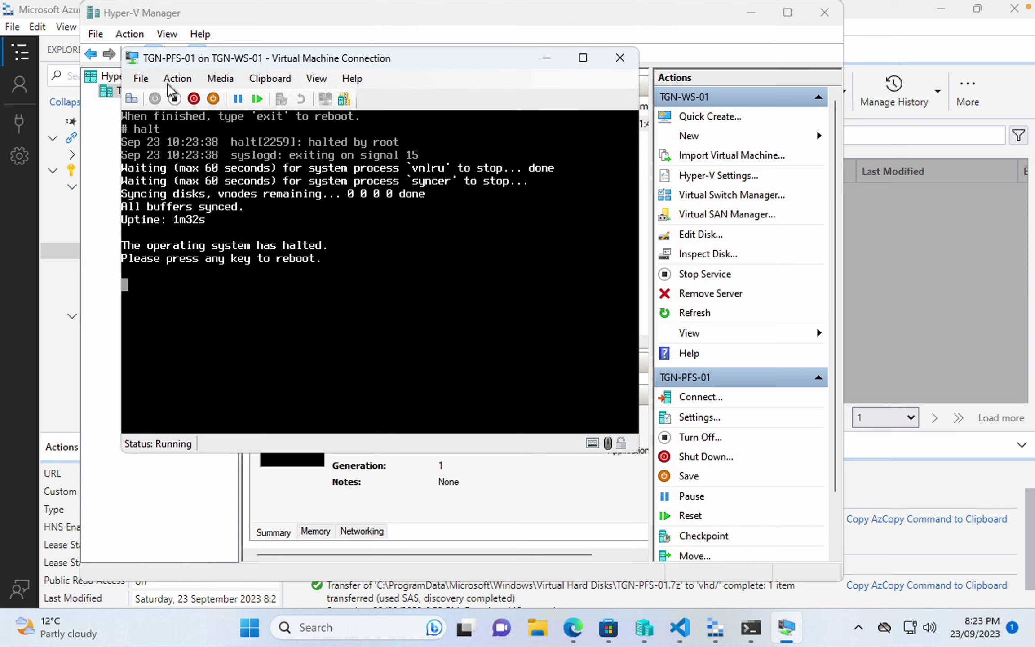
{"action": "left_click", "coordinate": [147, 79]}
{"action": "left_click", "coordinate": [165, 95]}
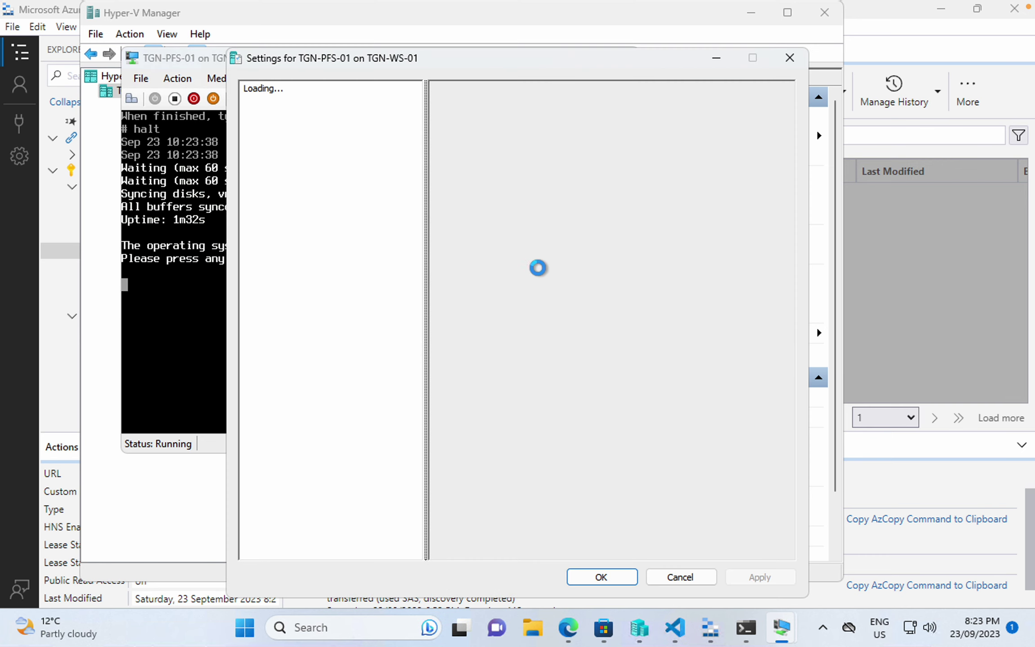
{"action": "left_click", "coordinate": [306, 287]}
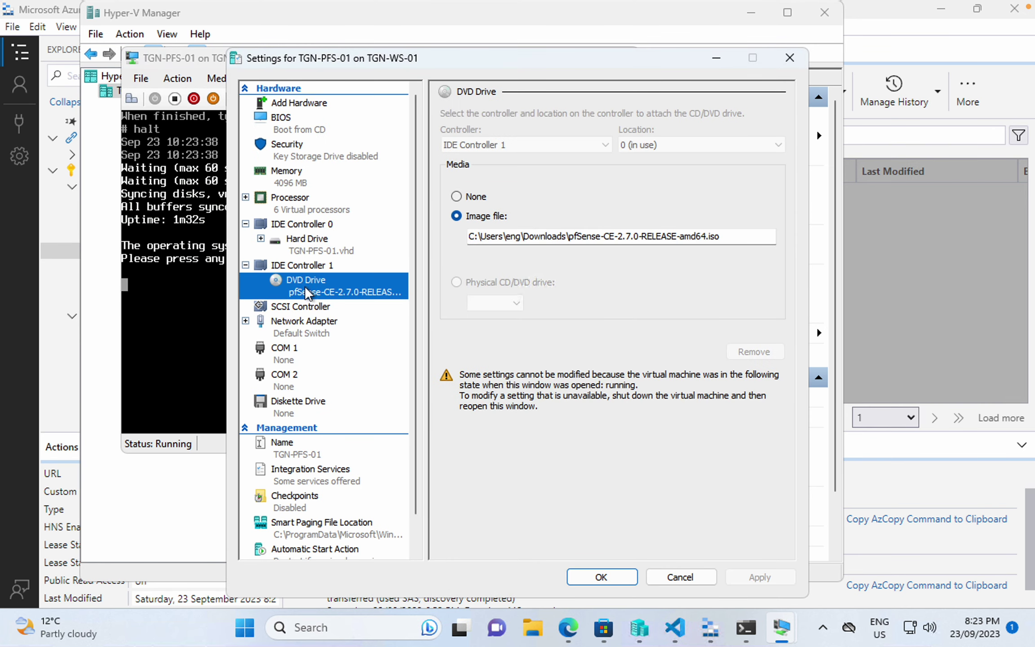
{"action": "left_click", "coordinate": [483, 198]}
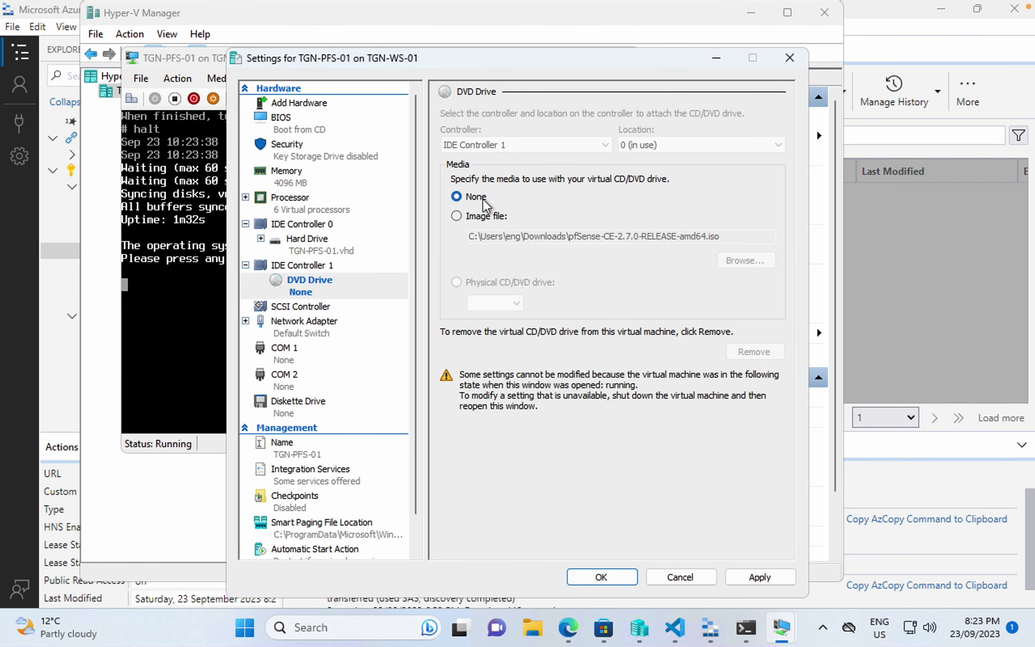
{"action": "left_click", "coordinate": [742, 577]}
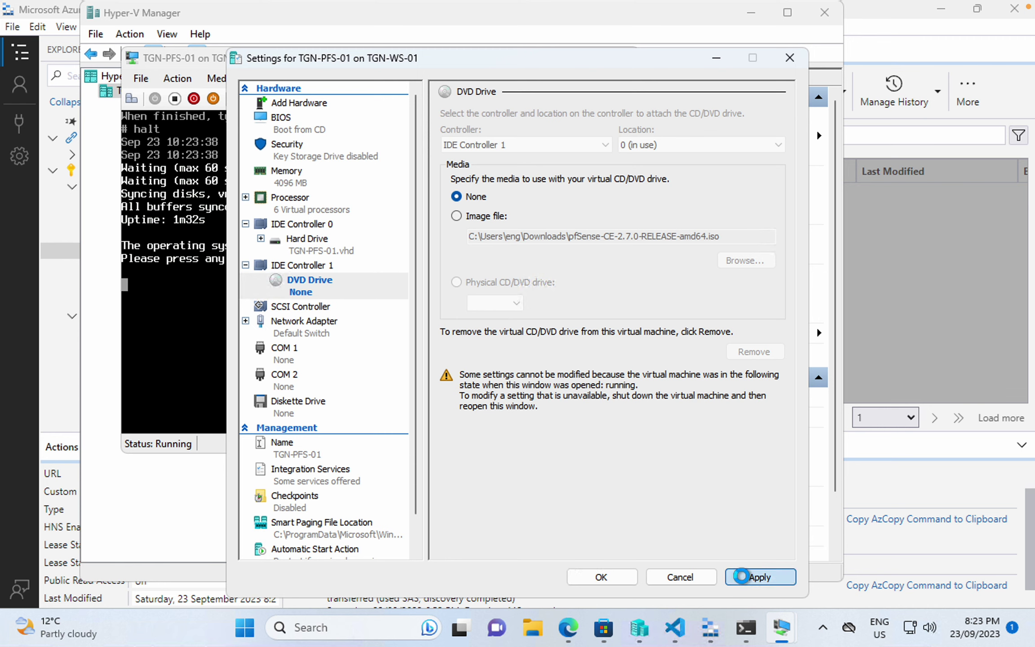
{"action": "left_click", "coordinate": [619, 579]}
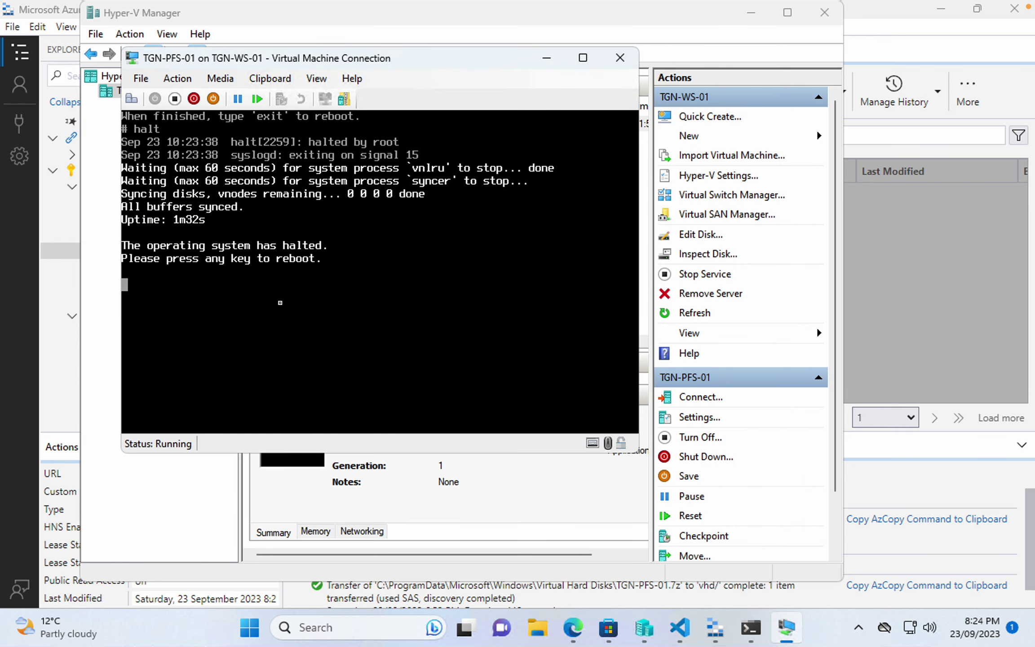
- Reboot the halted VM and open a new browser tab placed below the console
{"action": "key", "text": "Return"}
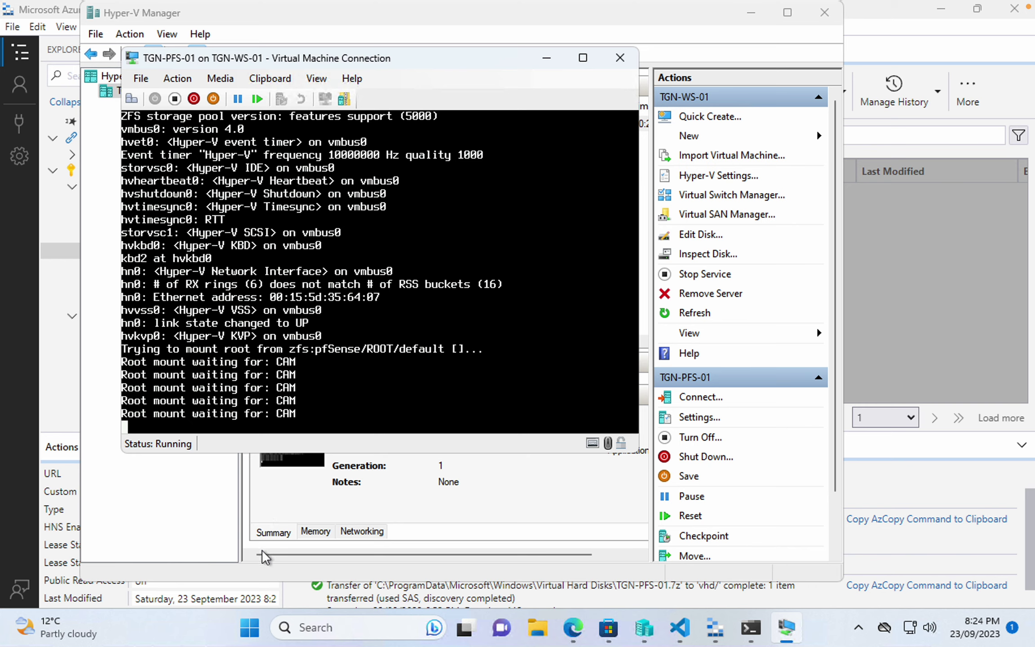
{"action": "left_click", "coordinate": [568, 628]}
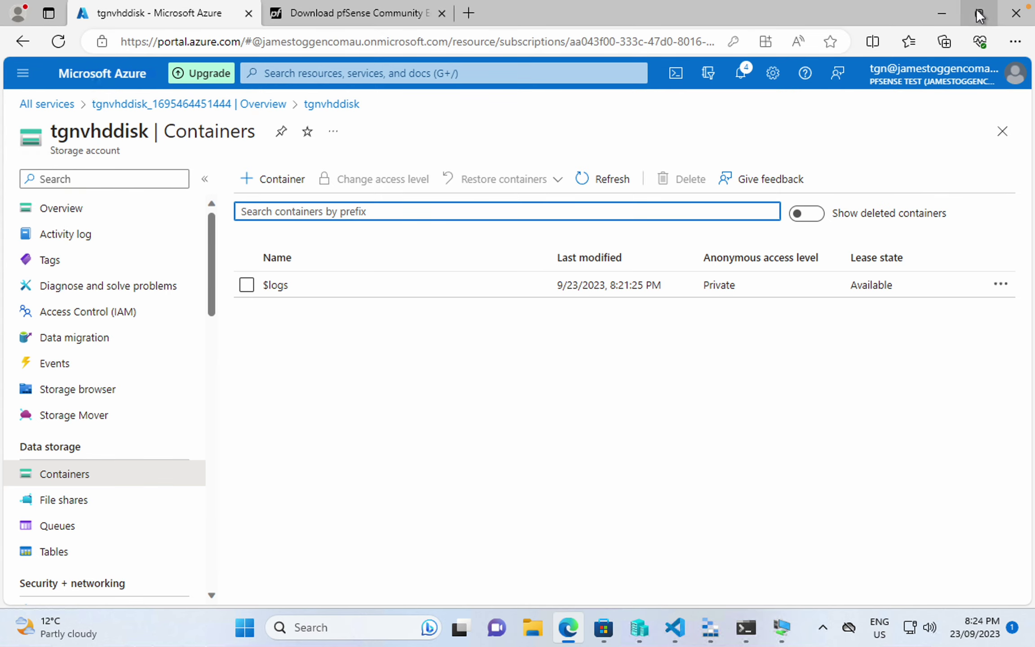
{"action": "left_click_drag", "start_coordinate": [523, 11], "coordinate": [524, 481]}
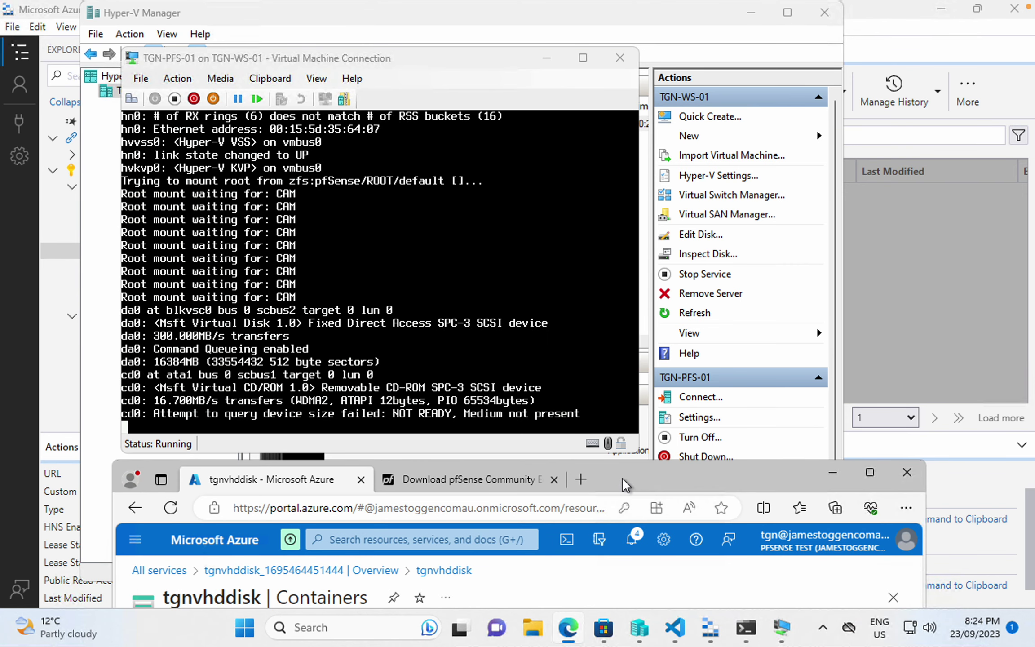
{"action": "left_click_drag", "start_coordinate": [635, 477], "coordinate": [612, 474]}
{"action": "left_click", "coordinate": [564, 479]}
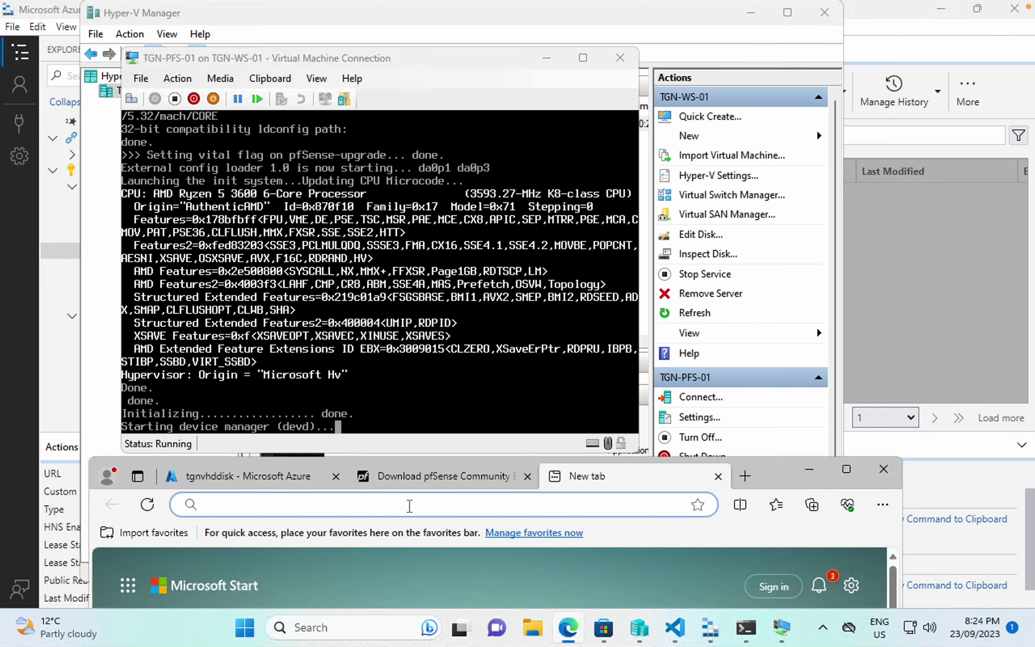
{"action": "left_click", "coordinate": [409, 504]}
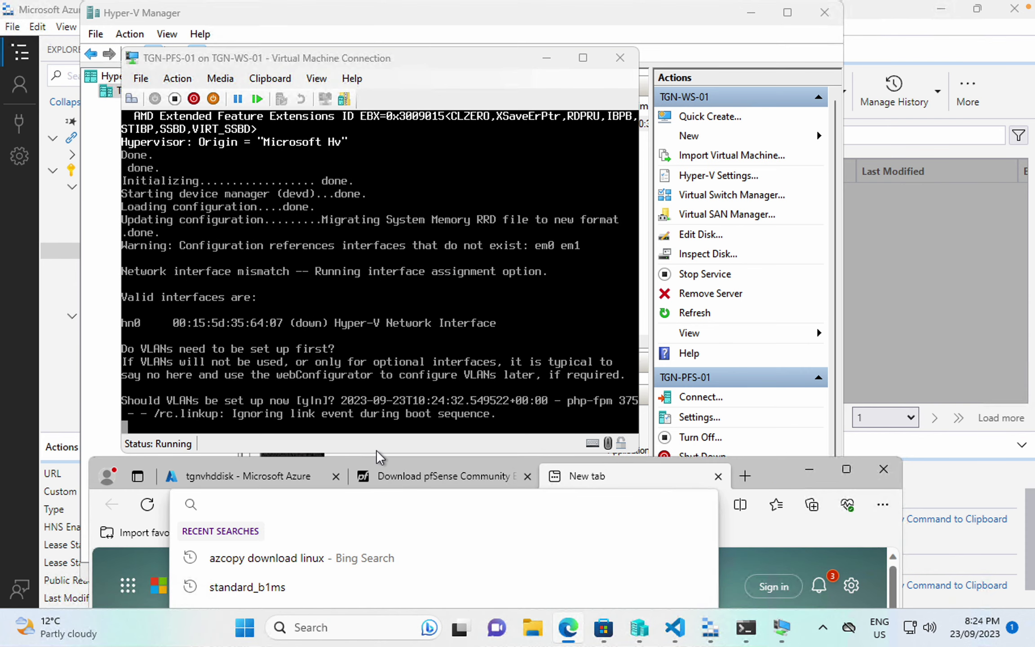
- Answer n at the VLAN prompt to decline VLAN setup
{"action": "left_click", "coordinate": [370, 396]}
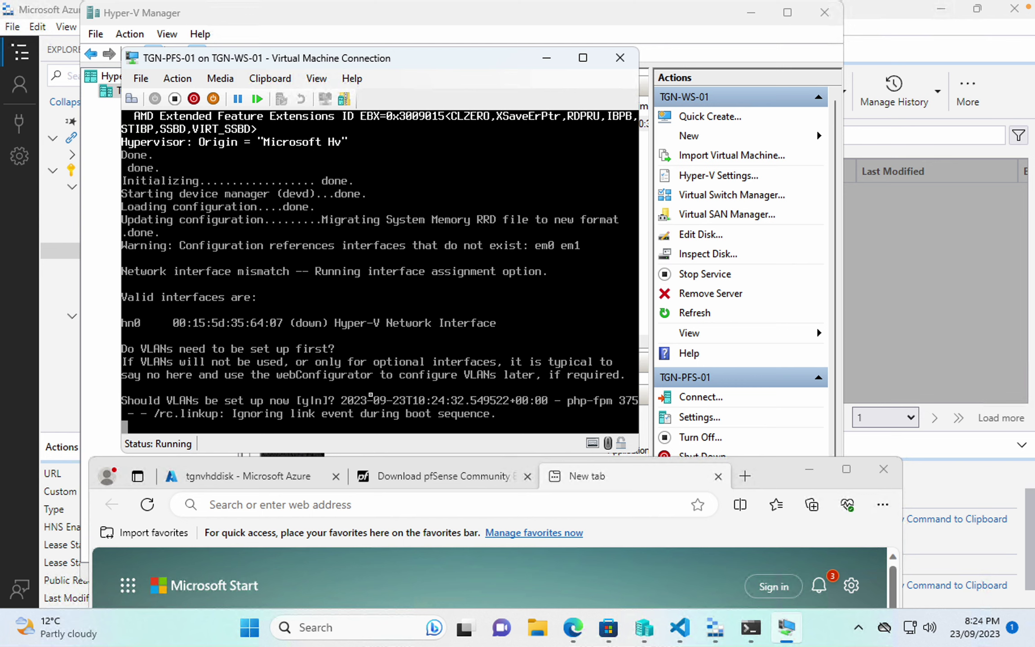
{"action": "type", "text": "n"}
{"action": "key", "text": "Return"}
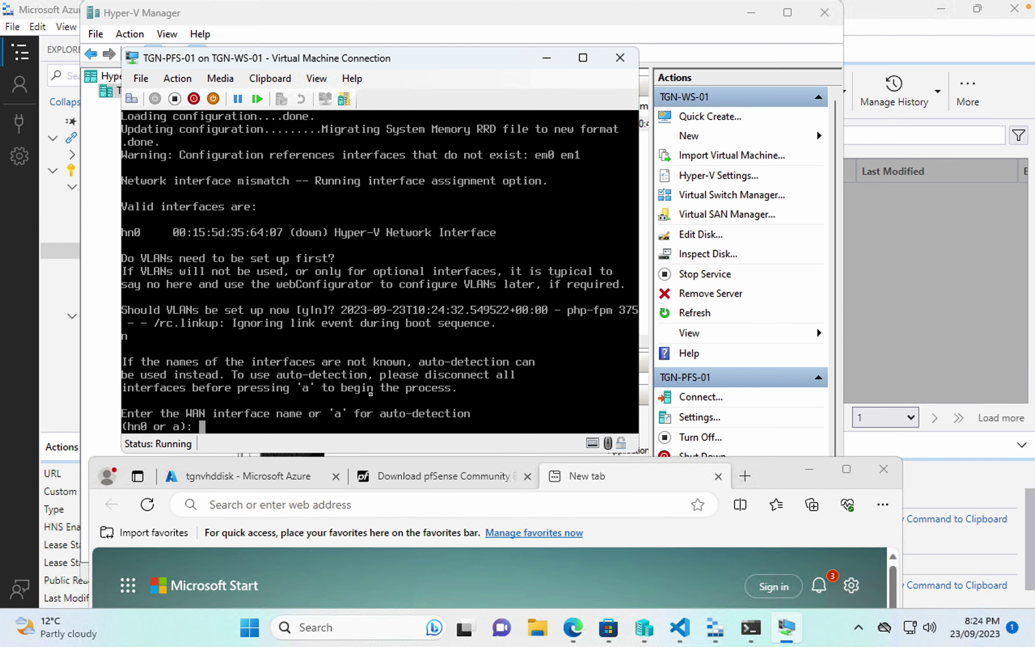
- Assign hn0 as pfSense's WAN interface, leave LAN unassigned, and confirm with y
{"action": "type", "text": "a"}
{"action": "key", "text": "Return"}
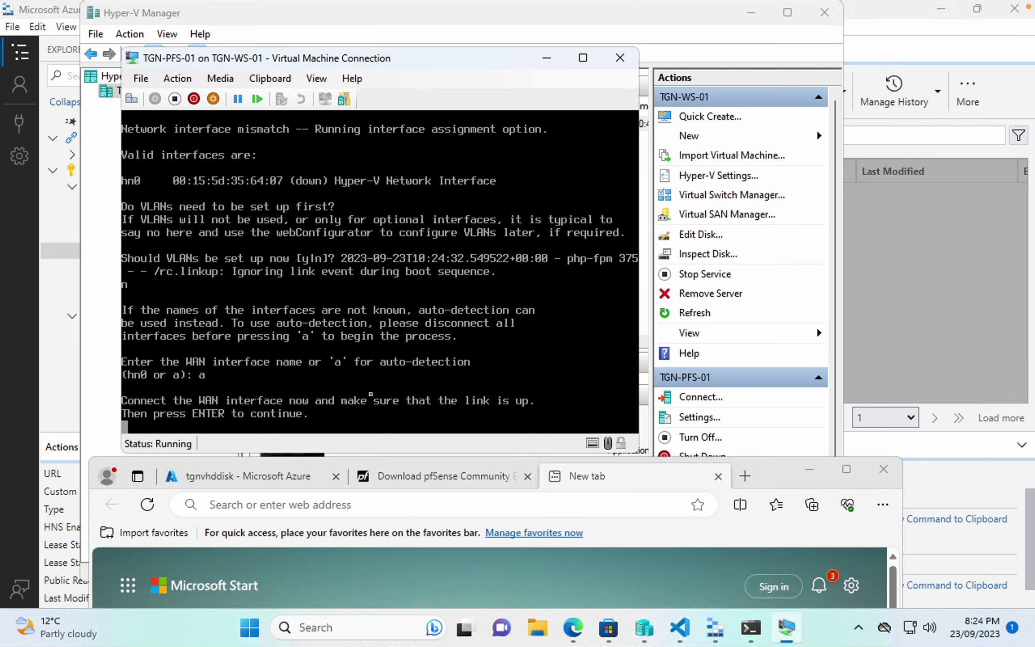
{"action": "key", "text": "Return"}
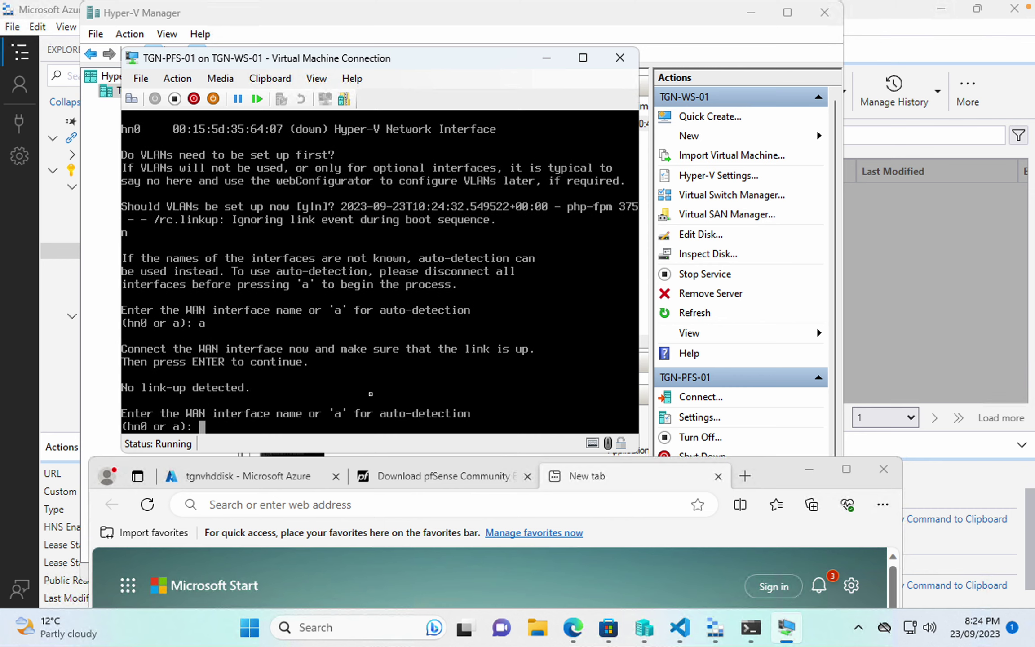
{"action": "type", "text": "hn0"}
{"action": "key", "text": "Return"}
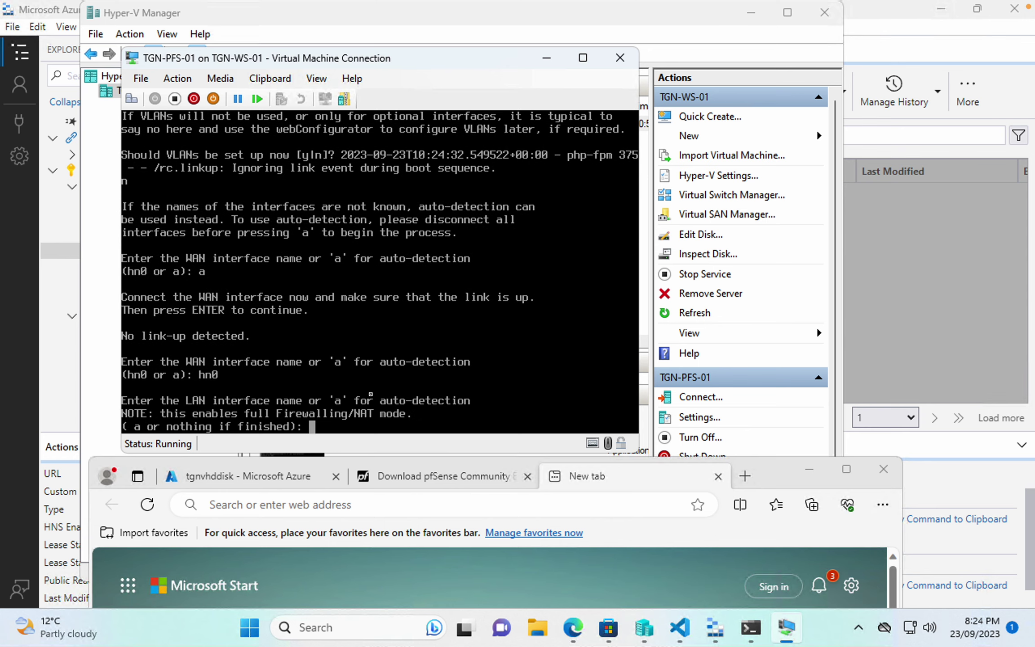
{"action": "key", "text": "Return"}
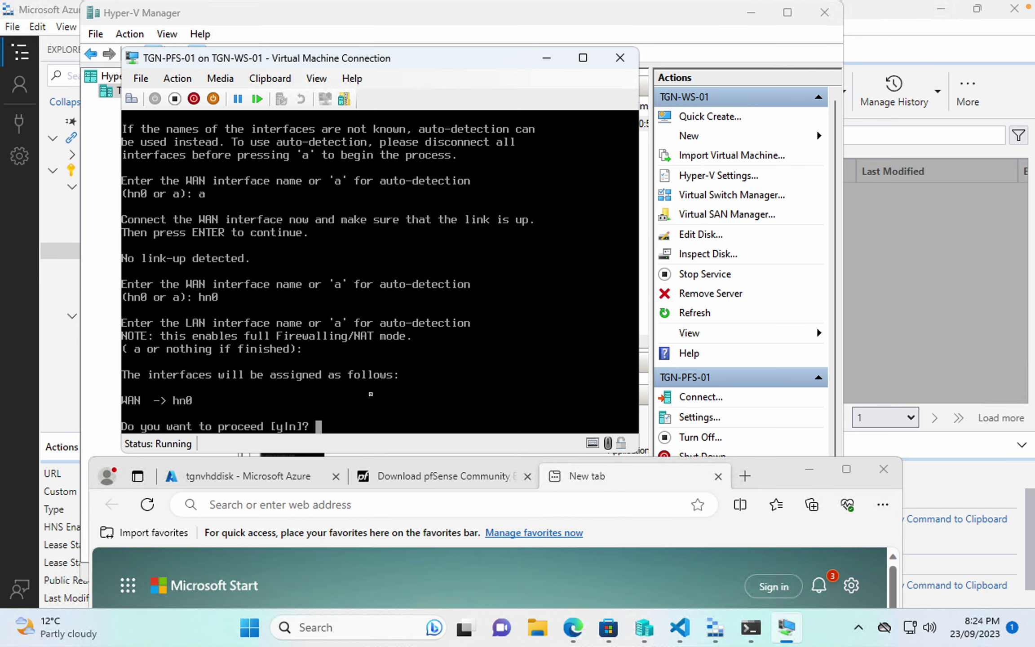
{"action": "type", "text": "y"}
{"action": "key", "text": "Return"}
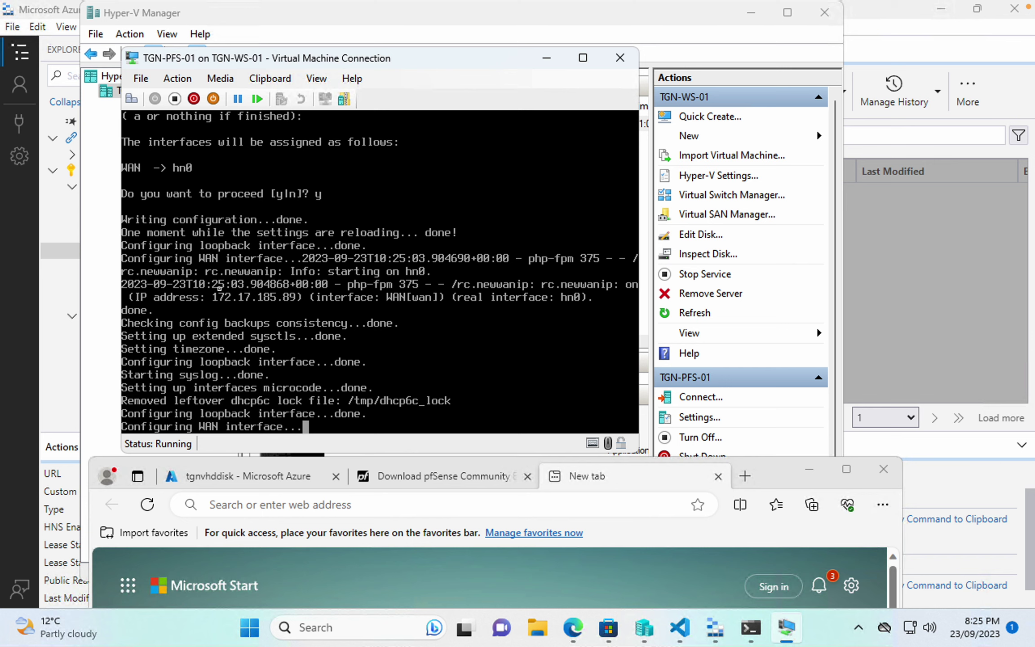
- Enter 172.17.185.89 in the Edge address bar and load the pfSense page
{"action": "left_click", "coordinate": [282, 505]}
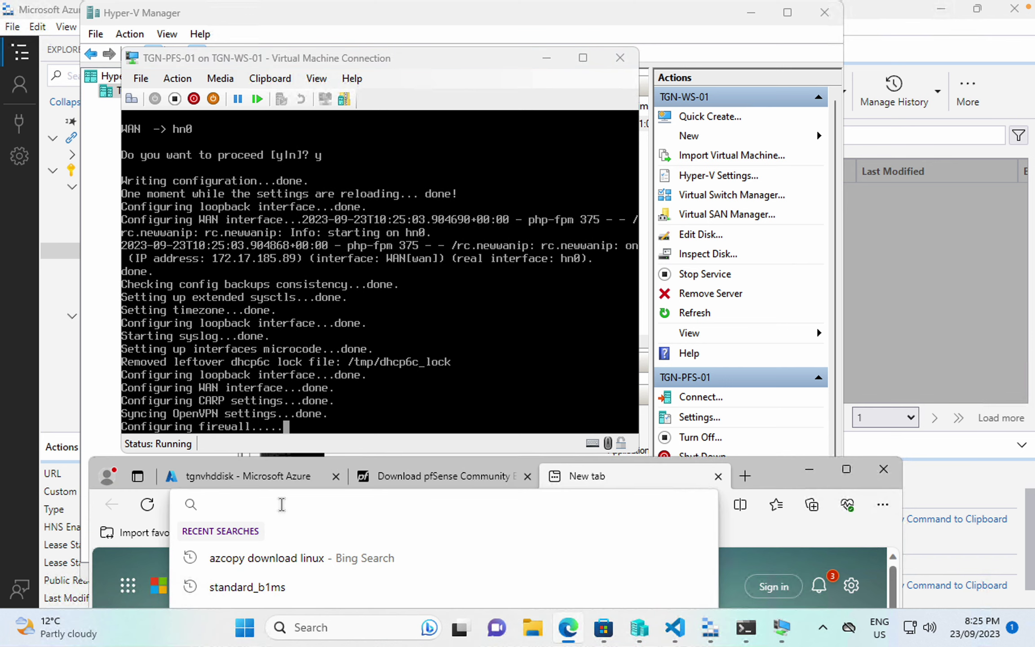
{"action": "type", "text": "172.1"}
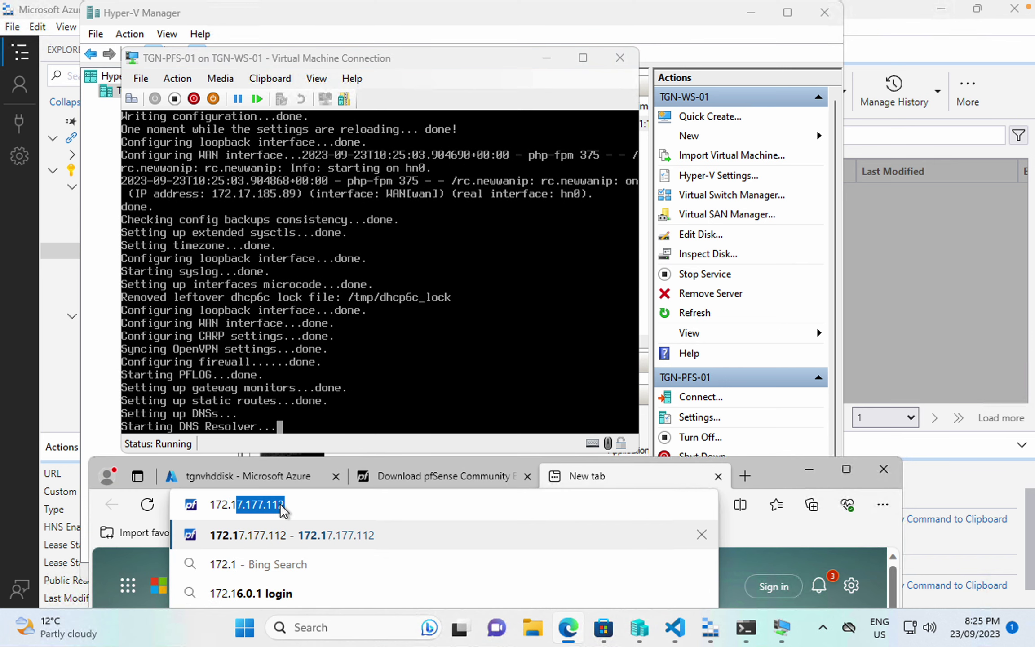
{"action": "type", "text": "7."}
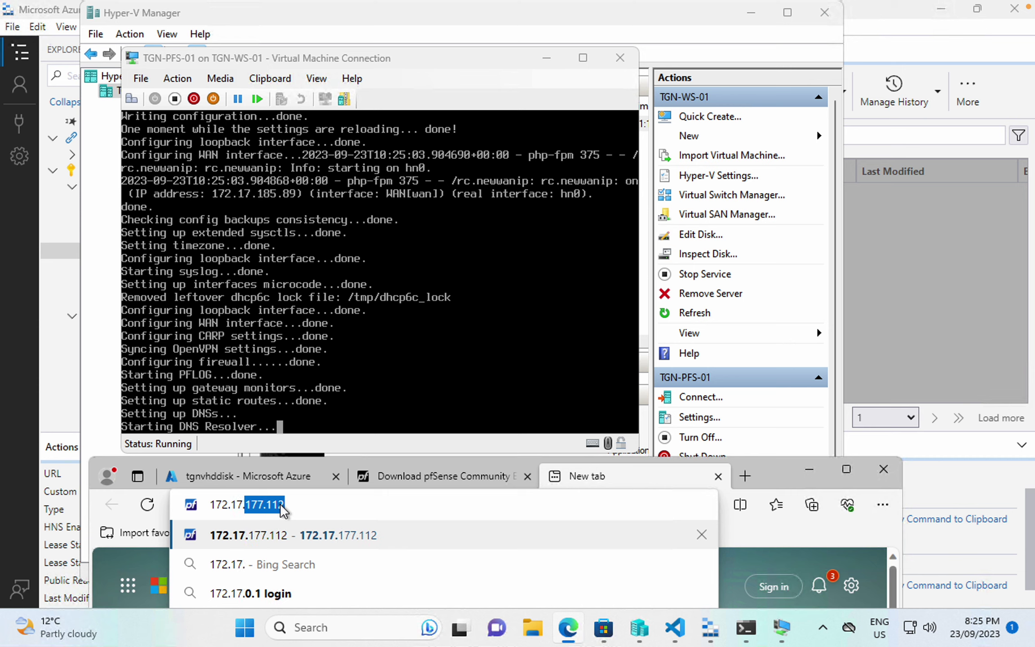
{"action": "type", "text": "185."}
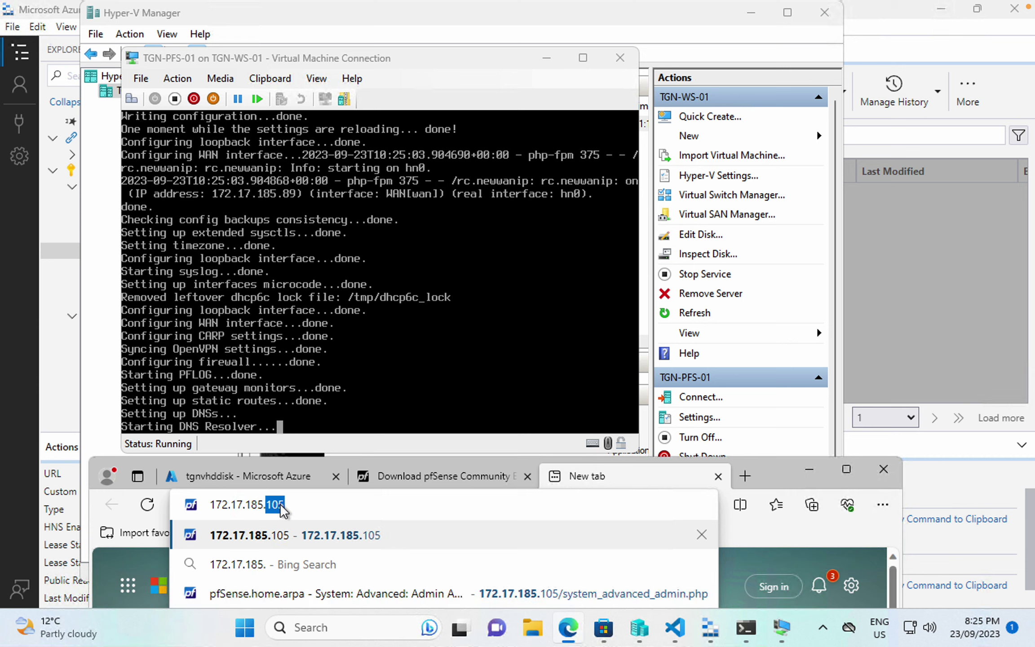
{"action": "type", "text": "89"}
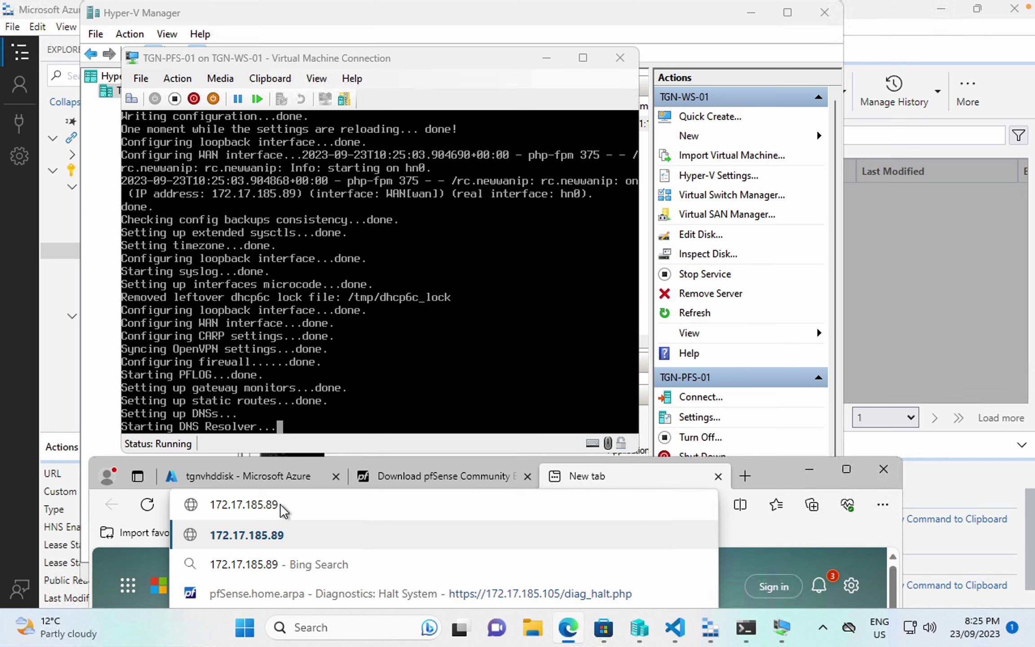
{"action": "double_click", "coordinate": [198, 507]}
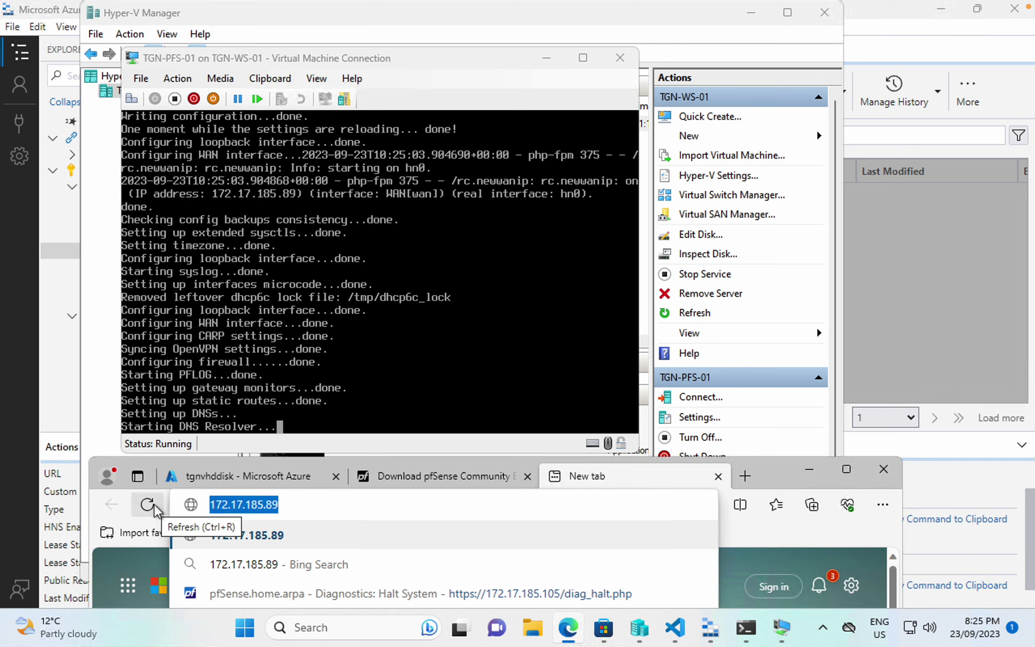
{"action": "left_click", "coordinate": [307, 510]}
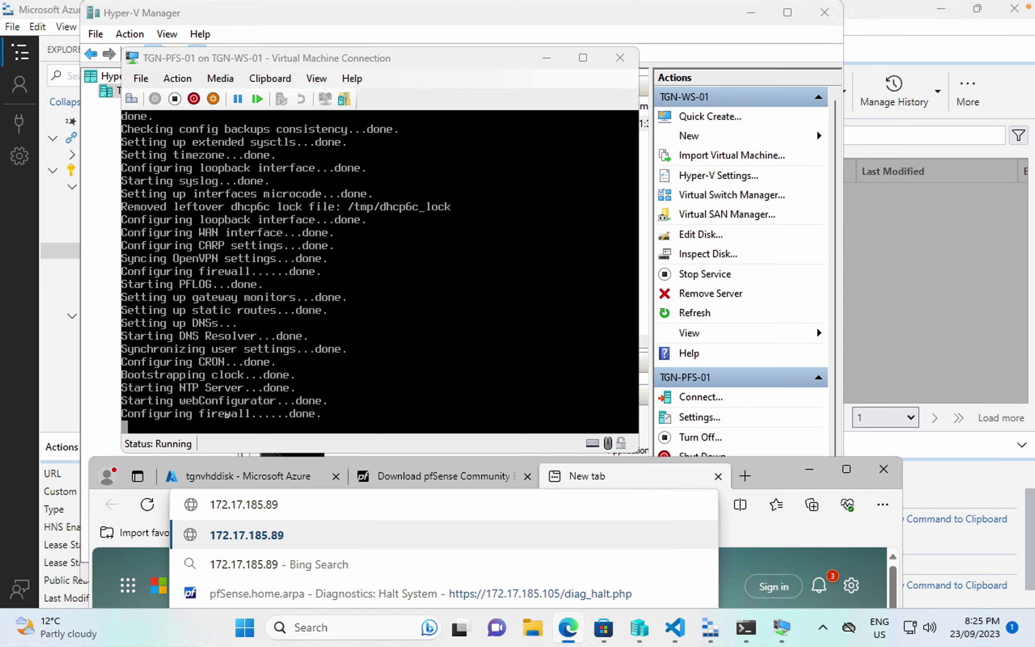
{"action": "key", "text": "Return"}
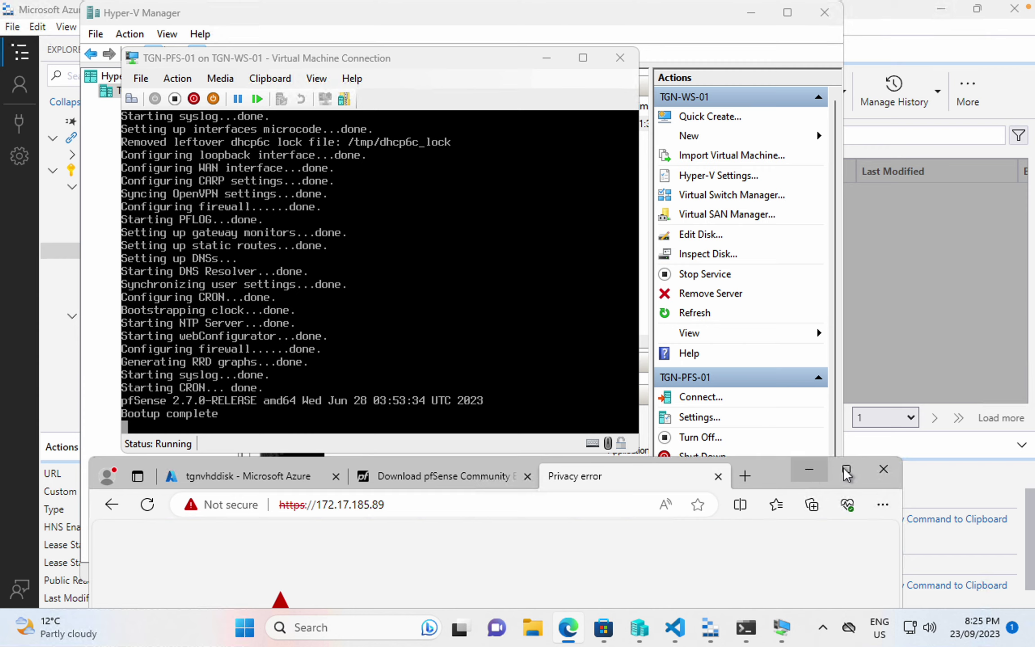
- Maximize Edge and continue past the certificate warning to 172.17.185.89
{"action": "left_click", "coordinate": [845, 469]}
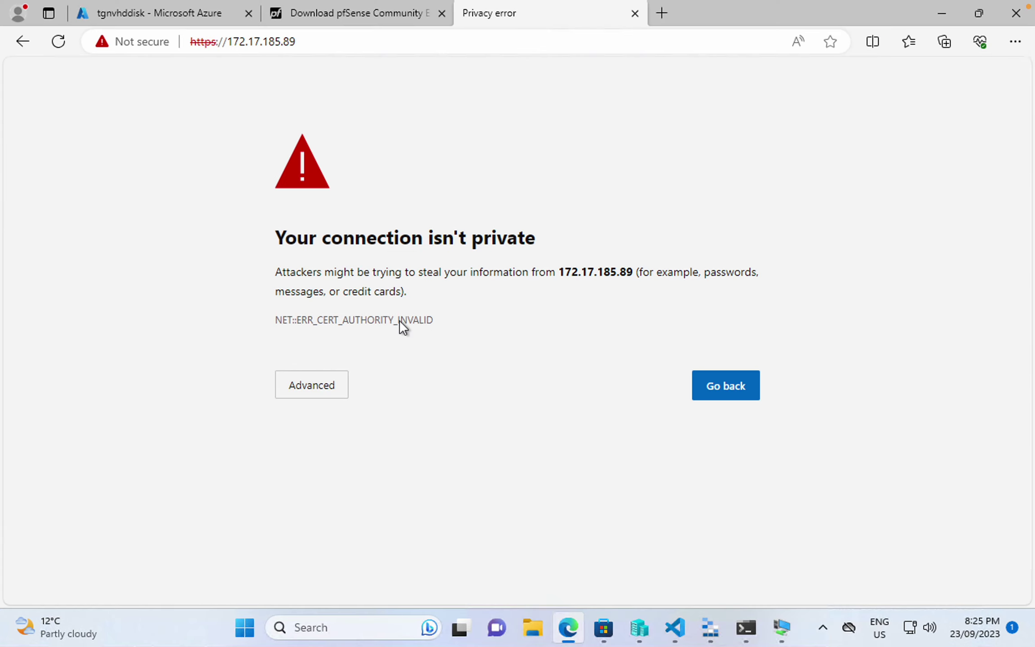
{"action": "left_click", "coordinate": [313, 389]}
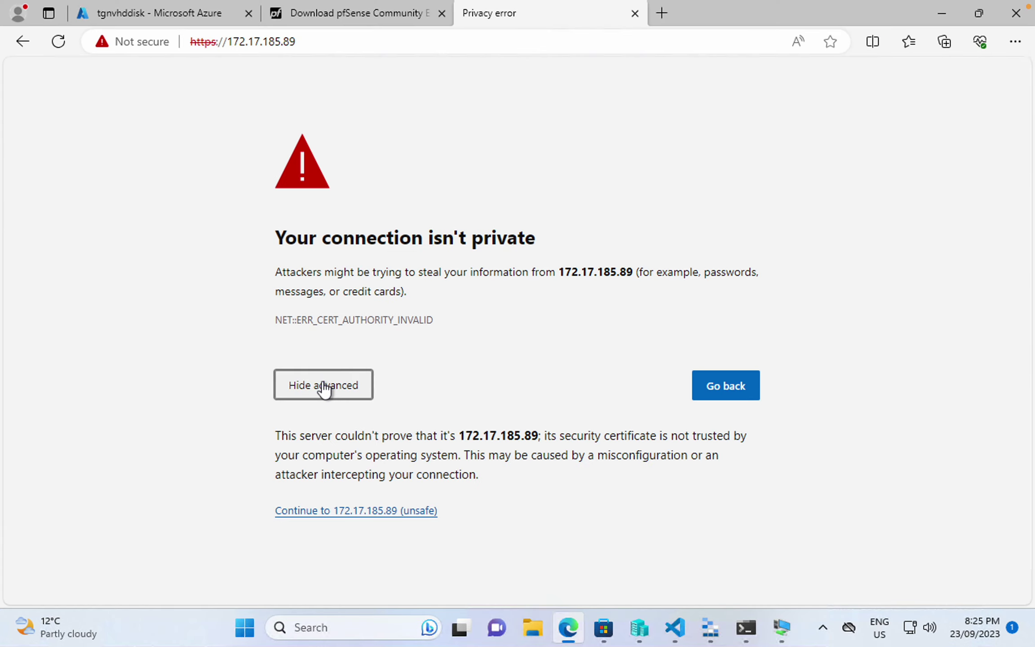
{"action": "left_click", "coordinate": [345, 510]}
- Sign in as admin with the default password and open the admin account's edit page
{"action": "left_click", "coordinate": [459, 304]}
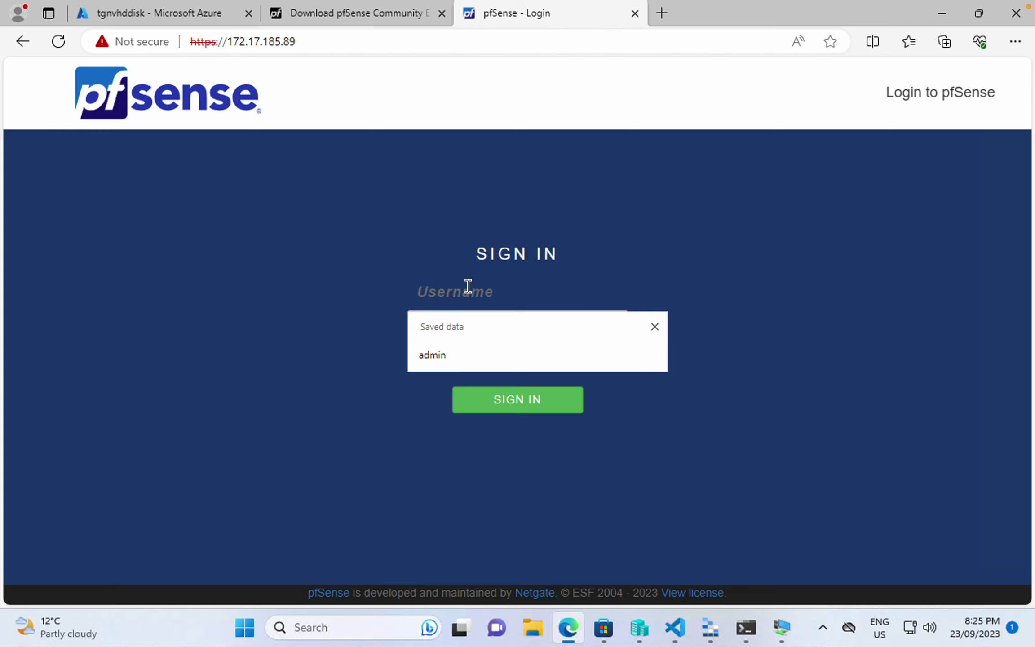
{"action": "type", "text": "admin"}
{"action": "key", "text": "Tab"}
{"action": "type", "text": "p"}
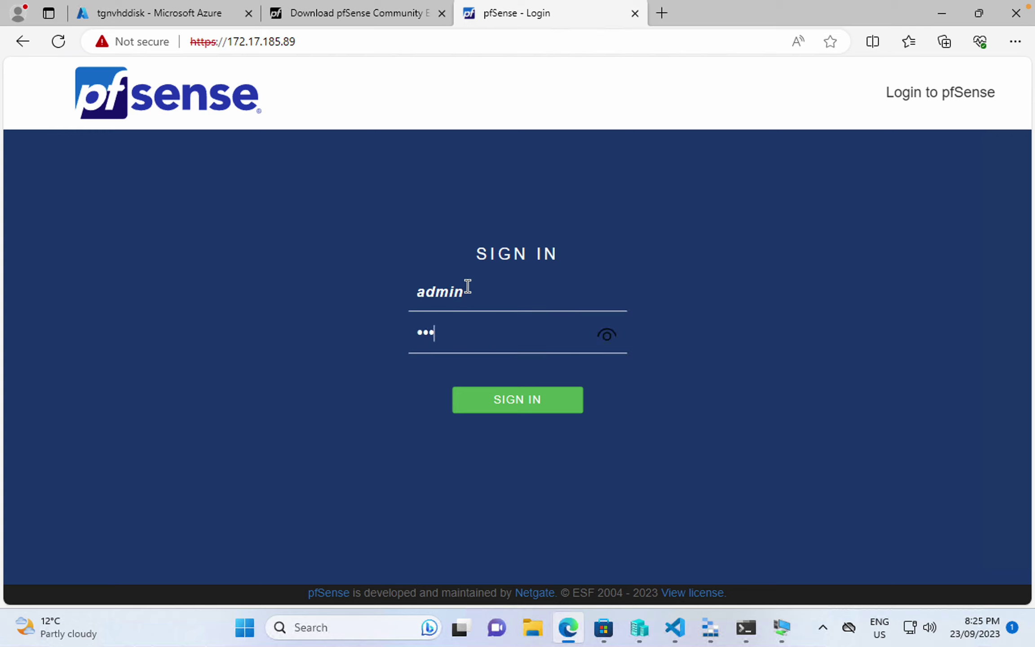
{"action": "left_click", "coordinate": [608, 334]}
{"action": "left_click", "coordinate": [537, 398]}
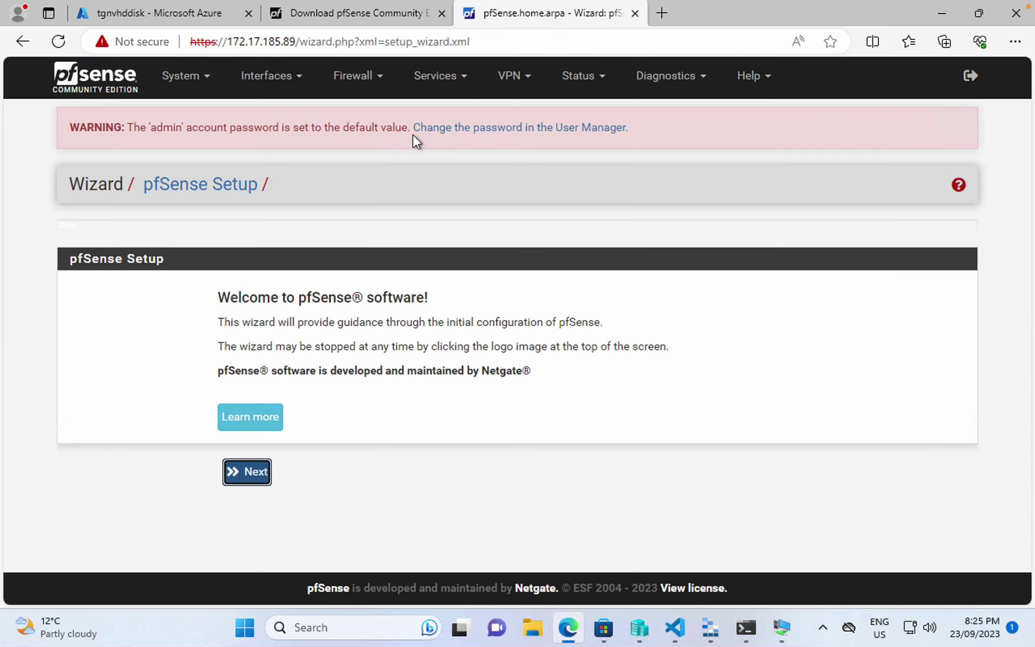
{"action": "left_click", "coordinate": [494, 127]}
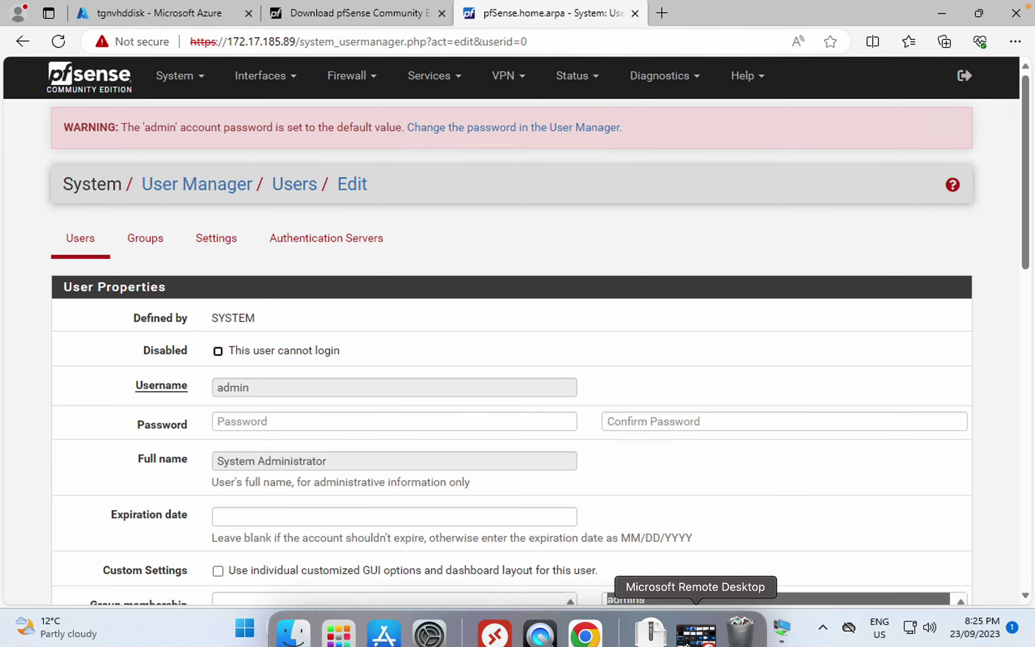
- Copy the stored password from password.txt in VS Code
{"action": "left_click", "coordinate": [675, 627]}
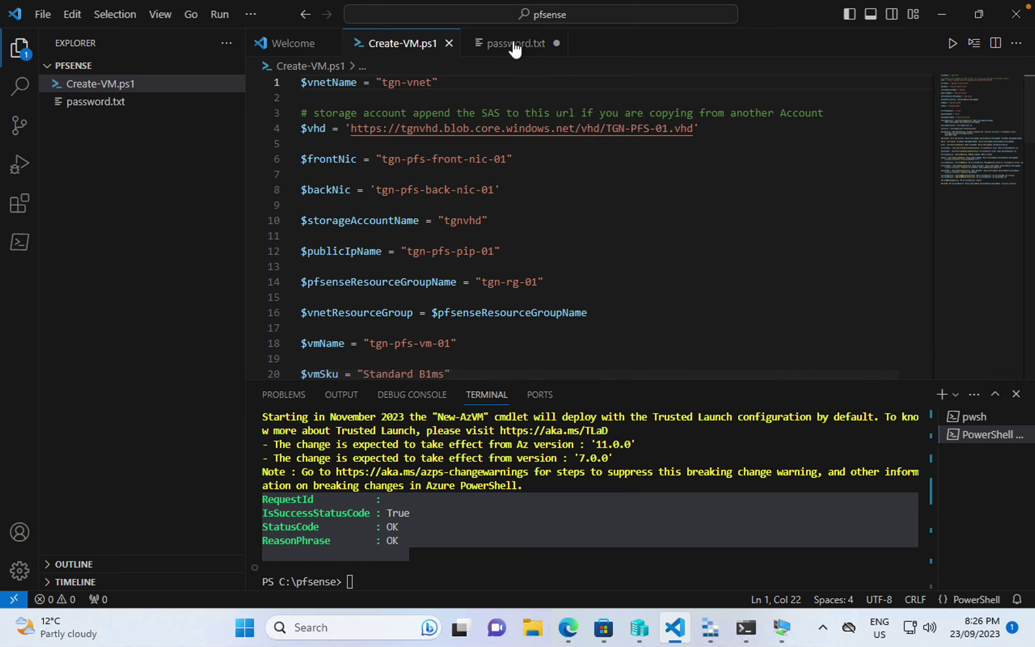
{"action": "left_click", "coordinate": [495, 43]}
{"action": "left_click", "coordinate": [501, 79]}
{"action": "left_click_drag", "start_coordinate": [500, 79], "coordinate": [222, 46]}
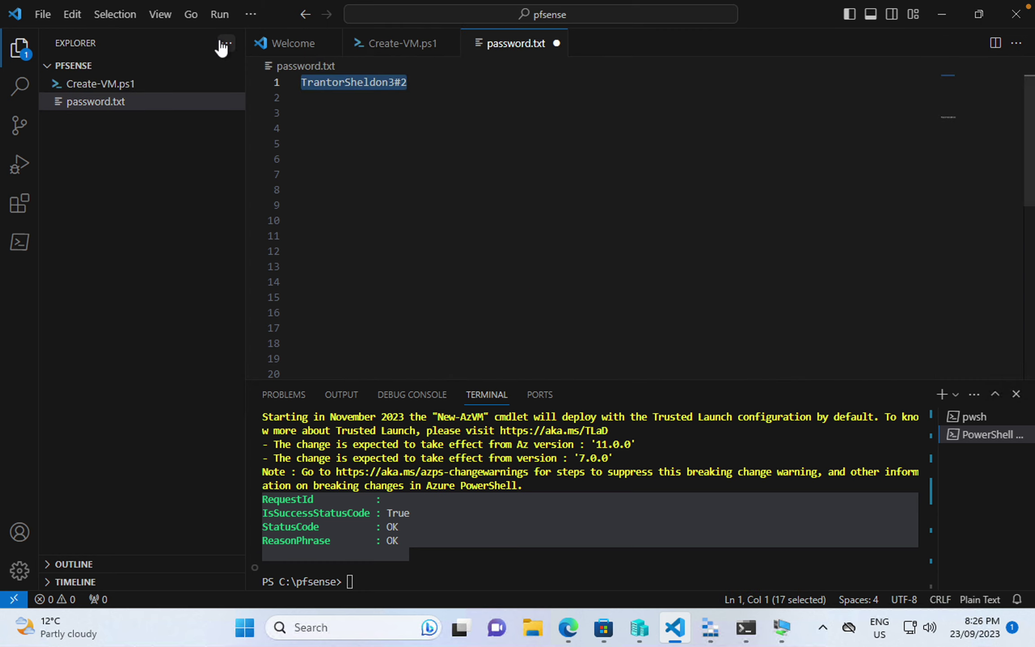
- Paste the copied password into Password and Confirm Password for admin and save
{"action": "left_click", "coordinate": [568, 627]}
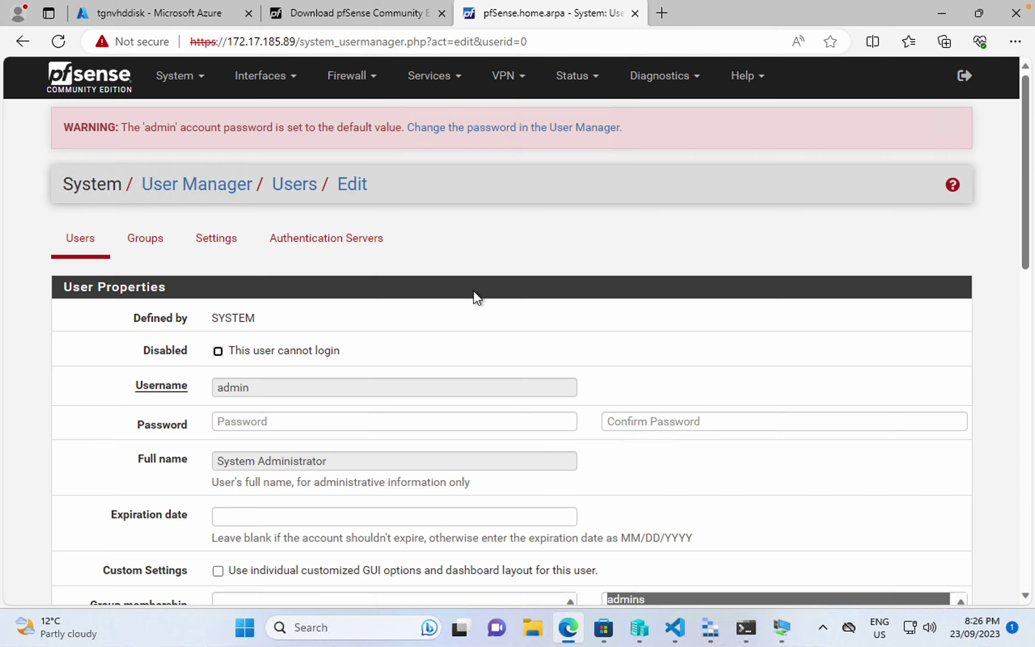
{"action": "left_click", "coordinate": [397, 425]}
{"action": "key", "text": "ctrl+v"}
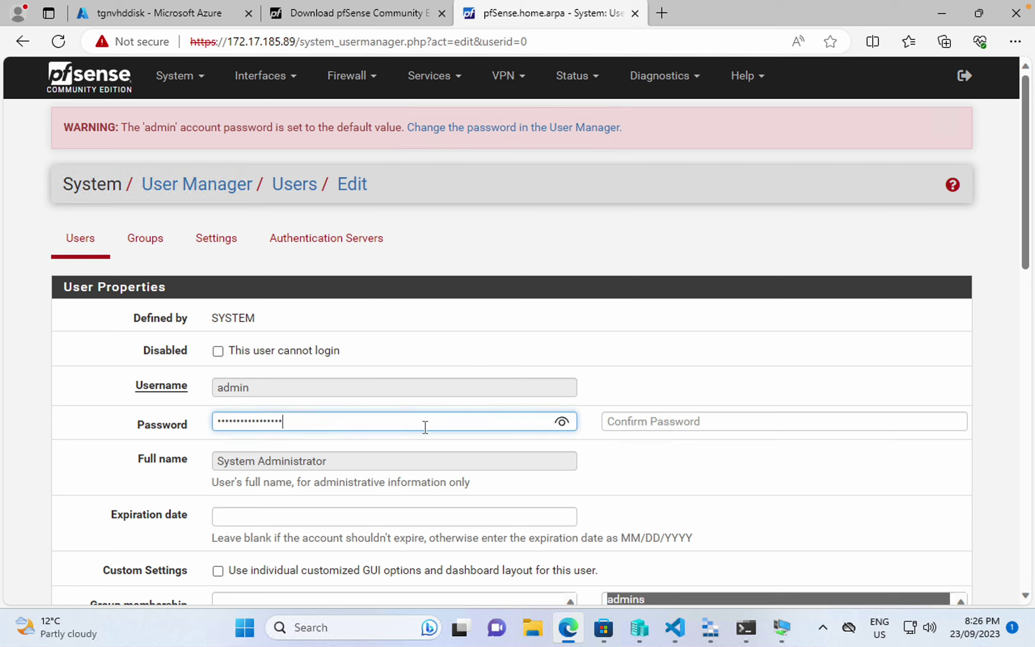
{"action": "left_click", "coordinate": [630, 426]}
{"action": "key", "text": "ctrl+v"}
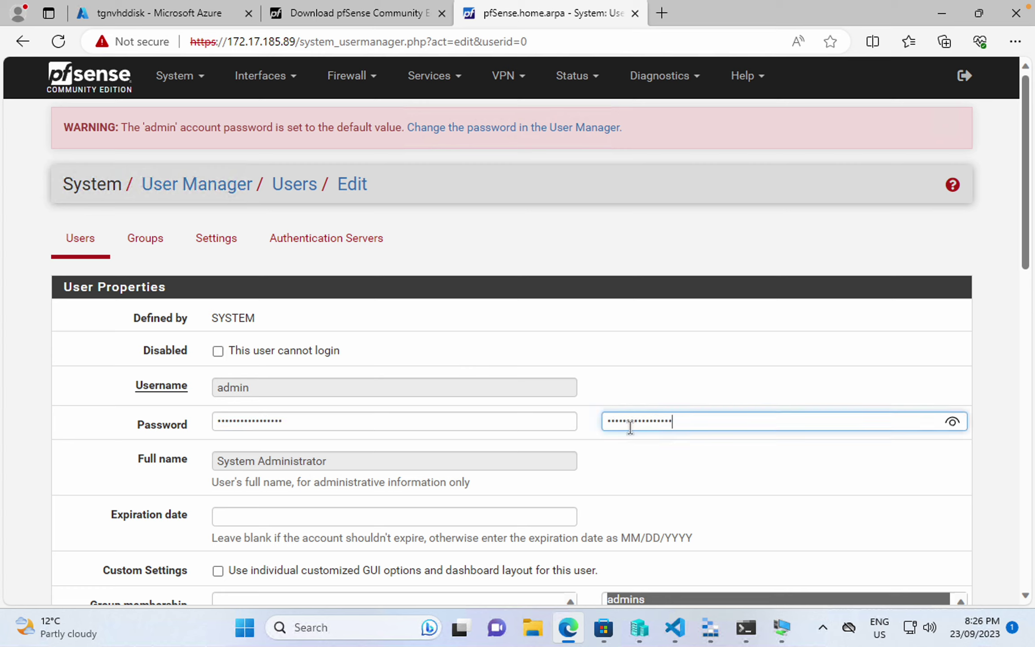
{"action": "left_click", "coordinate": [951, 421]}
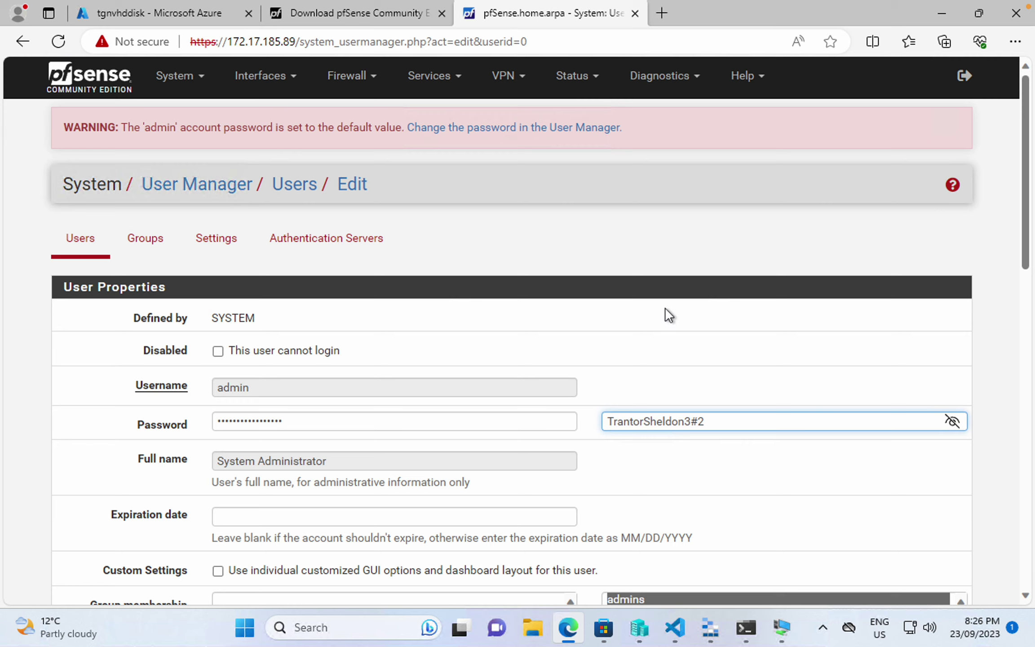
{"action": "scroll", "coordinate": [665, 309], "scroll_direction": "down", "scroll_amount": 10}
{"action": "left_click", "coordinate": [251, 520]}
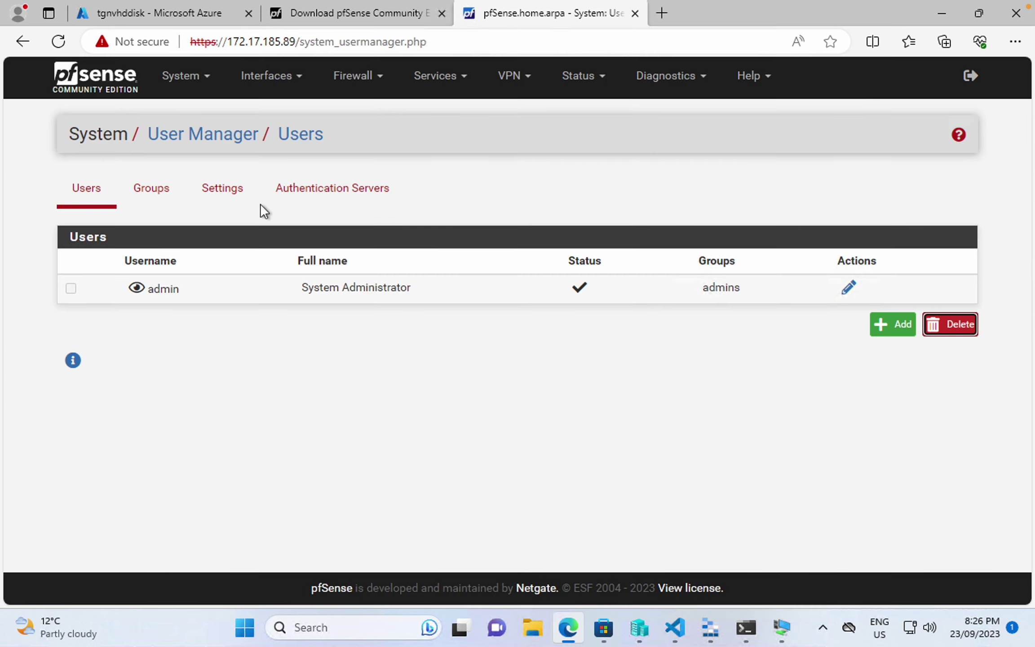
- In System > Advanced > Admin Access, enable Serial Terminal, set Primary Console to Serial Console, and save
{"action": "left_click", "coordinate": [199, 76]}
{"action": "left_click", "coordinate": [201, 110]}
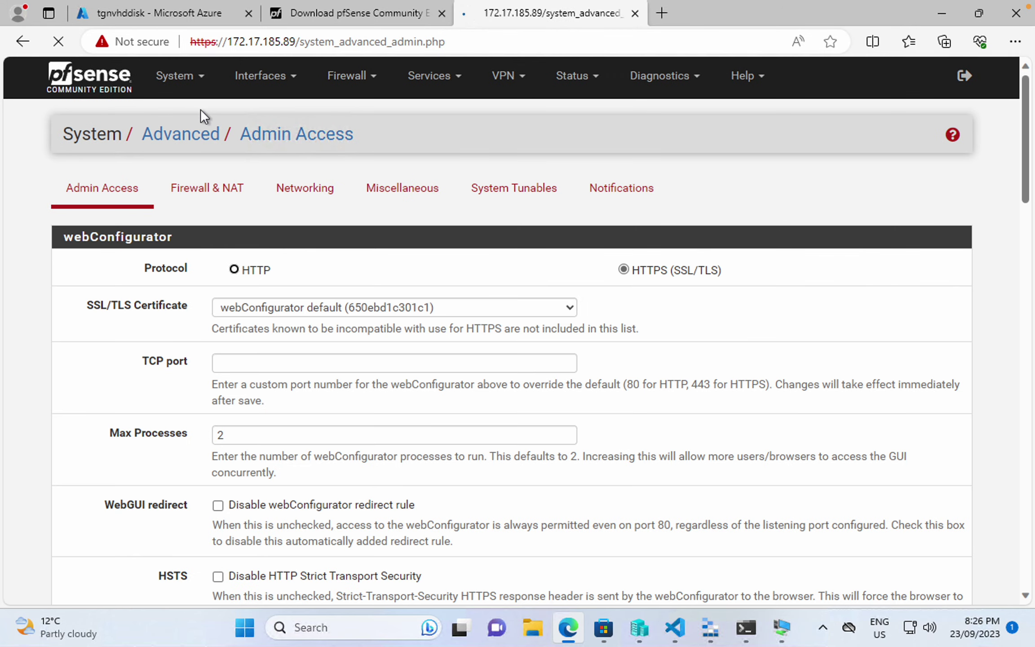
{"action": "scroll", "coordinate": [145, 339], "scroll_direction": "down", "scroll_amount": 15}
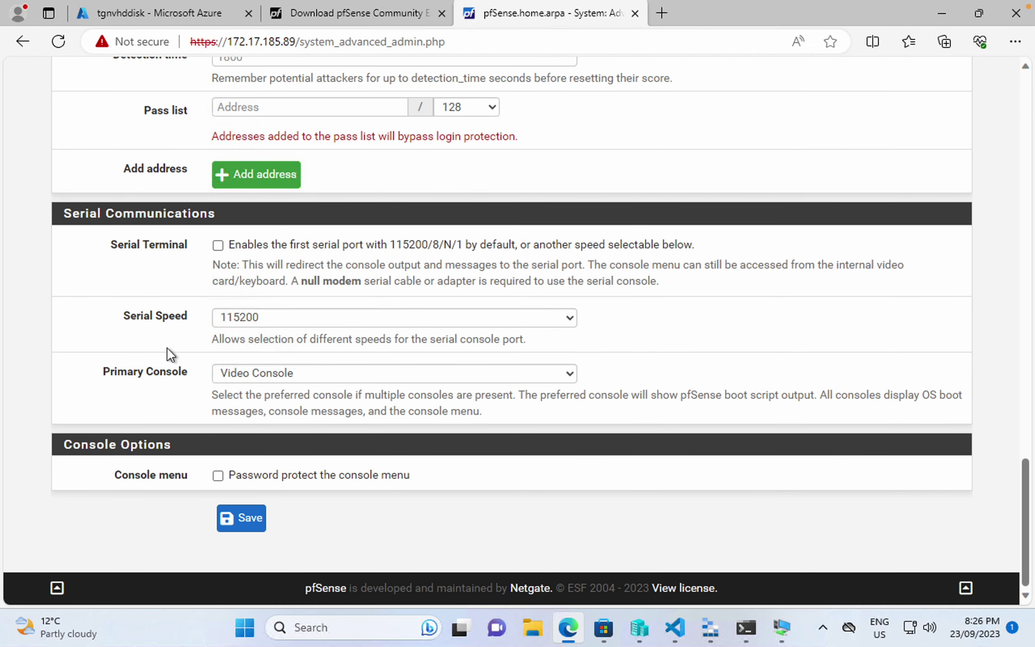
{"action": "left_click", "coordinate": [218, 245]}
{"action": "left_click", "coordinate": [290, 371]}
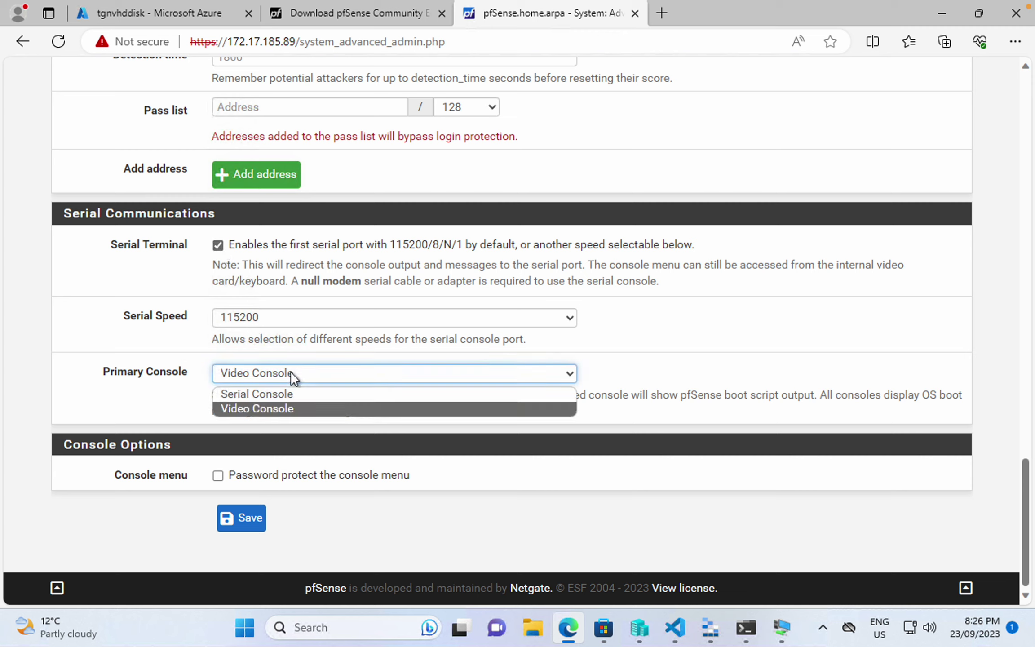
{"action": "left_click", "coordinate": [280, 396]}
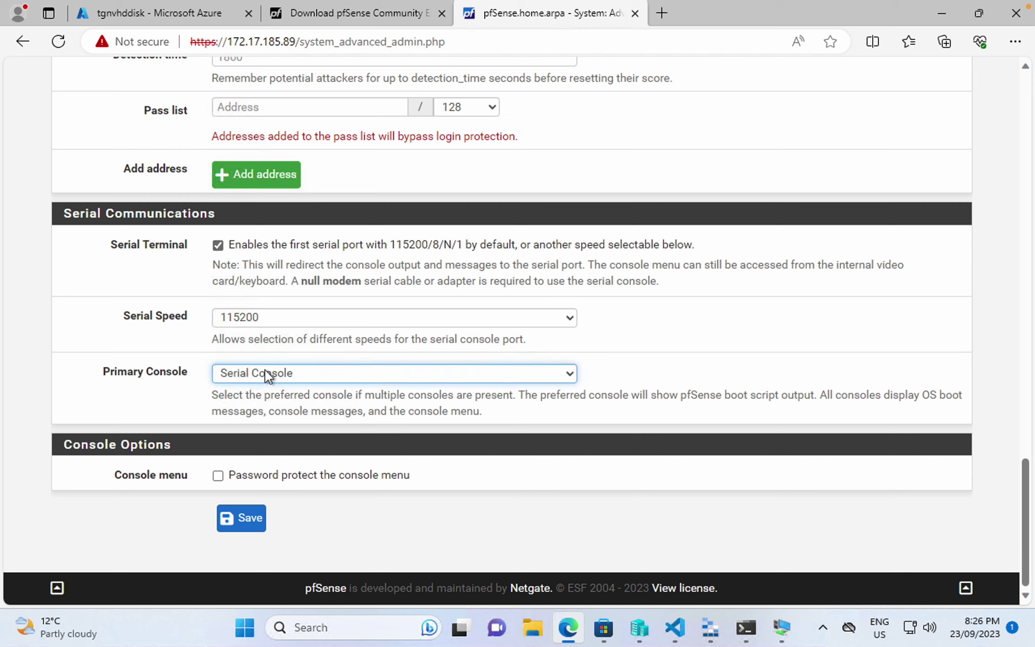
{"action": "left_click", "coordinate": [256, 520]}
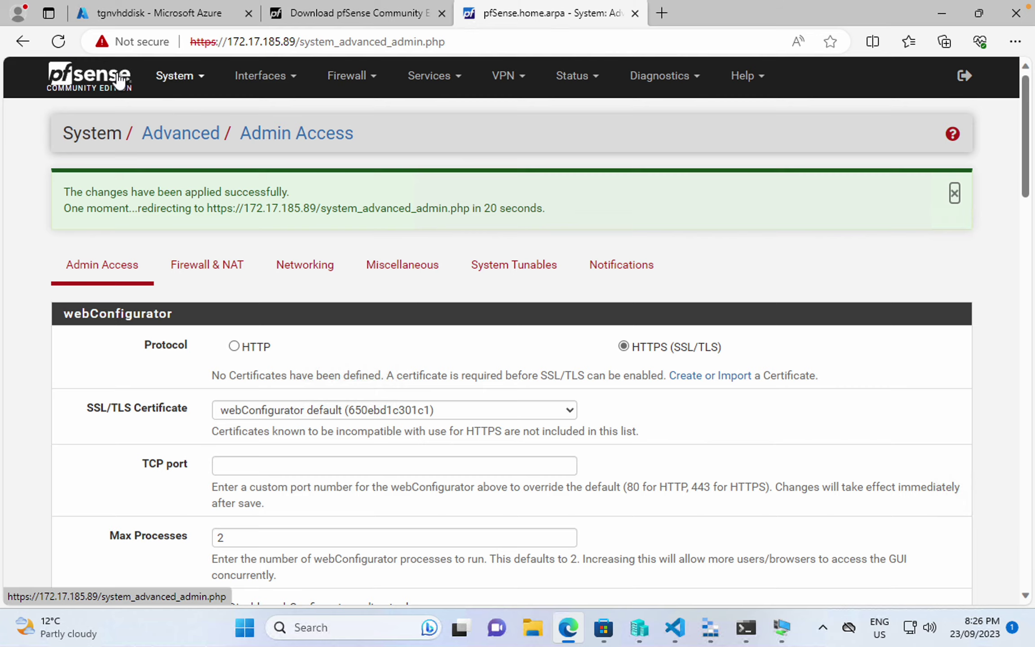
- Reopen Admin Access settings to verify the serial console changes were saved
{"action": "left_click", "coordinate": [170, 74]}
{"action": "left_click", "coordinate": [185, 109]}
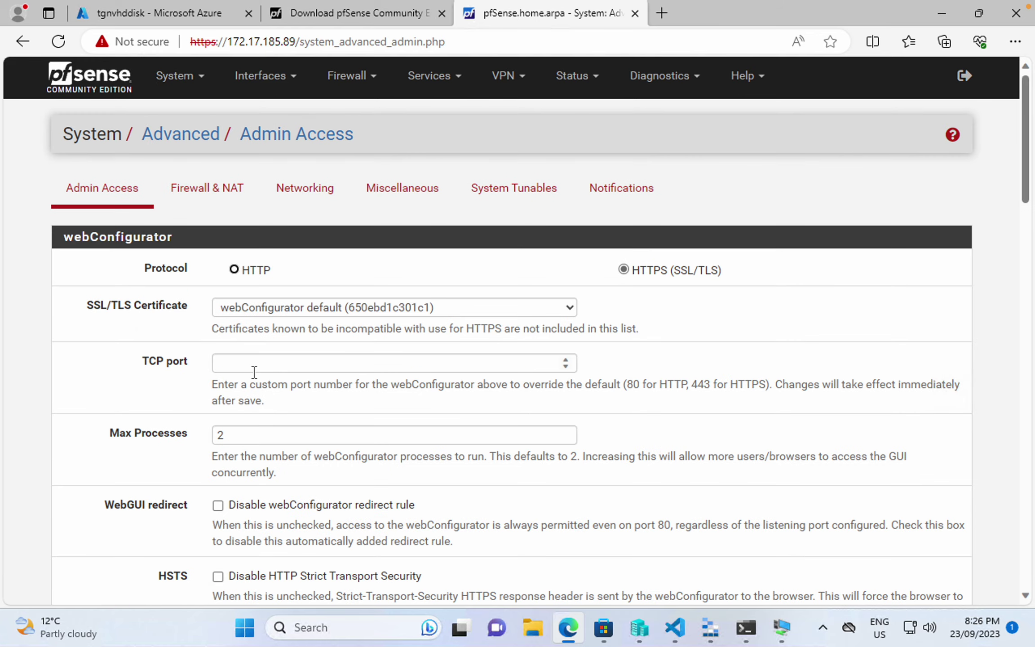
{"action": "scroll", "coordinate": [251, 372], "scroll_direction": "down", "scroll_amount": 20}
{"action": "scroll", "coordinate": [253, 372], "scroll_direction": "up", "scroll_amount": 12}
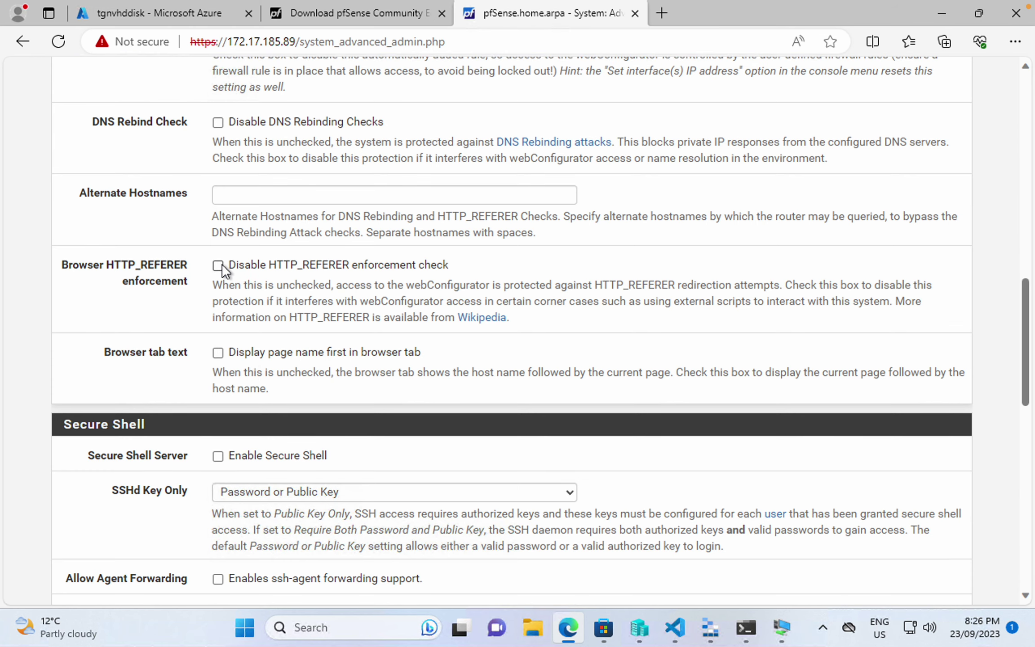
{"action": "scroll", "coordinate": [223, 262], "scroll_direction": "up", "scroll_amount": 10}
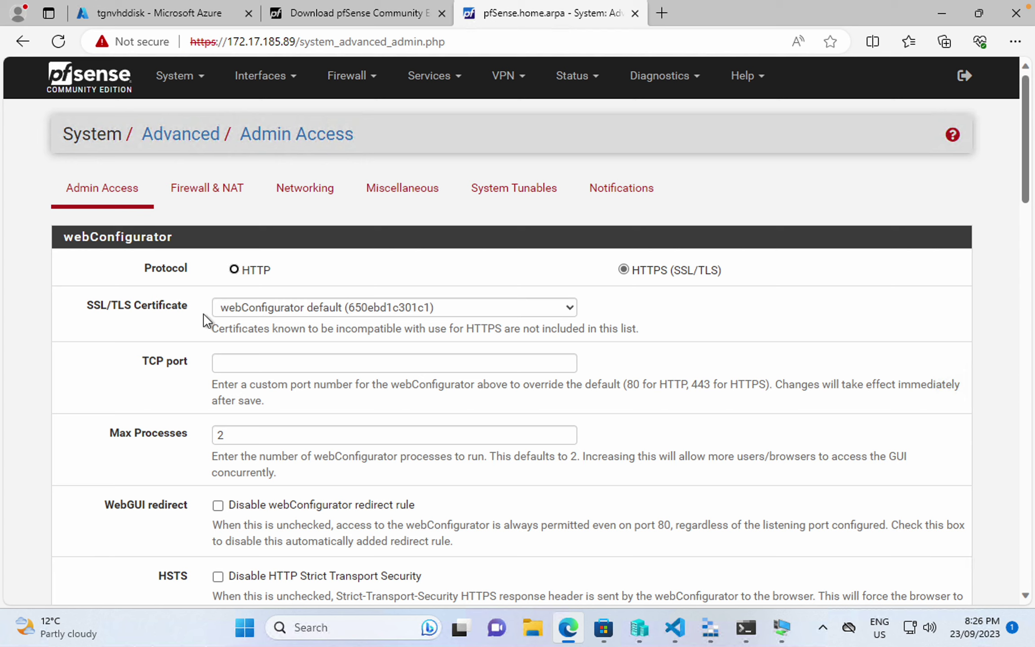
- Halt and power off pfSense from Diagnostics > Halt System, confirming with OK
{"action": "left_click", "coordinate": [668, 77]}
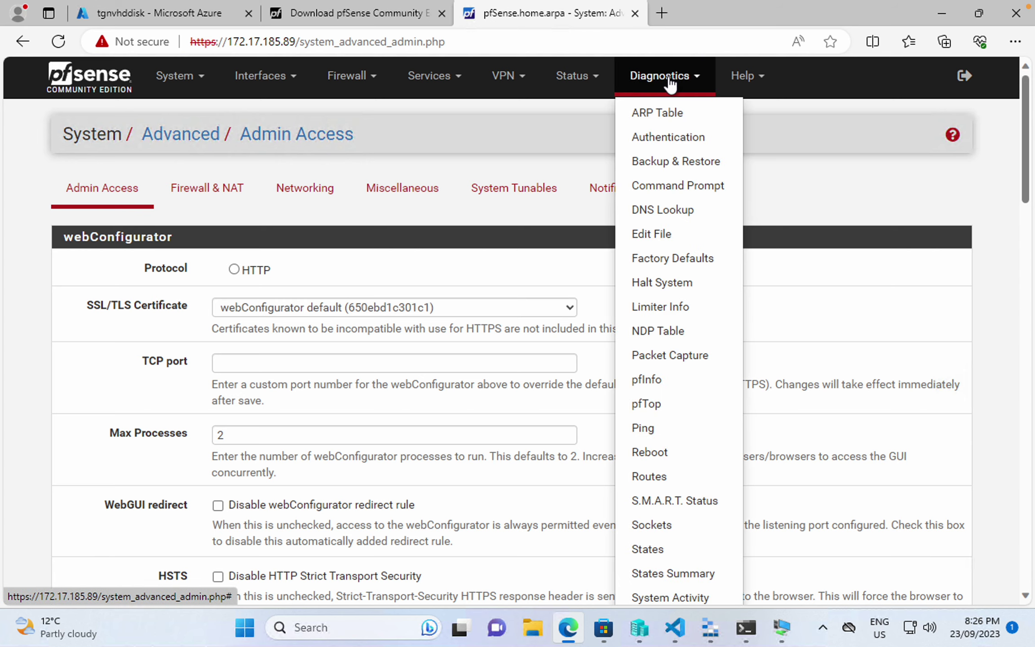
{"action": "left_click", "coordinate": [686, 286]}
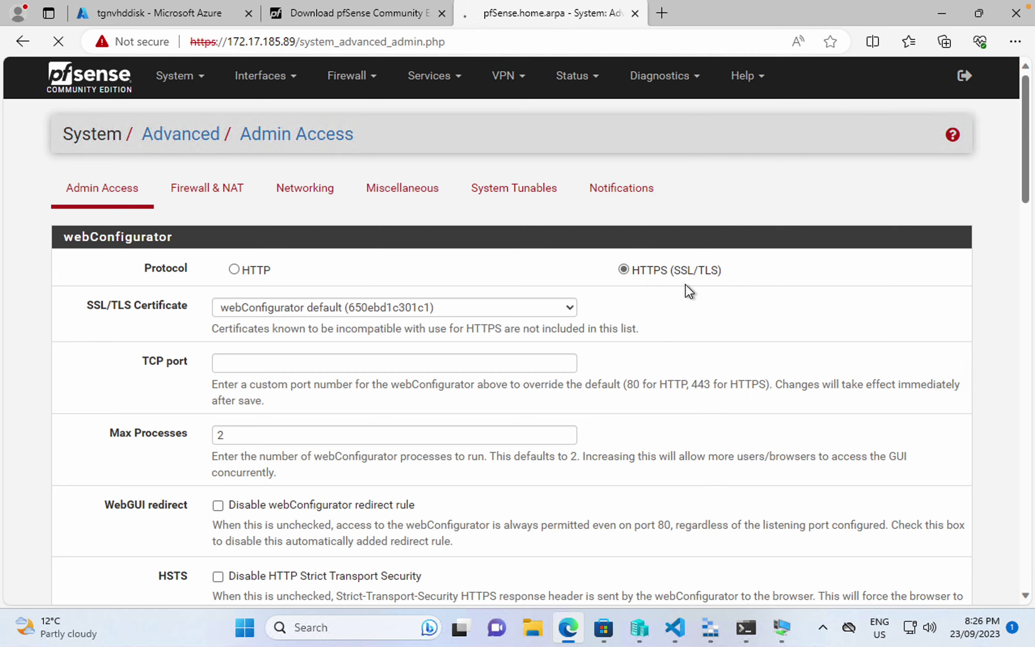
{"action": "left_click", "coordinate": [90, 236]}
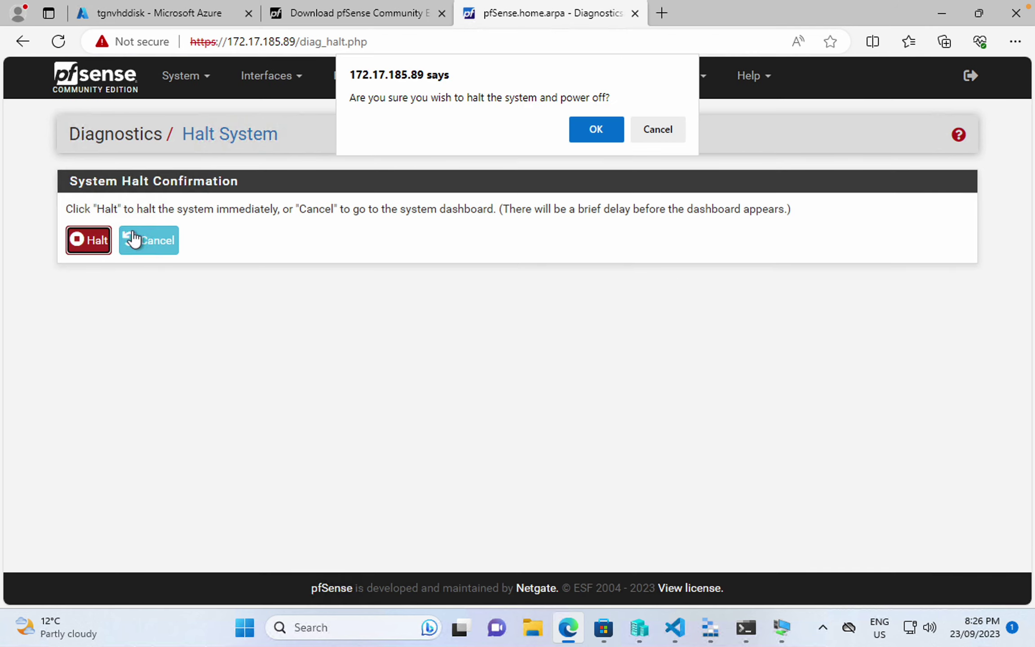
{"action": "left_click", "coordinate": [579, 131]}
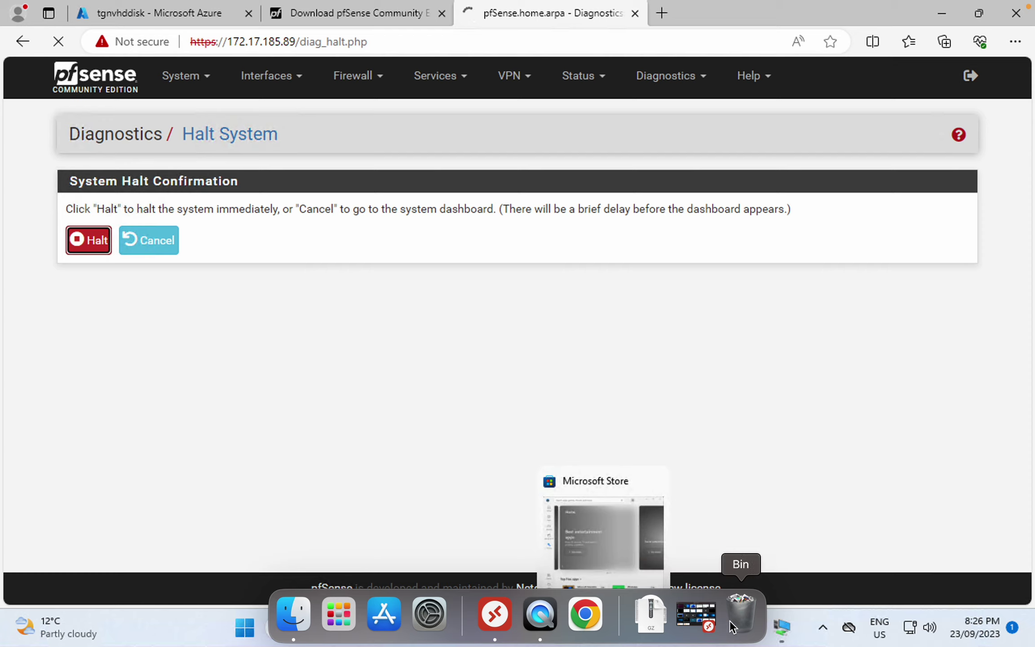
- Switch to Hyper-V Manager and open TGN-PFS-01's console to watch the shutdown
{"action": "left_click", "coordinate": [639, 628]}
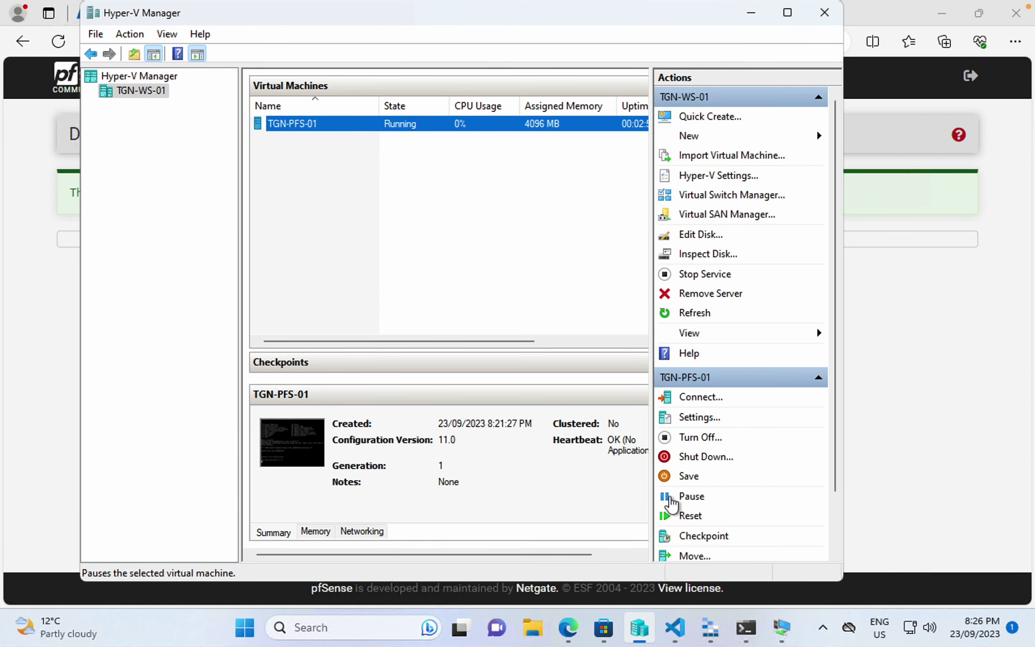
{"action": "left_click", "coordinate": [782, 627]}
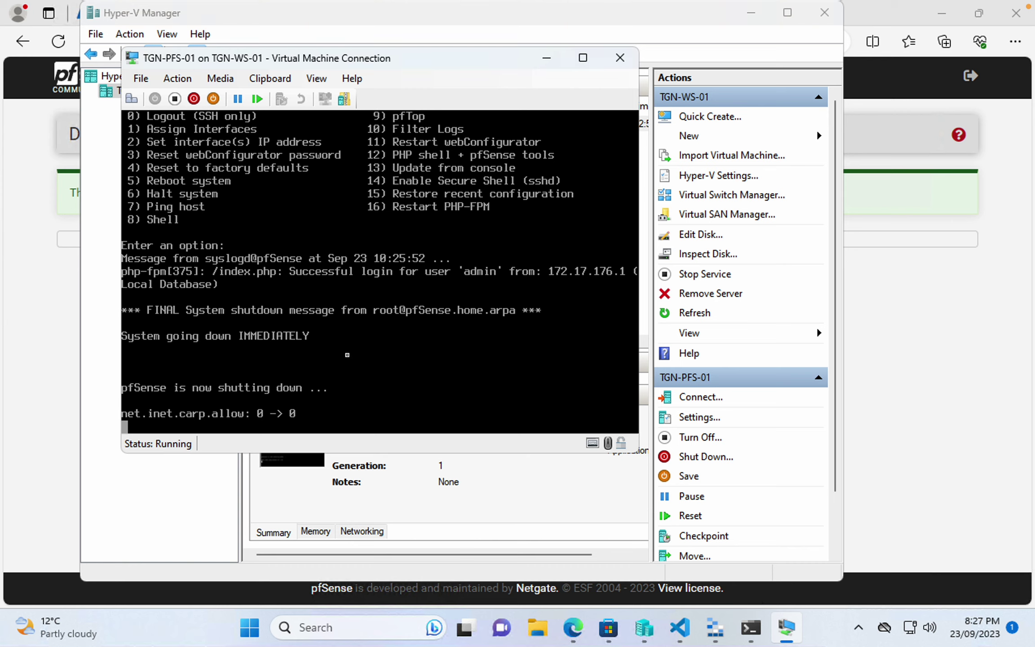
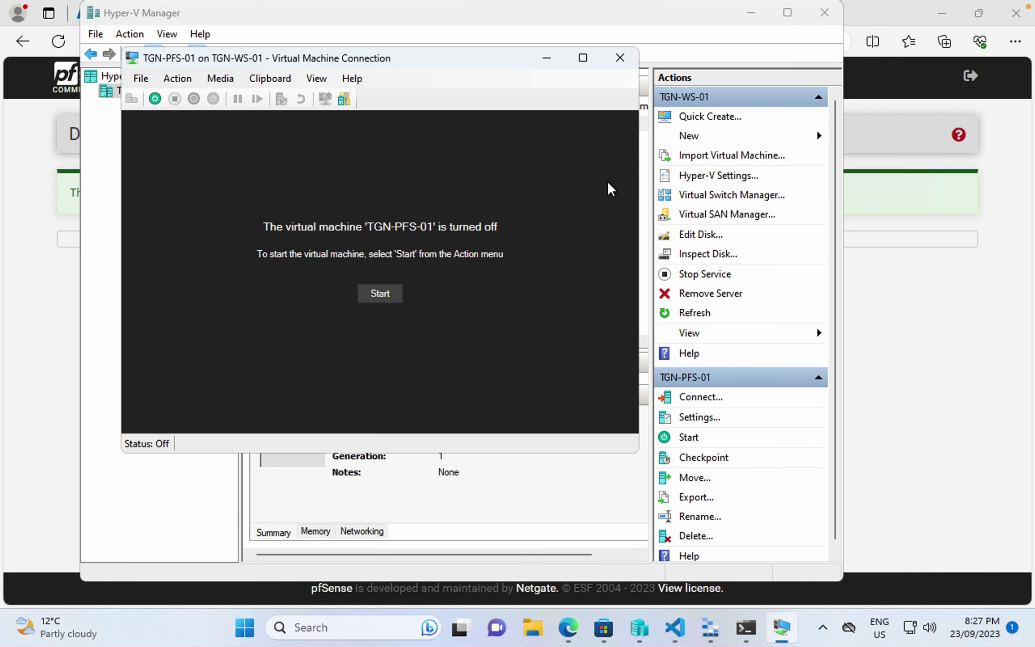
- Close the TGN-PFS-01 connection window and check the disk location in its Edit Disk wizard
{"action": "left_click", "coordinate": [624, 64]}
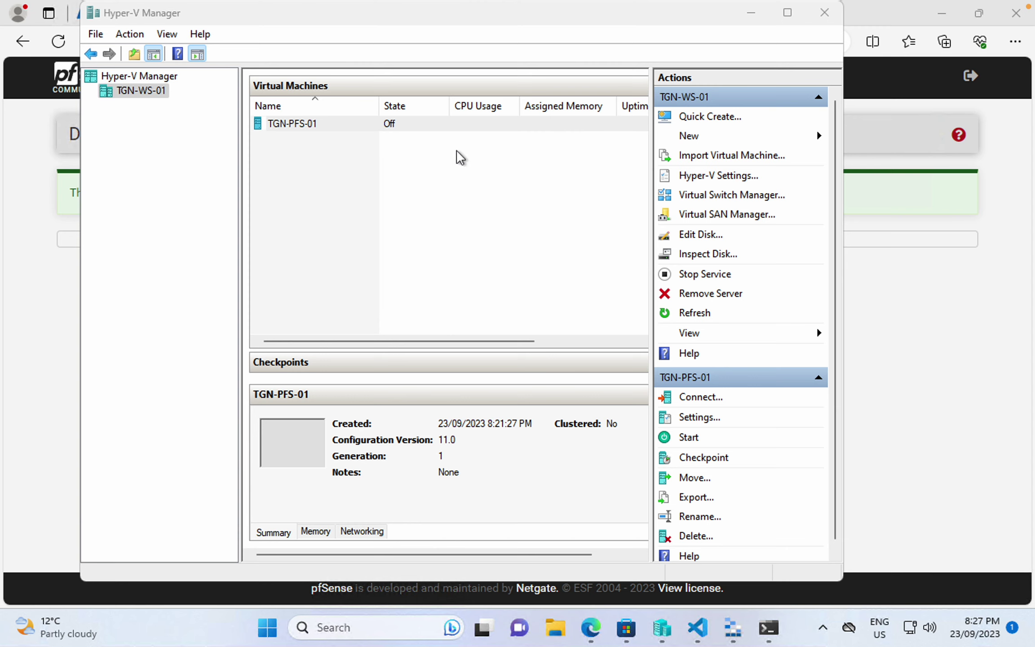
{"action": "left_click", "coordinate": [330, 126]}
{"action": "left_click", "coordinate": [710, 243]}
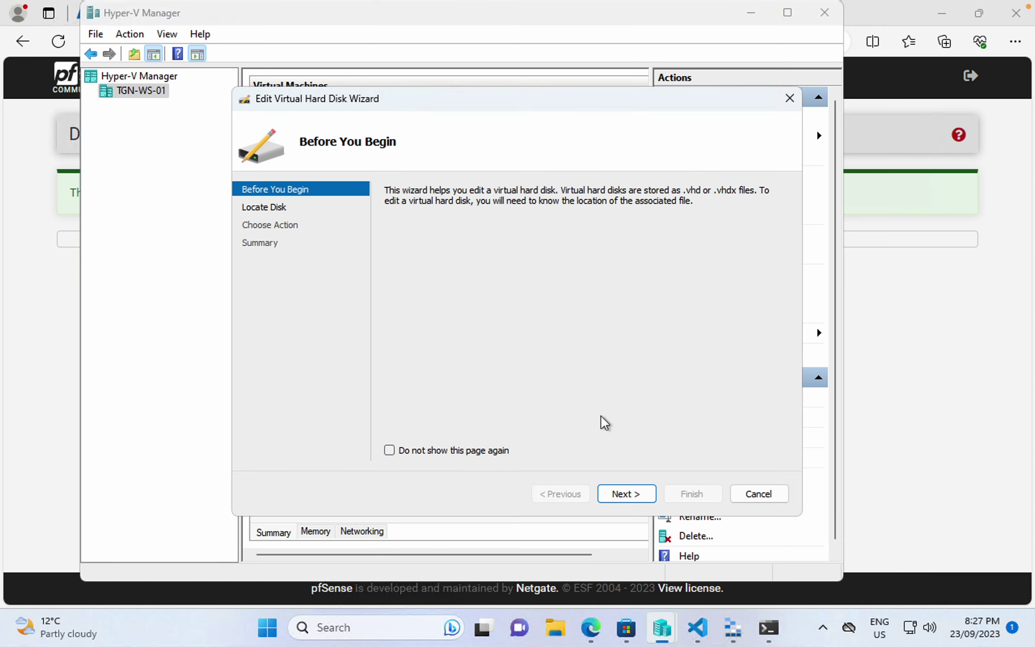
{"action": "left_click", "coordinate": [633, 496]}
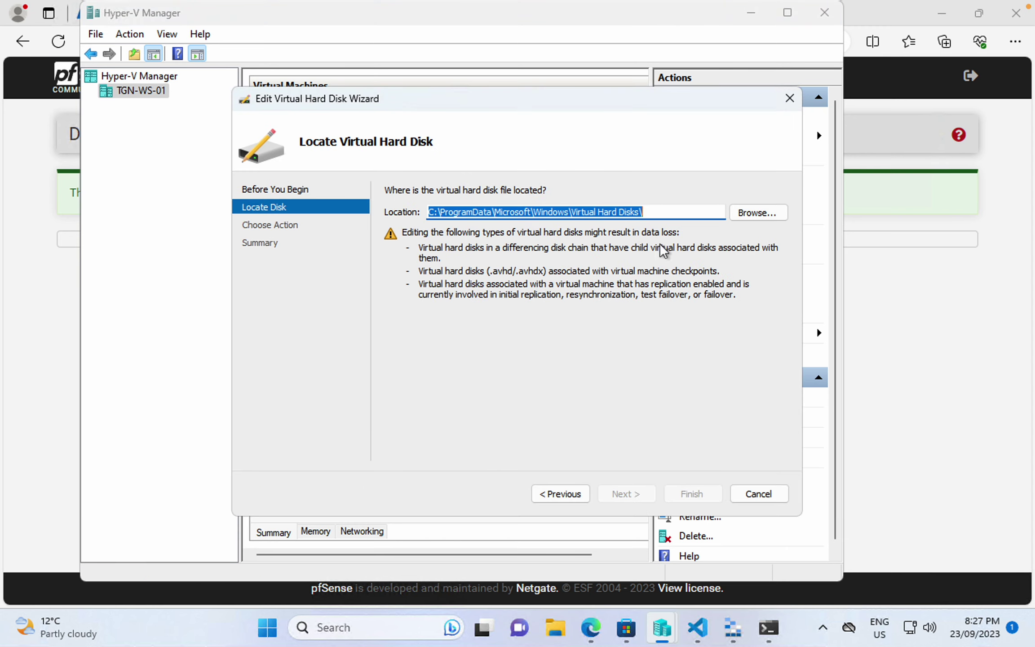
{"action": "left_click", "coordinate": [759, 493]}
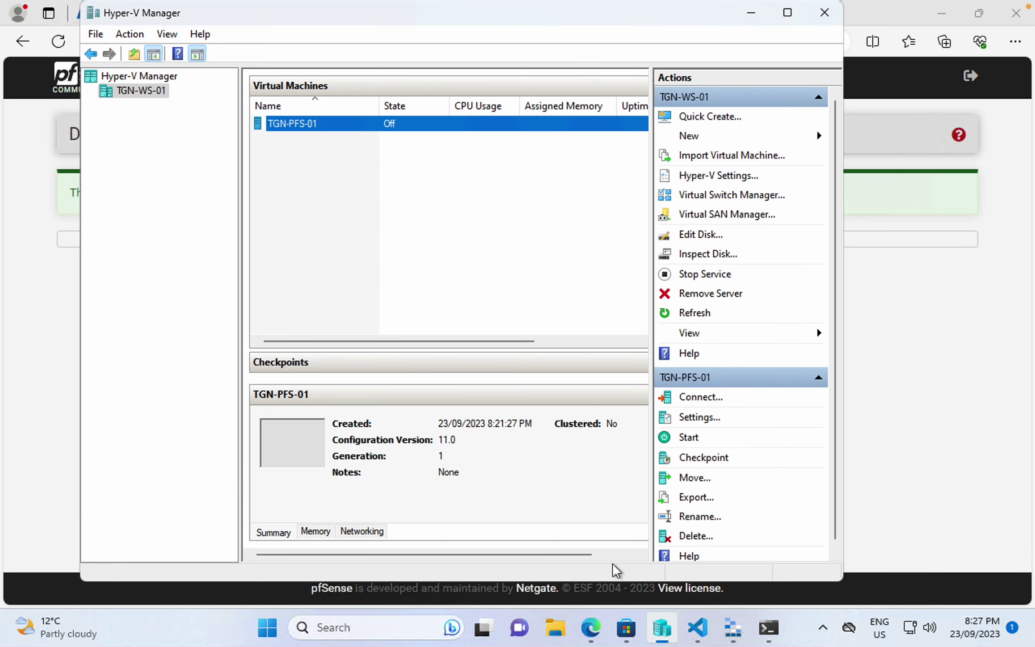
- Open File Explorer and go to Home
{"action": "key", "text": "super+e"}
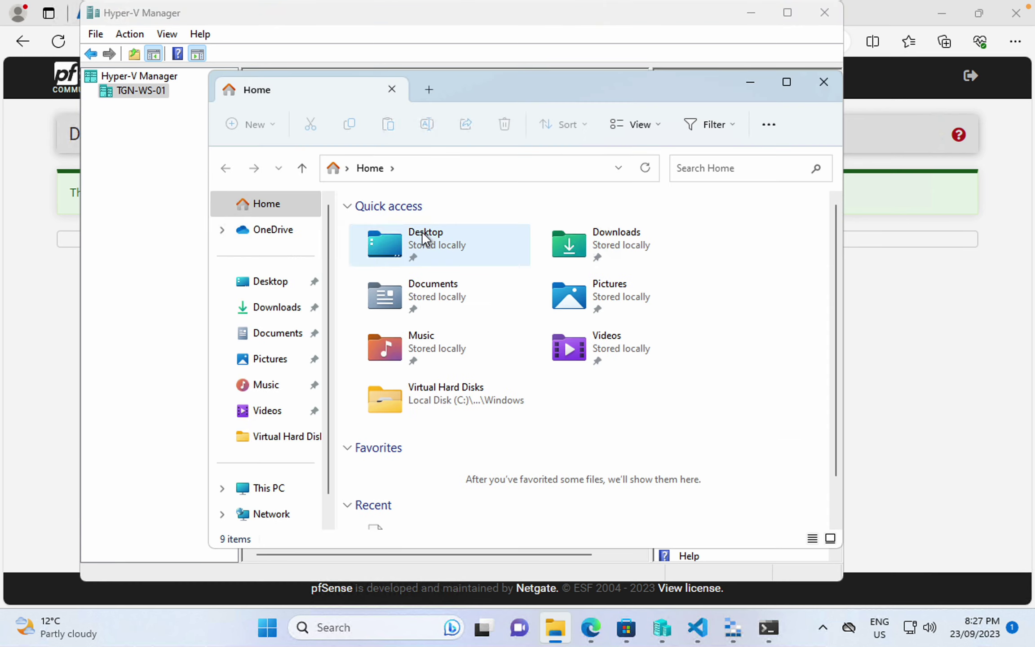
{"action": "left_click", "coordinate": [431, 171]}
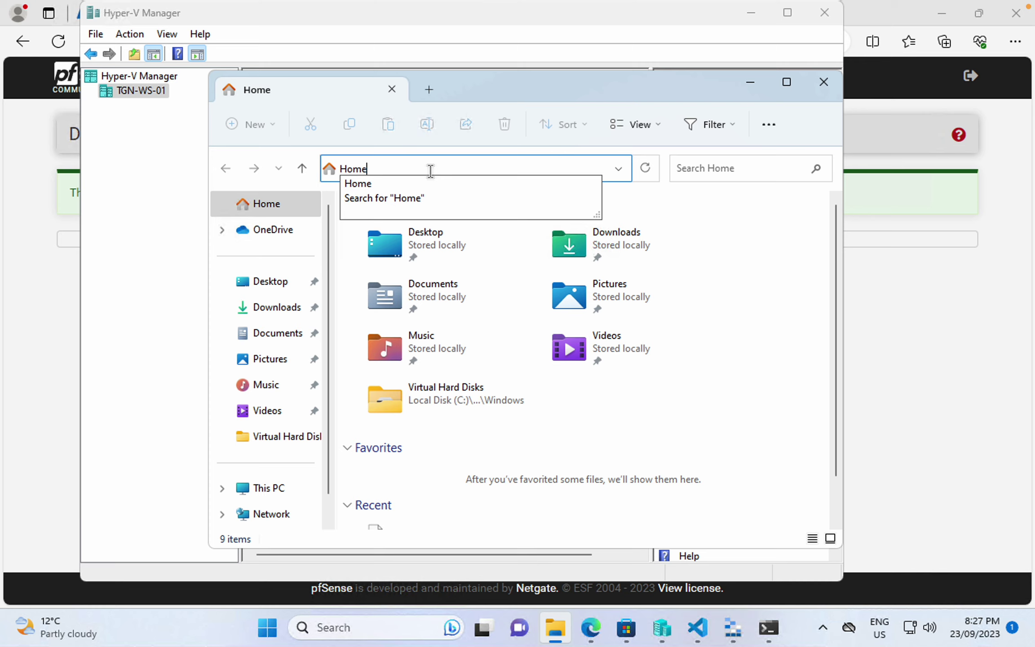
{"action": "type", "text": "Home"}
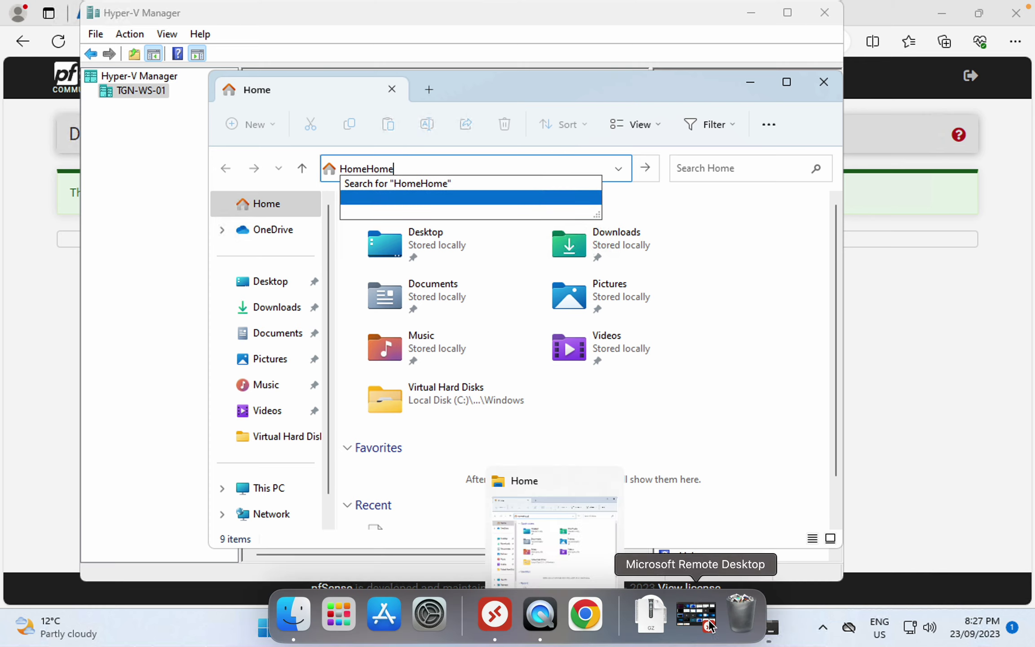
{"action": "left_click", "coordinate": [802, 644]}
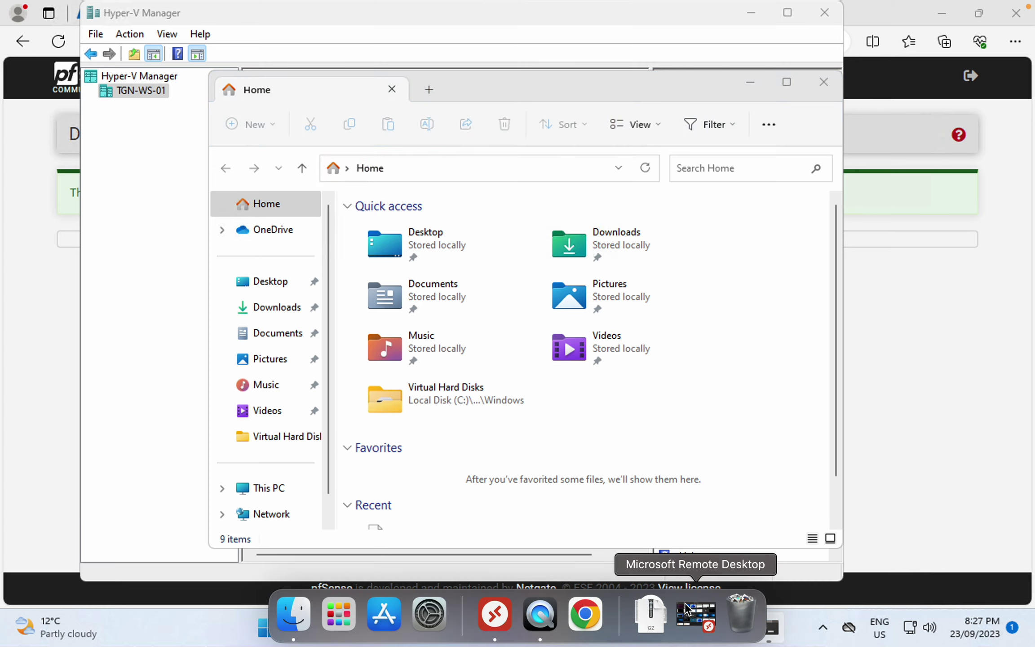
- Rerun Edit Disk for TGN-PFS-01 to copy the virtual hard disks location path
{"action": "left_click", "coordinate": [657, 629]}
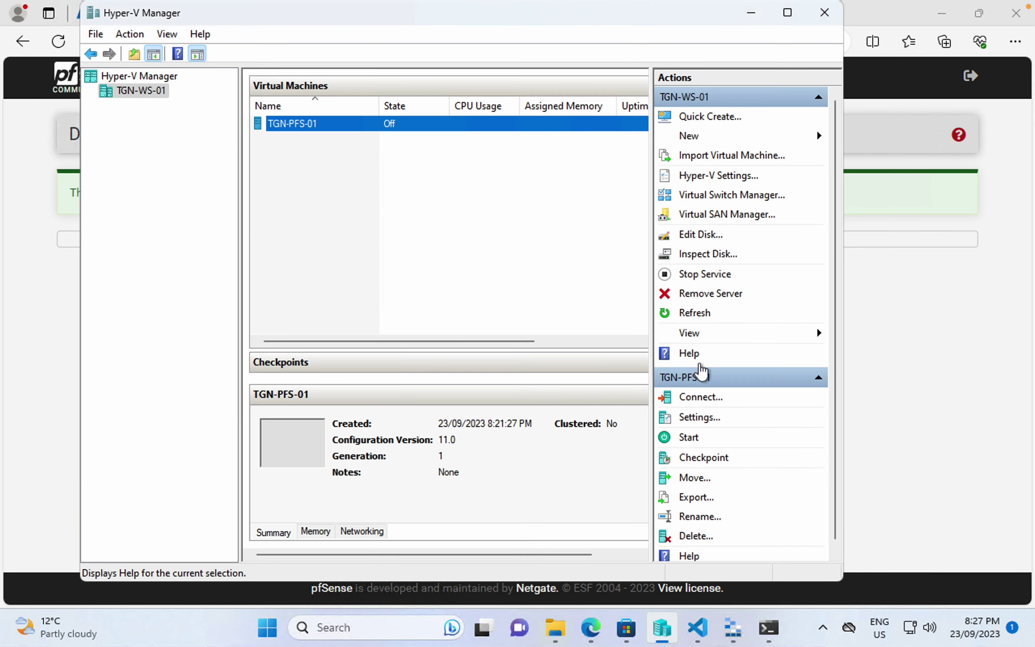
{"action": "left_click", "coordinate": [699, 241]}
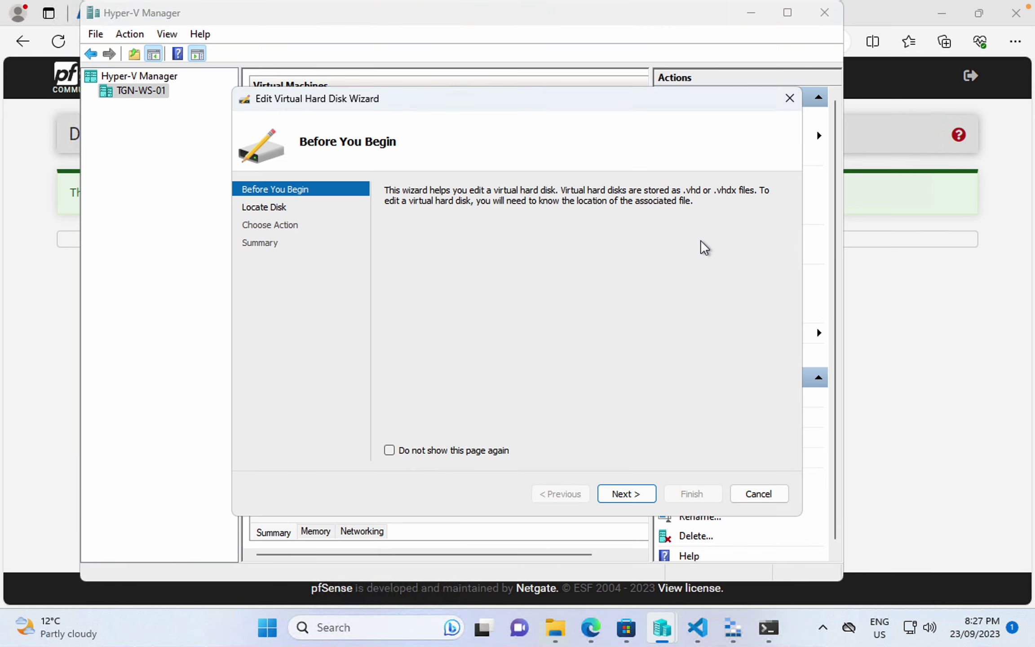
{"action": "left_click", "coordinate": [627, 494]}
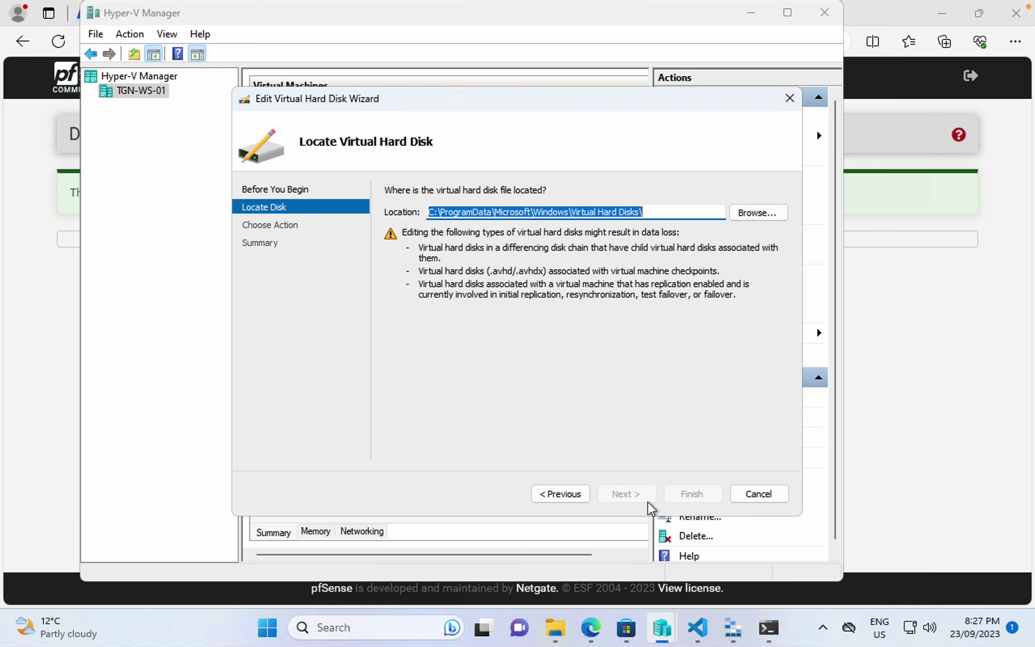
{"action": "left_click", "coordinate": [760, 494]}
{"action": "left_click", "coordinate": [556, 628]}
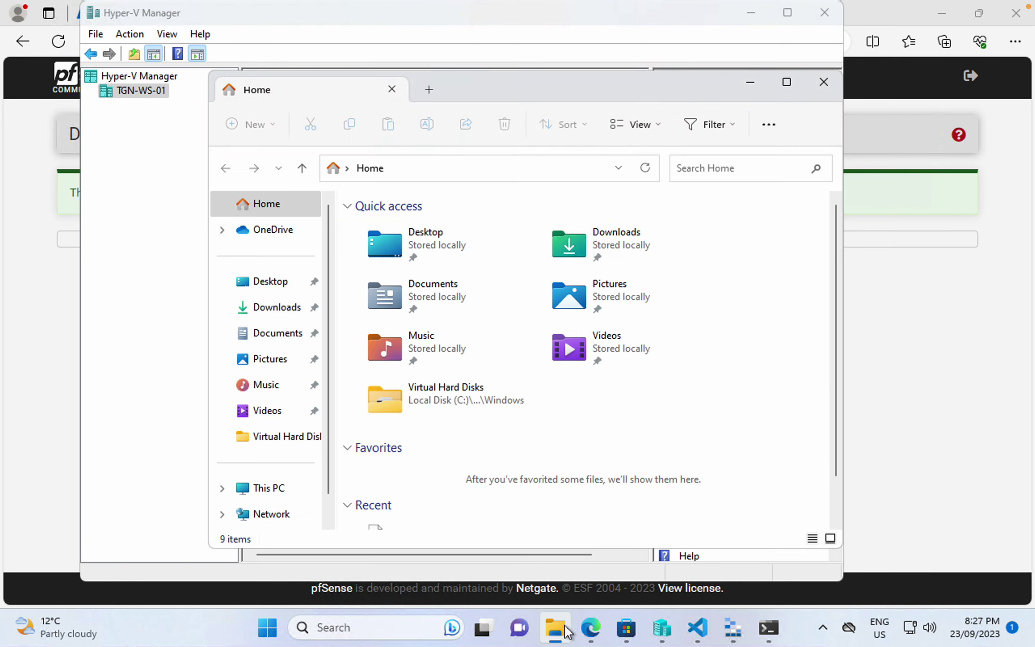
- Navigate File Explorer to the pasted Virtual Hard Disks folder path
{"action": "left_click", "coordinate": [481, 170]}
{"action": "type", "text": "C:\\ProgramData\\Microsoft\\Windows\\Virtual Hard Disks"}
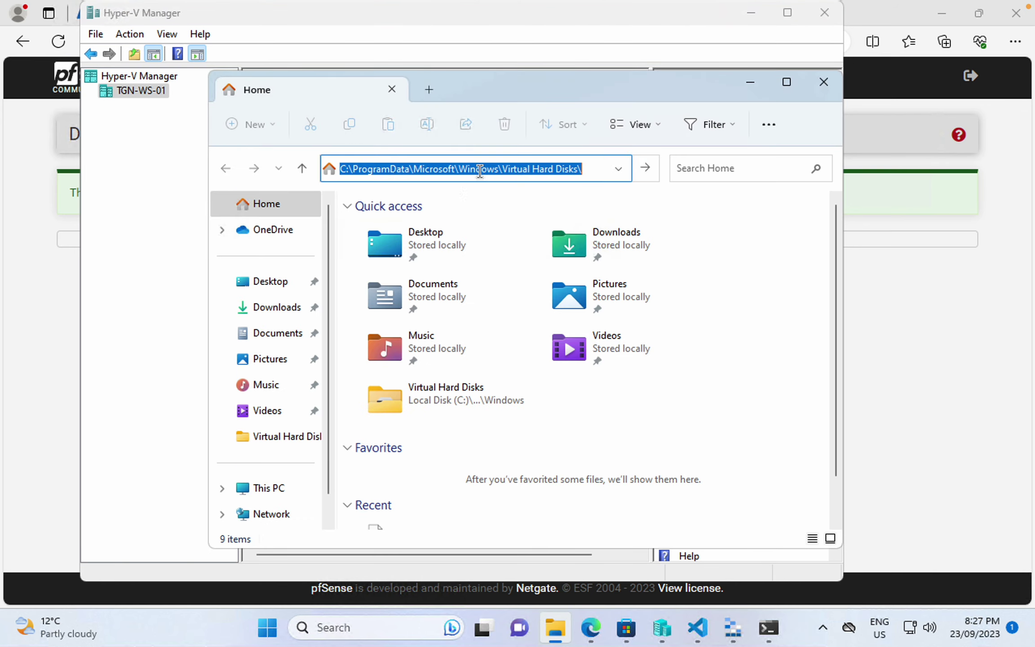
{"action": "key", "text": "Return"}
- Compress TGN-PFS-01.vhd into TGN-PFS-01.7z with 7-Zip's Add to archive option
{"action": "left_click", "coordinate": [408, 228]}
{"action": "right_click", "coordinate": [409, 231]}
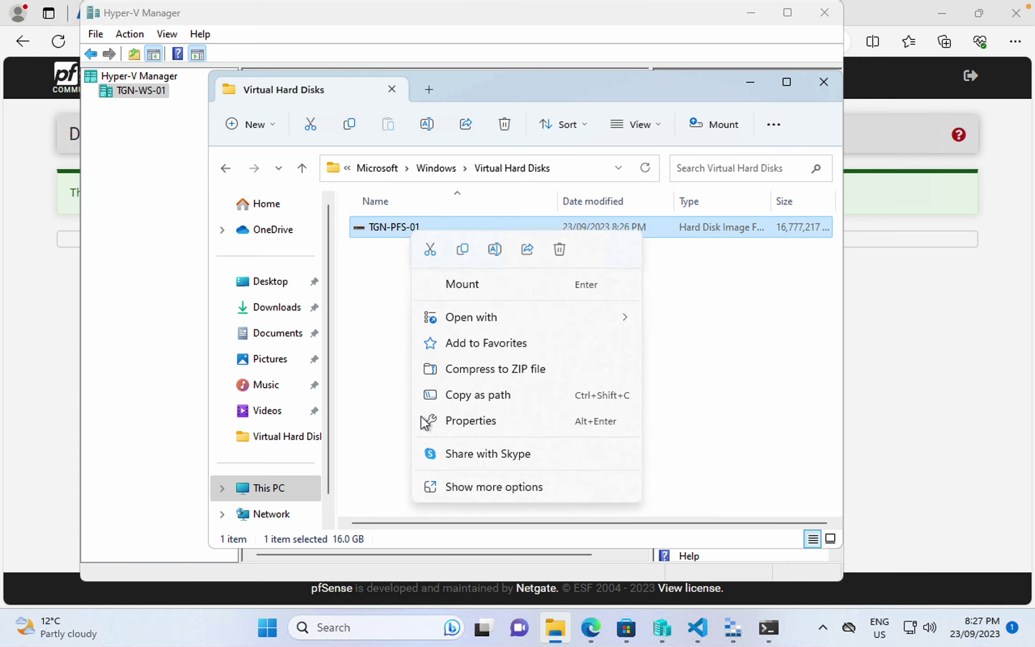
{"action": "left_click", "coordinate": [492, 487]}
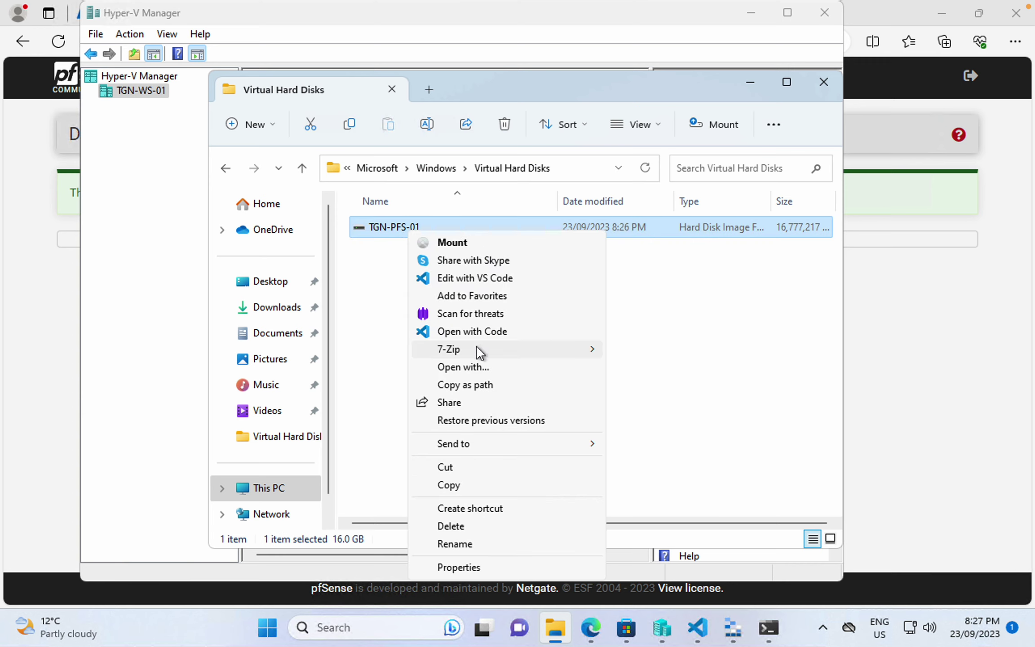
{"action": "mouse_move", "coordinate": [477, 349]}
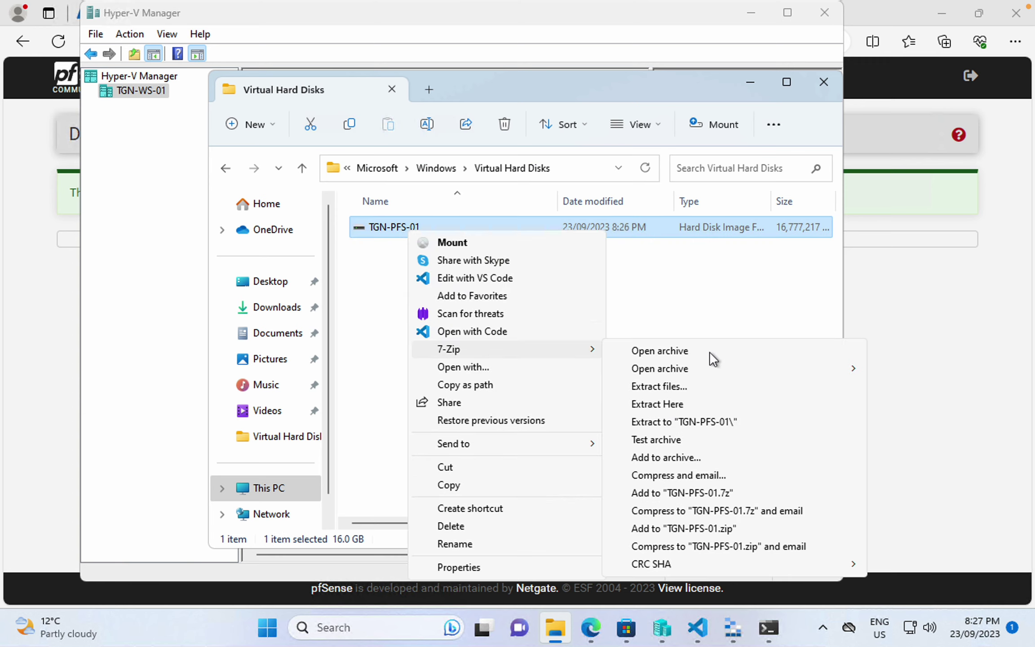
{"action": "left_click", "coordinate": [715, 496]}
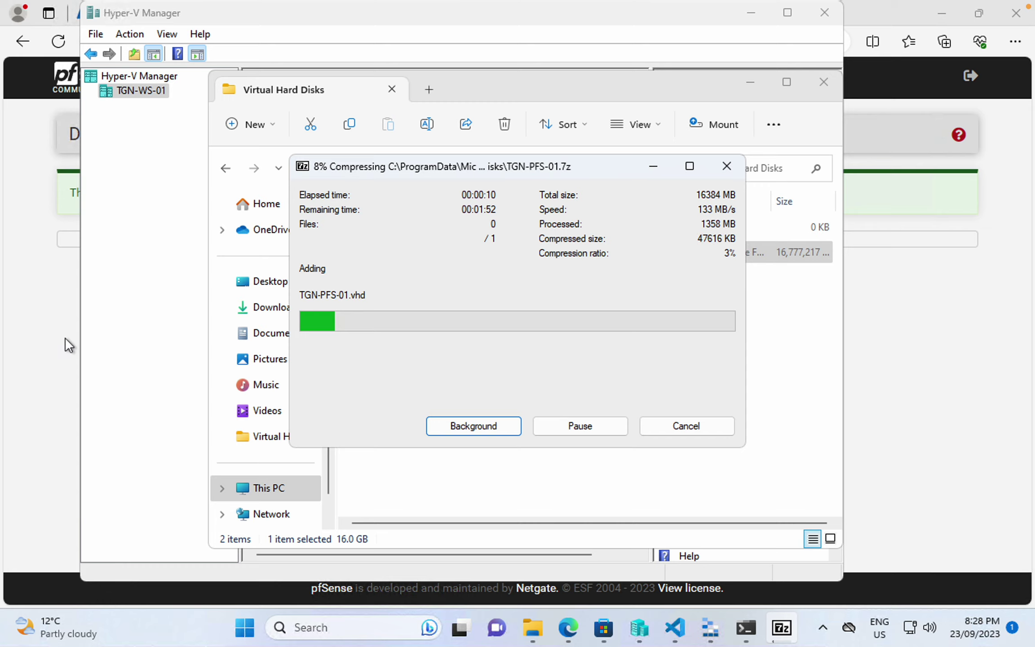
- Open tgn-test from Azure's Virtual machines list and copy its public IP 4.196.189.81
{"action": "left_click", "coordinate": [568, 628]}
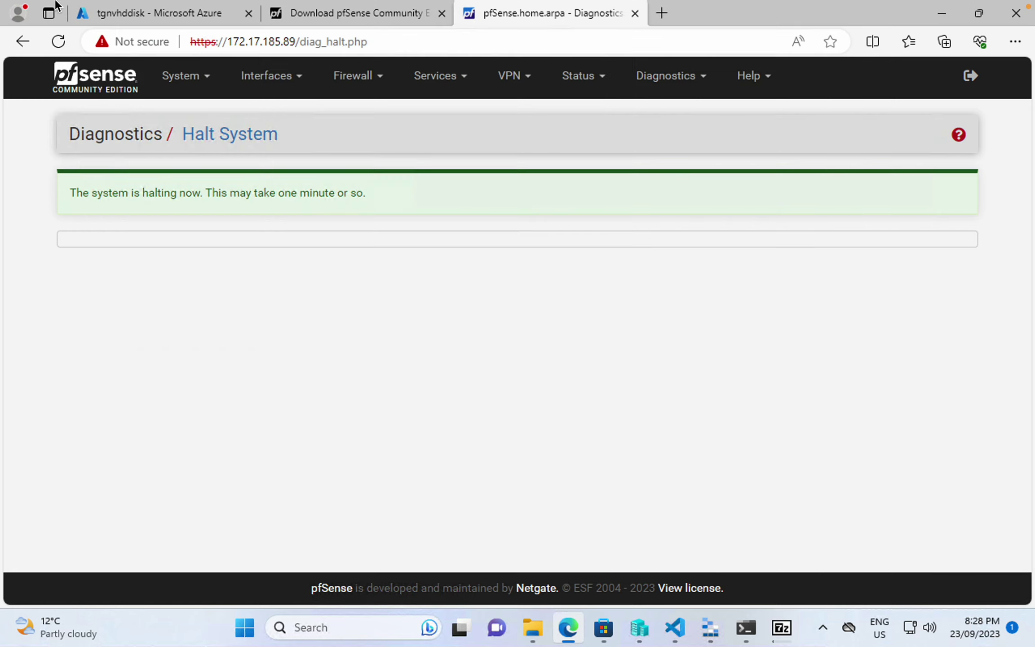
{"action": "left_click", "coordinate": [168, 15]}
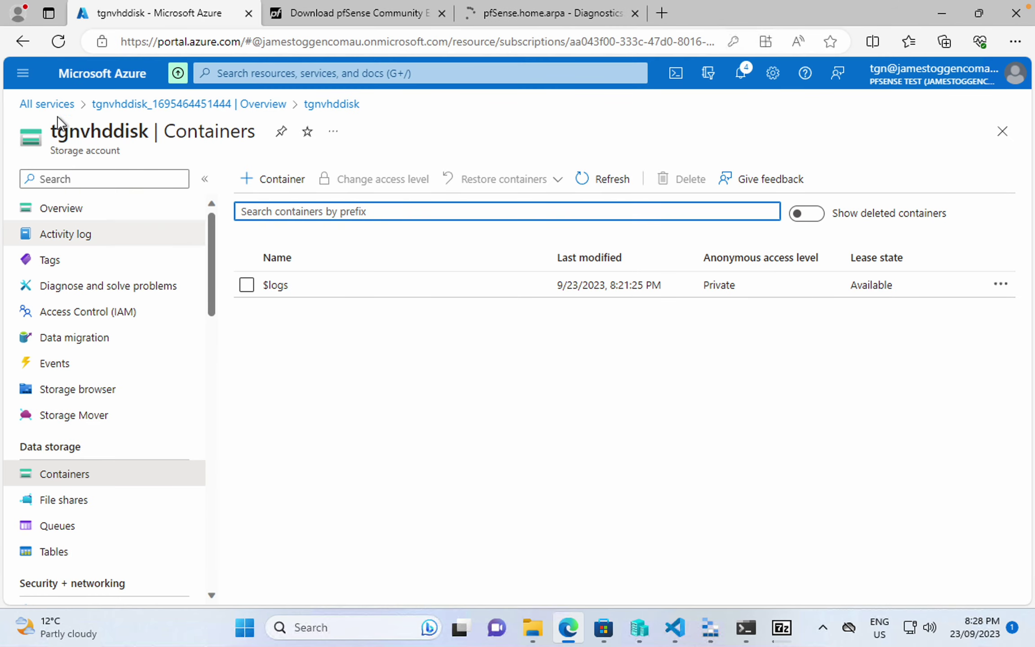
{"action": "left_click", "coordinate": [28, 106]}
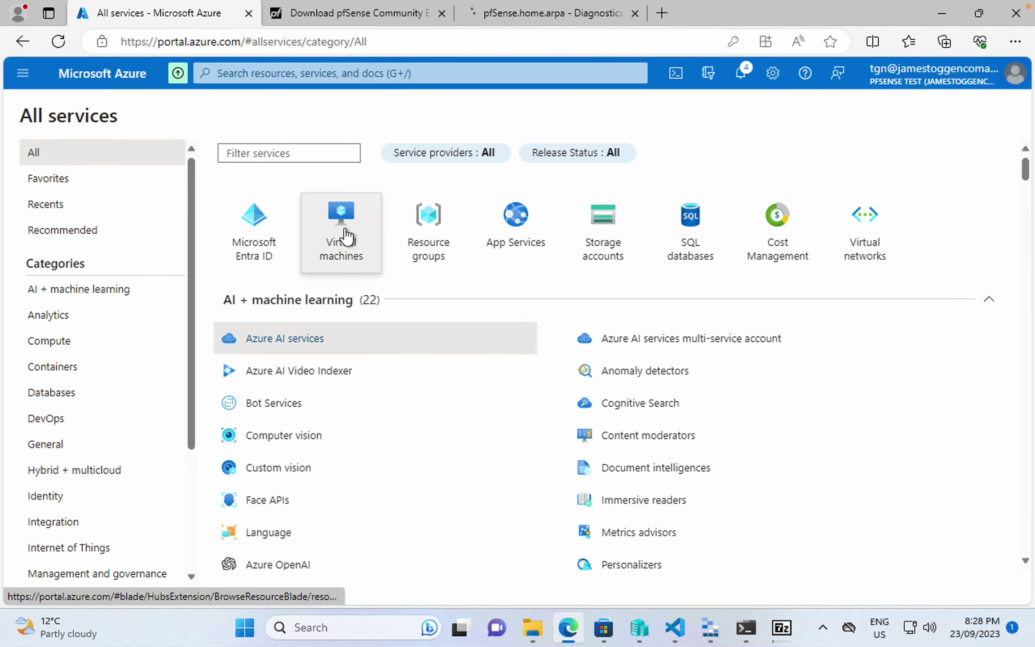
{"action": "left_click", "coordinate": [346, 236]}
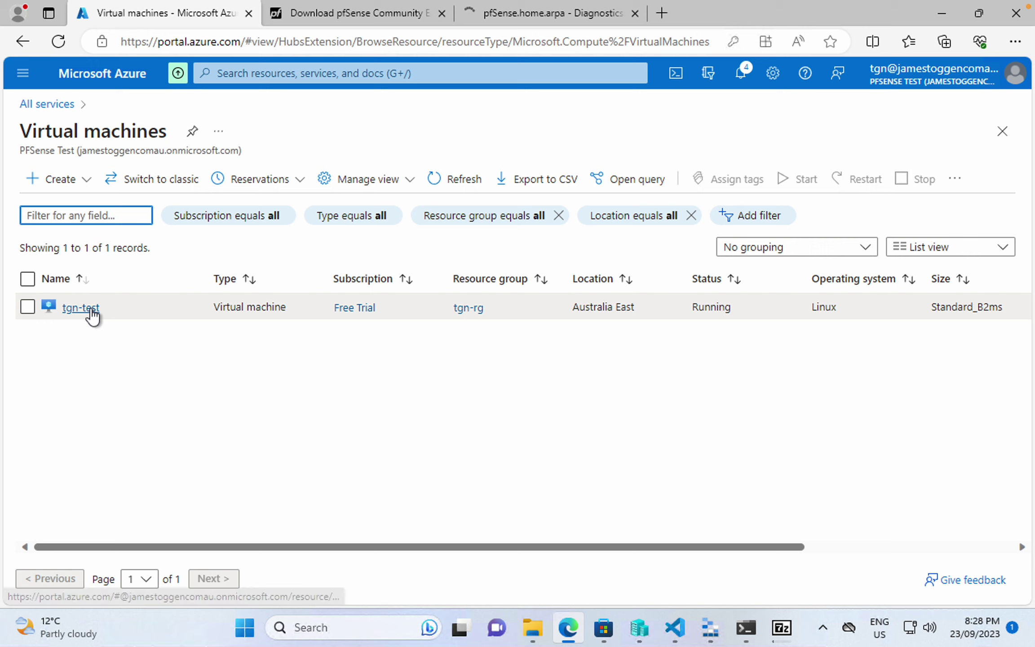
{"action": "left_click", "coordinate": [90, 309]}
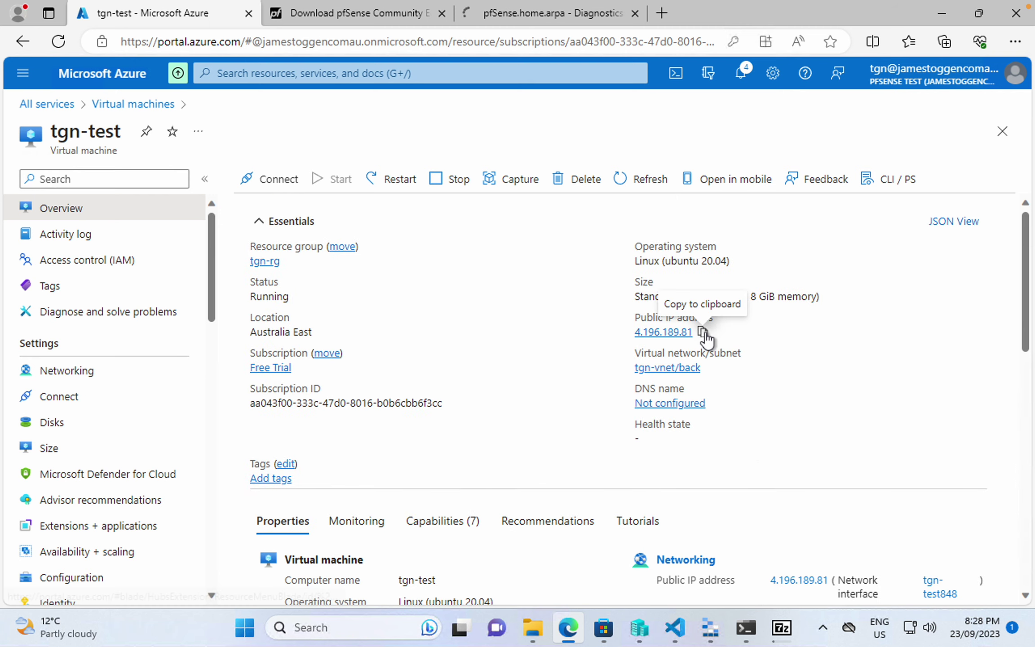
{"action": "left_click", "coordinate": [703, 332]}
- SSH into tgn-test as pfs at the copied IP, trusting the host and entering the password
{"action": "left_click", "coordinate": [748, 641]}
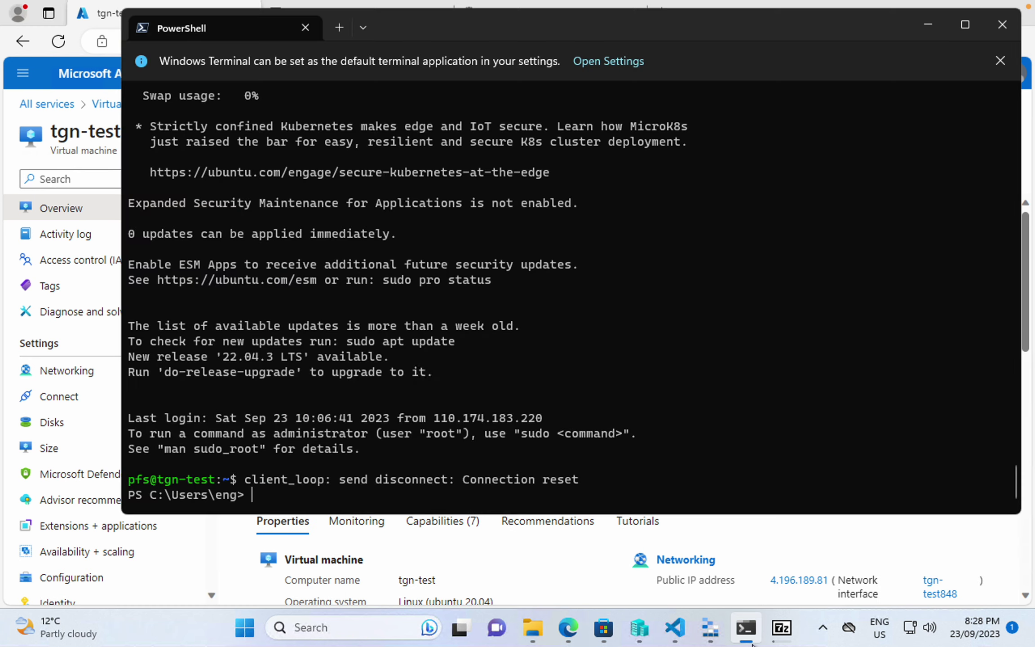
{"action": "type", "text": "ssh pfs@"}
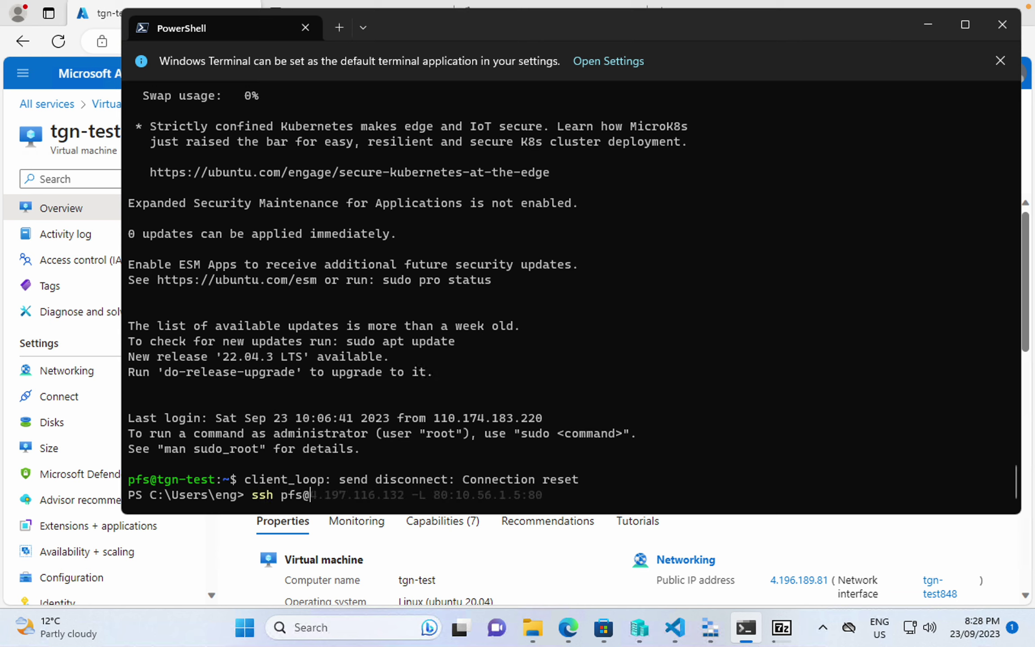
{"action": "key", "text": "ctrl+v"}
{"action": "key", "text": "Return"}
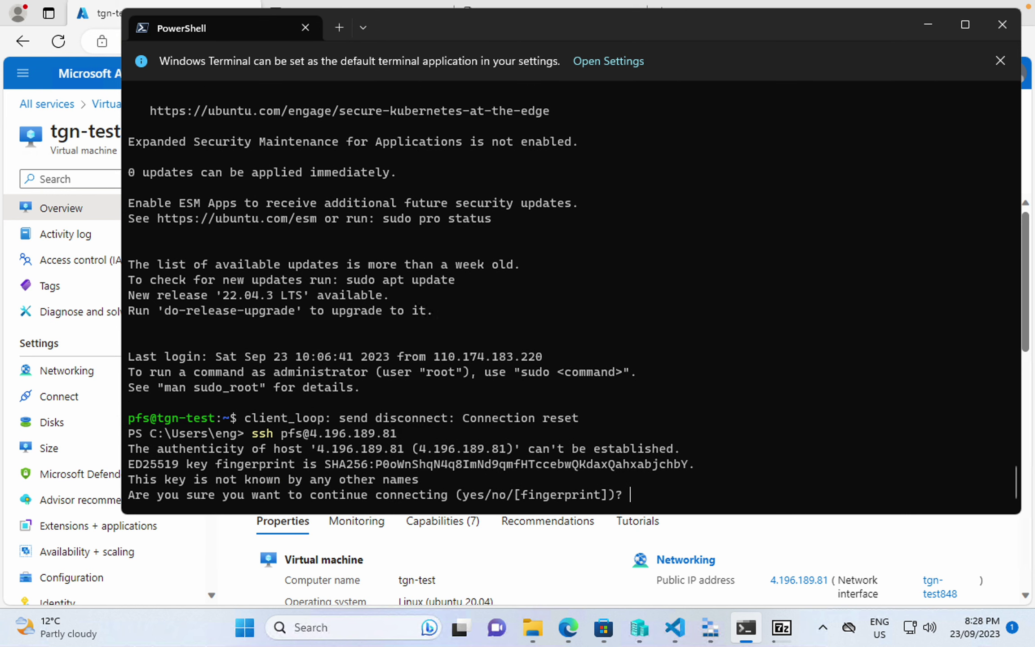
{"action": "type", "text": "yes"}
{"action": "key", "text": "Return"}
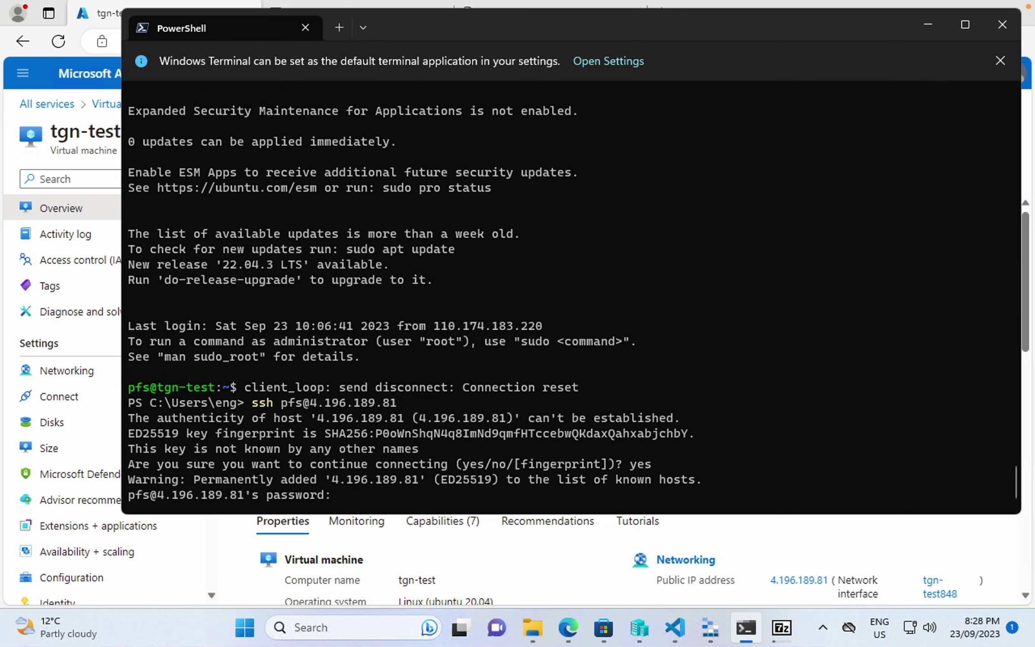
{"action": "left_click", "coordinate": [675, 628]}
{"action": "left_click", "coordinate": [473, 88]}
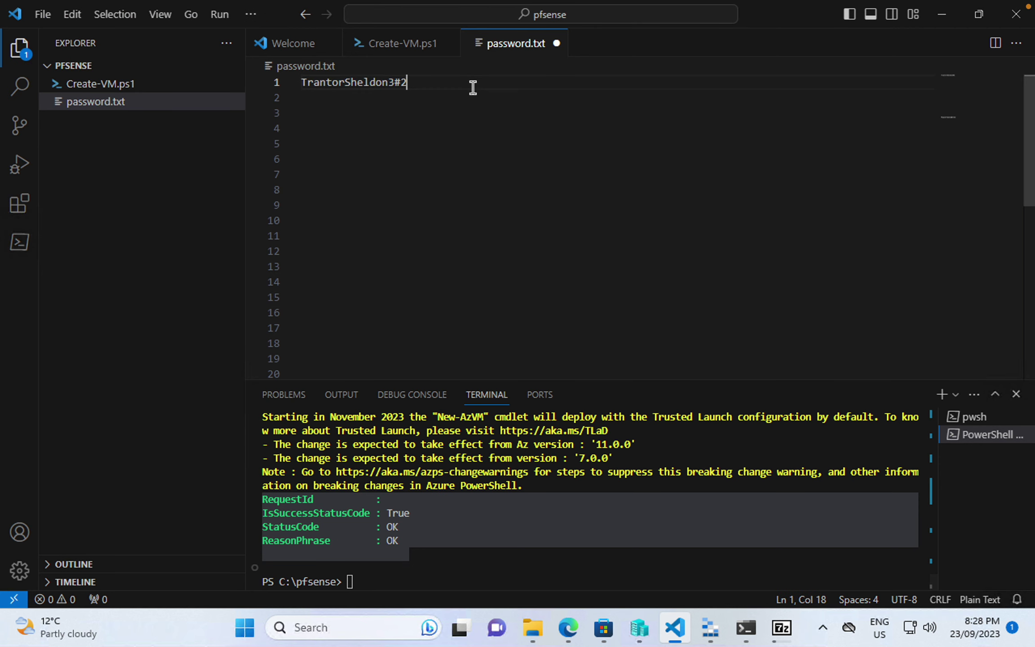
{"action": "key", "text": "shift+Home"}
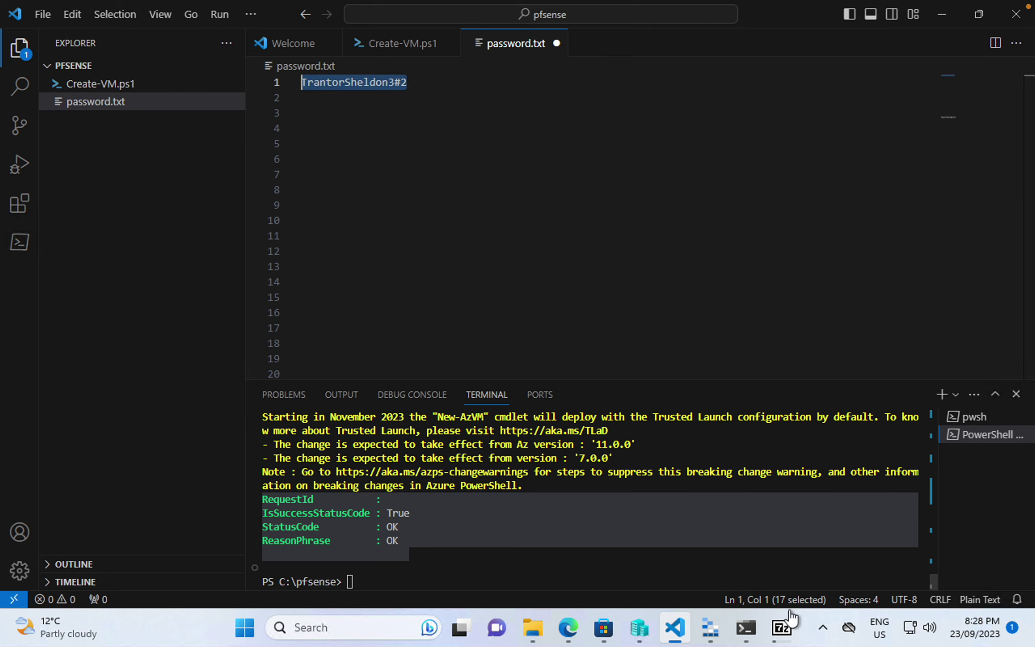
{"action": "left_click", "coordinate": [746, 628]}
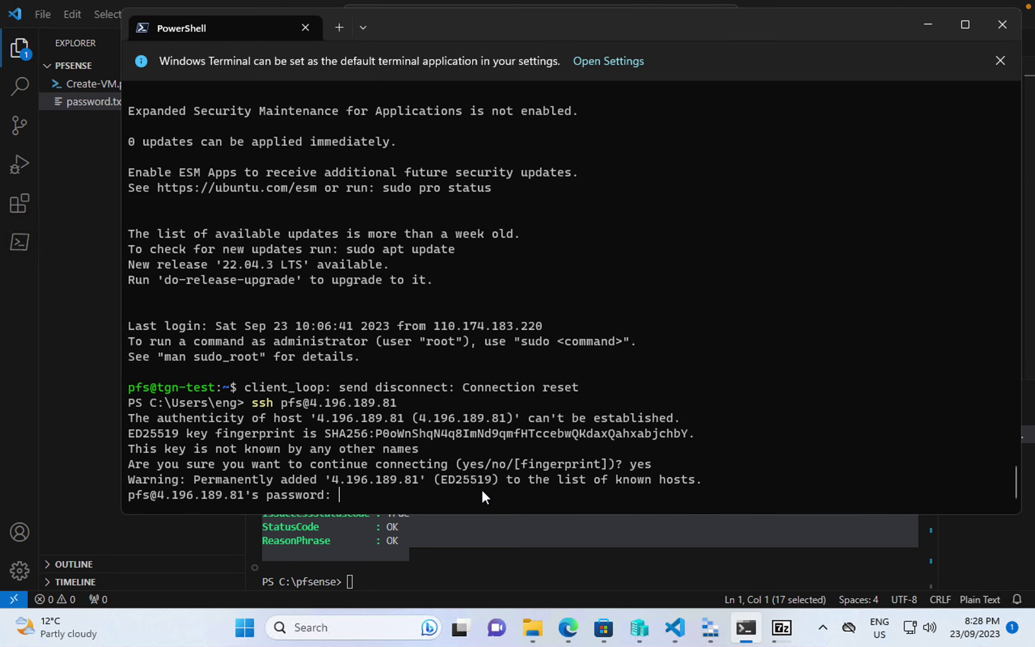
{"action": "key", "text": "Return"}
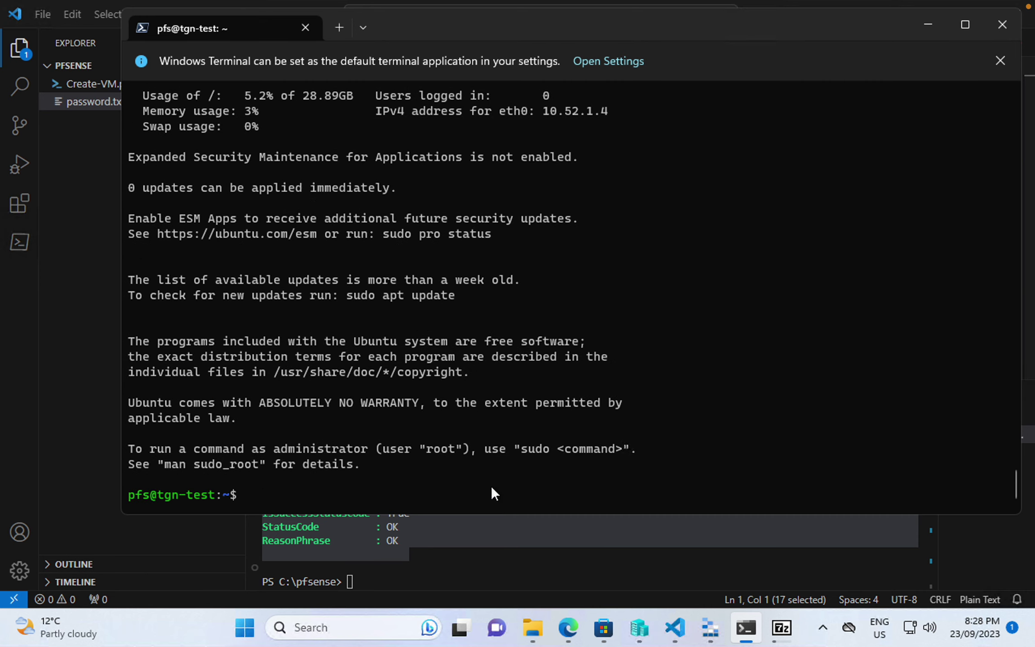
- Refresh the server's package lists with sudo apt-get update
{"action": "type", "text": "sudo apt-get upate"}
{"action": "key", "text": "BackSpace"}
{"action": "key", "text": "BackSpace"}
{"action": "key", "text": "BackSpace"}
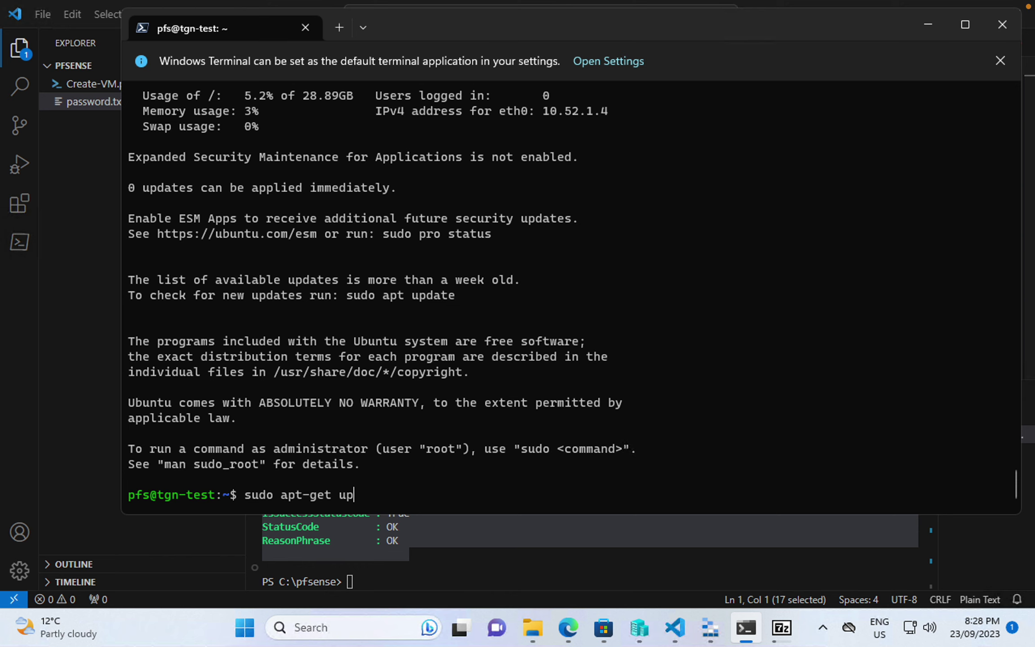
{"action": "type", "text": "date"}
{"action": "key", "text": "Return"}
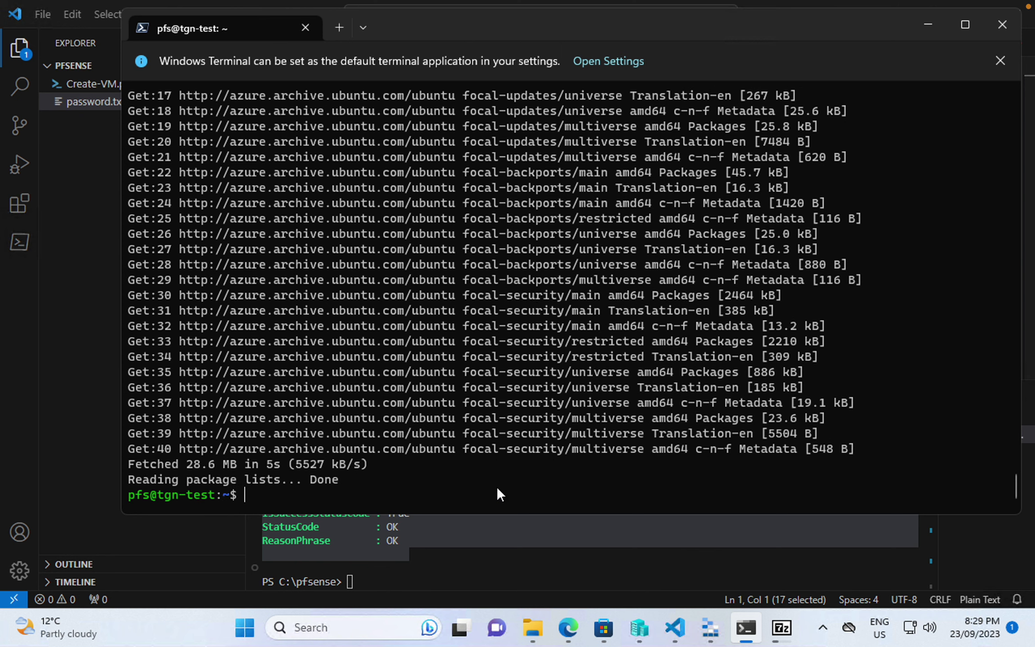
- Install p7zip-full with sudo apt-get install, confirming with y
{"action": "type", "text": "sudo apt-get in"}
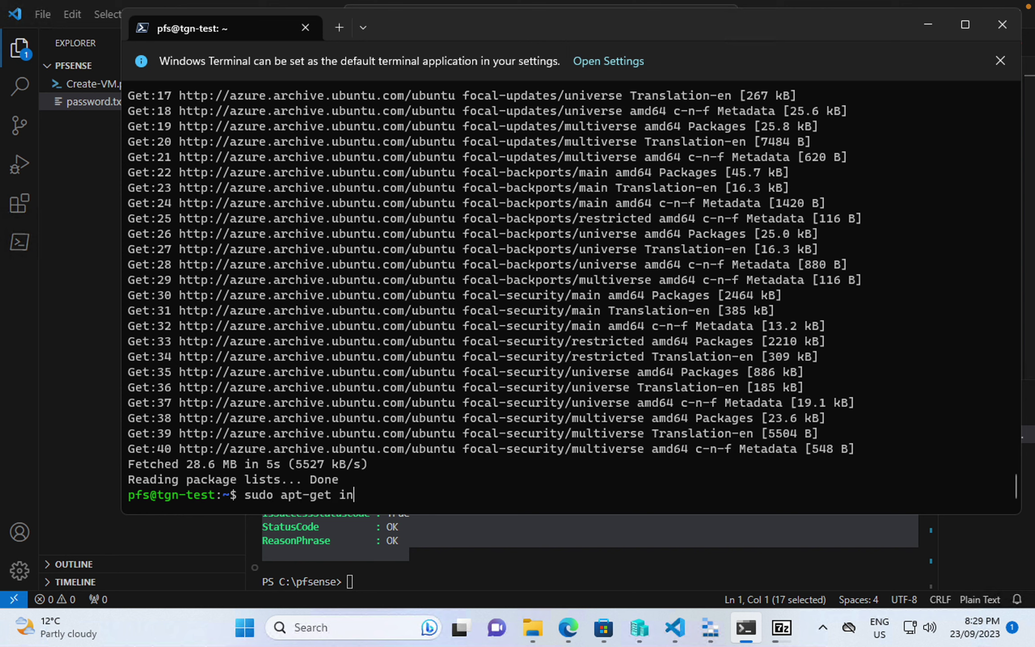
{"action": "type", "text": "stall p7x"}
{"action": "key", "text": "BackSpace"}
{"action": "type", "text": "all p7zip-full"}
{"action": "key", "text": "Return"}
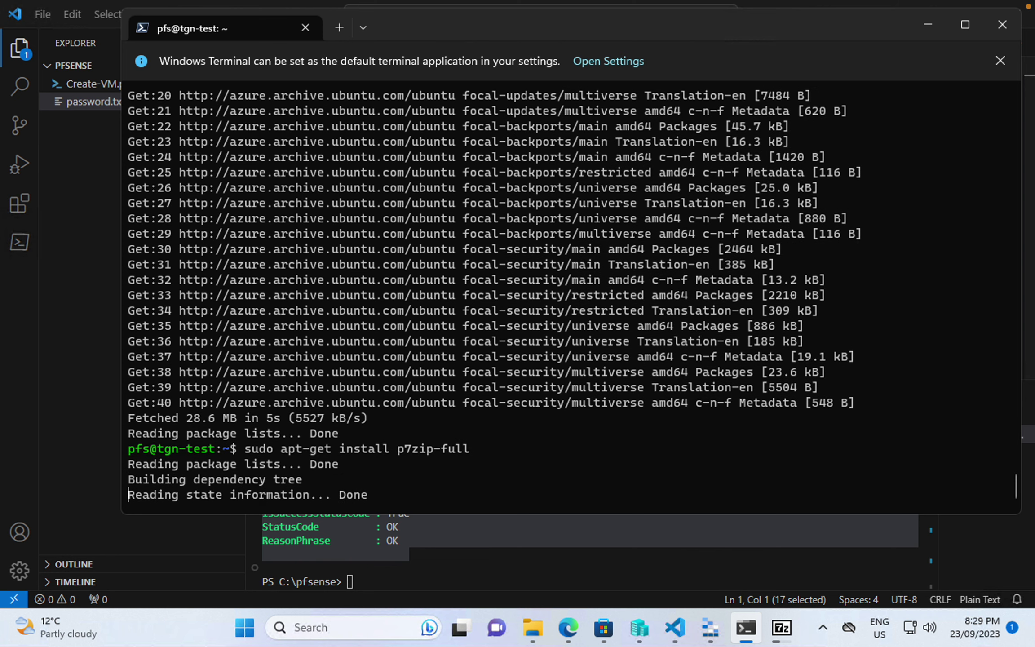
{"action": "type", "text": "y"}
{"action": "key", "text": "Return"}
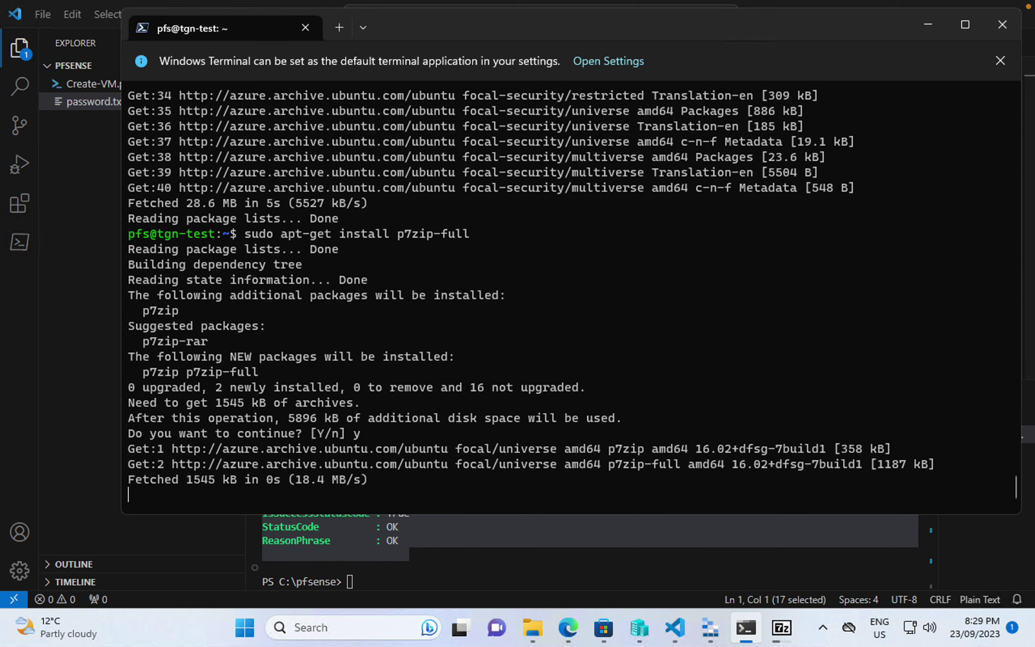
- Search for 'download azcopy linux' in a new Edge tab
{"action": "mouse_move", "coordinate": [568, 626]}
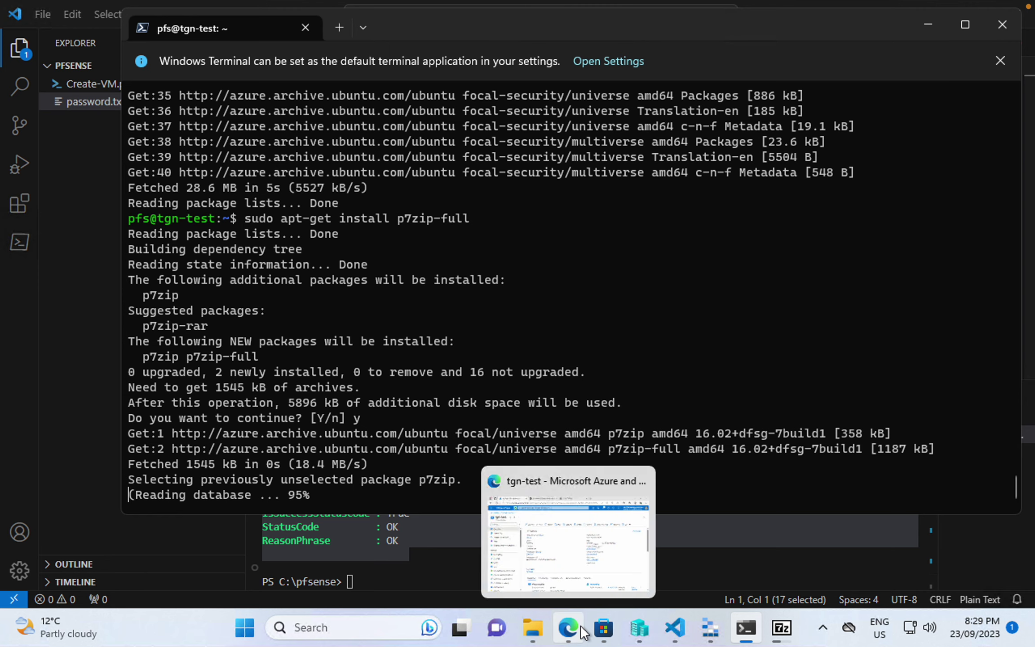
{"action": "left_click", "coordinate": [539, 462]}
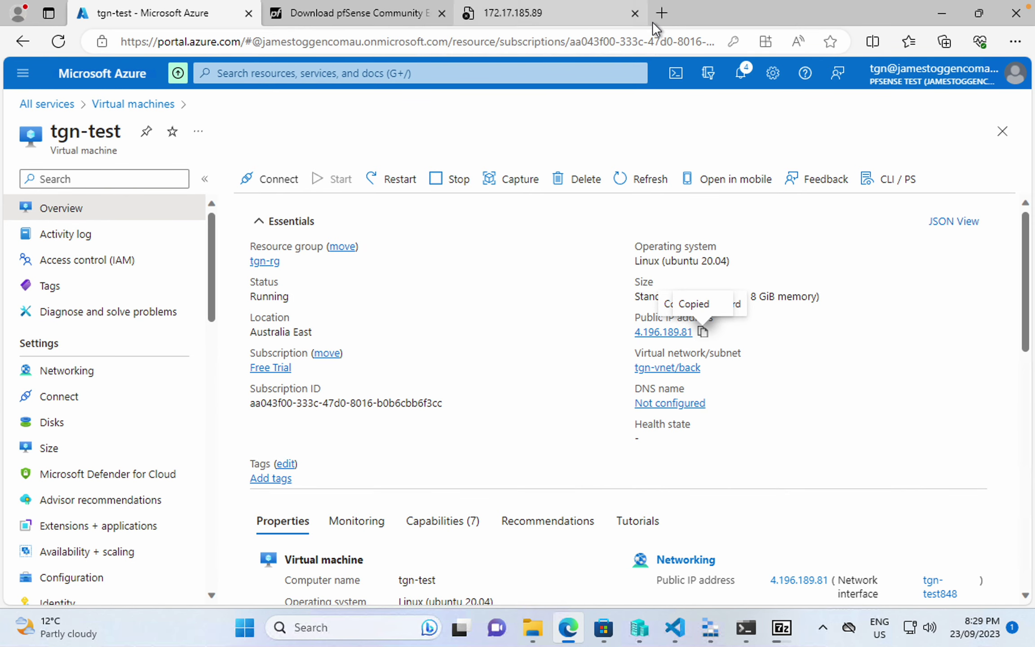
{"action": "left_click", "coordinate": [662, 13]}
{"action": "type", "text": "download z"}
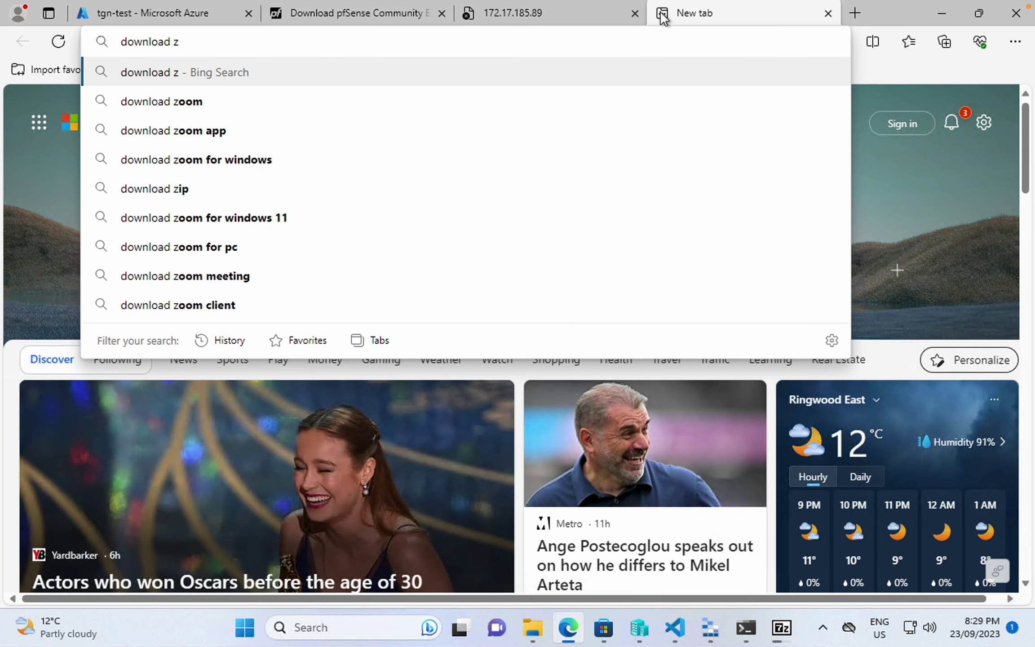
{"action": "key", "text": "BackSpace"}
{"action": "type", "text": "az"}
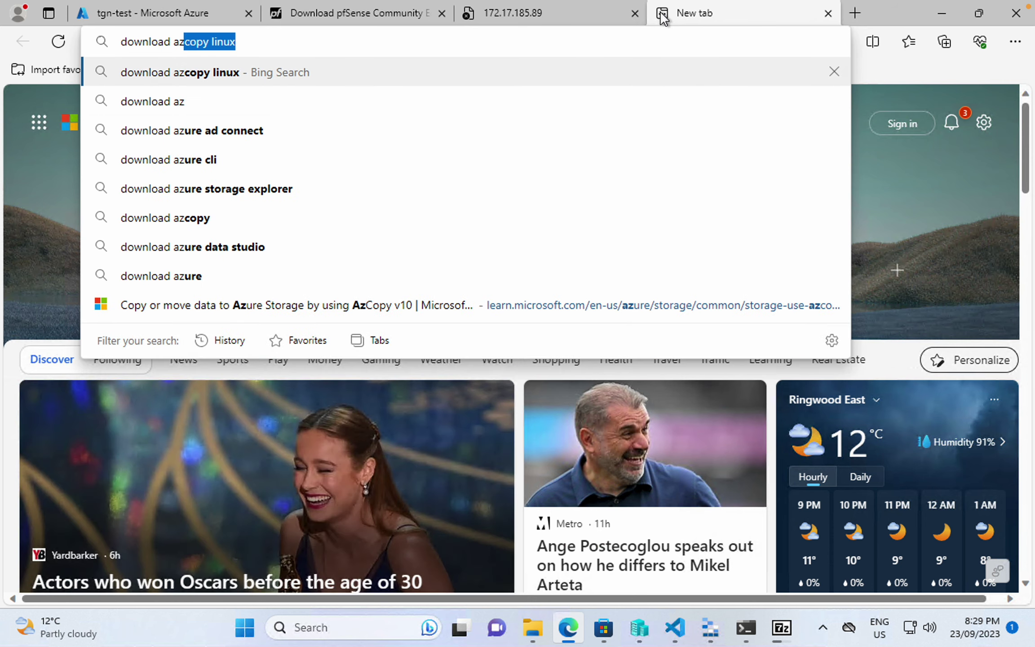
{"action": "key", "text": "Return"}
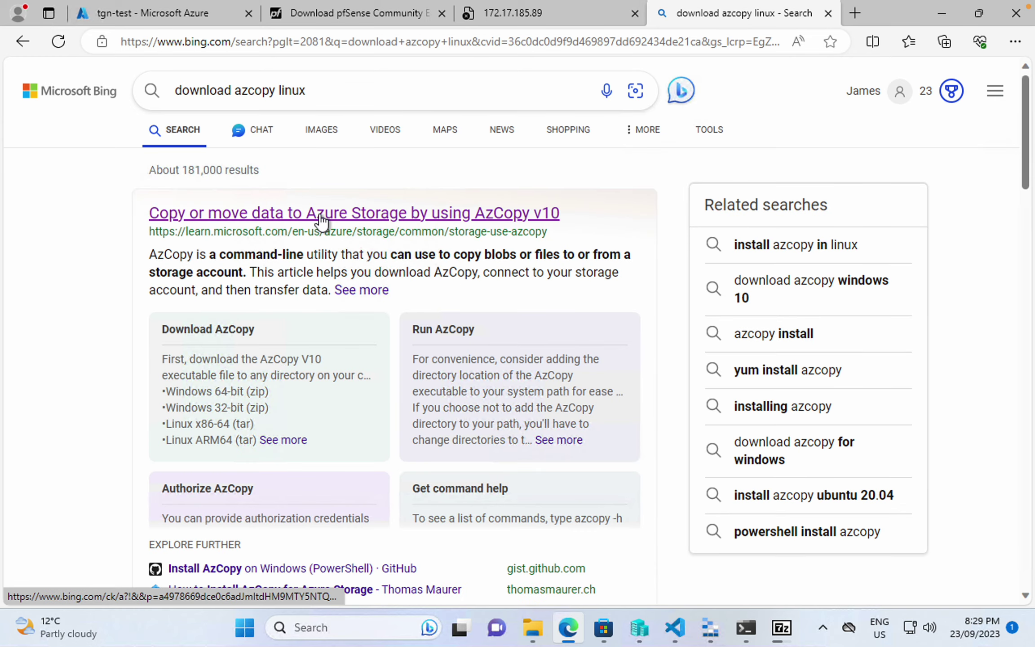
- Copy the Linux x86-64 download link from the AzCopy v10 Learn article
{"action": "left_click", "coordinate": [318, 215]}
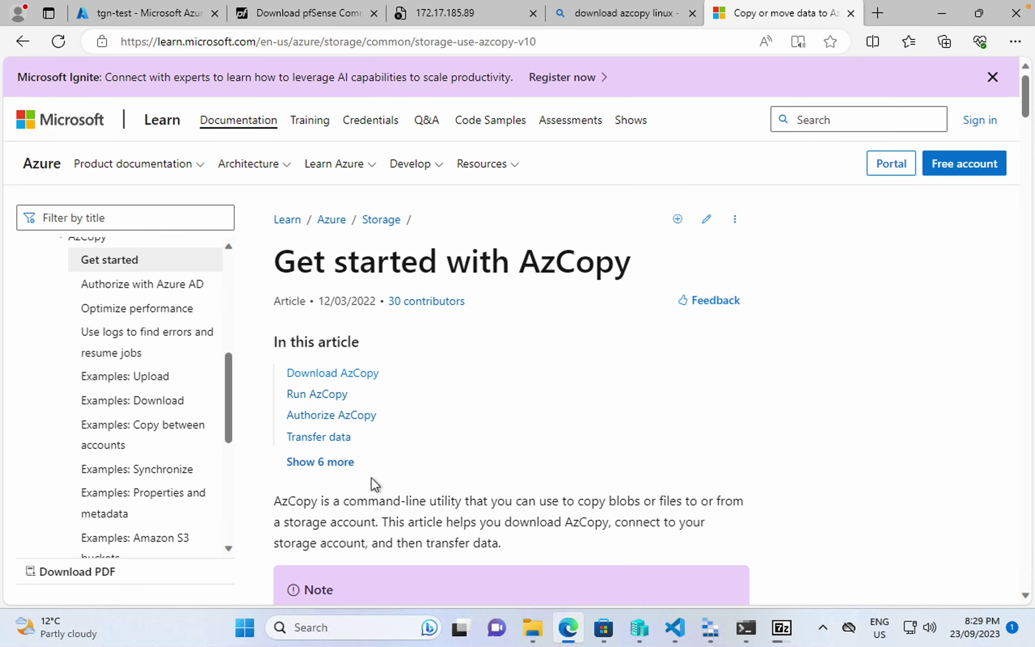
{"action": "left_click", "coordinate": [338, 374]}
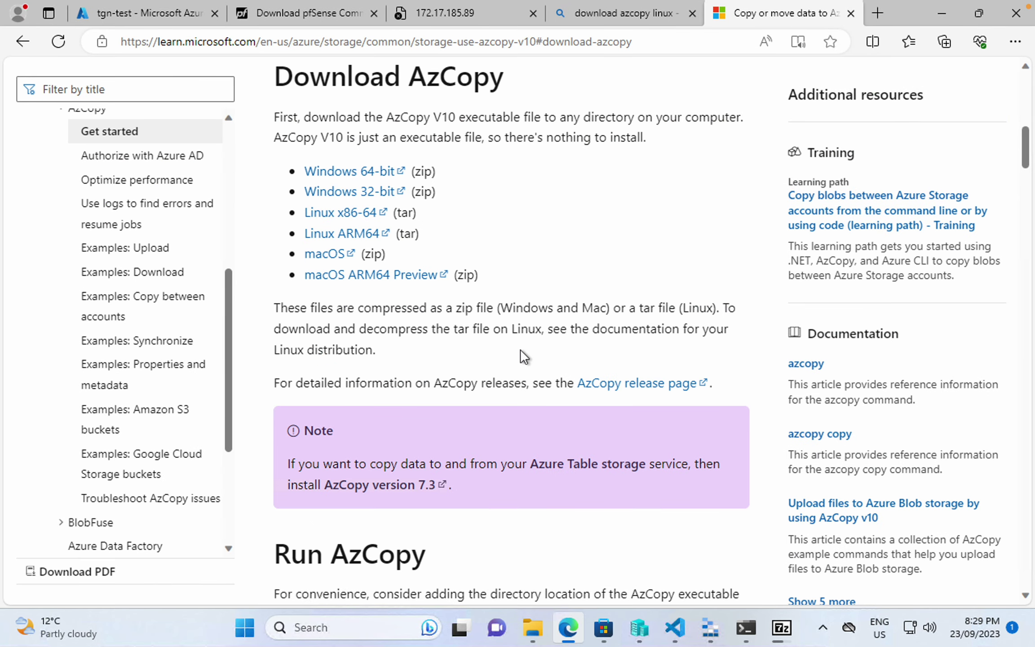
{"action": "right_click", "coordinate": [335, 213]}
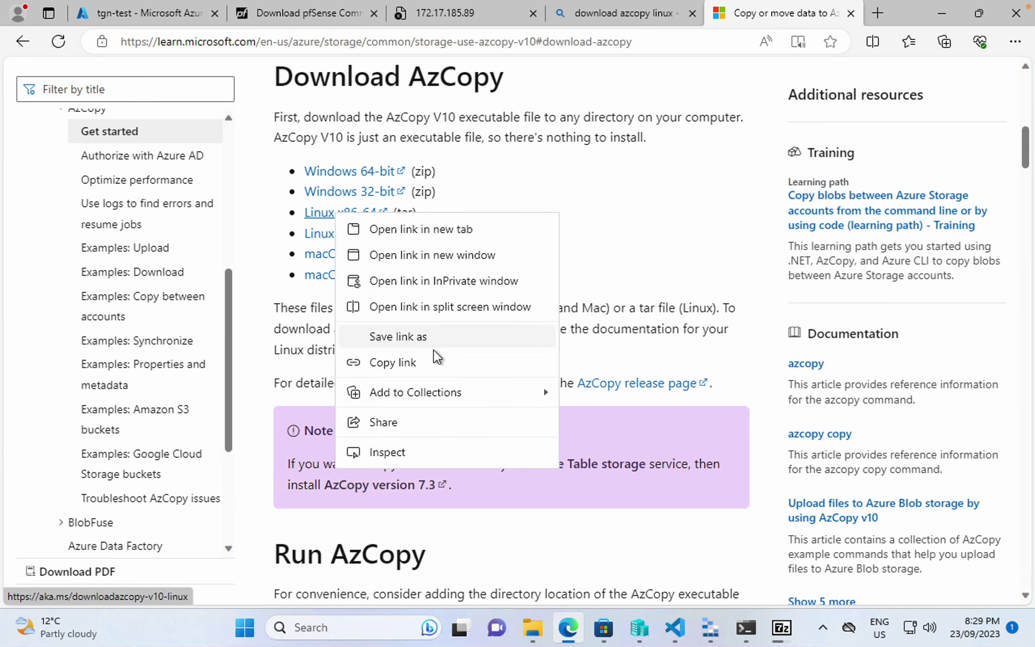
{"action": "left_click", "coordinate": [431, 362]}
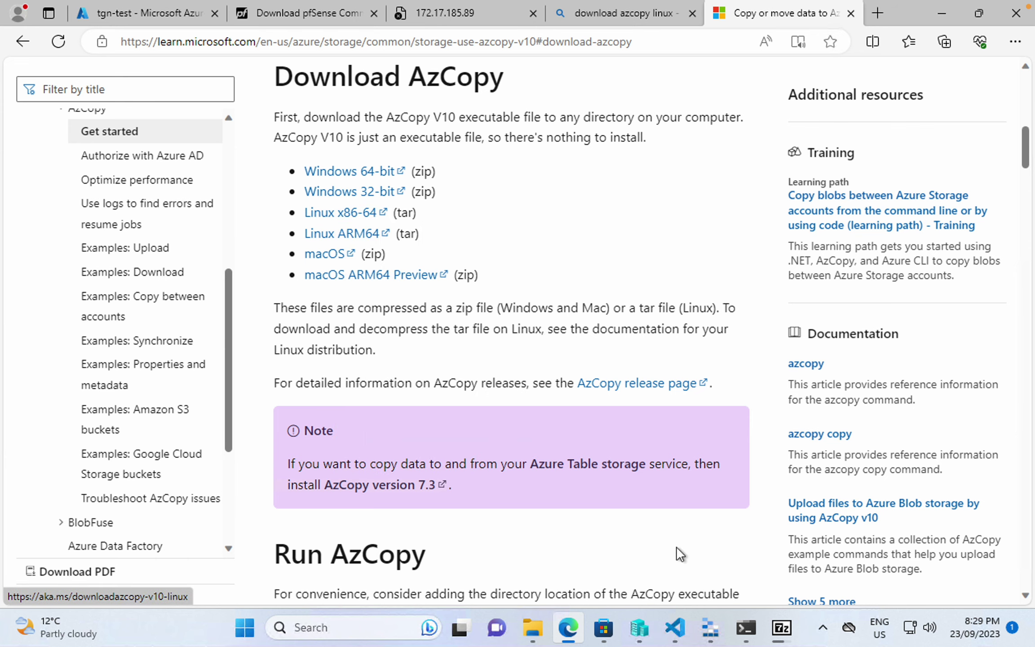
{"action": "left_click", "coordinate": [746, 635]}
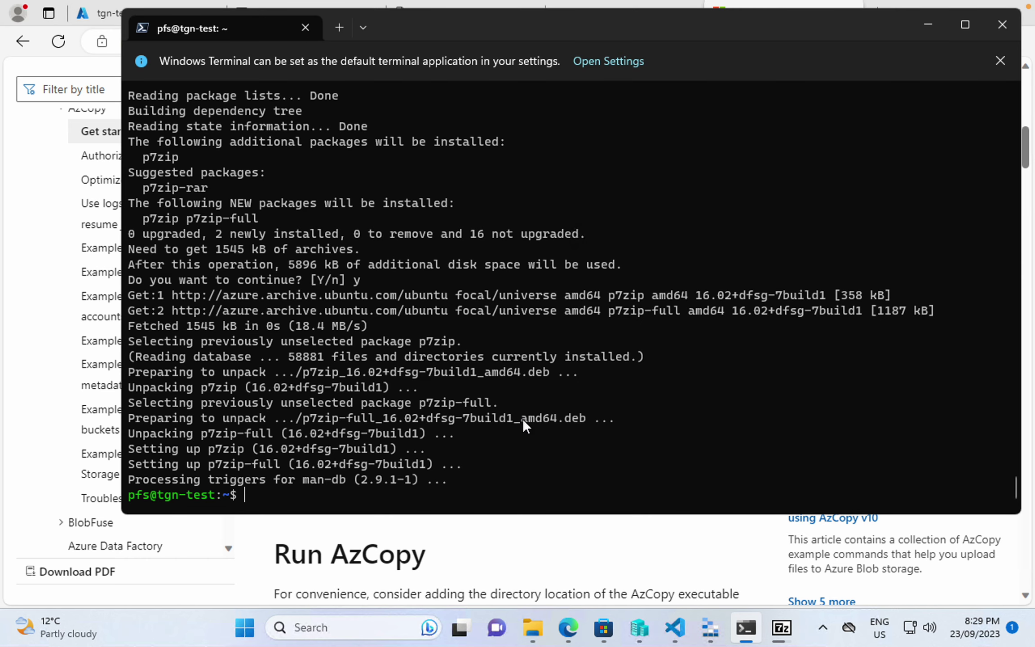
- Download the AzCopy archive with wget -O azcopy.tag.gz and the pasted link
{"action": "type", "text": "wget -O azcopy.tag.g"}
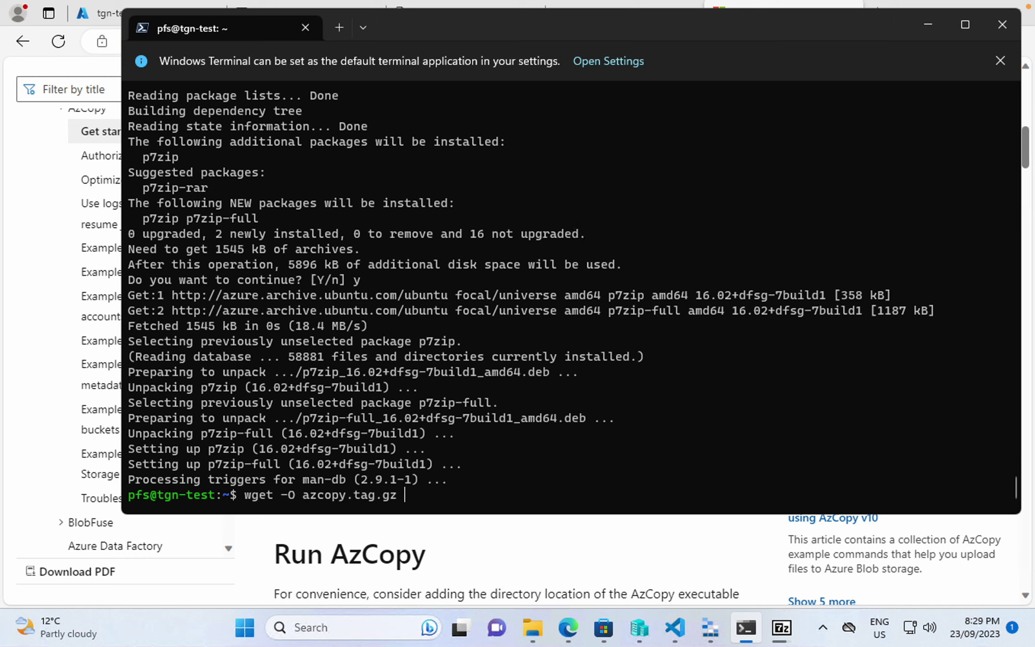
{"action": "type", "text": "z"}
{"action": "type", "text": "https://aka.ms/downloadazcopy-v10-linux"}
{"action": "key", "text": "Return"}
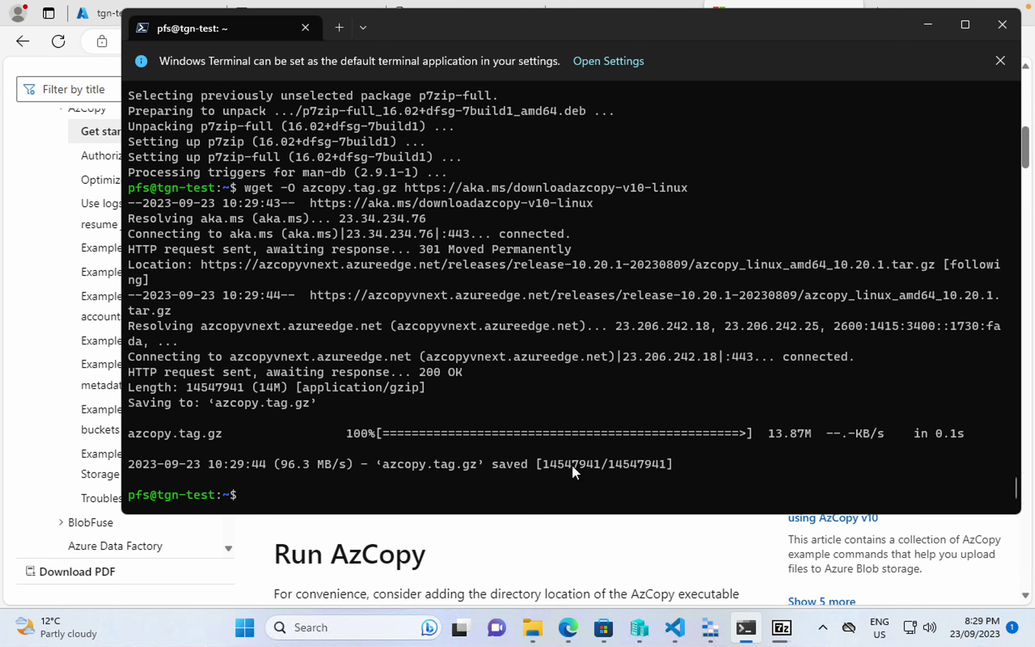
{"action": "type", "text": "tar -xzvf az"}
{"action": "key", "text": "Tab"}
{"action": "key", "text": "Tab"}
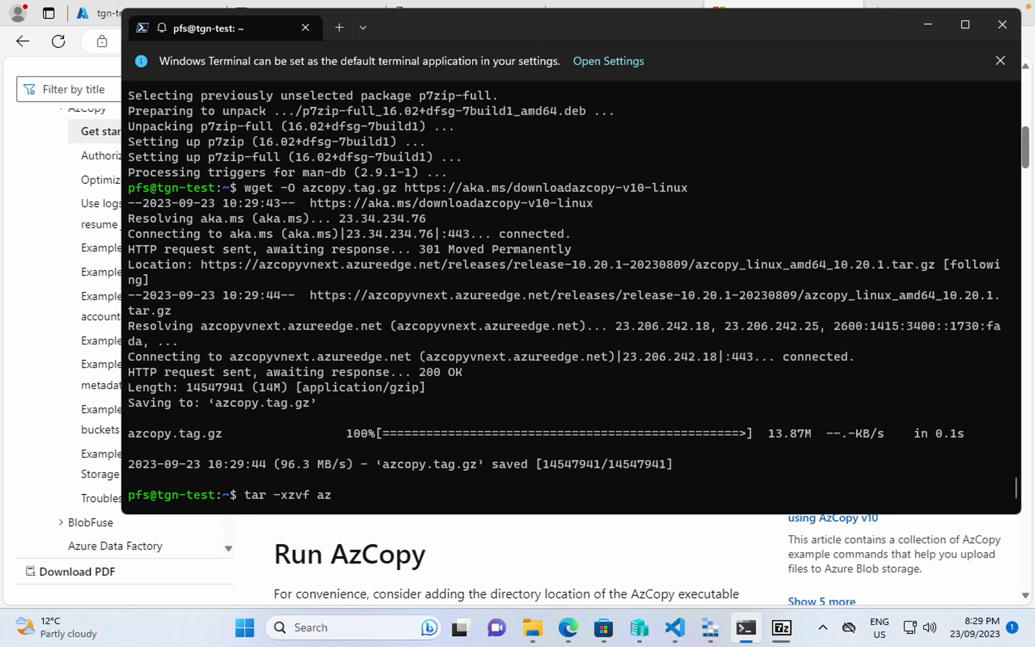
{"action": "key", "text": "ctrl+u"}
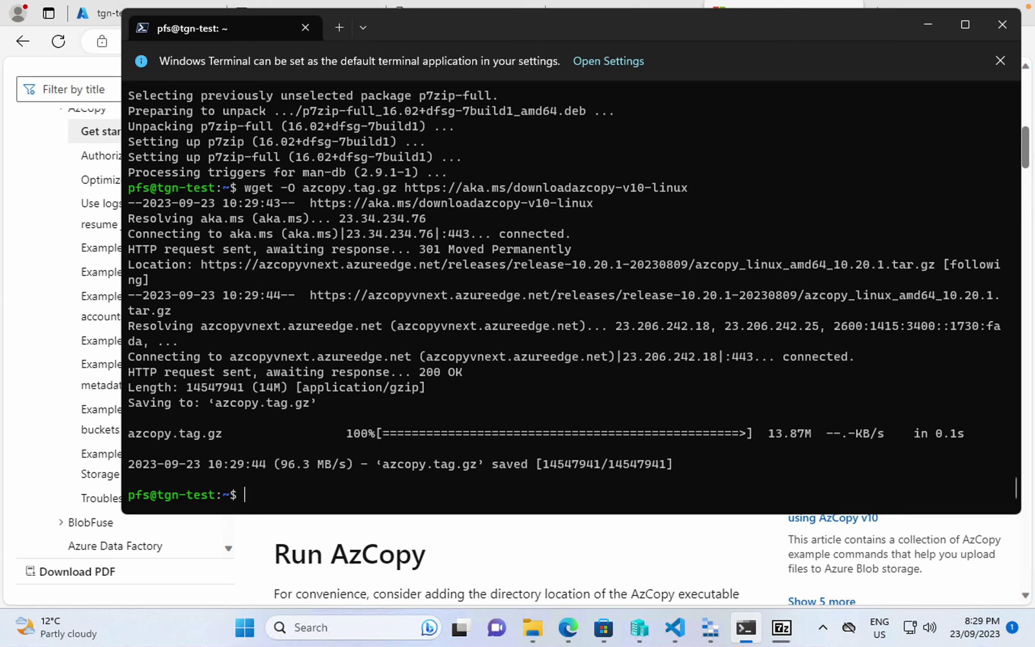
- Rename azcopy.tag.gz to azcopy.tar.gz and type the tar -zxvf extraction command
{"action": "type", "text": "mv a"}
{"action": "key", "text": "Tab"}
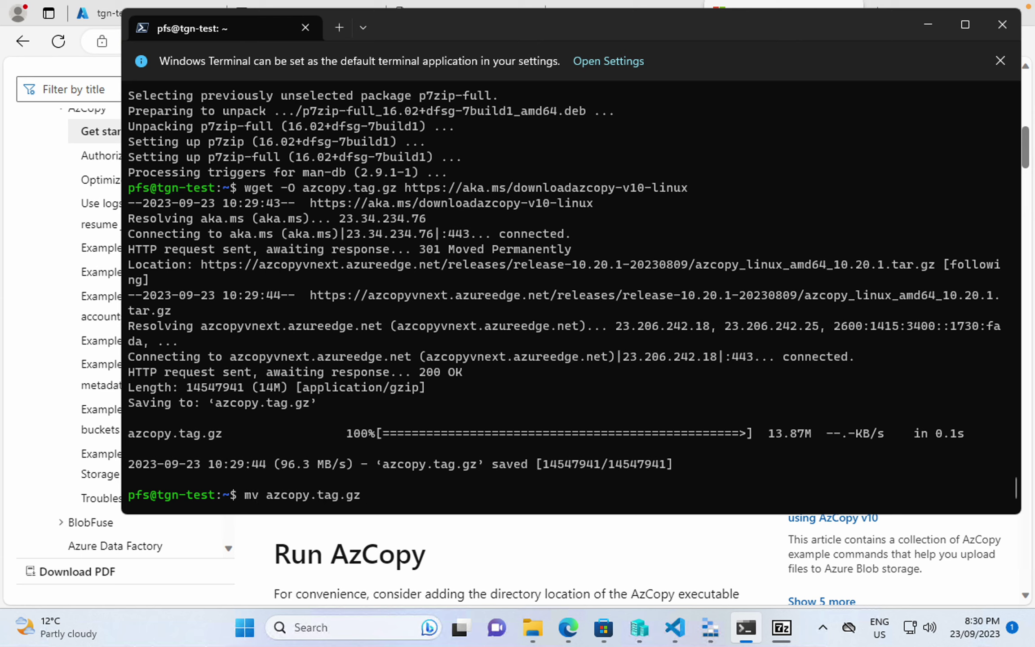
{"action": "type", "text": "a"}
{"action": "key", "text": "Tab"}
{"action": "key", "text": "BackSpace"}
{"action": "key", "text": "BackSpace"}
{"action": "key", "text": "BackSpace"}
{"action": "key", "text": "BackSpace"}
{"action": "key", "text": "BackSpace"}
{"action": "type", "text": "r.gz"}
{"action": "key", "text": "Return"}
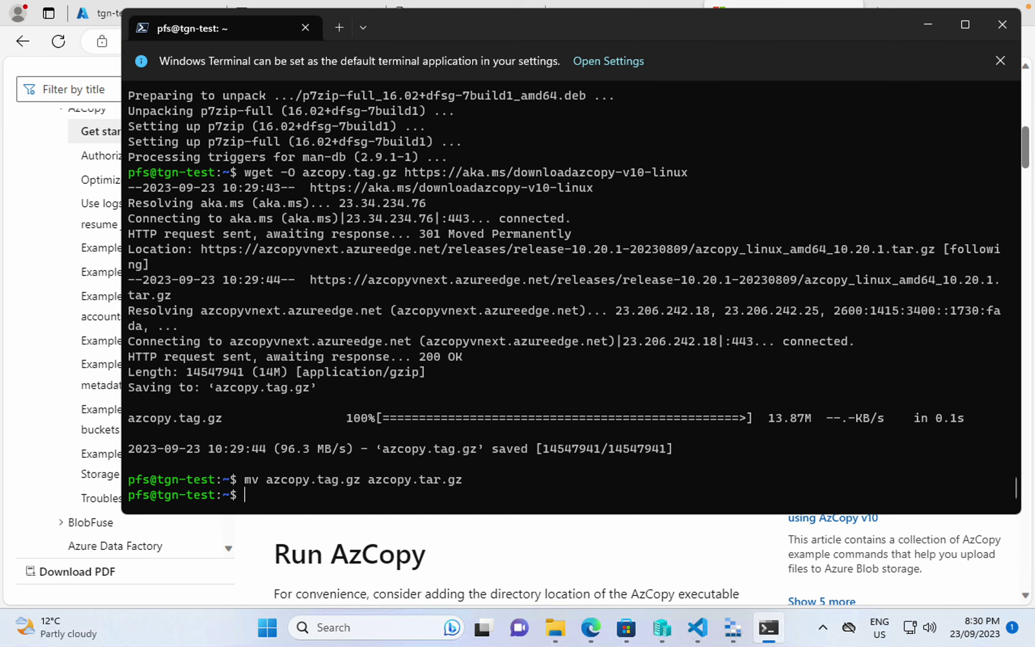
{"action": "type", "text": "tar -zxvf az"}
{"action": "key", "text": "Tab"}
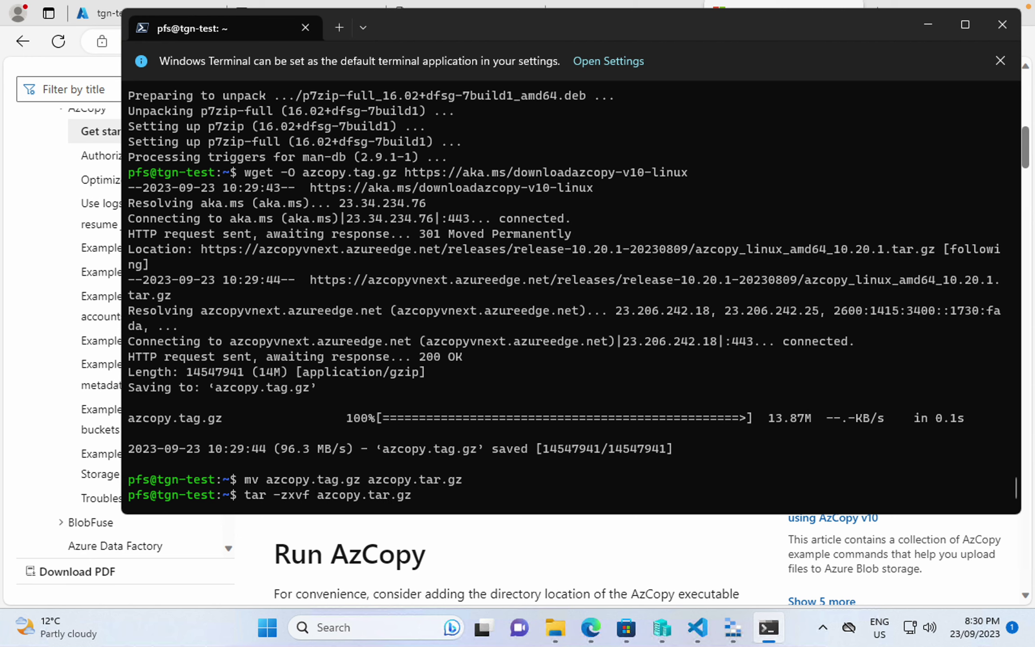
- Extract azcopy.tar.gz and sudo mv the azcopy binary from azcopy_linux_amd64_10.20.1 to /usr/local/bin/
{"action": "key", "text": "Return"}
{"action": "type", "text": "sud"}
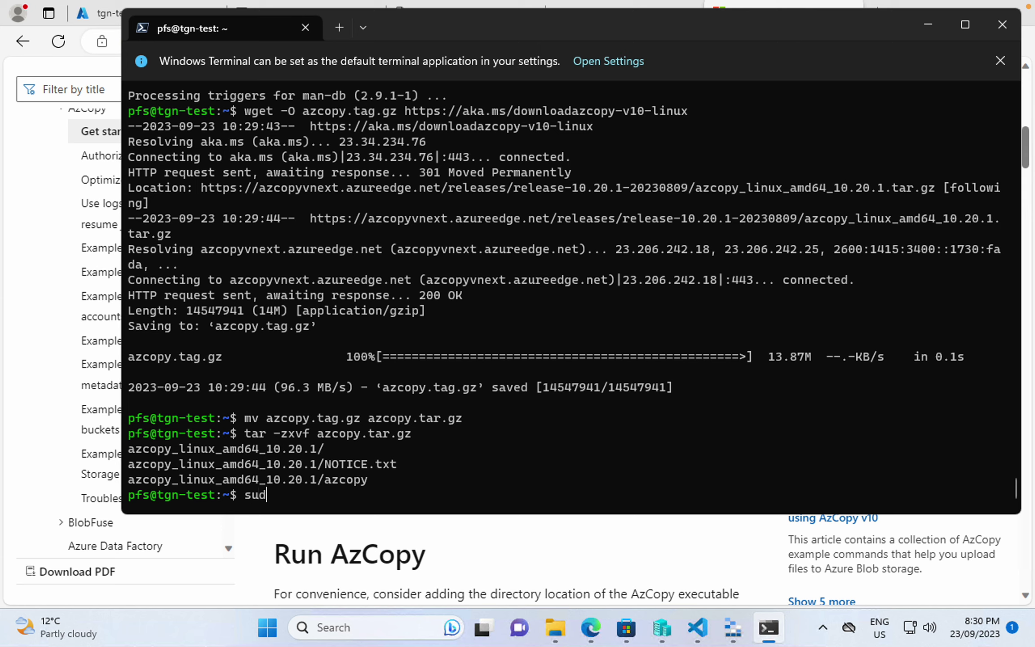
{"action": "type", "text": "o mv /u"}
{"action": "key", "text": "BackSpace"}
{"action": "type", "text": "a"}
{"action": "key", "text": "Tab"}
{"action": "type", "text": "_"}
{"action": "key", "text": "Tab"}
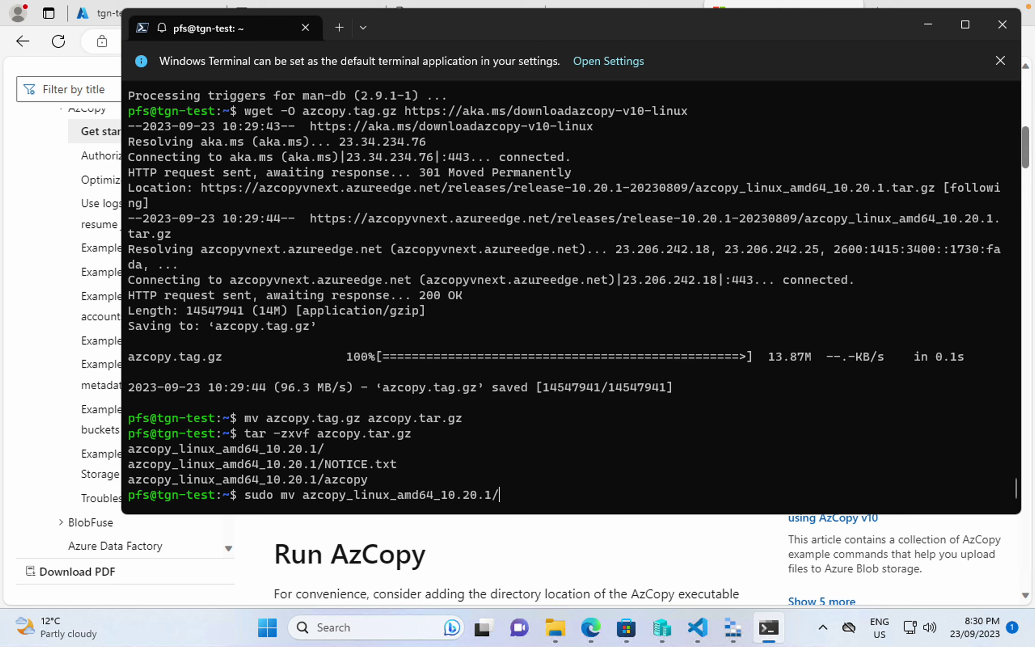
{"action": "type", "text": "az"}
{"action": "key", "text": "Tab"}
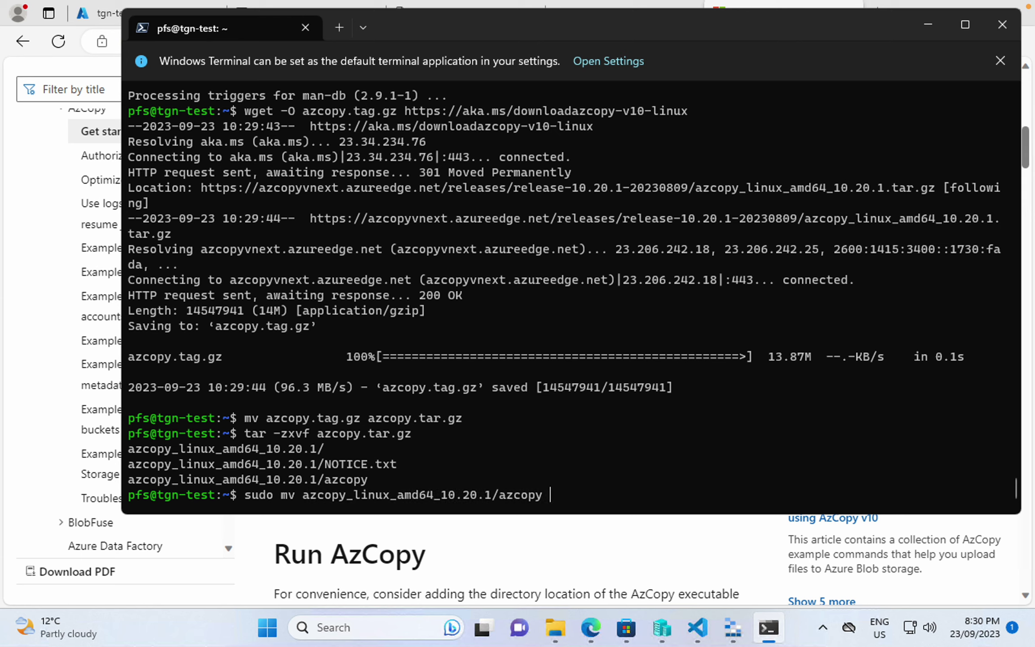
{"action": "type", "text": "/usr/local/bin/"}
{"action": "key", "text": "Return"}
- Make /usr/local/bin/azcopy executable with chmod +x, then verify azcopy and 7za both run
{"action": "type", "text": "sudo ch"}
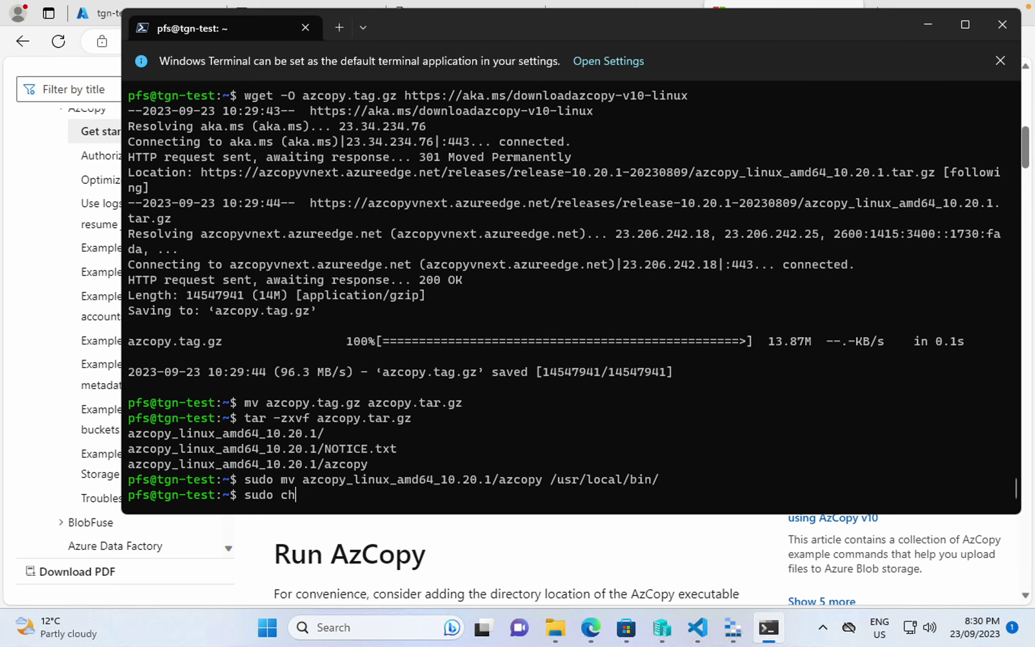
{"action": "type", "text": "mod +x /usr/local/bin/"}
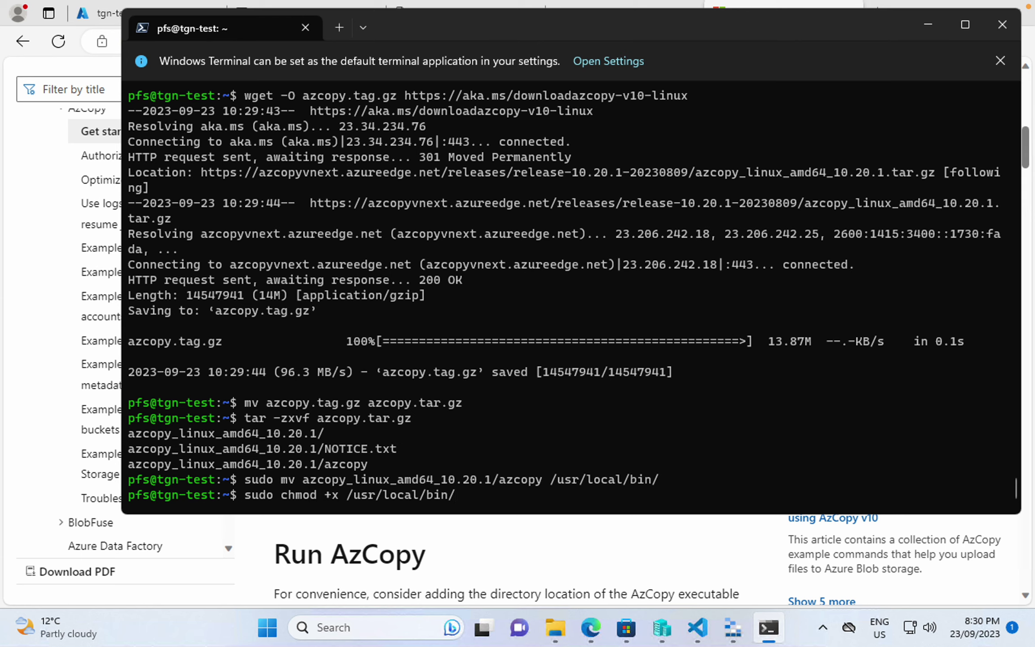
{"action": "type", "text": "az"}
{"action": "key", "text": "Tab"}
{"action": "key", "text": "Return"}
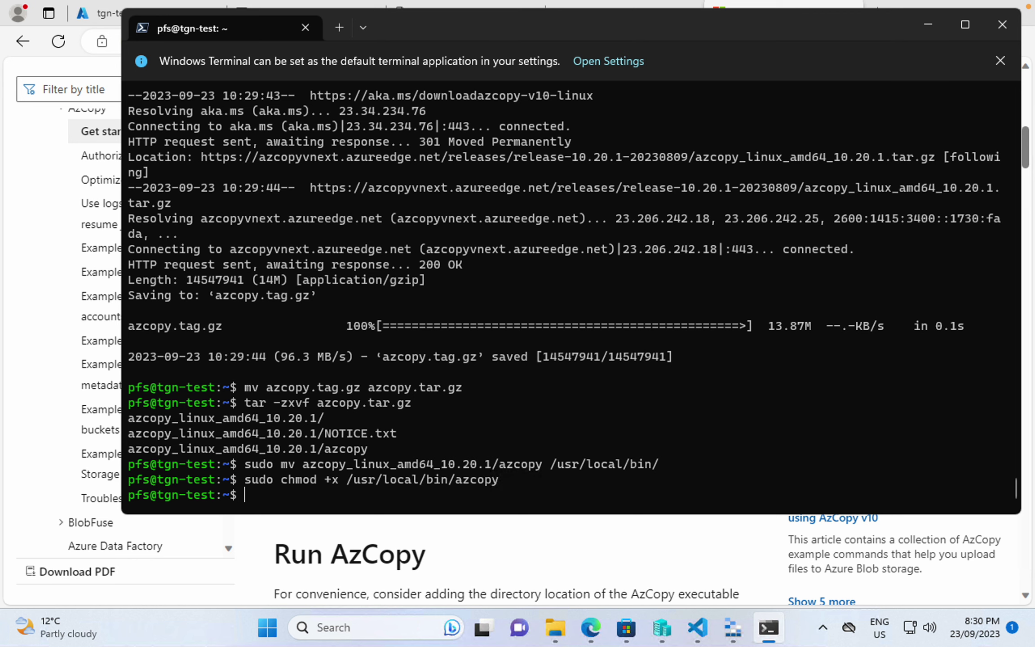
{"action": "type", "text": "azcopy"}
{"action": "key", "text": "Return"}
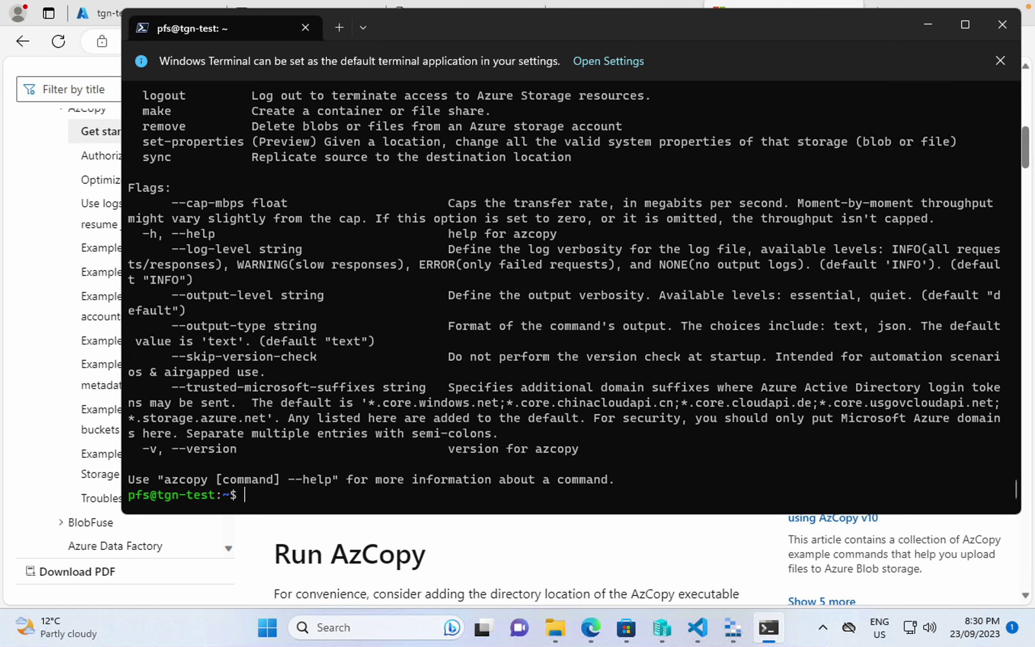
{"action": "type", "text": "7za"}
{"action": "key", "text": "Return"}
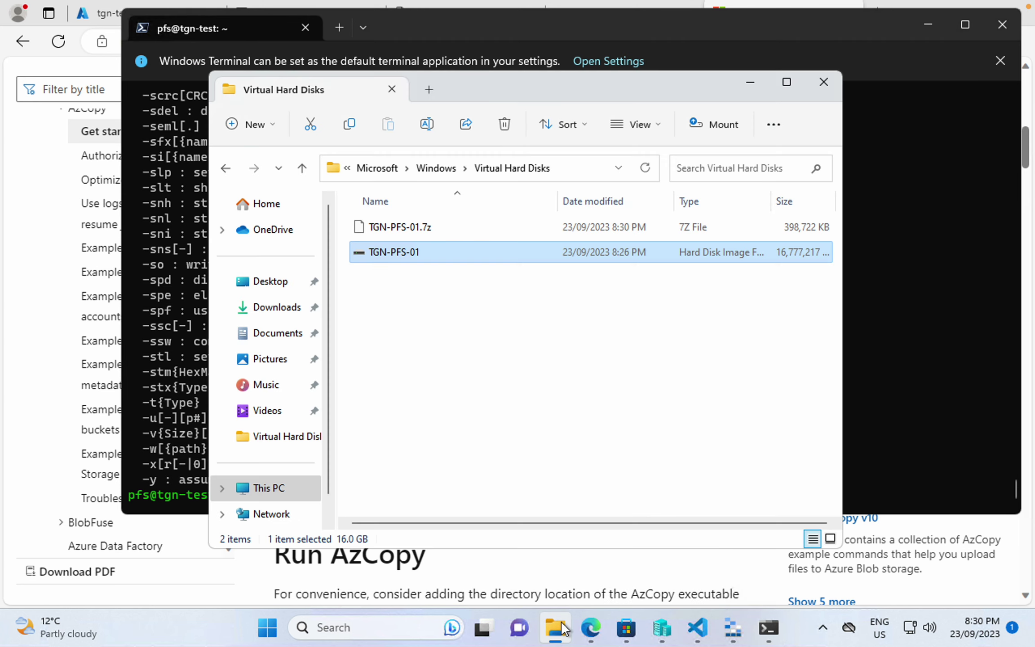
- Select the finished TGN-PFS-01.7z in Virtual Hard Disks and bring up its context menu
{"action": "left_click", "coordinate": [556, 627]}
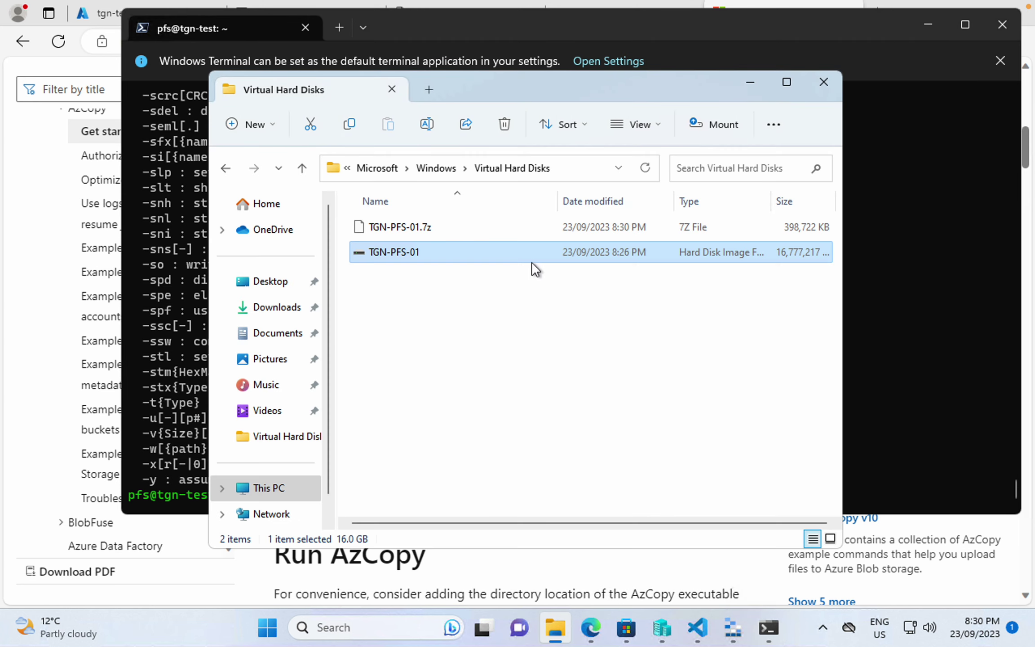
{"action": "left_click", "coordinate": [530, 308]}
{"action": "left_click", "coordinate": [464, 226]}
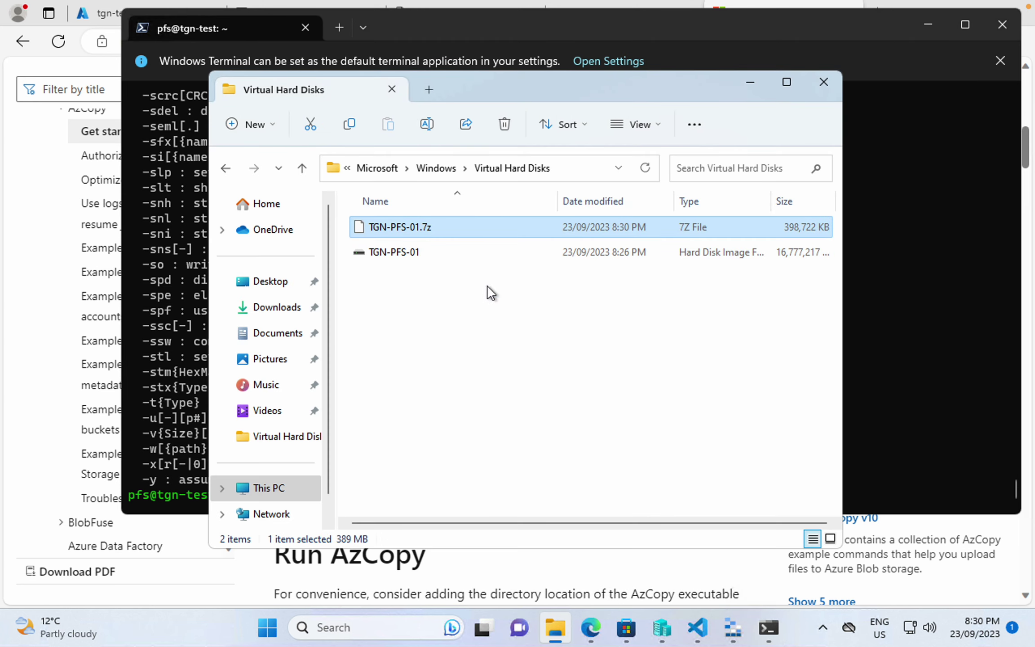
{"action": "right_click", "coordinate": [426, 227]}
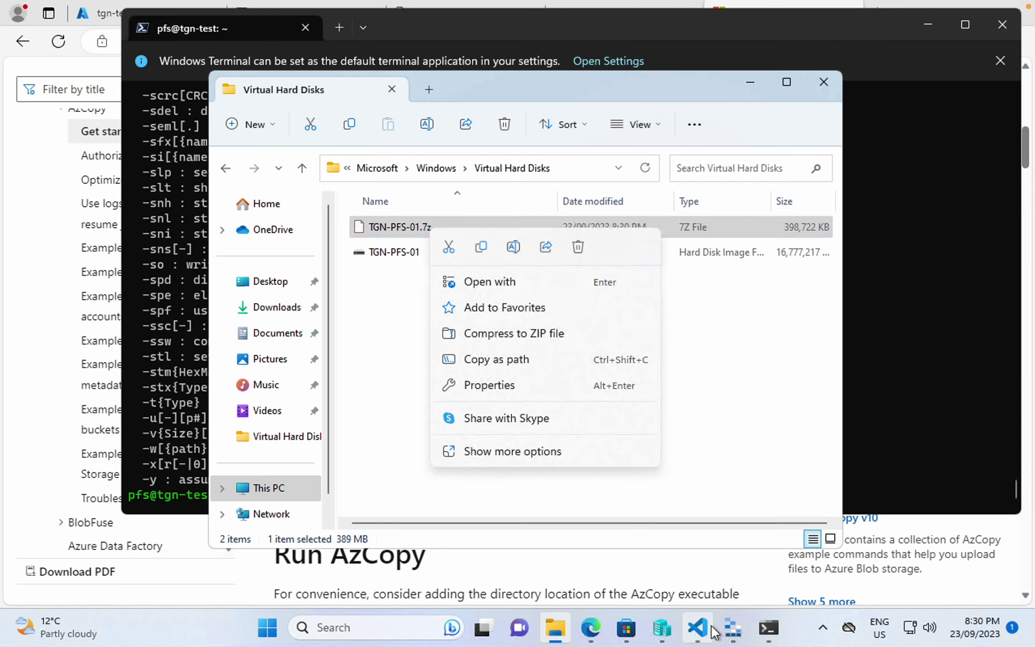
{"action": "left_click", "coordinate": [733, 628]}
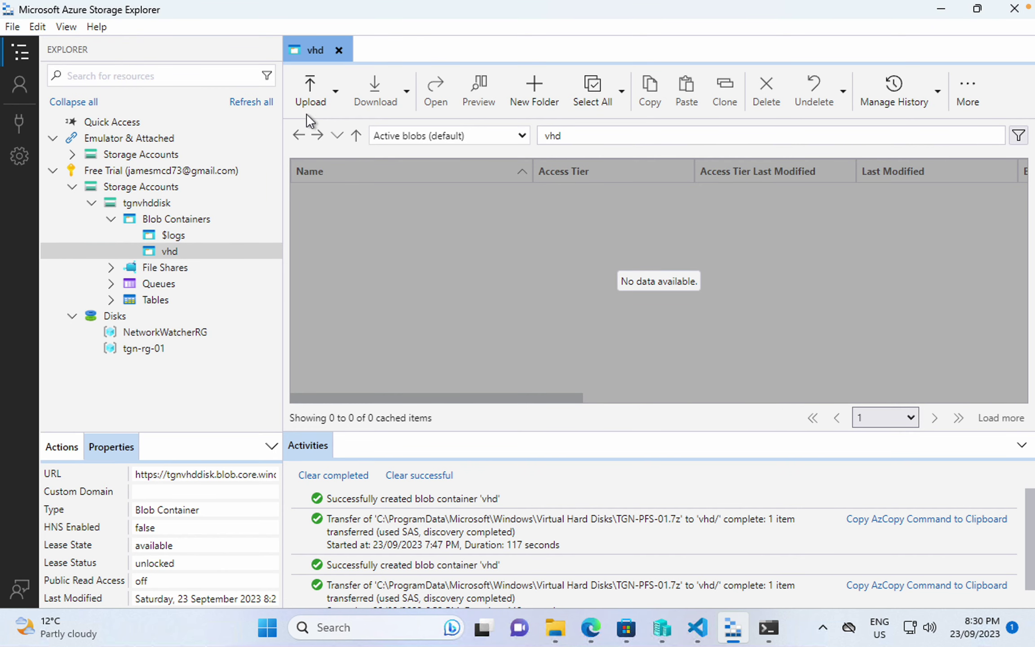
- Upload TGN-PFS-01.7z from Virtual Hard Disks into the vhd container via Upload Files
{"action": "left_click", "coordinate": [304, 97]}
{"action": "left_click", "coordinate": [328, 152]}
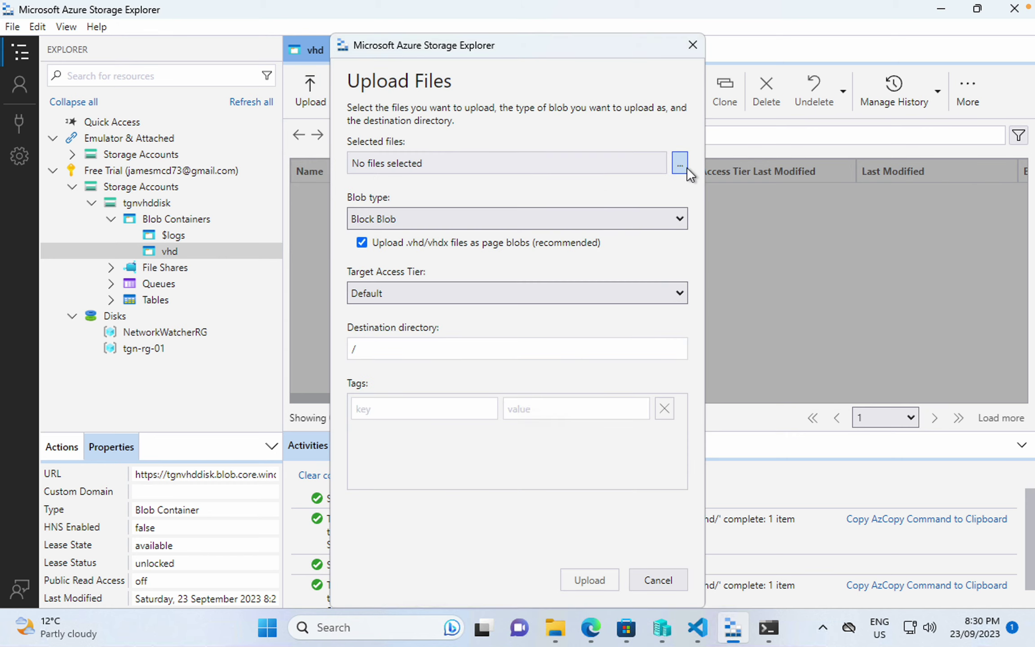
{"action": "left_click", "coordinate": [682, 166]}
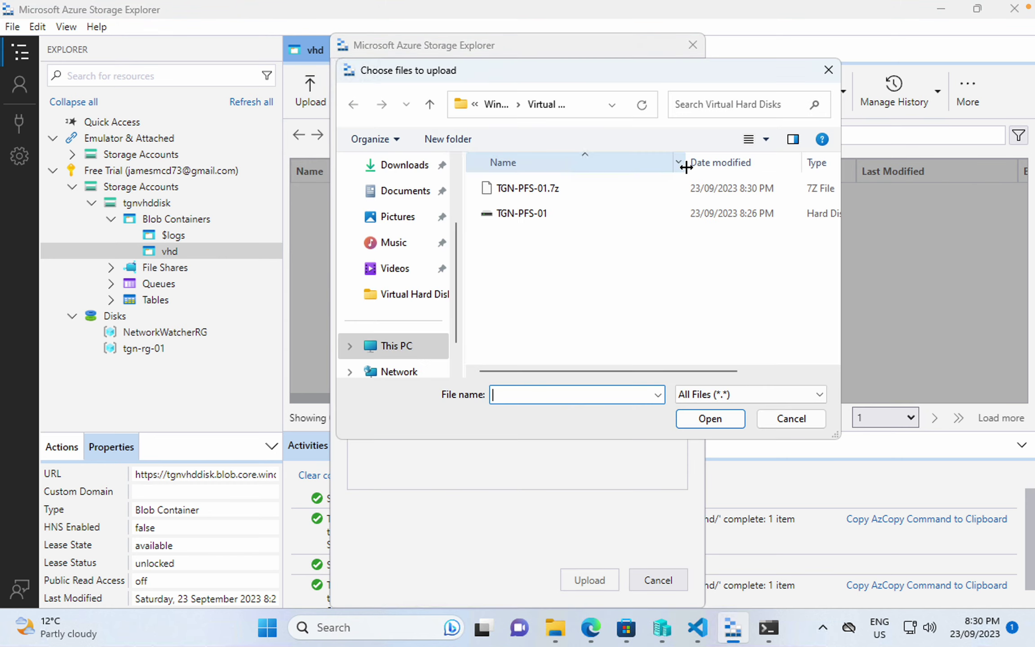
{"action": "left_click", "coordinate": [593, 104]}
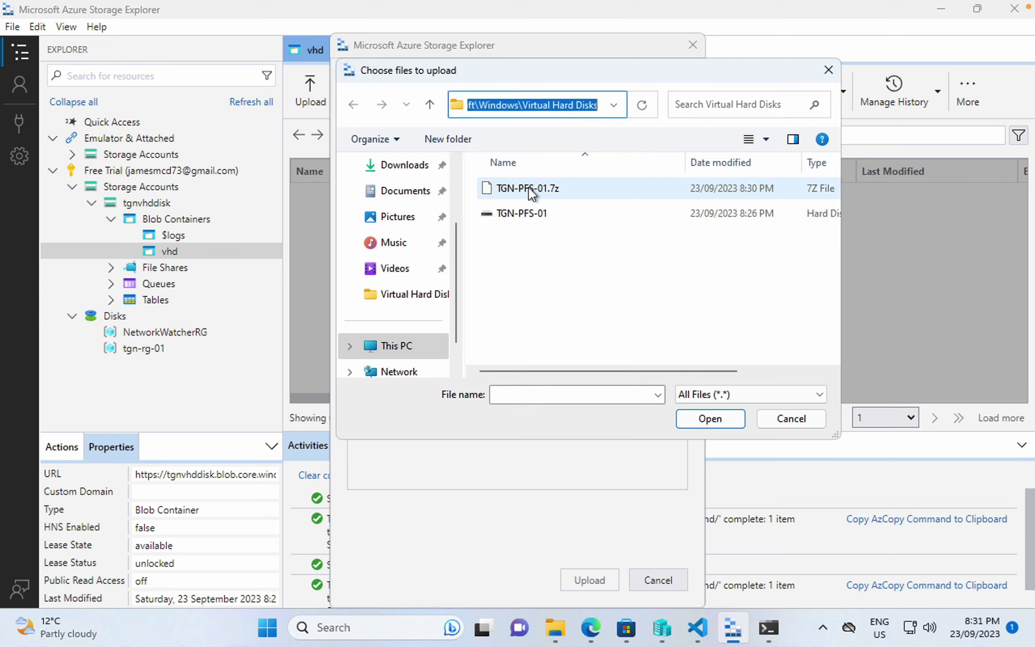
{"action": "left_click", "coordinate": [542, 189]}
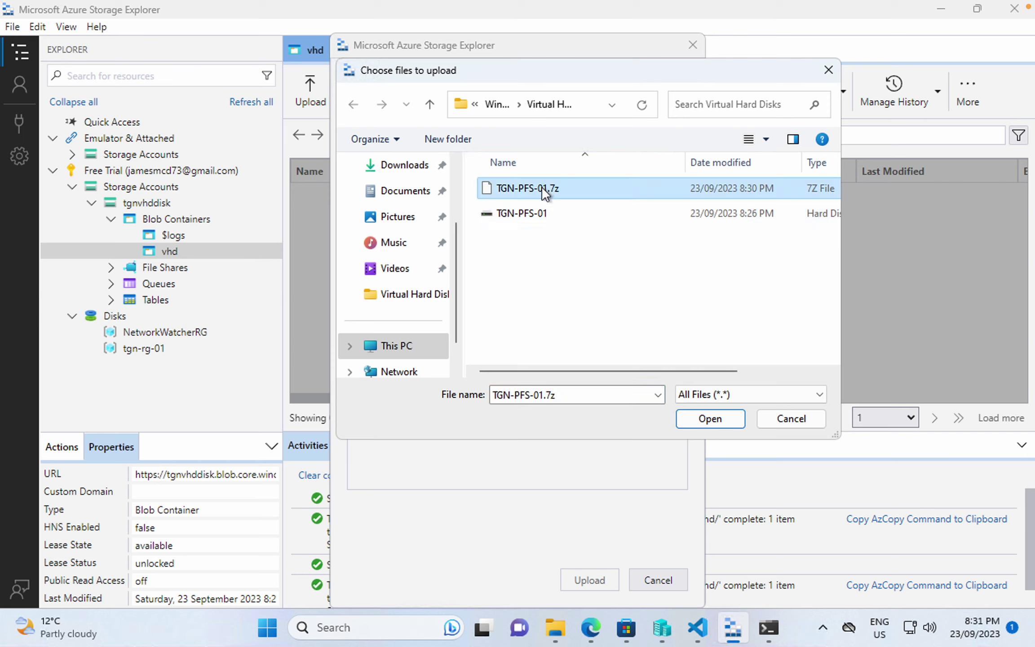
{"action": "double_click", "coordinate": [541, 187]}
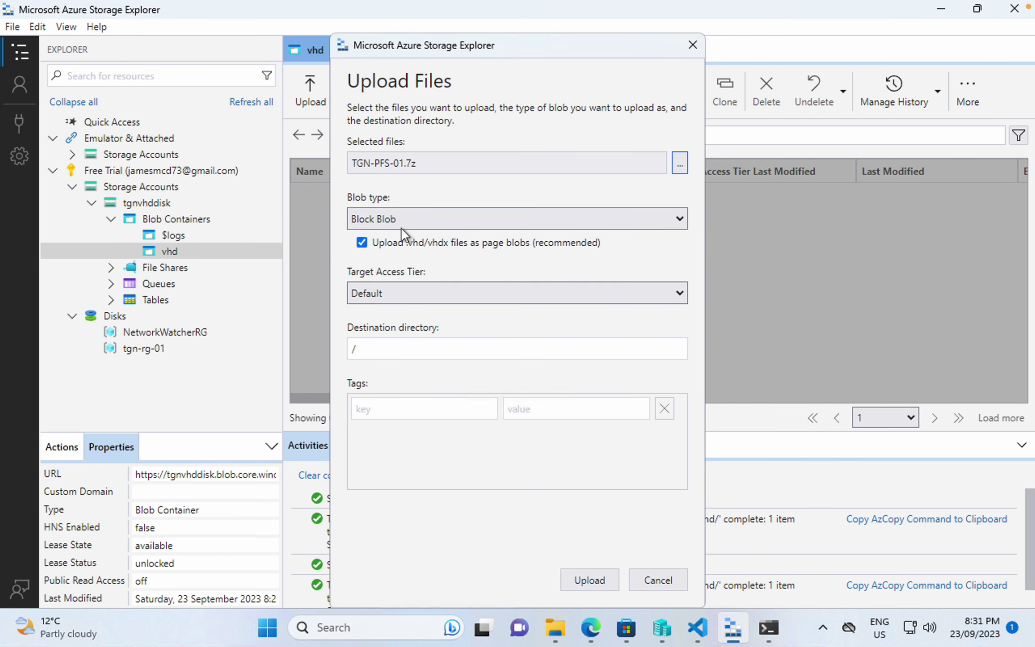
{"action": "left_click", "coordinate": [581, 580]}
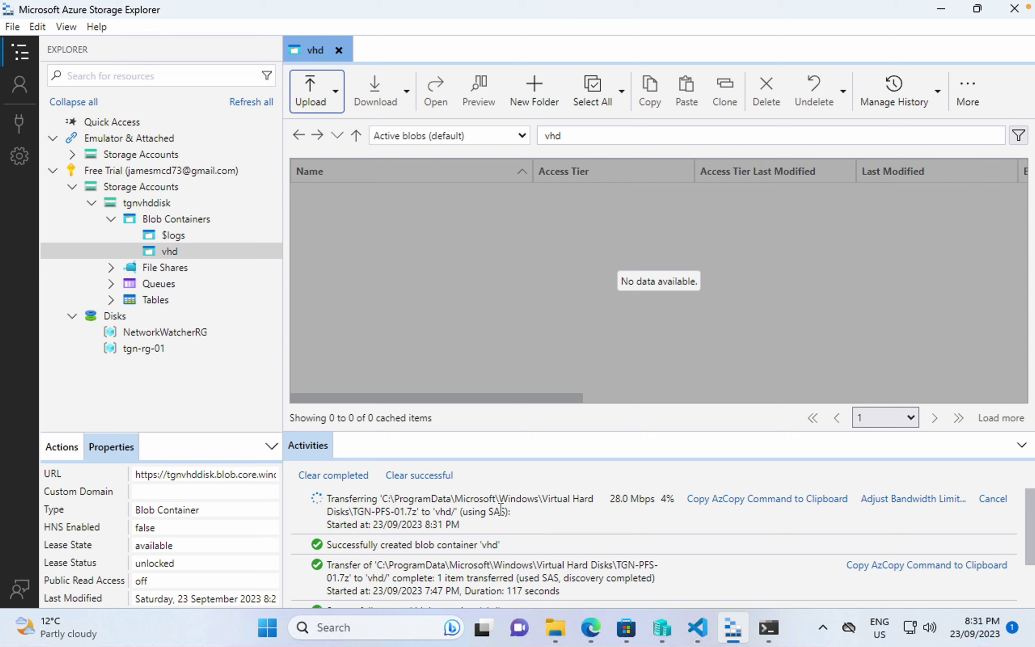
{"action": "left_click", "coordinate": [555, 627]}
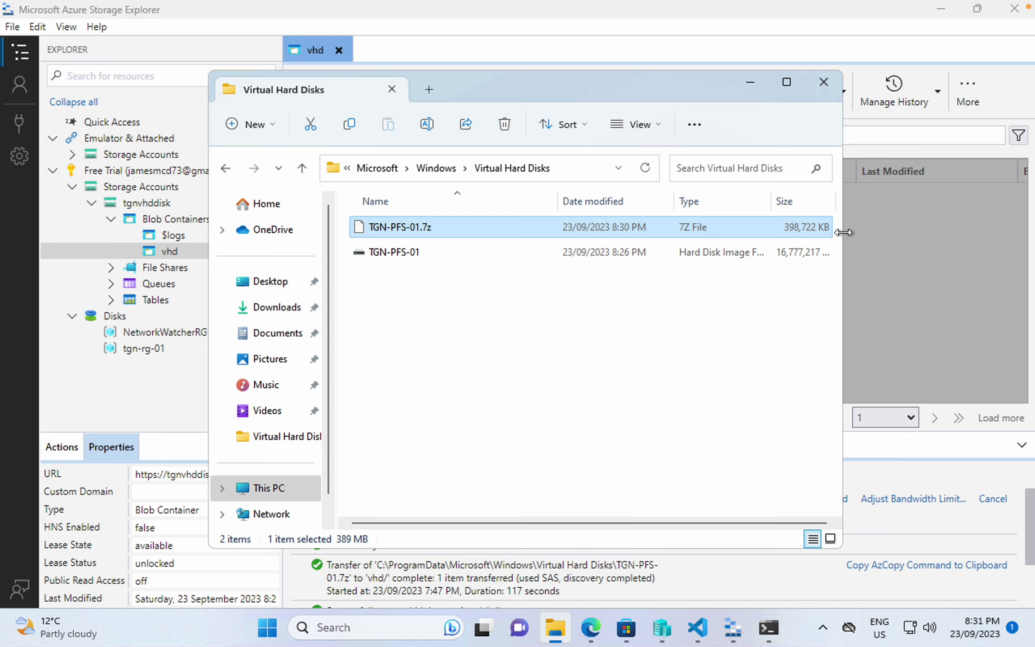
{"action": "left_click_drag", "start_coordinate": [843, 232], "coordinate": [944, 235]}
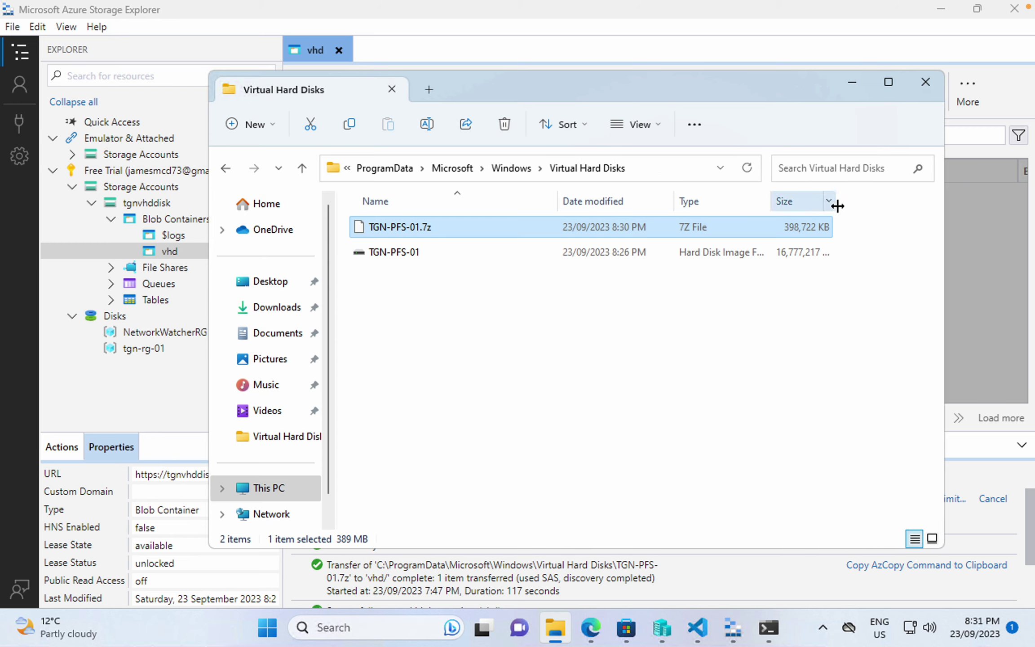
{"action": "left_click_drag", "start_coordinate": [837, 206], "coordinate": [911, 205]}
{"action": "left_click", "coordinate": [870, 256]}
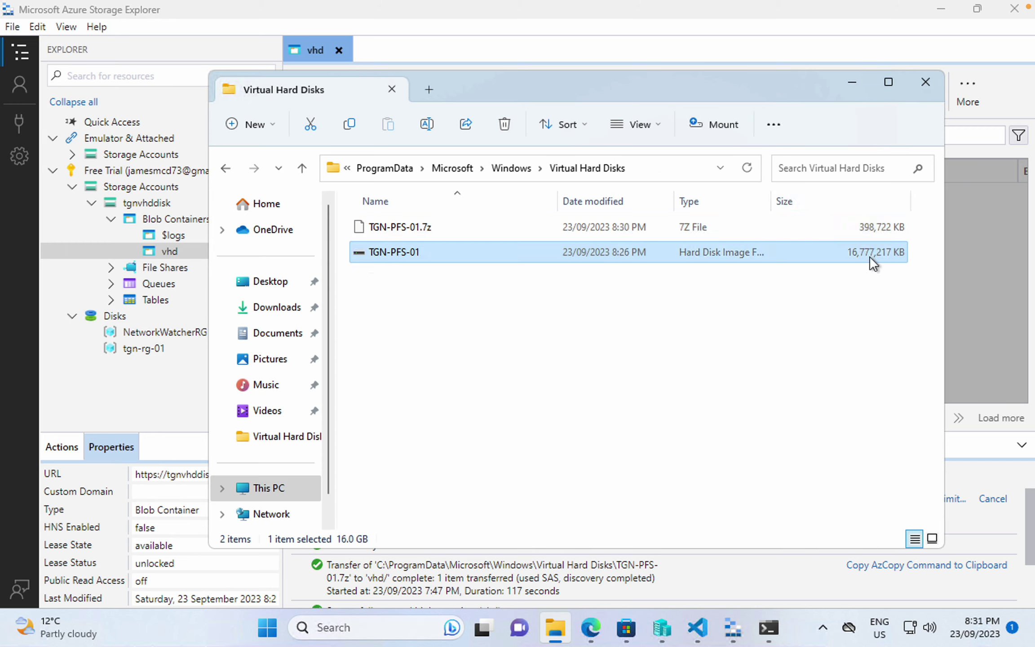
{"action": "left_click", "coordinate": [872, 230]}
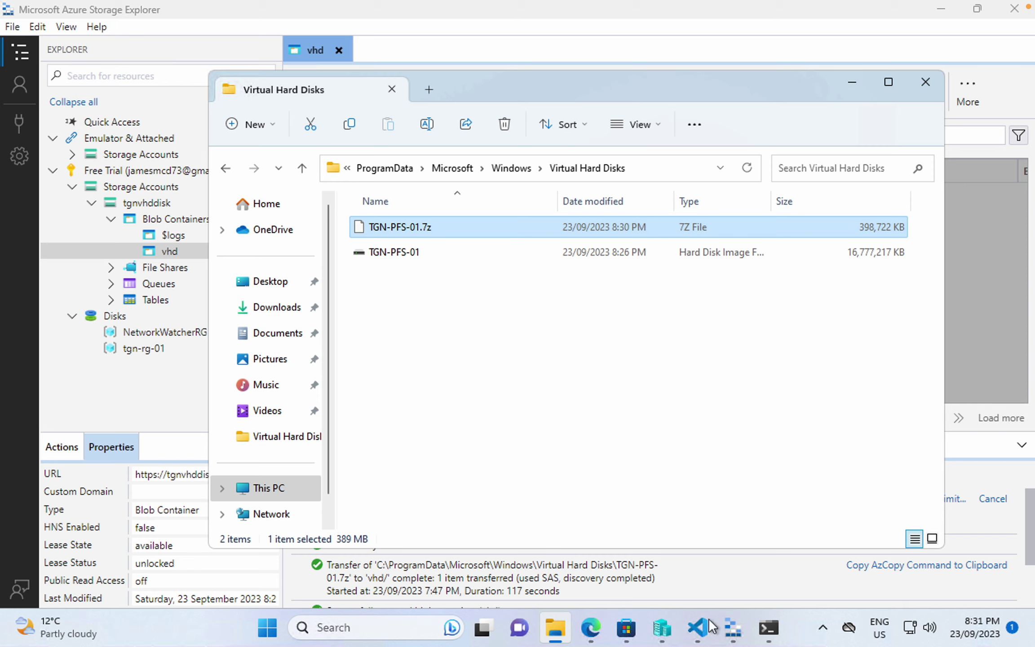
{"action": "mouse_move", "coordinate": [699, 628]}
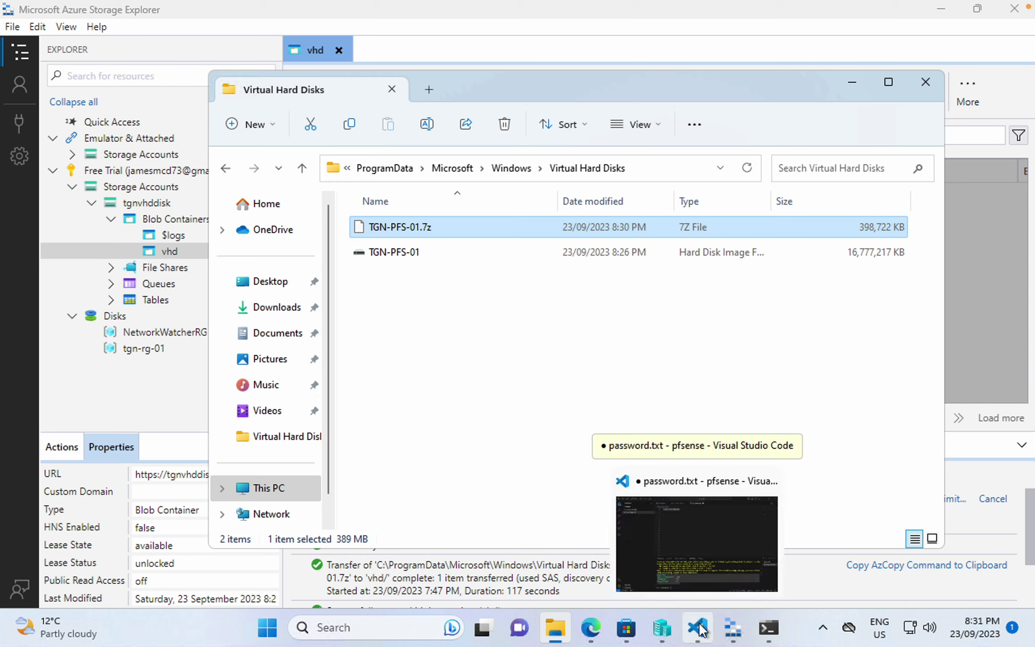
{"action": "left_click", "coordinate": [730, 634]}
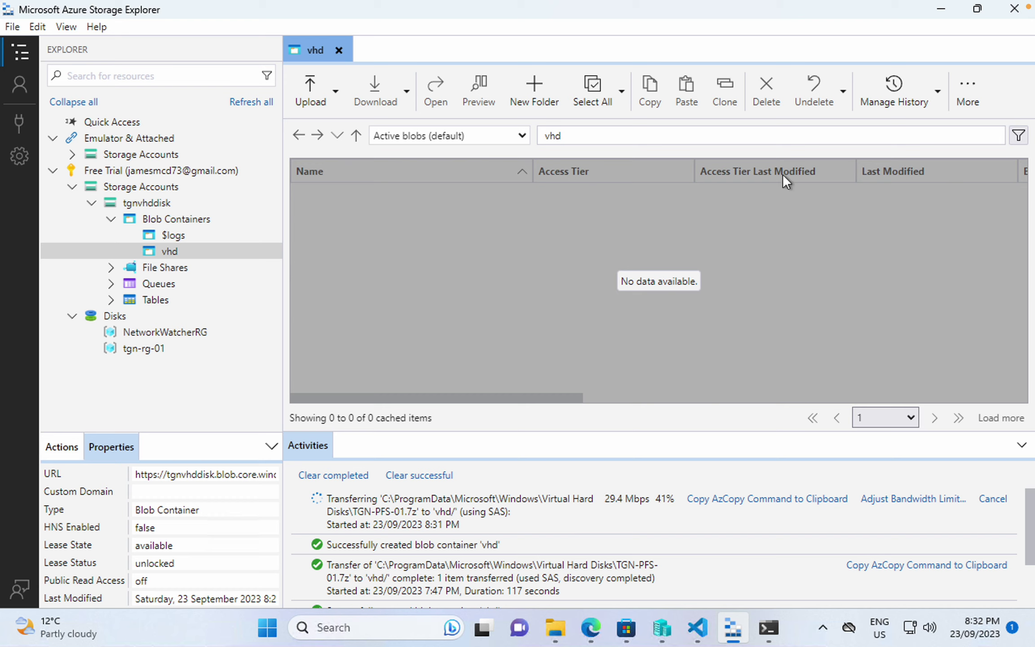
{"action": "left_click", "coordinate": [969, 83]}
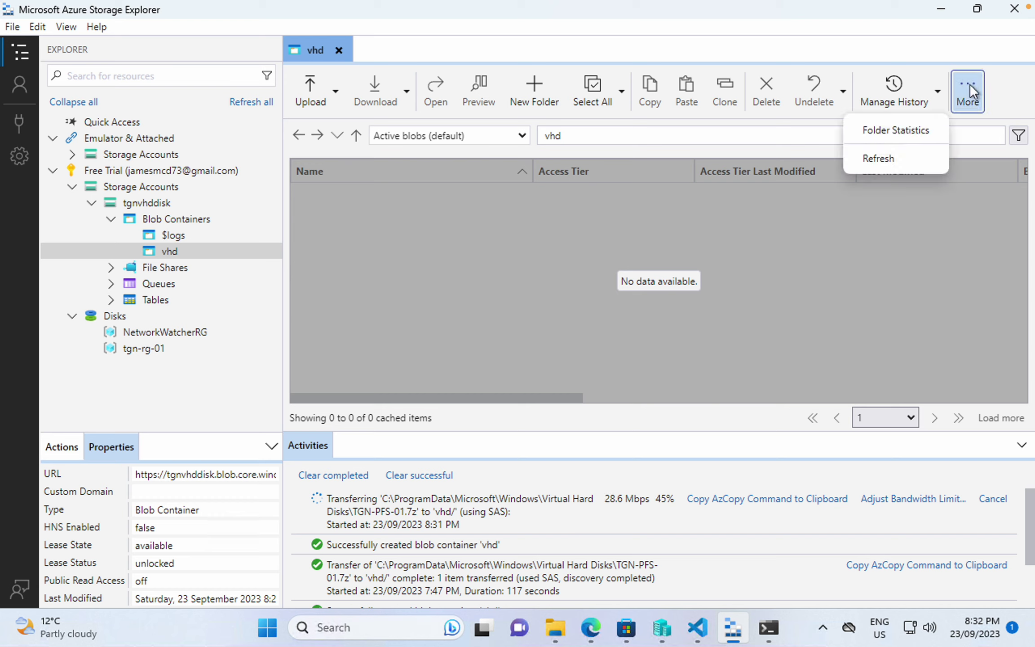
{"action": "left_click", "coordinate": [893, 157]}
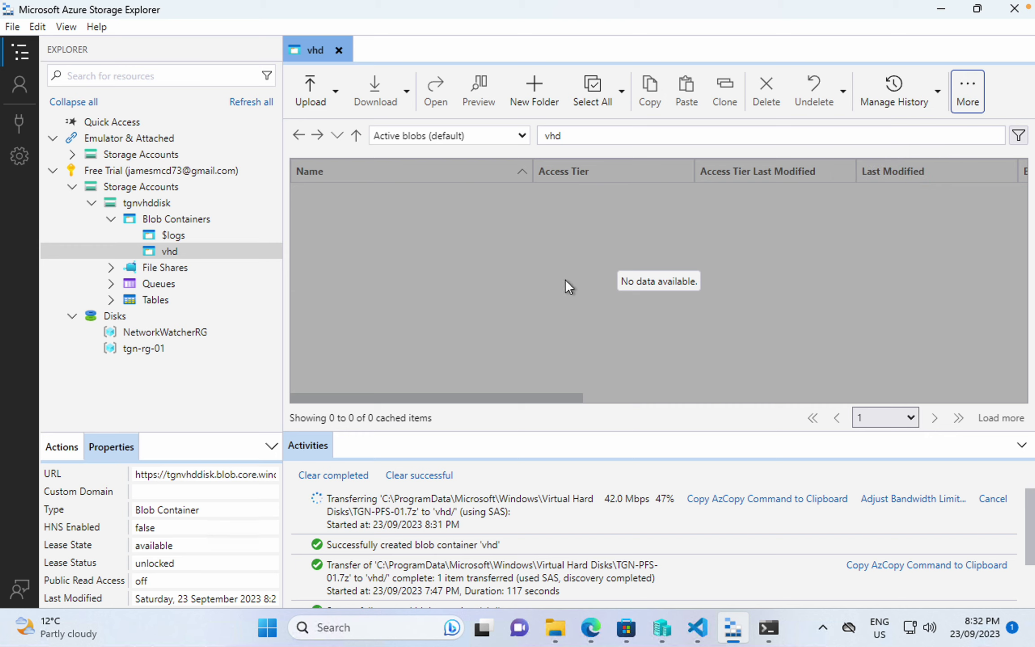
{"action": "left_click", "coordinate": [180, 253]}
{"action": "left_click", "coordinate": [970, 96]}
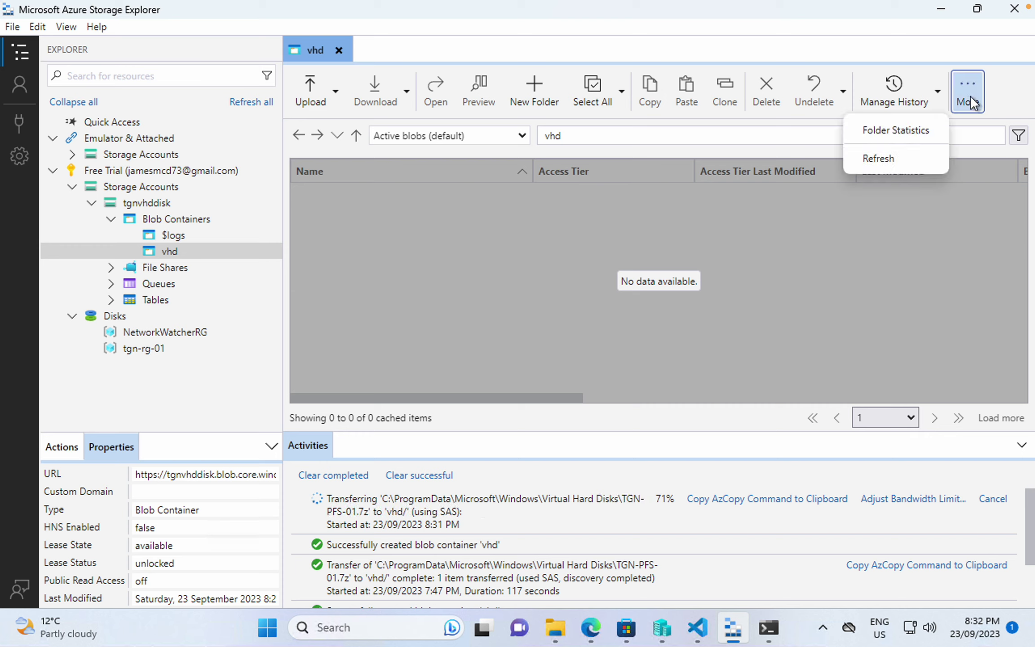
{"action": "left_click", "coordinate": [895, 160]}
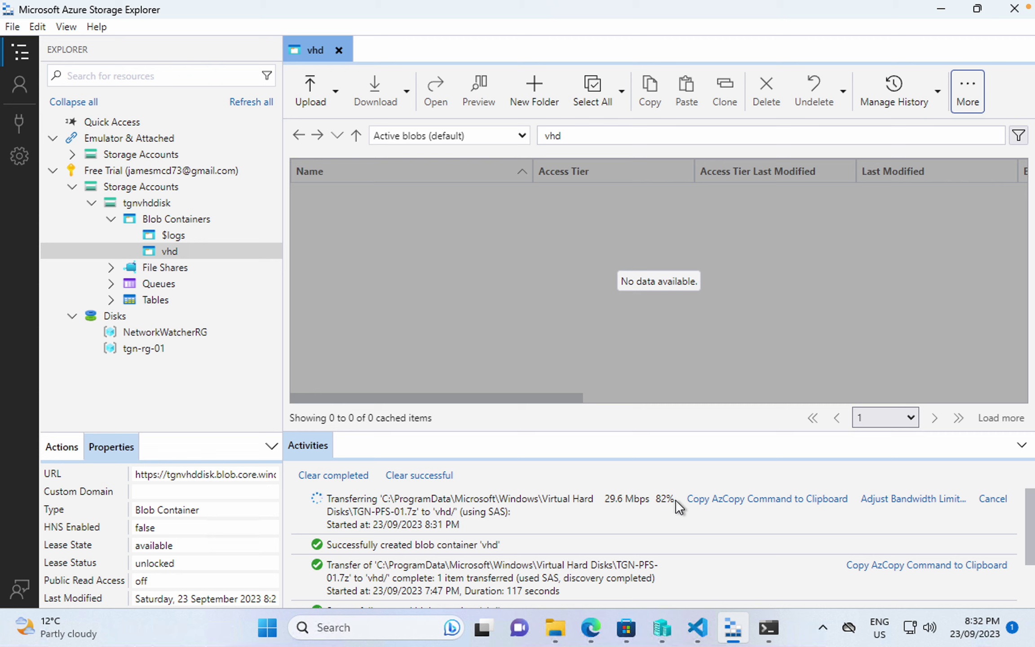
- Review the vhd URL and resource group settings in Create-VM.ps1 in VS Code
{"action": "left_click", "coordinate": [697, 623]}
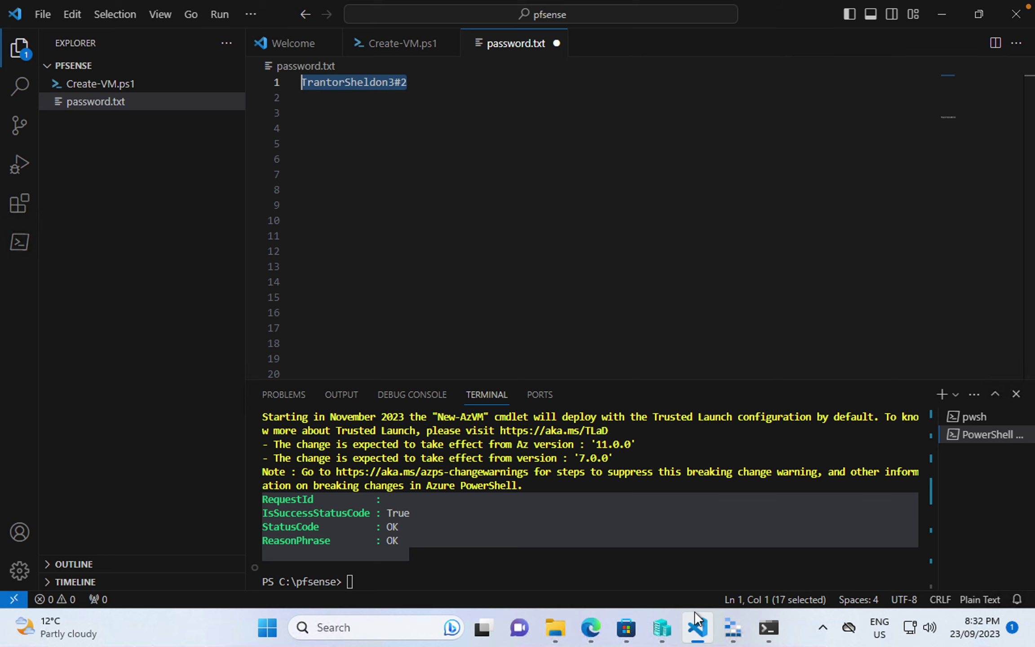
{"action": "left_click", "coordinate": [378, 43]}
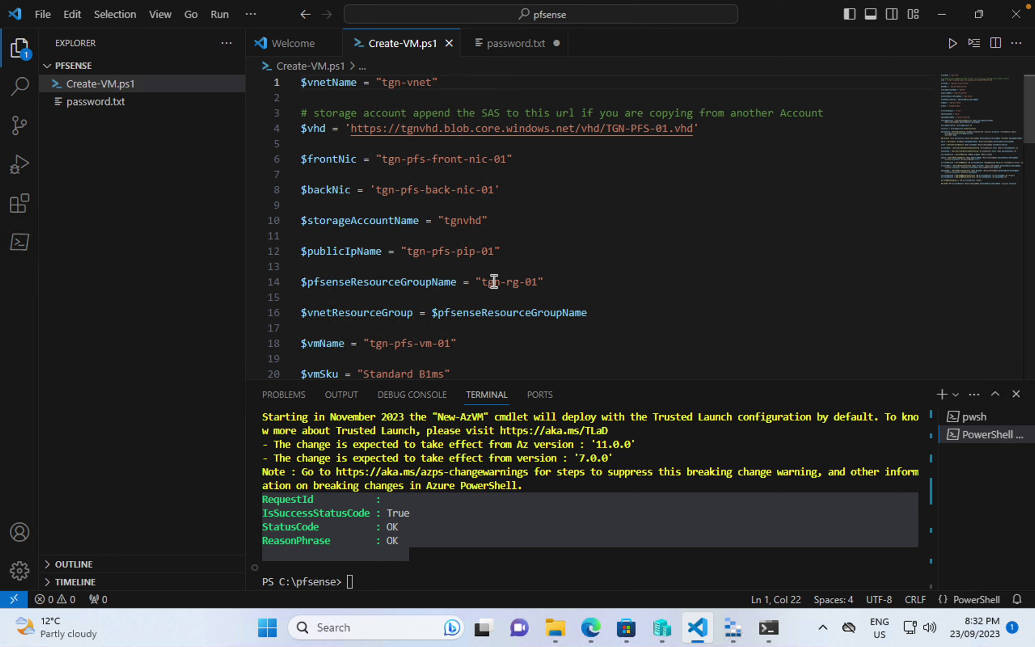
{"action": "left_click", "coordinate": [591, 627]}
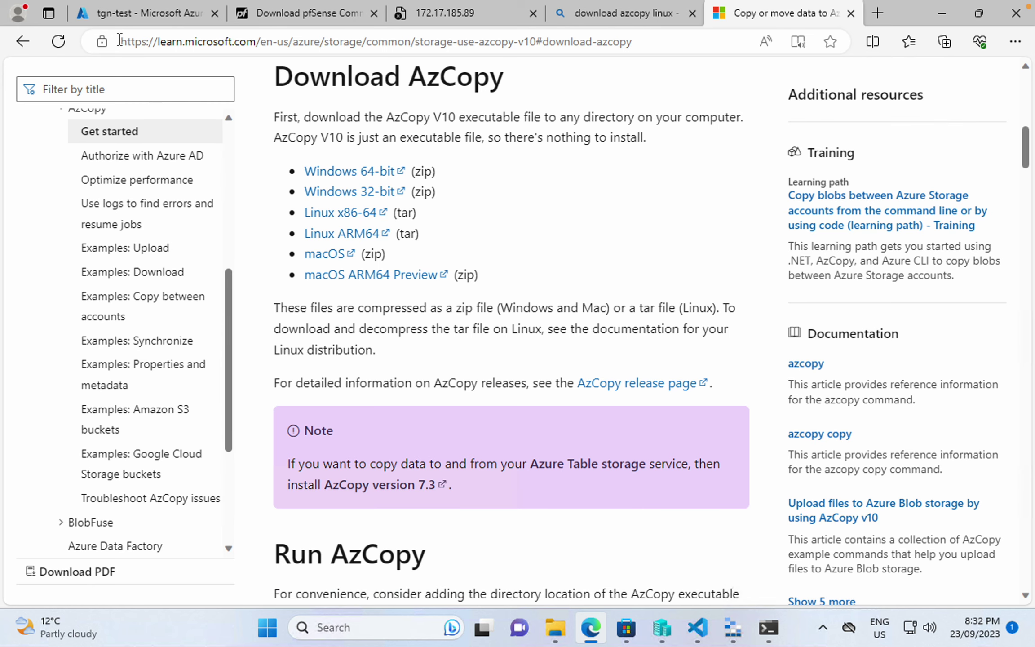
- Open the tgn-rg resource group from Resource groups and copy its name to the clipboard
{"action": "left_click", "coordinate": [112, 12]}
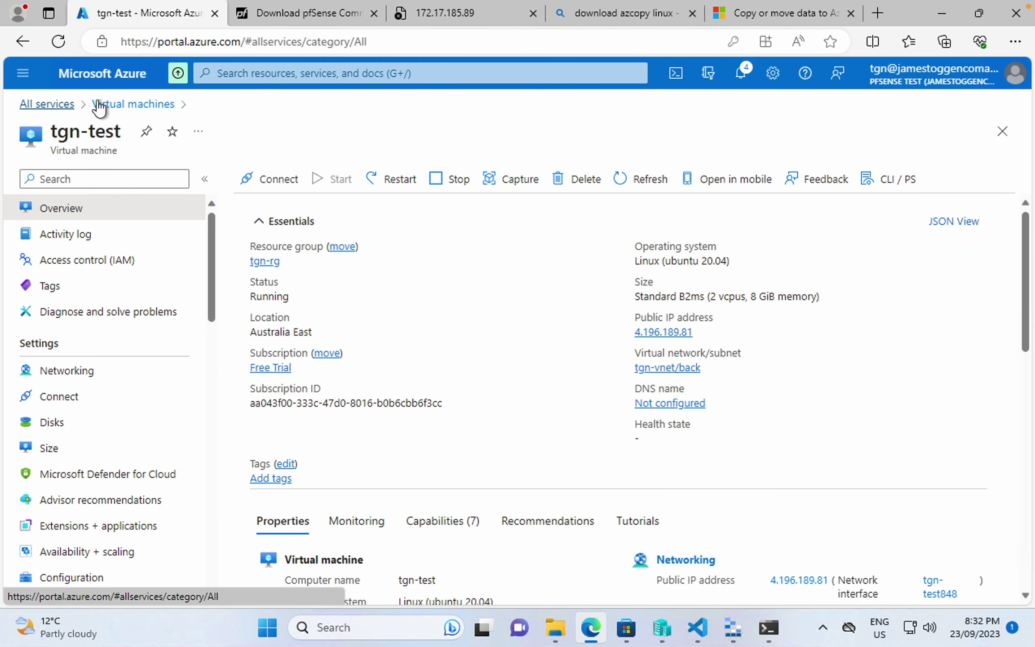
{"action": "left_click", "coordinate": [72, 106]}
{"action": "left_click", "coordinate": [451, 233]}
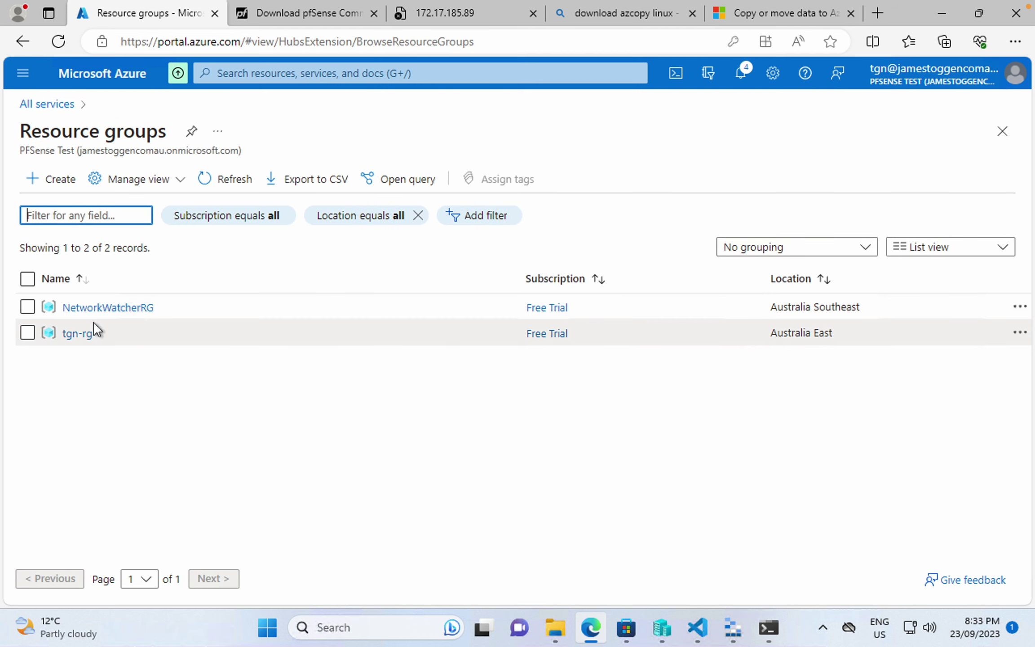
{"action": "left_click", "coordinate": [86, 333]}
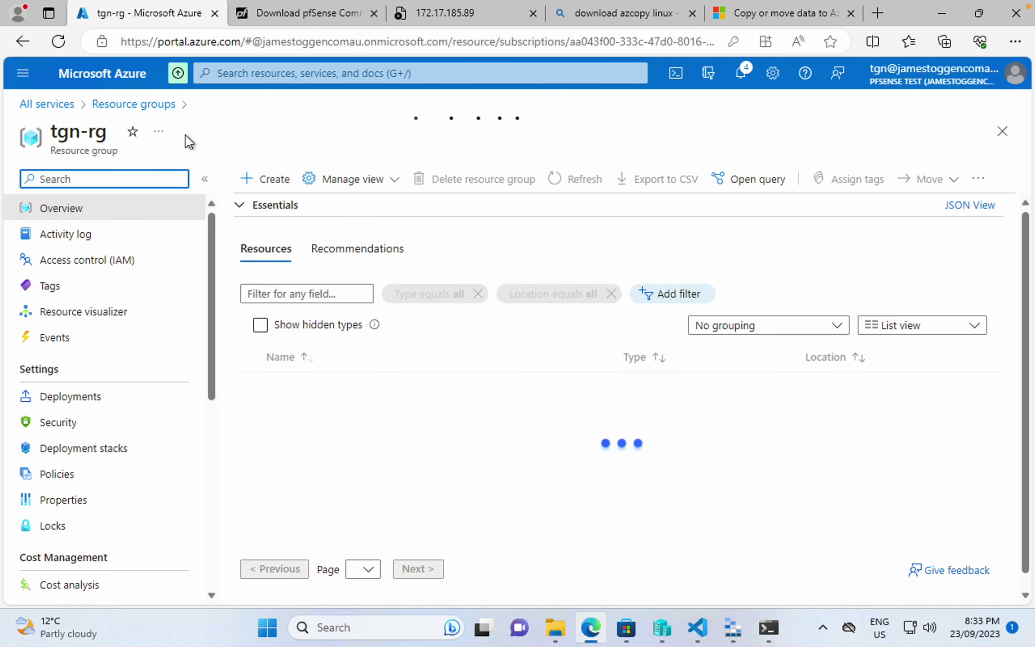
{"action": "left_click", "coordinate": [184, 131]}
{"action": "left_click", "coordinate": [215, 157]}
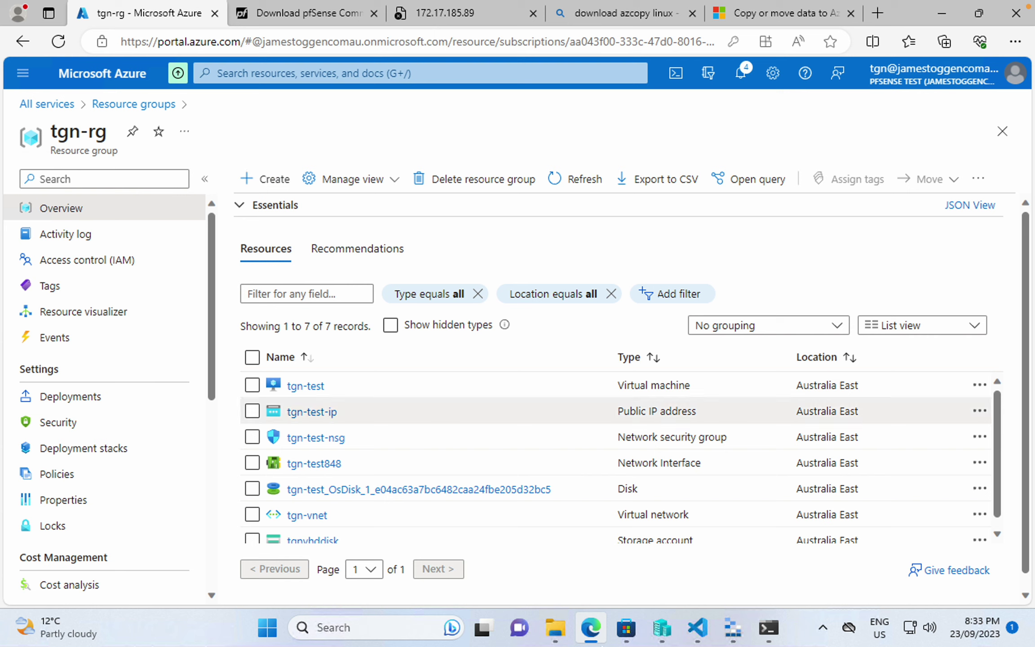
- Replace tgn-rg-01 with the copied name tgn-rg in $pfsenseResourceGroupName on line 14
{"action": "left_click", "coordinate": [697, 628]}
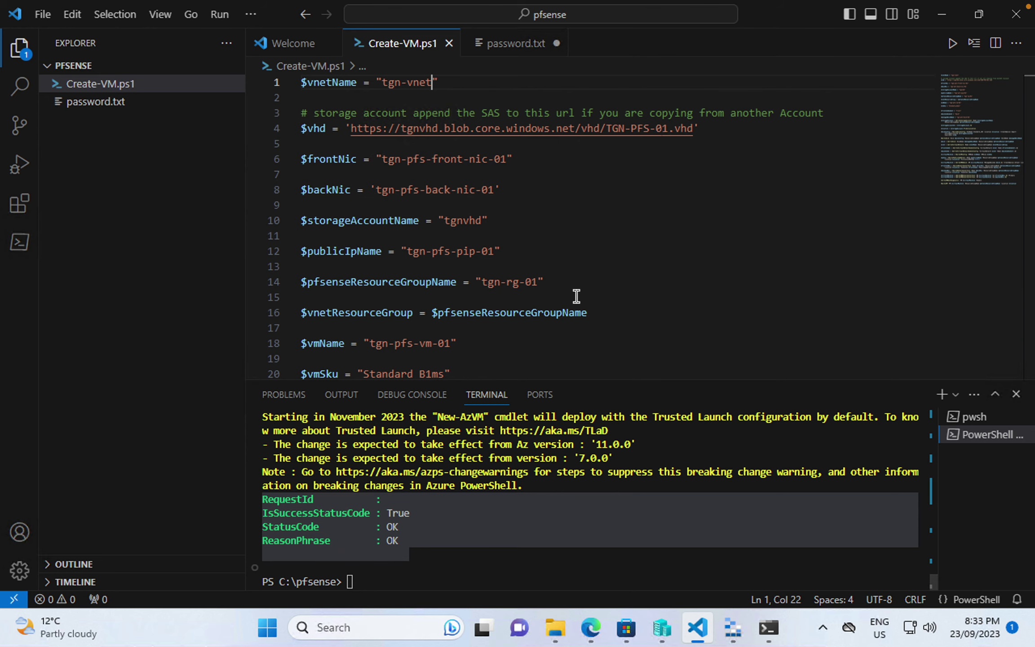
{"action": "left_click_drag", "start_coordinate": [481, 282], "coordinate": [539, 282]}
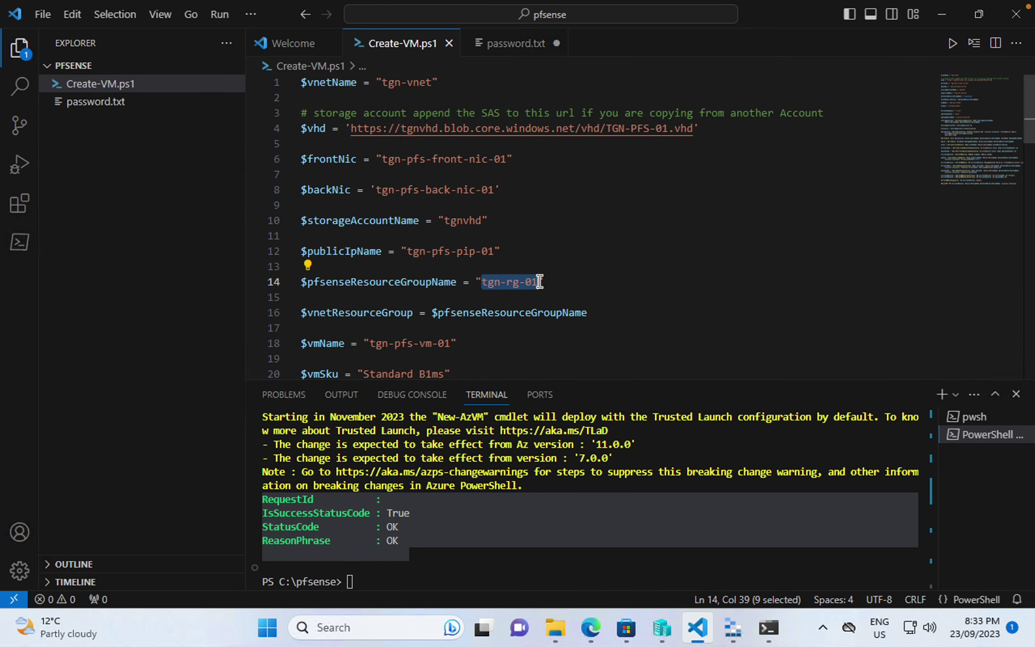
{"action": "key", "text": "ctrl+v"}
{"action": "left_click", "coordinate": [582, 295]}
- Move the $pfsenseResourceGroupName line up to sit directly below the $vhd line
{"action": "left_click", "coordinate": [262, 271], "text": "shift"}
{"action": "key", "text": "ctrl+x"}
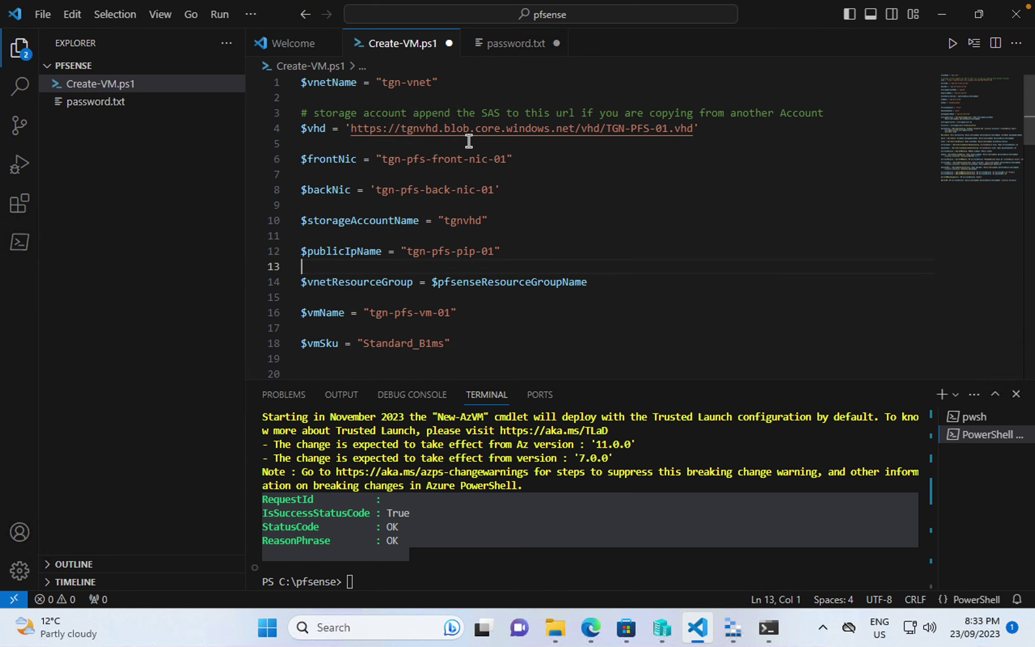
{"action": "left_click", "coordinate": [699, 130]}
{"action": "key", "text": "Return"}
{"action": "key", "text": "ctrl+v"}
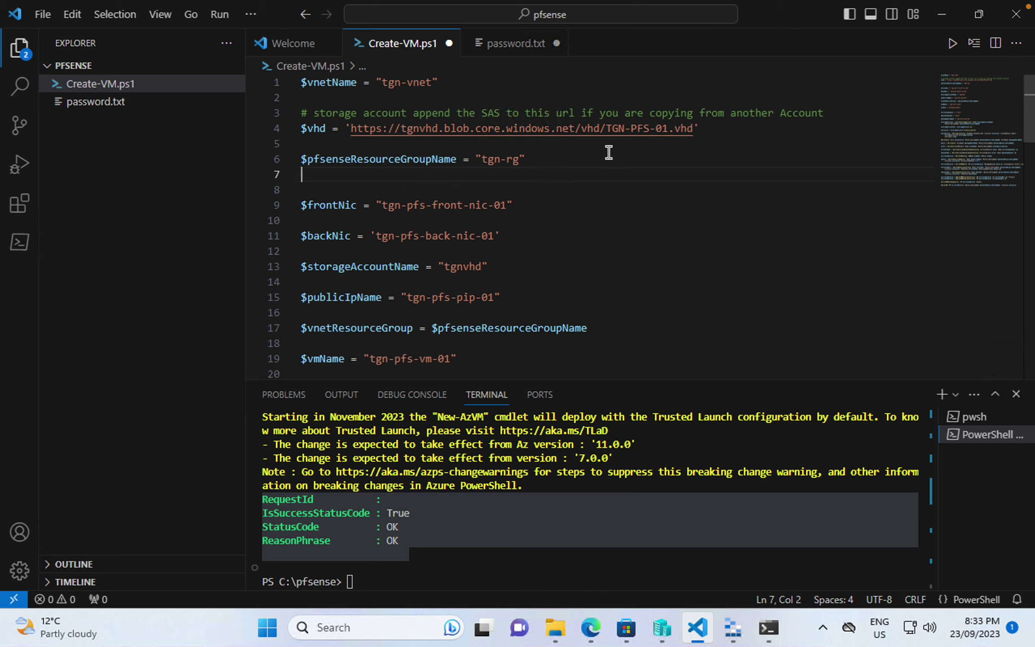
- Move the $storageAccountName line beneath the resource group line, separated by a blank line
{"action": "left_click", "coordinate": [506, 275]}
{"action": "left_click", "coordinate": [514, 265]}
{"action": "left_click_drag", "start_coordinate": [514, 266], "coordinate": [270, 265]}
{"action": "key", "text": "ctrl+x"}
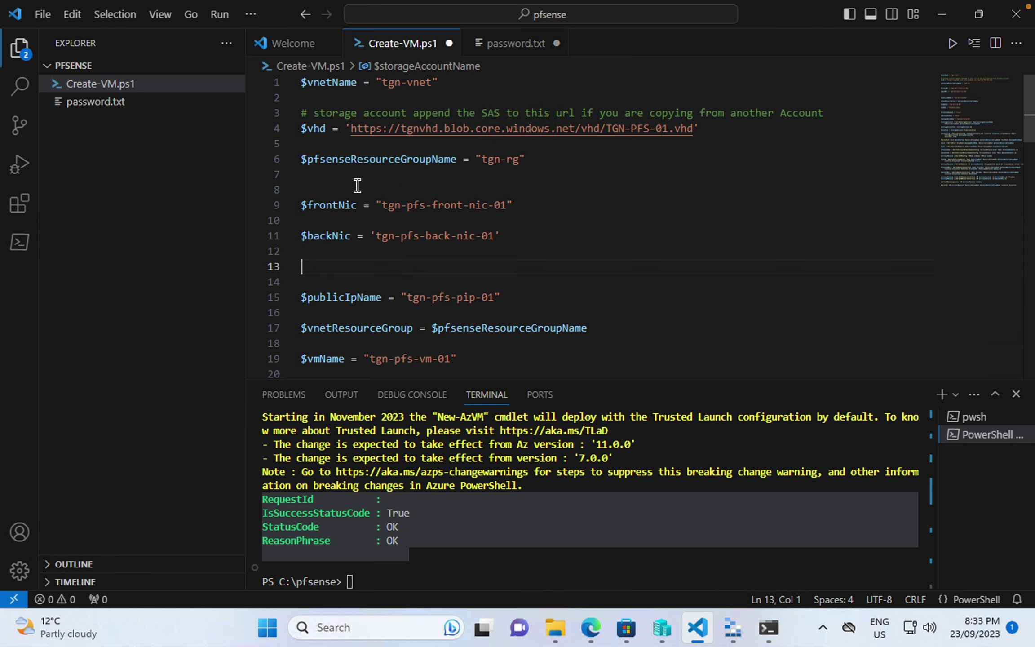
{"action": "left_click", "coordinate": [358, 175]}
{"action": "key", "text": "ctrl+v"}
{"action": "key", "text": "Return"}
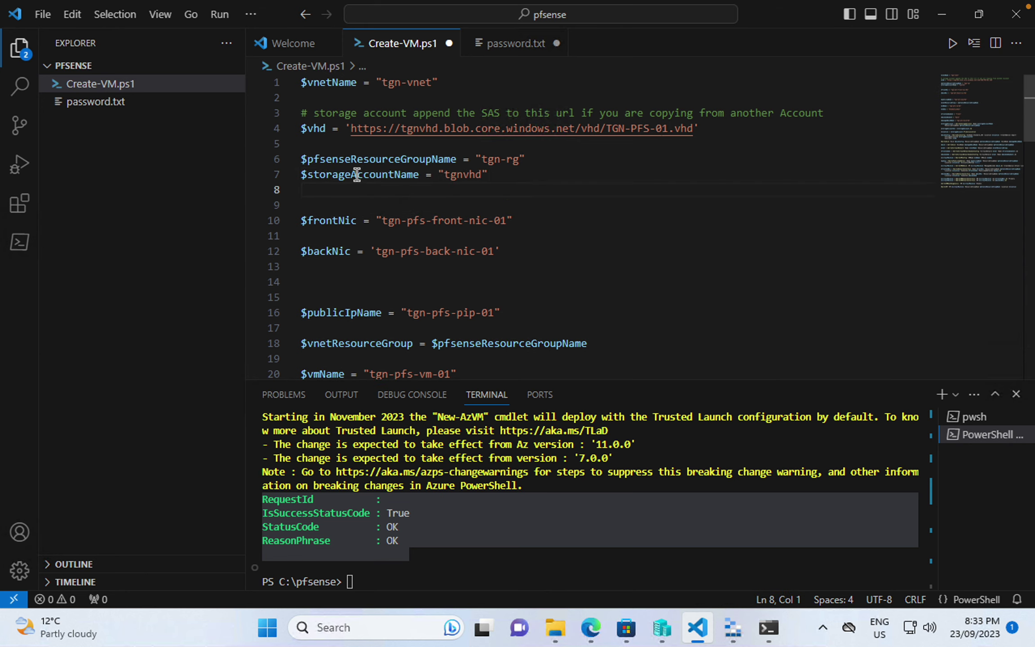
{"action": "key", "text": "Up"}
{"action": "key", "text": "Return"}
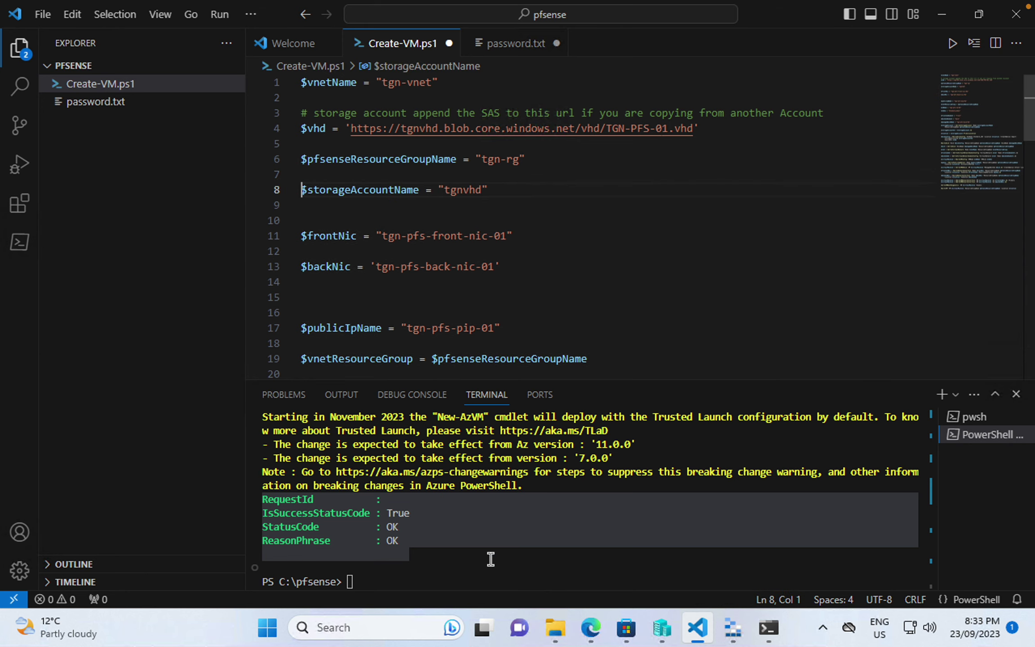
{"action": "left_click", "coordinate": [591, 627]}
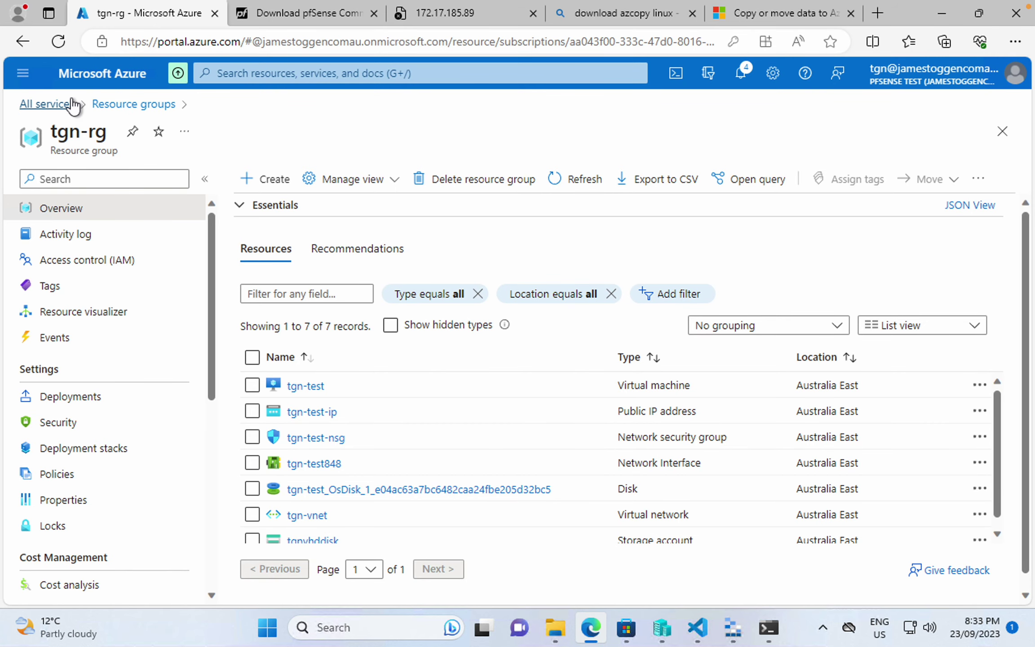
- Open the tgnvhddisk storage account's overview from the Storage accounts list
{"action": "left_click", "coordinate": [73, 106]}
{"action": "left_click", "coordinate": [587, 245]}
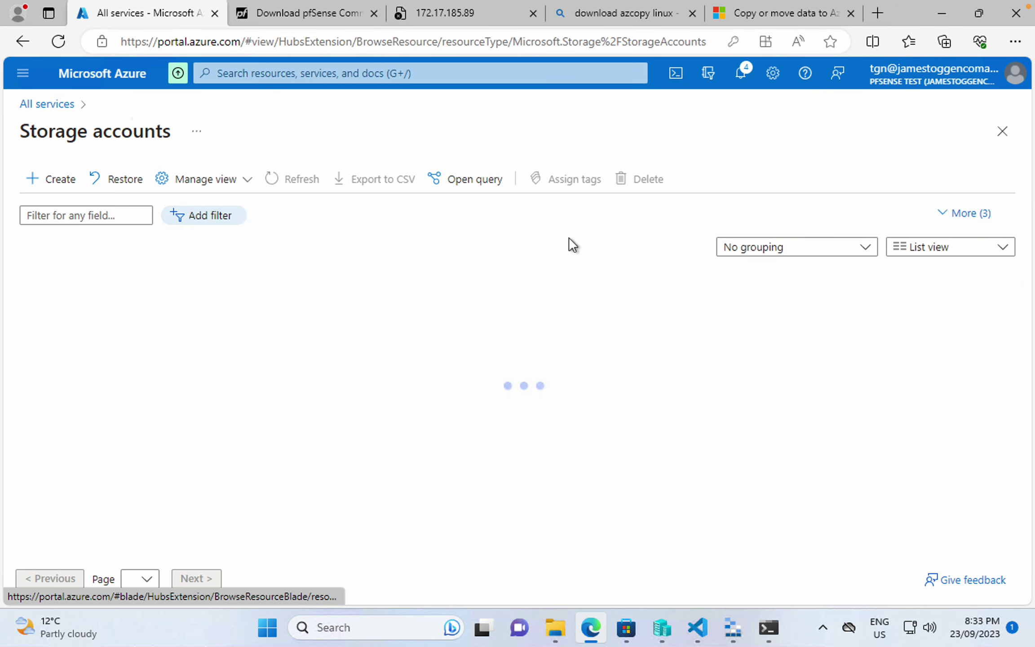
{"action": "left_click", "coordinate": [92, 309]}
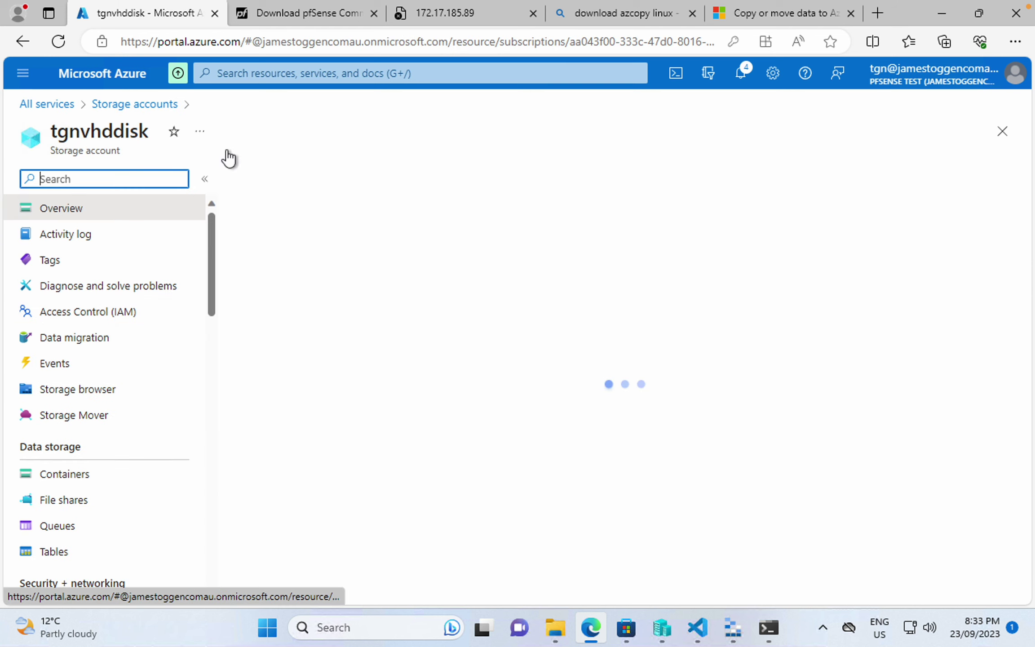
{"action": "left_click", "coordinate": [225, 132]}
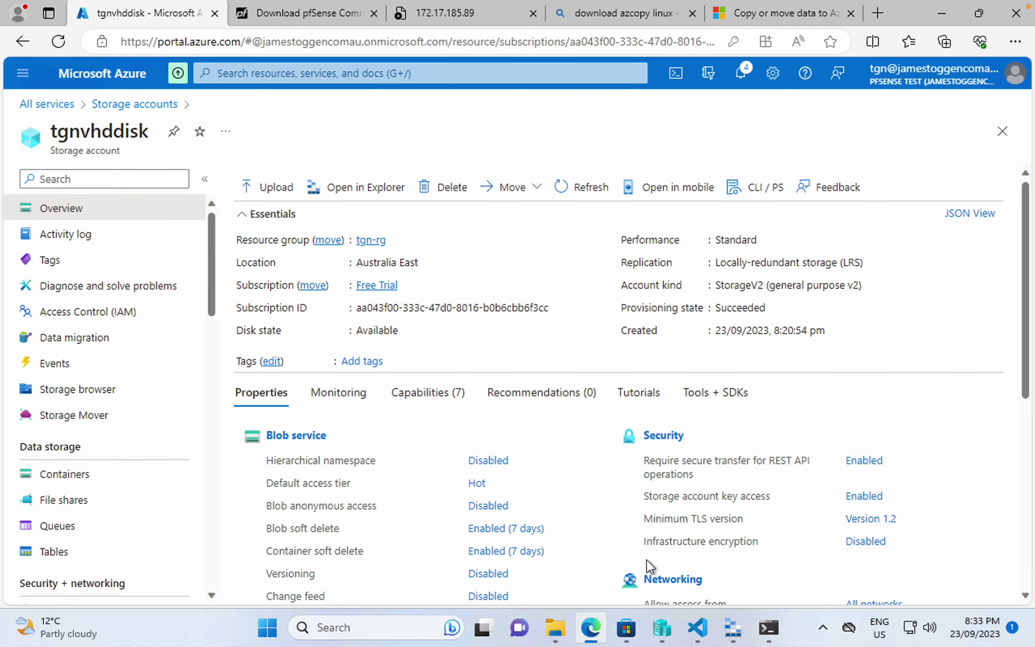
{"action": "left_click", "coordinate": [698, 628]}
- Change $storageAccountName from tgnvhd to tgnvhddisk, save, and delete two extra blank lines
{"action": "double_click", "coordinate": [462, 190]}
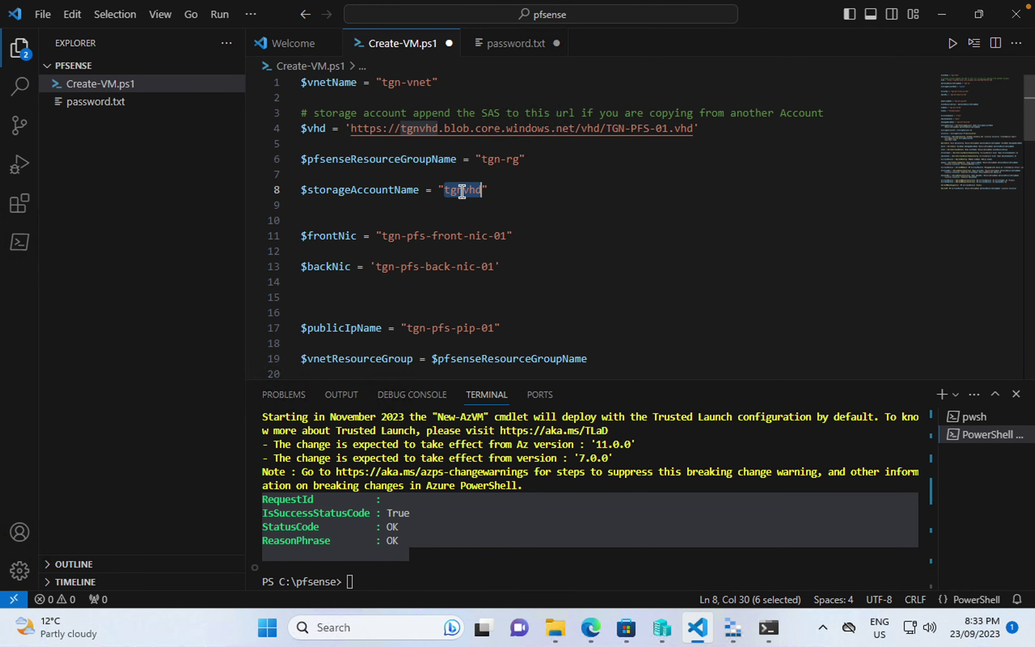
{"action": "key", "text": "ctrl+v"}
{"action": "key", "text": "ctrl+s"}
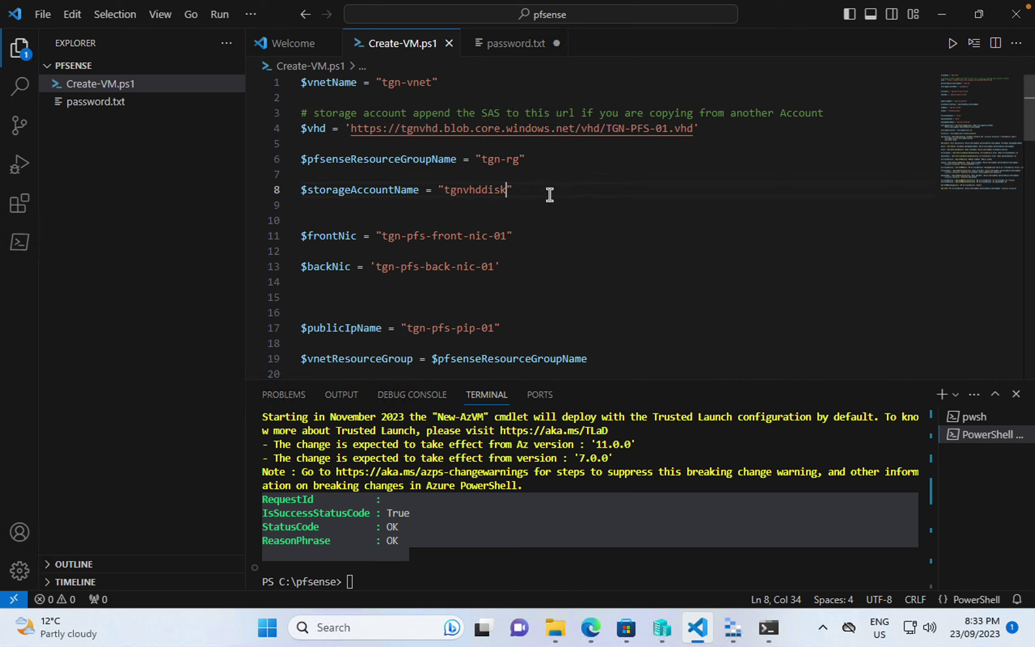
{"action": "left_click", "coordinate": [477, 292]}
{"action": "key", "text": "BackSpace"}
{"action": "key", "text": "BackSpace"}
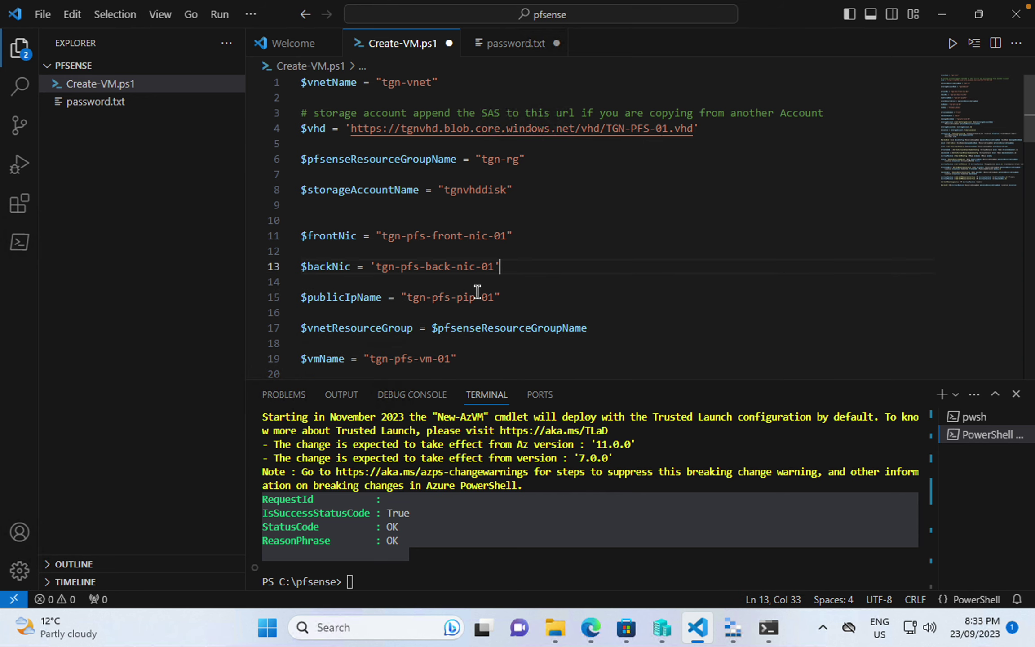
{"action": "left_click", "coordinate": [439, 224]}
{"action": "key", "text": "BackSpace"}
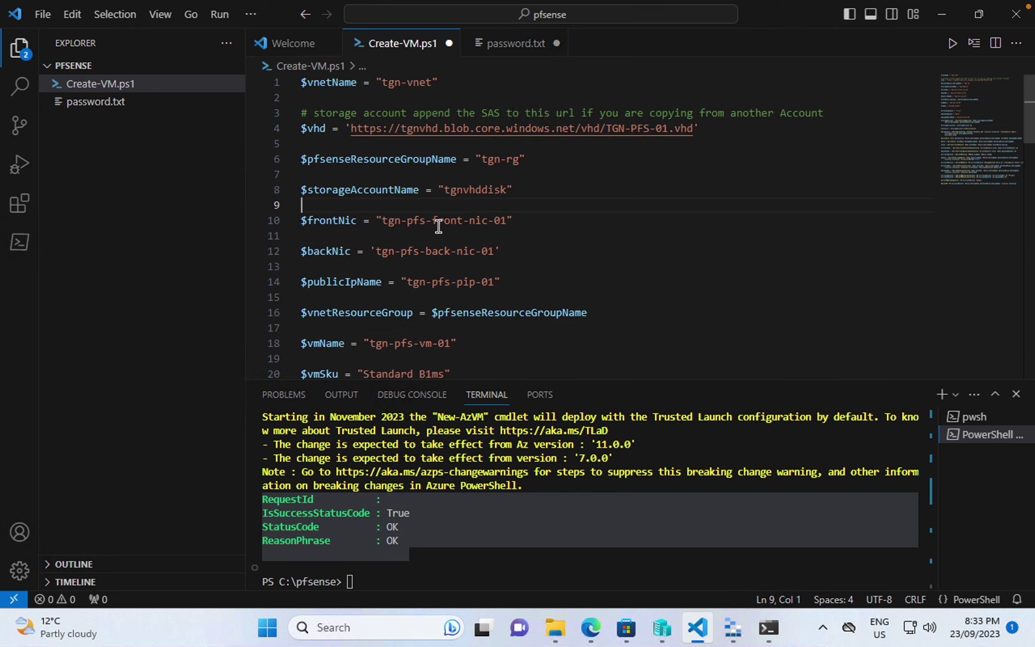
- Move the frontend and backend subnet variable lines beneath the storage account name and save
{"action": "scroll", "coordinate": [474, 226], "scroll_direction": "down", "scroll_amount": 3}
{"action": "scroll", "coordinate": [474, 226], "scroll_direction": "down", "scroll_amount": 2}
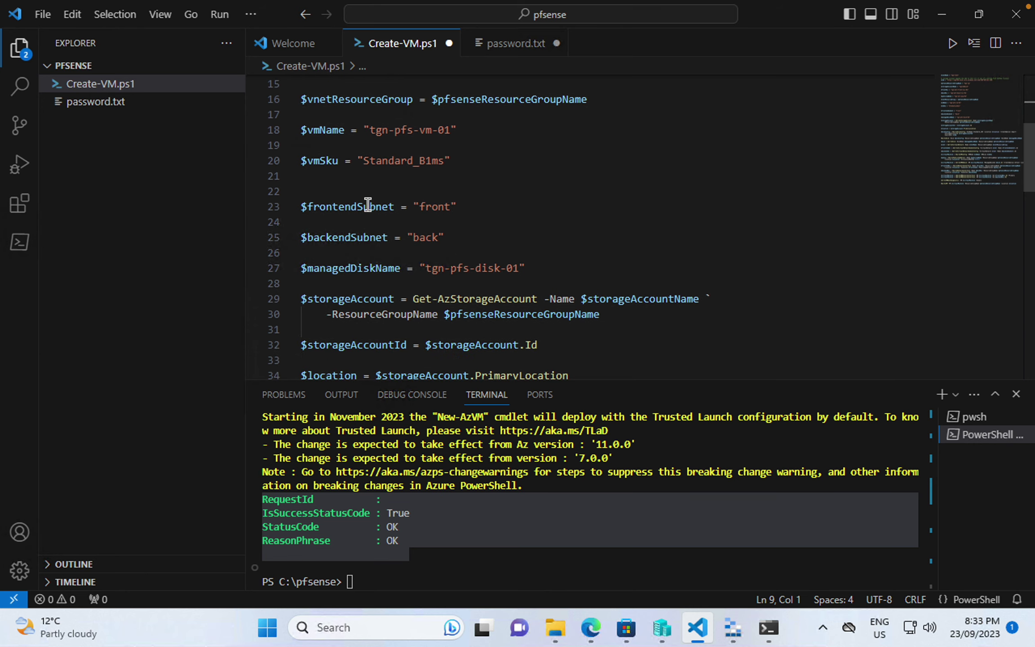
{"action": "left_click_drag", "start_coordinate": [469, 238], "coordinate": [407, 237]}
{"action": "left_click_drag", "start_coordinate": [312, 228], "coordinate": [270, 208]}
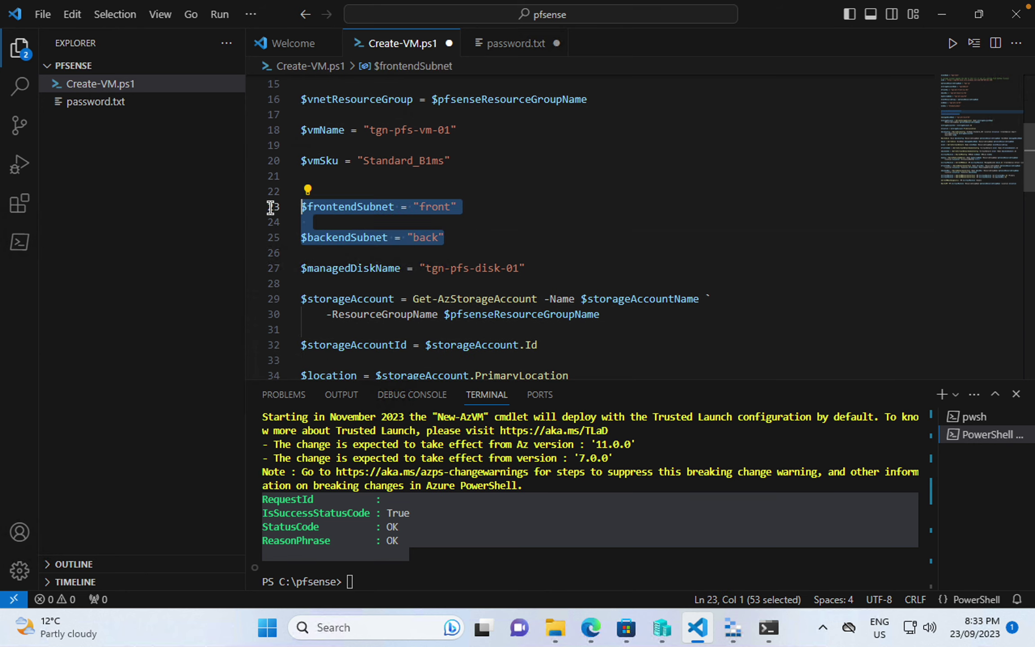
{"action": "key", "text": "BackSpace"}
{"action": "scroll", "coordinate": [272, 208], "scroll_direction": "up", "scroll_amount": 5}
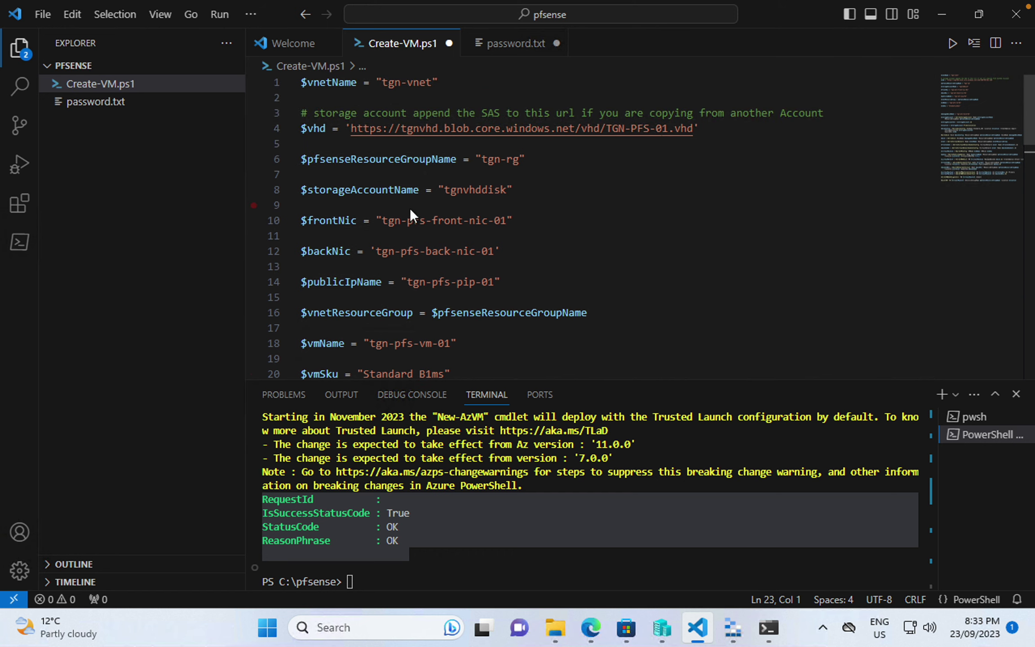
{"action": "left_click", "coordinate": [539, 178]}
{"action": "left_click", "coordinate": [535, 188]}
{"action": "key", "text": "Return"}
{"action": "key", "text": "Return"}
{"action": "key", "text": "ctrl+v"}
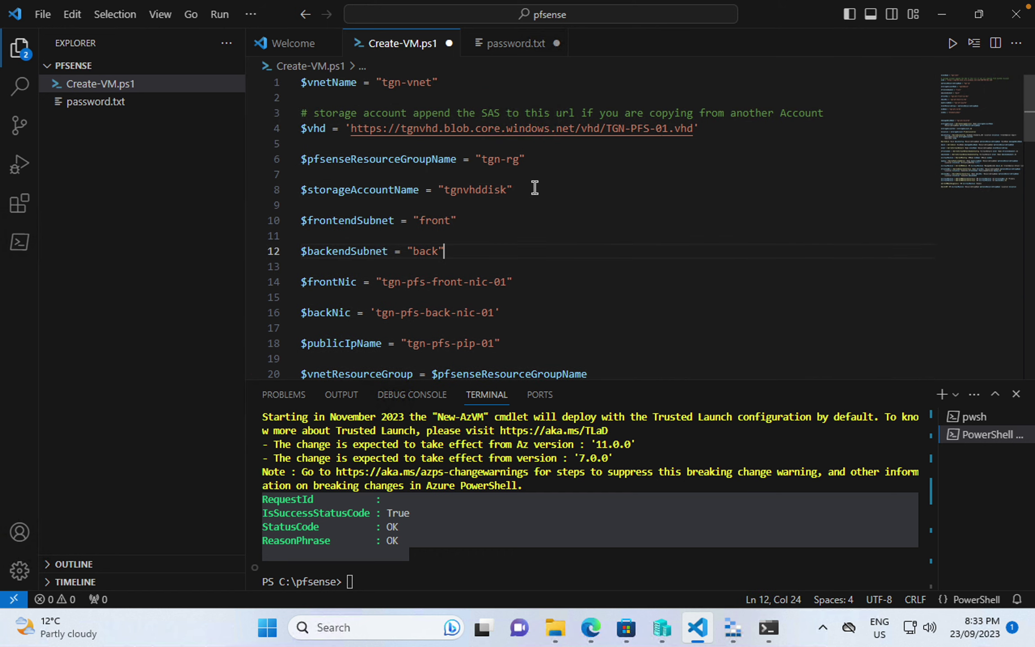
{"action": "key", "text": "ctrl+s"}
{"action": "scroll", "coordinate": [523, 280], "scroll_direction": "down", "scroll_amount": 2}
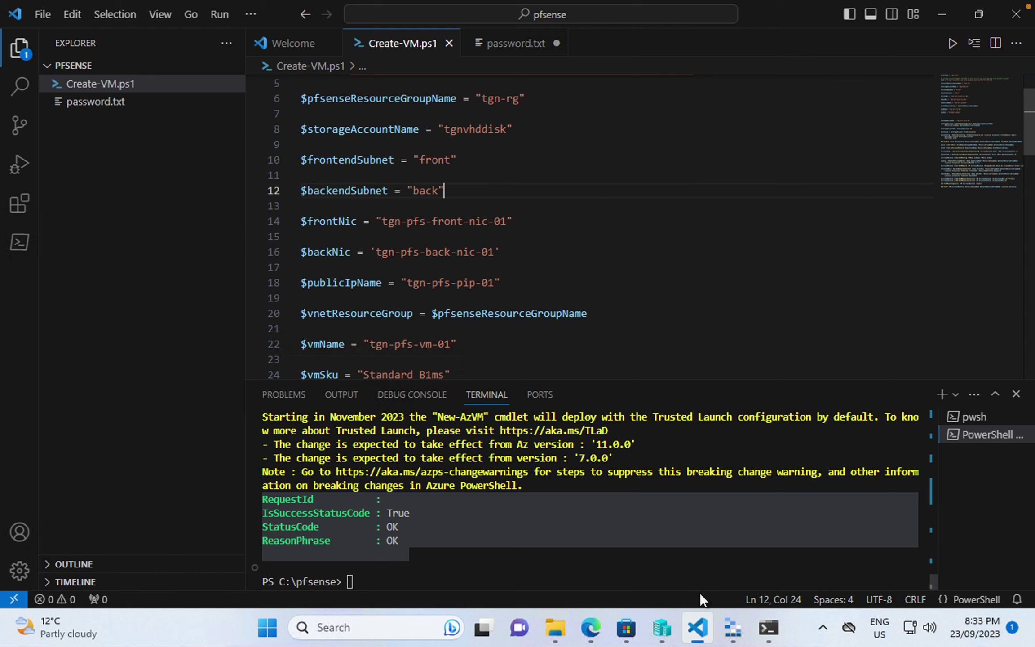
{"action": "left_click", "coordinate": [601, 637]}
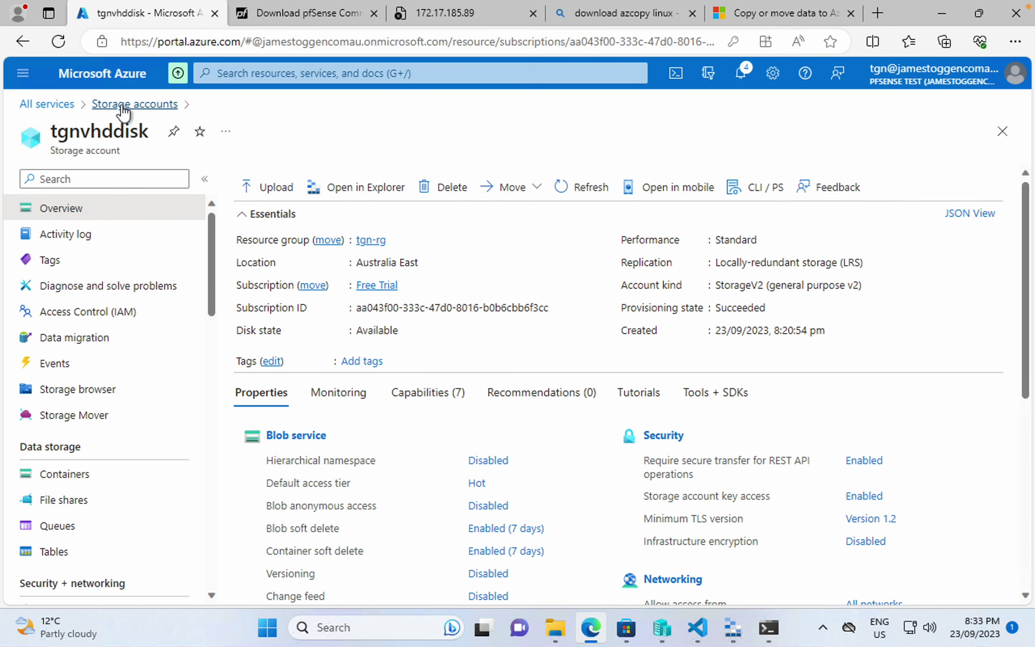
- Show the Subnets page of the tgn-vnet virtual network, listing front and back
{"action": "left_click", "coordinate": [38, 106]}
{"action": "left_click", "coordinate": [866, 229]}
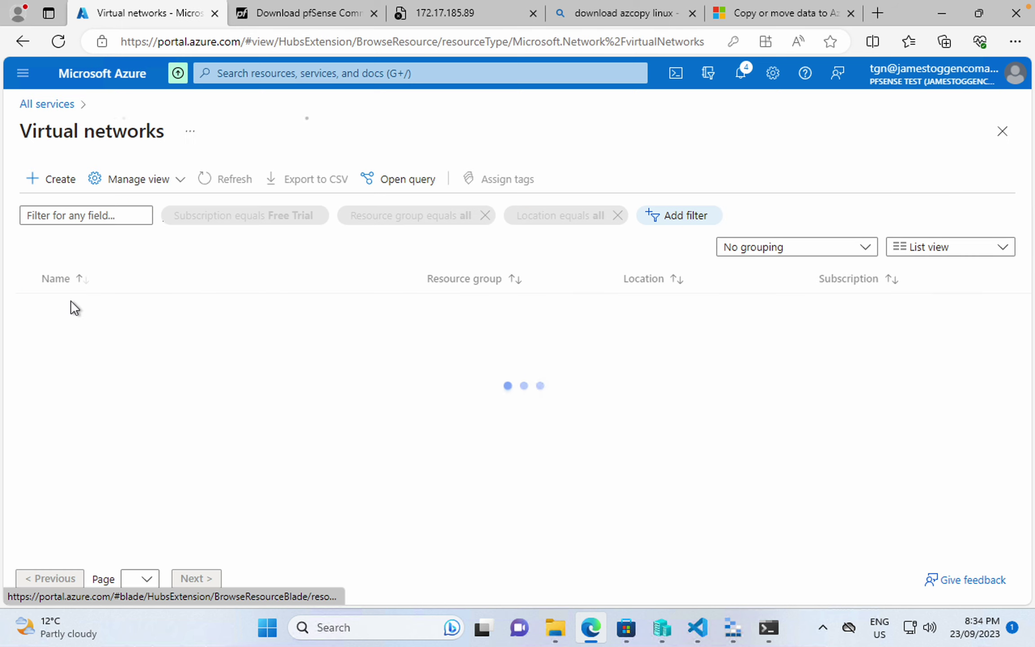
{"action": "left_click", "coordinate": [71, 310]}
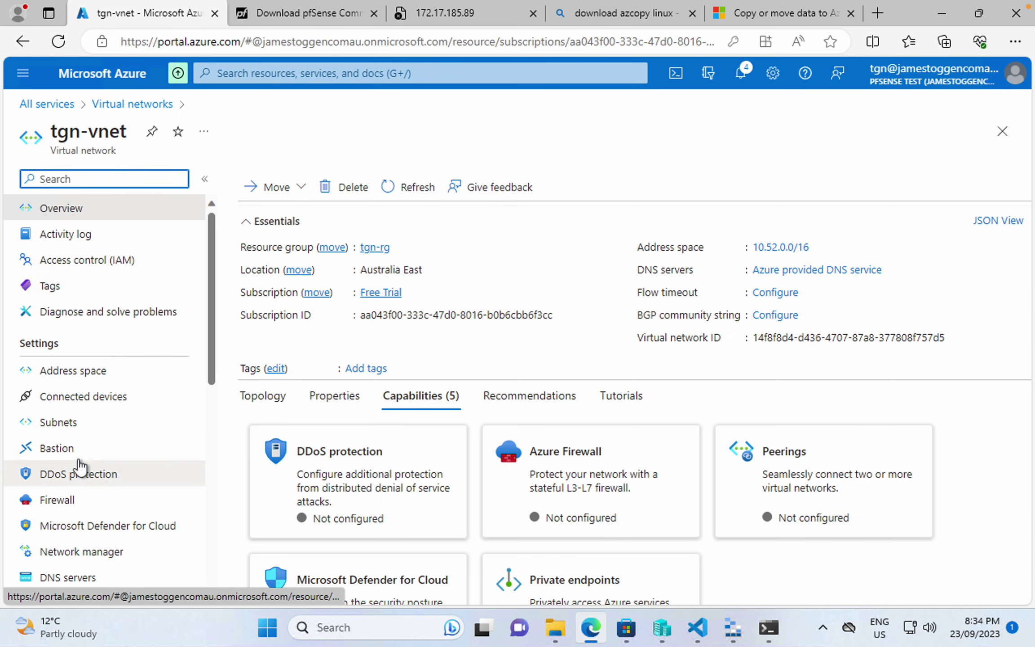
{"action": "left_click", "coordinate": [67, 425]}
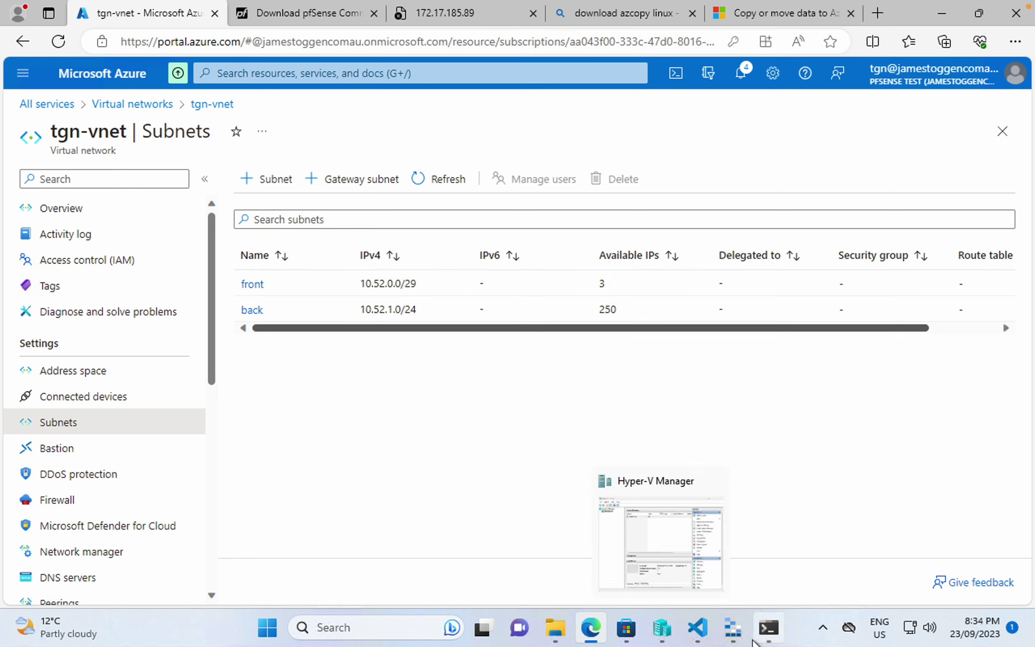
{"action": "left_click", "coordinate": [731, 634]}
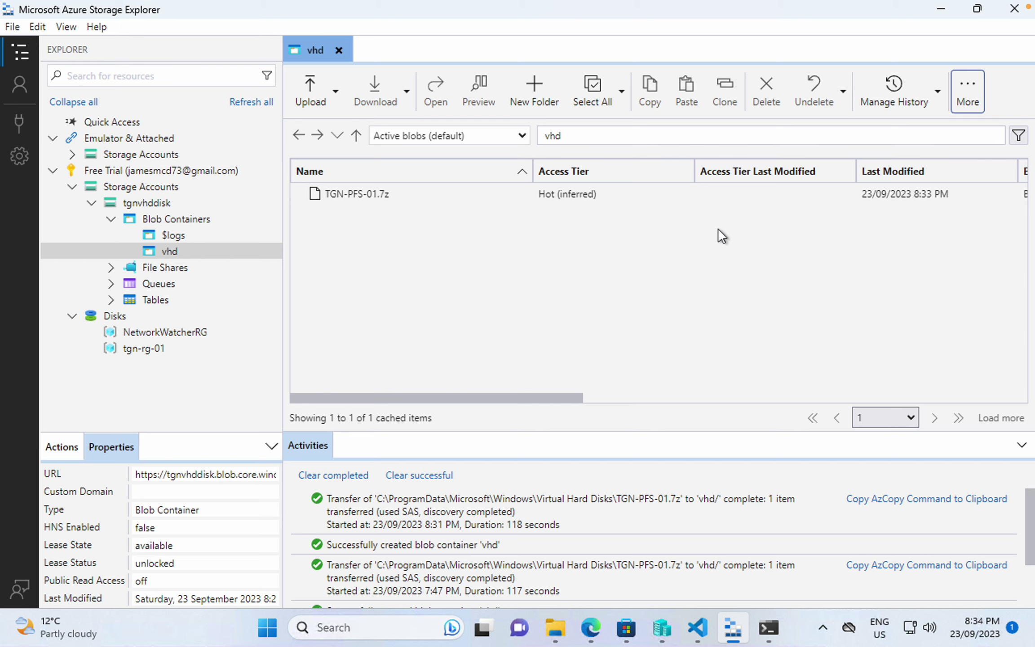
- Refresh the vhd container, create a read SAS for TGN-PFS-01.7z and copy its URL
{"action": "left_click", "coordinate": [973, 98]}
{"action": "left_click", "coordinate": [878, 158]}
{"action": "left_click", "coordinate": [366, 193]}
{"action": "right_click", "coordinate": [366, 193]}
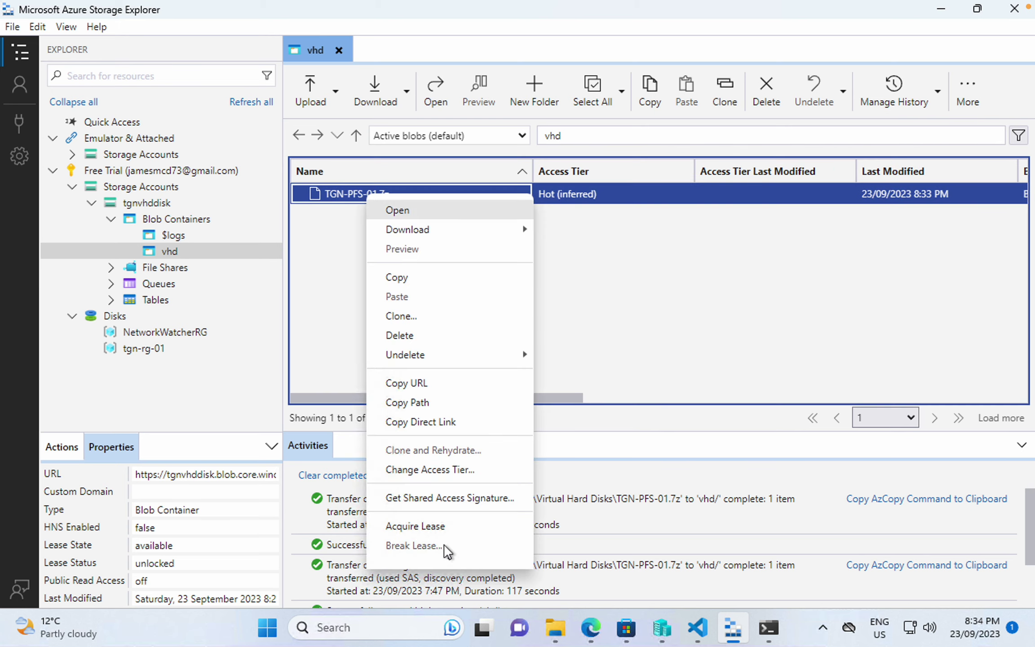
{"action": "left_click", "coordinate": [474, 500]}
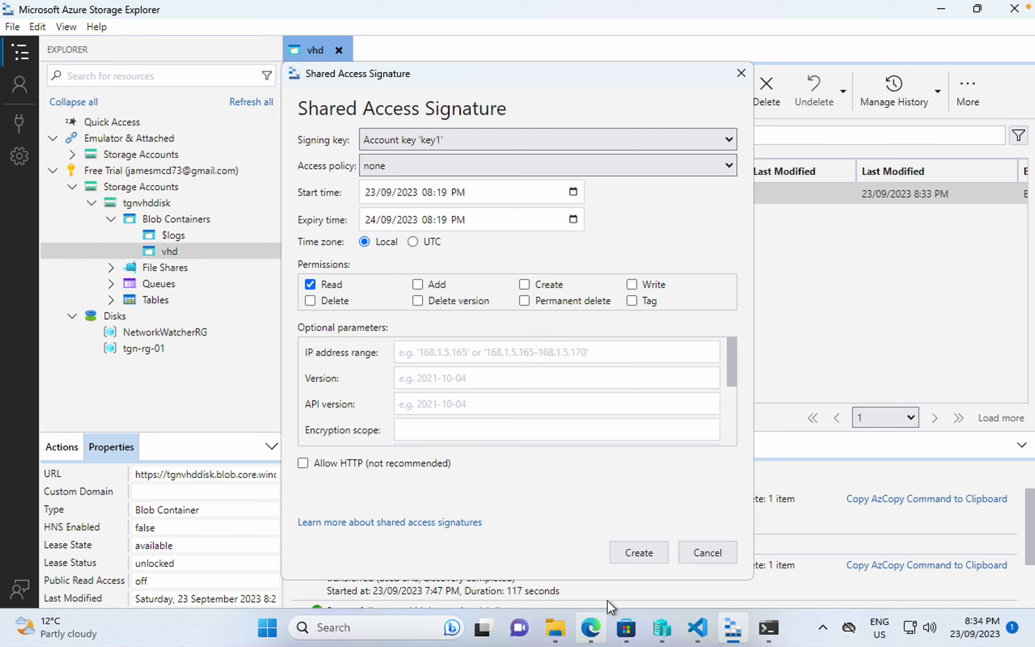
{"action": "left_click", "coordinate": [641, 562]}
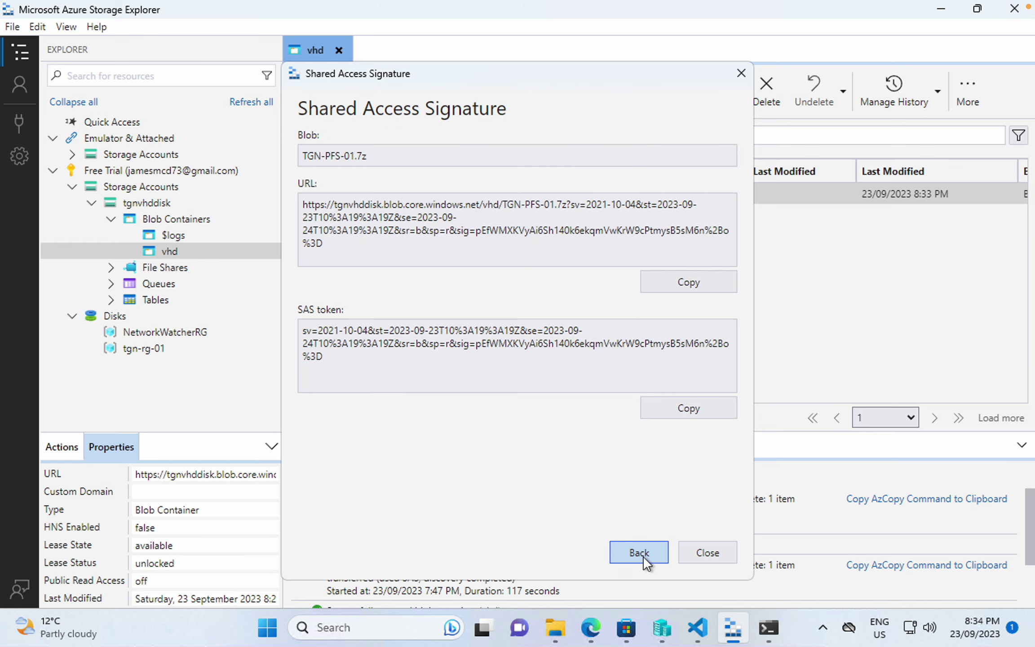
{"action": "left_click", "coordinate": [687, 284]}
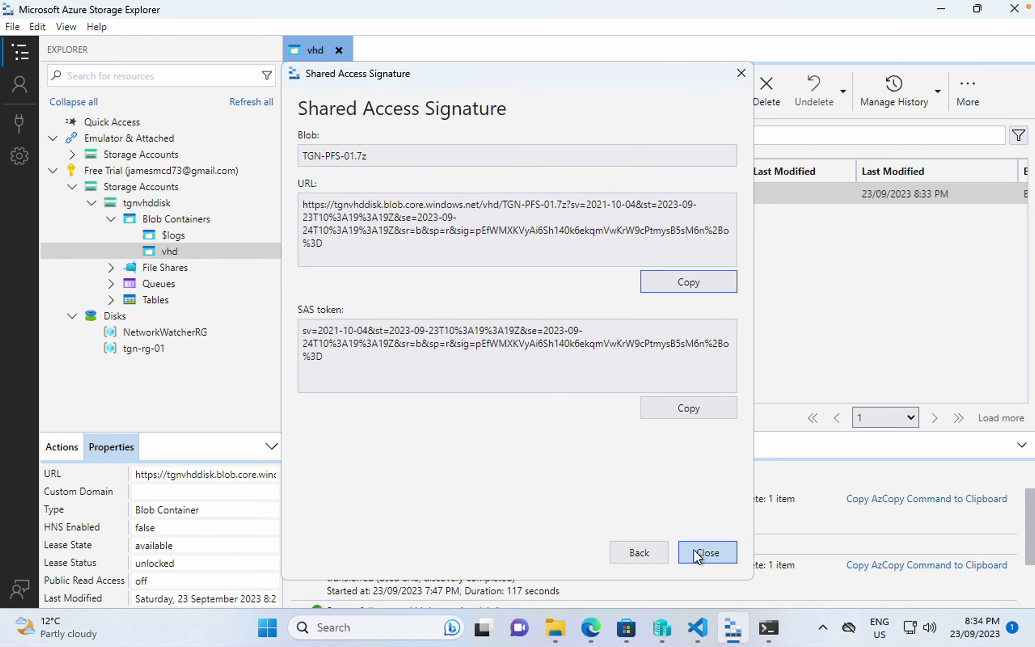
{"action": "left_click", "coordinate": [697, 554]}
- Run azcopy copy with the pasted SAS URL to download TGN-PFS-01.7z onto tgn-test
{"action": "left_click", "coordinate": [771, 629]}
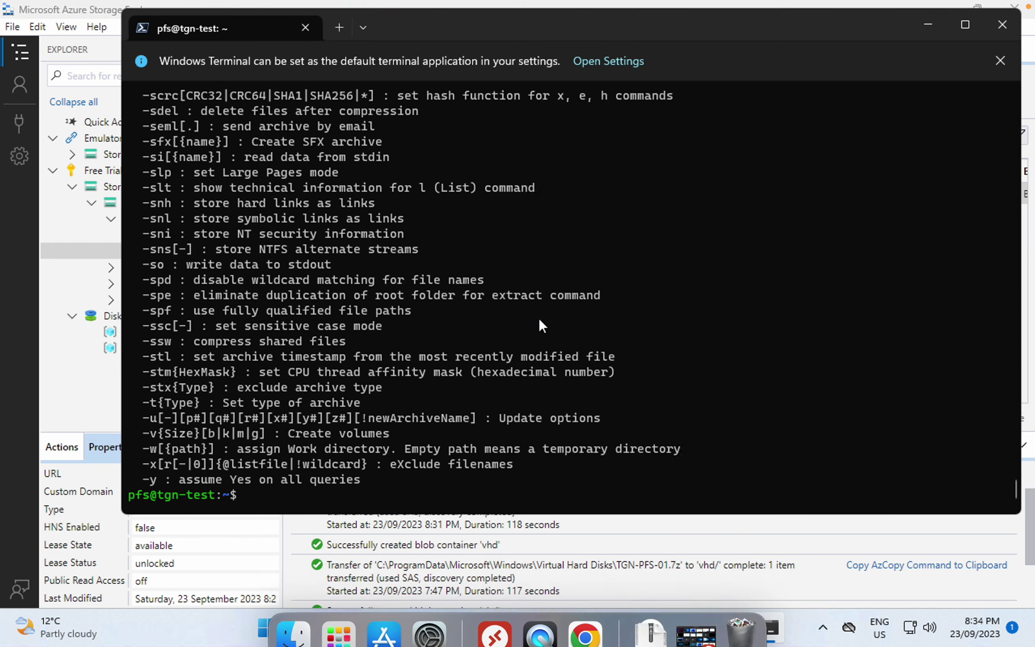
{"action": "type", "text": "azcopy coppy"}
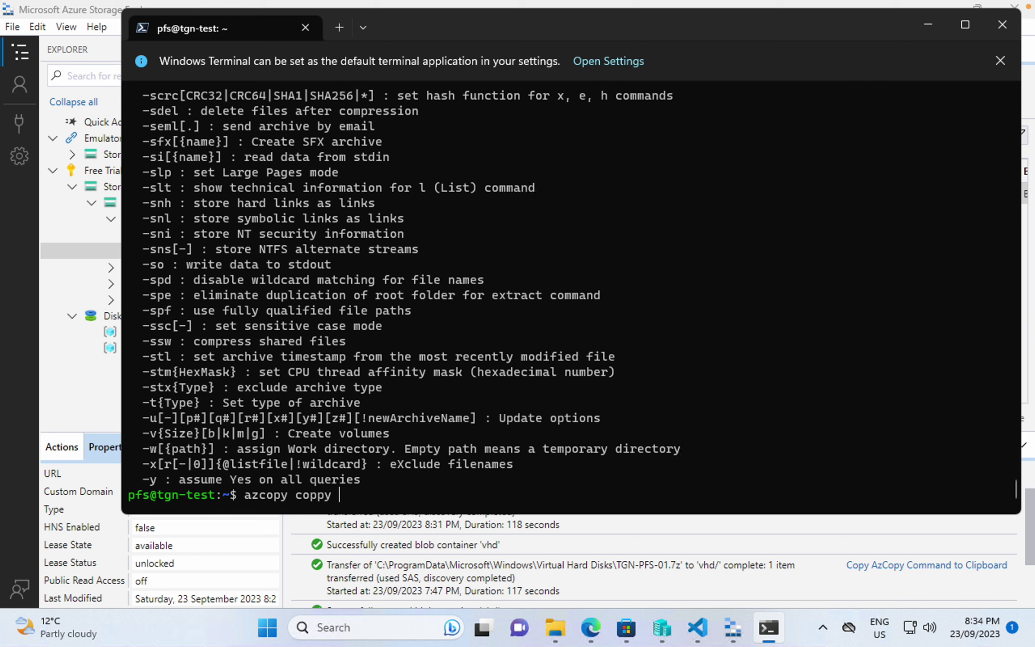
{"action": "type", "text": " '"}
{"action": "key", "text": "ctrl+v"}
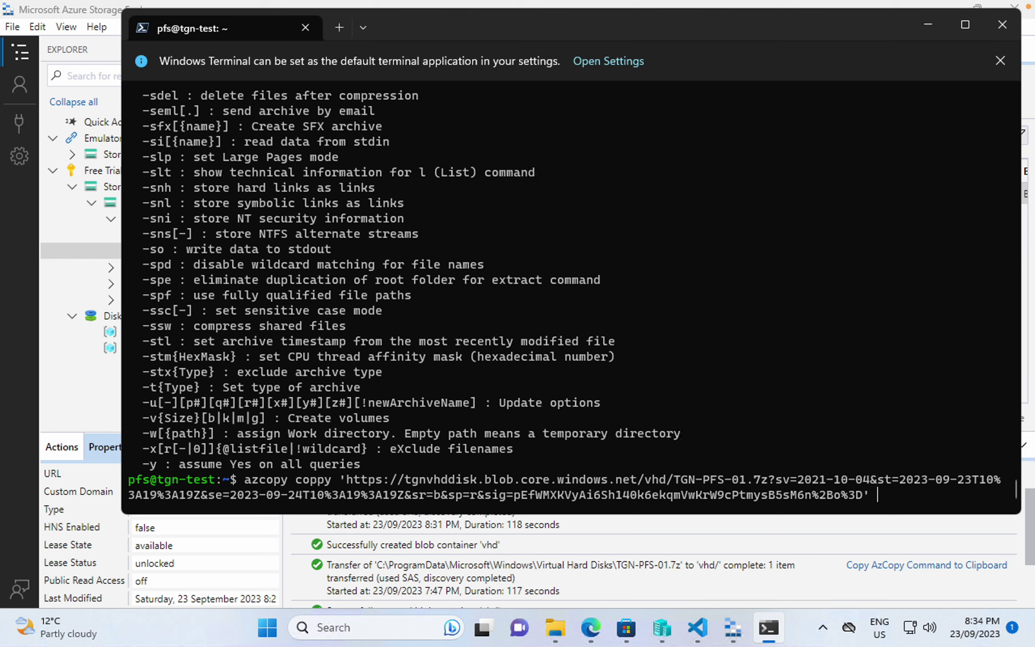
{"action": "key", "text": "Right"}
{"action": "key", "text": "Right"}
{"action": "key", "text": "Right"}
{"action": "key", "text": "Right"}
{"action": "key", "text": "Right"}
{"action": "key", "text": "Right"}
{"action": "key", "text": "BackSpace"}
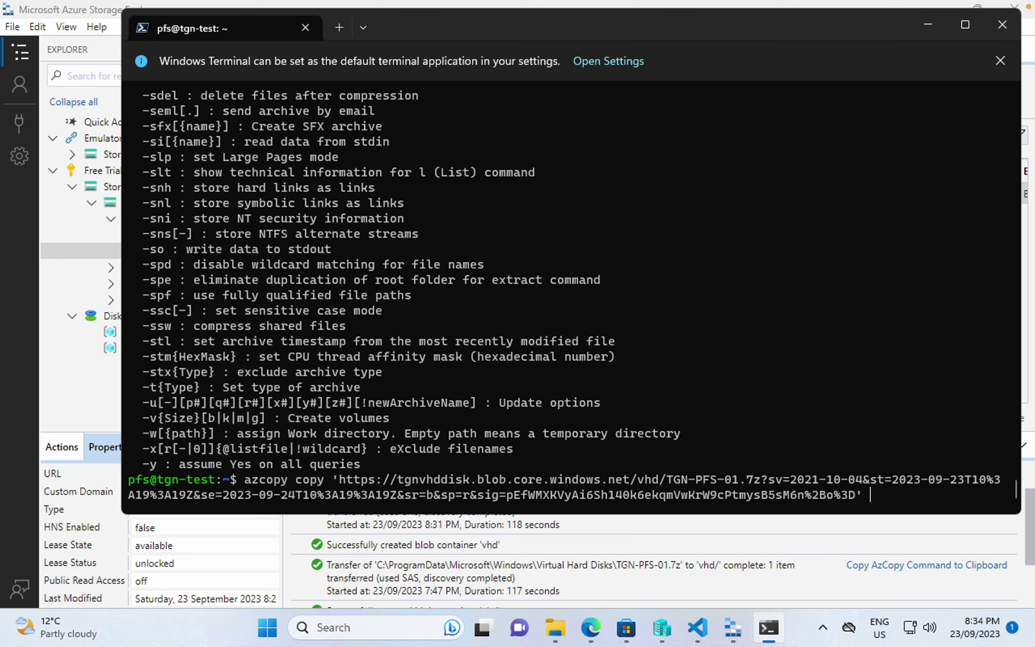
{"action": "type", "text": "TGN-PFS-01.7z"}
{"action": "key", "text": "Return"}
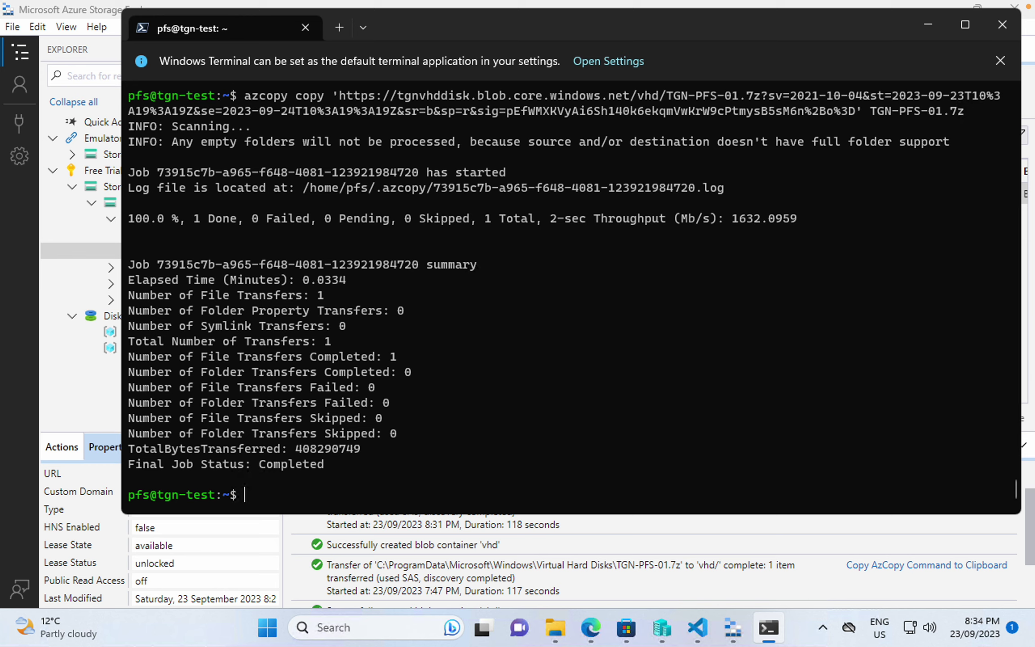
- Run 7za x TGN-PFS-01.7z to start extracting TGN-PFS-01.vhd
{"action": "type", "text": "7"}
{"action": "type", "text": "s"}
{"action": "key", "text": "BackSpace"}
{"action": "key", "text": "BackSpace"}
{"action": "type", "text": "a x TG"}
{"action": "key", "text": "Tab"}
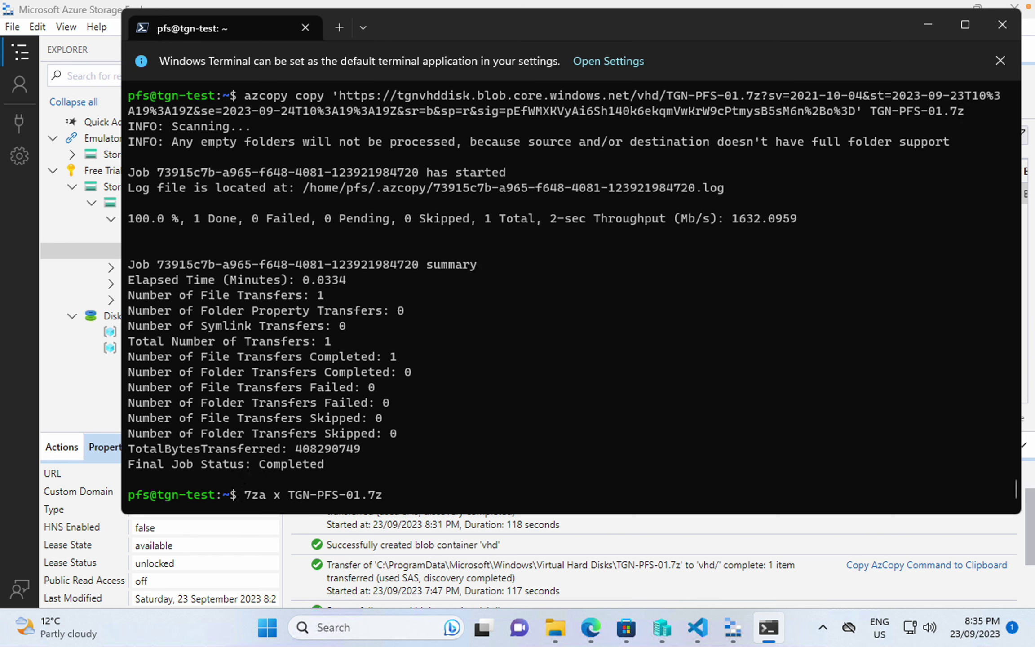
{"action": "key", "text": "Return"}
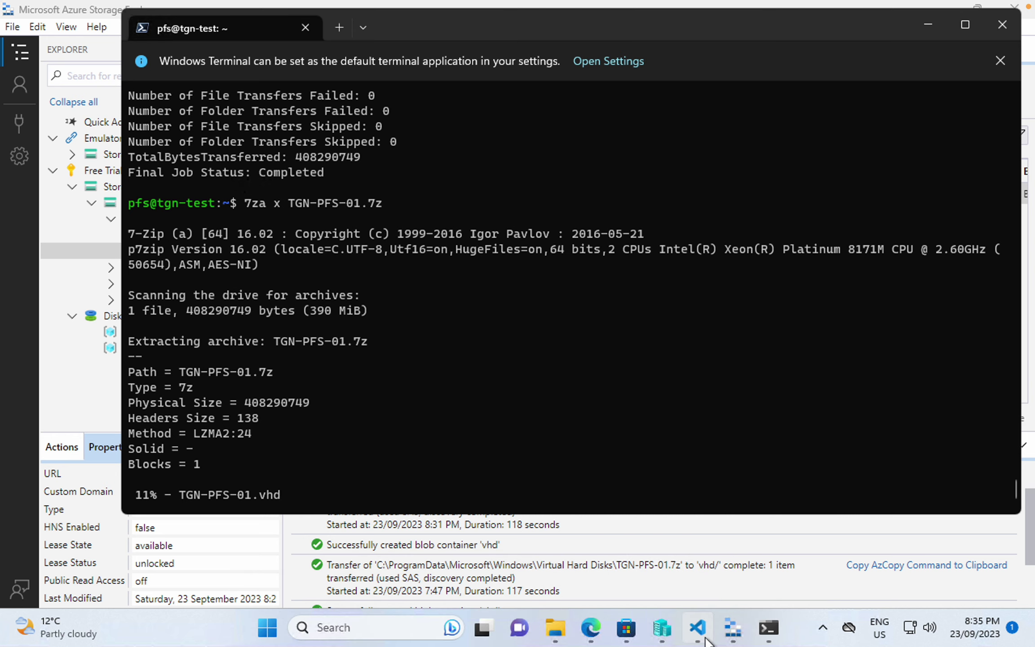
{"action": "left_click", "coordinate": [698, 628]}
{"action": "left_click", "coordinate": [530, 491]}
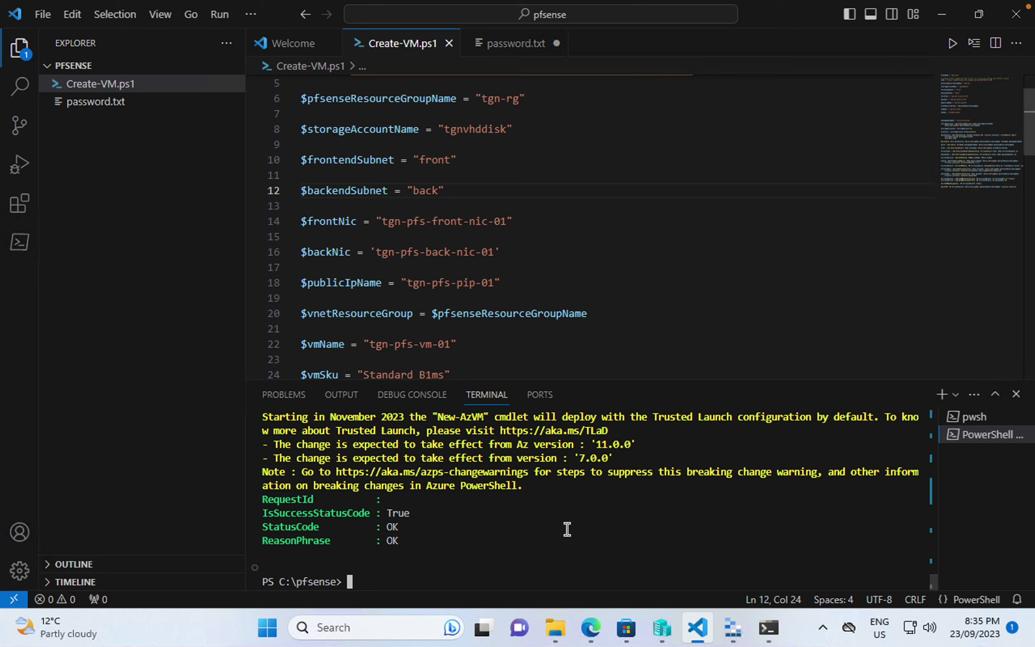
{"action": "left_click", "coordinate": [515, 160]}
{"action": "left_click", "coordinate": [491, 549]}
{"action": "type", "text": "Conne"}
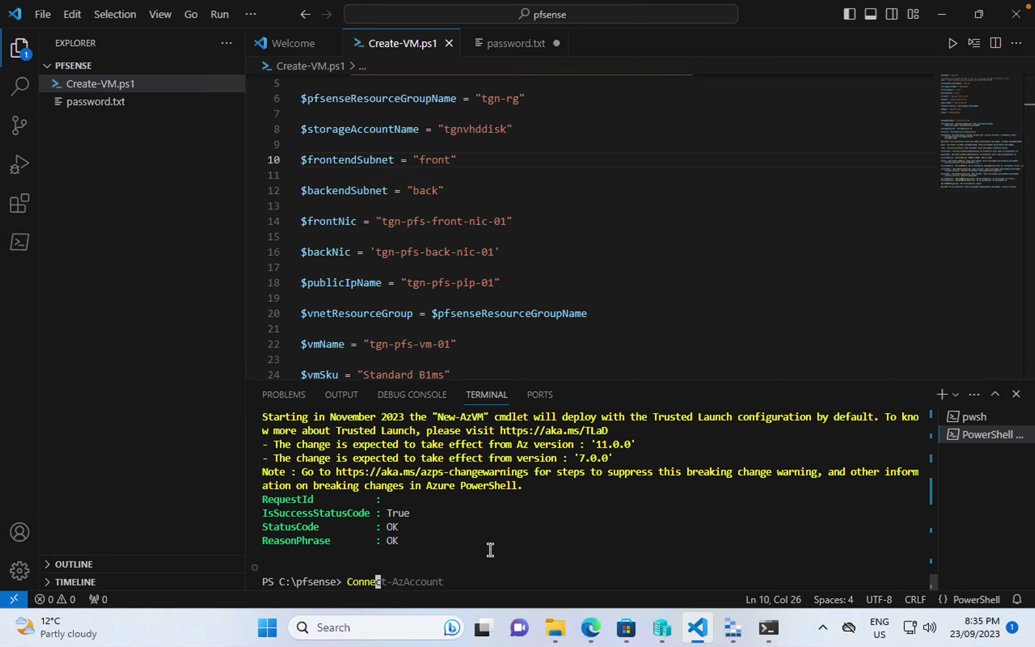
{"action": "key", "text": "Right"}
{"action": "key", "text": "Return"}
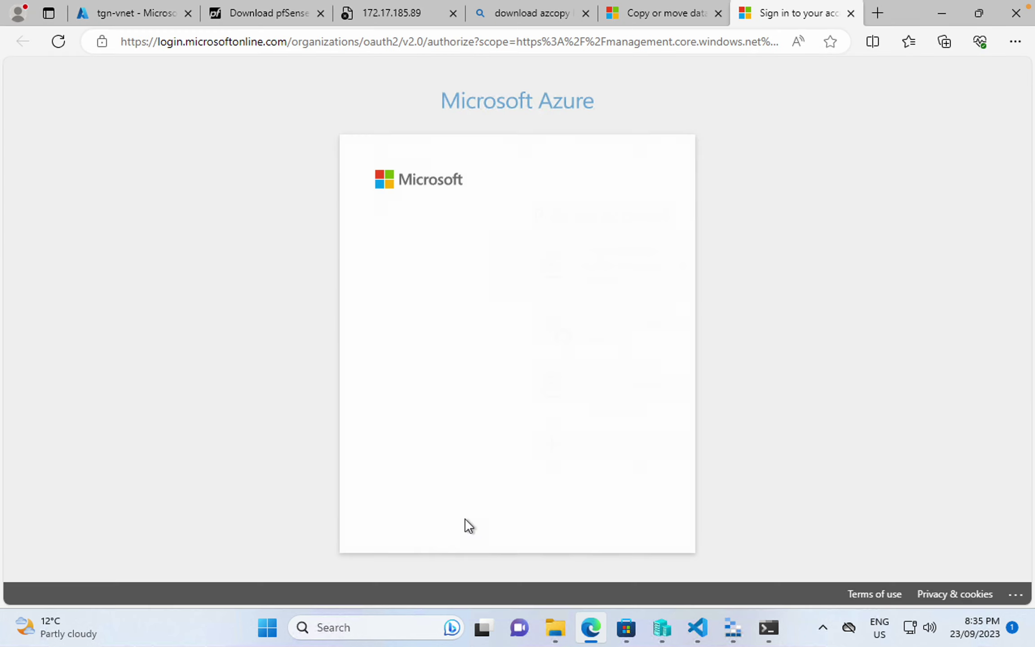
{"action": "left_click", "coordinate": [482, 269]}
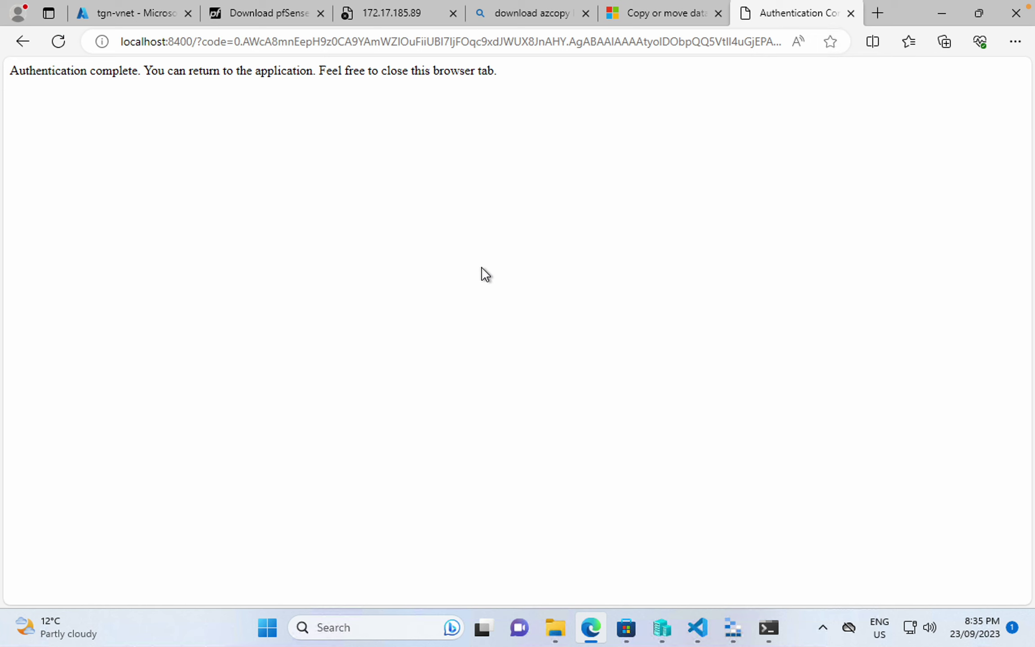
{"action": "left_click", "coordinate": [698, 628]}
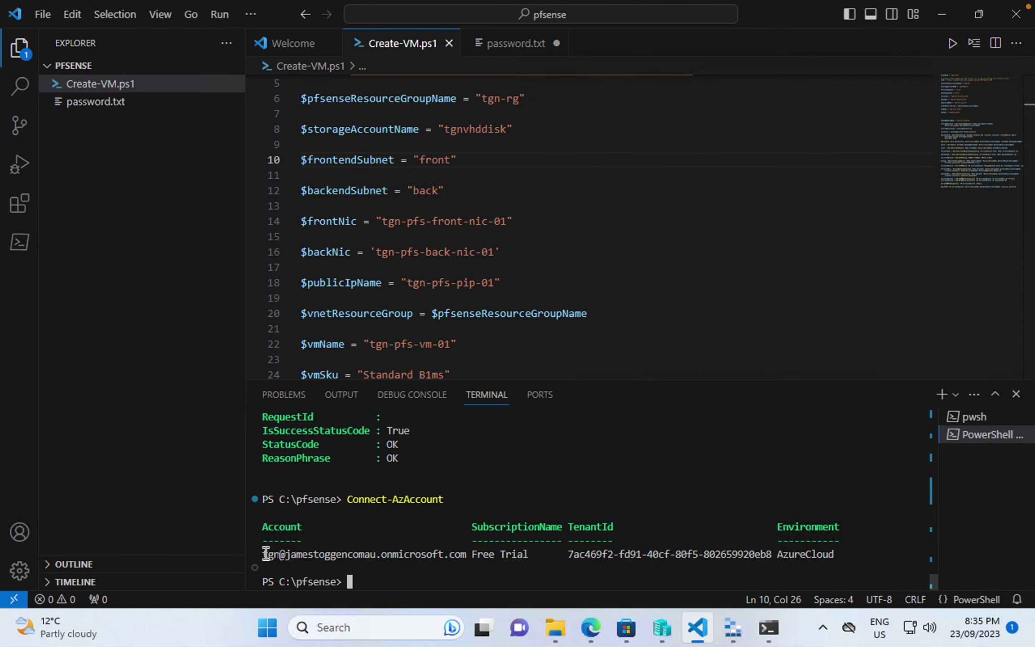
{"action": "left_click_drag", "start_coordinate": [261, 553], "coordinate": [850, 554]}
{"action": "key", "text": "ctrl+c"}
{"action": "type", "text": "Set-AzContext -SubscriptionObject"}
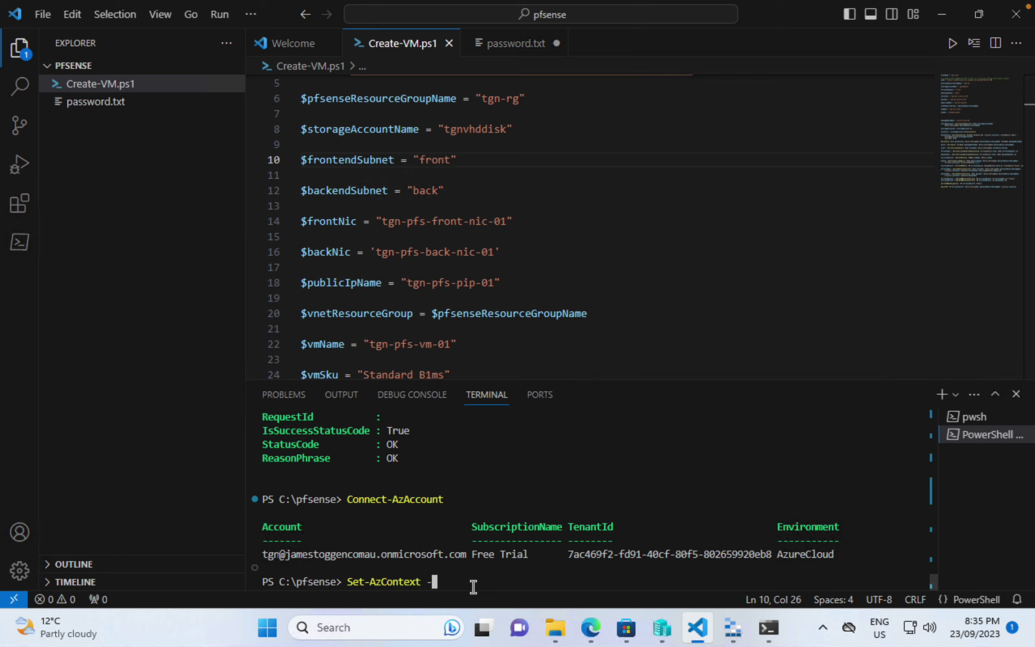
{"action": "key", "text": "BackSpace"}
{"action": "key", "text": "BackSpace"}
{"action": "key", "text": "BackSpace"}
{"action": "key", "text": "BackSpace"}
{"action": "key", "text": "BackSpace"}
{"action": "key", "text": "BackSpace"}
{"action": "type", "text": "\"My Subscription\""}
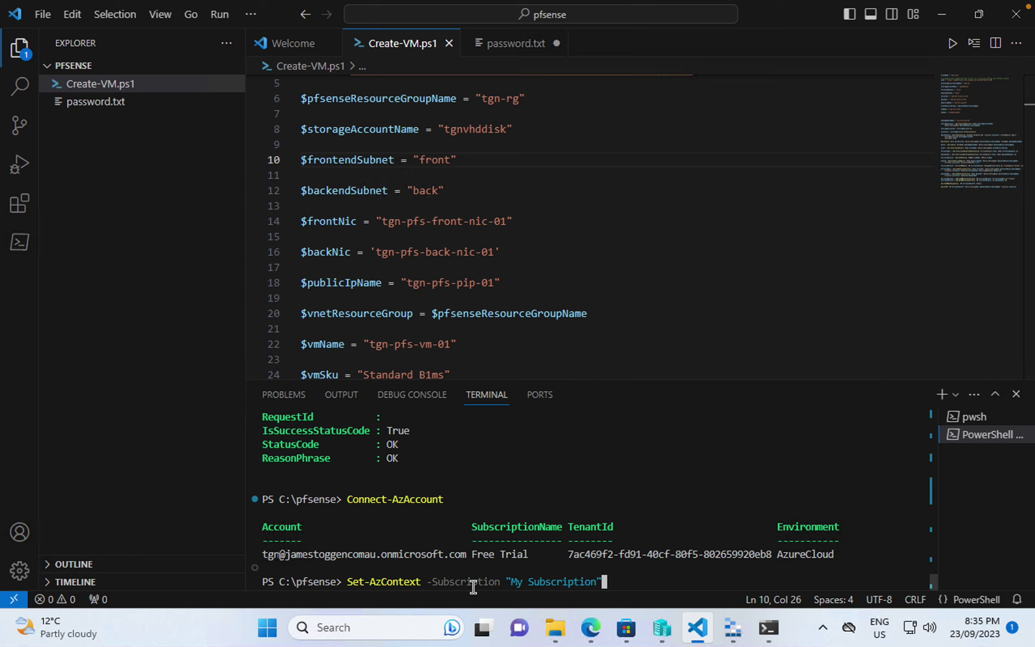
{"action": "key", "text": "ctrl+BackSpace"}
{"action": "key", "text": "ctrl+BackSpace"}
{"action": "key", "text": "ctrl+BackSpace"}
{"action": "key", "text": "ctrl+BackSpace"}
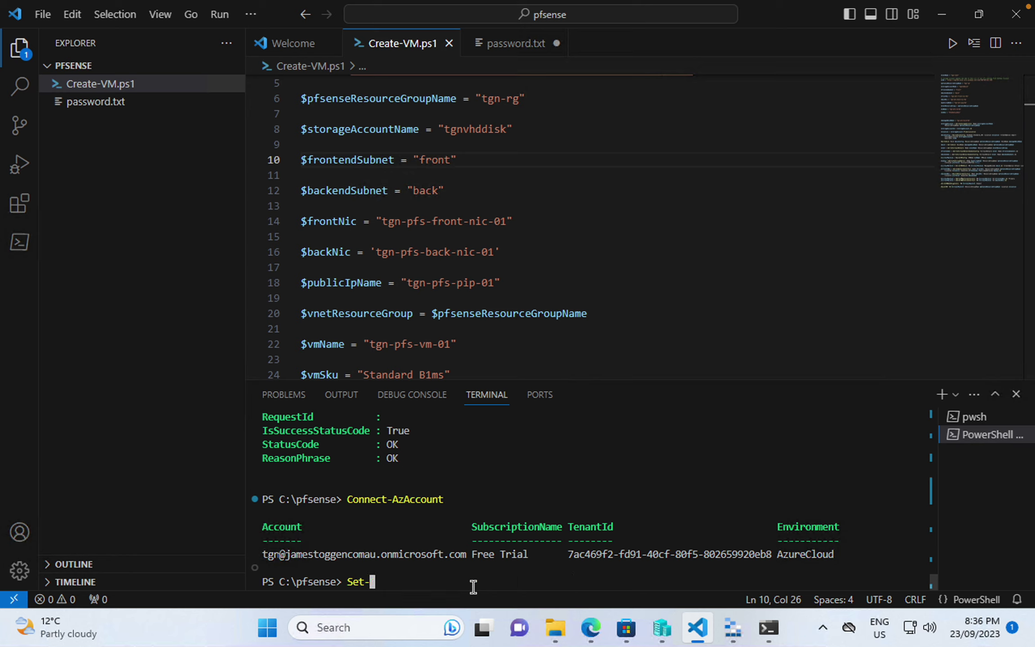
{"action": "key", "text": "ctrl+BackSpace"}
{"action": "mouse_move", "coordinate": [701, 625]}
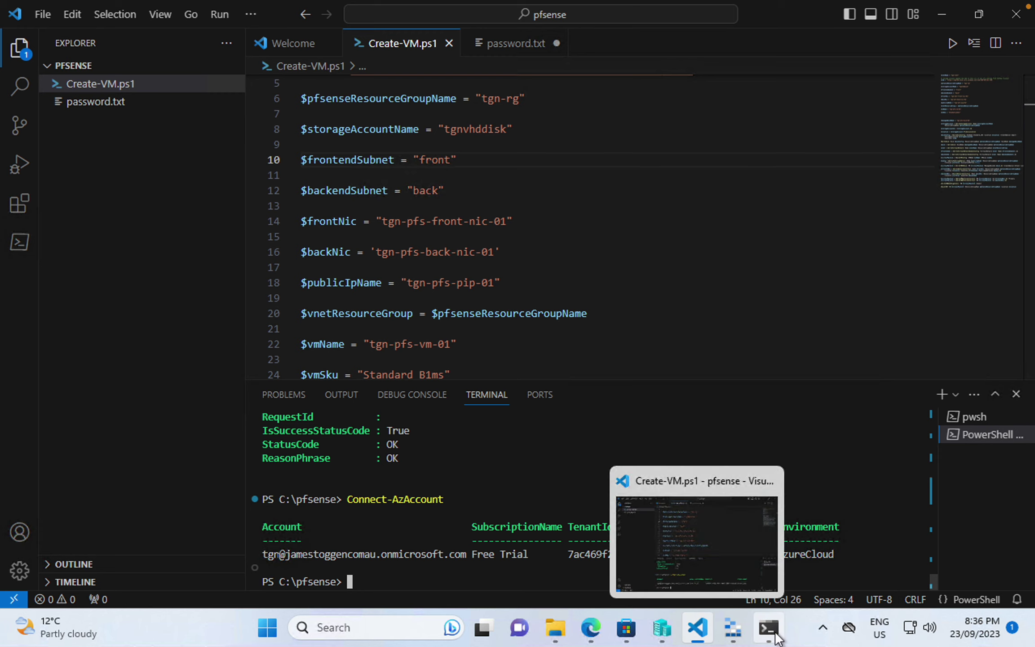
- Check the TGN-PFS-01.vhd extraction at 30%, then bring up Hyper-V Manager showing TGN-PFS-01
{"action": "left_click", "coordinate": [768, 627]}
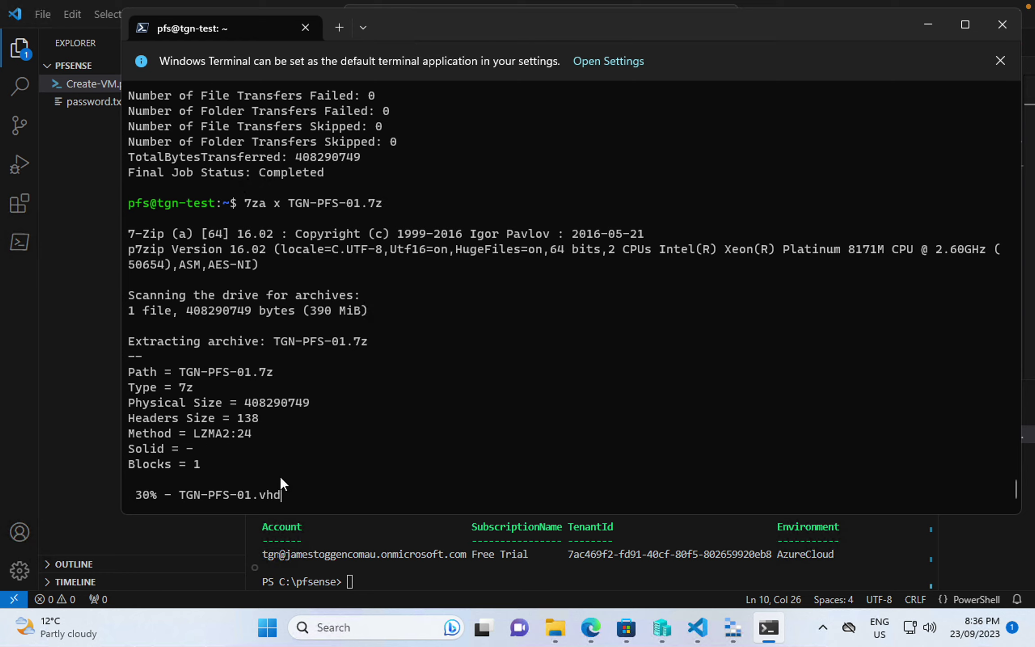
{"action": "left_click", "coordinate": [661, 629]}
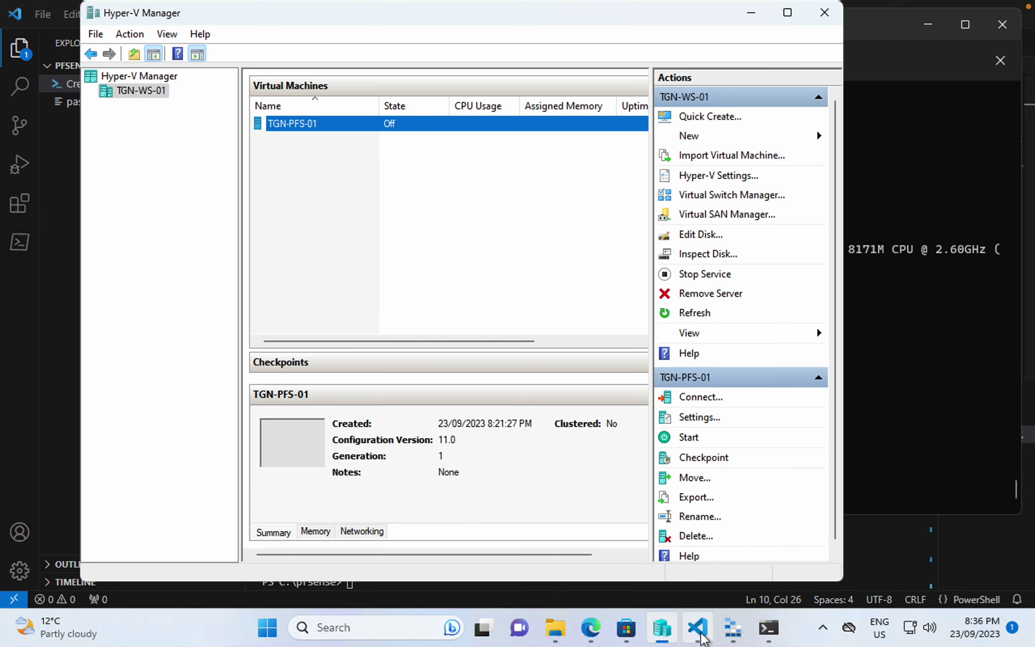
{"action": "mouse_move", "coordinate": [699, 634]}
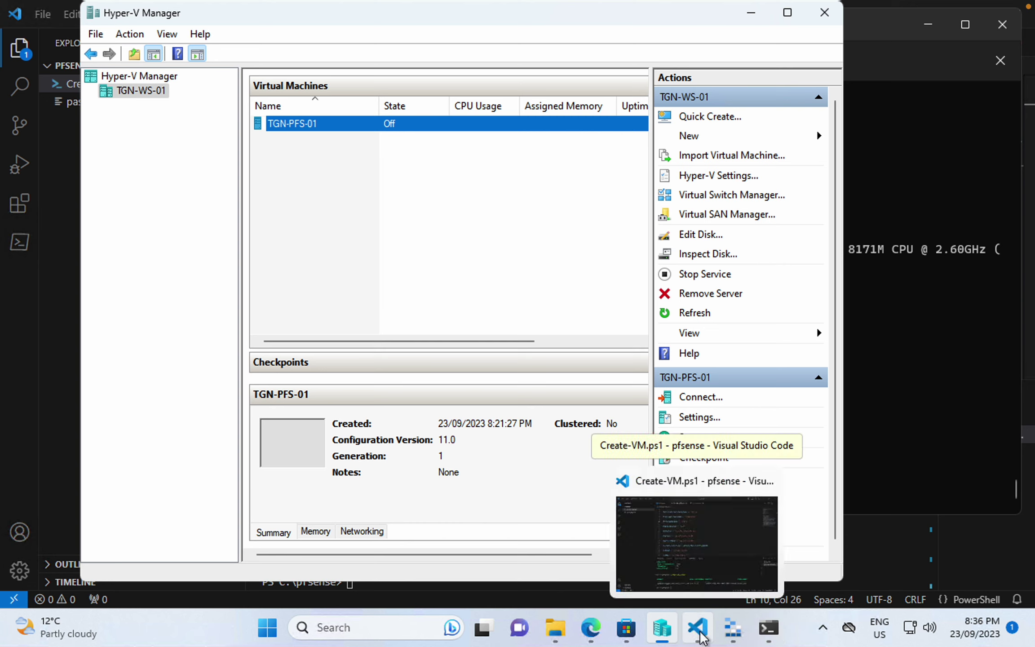
- Confirm TGN-PFS-01.7z is in the vhd container, then check the extraction at 40%
{"action": "left_click", "coordinate": [732, 629]}
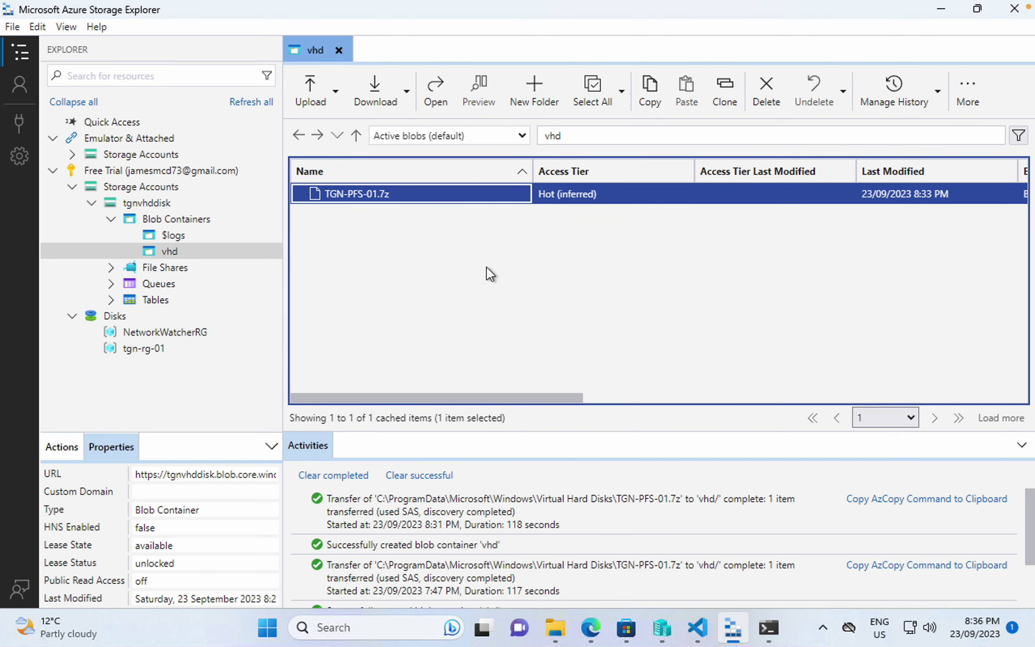
{"action": "left_click", "coordinate": [171, 247]}
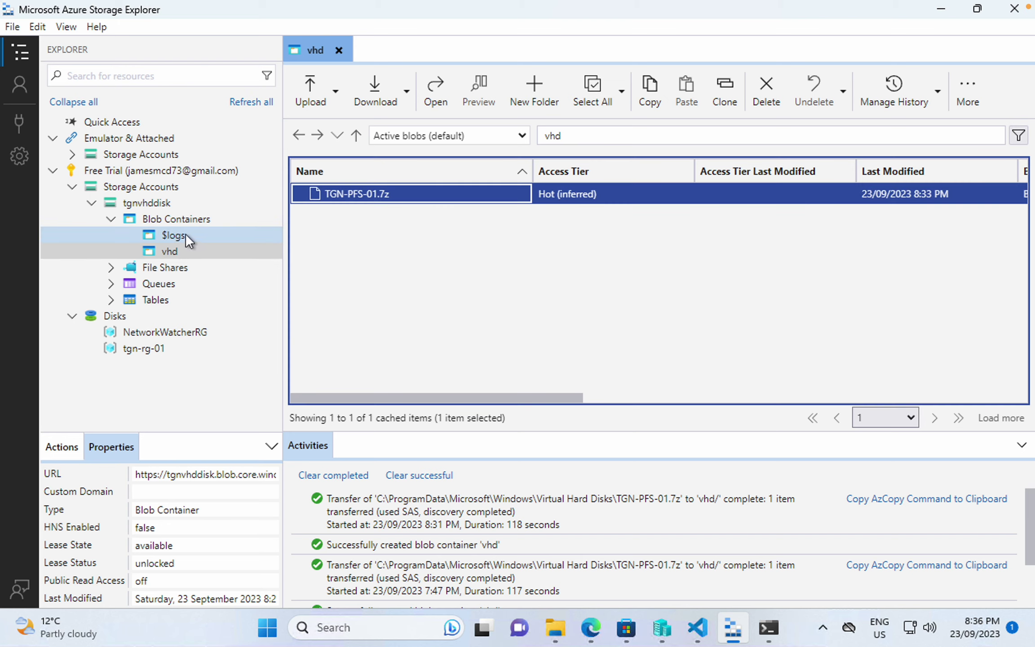
{"action": "left_click", "coordinate": [185, 254]}
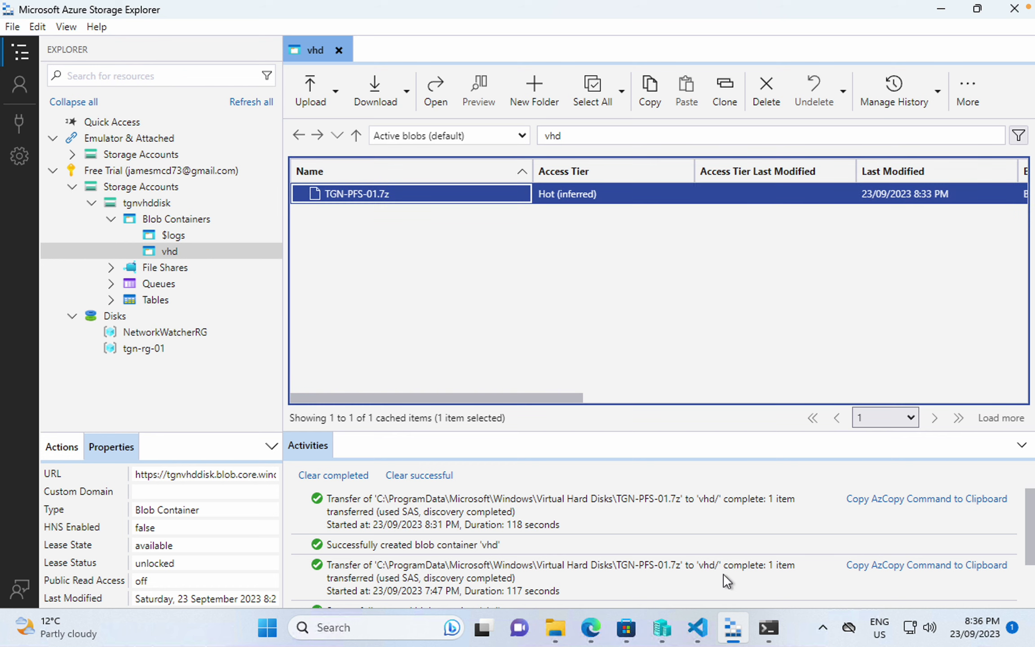
{"action": "left_click", "coordinate": [768, 628]}
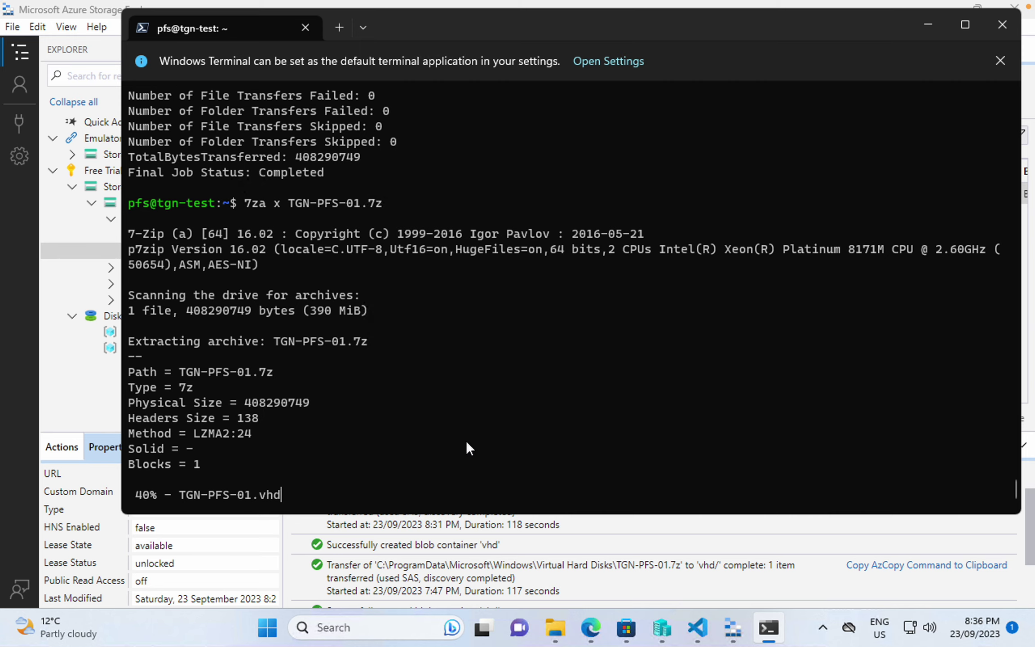
- Delete the surplus blank line 27 in Create-VM.ps1 and save
{"action": "left_click", "coordinate": [700, 629]}
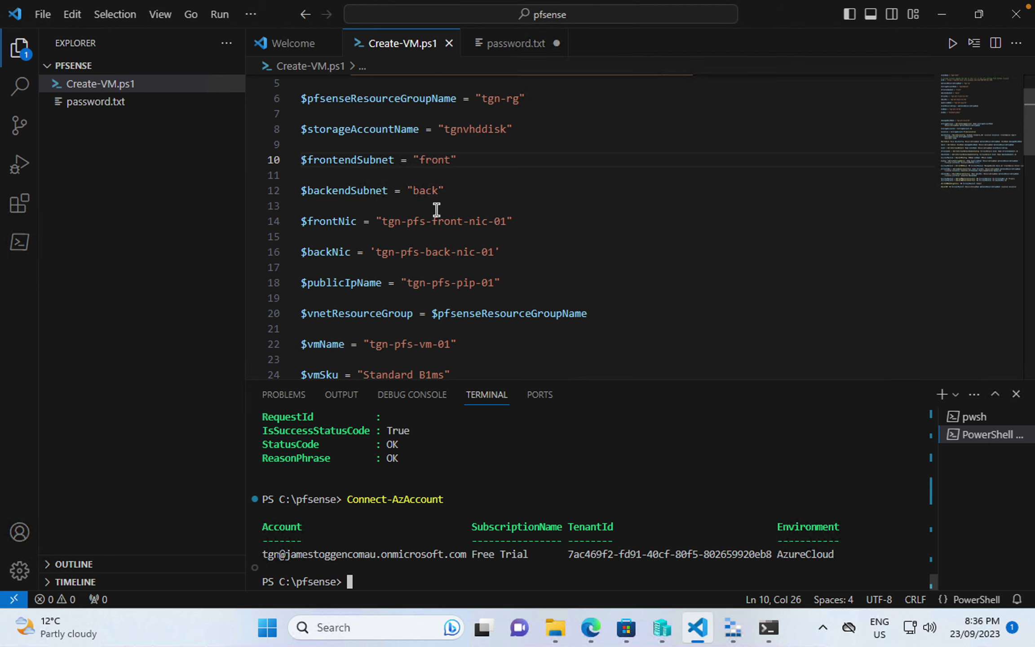
{"action": "scroll", "coordinate": [436, 209], "scroll_direction": "down", "scroll_amount": 1}
{"action": "scroll", "coordinate": [436, 209], "scroll_direction": "down", "scroll_amount": 2}
{"action": "left_click", "coordinate": [403, 301]}
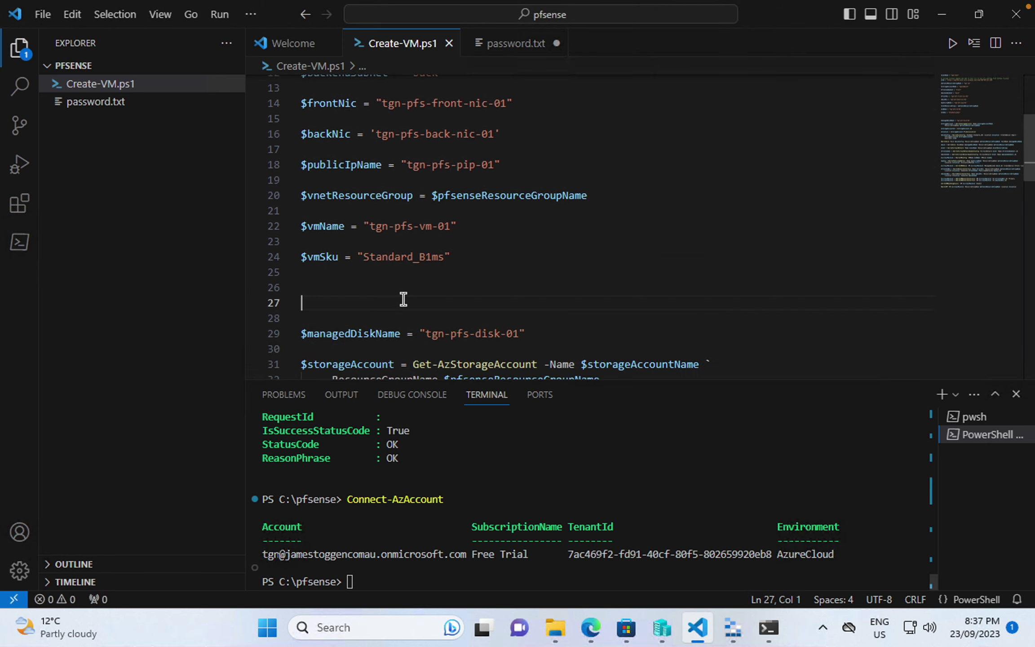
{"action": "key", "text": "BackSpace"}
{"action": "key", "text": "BackSpace"}
{"action": "key", "text": "BackSpace"}
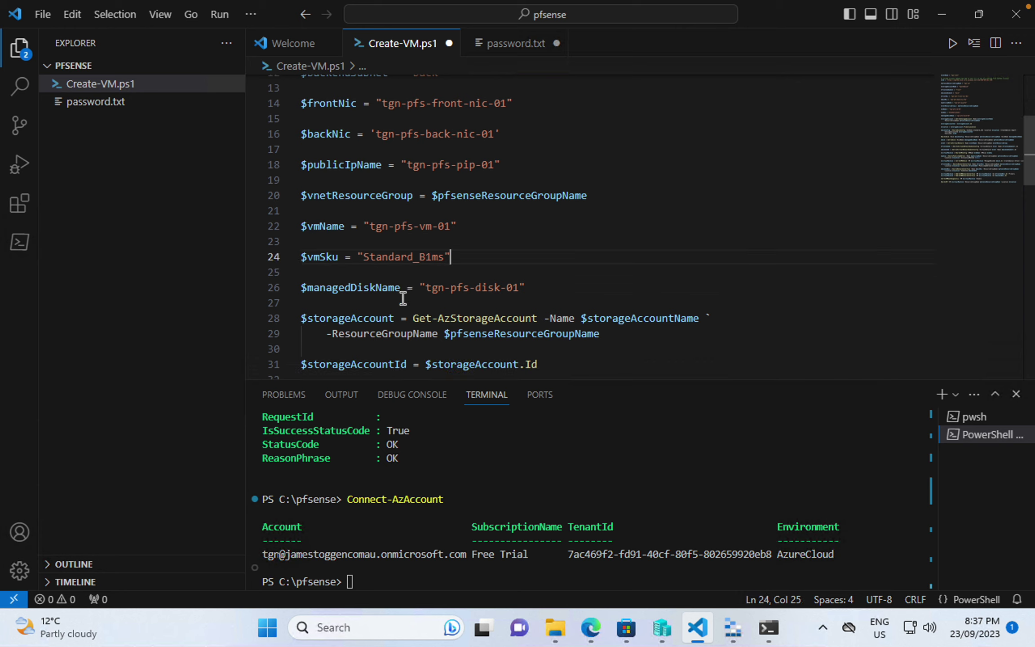
{"action": "key", "text": "ctrl+s"}
- Select and inspect the Standard_B1ms VM size value on line 24
{"action": "left_click_drag", "start_coordinate": [364, 256], "coordinate": [430, 257]}
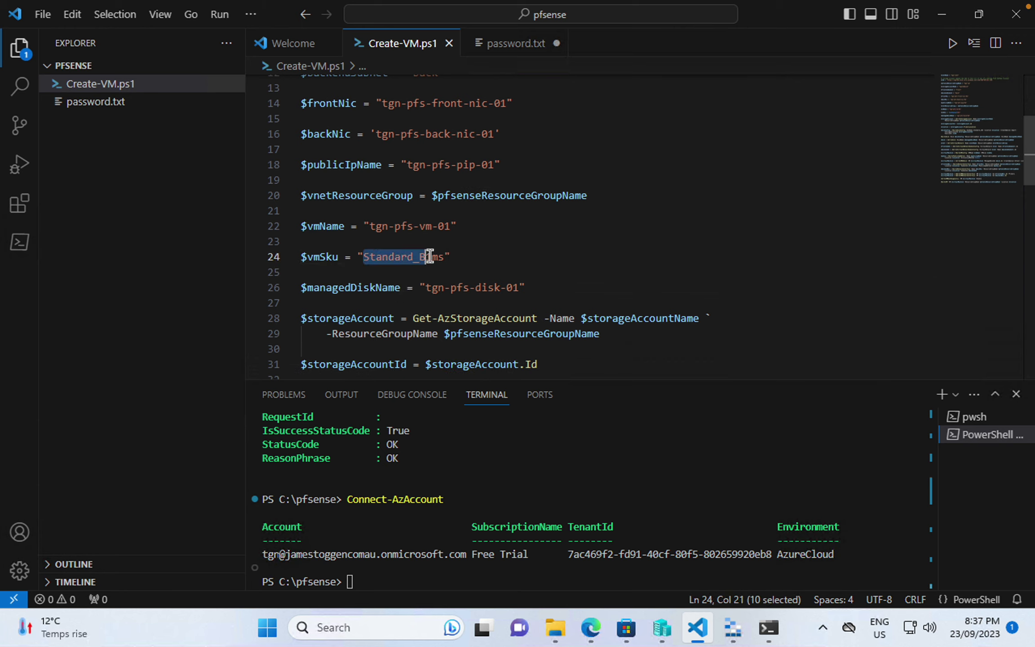
{"action": "left_click", "coordinate": [461, 257]}
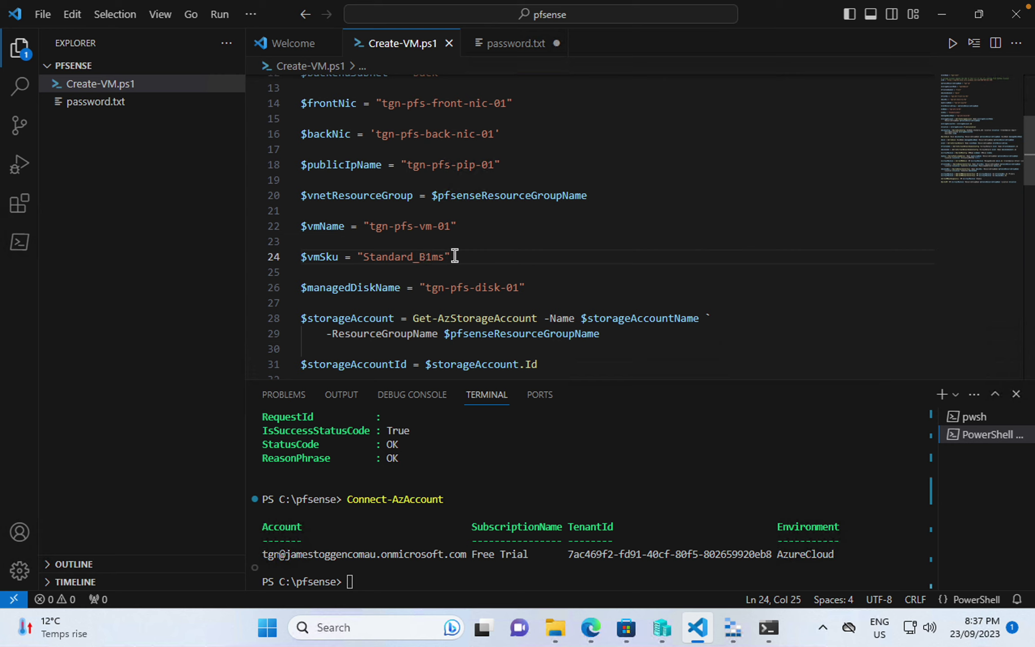
{"action": "left_click_drag", "start_coordinate": [432, 256], "coordinate": [442, 257]}
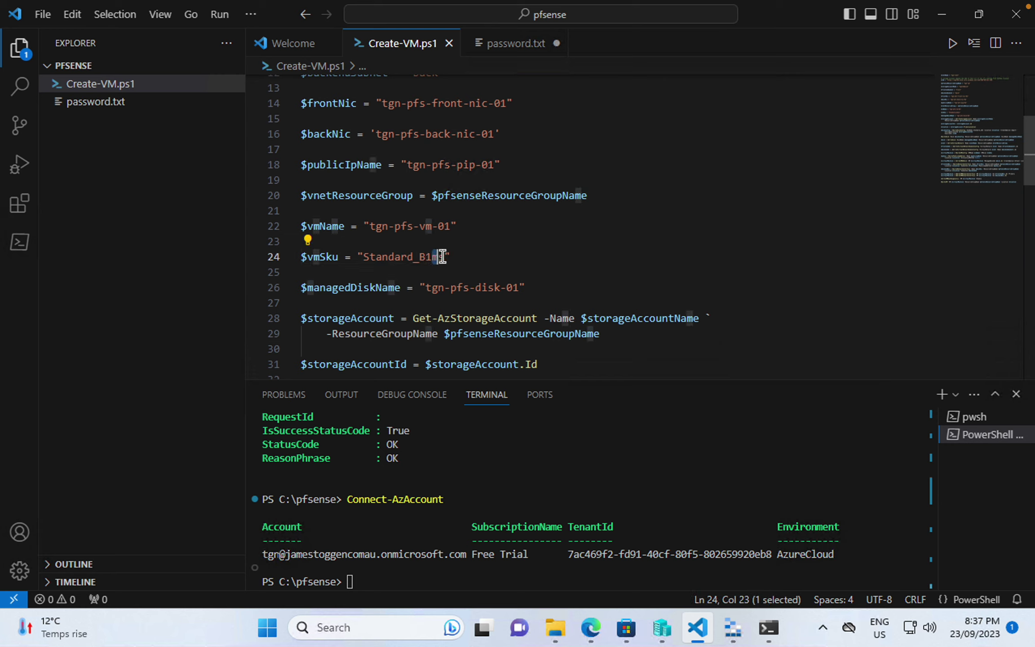
{"action": "left_click", "coordinate": [458, 256]}
{"action": "double_click", "coordinate": [431, 256]}
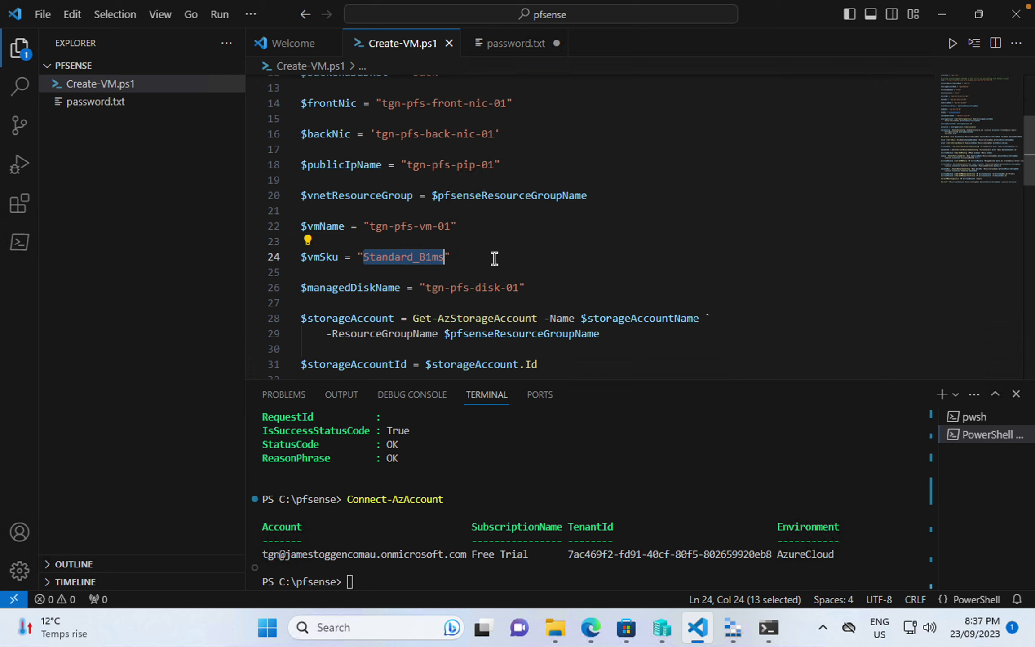
{"action": "left_click", "coordinate": [495, 258]}
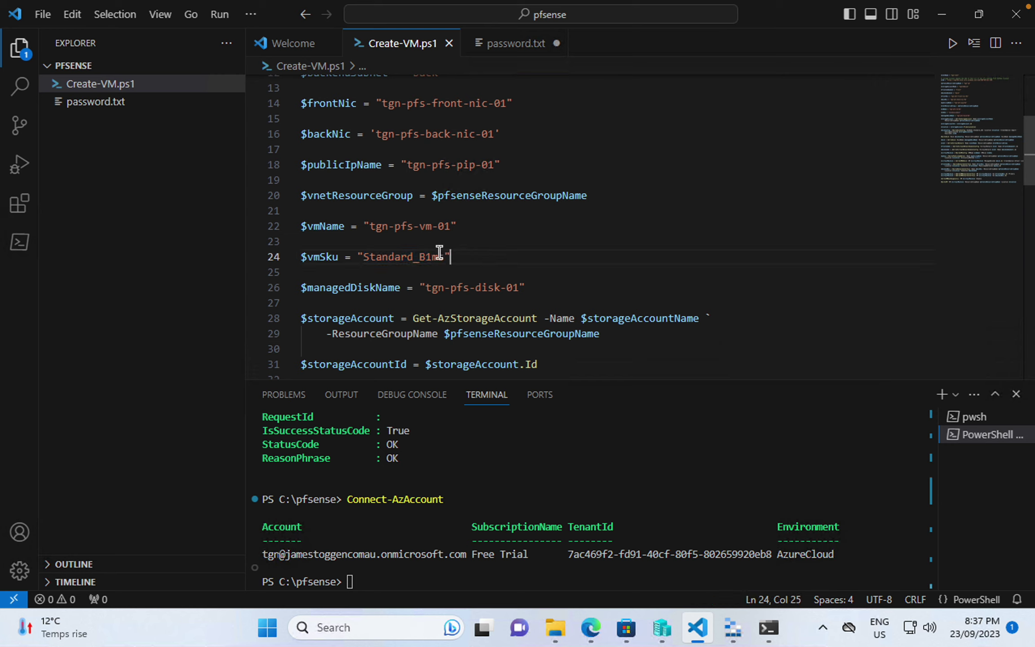
{"action": "double_click", "coordinate": [384, 251]}
{"action": "left_click", "coordinate": [463, 256]}
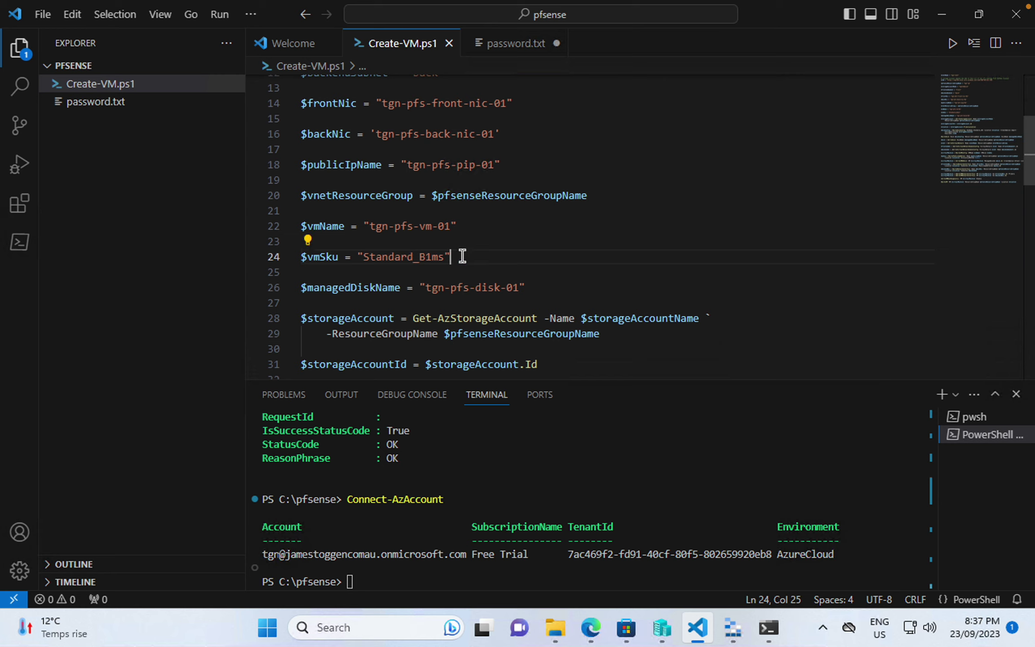
{"action": "double_click", "coordinate": [393, 256]}
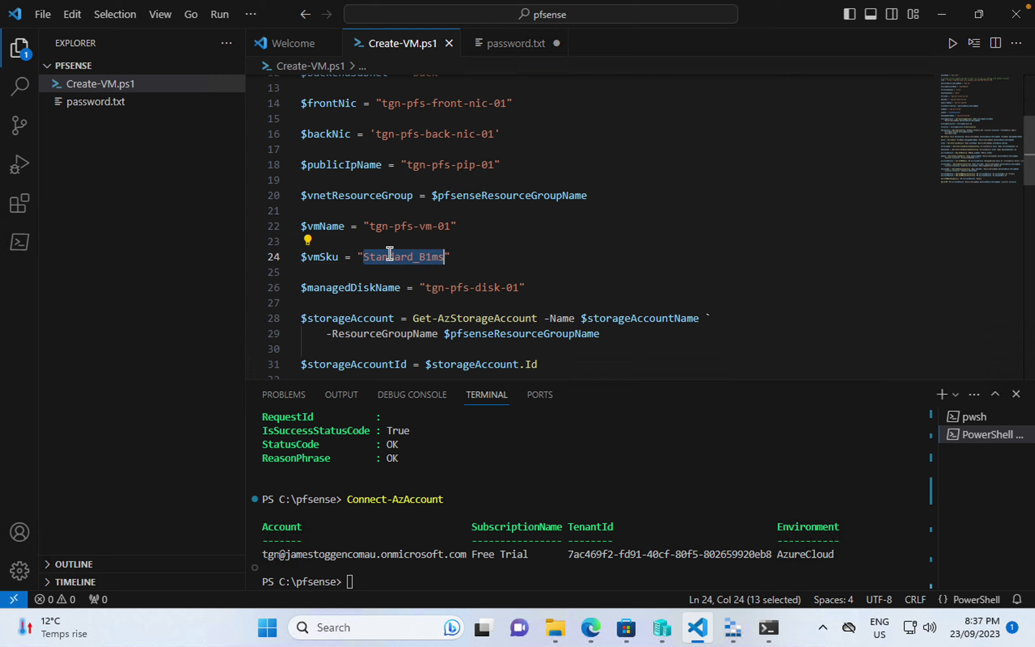
{"action": "left_click", "coordinate": [492, 259]}
- Remove a stray space on line 27 below the disk name and save again
{"action": "left_click", "coordinate": [411, 272]}
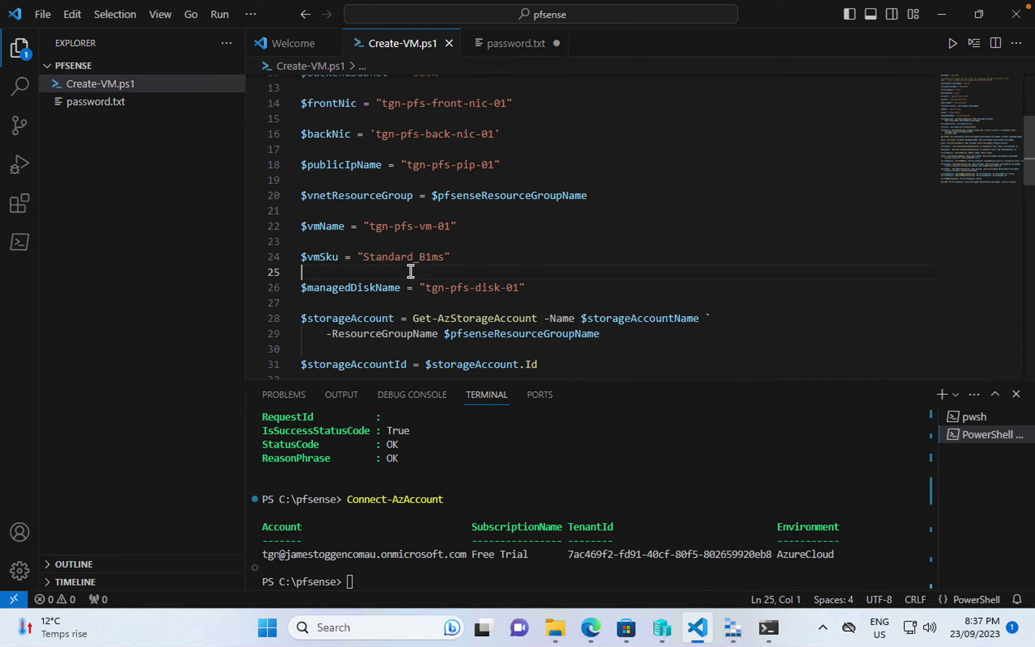
{"action": "left_click", "coordinate": [388, 302]}
{"action": "key", "text": "BackSpace"}
{"action": "key", "text": "ctrl+s"}
{"action": "scroll", "coordinate": [414, 297], "scroll_direction": "down", "scroll_amount": 1}
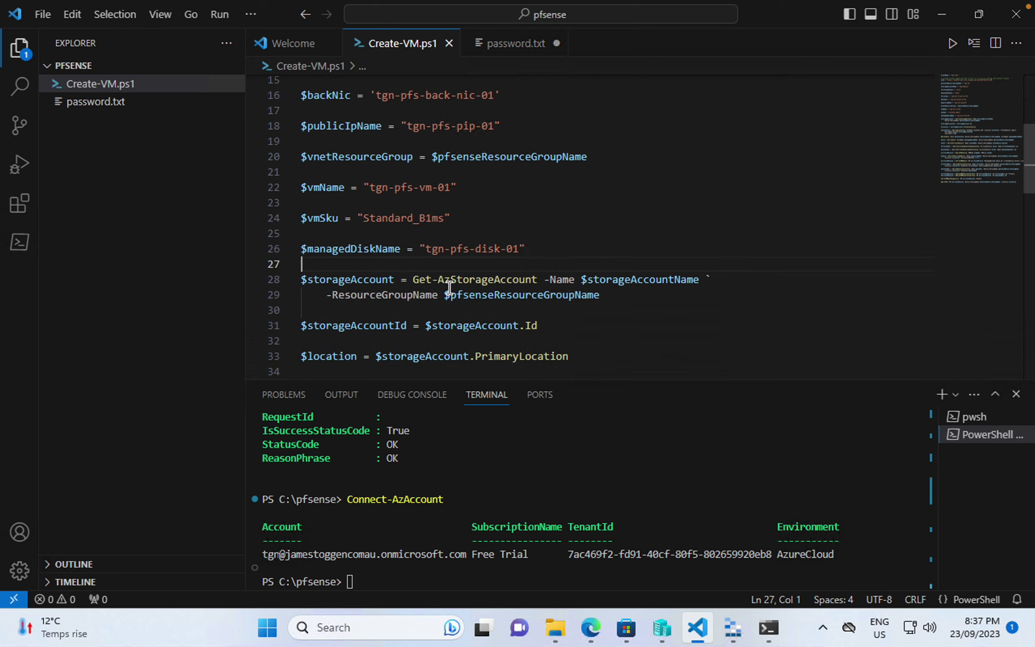
{"action": "scroll", "coordinate": [448, 287], "scroll_direction": "down", "scroll_amount": 2}
{"action": "scroll", "coordinate": [448, 287], "scroll_direction": "down", "scroll_amount": 1}
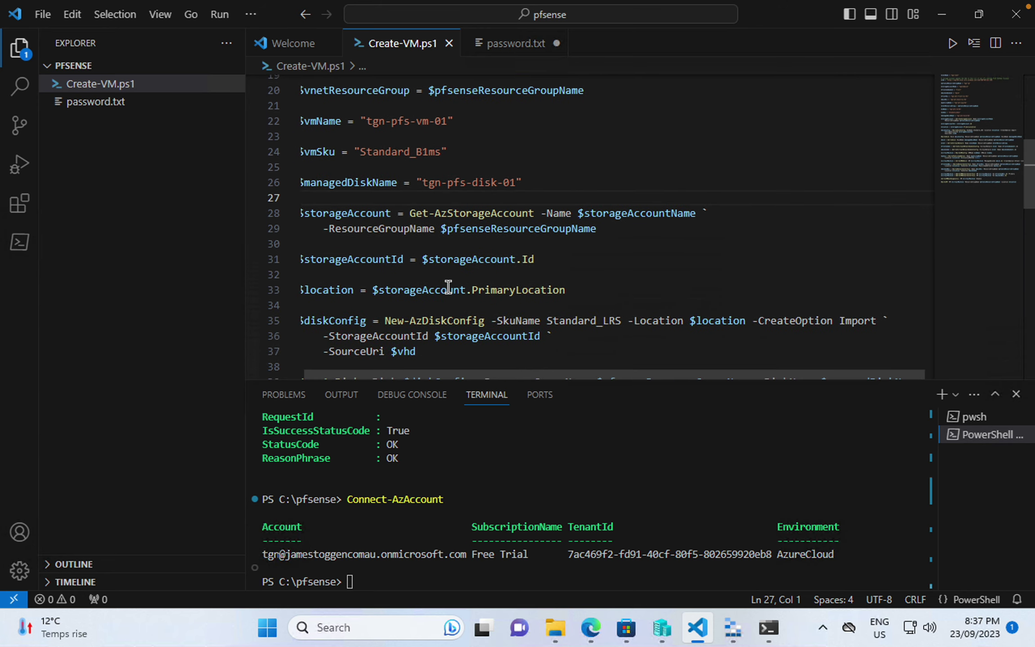
{"action": "left_click", "coordinate": [591, 627]}
- Search 'Install Az powershell', open the Install Azure PowerShell on Windows article, and select the Install-Module command
{"action": "left_click", "coordinate": [878, 13]}
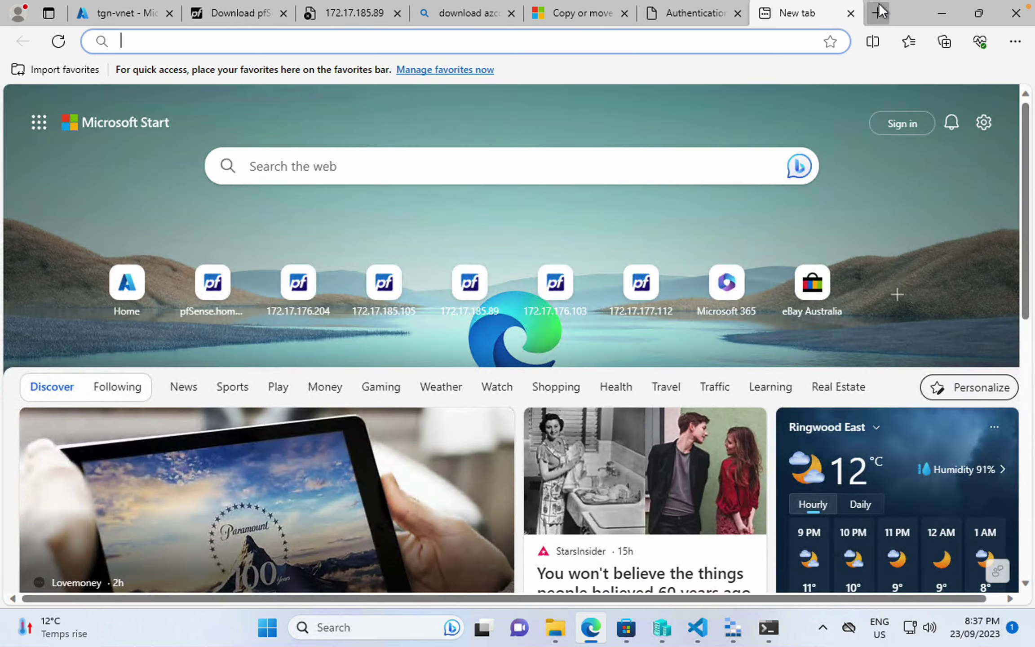
{"action": "type", "text": "Instal"}
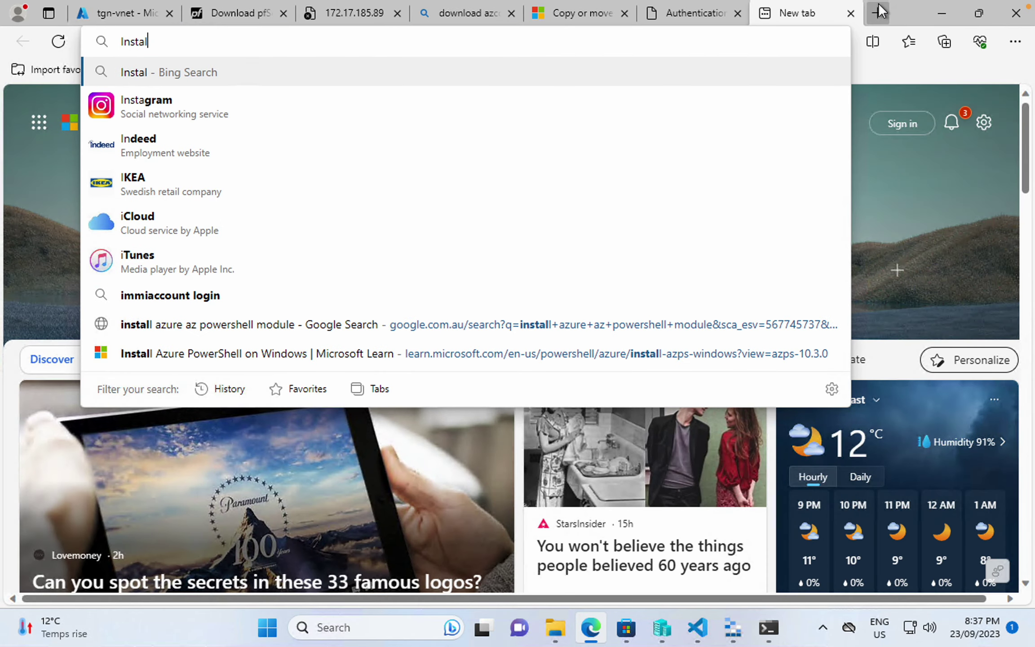
{"action": "type", "text": "l Az powershell"}
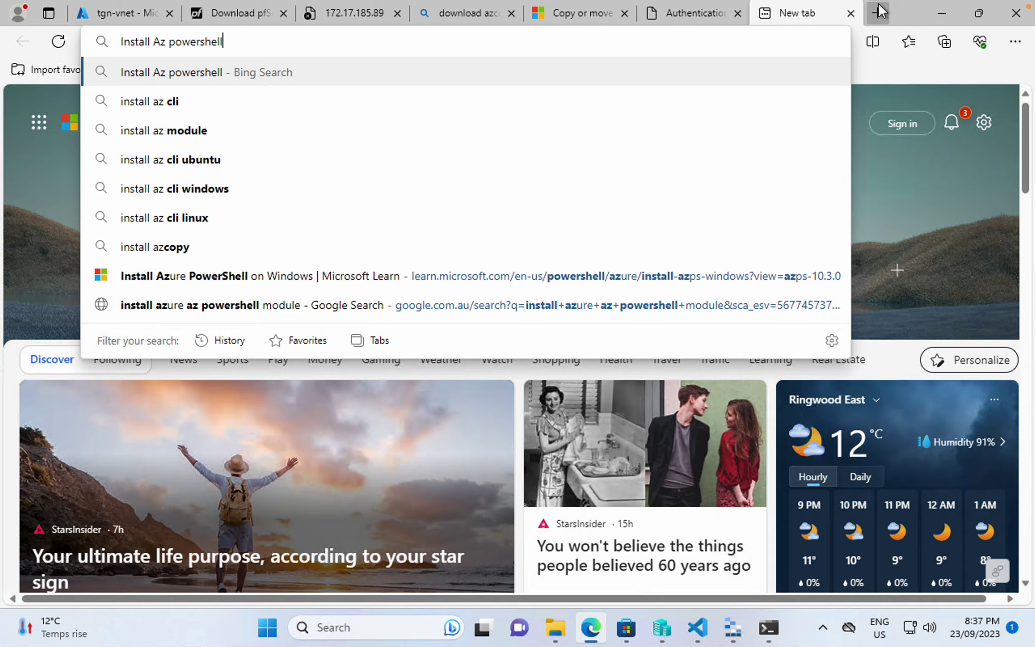
{"action": "key", "text": "Return"}
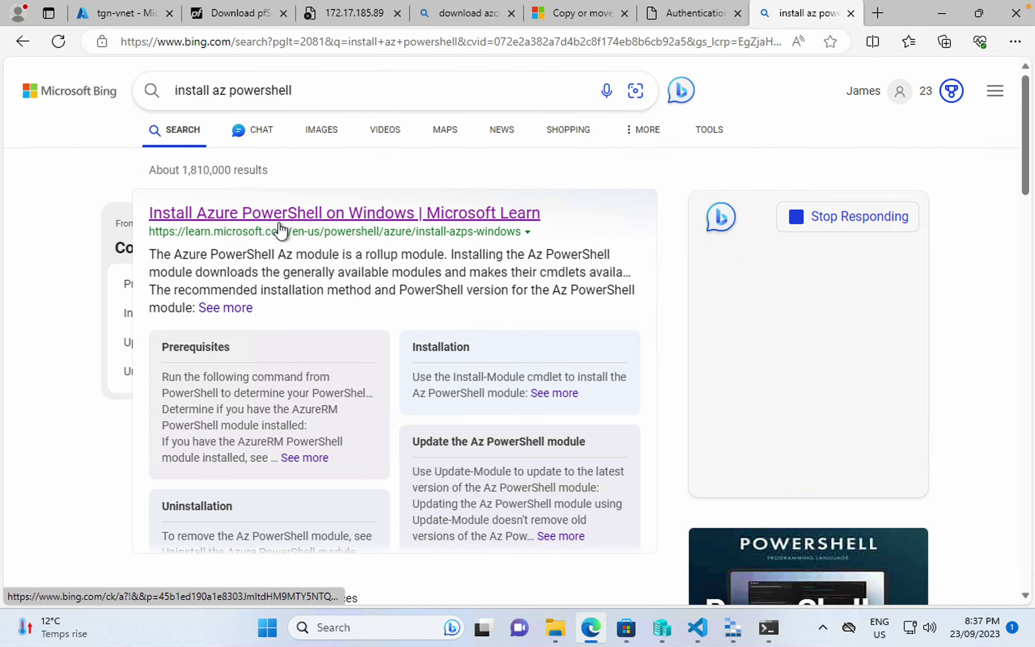
{"action": "left_click", "coordinate": [287, 215]}
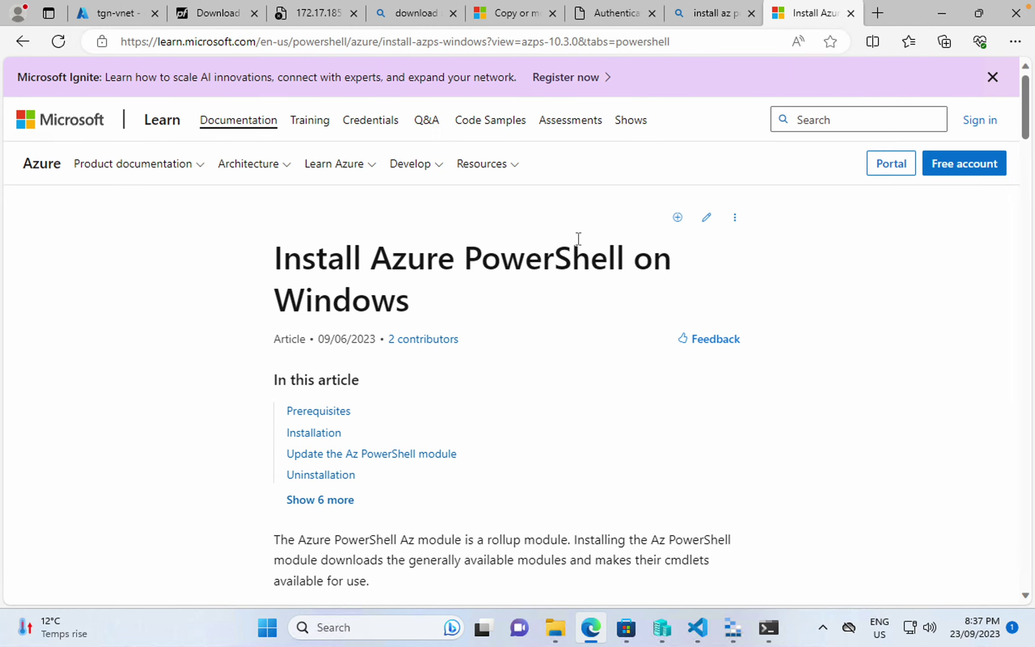
{"action": "scroll", "coordinate": [461, 373], "scroll_direction": "down", "scroll_amount": 1}
{"action": "scroll", "coordinate": [461, 371], "scroll_direction": "down", "scroll_amount": 10}
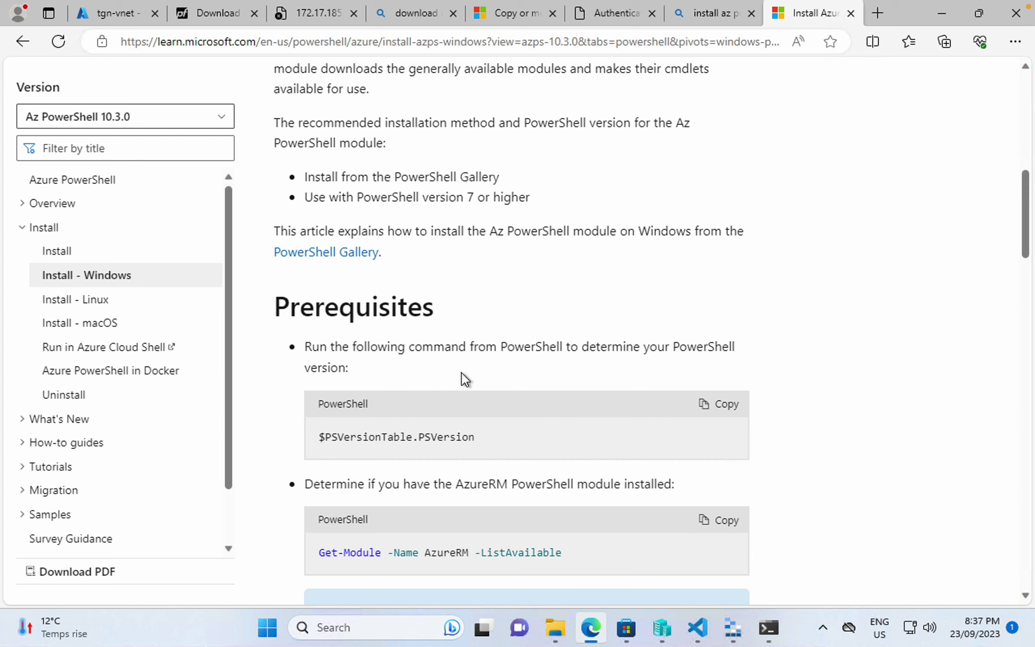
{"action": "scroll", "coordinate": [461, 356], "scroll_direction": "down", "scroll_amount": 4}
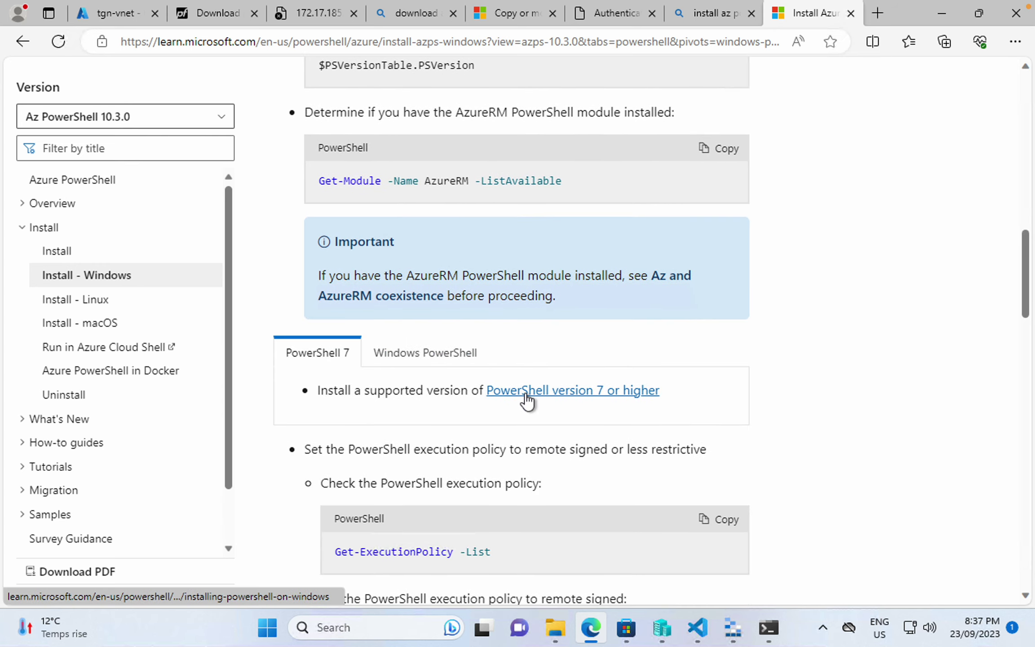
{"action": "scroll", "coordinate": [527, 397], "scroll_direction": "down", "scroll_amount": 9}
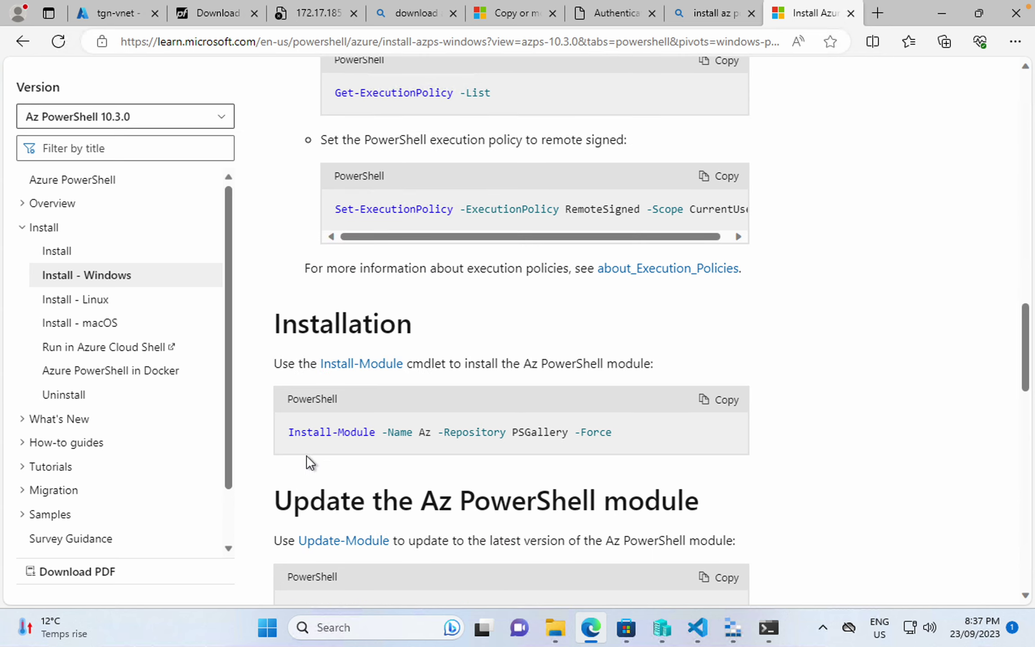
{"action": "left_click_drag", "start_coordinate": [289, 432], "coordinate": [682, 444]}
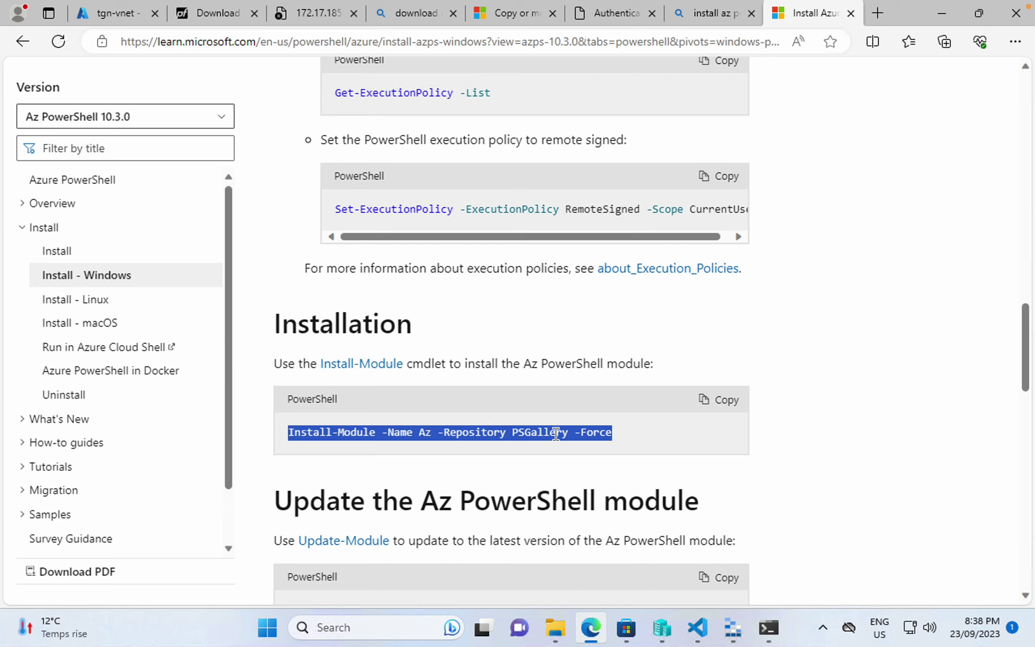
- Check the 7za extraction progress in the terminal, then return to the docs and the tgn-vnet portal page
{"action": "left_click", "coordinate": [768, 628]}
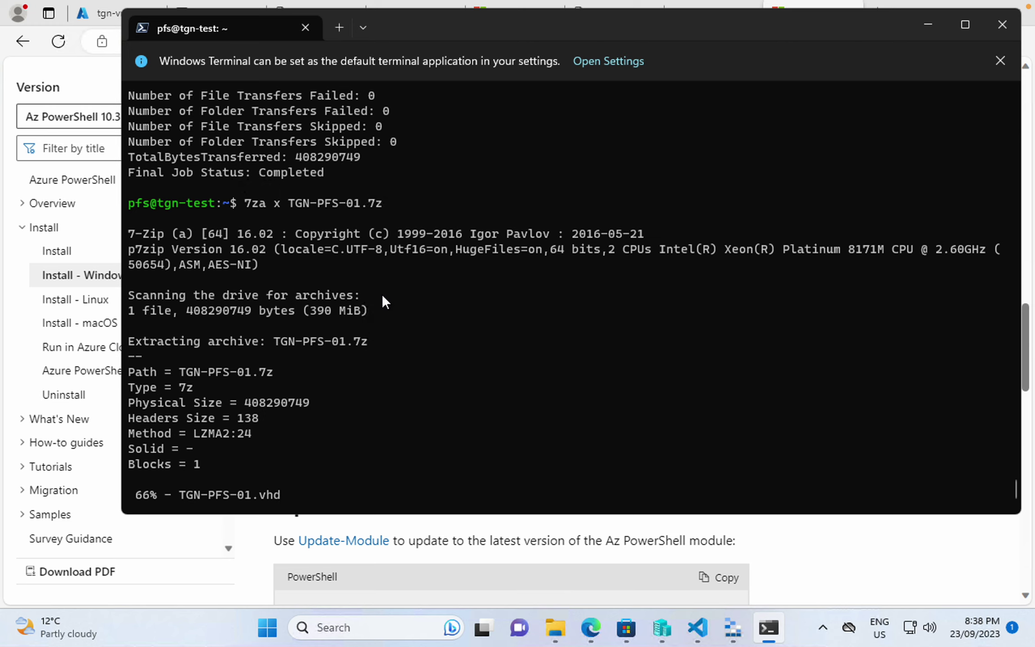
{"action": "left_click", "coordinate": [411, 570]}
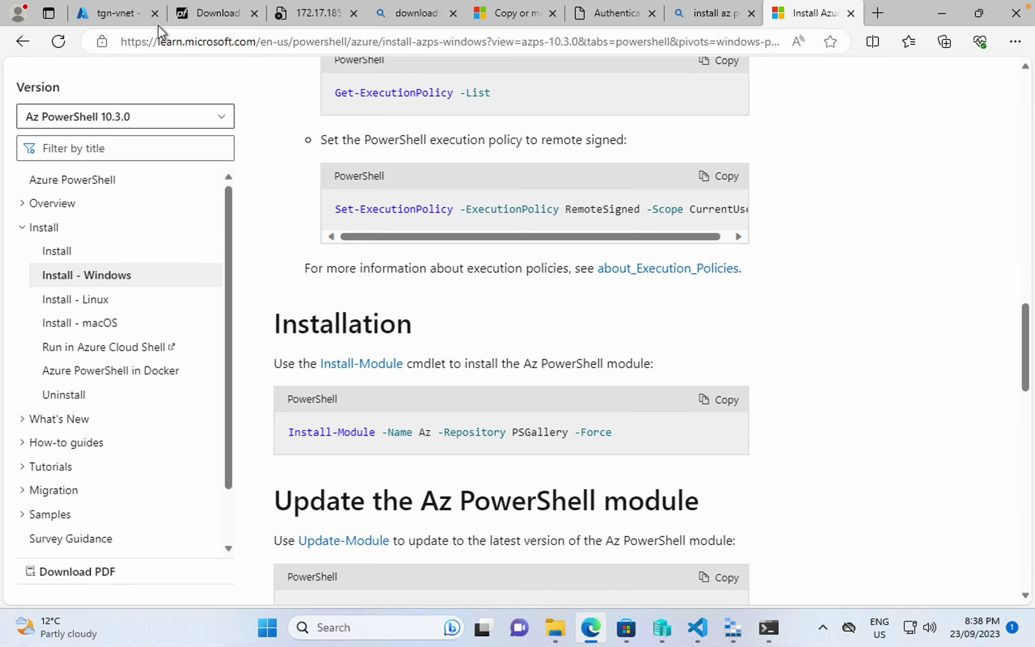
{"action": "left_click", "coordinate": [122, 16]}
- Find the Azure Marketplace through the portal search with 'market'
{"action": "left_click", "coordinate": [259, 74]}
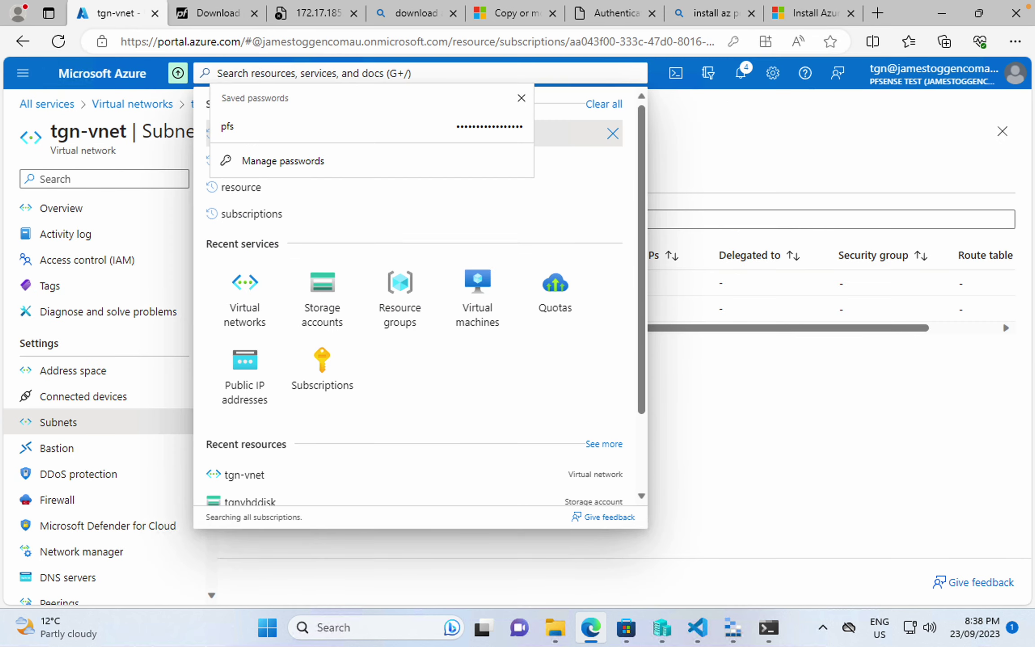
{"action": "type", "text": "market"}
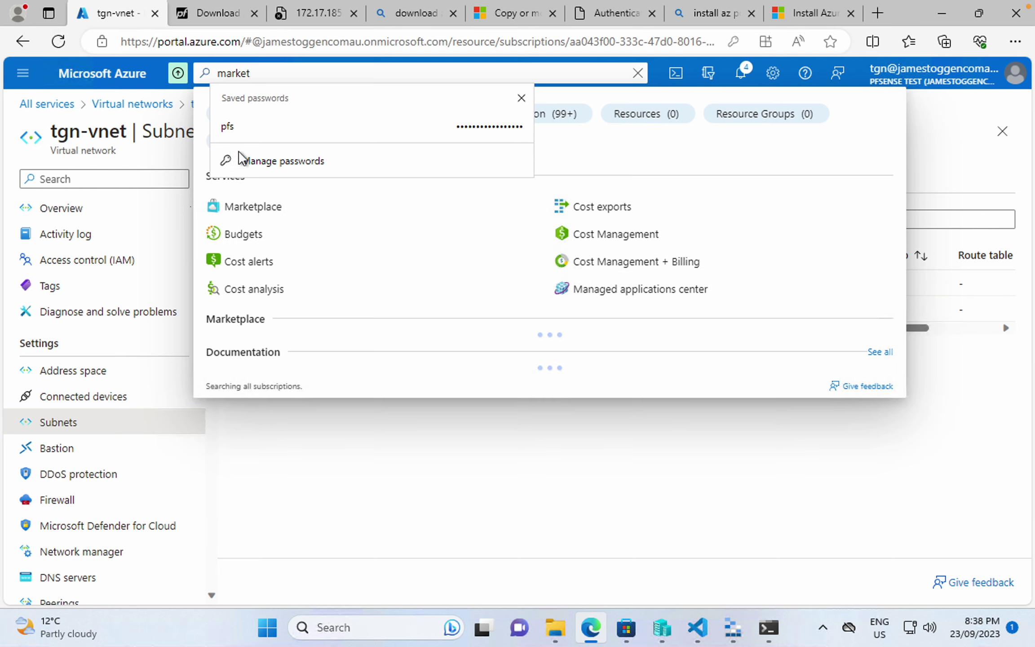
{"action": "left_click", "coordinate": [245, 206]}
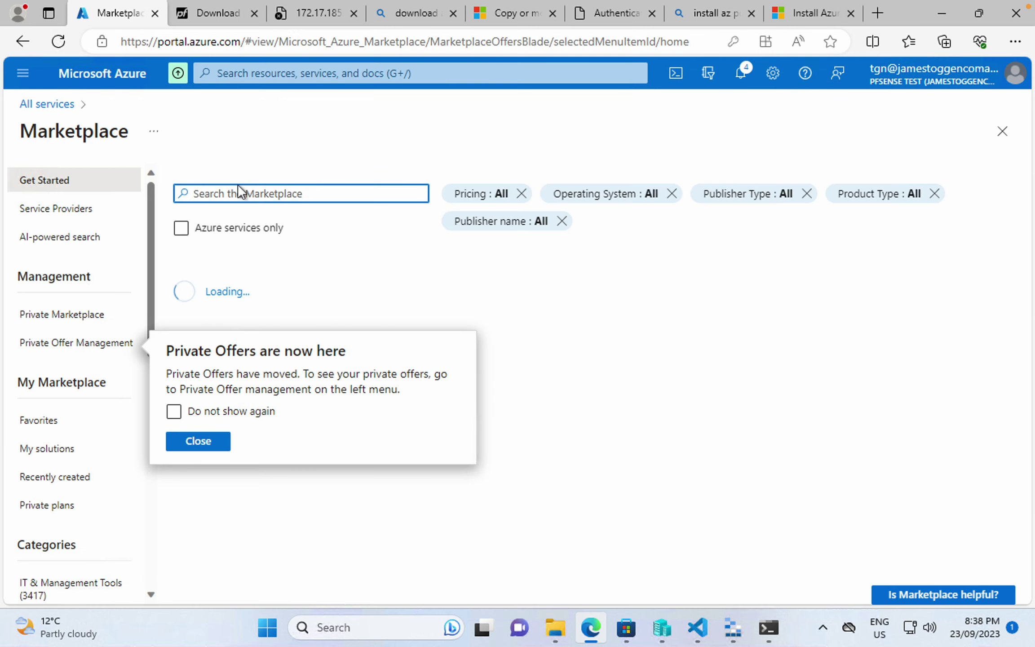
{"action": "left_click", "coordinate": [239, 193]}
- Search the Marketplace for 'pfsense' and pick Netgate pfSense Plus with the TAC Lite plan
{"action": "type", "text": "pfse"}
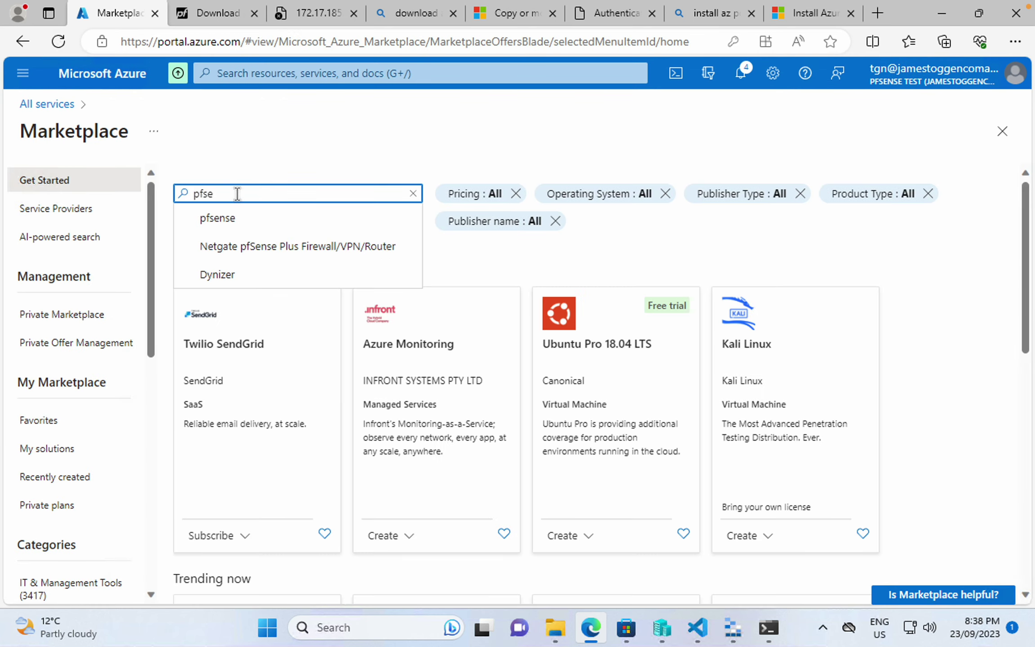
{"action": "type", "text": "nse"}
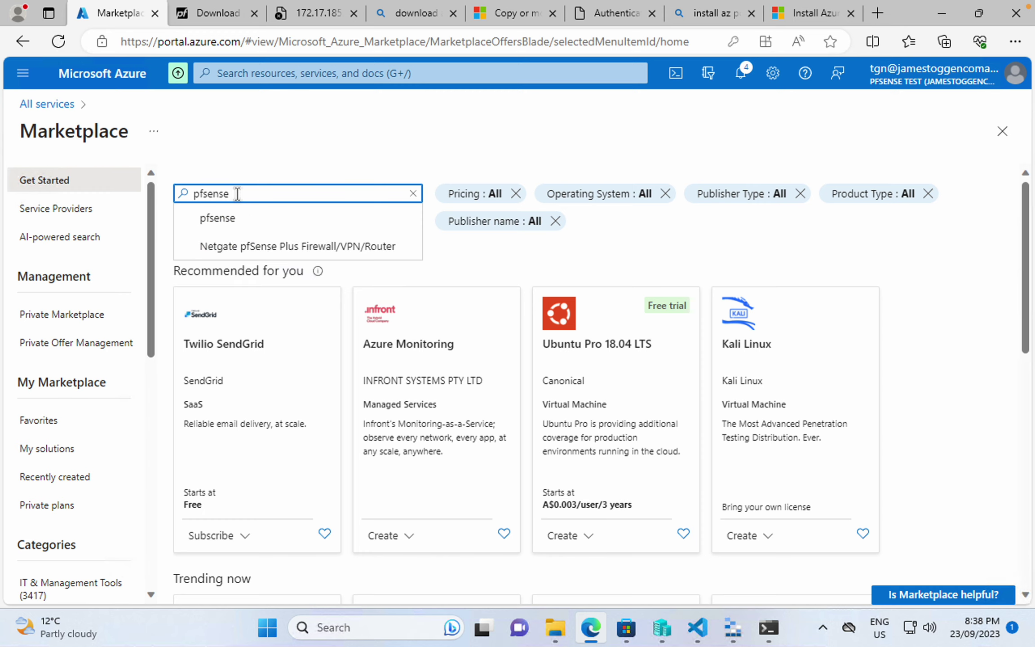
{"action": "key", "text": "Down"}
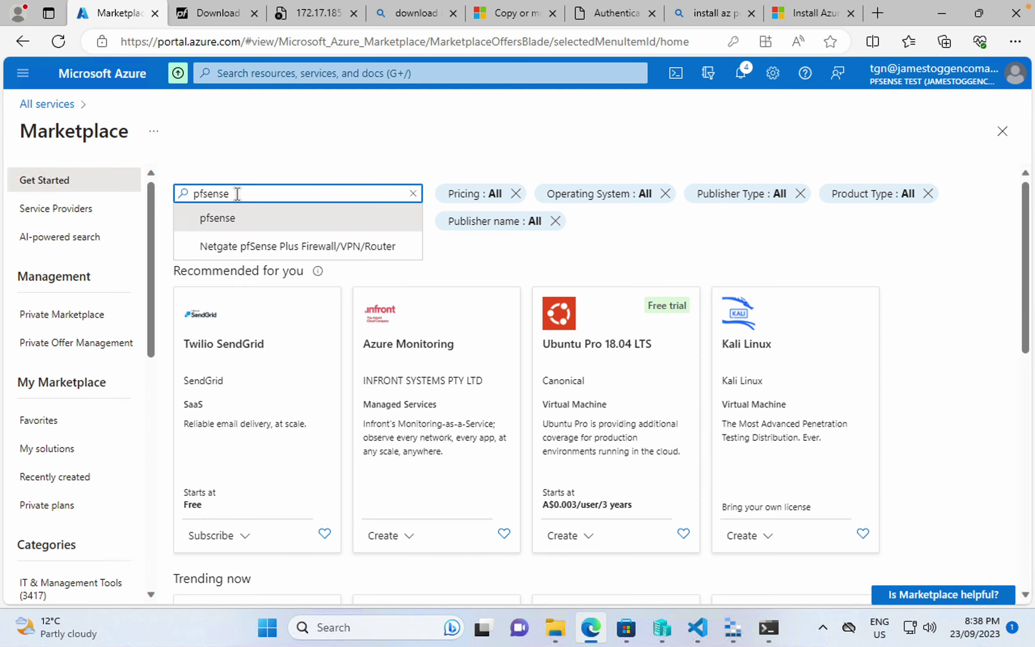
{"action": "key", "text": "Down"}
{"action": "key", "text": "Return"}
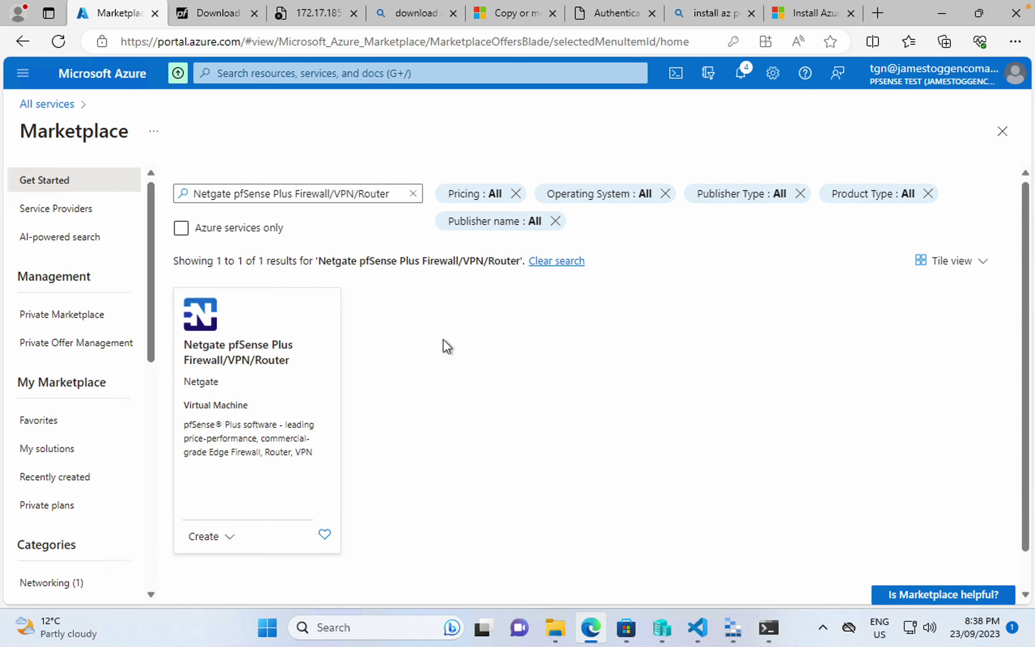
{"action": "left_click", "coordinate": [247, 428]}
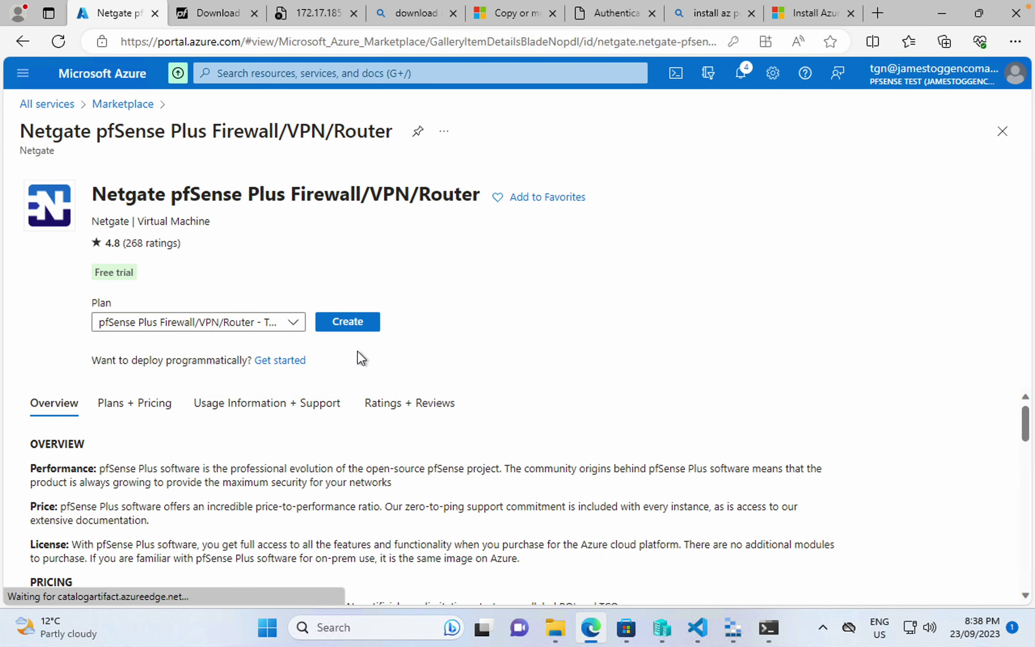
{"action": "left_click", "coordinate": [176, 330]}
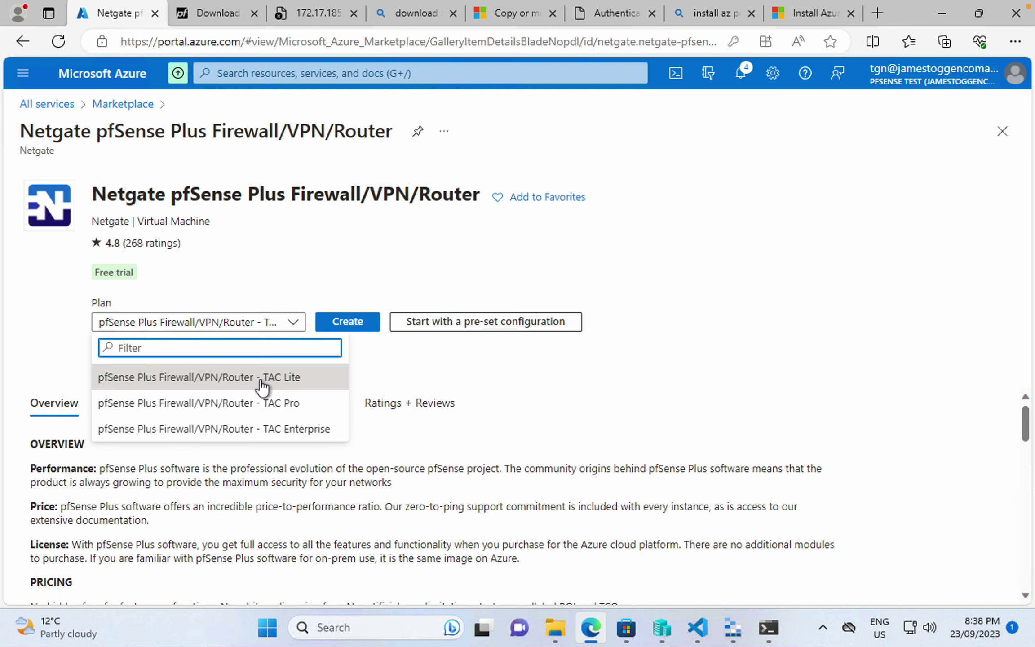
{"action": "left_click", "coordinate": [295, 377]}
- Review the Netgate pfSense Plus listing and confirm the TAC Lite plan stays selected
{"action": "scroll", "coordinate": [214, 448], "scroll_direction": "down", "scroll_amount": 5}
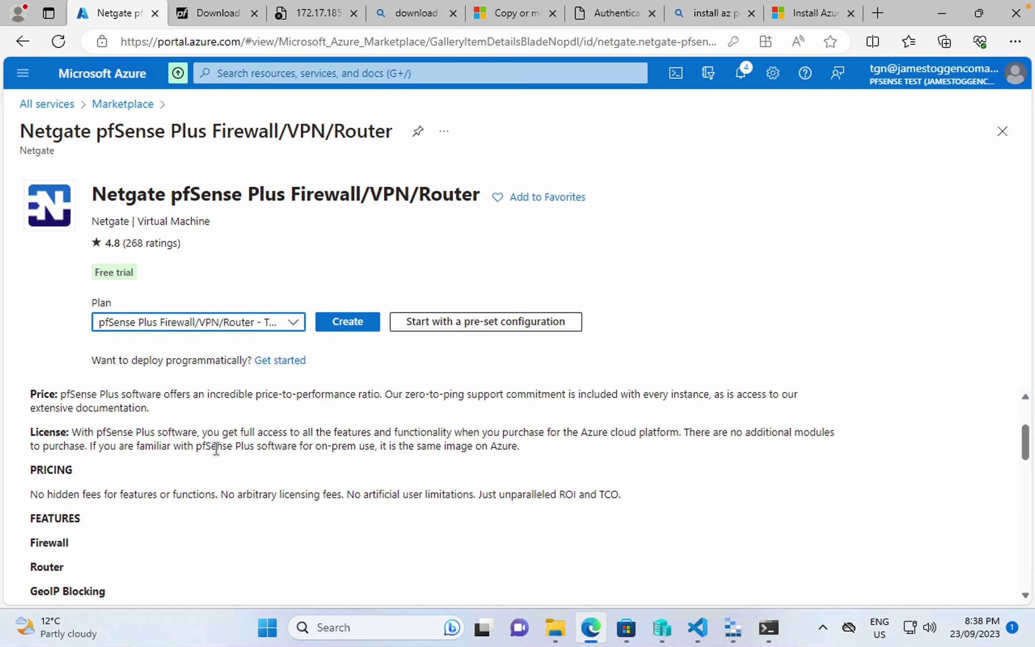
{"action": "scroll", "coordinate": [214, 447], "scroll_direction": "down", "scroll_amount": 4}
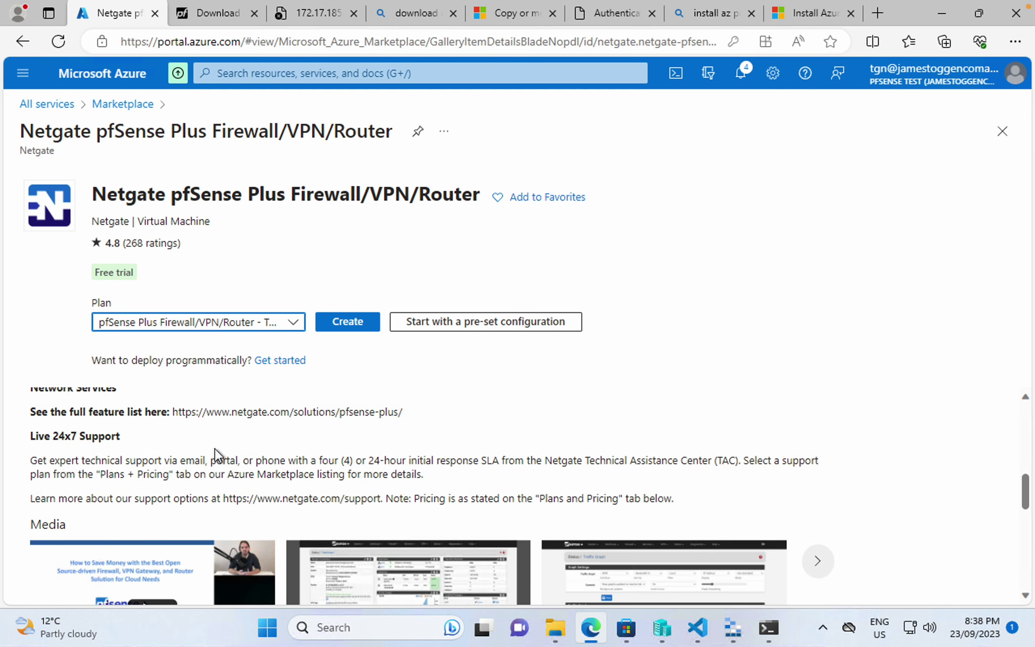
{"action": "scroll", "coordinate": [214, 447], "scroll_direction": "down", "scroll_amount": 4}
{"action": "scroll", "coordinate": [215, 448], "scroll_direction": "down", "scroll_amount": 5}
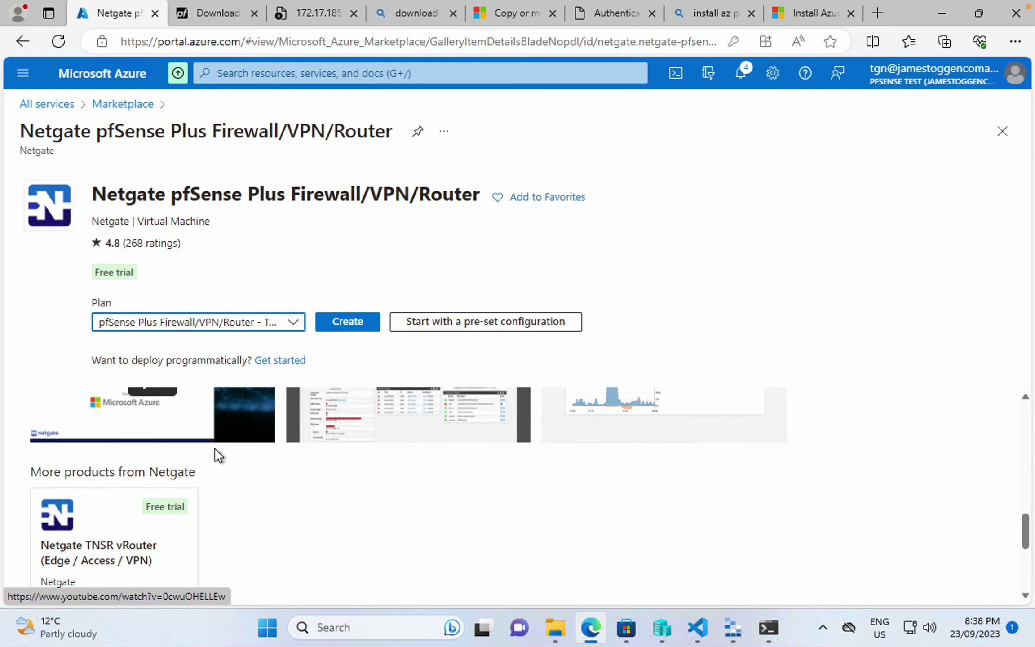
{"action": "scroll", "coordinate": [214, 447], "scroll_direction": "down", "scroll_amount": 1}
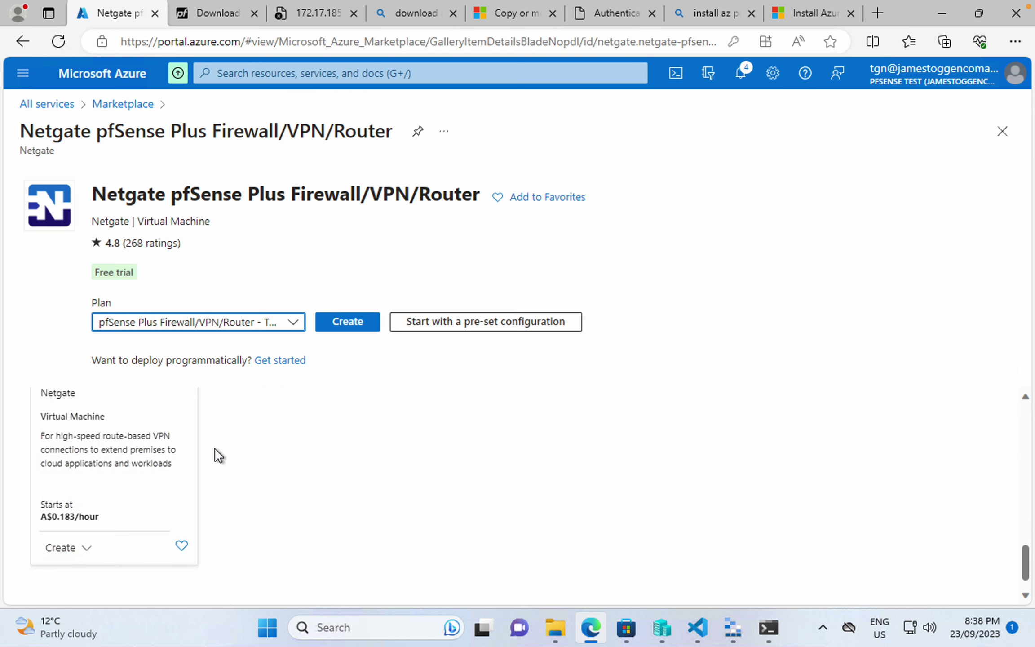
{"action": "scroll", "coordinate": [214, 447], "scroll_direction": "up", "scroll_amount": 15}
{"action": "scroll", "coordinate": [214, 447], "scroll_direction": "up", "scroll_amount": 1}
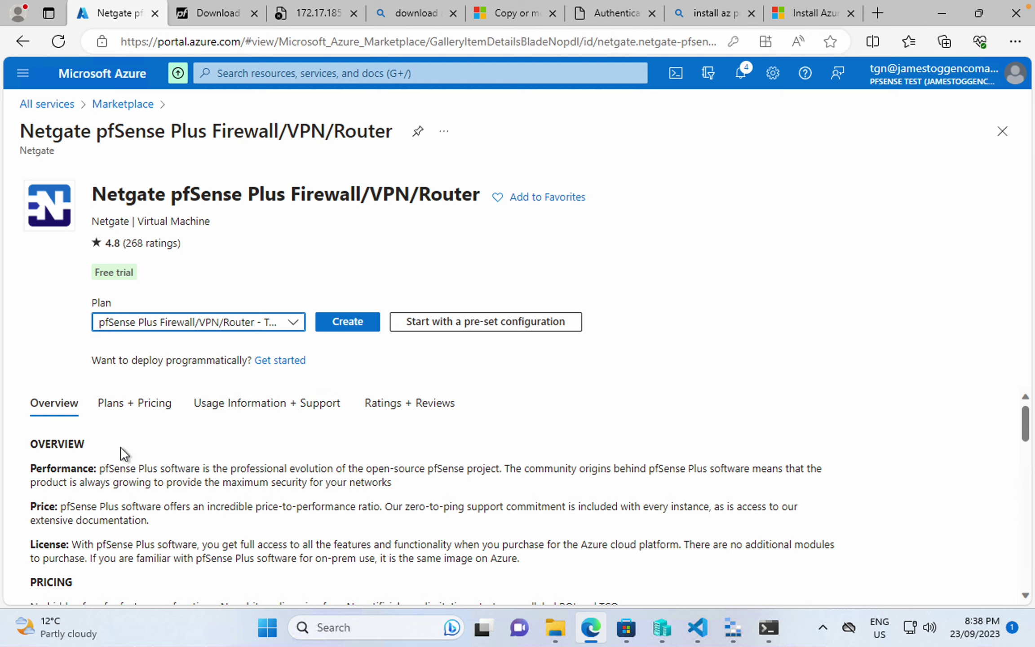
{"action": "scroll", "coordinate": [125, 455], "scroll_direction": "down", "scroll_amount": 1}
{"action": "scroll", "coordinate": [124, 455], "scroll_direction": "down", "scroll_amount": 4}
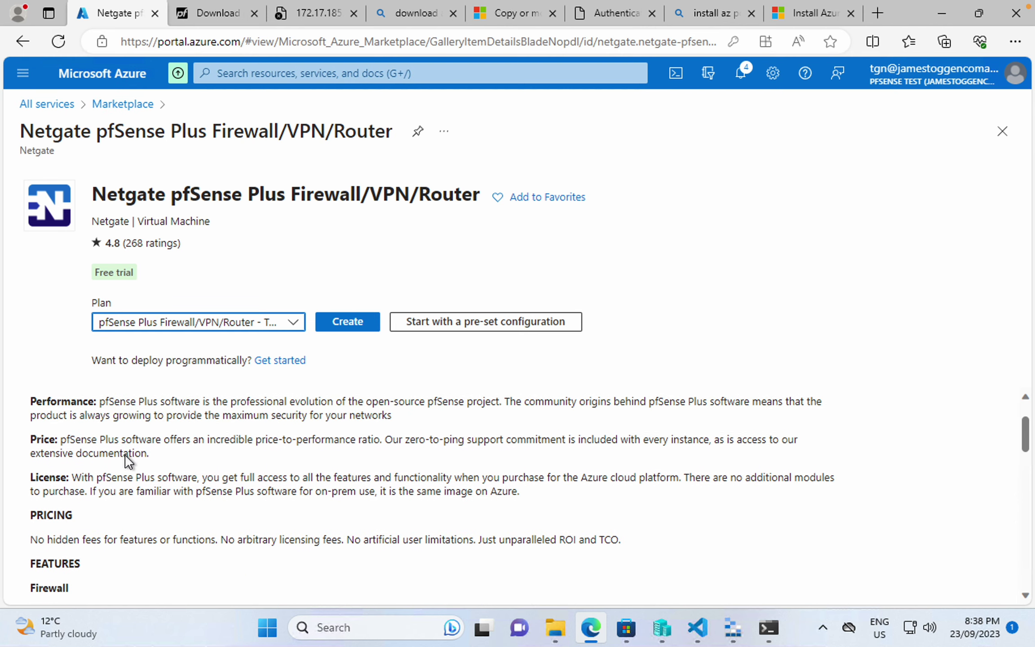
{"action": "scroll", "coordinate": [125, 455], "scroll_direction": "down", "scroll_amount": 1}
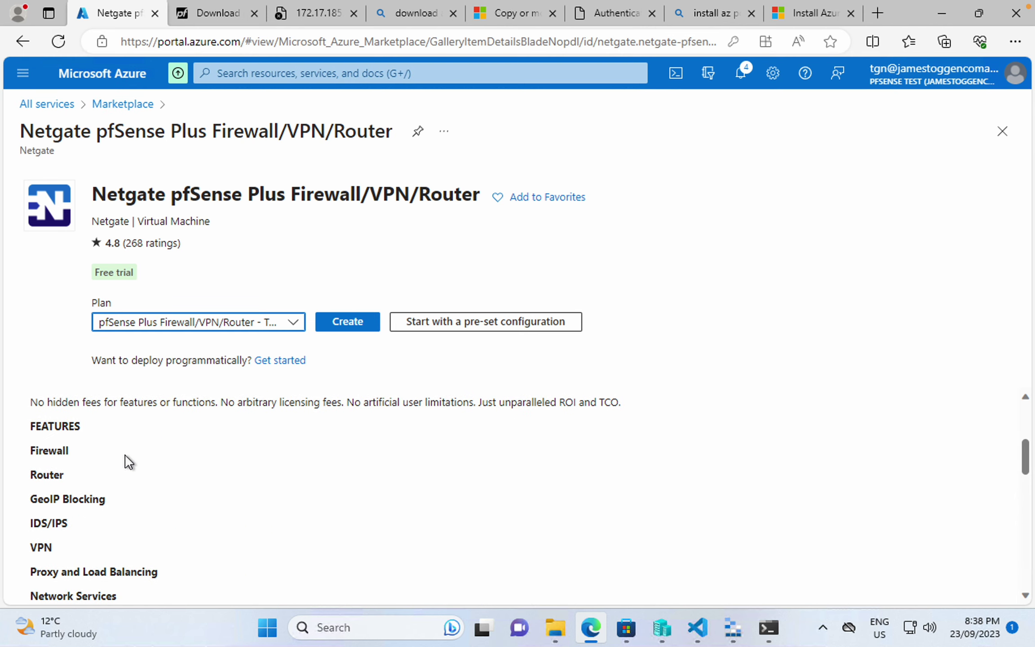
{"action": "scroll", "coordinate": [124, 454], "scroll_direction": "up", "scroll_amount": 3}
{"action": "scroll", "coordinate": [125, 455], "scroll_direction": "down", "scroll_amount": 1}
{"action": "scroll", "coordinate": [124, 455], "scroll_direction": "down", "scroll_amount": 7}
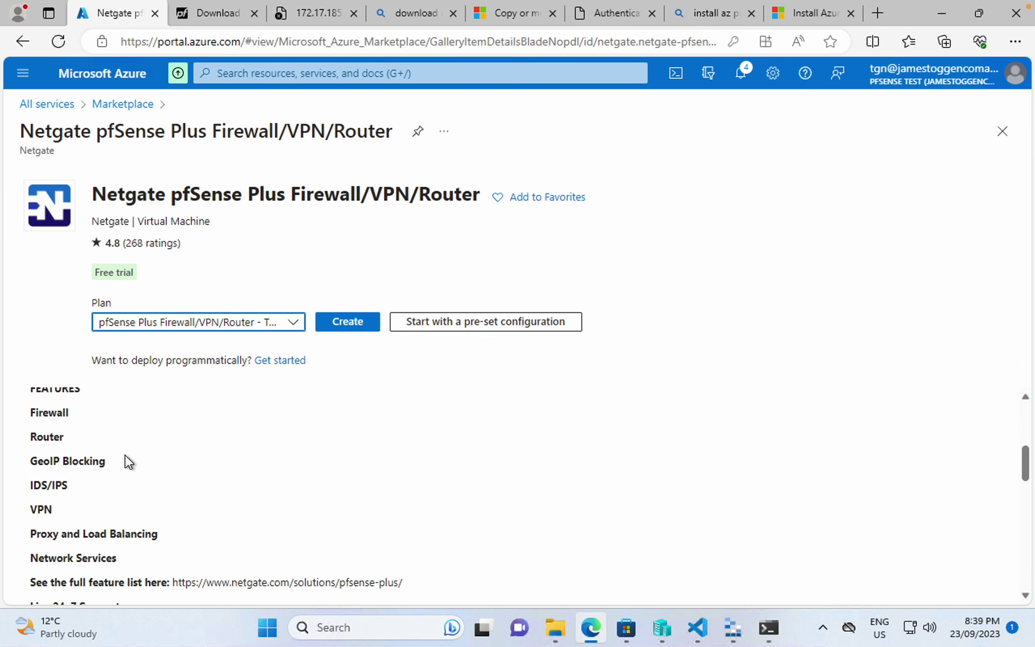
{"action": "left_click", "coordinate": [252, 328]}
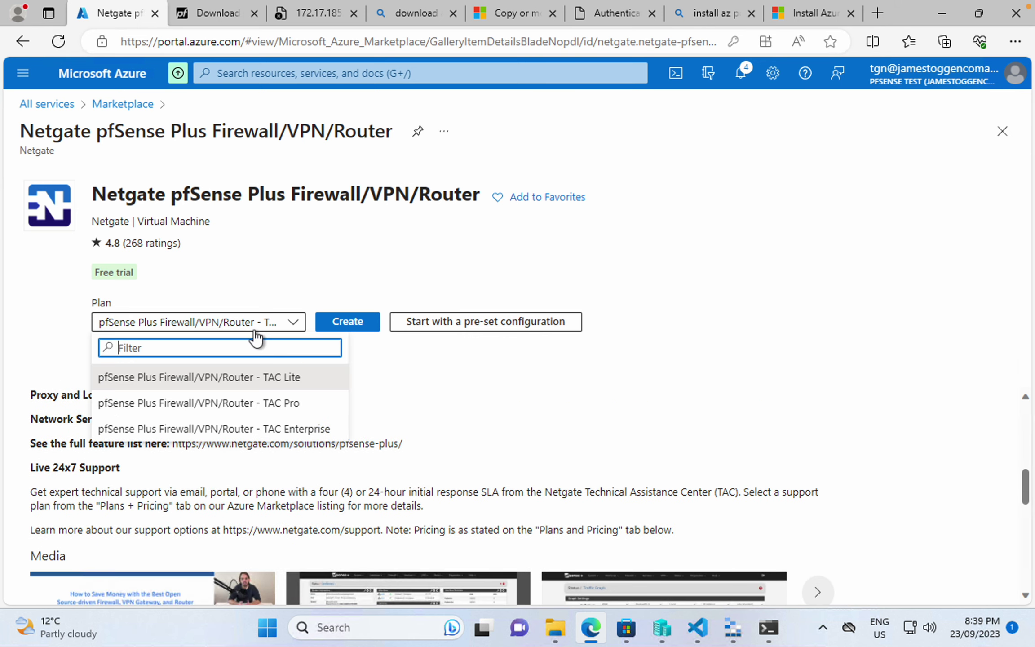
{"action": "left_click", "coordinate": [248, 380]}
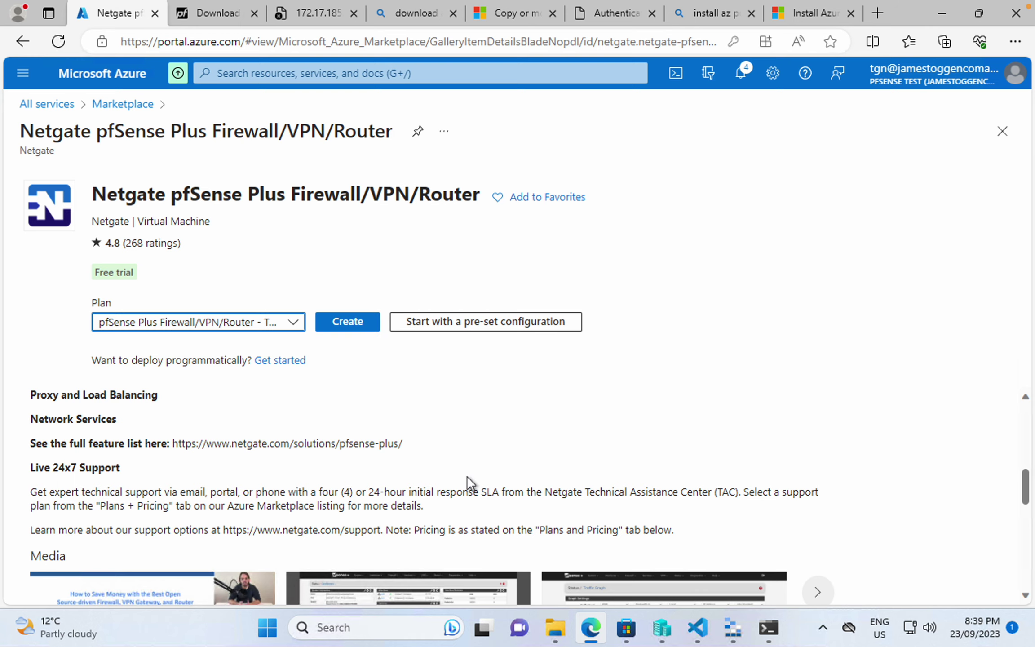
- Check the TGN-PFS-01.vhd extraction progress, then go to Storage Explorer's vhd container
{"action": "scroll", "coordinate": [467, 475], "scroll_direction": "down", "scroll_amount": 5}
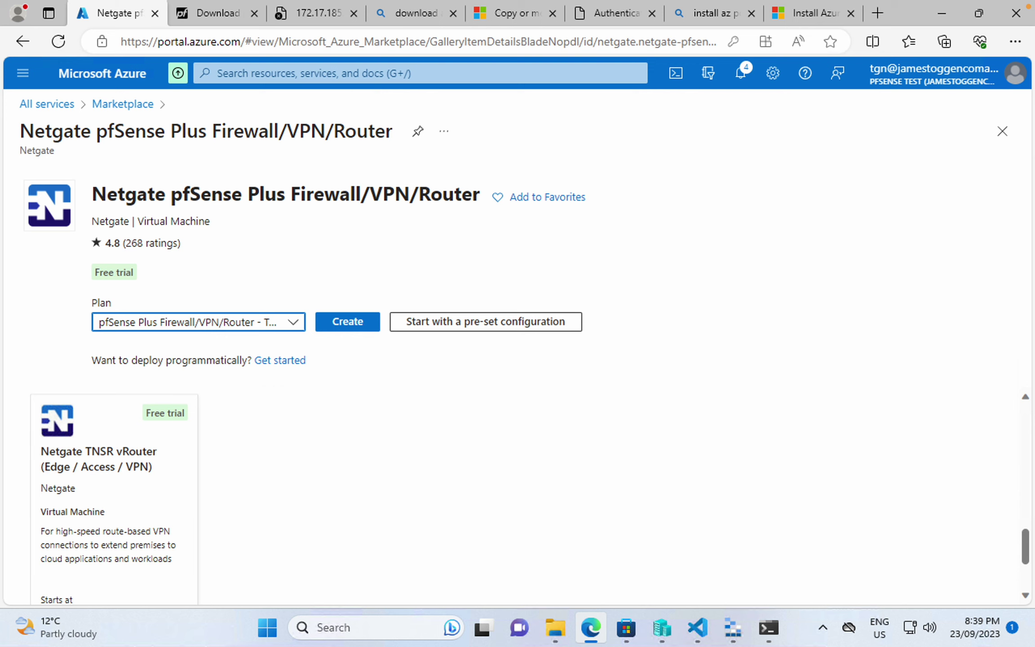
{"action": "scroll", "coordinate": [518, 524], "scroll_direction": "up", "scroll_amount": 10}
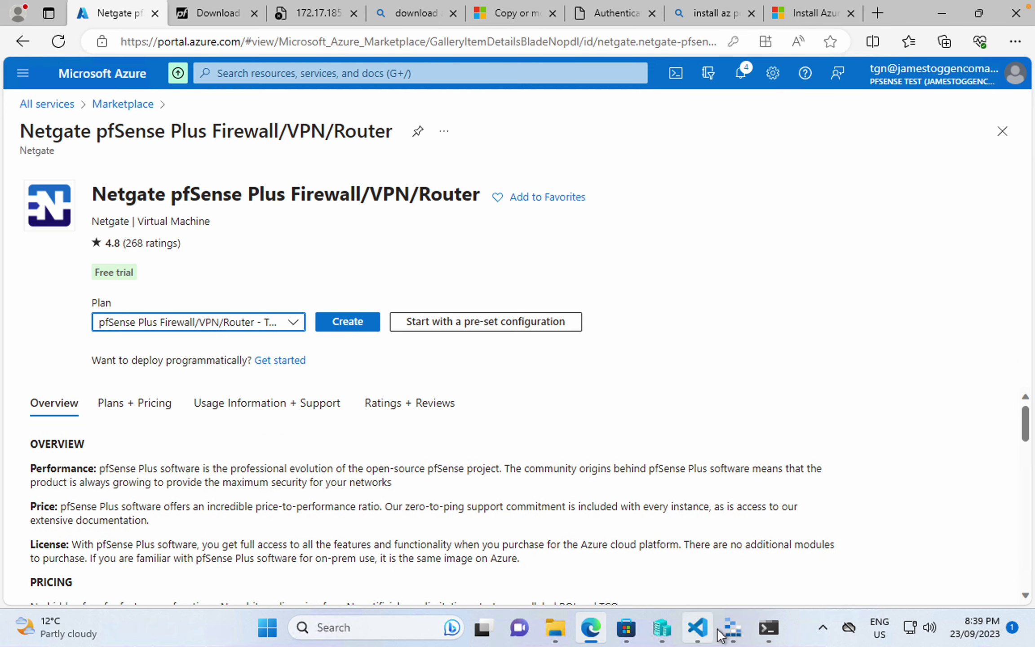
{"action": "left_click", "coordinate": [768, 628]}
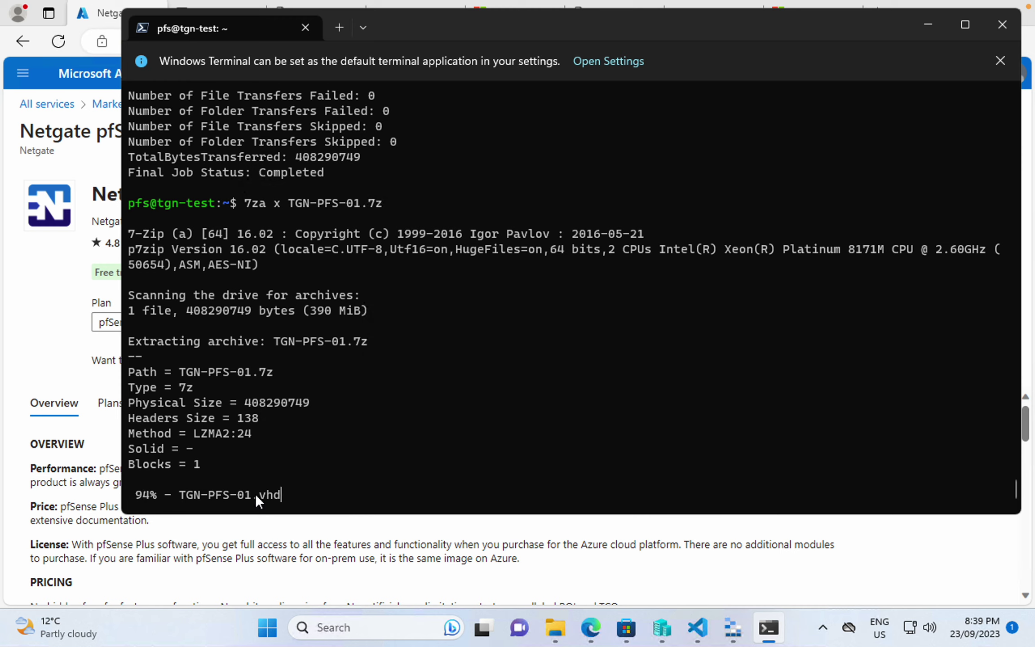
{"action": "left_click", "coordinate": [731, 641]}
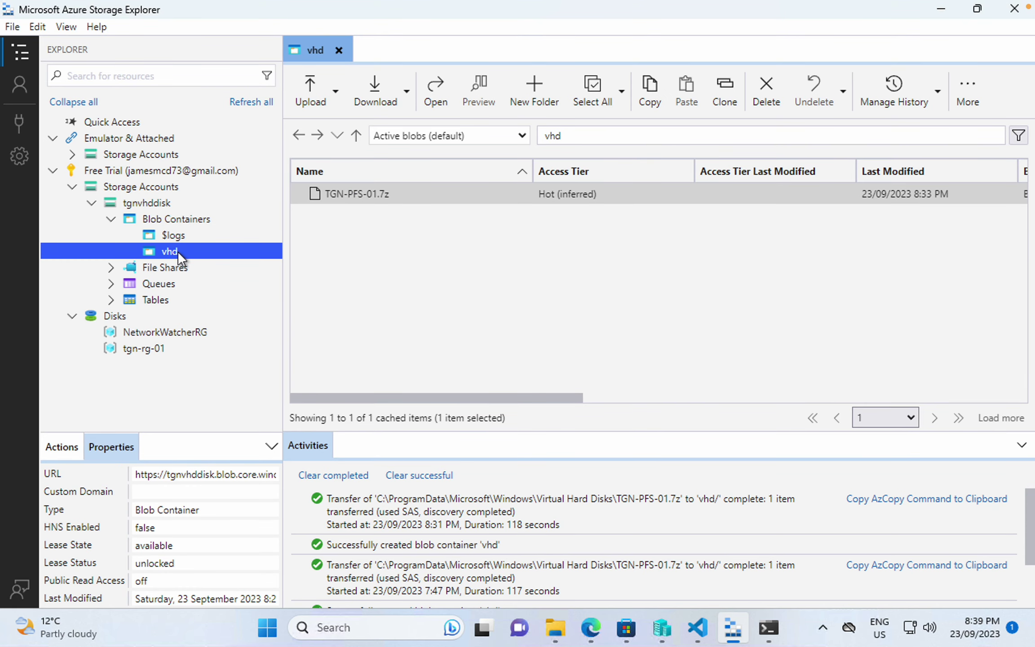
- Generate a shared access signature for the vhd container with Create and Write permissions
{"action": "right_click", "coordinate": [177, 252]}
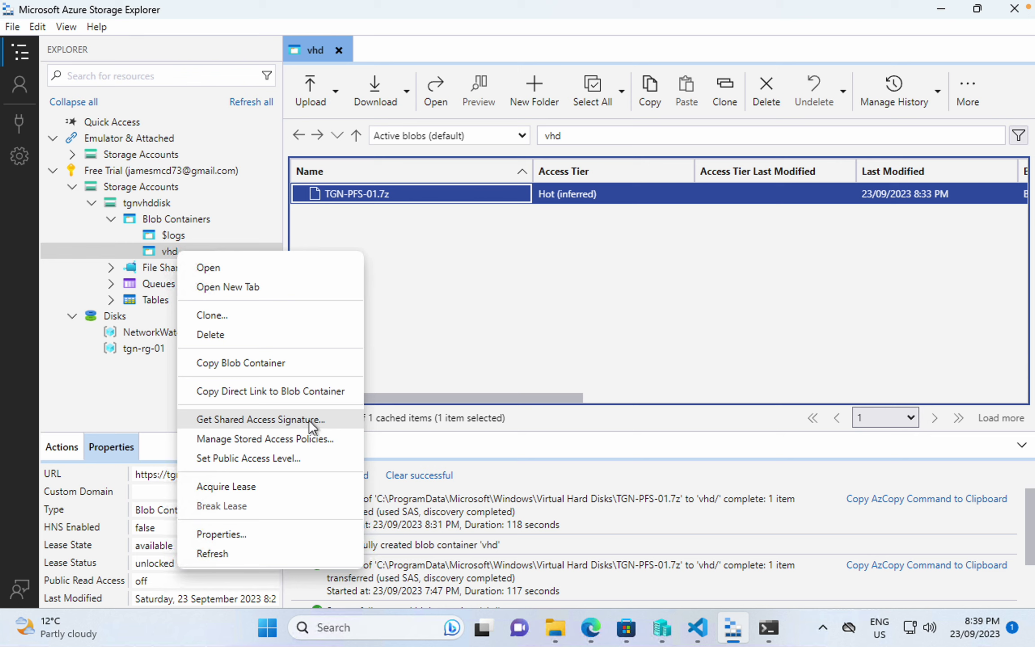
{"action": "left_click", "coordinate": [162, 249]}
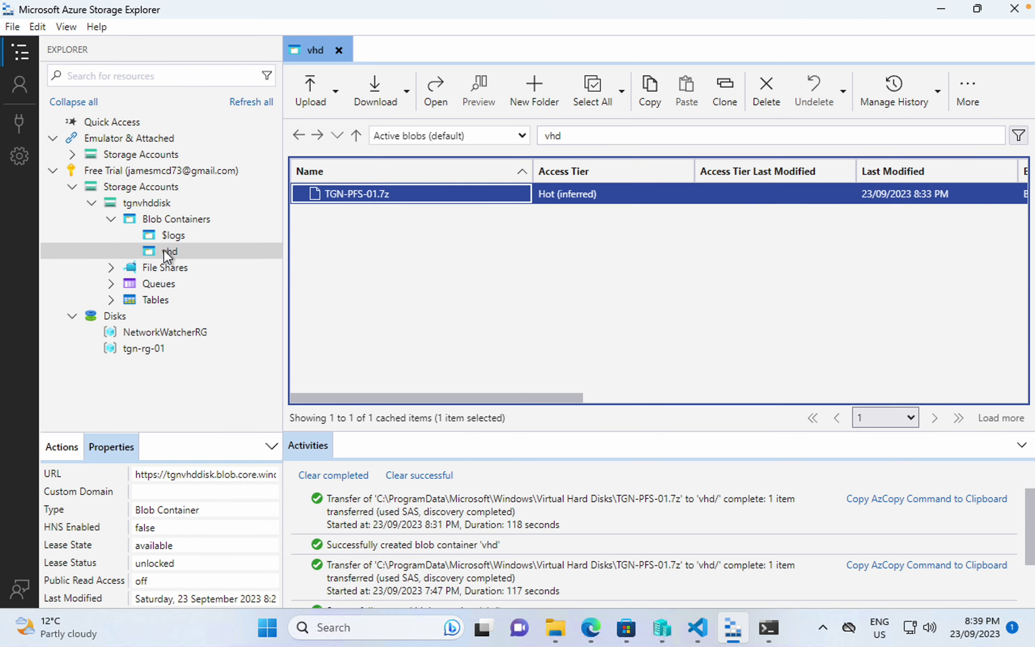
{"action": "right_click", "coordinate": [163, 249]}
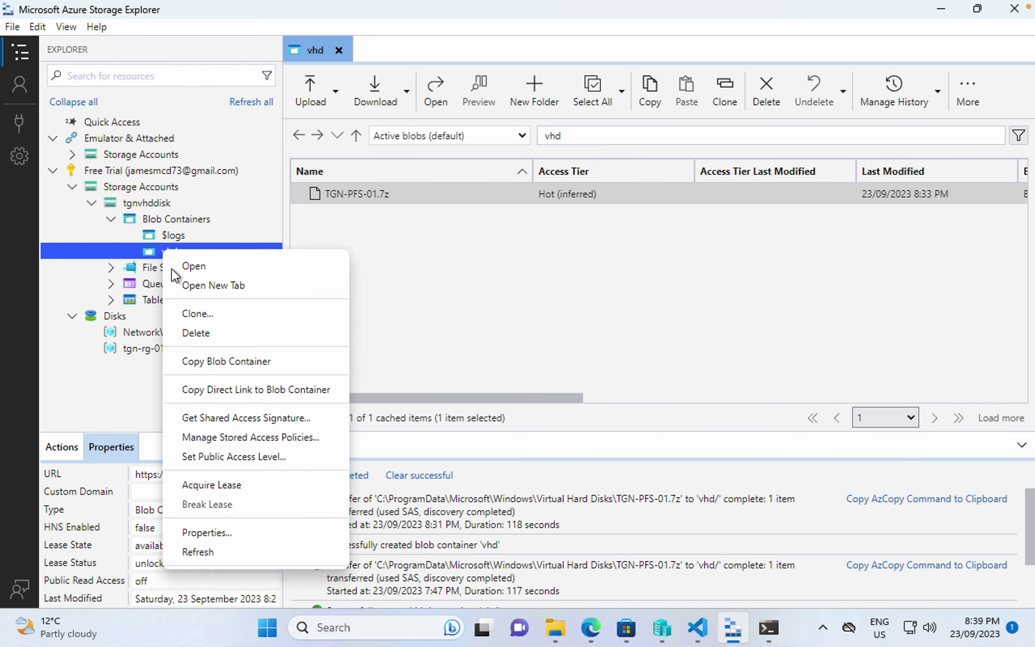
{"action": "left_click", "coordinate": [305, 419]}
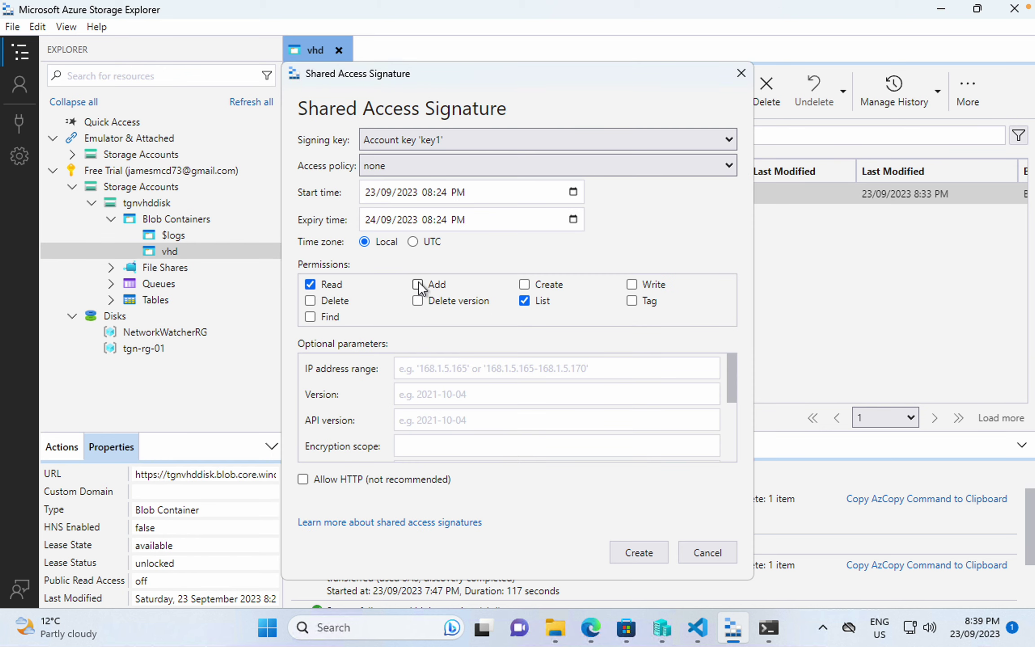
{"action": "left_click", "coordinate": [524, 286]}
{"action": "left_click", "coordinate": [632, 283]}
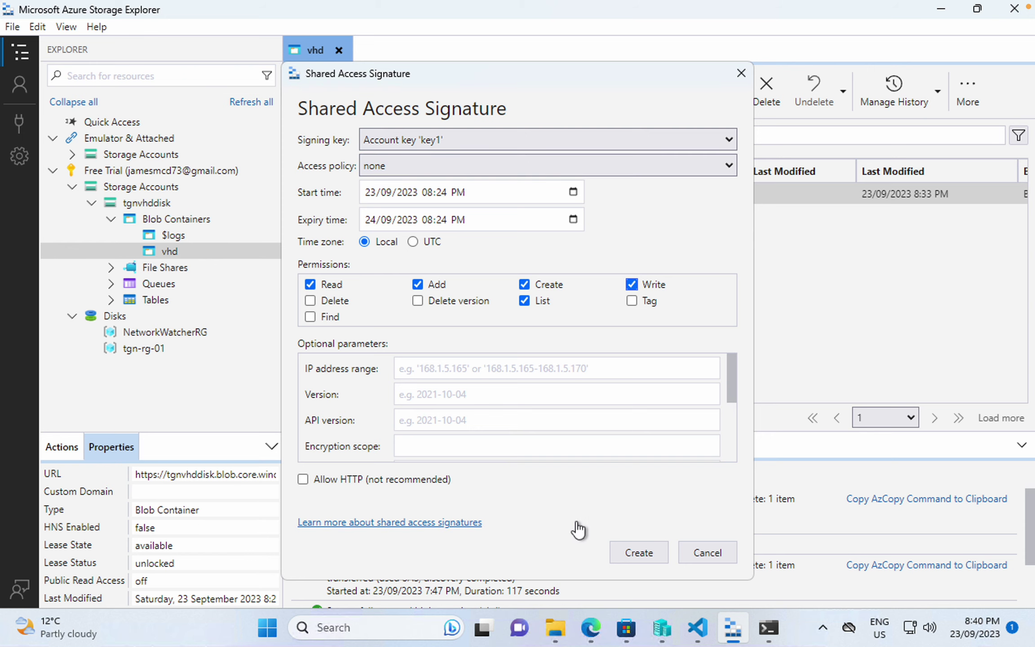
{"action": "left_click", "coordinate": [637, 556]}
- Copy the container's SAS URL and bring up Create-VM.ps1 in Visual Studio Code
{"action": "left_click", "coordinate": [666, 282]}
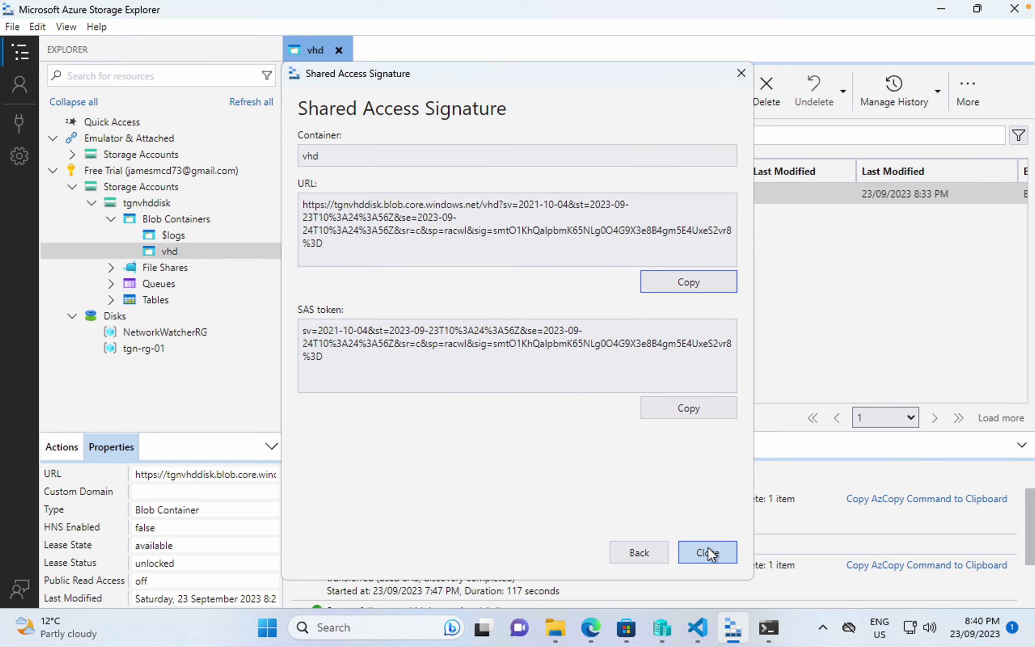
{"action": "left_click", "coordinate": [708, 552]}
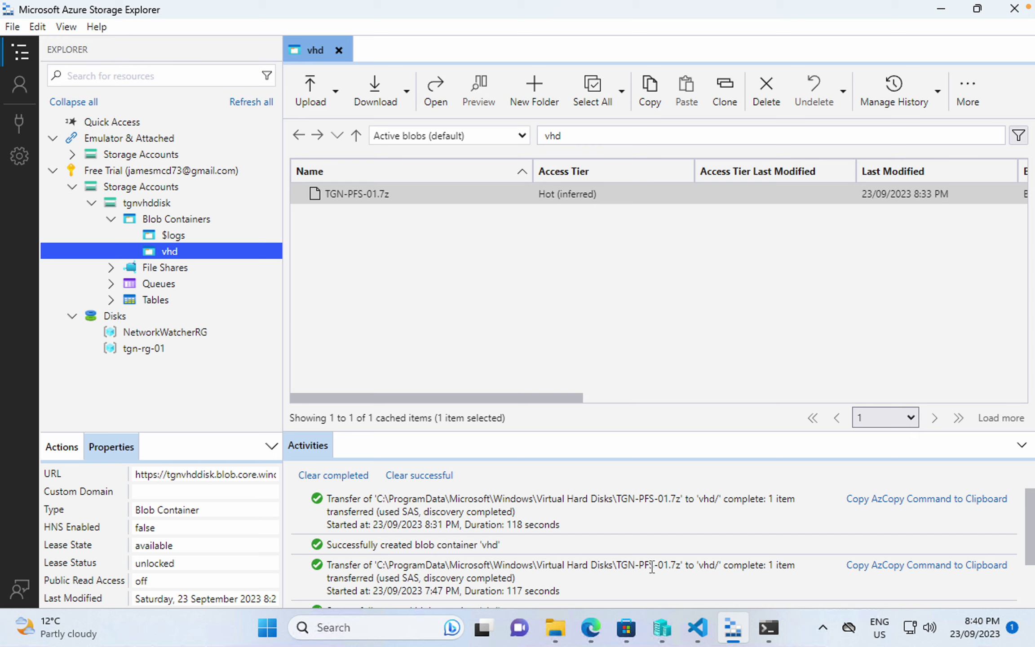
{"action": "left_click", "coordinate": [697, 628]}
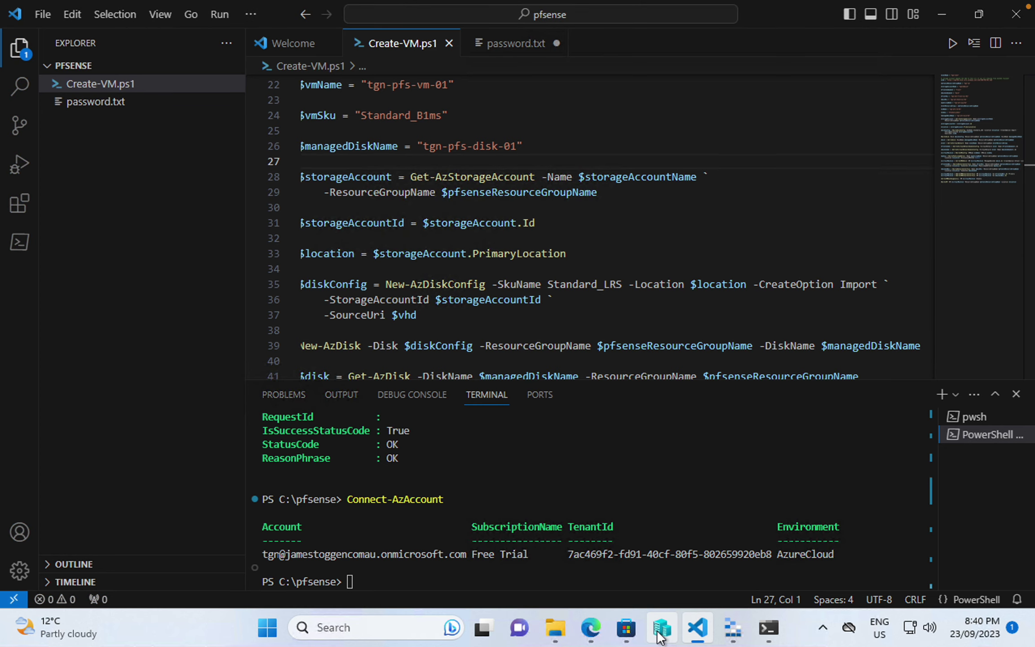
- In the SSH session, list the home directory and check file sizes with du -sh ./*
{"action": "left_click", "coordinate": [768, 628]}
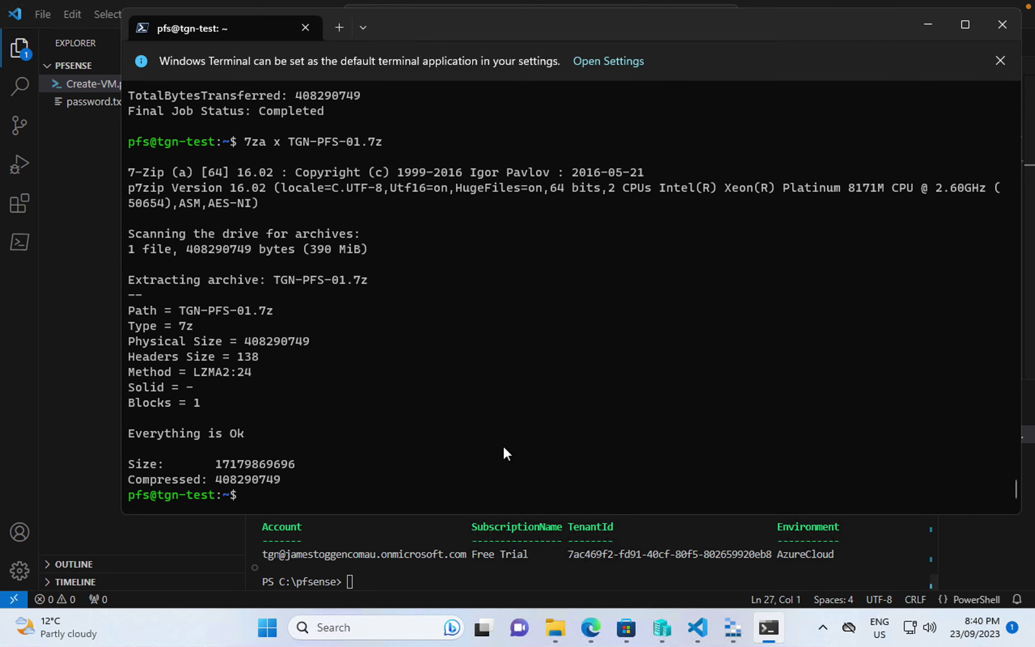
{"action": "type", "text": "az"}
{"action": "key", "text": "BackSpace"}
{"action": "key", "text": "BackSpace"}
{"action": "type", "text": "ls"}
{"action": "key", "text": "Return"}
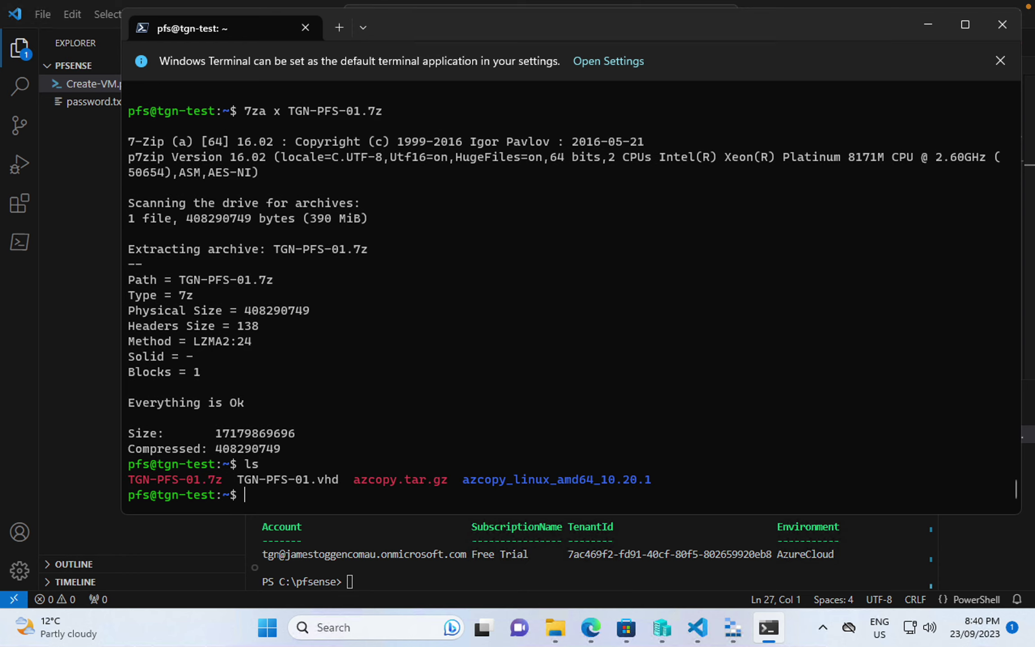
{"action": "type", "text": "du -sh ./*"}
{"action": "key", "text": "Return"}
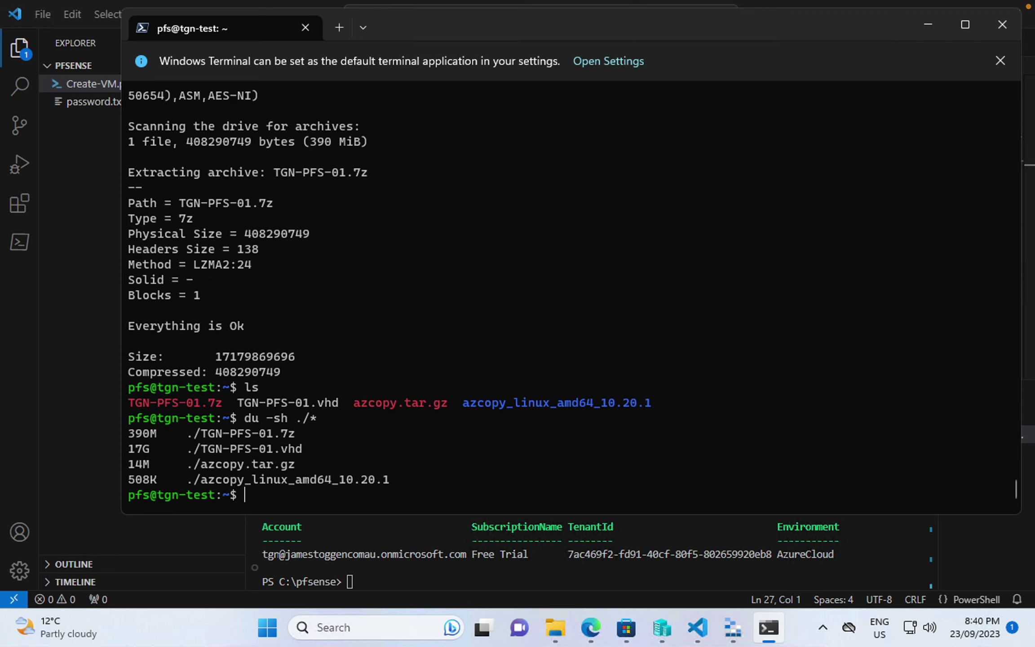
- Run azcopy copy ./TGN-PFS-01.vhd to the pasted SAS URL with /TGN-PFS-01.vhd inserted before the query
{"action": "type", "text": "acp"}
{"action": "key", "text": "BackSpace"}
{"action": "key", "text": "BackSpace"}
{"action": "type", "text": "zcopy copy ./T"}
{"action": "key", "text": "Tab"}
{"action": "type", "text": "v"}
{"action": "key", "text": "Tab"}
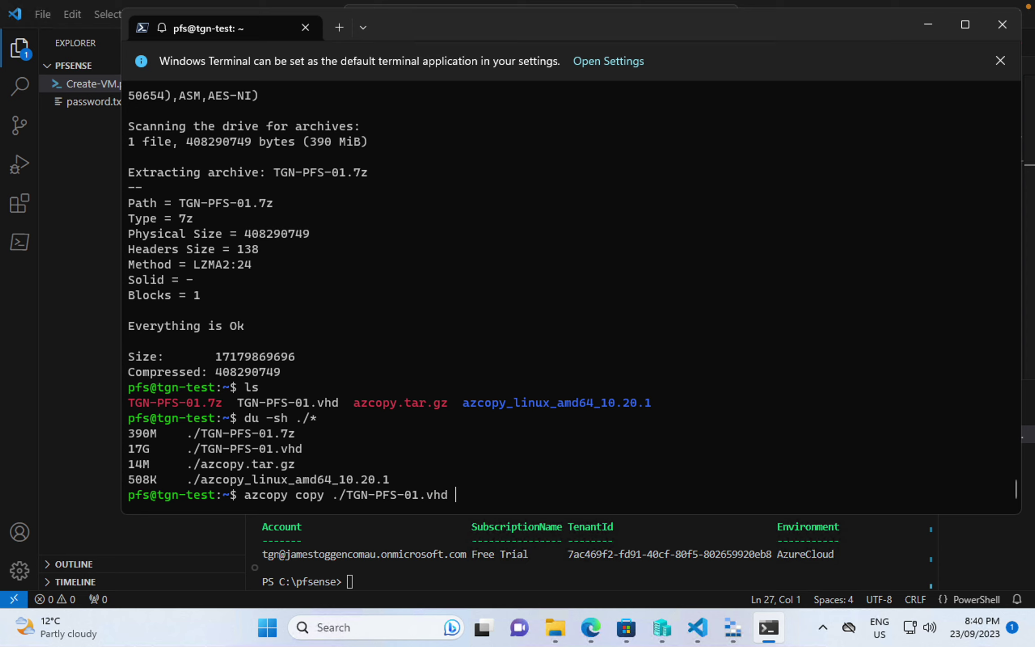
{"action": "type", "text": "'"}
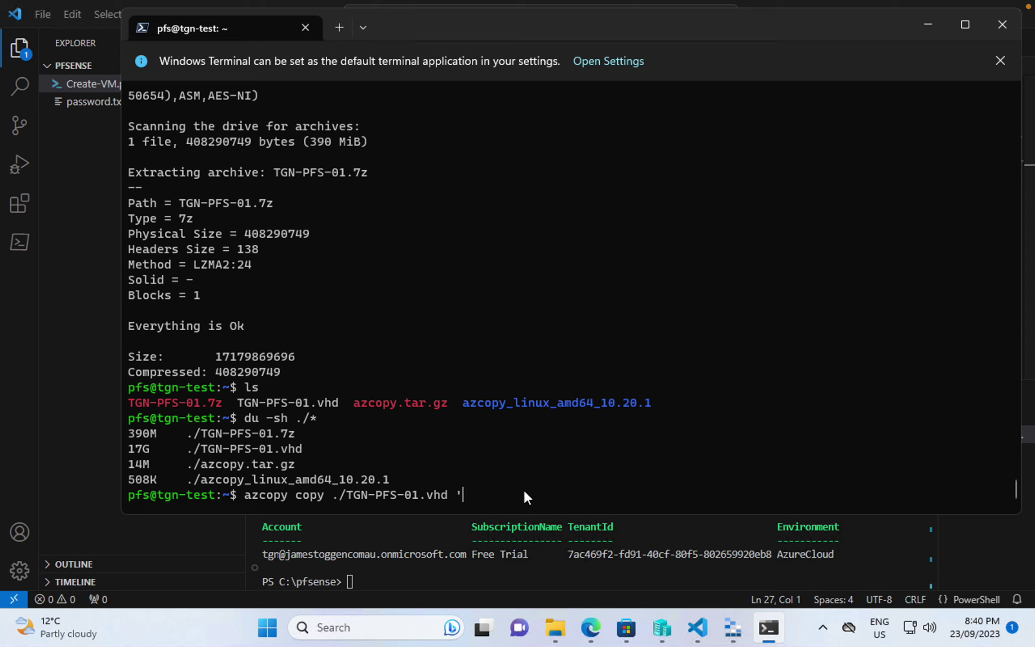
{"action": "key", "text": "ctrl+v"}
{"action": "type", "text": "'"}
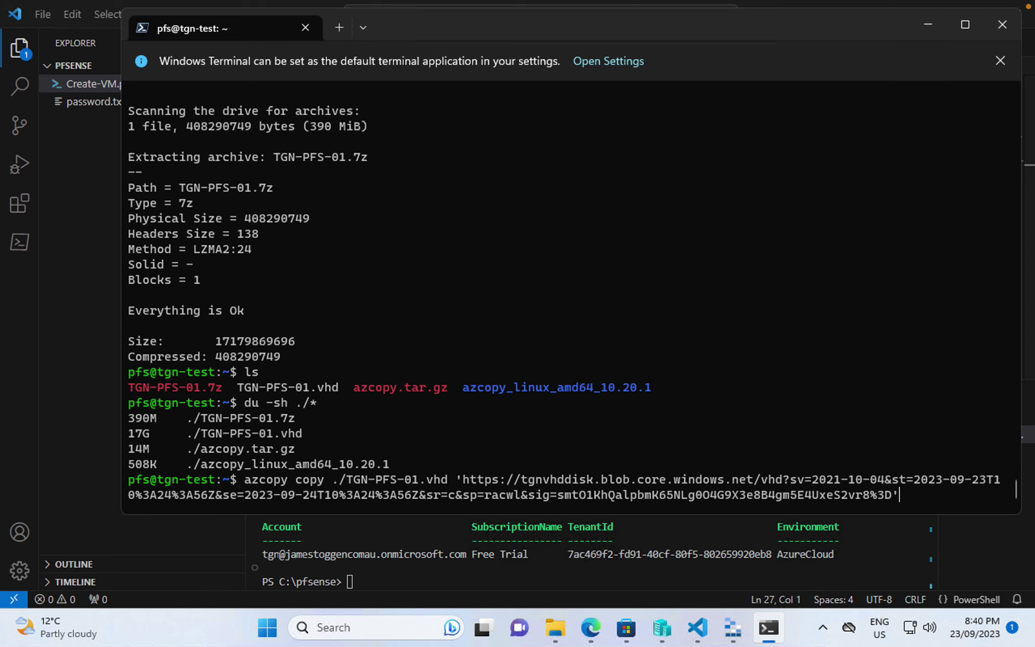
{"action": "key", "text": "Left"}
{"action": "key", "text": "Left"}
{"action": "key", "text": "Left"}
{"action": "key", "text": "Left"}
{"action": "key", "text": "Left"}
{"action": "key", "text": "Left"}
{"action": "key", "text": "Left"}
{"action": "key", "text": "Left"}
{"action": "key", "text": "Left"}
{"action": "key", "text": "Left"}
{"action": "key", "text": "Left"}
{"action": "key", "text": "Left"}
{"action": "key", "text": "Left"}
{"action": "key", "text": "Left"}
{"action": "key", "text": "Left"}
{"action": "key", "text": "Left"}
{"action": "key", "text": "Left"}
{"action": "key", "text": "Left"}
{"action": "key", "text": "Left"}
{"action": "key", "text": "Left"}
{"action": "key", "text": "Left"}
{"action": "key", "text": "Left"}
{"action": "key", "text": "Left"}
{"action": "key", "text": "Left"}
{"action": "key", "text": "Left"}
{"action": "key", "text": "Left"}
{"action": "key", "text": "Left"}
{"action": "key", "text": "Left"}
{"action": "key", "text": "Left"}
{"action": "key", "text": "Left"}
{"action": "key", "text": "Left"}
{"action": "key", "text": "Left"}
{"action": "key", "text": "Left"}
{"action": "key", "text": "Left"}
{"action": "key", "text": "Left"}
{"action": "key", "text": "Left"}
{"action": "key", "text": "Left"}
{"action": "key", "text": "Left"}
{"action": "key", "text": "Left"}
{"action": "key", "text": "Left"}
{"action": "key", "text": "Left"}
{"action": "key", "text": "Left"}
{"action": "key", "text": "Left"}
{"action": "key", "text": "Left"}
{"action": "key", "text": "Left"}
{"action": "key", "text": "Left"}
{"action": "key", "text": "Left"}
{"action": "key", "text": "Left"}
{"action": "key", "text": "Left"}
{"action": "key", "text": "Left"}
{"action": "key", "text": "Left"}
{"action": "key", "text": "Left"}
{"action": "key", "text": "Left"}
{"action": "key", "text": "Left"}
{"action": "key", "text": "Left"}
{"action": "key", "text": "Left"}
{"action": "key", "text": "Left"}
{"action": "key", "text": "Left"}
{"action": "key", "text": "Left"}
{"action": "key", "text": "Left"}
{"action": "key", "text": "Left"}
{"action": "key", "text": "Left"}
{"action": "key", "text": "Left"}
{"action": "key", "text": "Left"}
{"action": "key", "text": "Left"}
{"action": "key", "text": "Left"}
{"action": "key", "text": "Left"}
{"action": "key", "text": "Left"}
{"action": "key", "text": "Left"}
{"action": "key", "text": "Left"}
{"action": "key", "text": "Left"}
{"action": "key", "text": "Left"}
{"action": "type", "text": "/"}
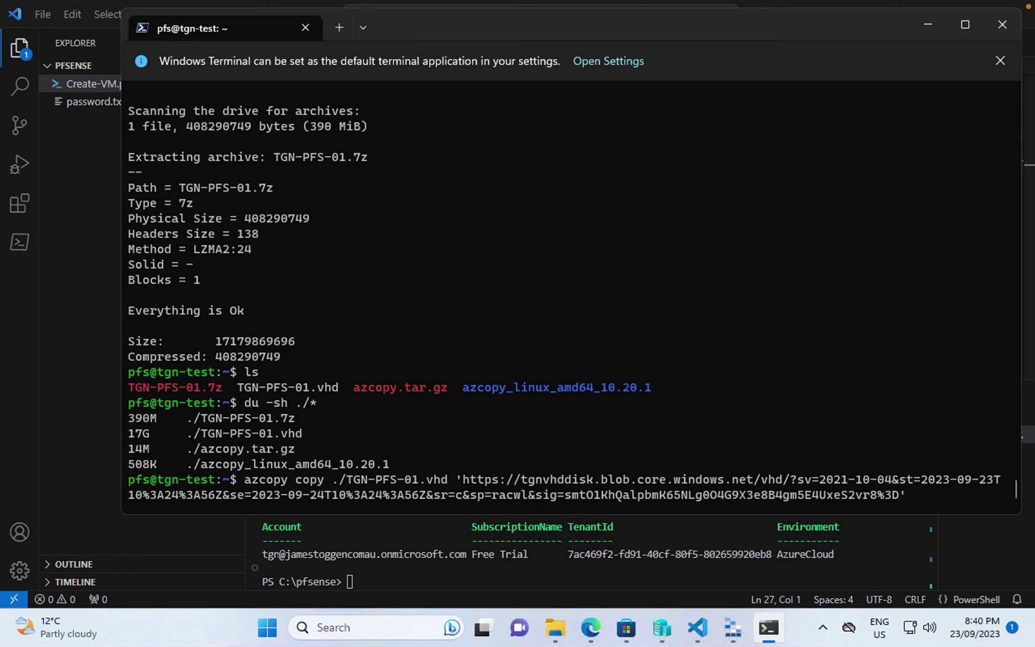
{"action": "type", "text": "TGN"}
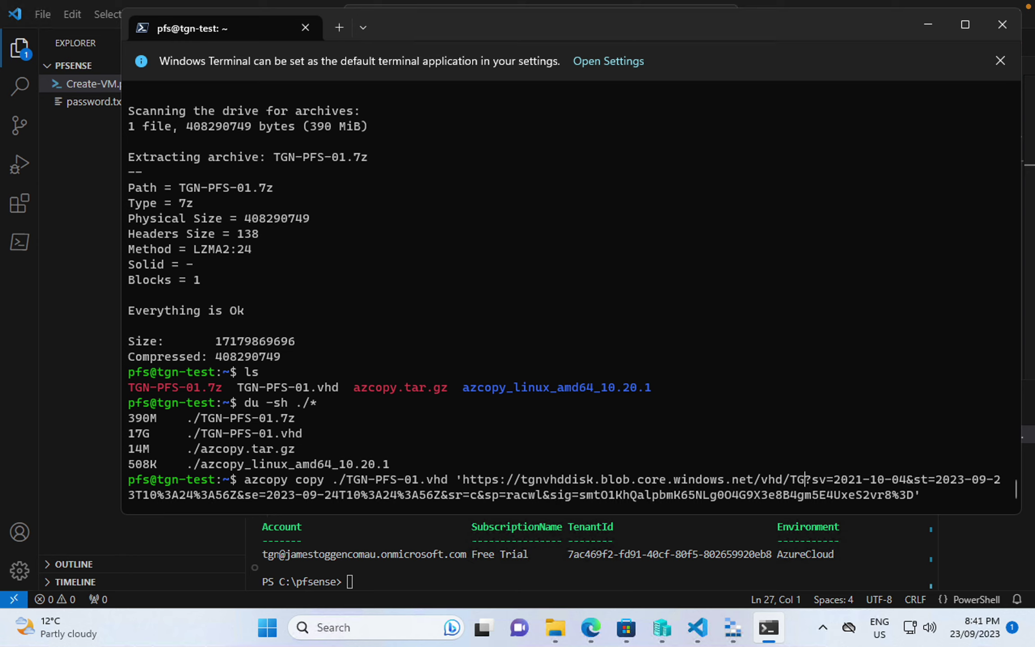
{"action": "type", "text": "-PF"}
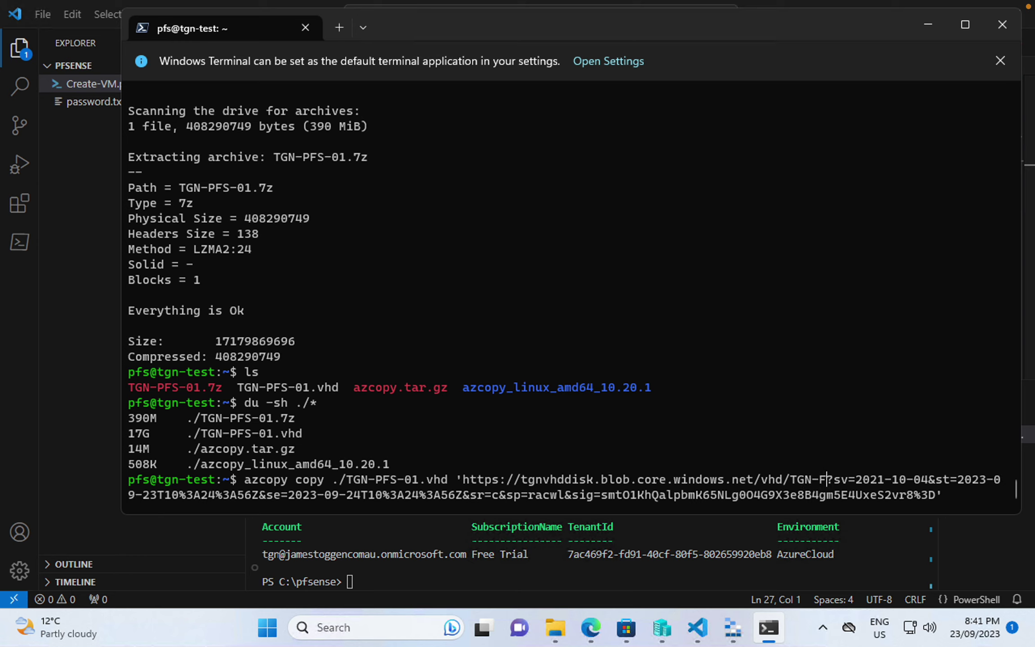
{"action": "type", "text": "S-01."}
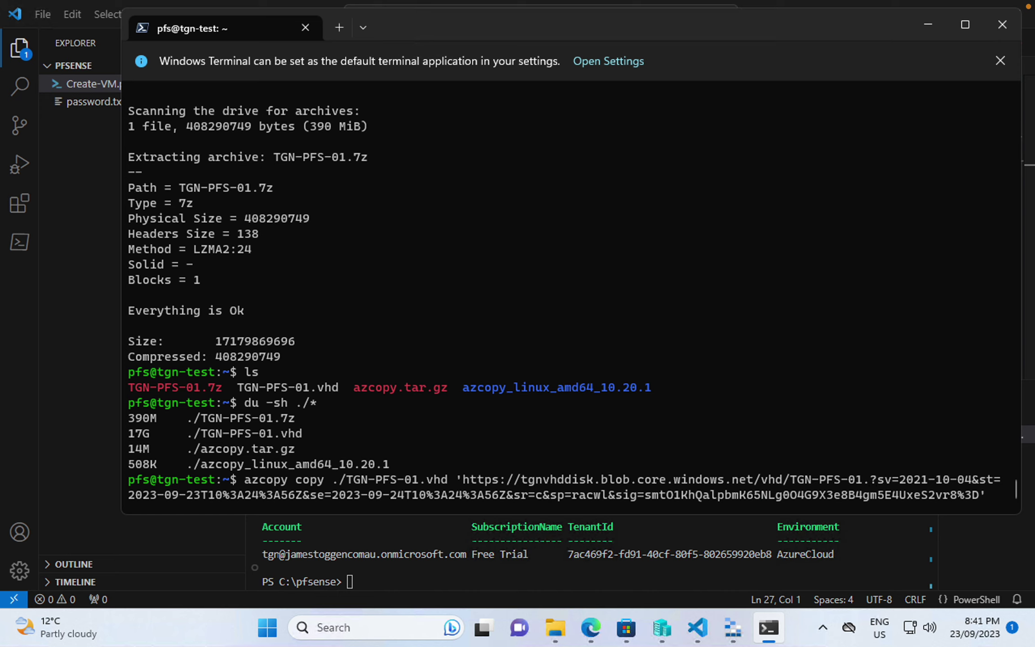
{"action": "type", "text": "vhd"}
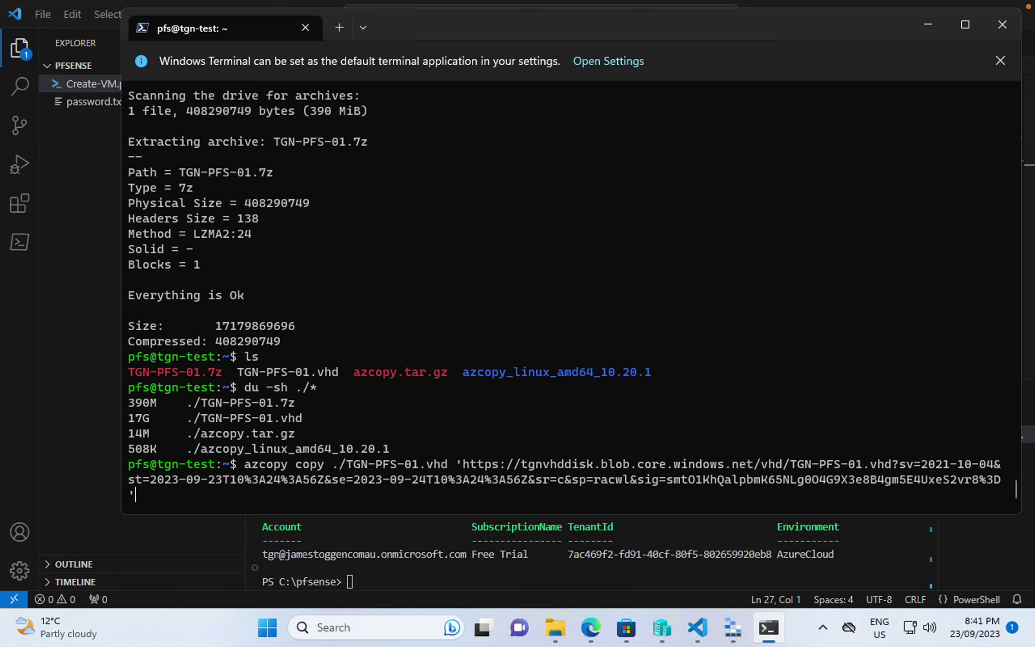
{"action": "key", "text": "Return"}
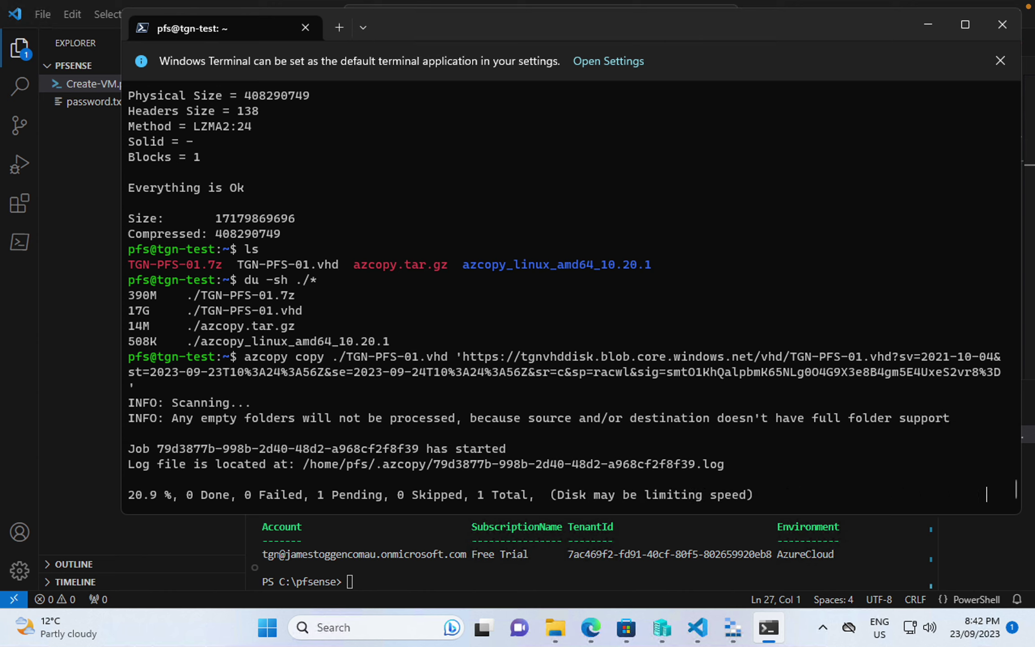
- Wait for the azcopy upload to reach 21.6%, then switch to Azure Storage Explorer
{"action": "left_click", "coordinate": [733, 628]}
- Refresh the vhd container and copy the URL of the new TGN-PFS-01.vhd blob
{"action": "left_click", "coordinate": [960, 80]}
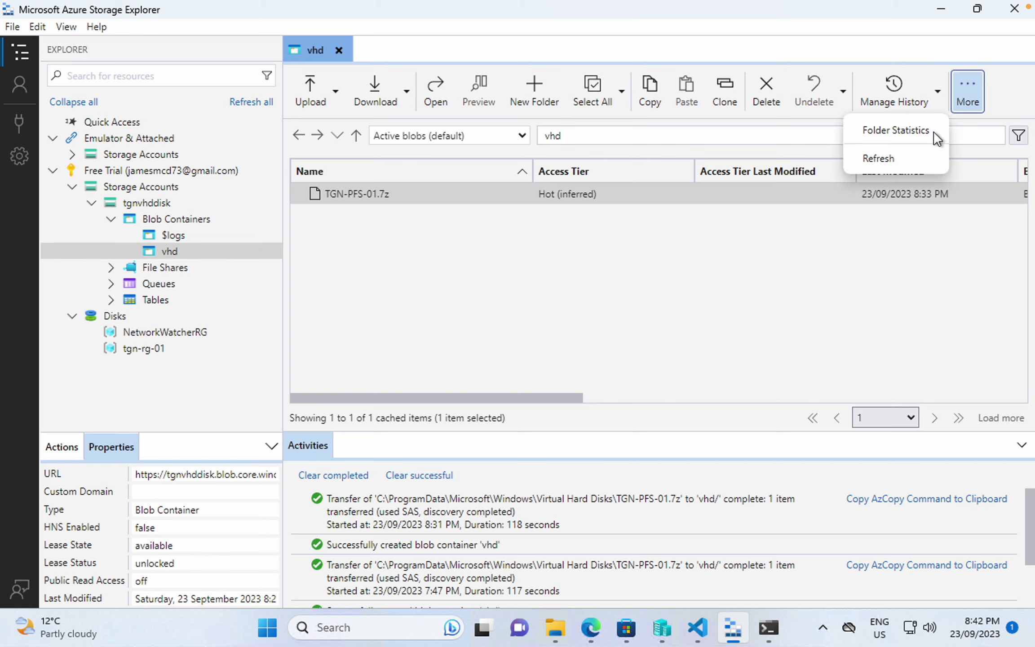
{"action": "left_click", "coordinate": [904, 151]}
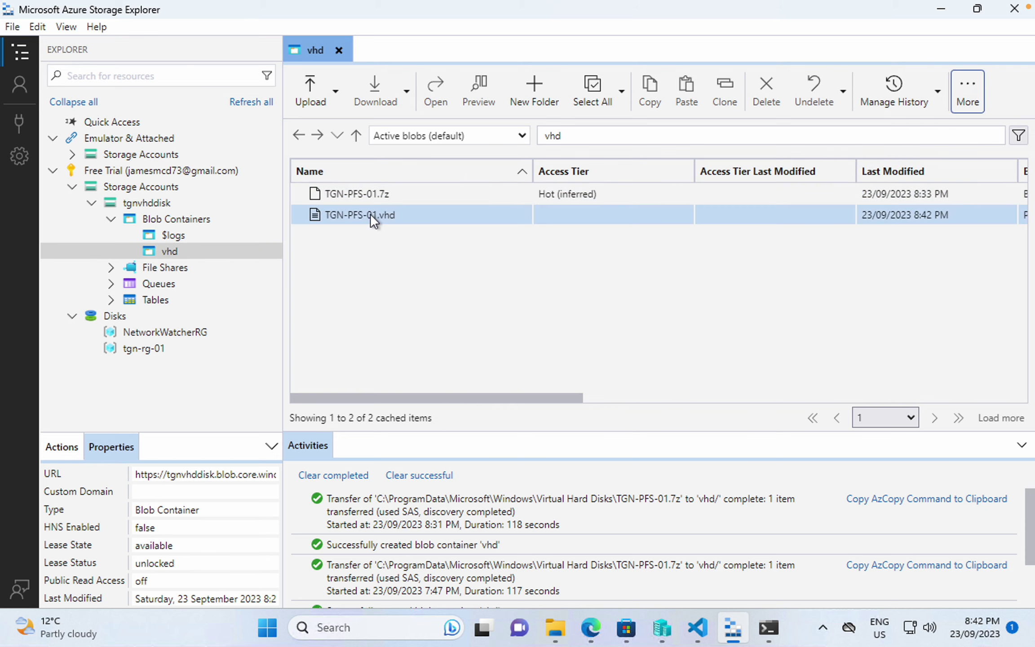
{"action": "right_click", "coordinate": [370, 214]}
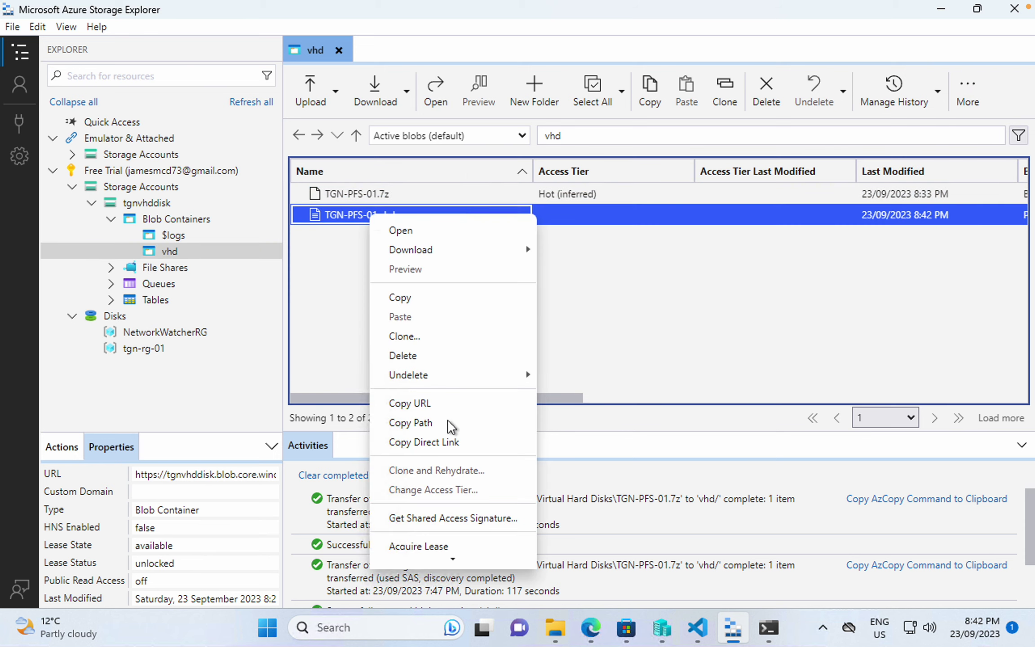
{"action": "left_click", "coordinate": [453, 407]}
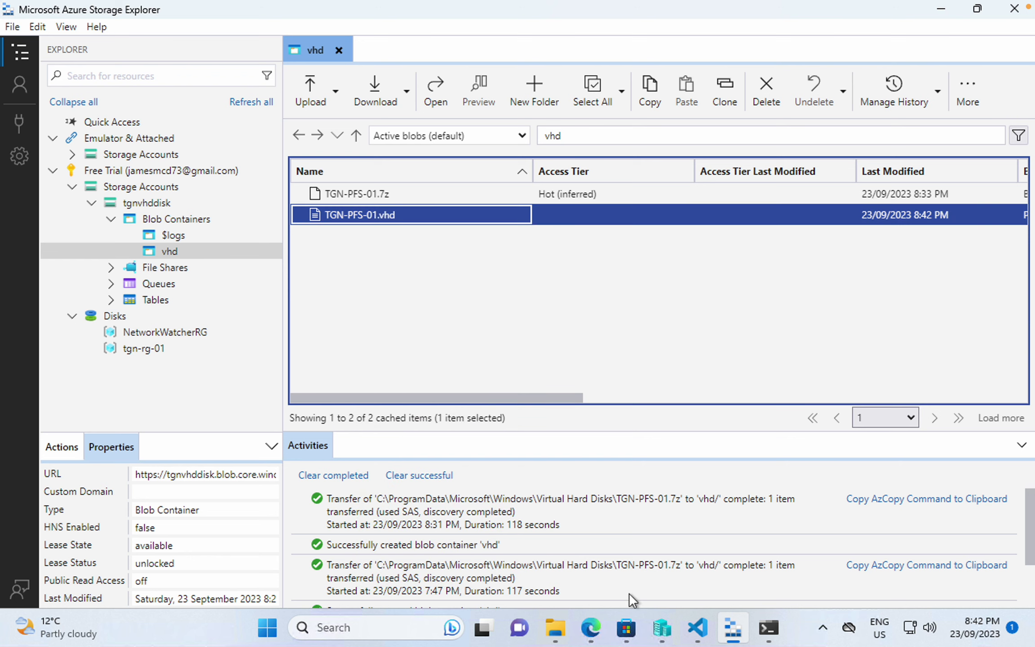
{"action": "left_click", "coordinate": [698, 627]}
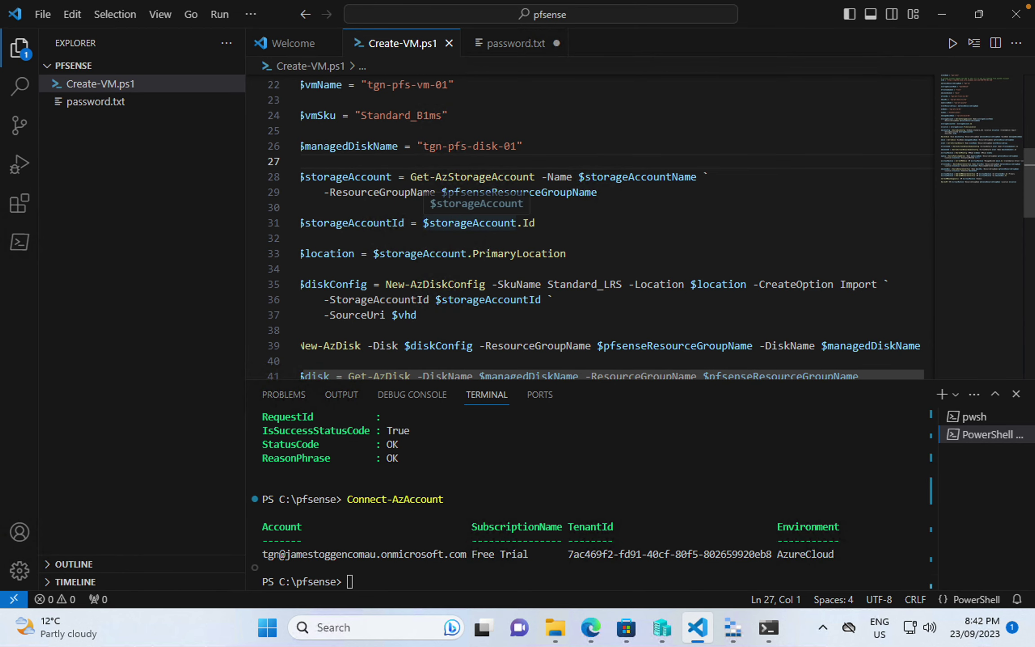
- Replace the $vhd URL on line 4 of Create-VM.ps1 with the copied blob URL and save
{"action": "scroll", "coordinate": [457, 223], "scroll_direction": "up", "scroll_amount": 7}
{"action": "left_click_drag", "start_coordinate": [348, 128], "coordinate": [694, 128]}
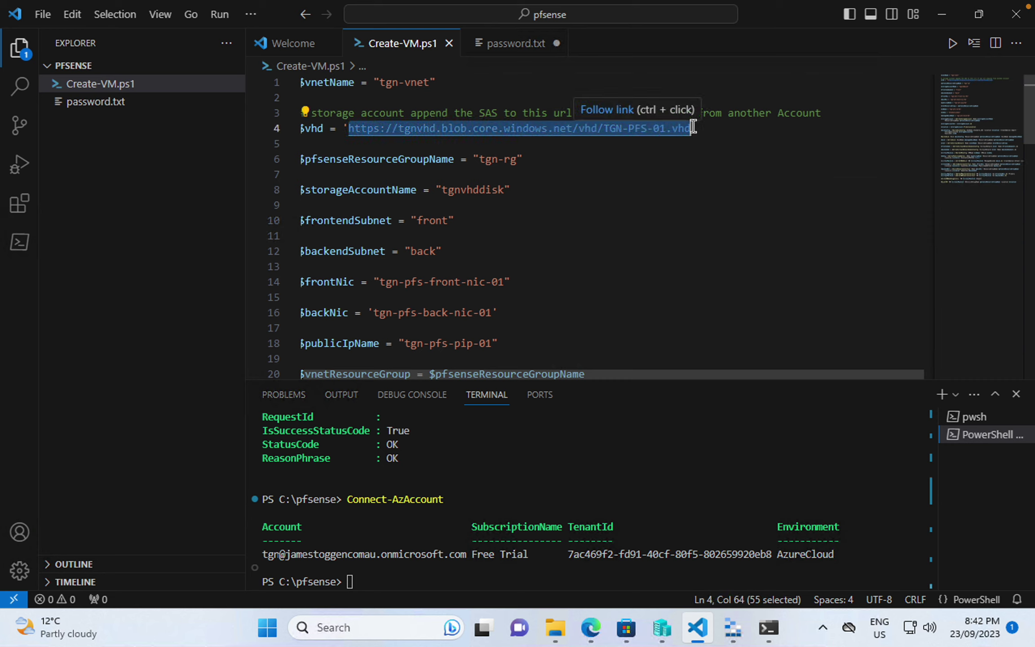
{"action": "key", "text": "ctrl+v"}
{"action": "key", "text": "ctrl+s"}
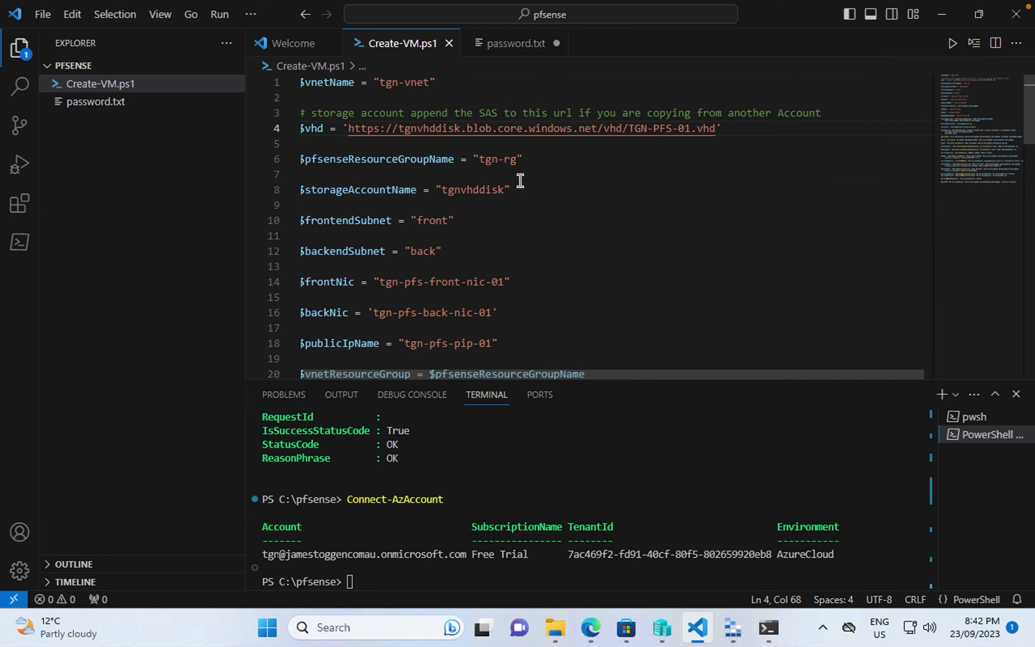
{"action": "left_click", "coordinate": [531, 160]}
- Review the rest of the script, then check the upload progress in the terminal, now at 35.3%
{"action": "scroll", "coordinate": [532, 162], "scroll_direction": "down", "scroll_amount": 8}
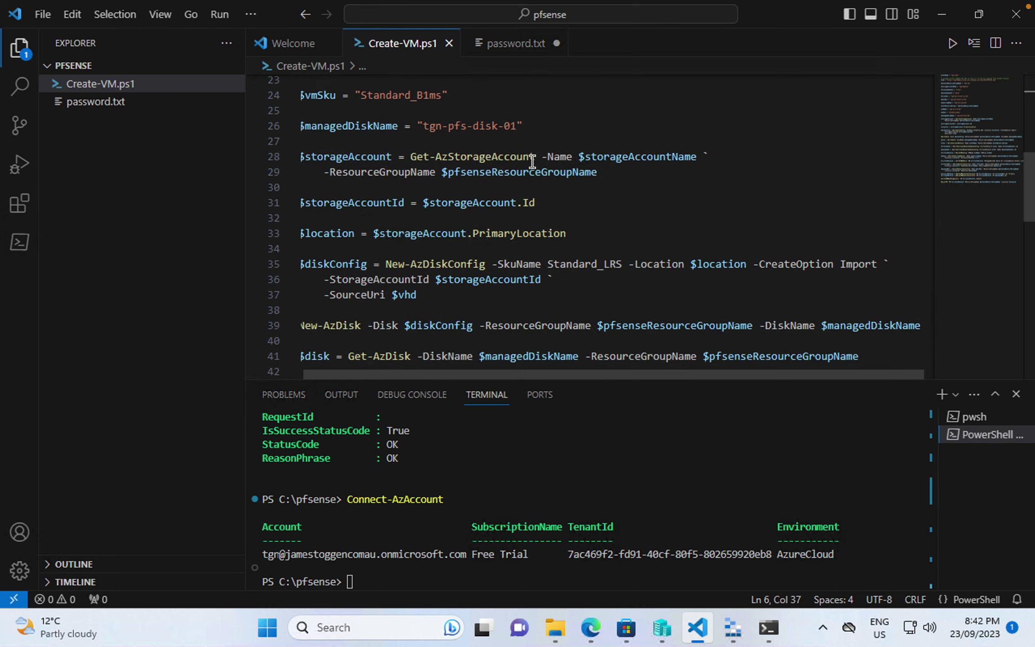
{"action": "scroll", "coordinate": [532, 162], "scroll_direction": "up", "scroll_amount": 8}
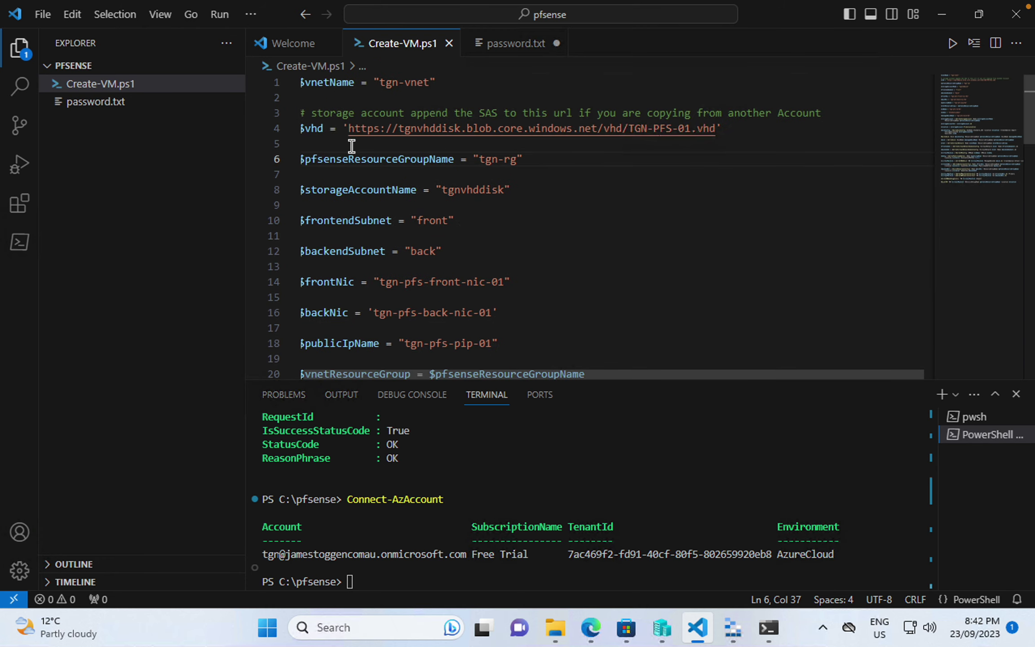
{"action": "scroll", "coordinate": [390, 248], "scroll_direction": "down", "scroll_amount": 3}
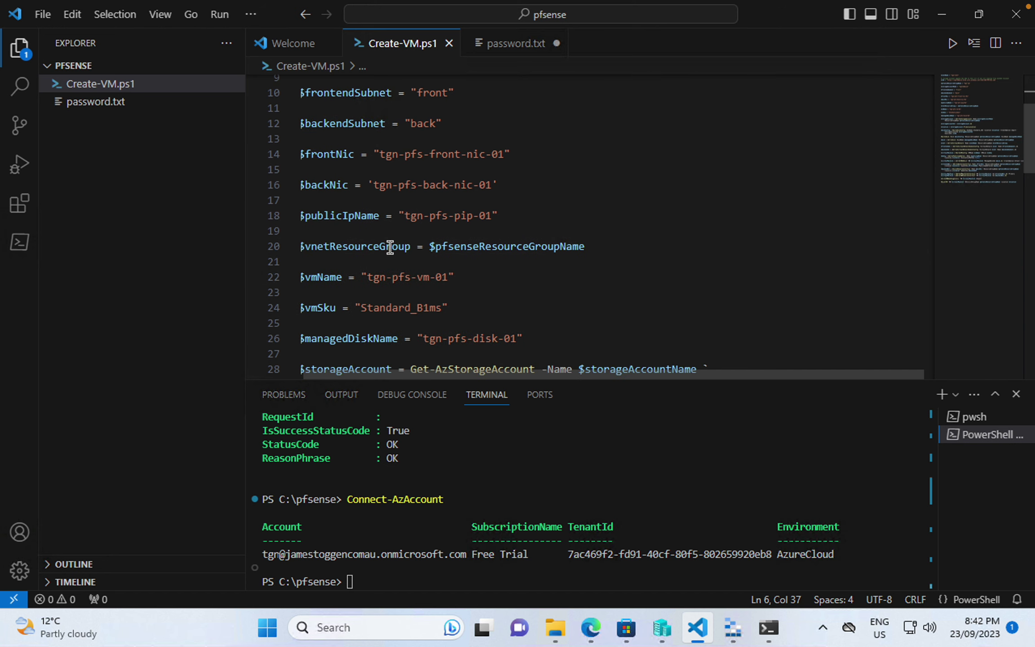
{"action": "scroll", "coordinate": [390, 247], "scroll_direction": "down", "scroll_amount": 3}
{"action": "scroll", "coordinate": [390, 248], "scroll_direction": "down", "scroll_amount": 3}
{"action": "scroll", "coordinate": [390, 248], "scroll_direction": "down", "scroll_amount": 6}
{"action": "scroll", "coordinate": [390, 247], "scroll_direction": "up", "scroll_amount": 7}
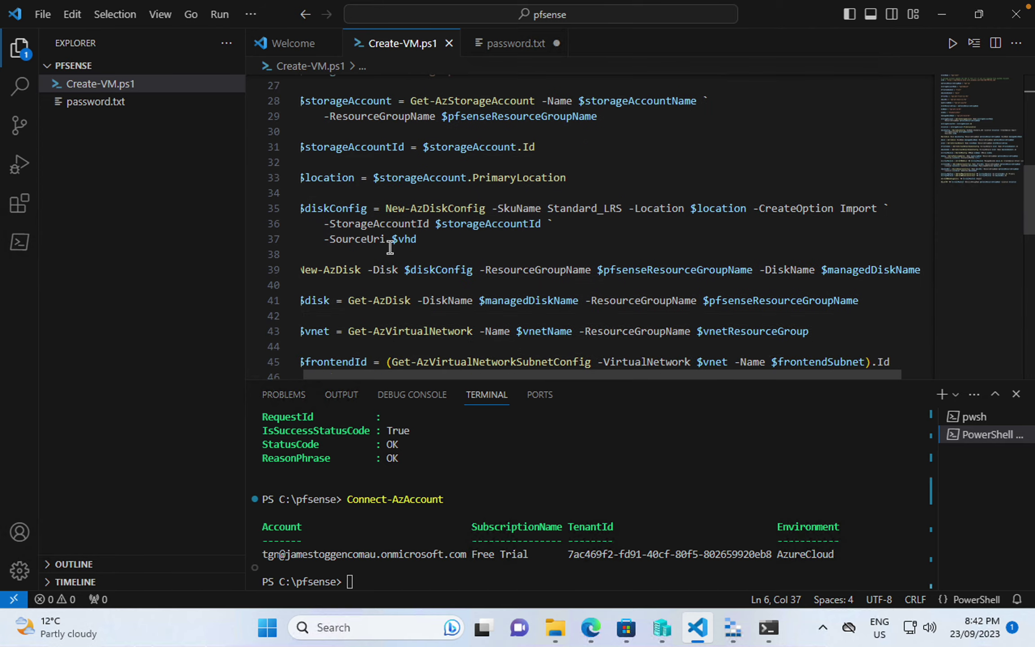
{"action": "scroll", "coordinate": [390, 248], "scroll_direction": "up", "scroll_amount": 4}
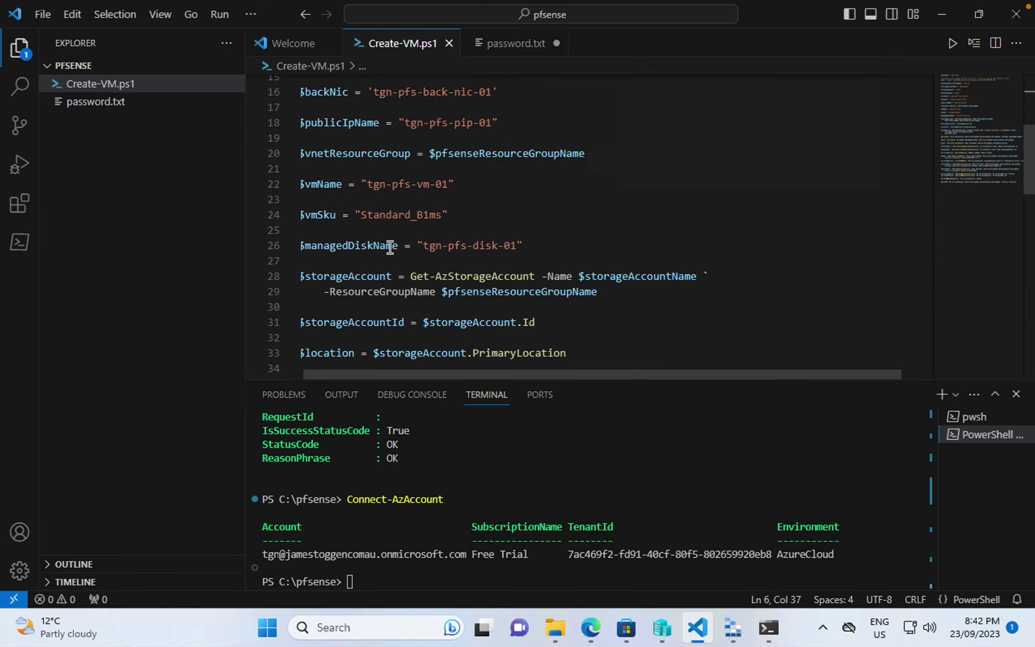
{"action": "scroll", "coordinate": [392, 248], "scroll_direction": "down", "scroll_amount": 4}
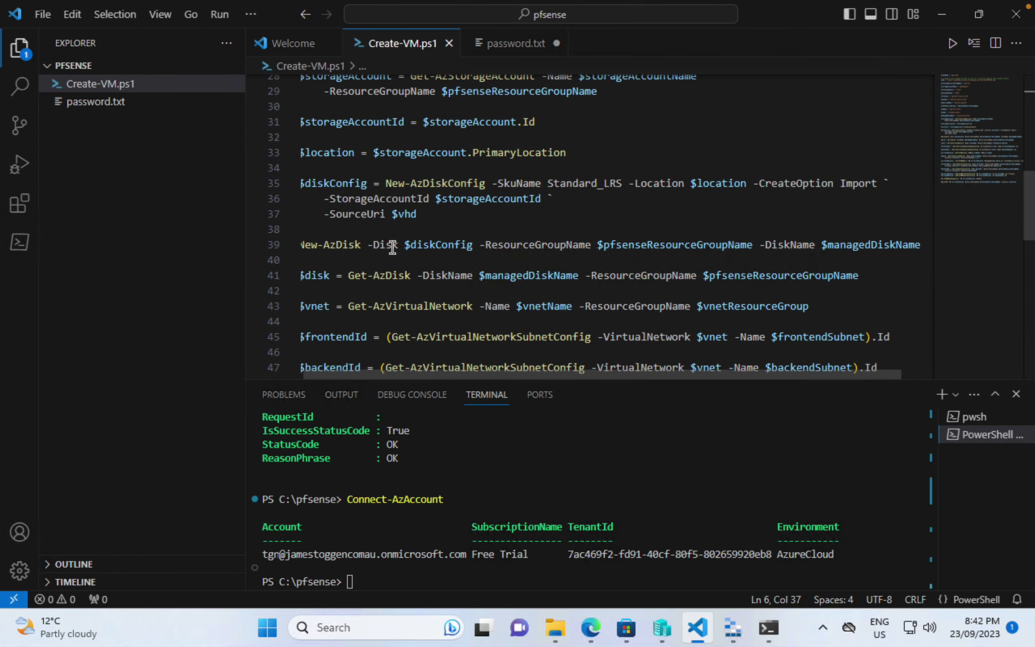
{"action": "scroll", "coordinate": [393, 248], "scroll_direction": "down", "scroll_amount": 2}
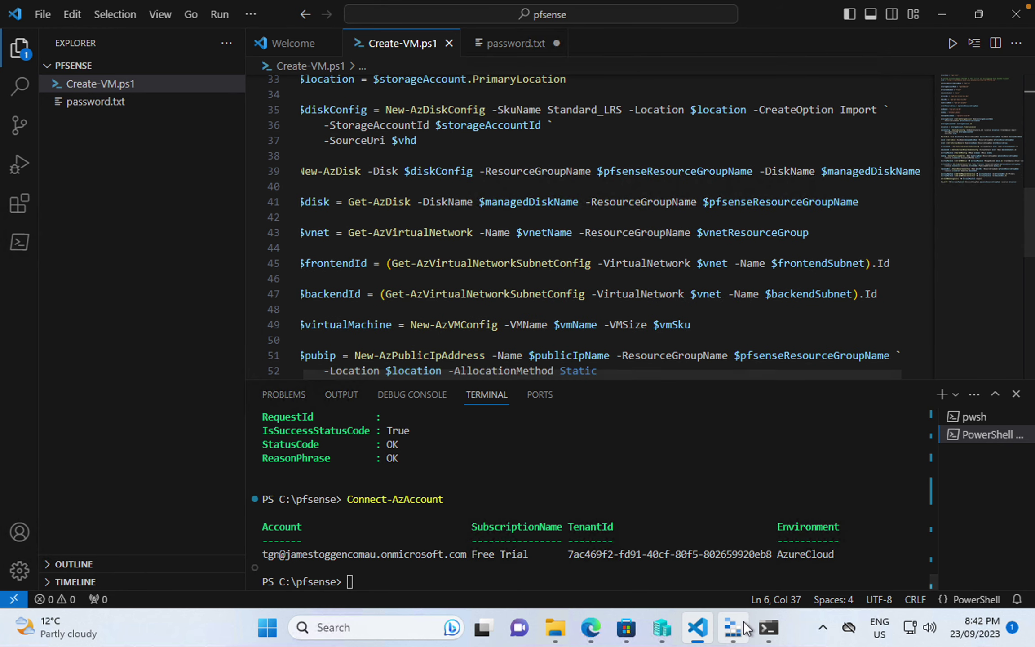
{"action": "mouse_move", "coordinate": [743, 630]}
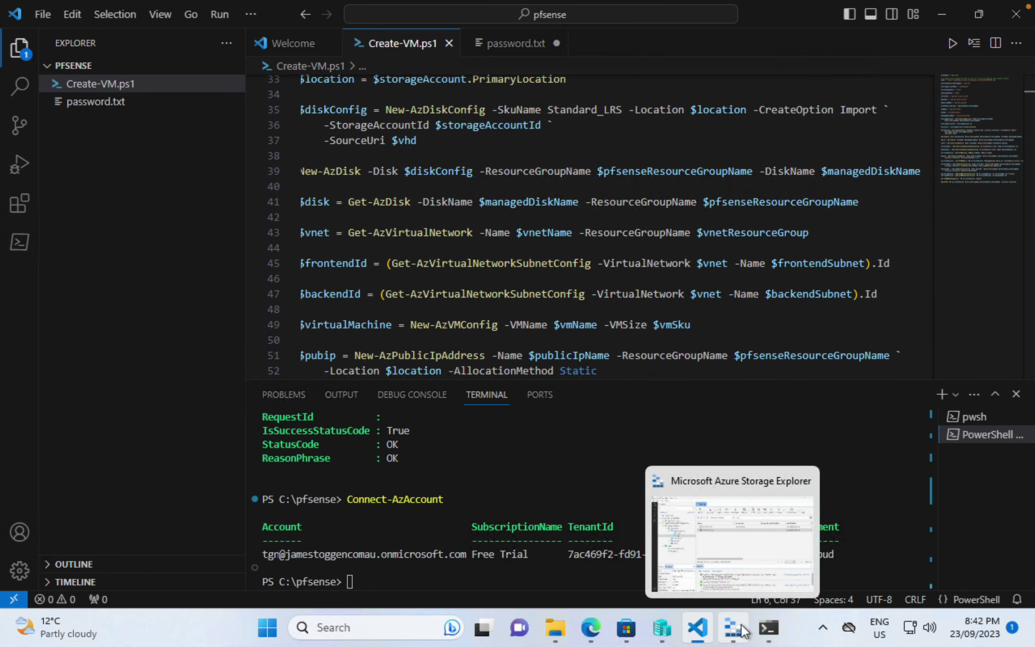
{"action": "left_click", "coordinate": [769, 635]}
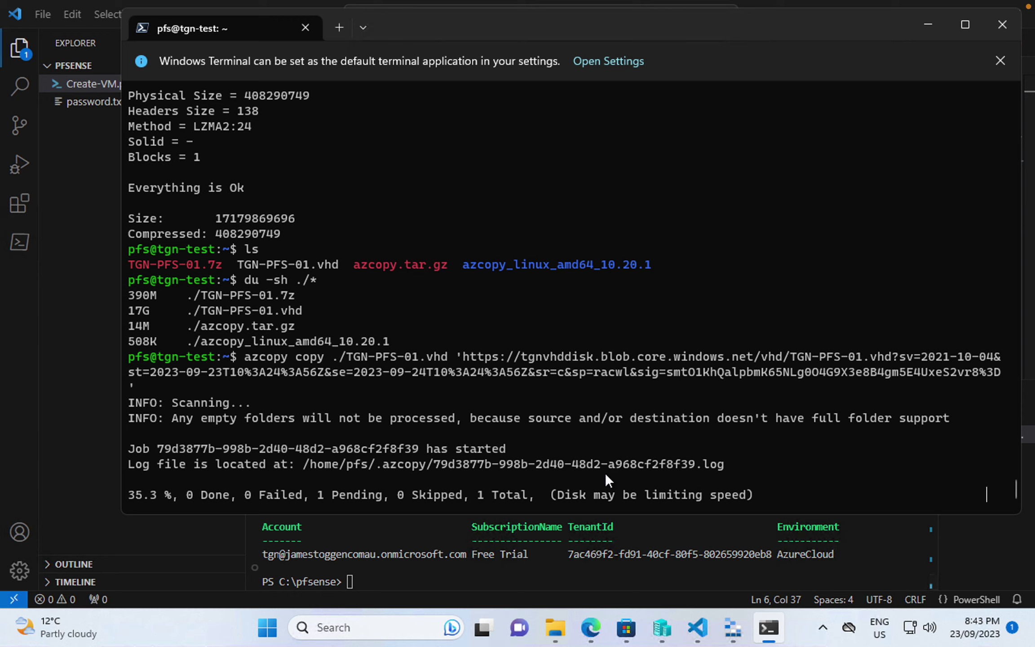
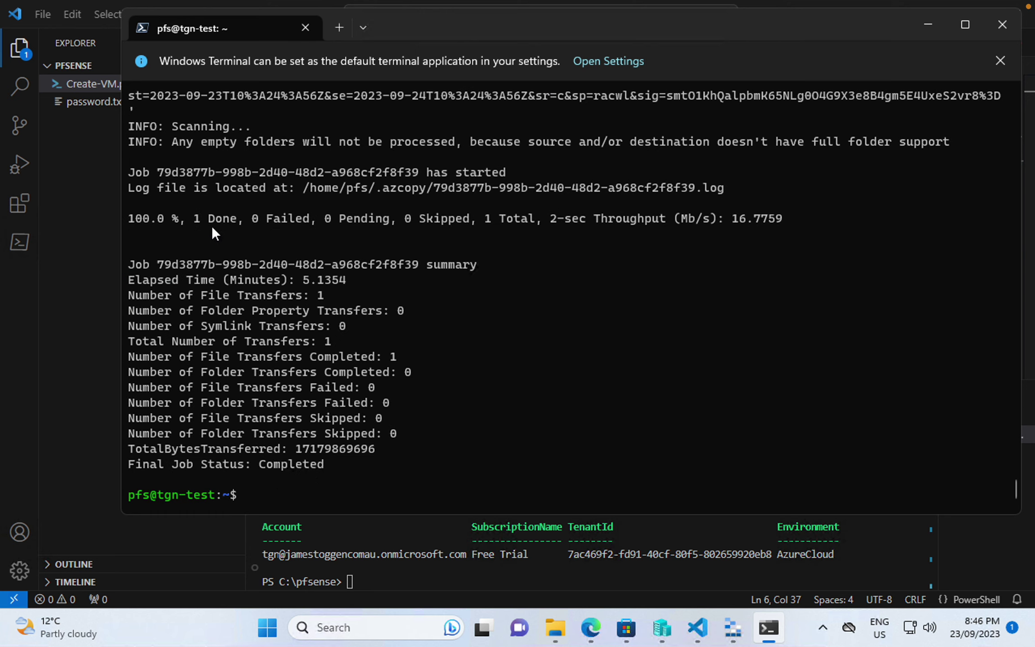
- Confirm the TGN-PFS-01.vhd azcopy upload reached 100%, then bring VS Code forward
{"action": "left_click_drag", "start_coordinate": [127, 217], "coordinate": [737, 217]}
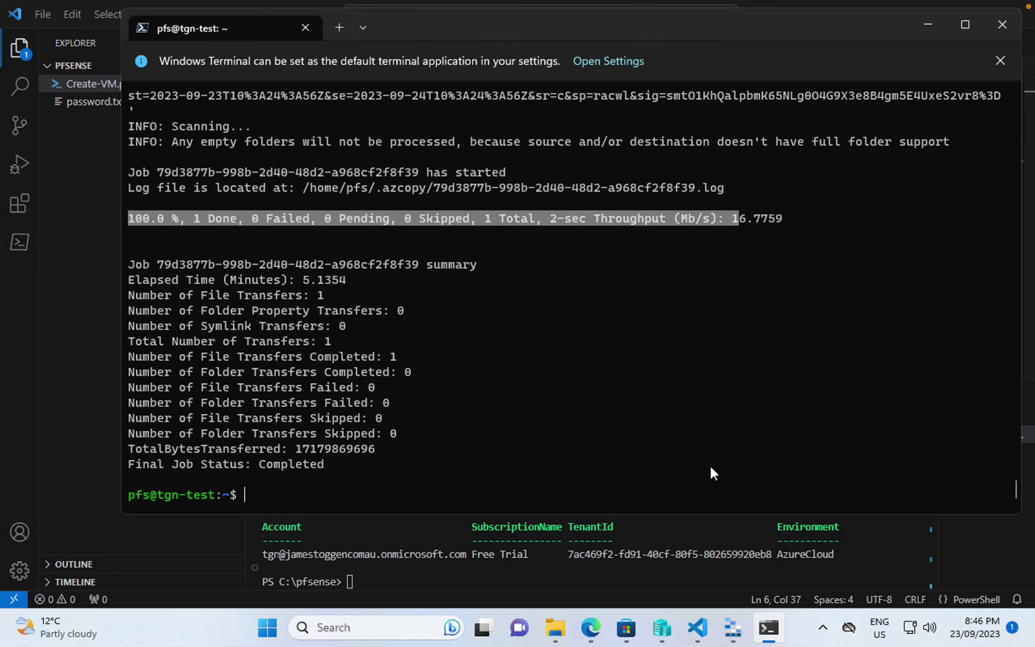
{"action": "left_click", "coordinate": [663, 571]}
- Run .\Create-VM.ps1 in the VS Code terminal to deploy tgn-pfs-vm-01
{"action": "scroll", "coordinate": [530, 260], "scroll_direction": "up", "scroll_amount": 5}
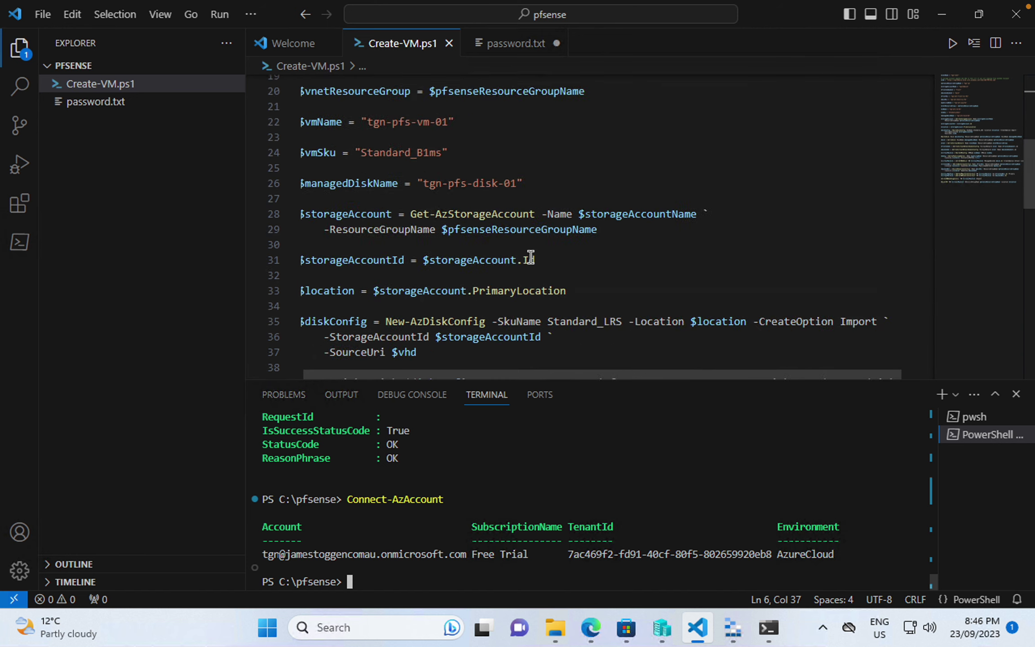
{"action": "scroll", "coordinate": [530, 259], "scroll_direction": "up", "scroll_amount": 6}
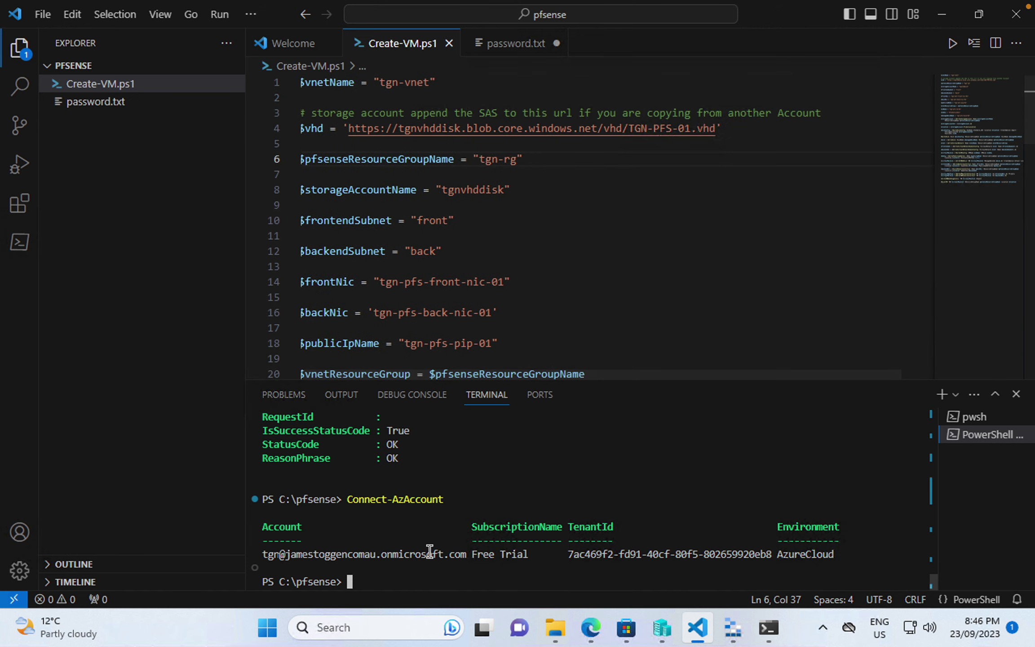
{"action": "type", "text": ".\\"}
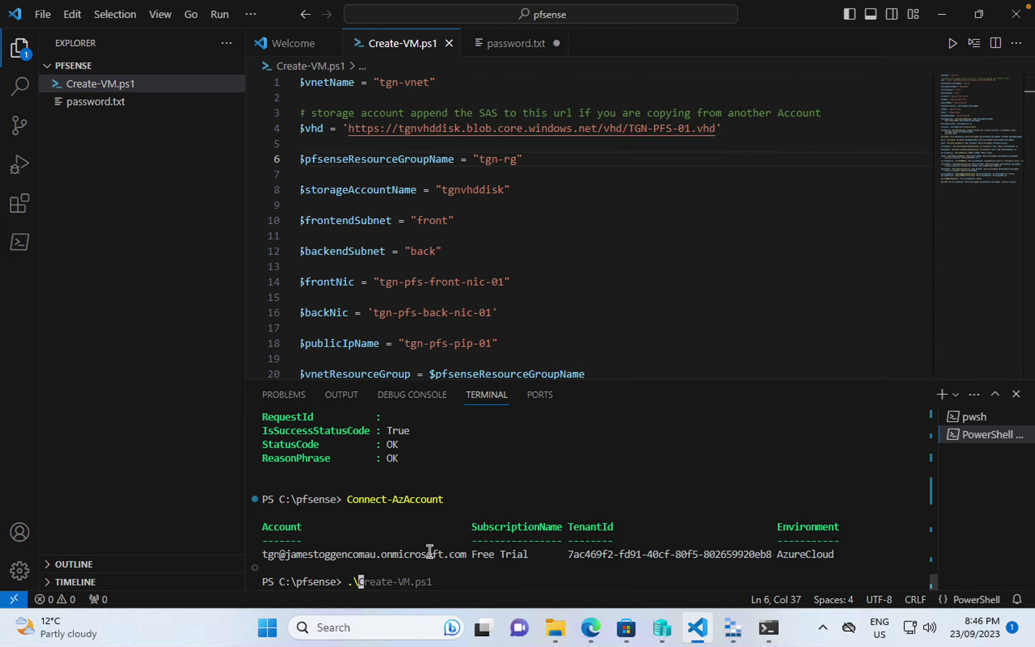
{"action": "key", "text": "Right"}
{"action": "key", "text": "Return"}
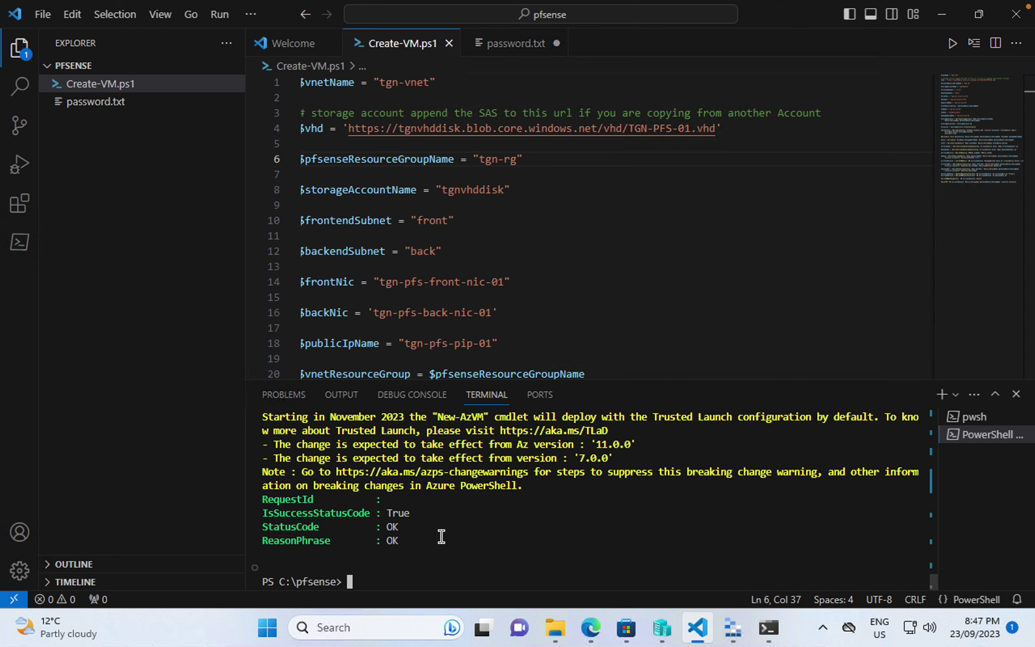
- Review the script's tgnvhddisk storage account, subnet and network interface variables
{"action": "scroll", "coordinate": [468, 509], "scroll_direction": "up", "scroll_amount": 15}
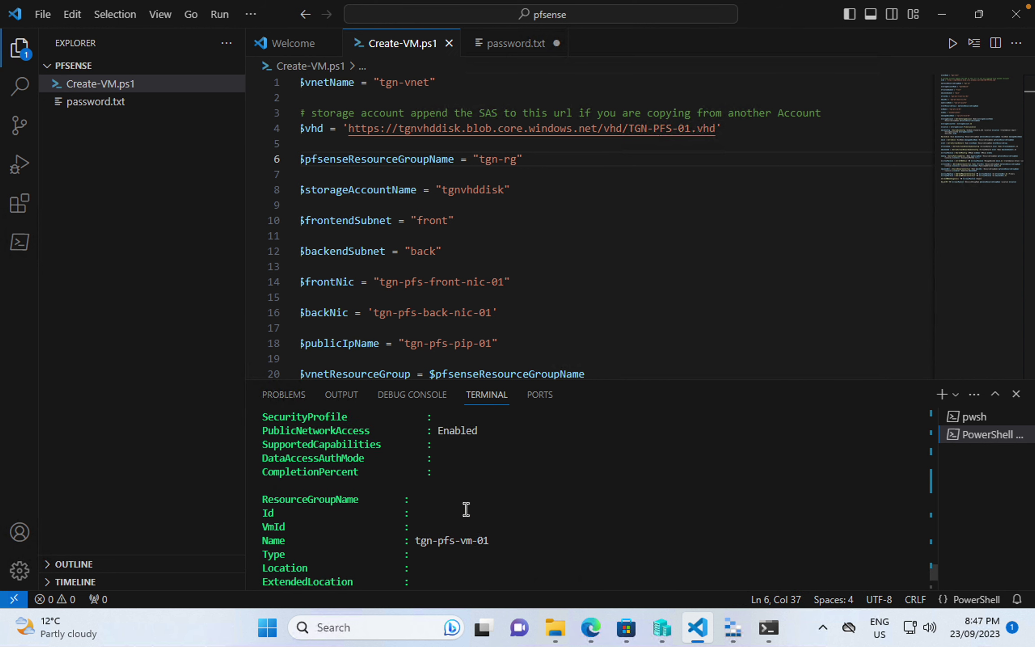
{"action": "scroll", "coordinate": [467, 509], "scroll_direction": "down", "scroll_amount": 15}
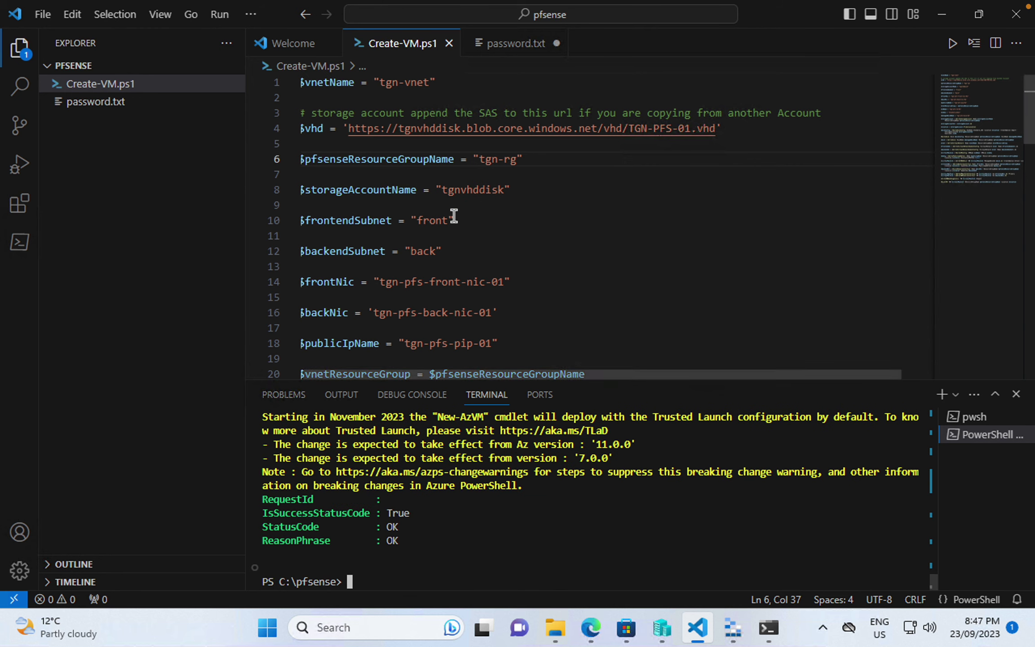
{"action": "left_click", "coordinate": [442, 189]}
{"action": "double_click", "coordinate": [452, 188]}
{"action": "left_click", "coordinate": [530, 189]}
{"action": "left_click", "coordinate": [485, 225]}
{"action": "left_click", "coordinate": [502, 245]}
{"action": "left_click", "coordinate": [530, 281]}
{"action": "scroll", "coordinate": [533, 282], "scroll_direction": "down", "scroll_amount": 1}
{"action": "scroll", "coordinate": [534, 282], "scroll_direction": "down", "scroll_amount": 1}
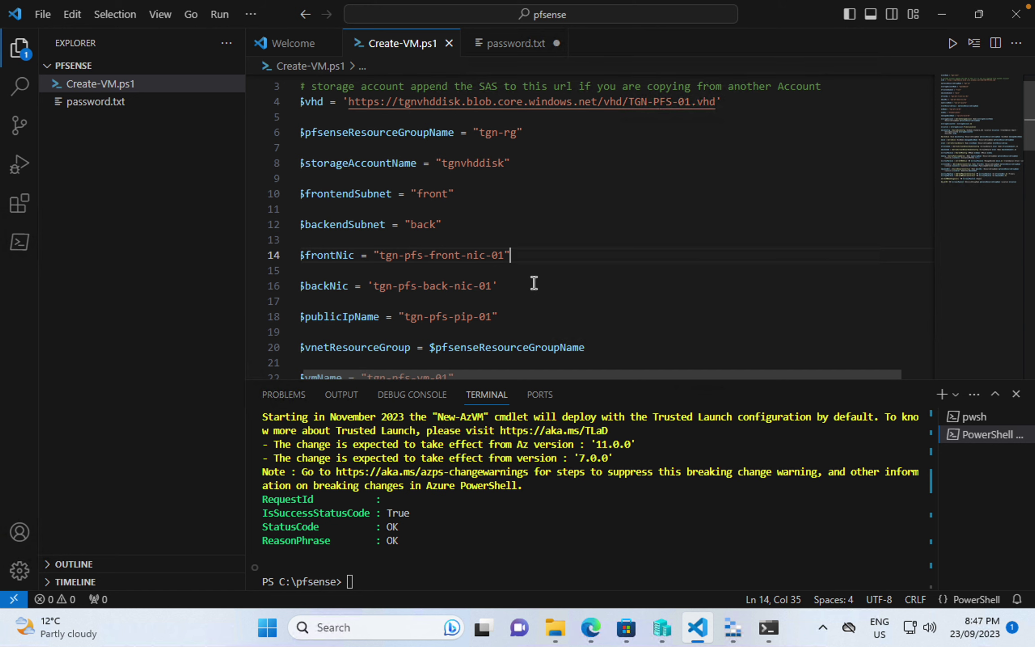
{"action": "left_click", "coordinate": [592, 637]}
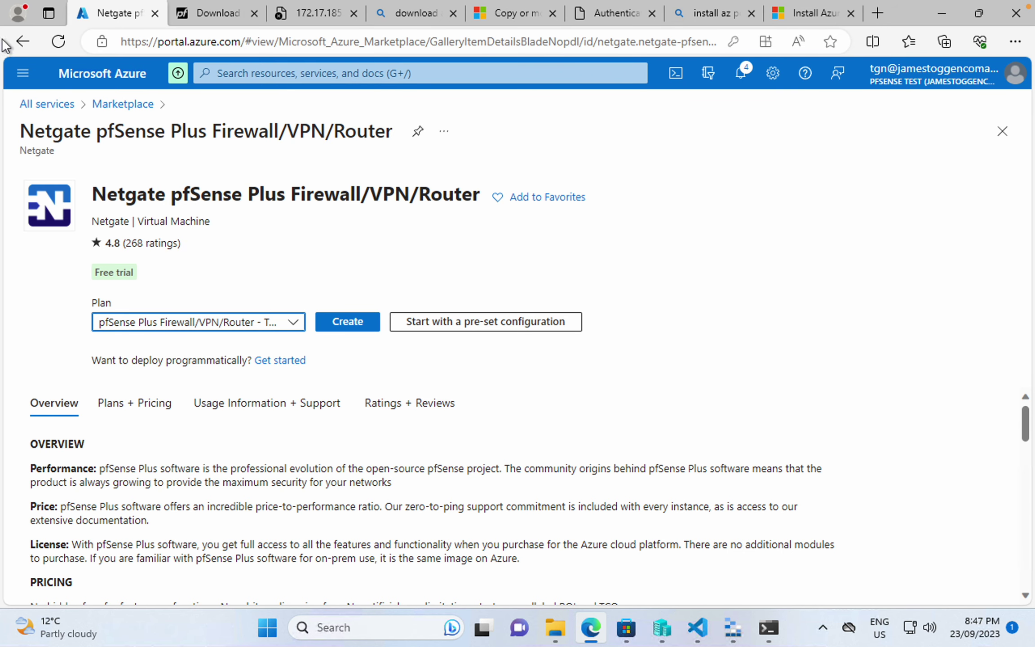
- Open tgn-pfs-vm-01 from Virtual machines on the portal Home page, then return to VS Code
{"action": "left_click", "coordinate": [23, 73]}
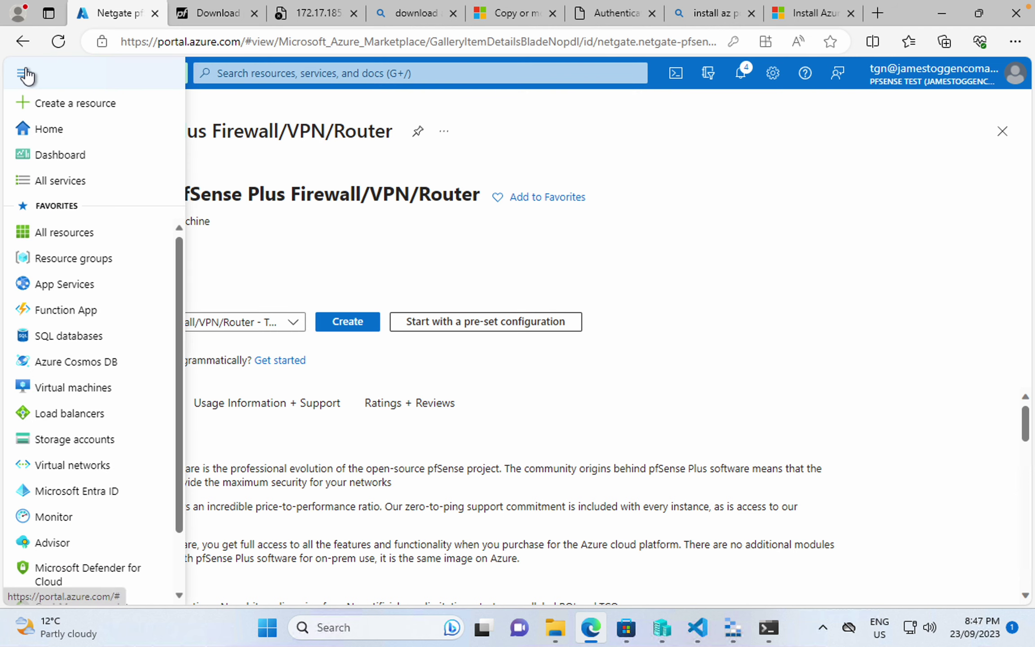
{"action": "left_click", "coordinate": [49, 129]}
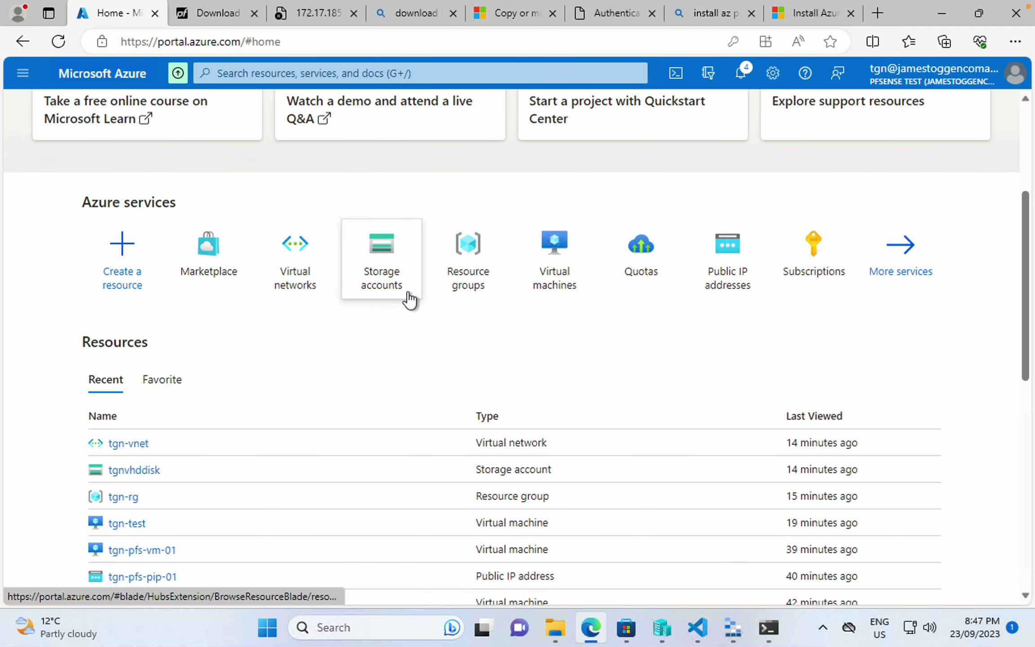
{"action": "left_click", "coordinate": [557, 257]}
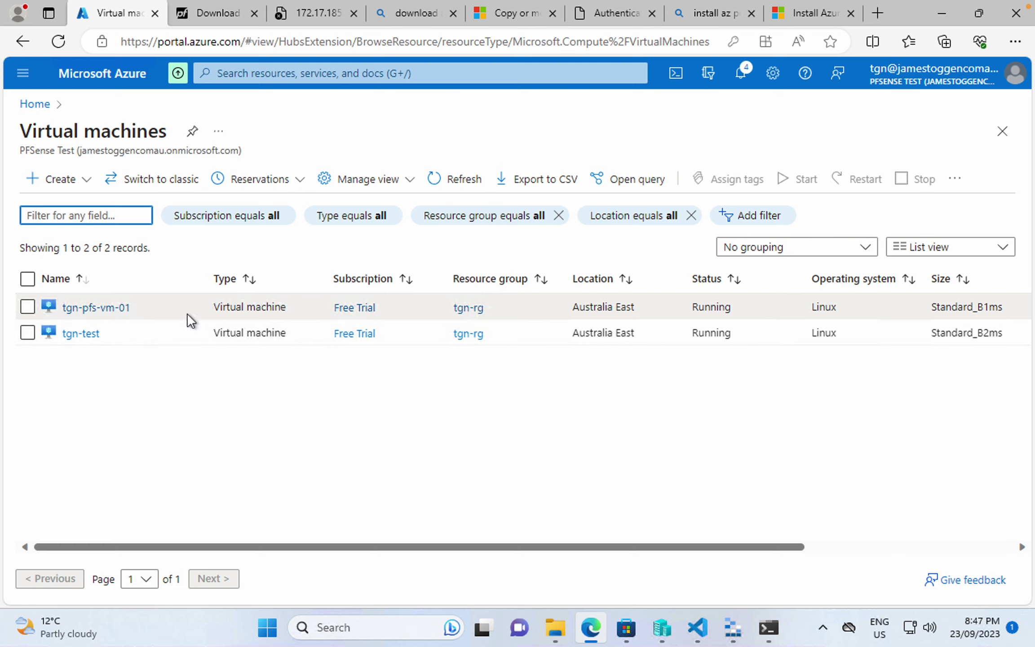
{"action": "left_click", "coordinate": [96, 313]}
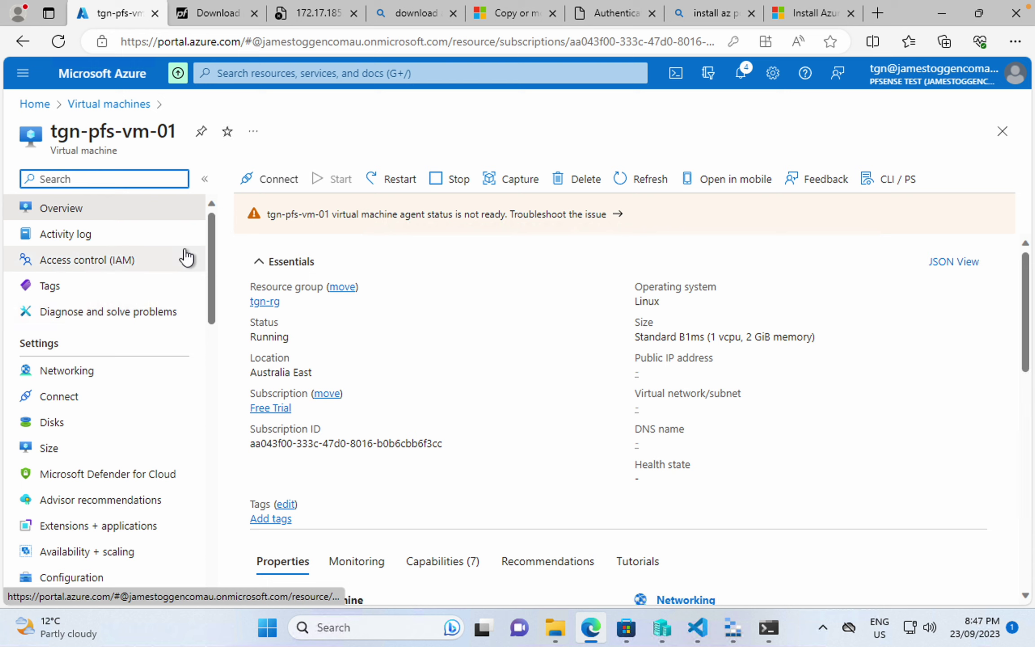
{"action": "scroll", "coordinate": [122, 272], "scroll_direction": "down", "scroll_amount": 15}
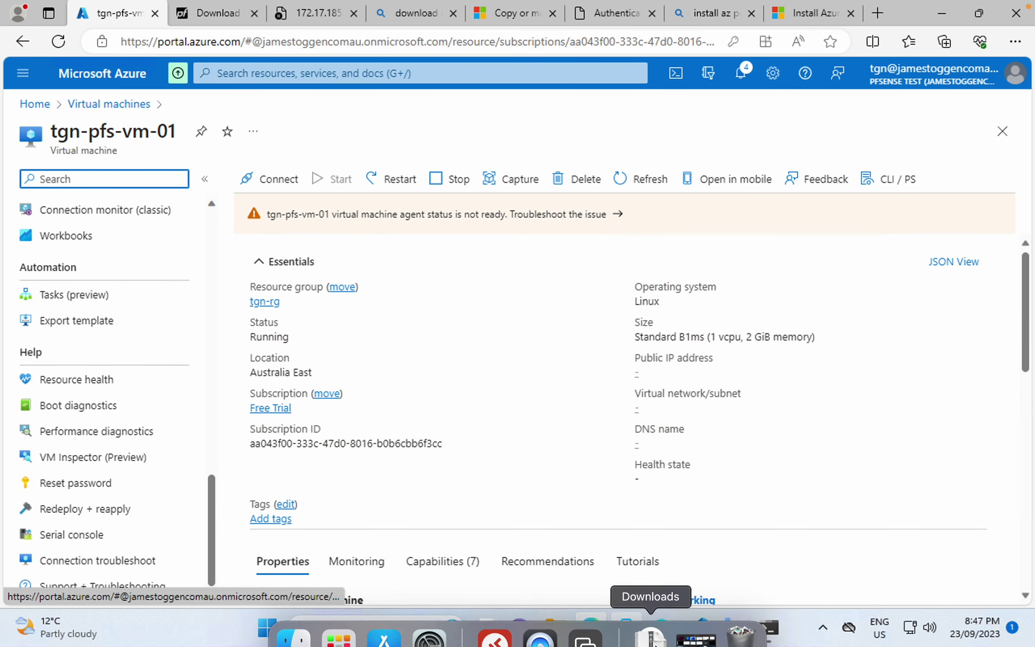
{"action": "left_click", "coordinate": [696, 644]}
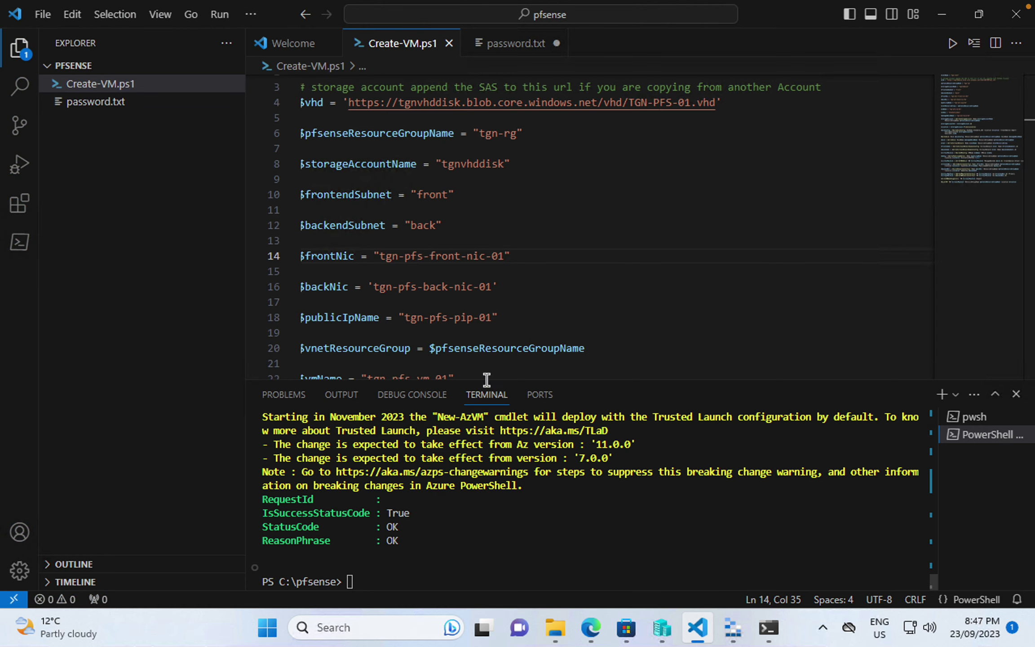
- Check the Set-AzVMBootDiagnostic line at the end of Create-VM.ps1, then return to the browser
{"action": "scroll", "coordinate": [485, 258], "scroll_direction": "down", "scroll_amount": 20}
{"action": "scroll", "coordinate": [486, 258], "scroll_direction": "down", "scroll_amount": 3}
{"action": "scroll", "coordinate": [485, 258], "scroll_direction": "up", "scroll_amount": 3}
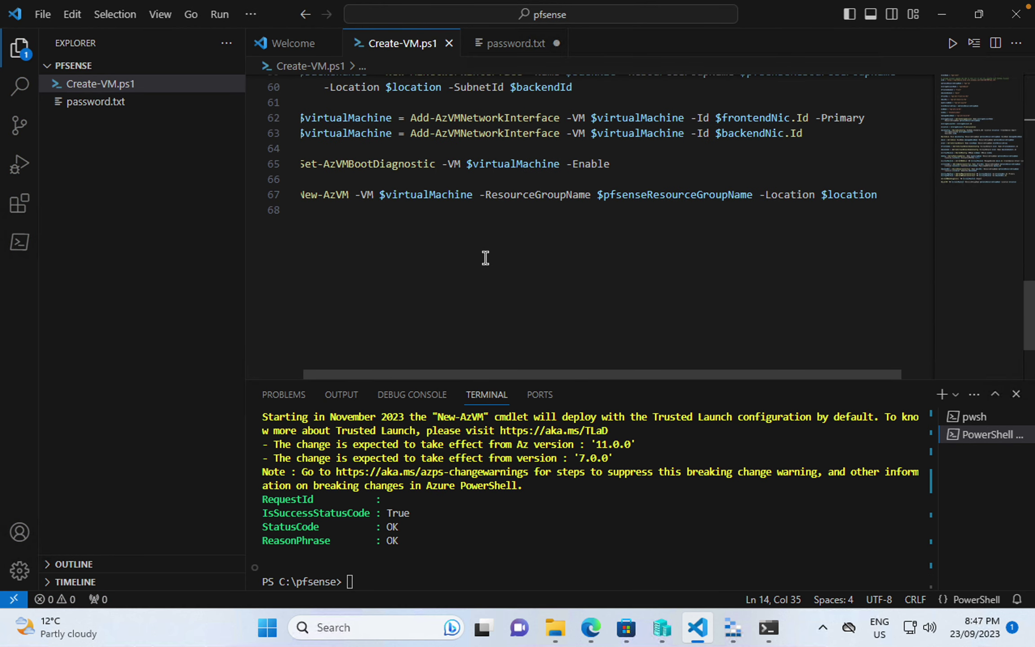
{"action": "left_click_drag", "start_coordinate": [632, 164], "coordinate": [278, 164]}
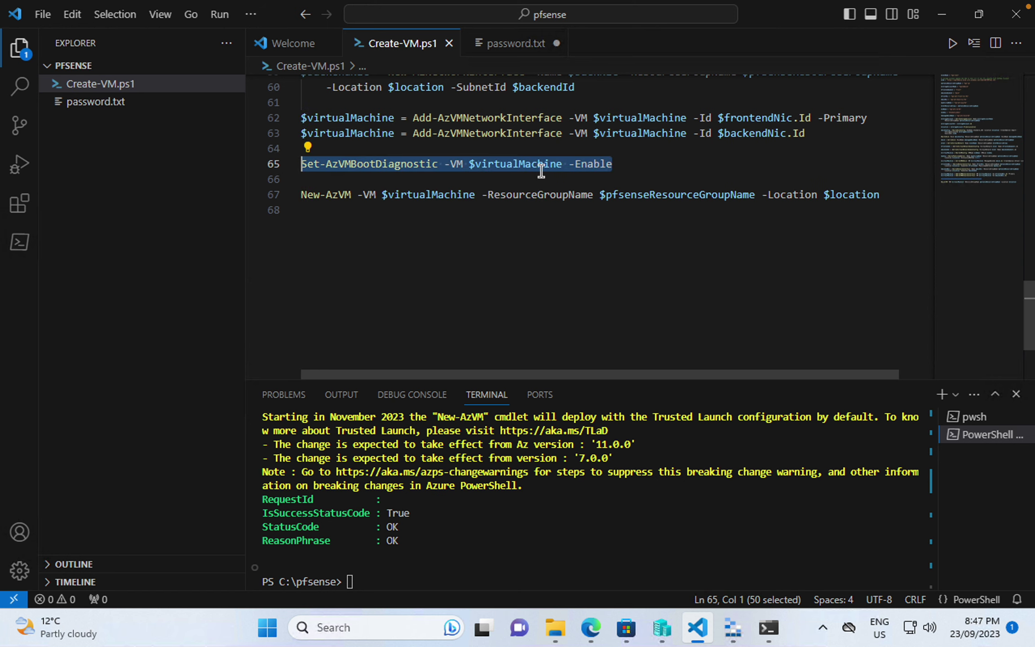
{"action": "left_click", "coordinate": [592, 628]}
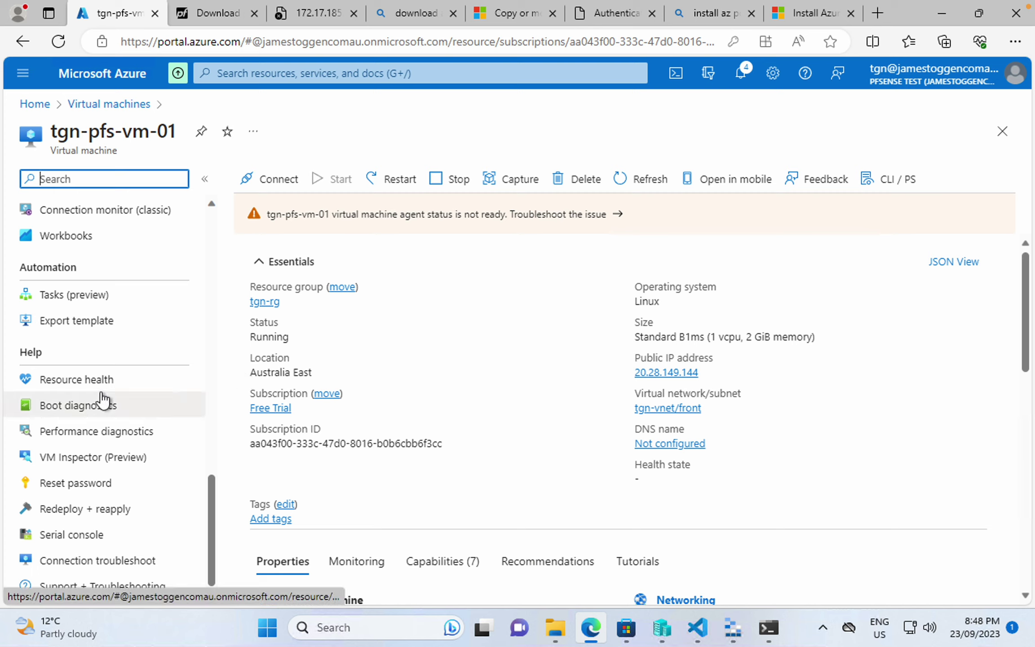
- Open Boot diagnostics for tgn-pfs-vm-01 and check the screenshot's last update time
{"action": "left_click", "coordinate": [97, 410]}
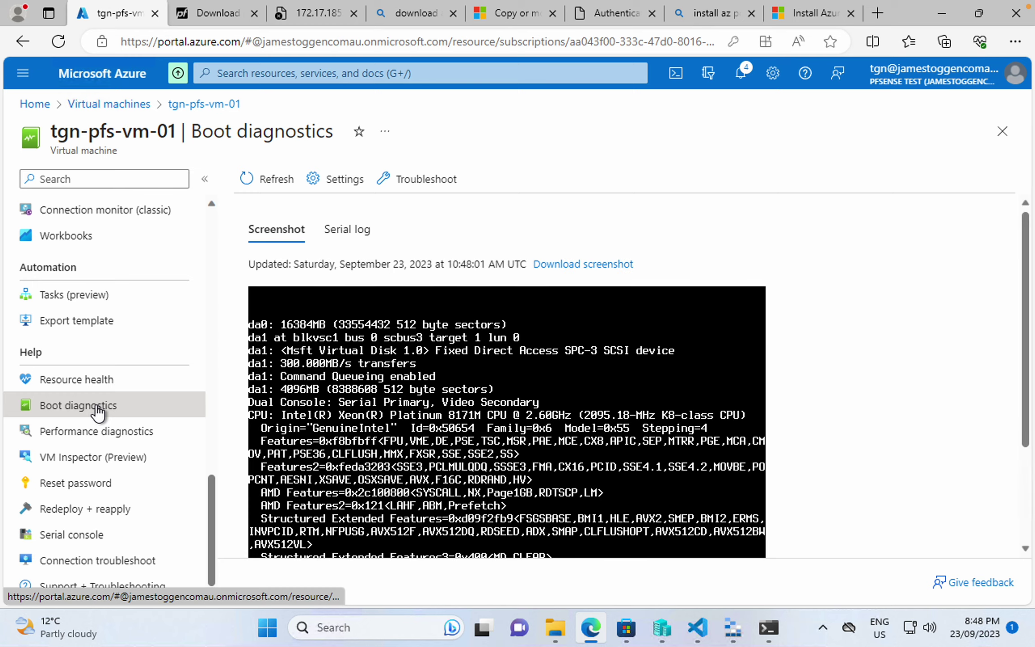
{"action": "scroll", "coordinate": [314, 285], "scroll_direction": "down", "scroll_amount": 3}
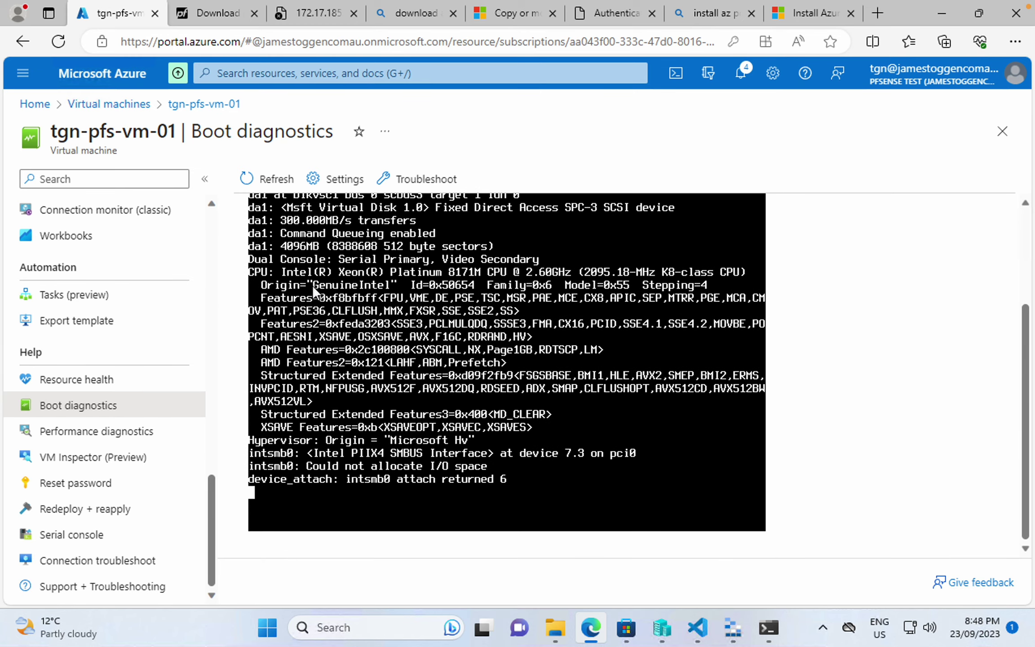
{"action": "scroll", "coordinate": [312, 284], "scroll_direction": "up", "scroll_amount": 2}
{"action": "scroll", "coordinate": [313, 284], "scroll_direction": "down", "scroll_amount": 1}
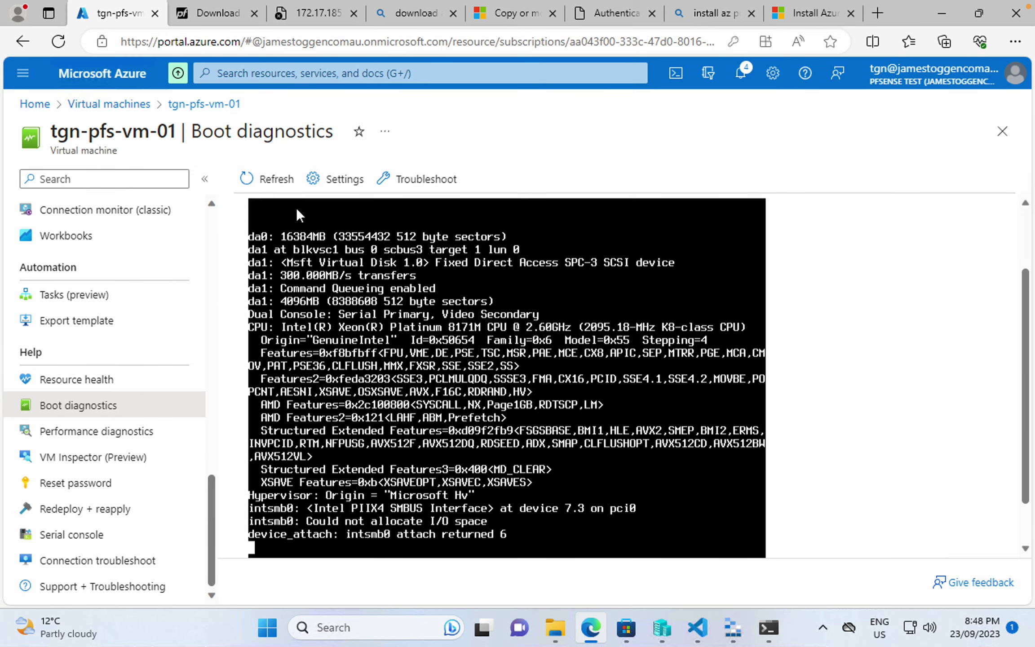
{"action": "scroll", "coordinate": [385, 358], "scroll_direction": "up", "scroll_amount": 2}
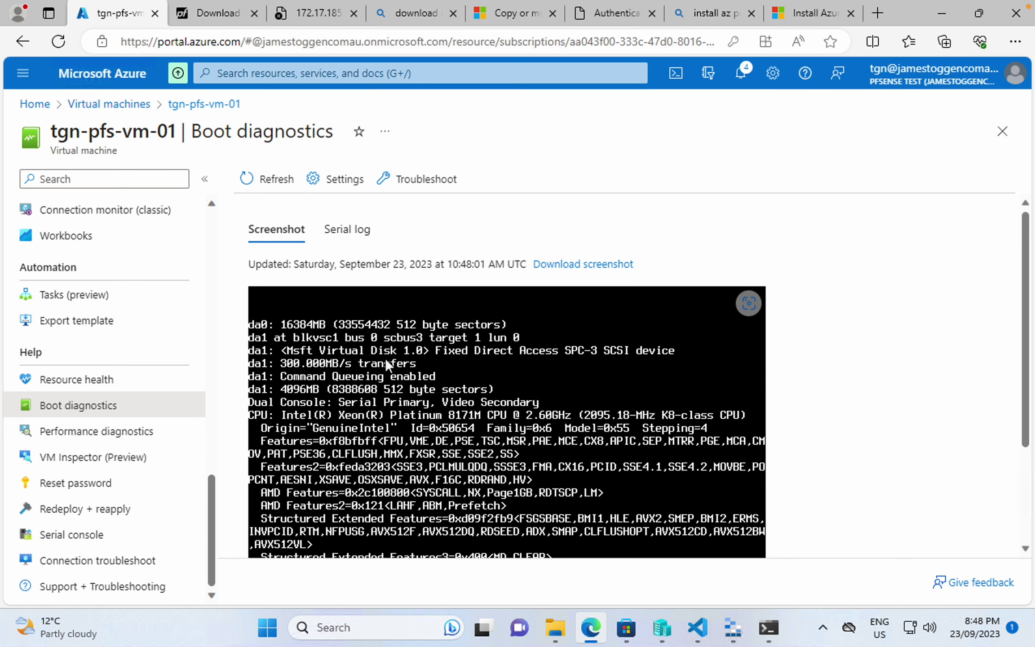
{"action": "scroll", "coordinate": [385, 358], "scroll_direction": "down", "scroll_amount": 2}
{"action": "scroll", "coordinate": [391, 389], "scroll_direction": "down", "scroll_amount": 1}
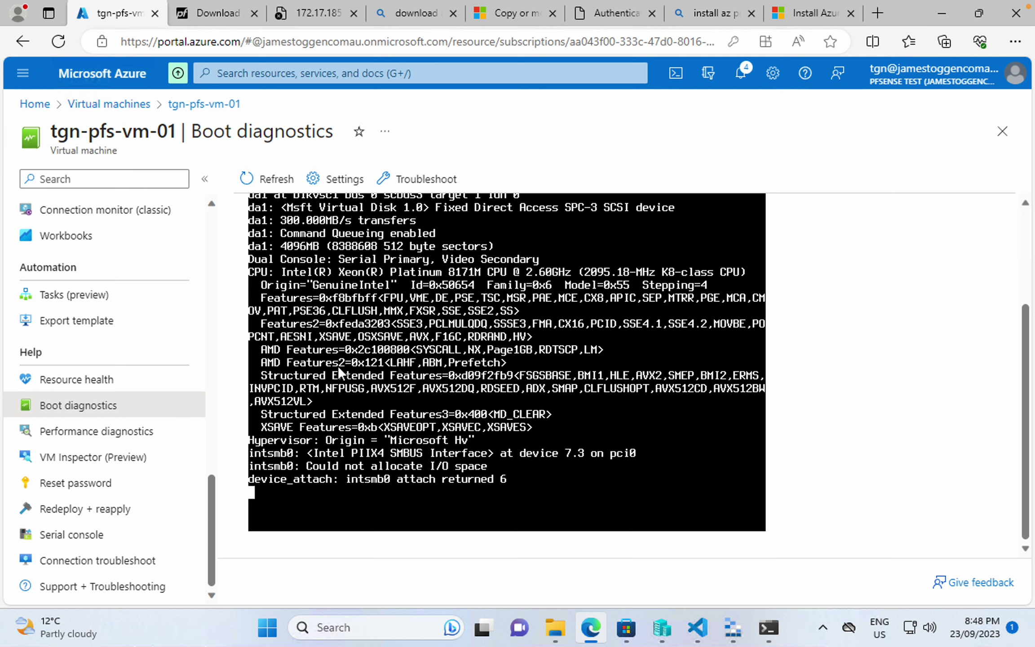
{"action": "scroll", "coordinate": [340, 372], "scroll_direction": "up", "scroll_amount": 3}
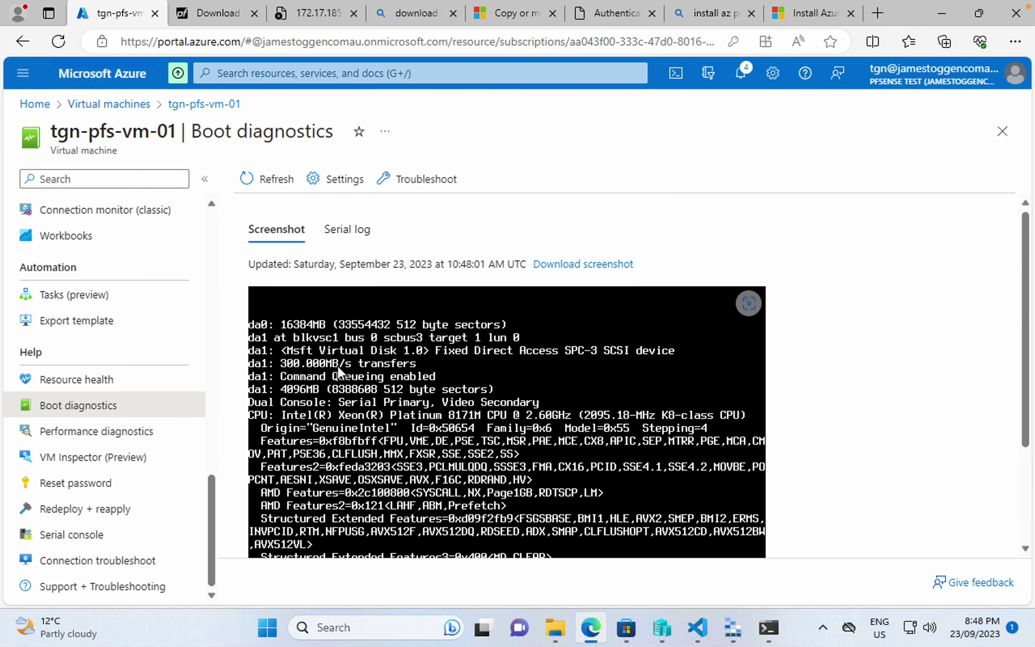
{"action": "left_click_drag", "start_coordinate": [447, 263], "coordinate": [500, 262]}
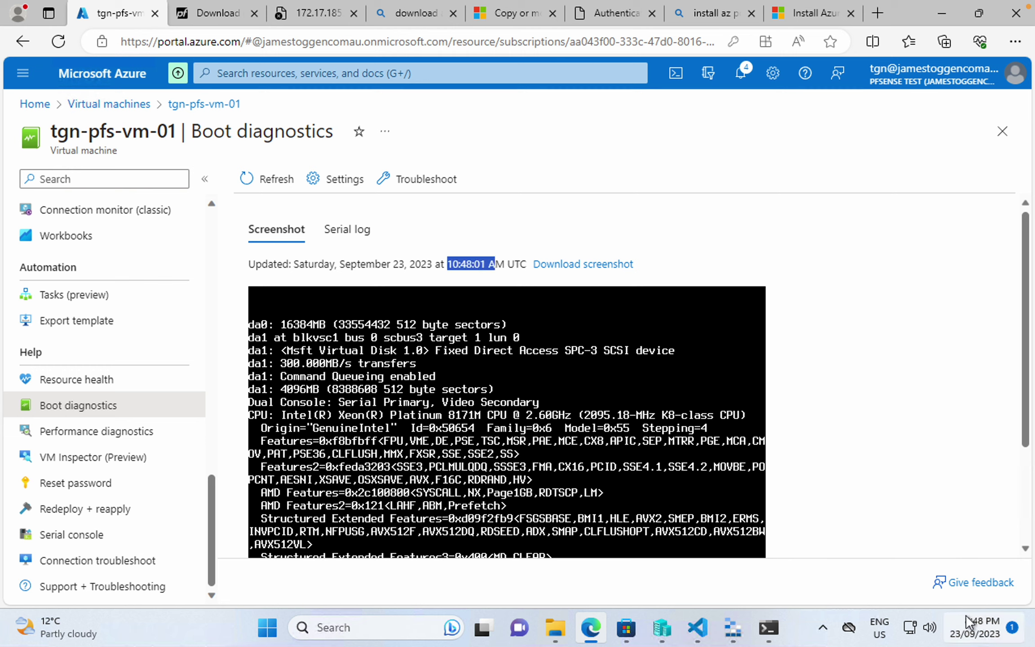
{"action": "left_click", "coordinate": [480, 264]}
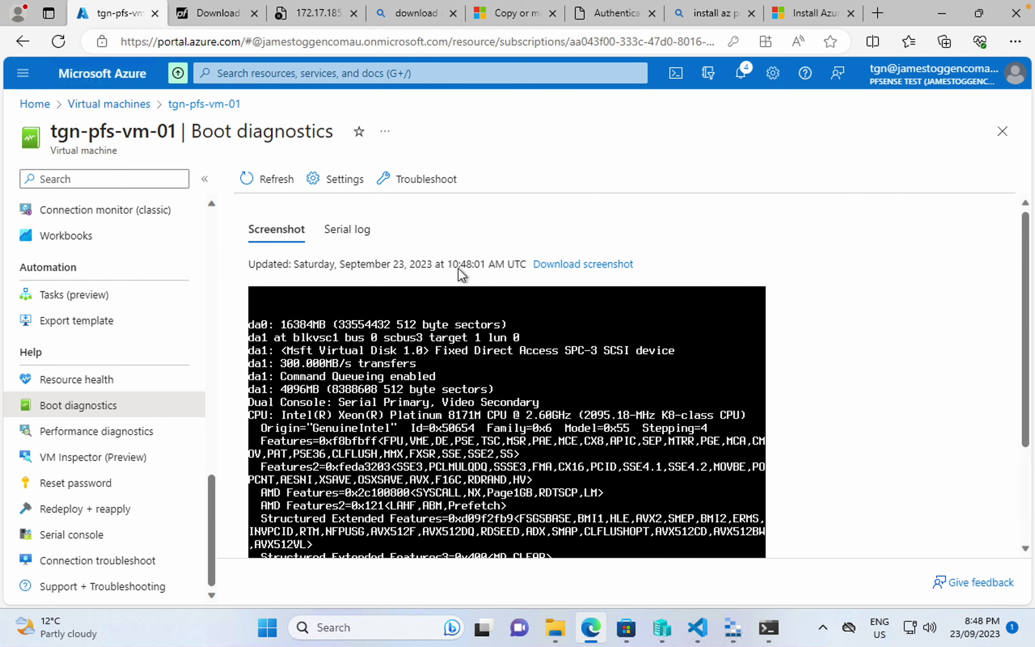
{"action": "left_click_drag", "start_coordinate": [459, 268], "coordinate": [494, 262]}
{"action": "scroll", "coordinate": [387, 282], "scroll_direction": "down", "scroll_amount": 3}
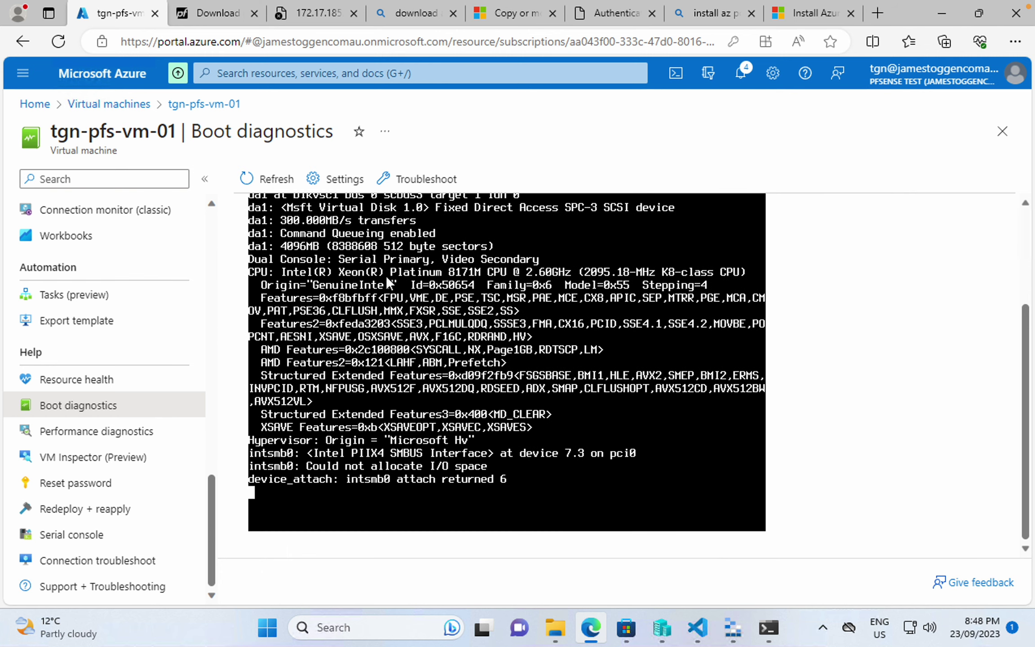
{"action": "scroll", "coordinate": [386, 276], "scroll_direction": "up", "scroll_amount": 3}
- Refresh the screenshot repeatedly until the pfSense 2.7.0 console menu appears
{"action": "left_click", "coordinate": [275, 178]}
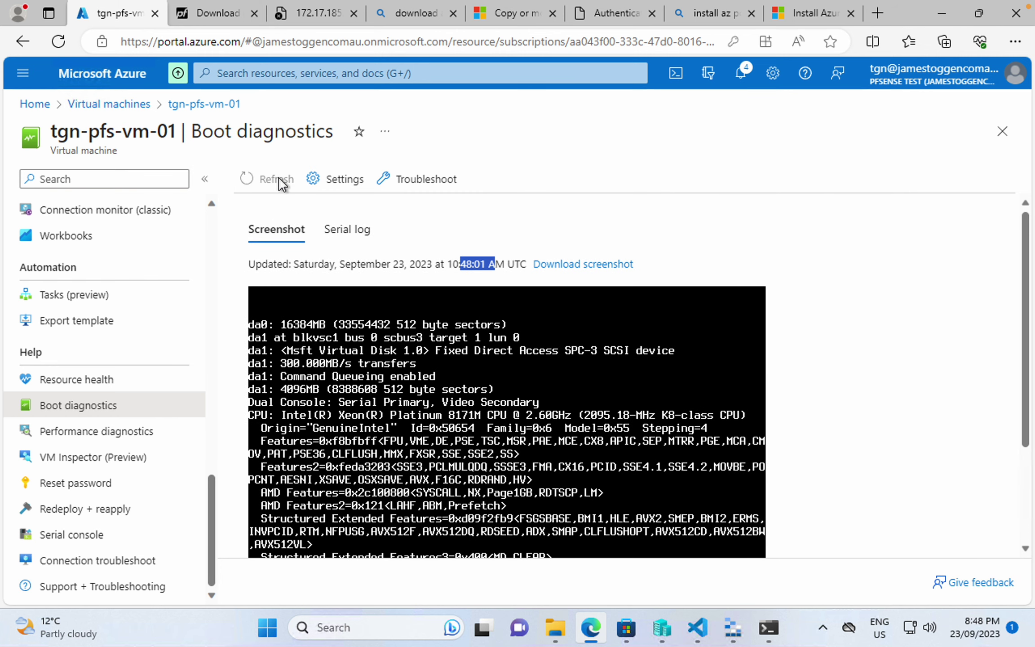
{"action": "left_click", "coordinate": [430, 269]}
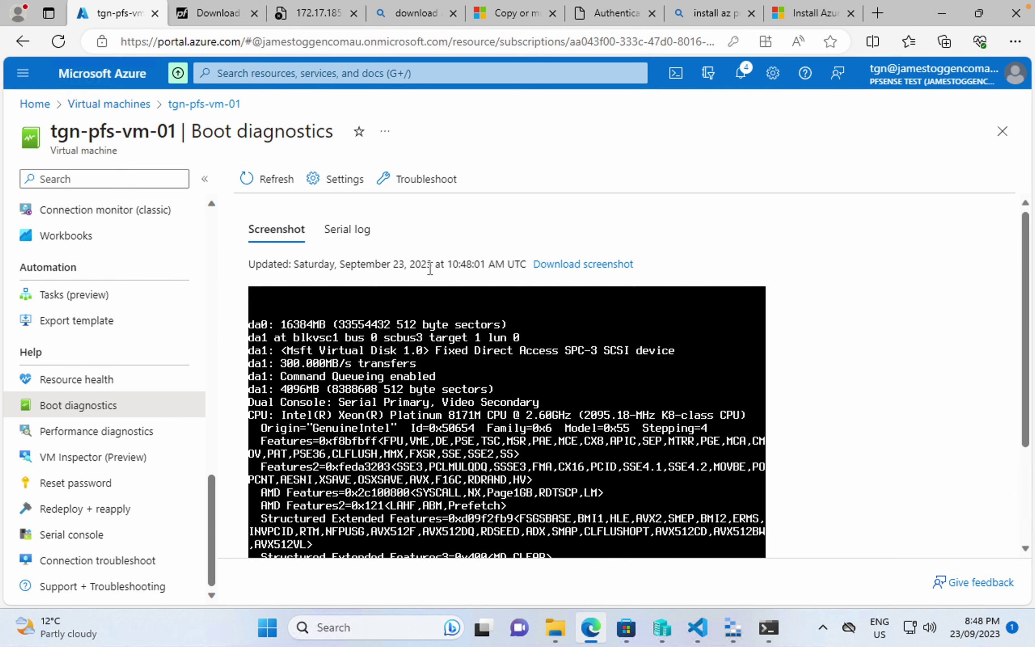
{"action": "scroll", "coordinate": [429, 270], "scroll_direction": "down", "scroll_amount": 2}
{"action": "scroll", "coordinate": [429, 269], "scroll_direction": "up", "scroll_amount": 2}
{"action": "scroll", "coordinate": [430, 268], "scroll_direction": "down", "scroll_amount": 3}
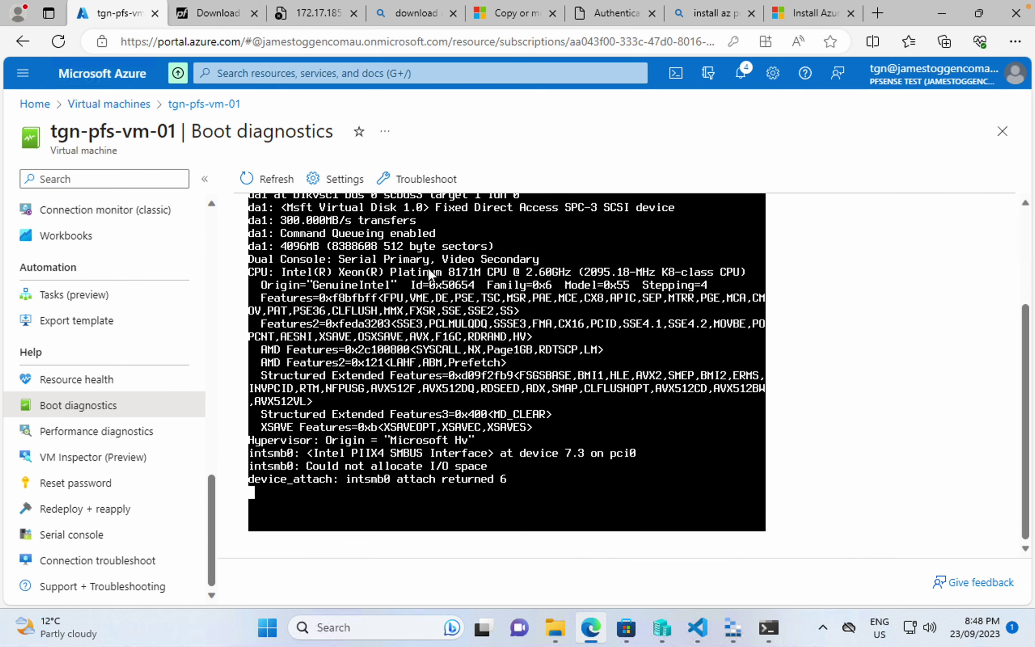
{"action": "scroll", "coordinate": [428, 268], "scroll_direction": "up", "scroll_amount": 3}
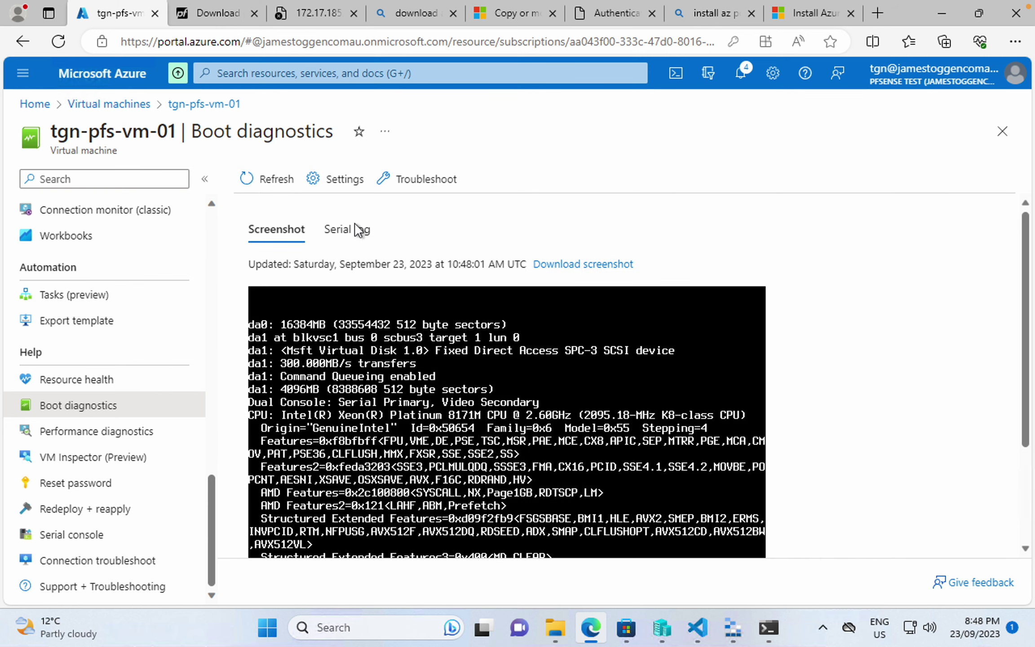
{"action": "left_click", "coordinate": [274, 180]}
{"action": "scroll", "coordinate": [373, 405], "scroll_direction": "down", "scroll_amount": 3}
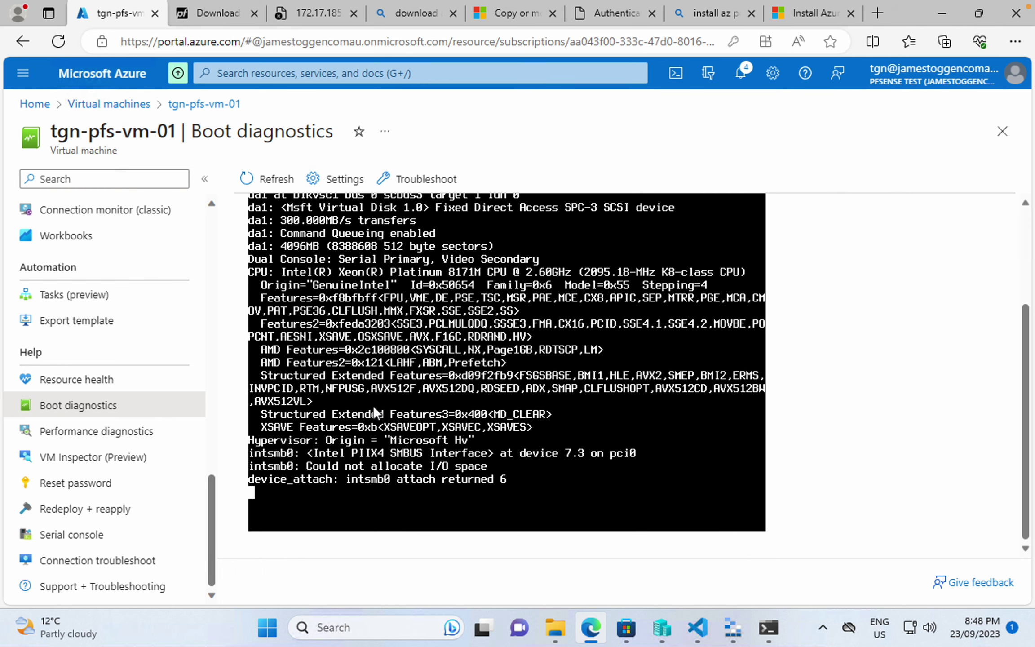
{"action": "scroll", "coordinate": [382, 408], "scroll_direction": "up", "scroll_amount": 3}
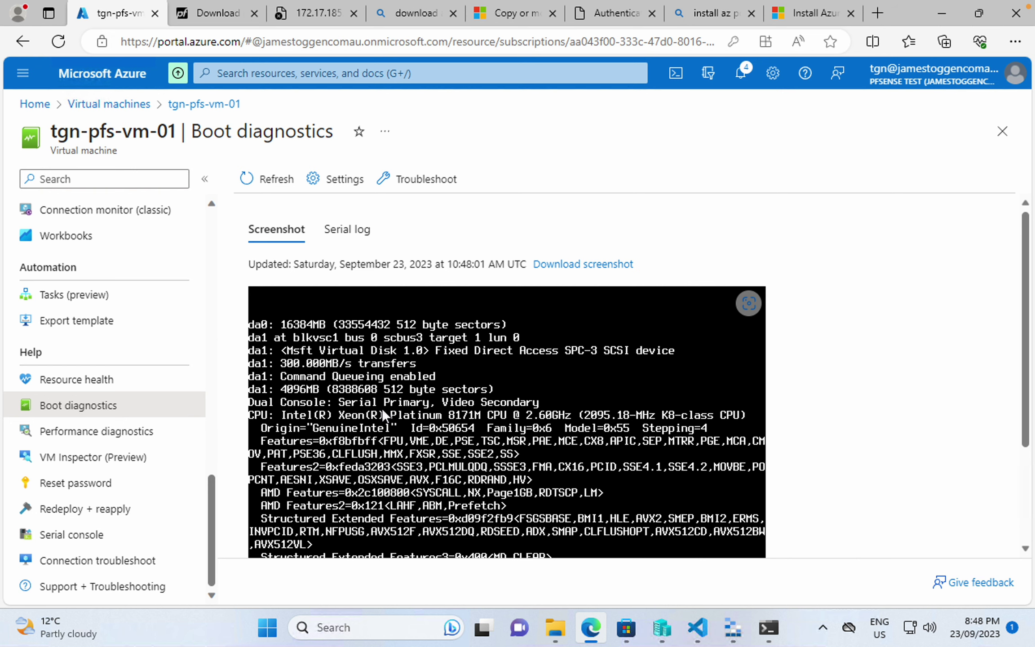
{"action": "scroll", "coordinate": [377, 427], "scroll_direction": "down", "scroll_amount": 3}
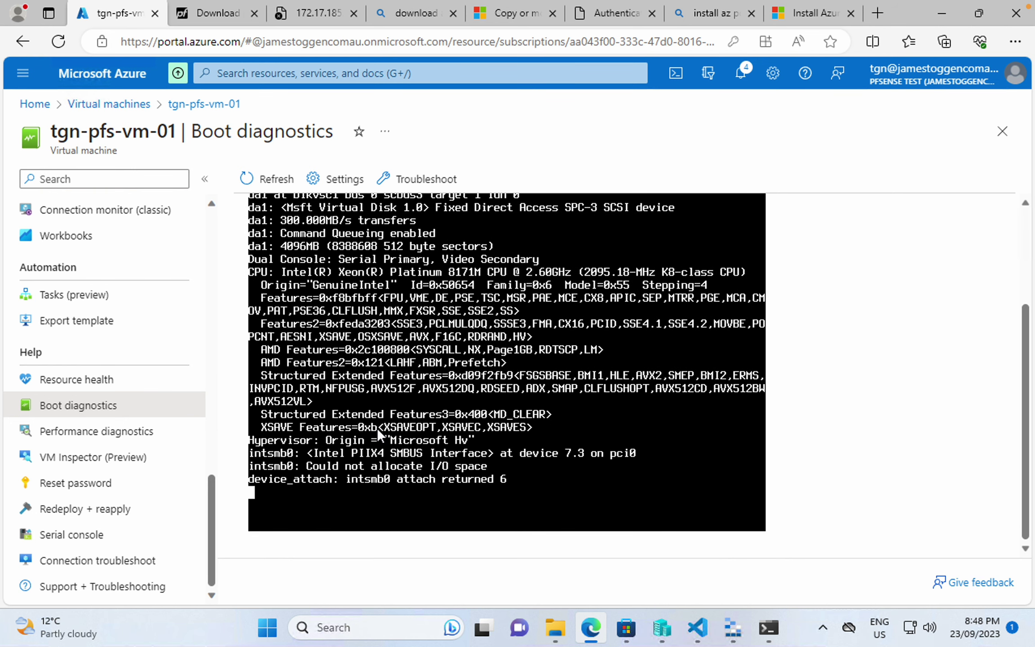
{"action": "scroll", "coordinate": [377, 427], "scroll_direction": "up", "scroll_amount": 3}
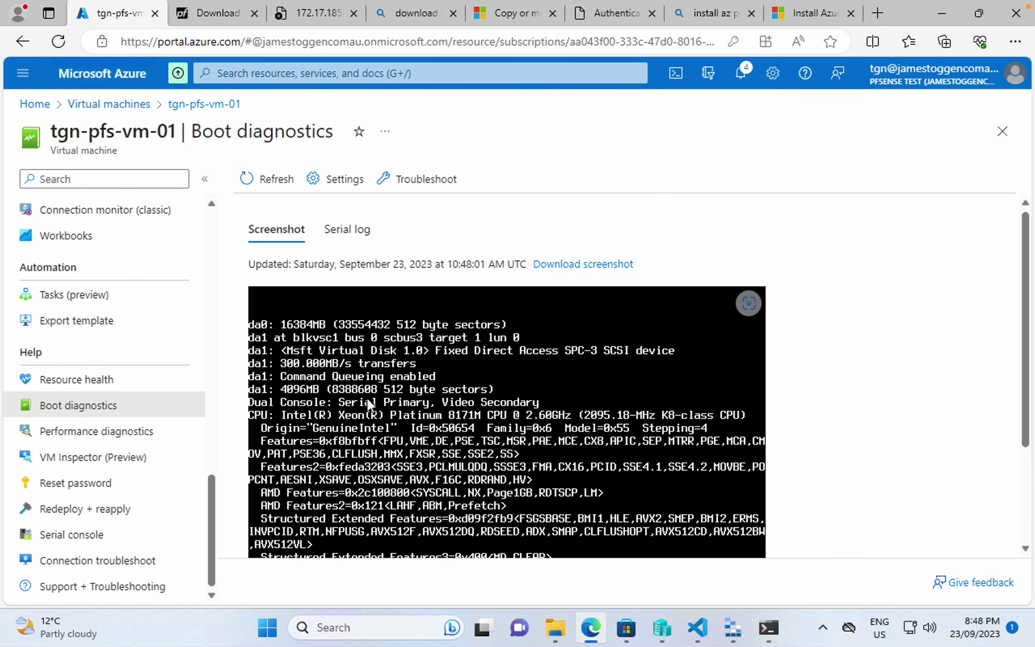
{"action": "scroll", "coordinate": [314, 292], "scroll_direction": "down", "scroll_amount": 1}
{"action": "scroll", "coordinate": [321, 306], "scroll_direction": "up", "scroll_amount": 1}
{"action": "scroll", "coordinate": [322, 306], "scroll_direction": "down", "scroll_amount": 3}
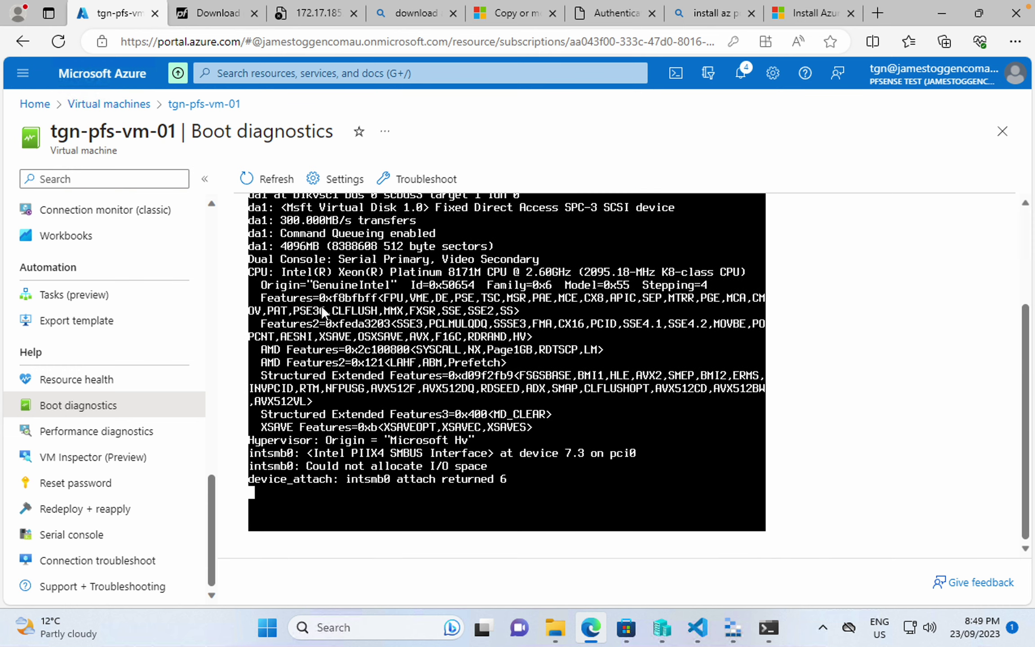
{"action": "scroll", "coordinate": [321, 305], "scroll_direction": "up", "scroll_amount": 3}
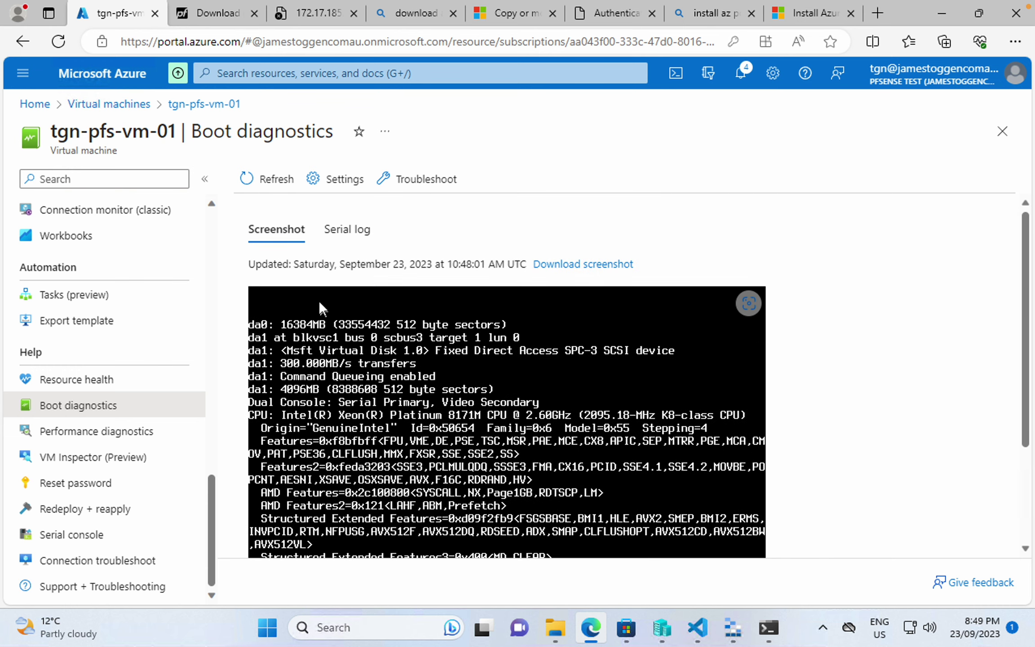
{"action": "left_click", "coordinate": [278, 182]}
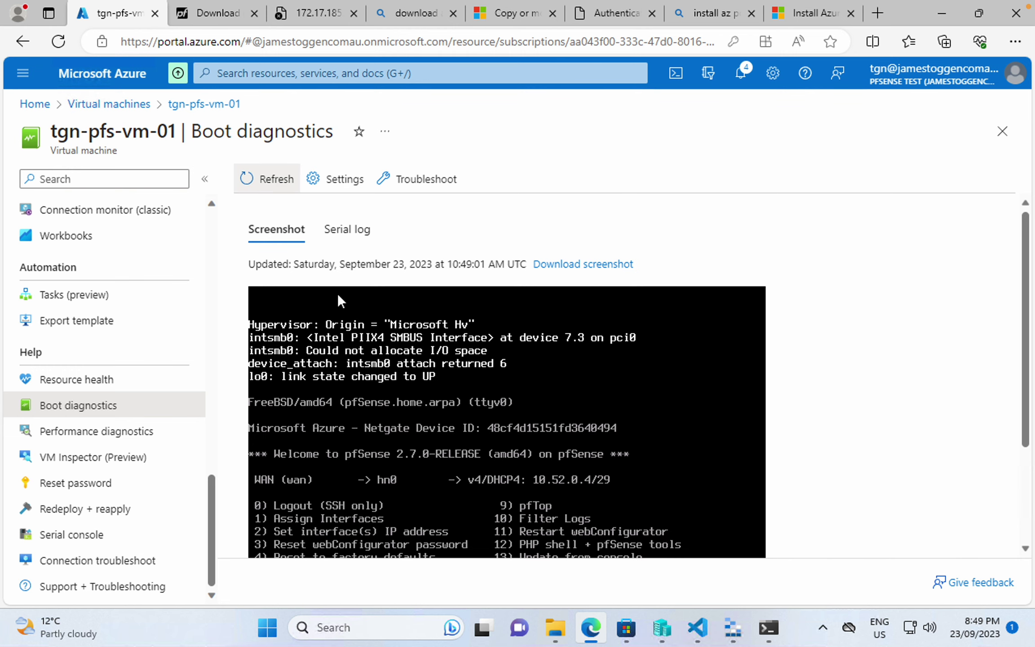
- Confirm the 'Enter an option' prompt in the boot screenshot, then return to the VM overview
{"action": "scroll", "coordinate": [396, 390], "scroll_direction": "down", "scroll_amount": 2}
{"action": "scroll", "coordinate": [396, 389], "scroll_direction": "up", "scroll_amount": 2}
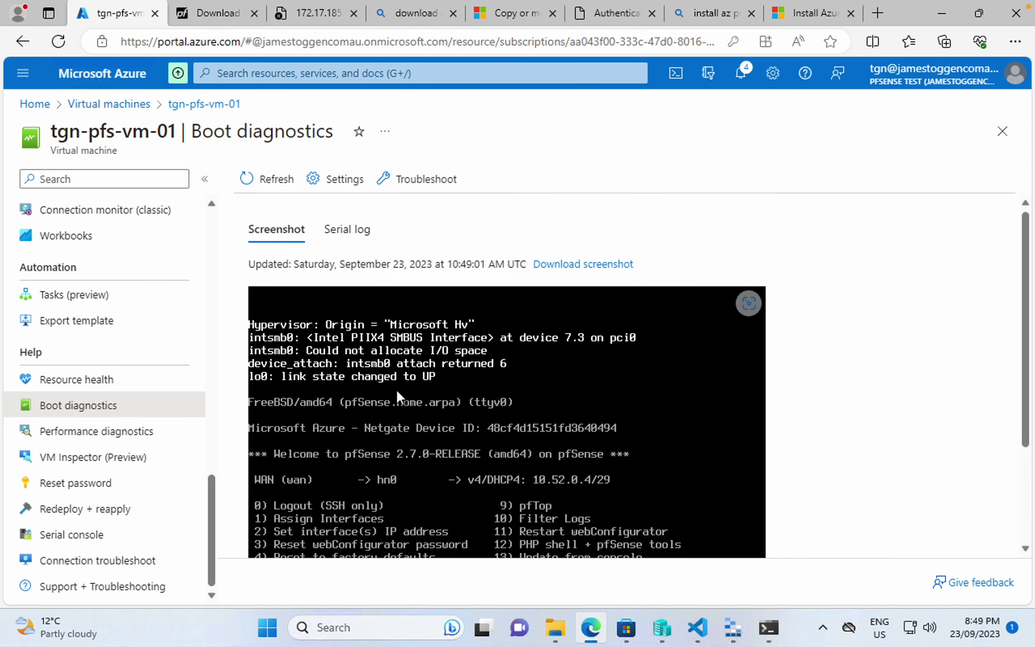
{"action": "scroll", "coordinate": [397, 389], "scroll_direction": "down", "scroll_amount": 3}
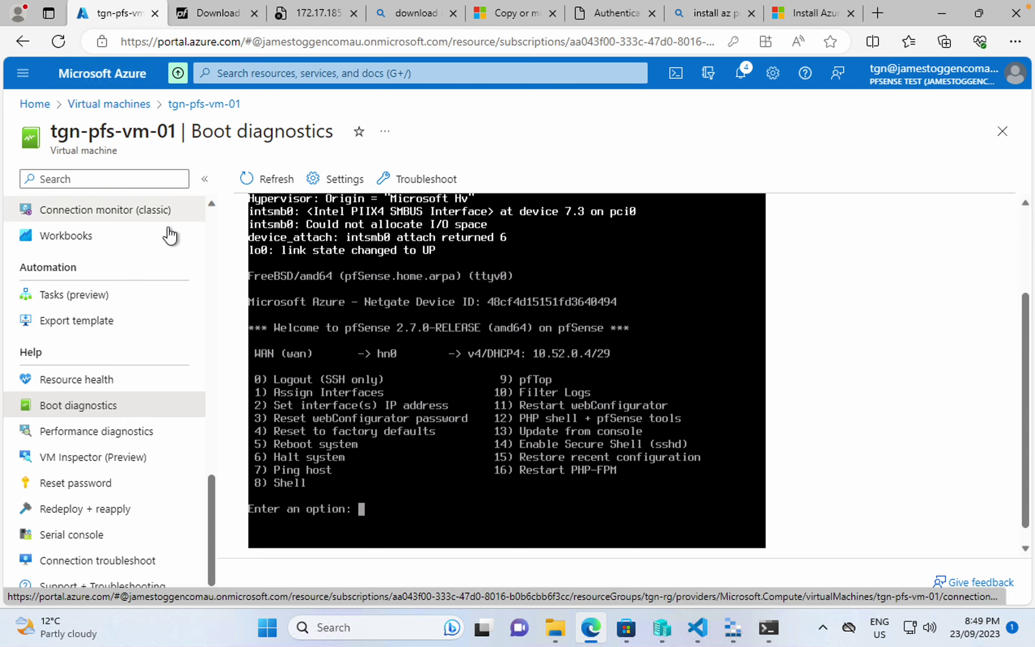
{"action": "scroll", "coordinate": [115, 269], "scroll_direction": "up", "scroll_amount": 15}
{"action": "left_click", "coordinate": [51, 209]}
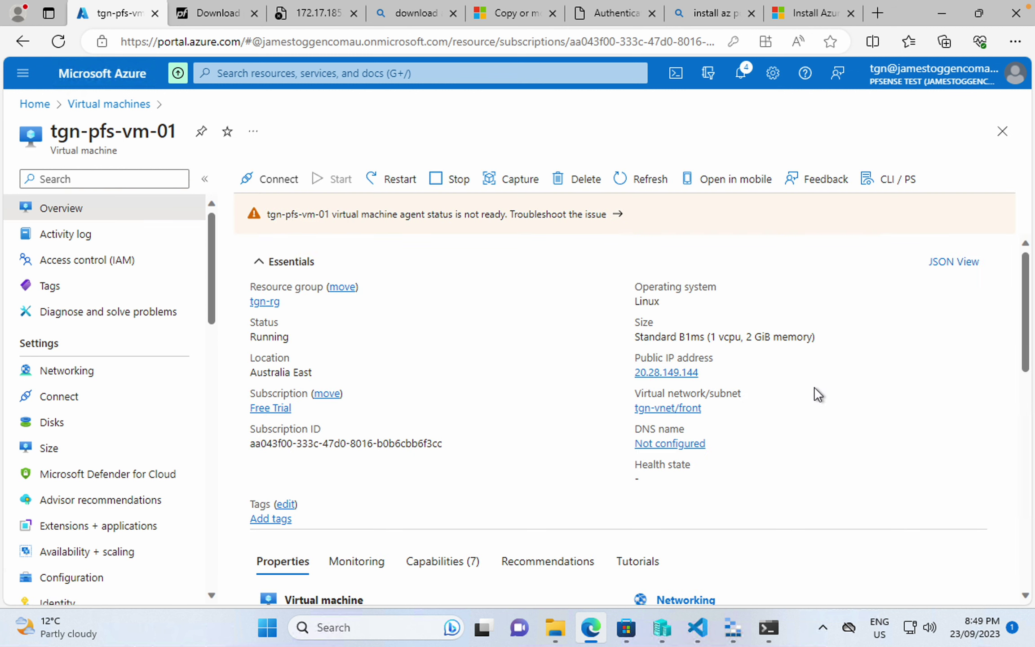
- Copy public IP 20.28.149.144 and load it in a new browser tab
{"action": "left_click", "coordinate": [708, 372]}
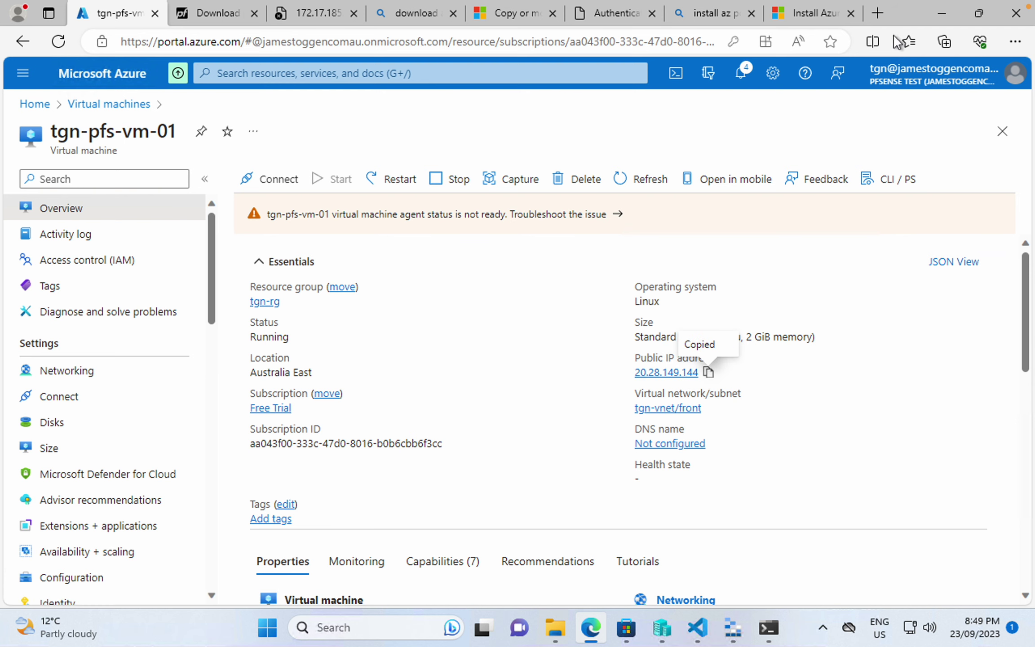
{"action": "left_click", "coordinate": [877, 16]}
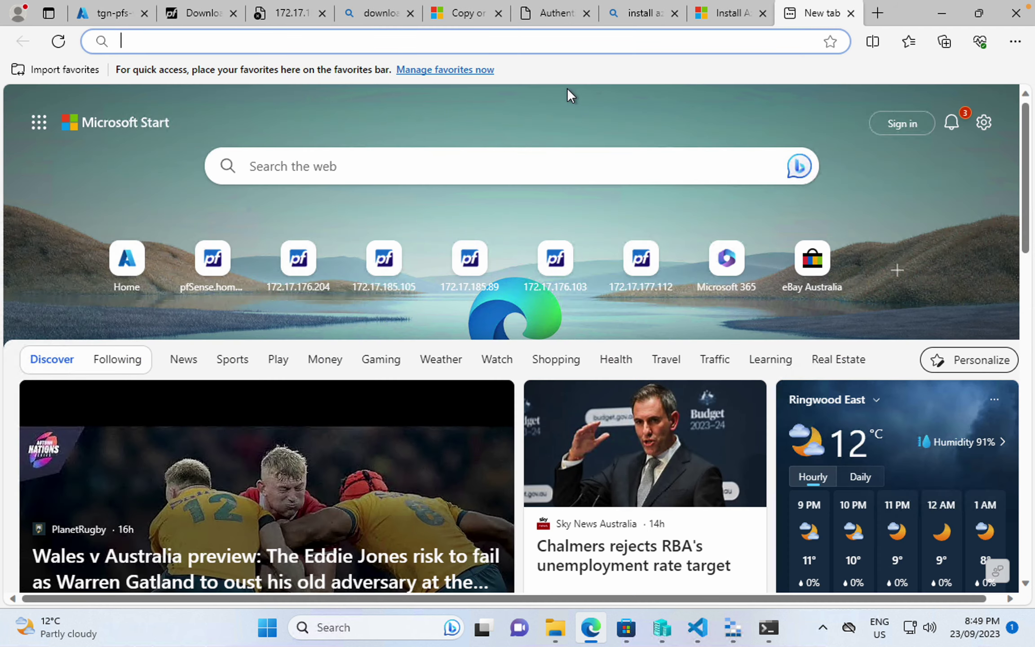
{"action": "key", "text": "ctrl+v"}
{"action": "key", "text": "Return"}
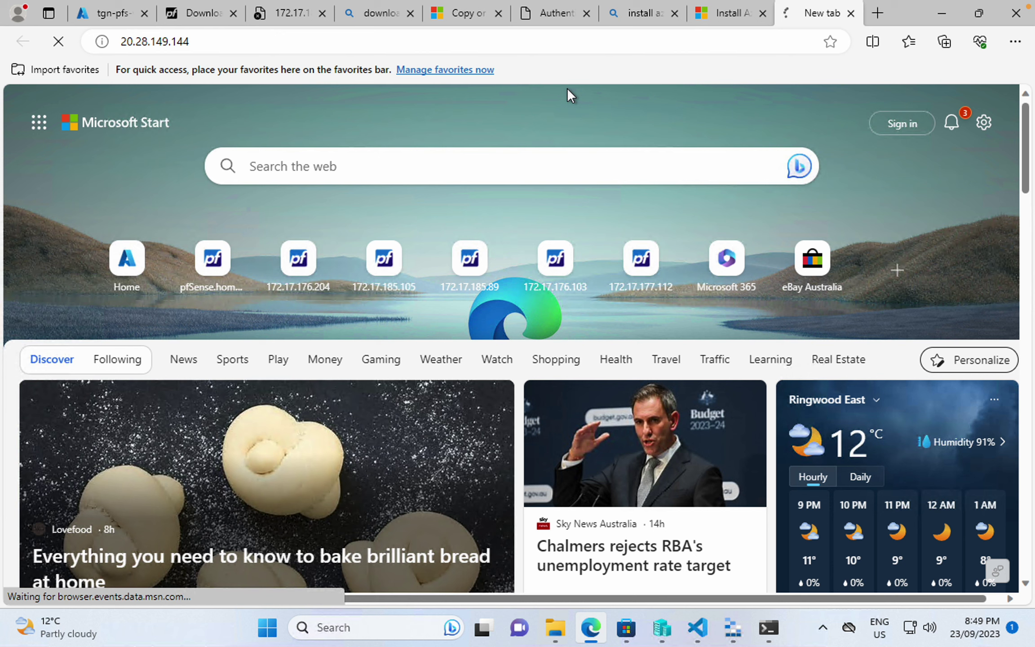
{"action": "left_click", "coordinate": [122, 18]}
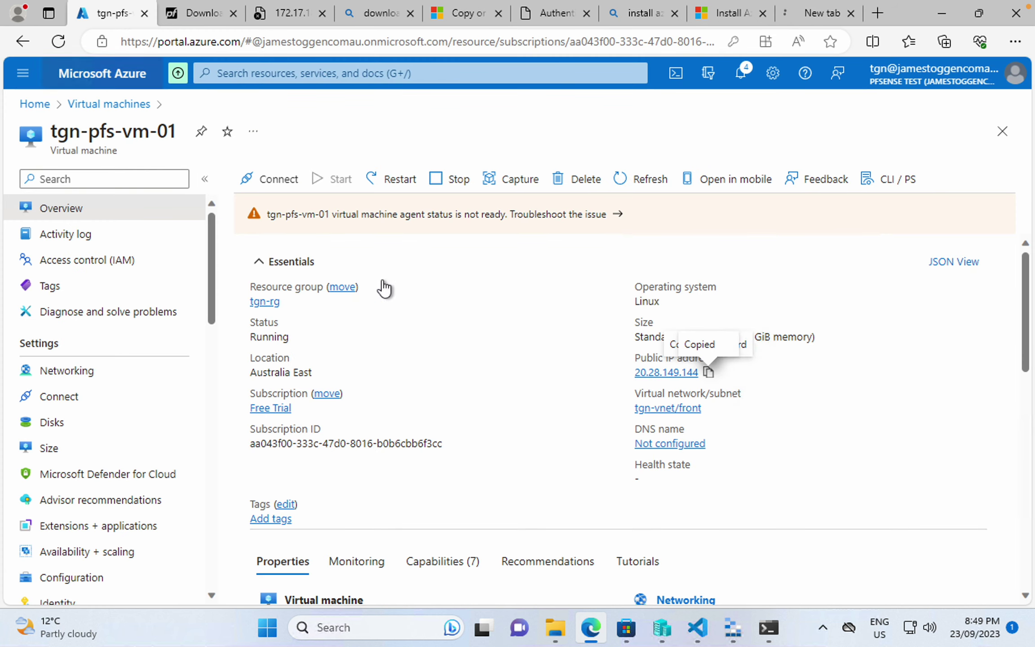
- Recheck whether the public IP page loaded, then open the VM's serial console
{"action": "scroll", "coordinate": [140, 415], "scroll_direction": "down", "scroll_amount": 10}
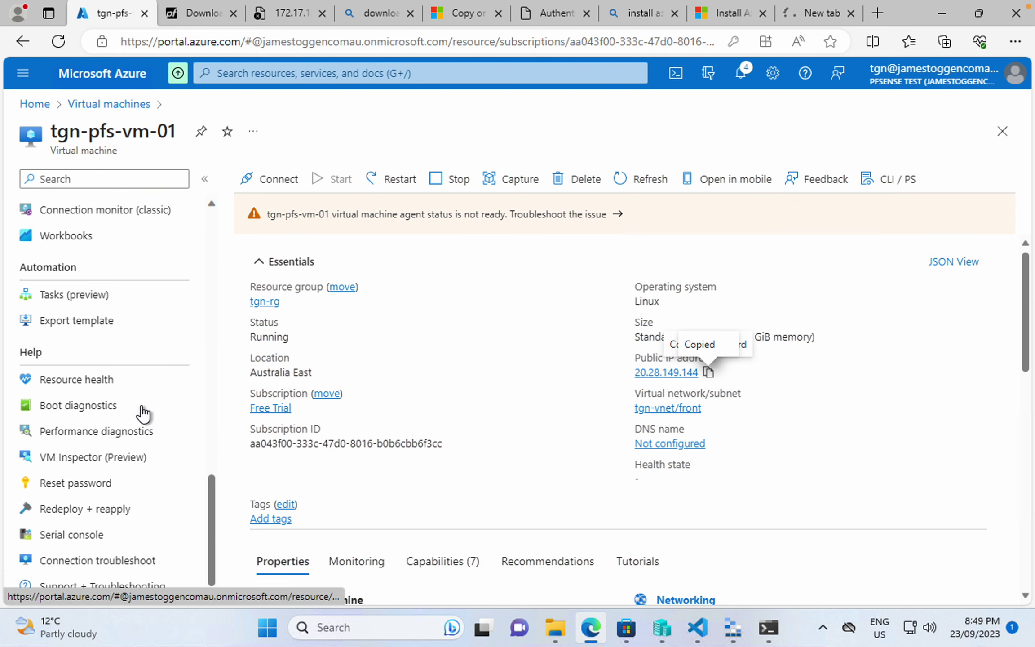
{"action": "scroll", "coordinate": [381, 402], "scroll_direction": "down", "scroll_amount": 10}
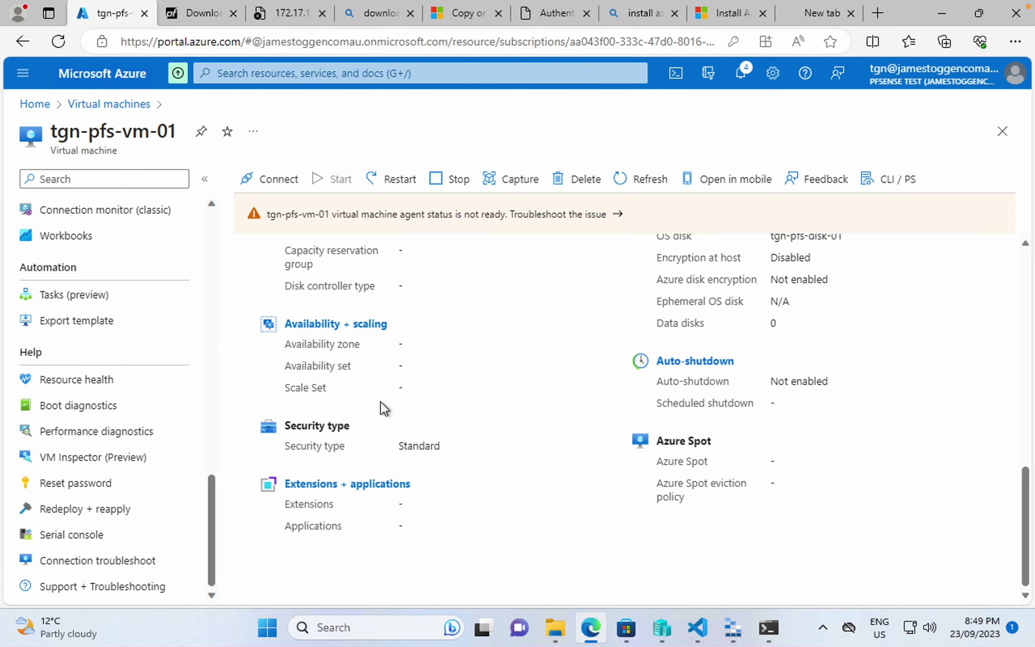
{"action": "scroll", "coordinate": [380, 401], "scroll_direction": "up", "scroll_amount": 2}
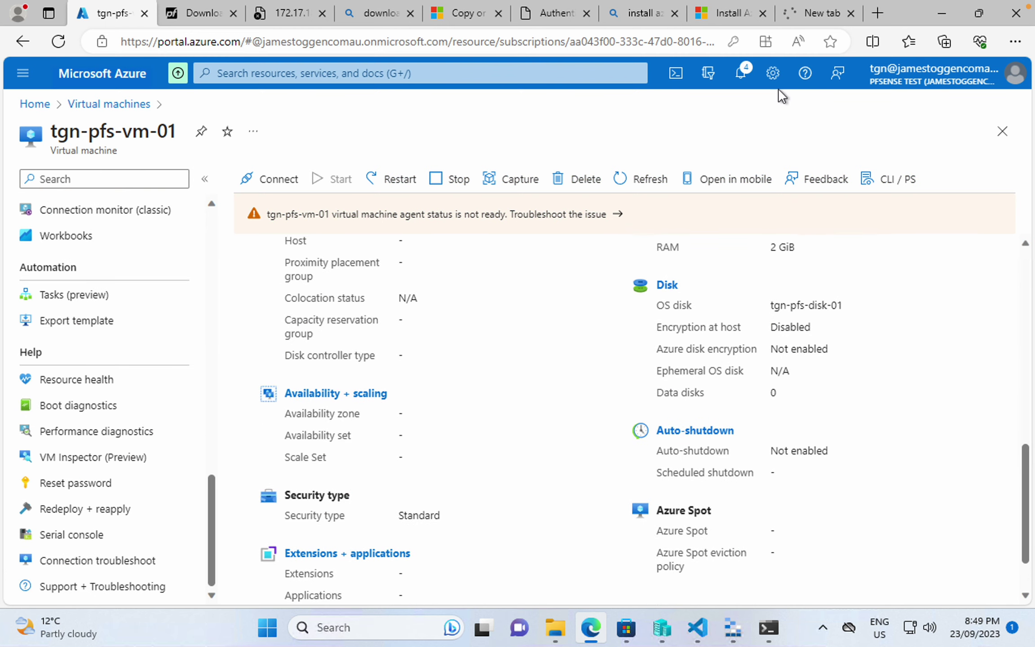
{"action": "left_click", "coordinate": [819, 14]}
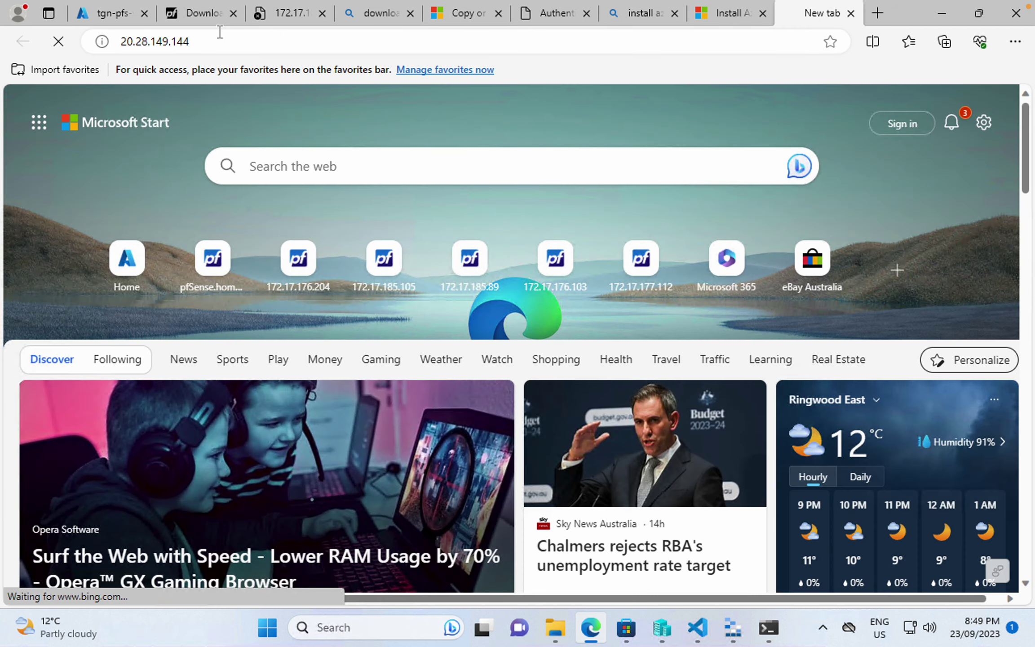
{"action": "left_click", "coordinate": [112, 16]}
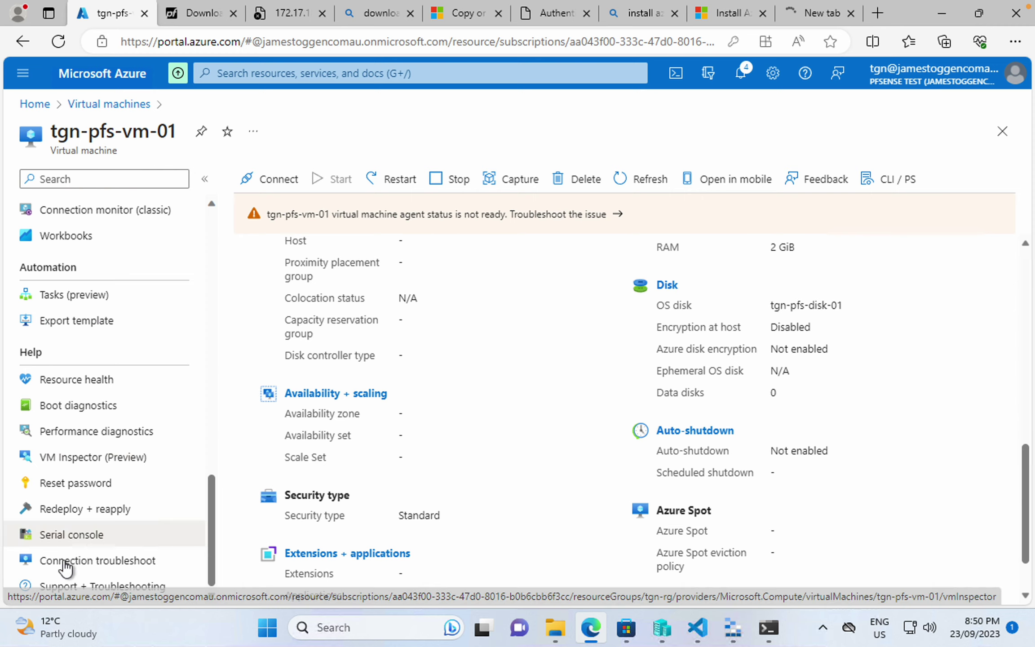
{"action": "left_click", "coordinate": [85, 541]}
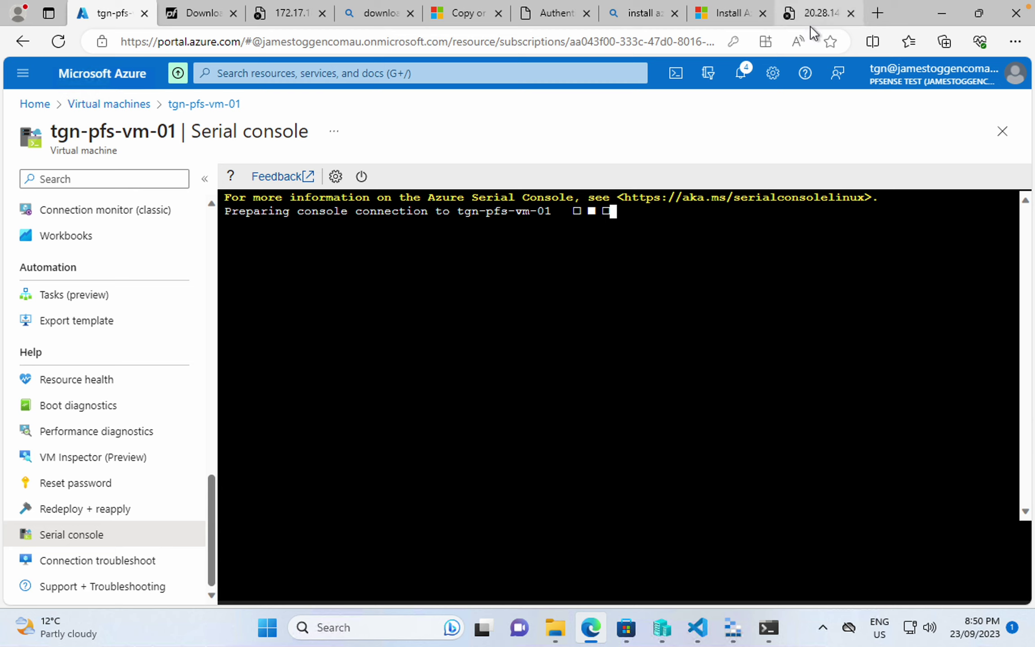
- Clear stray characters at the serial console prompt and enter option 1, then view Networking
{"action": "mouse_move", "coordinate": [807, 19]}
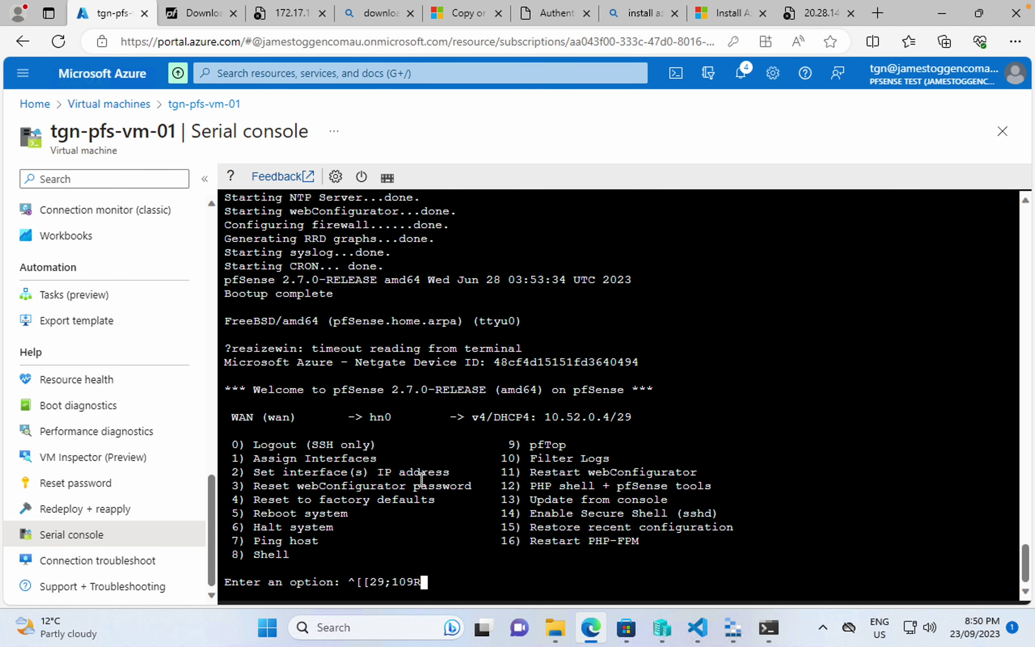
{"action": "key", "text": "BackSpace"}
{"action": "key", "text": "BackSpace"}
{"action": "key", "text": "BackSpace"}
{"action": "key", "text": "BackSpace"}
{"action": "key", "text": "BackSpace"}
{"action": "key", "text": "BackSpace"}
{"action": "key", "text": "BackSpace"}
{"action": "key", "text": "BackSpace"}
{"action": "key", "text": "BackSpace"}
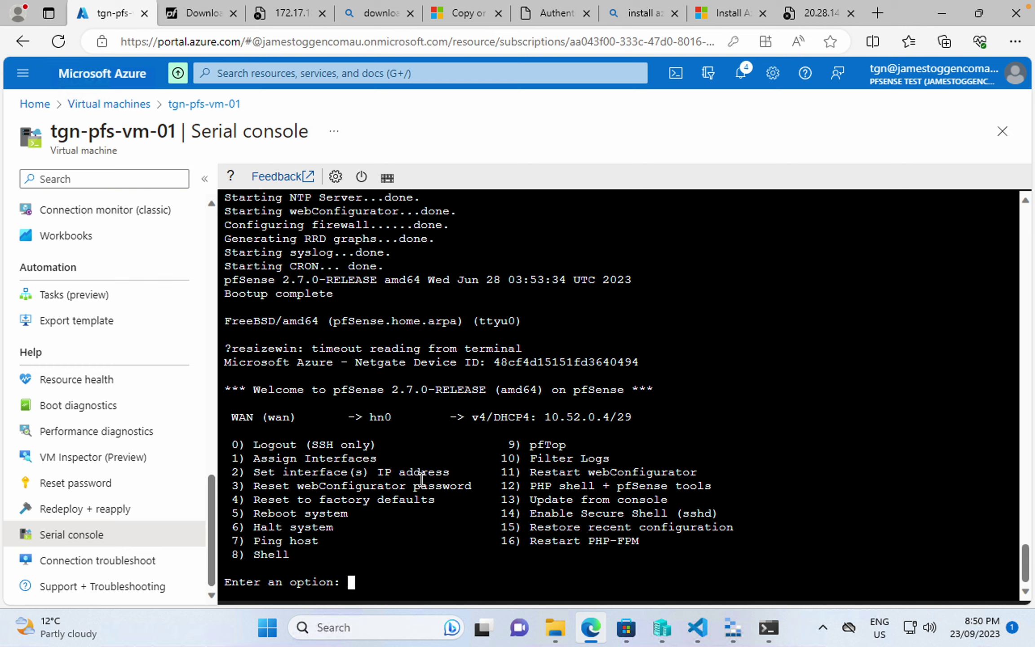
{"action": "type", "text": "1"}
{"action": "scroll", "coordinate": [56, 341], "scroll_direction": "up", "scroll_amount": 15}
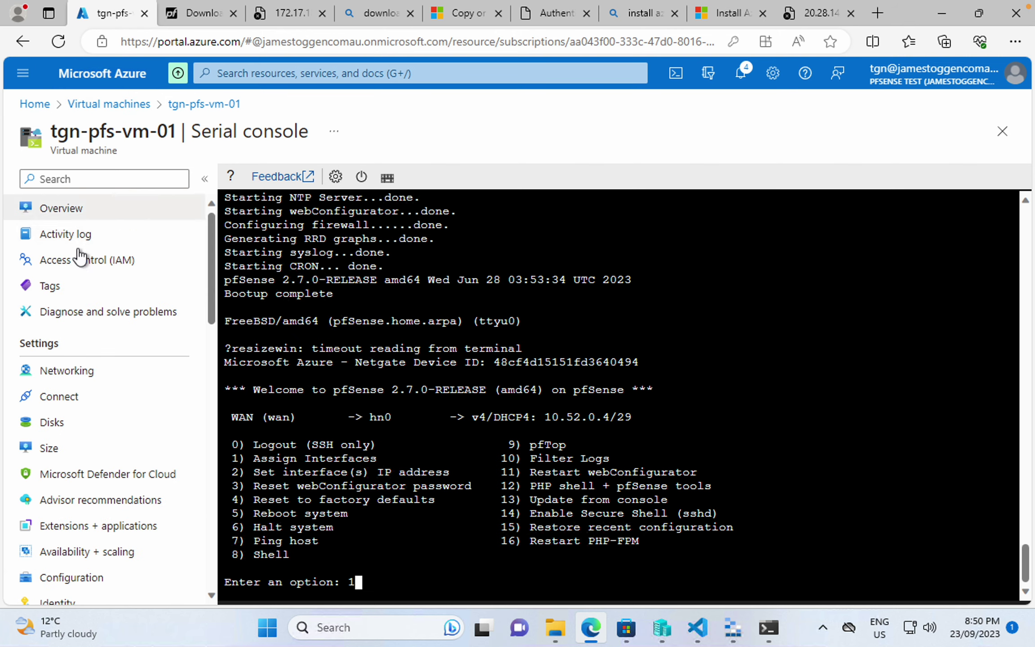
{"action": "left_click", "coordinate": [64, 371]}
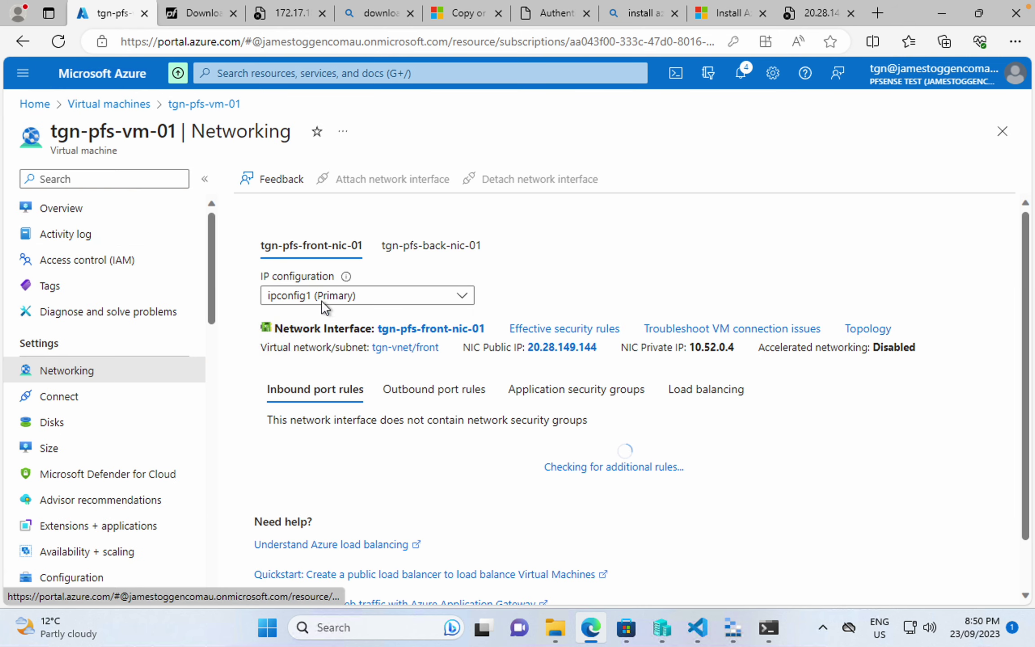
- Inspect the front and back network interfaces, then reopen the serial console
{"action": "left_click", "coordinate": [302, 256]}
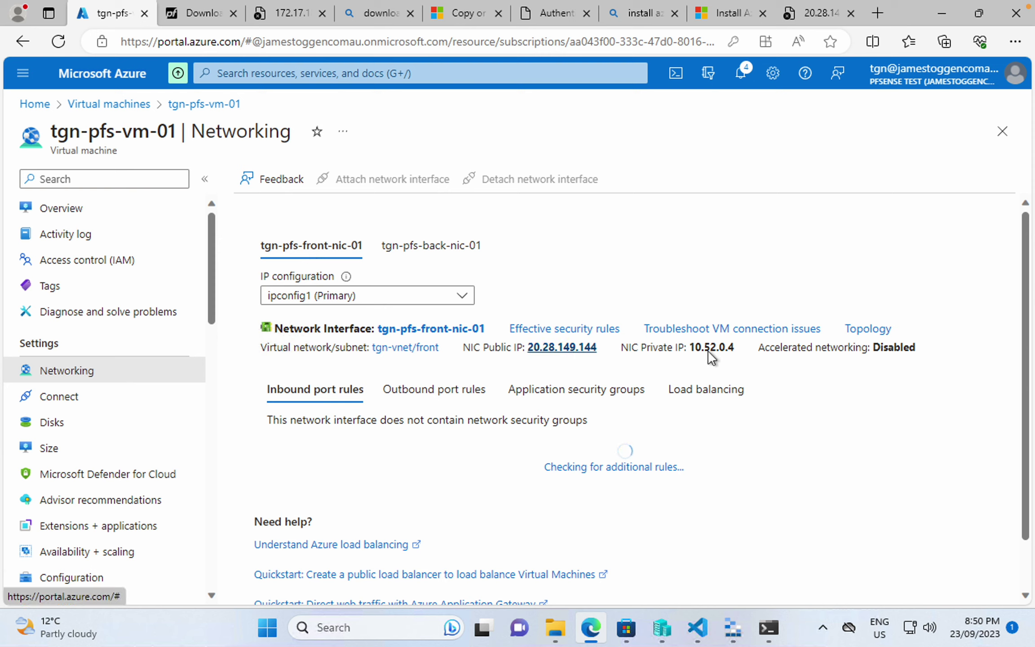
{"action": "left_click", "coordinate": [428, 248]}
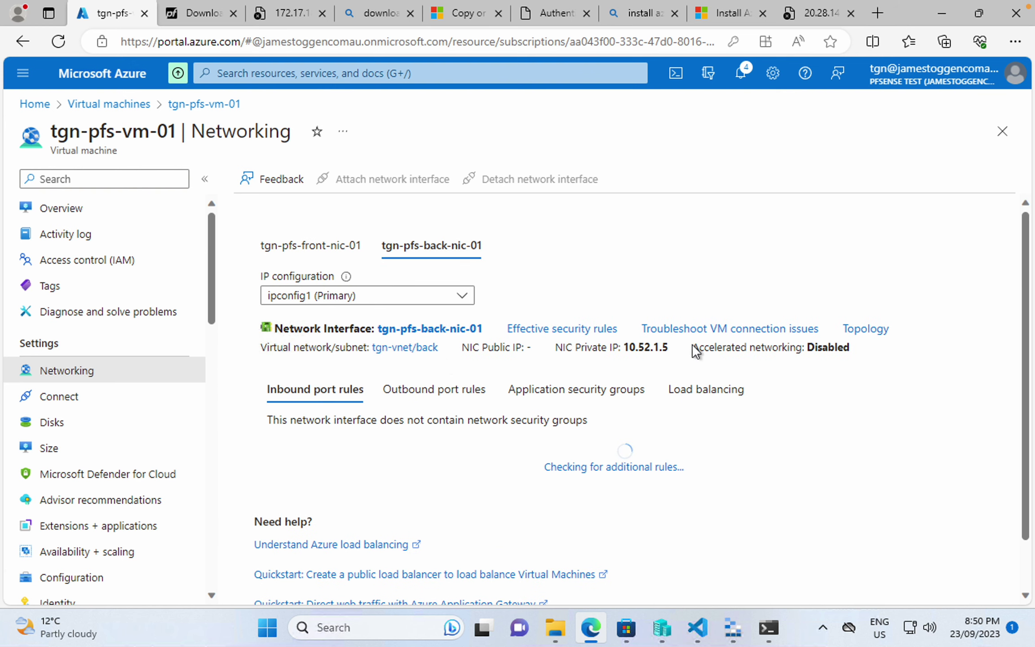
{"action": "scroll", "coordinate": [181, 323], "scroll_direction": "down", "scroll_amount": 15}
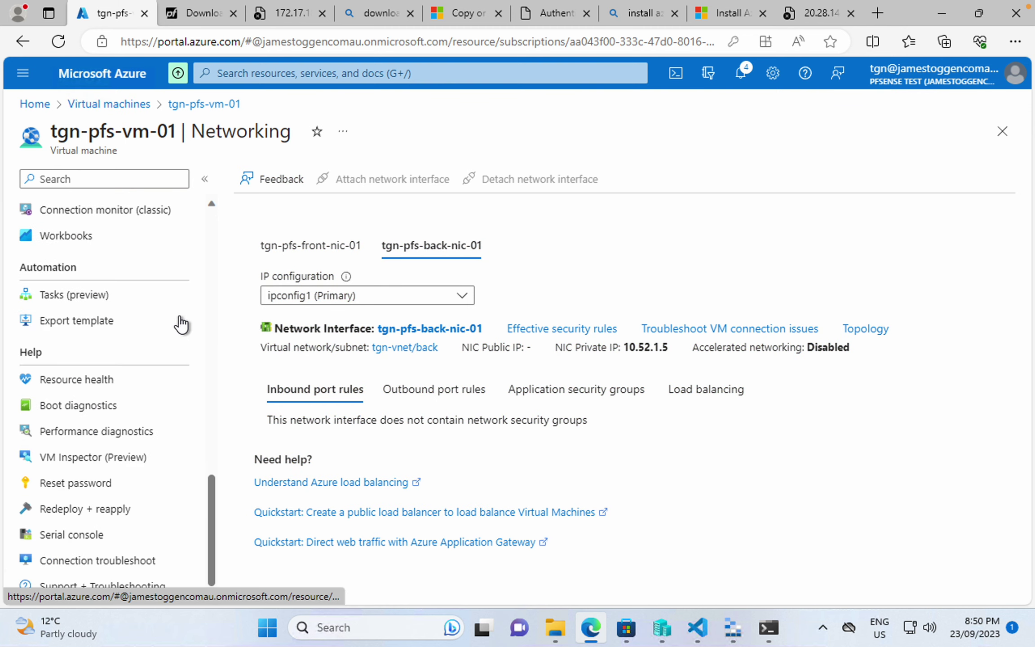
{"action": "left_click", "coordinate": [94, 536]}
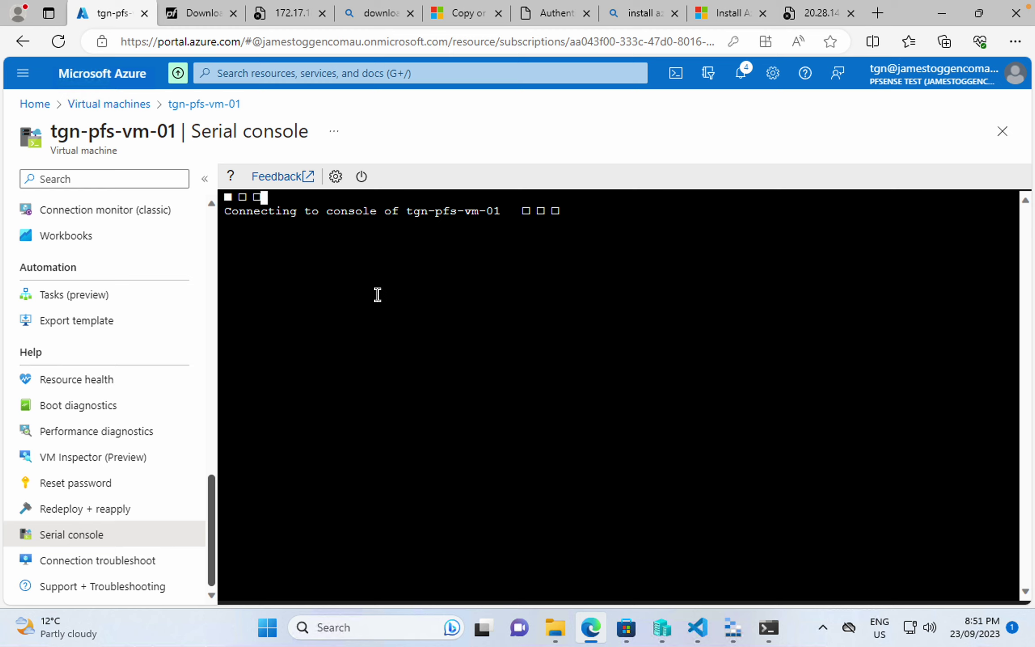
- Check the latest boot screenshot, return to the serial console, and clear the stray prompt characters
{"action": "left_click", "coordinate": [73, 406]}
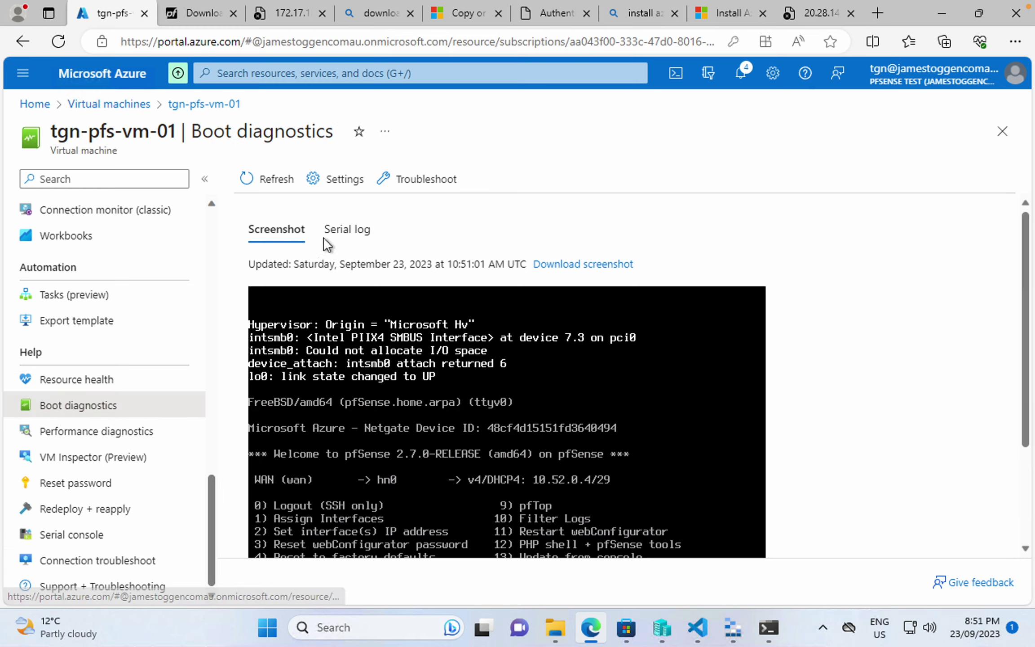
{"action": "left_click", "coordinate": [276, 179]}
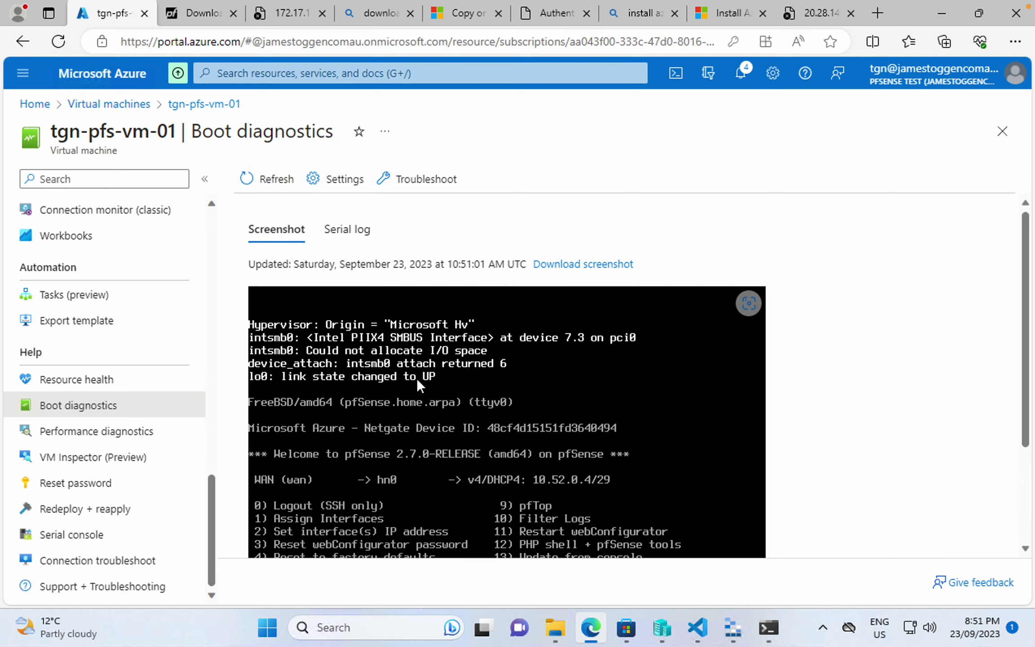
{"action": "scroll", "coordinate": [416, 378], "scroll_direction": "down", "scroll_amount": 3}
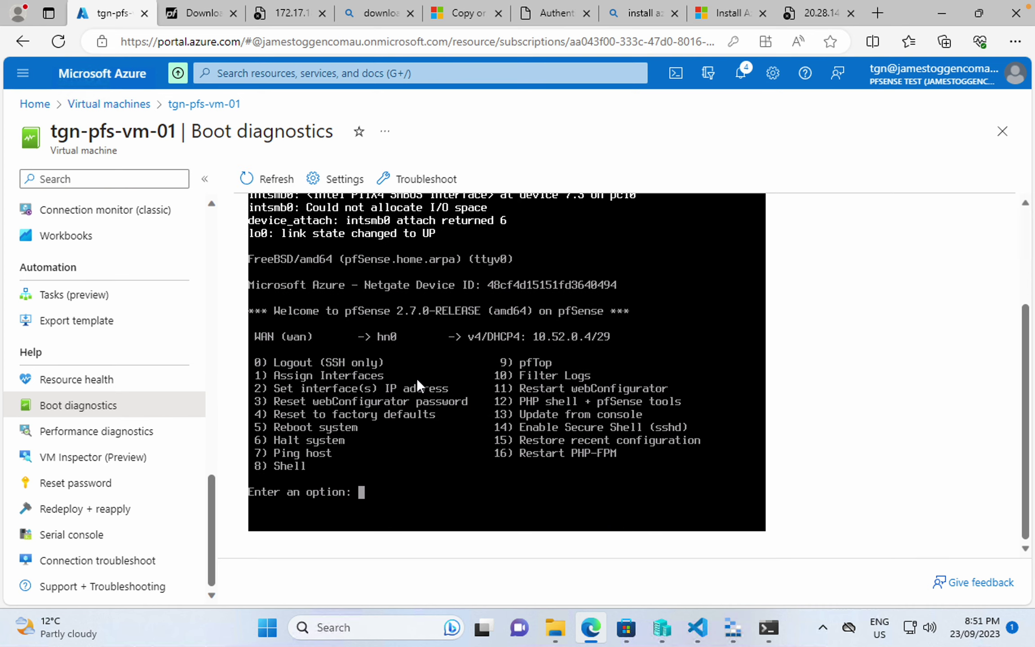
{"action": "left_click", "coordinate": [65, 536]}
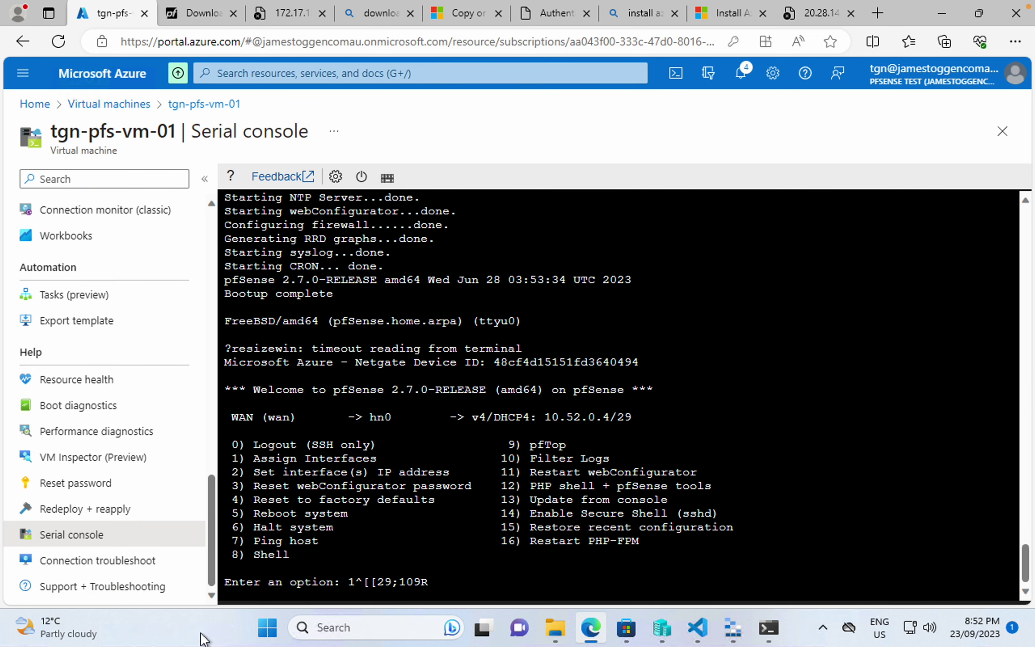
{"action": "key", "text": "BackSpace"}
{"action": "key", "text": "BackSpace"}
{"action": "key", "text": "BackSpace"}
{"action": "key", "text": "BackSpace"}
{"action": "key", "text": "BackSpace"}
{"action": "key", "text": "BackSpace"}
{"action": "key", "text": "BackSpace"}
{"action": "key", "text": "BackSpace"}
{"action": "key", "text": "BackSpace"}
{"action": "key", "text": "BackSpace"}
{"action": "key", "text": "BackSpace"}
- In the pfSense console's option 1, skip VLANs, assign hn0 as WAN and hn1 as LAN, and confirm
{"action": "mouse_move", "coordinate": [198, 646]}
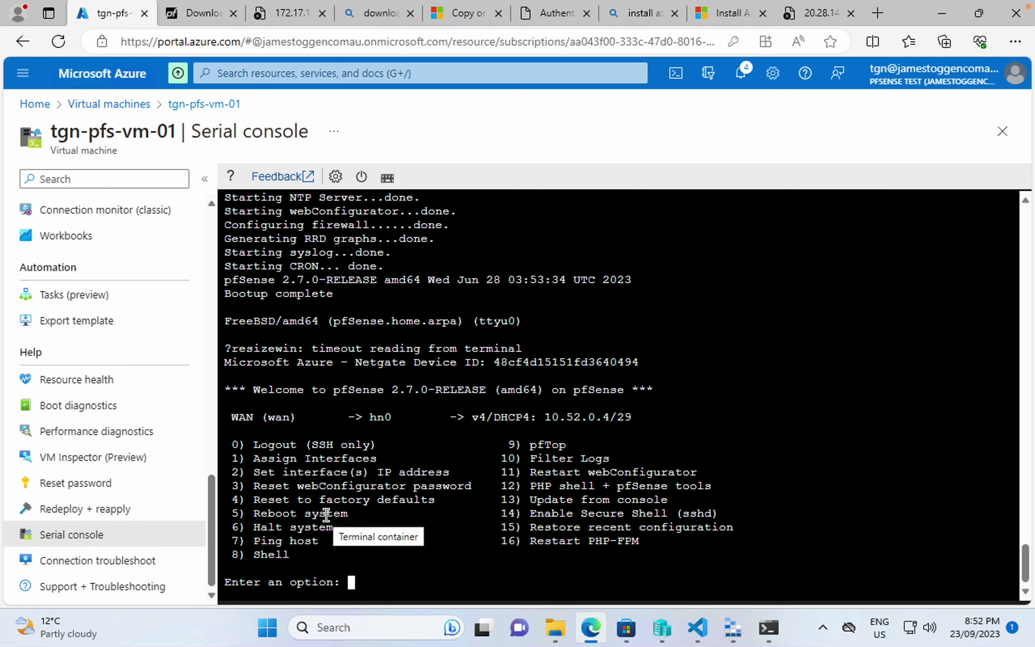
{"action": "type", "text": "1"}
{"action": "key", "text": "Return"}
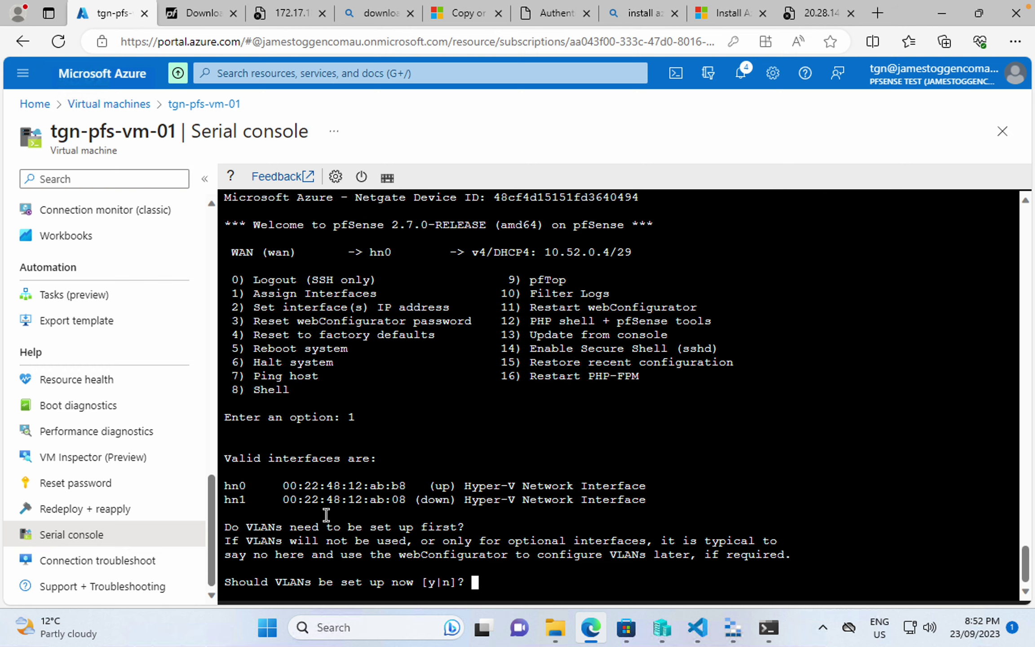
{"action": "type", "text": "n"}
{"action": "key", "text": "Return"}
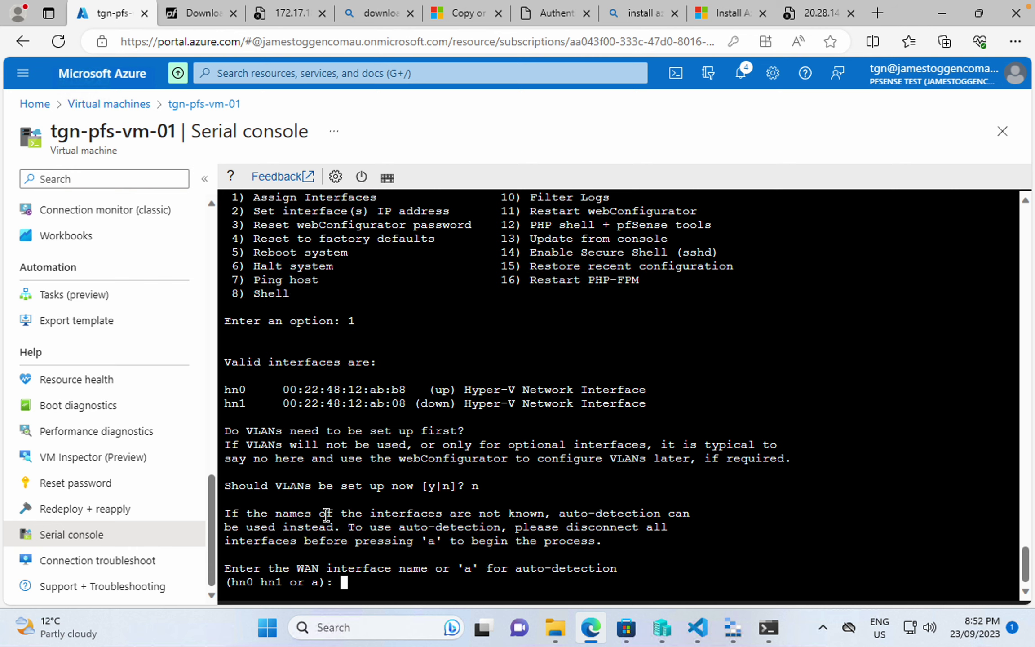
{"action": "type", "text": "hn0"}
{"action": "key", "text": "Return"}
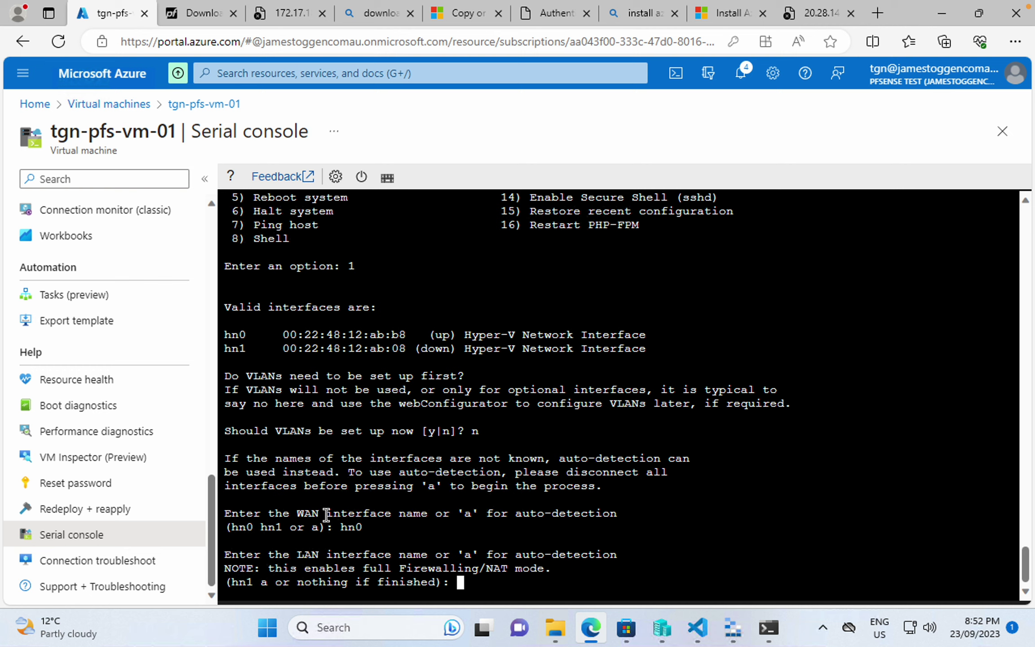
{"action": "type", "text": "hn1"}
{"action": "key", "text": "Return"}
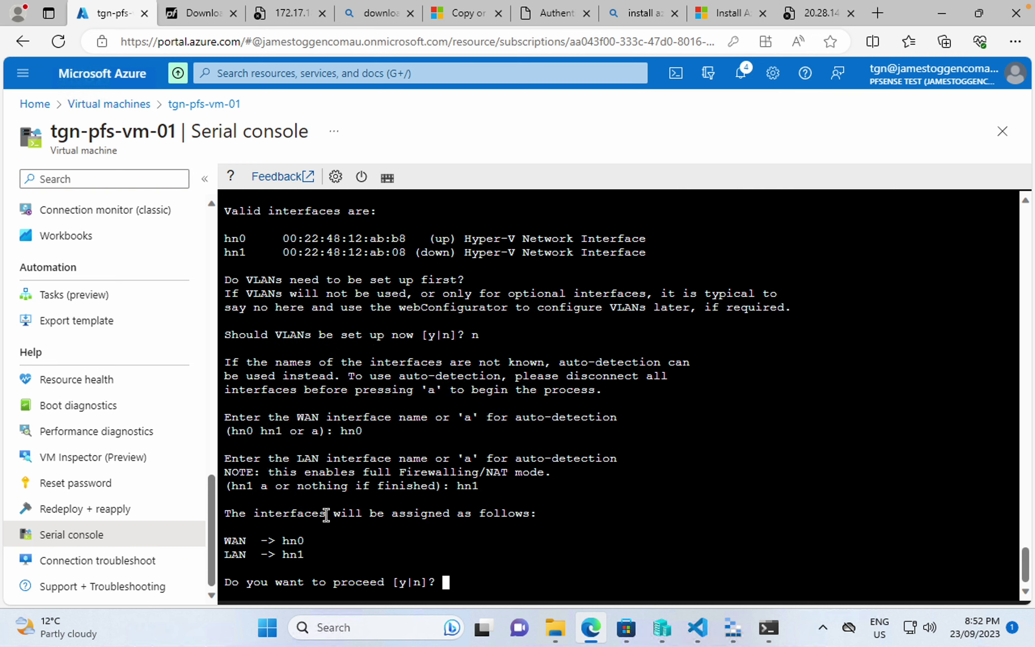
{"action": "type", "text": "y"}
{"action": "key", "text": "Return"}
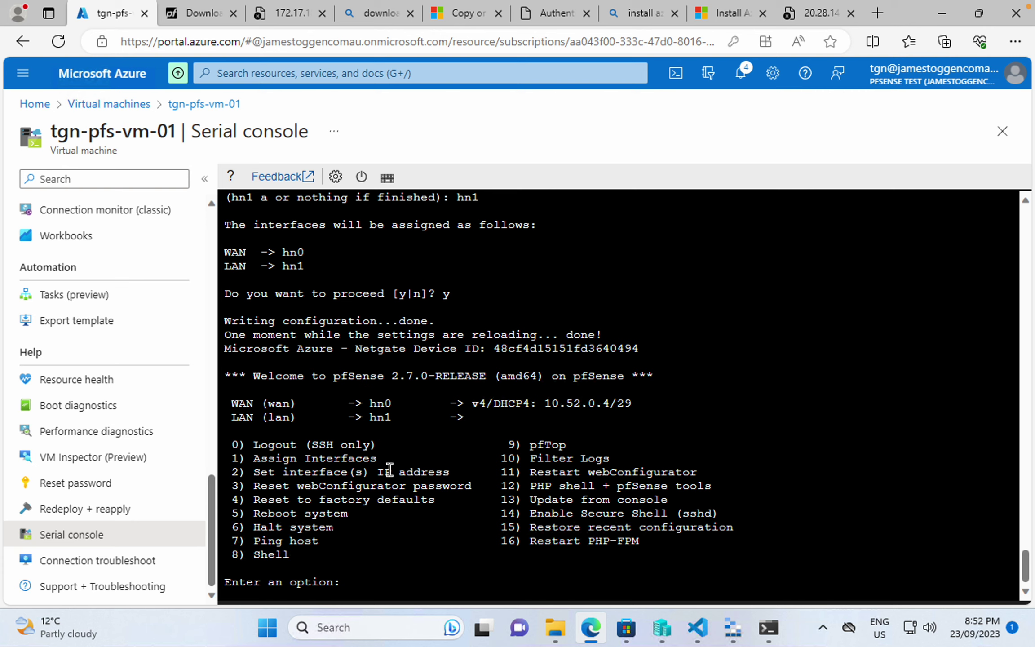
- Set LAN (interface 2) to DHCP and DHCP6, revert the webConfigurator to HTTP, and select the 10.52.1.5 address
{"action": "type", "text": "2"}
{"action": "key", "text": "Return"}
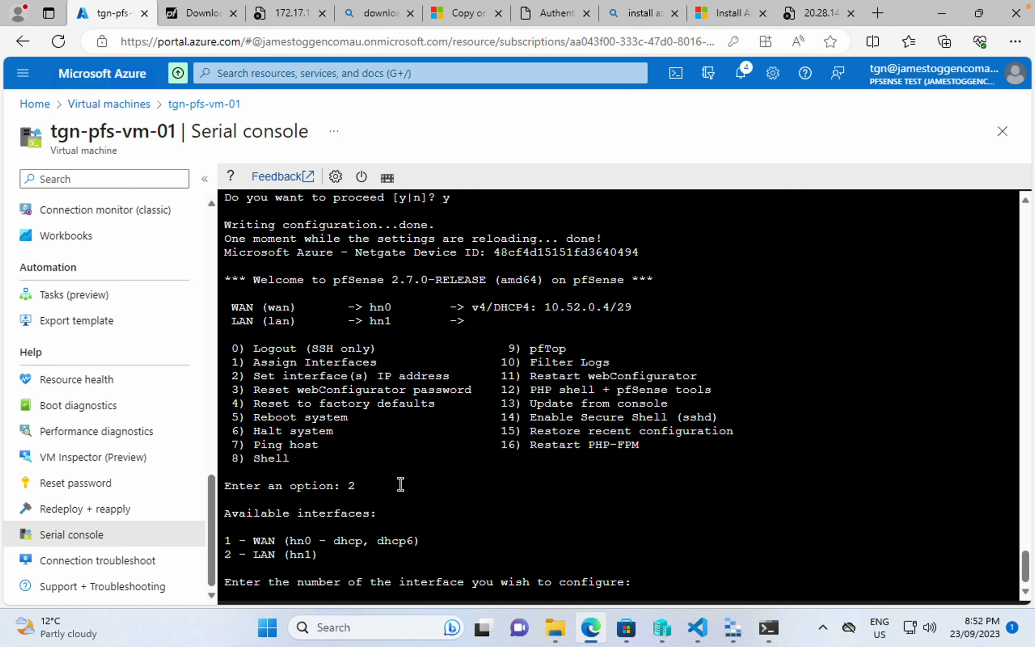
{"action": "type", "text": "2"}
{"action": "key", "text": "Return"}
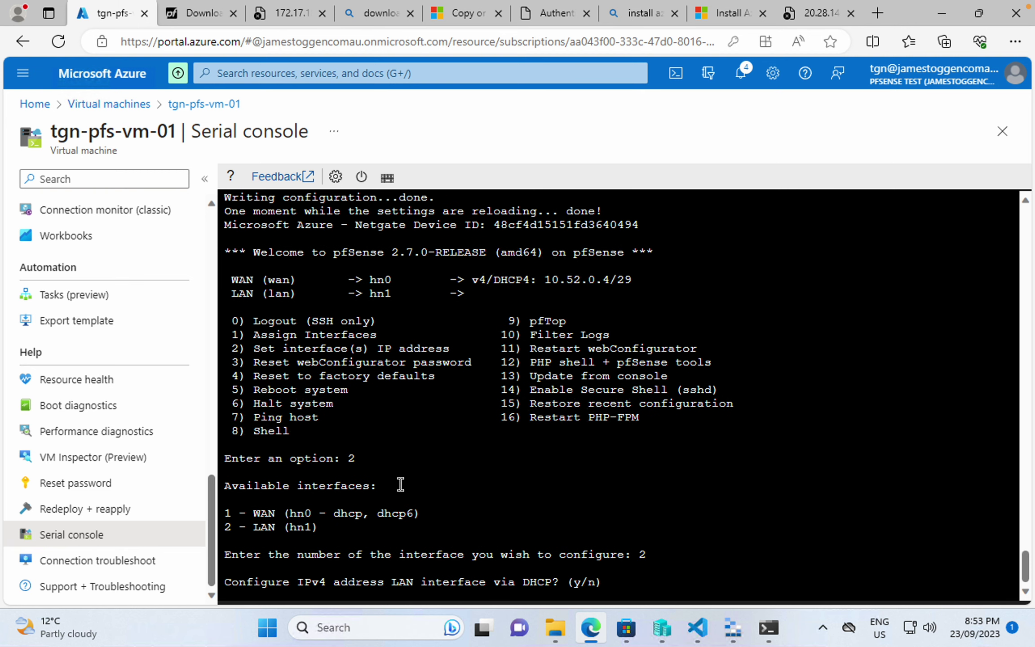
{"action": "type", "text": "y"}
{"action": "key", "text": "Return"}
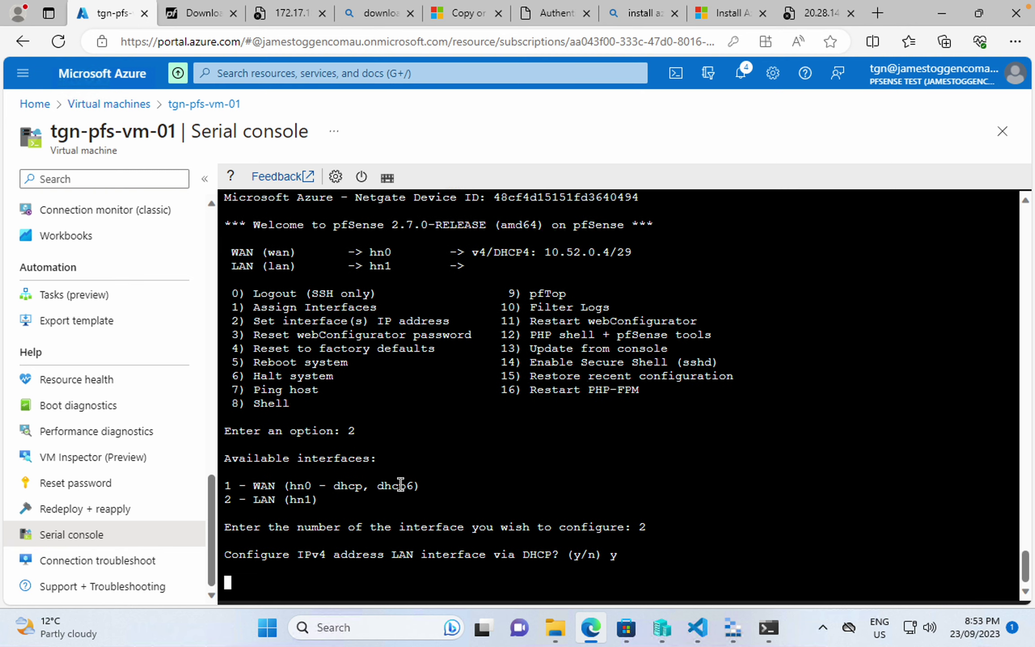
{"action": "type", "text": "y"}
{"action": "key", "text": "Return"}
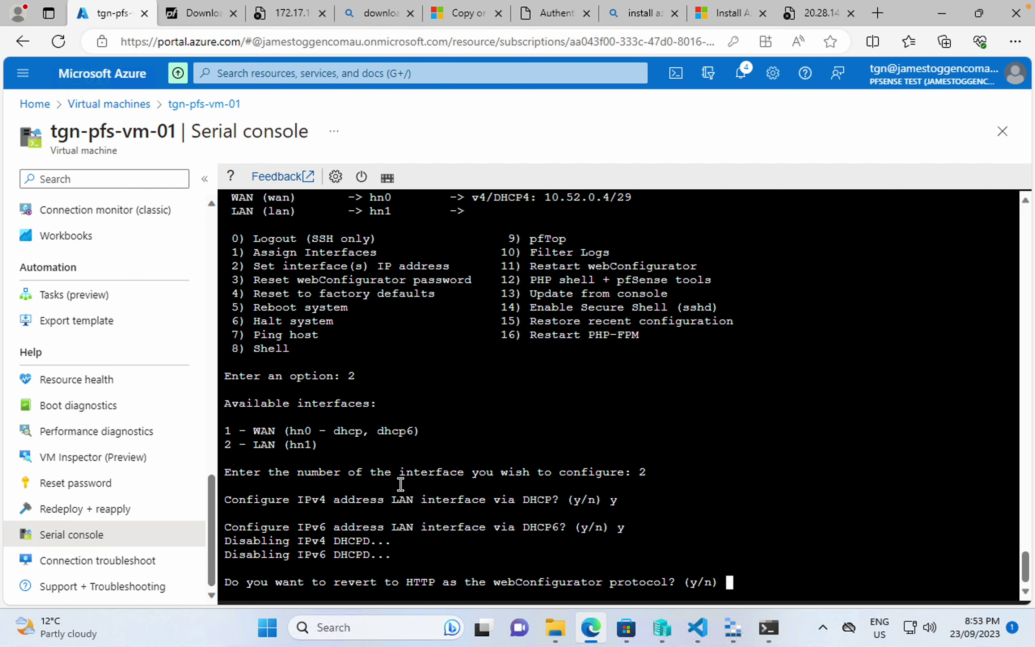
{"action": "type", "text": "y"}
{"action": "key", "text": "Return"}
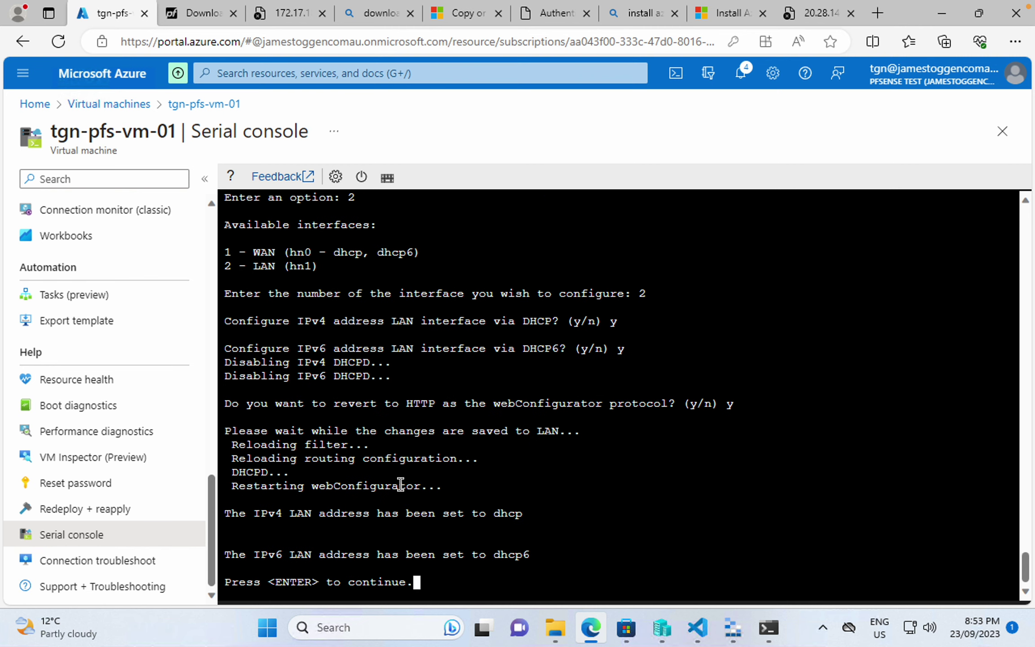
{"action": "key", "text": "Return"}
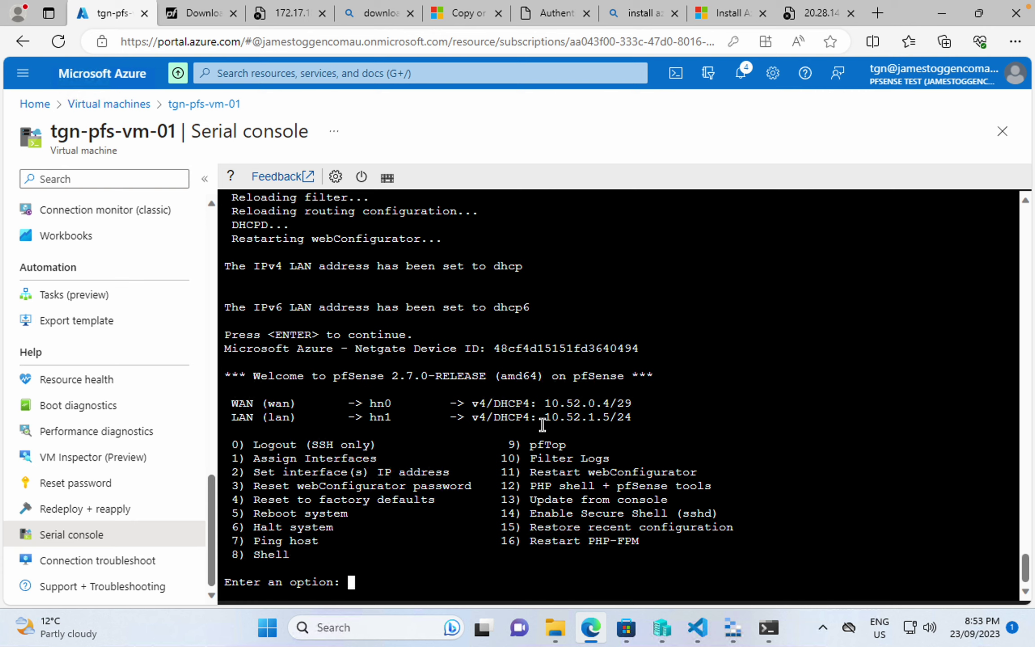
{"action": "left_click_drag", "start_coordinate": [546, 418], "coordinate": [609, 418]}
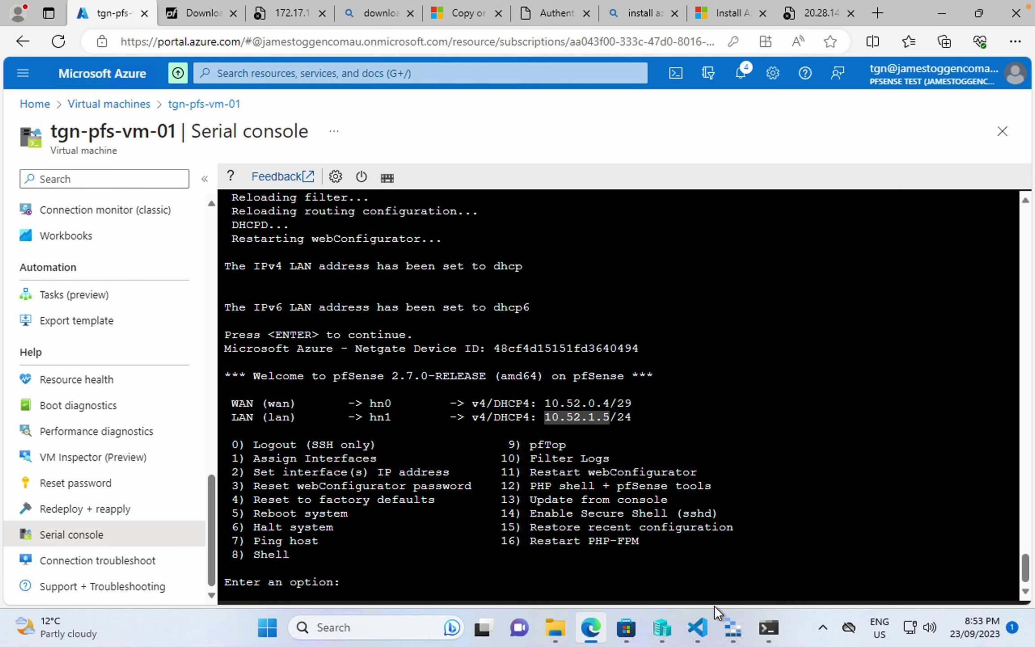
- List the test VM's network addresses with ip add in Windows Terminal
{"action": "left_click", "coordinate": [768, 628]}
{"action": "left_click", "coordinate": [579, 398]}
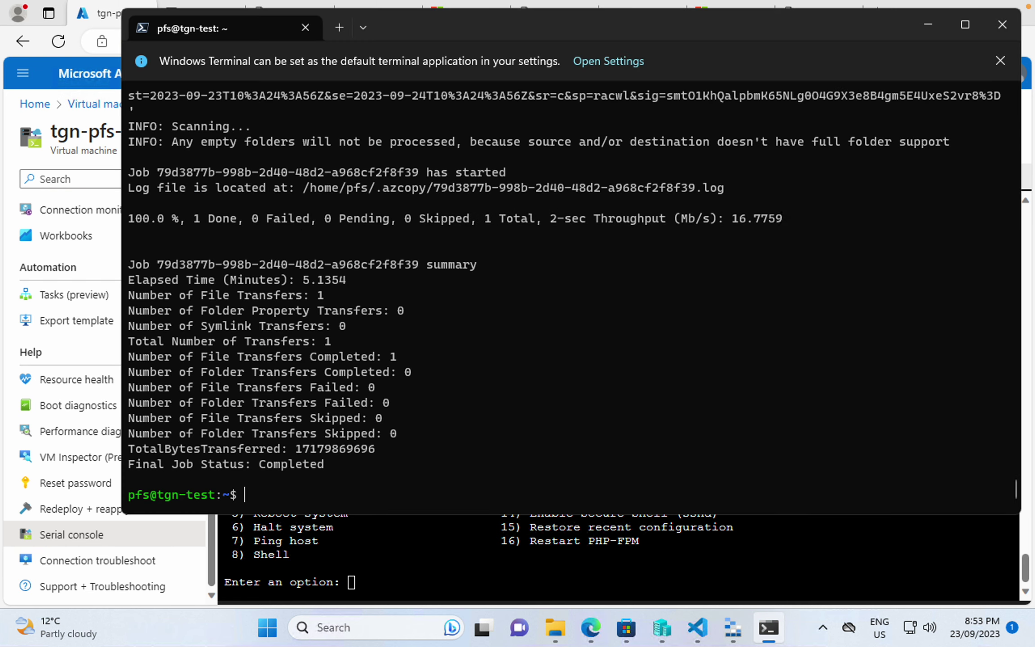
{"action": "type", "text": "ip add"}
{"action": "key", "text": "Return"}
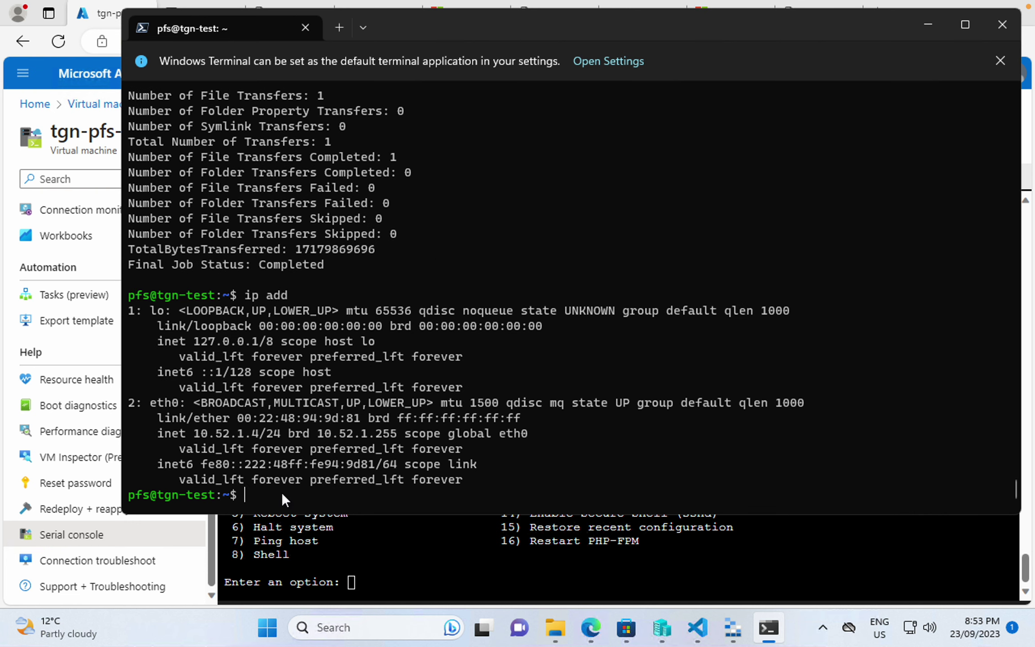
- Run curl 10.52.1.5 and review the returned pfSense sign-in page HTML
{"action": "type", "text": "curl 10.52.1.5"}
{"action": "key", "text": "Return"}
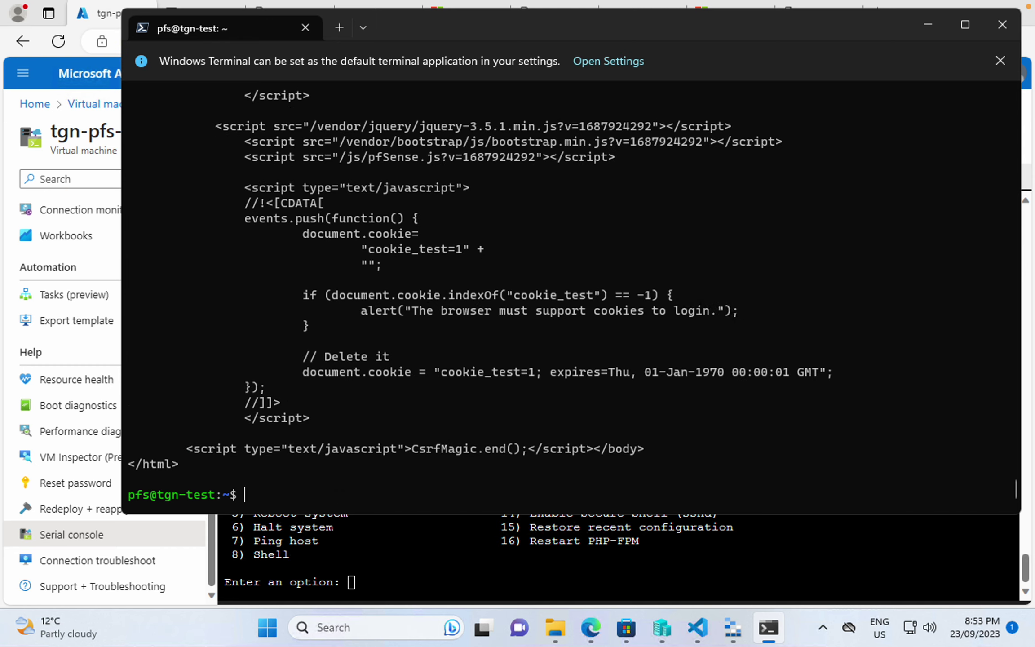
{"action": "scroll", "coordinate": [294, 258], "scroll_direction": "up", "scroll_amount": 15}
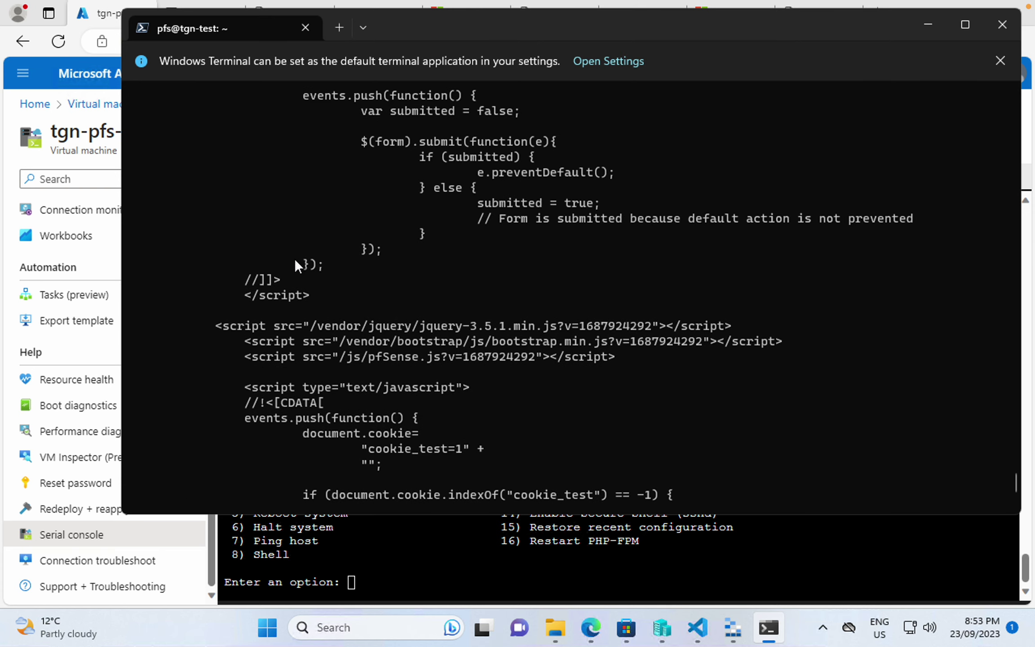
{"action": "scroll", "coordinate": [295, 265], "scroll_direction": "up", "scroll_amount": 3}
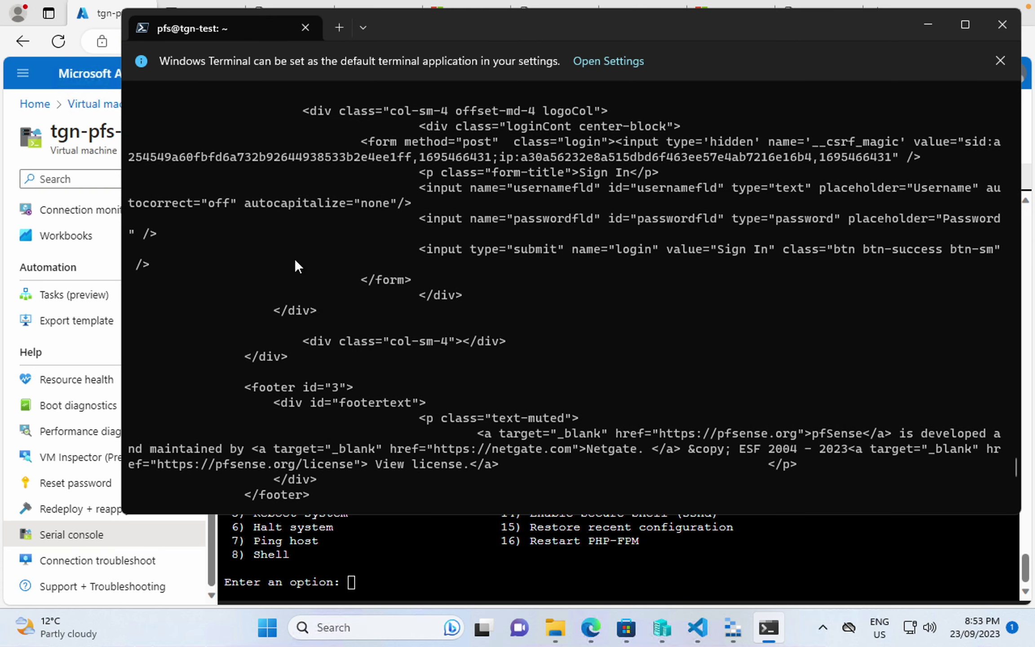
{"action": "scroll", "coordinate": [295, 258], "scroll_direction": "down", "scroll_amount": 15}
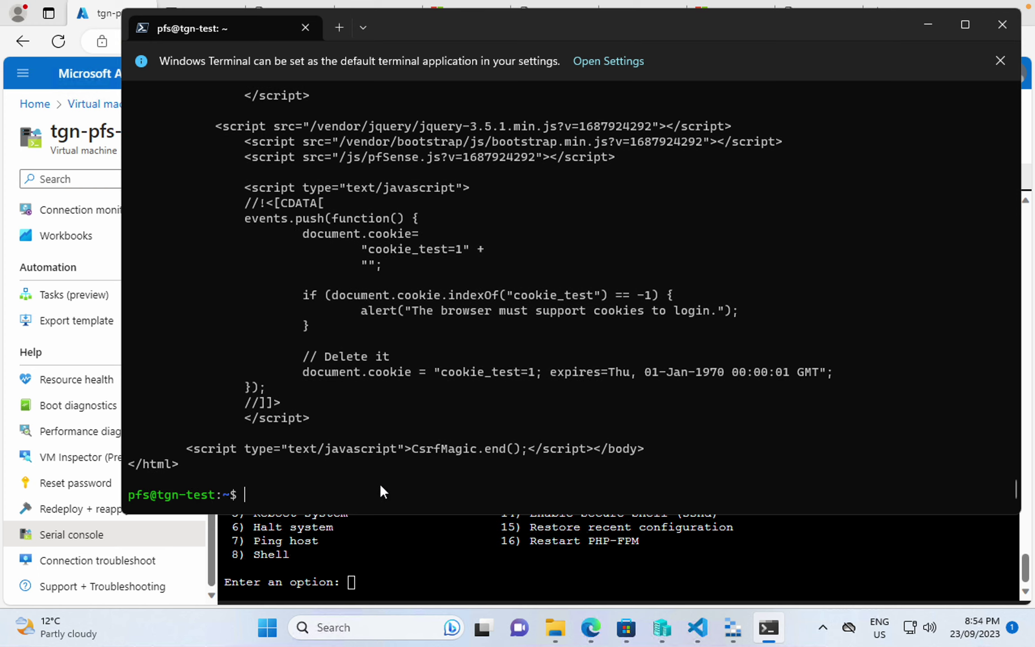
- Exit the current SSH session to the test VM
{"action": "type", "text": "eixt"}
{"action": "key", "text": "Return"}
{"action": "type", "text": "exit"}
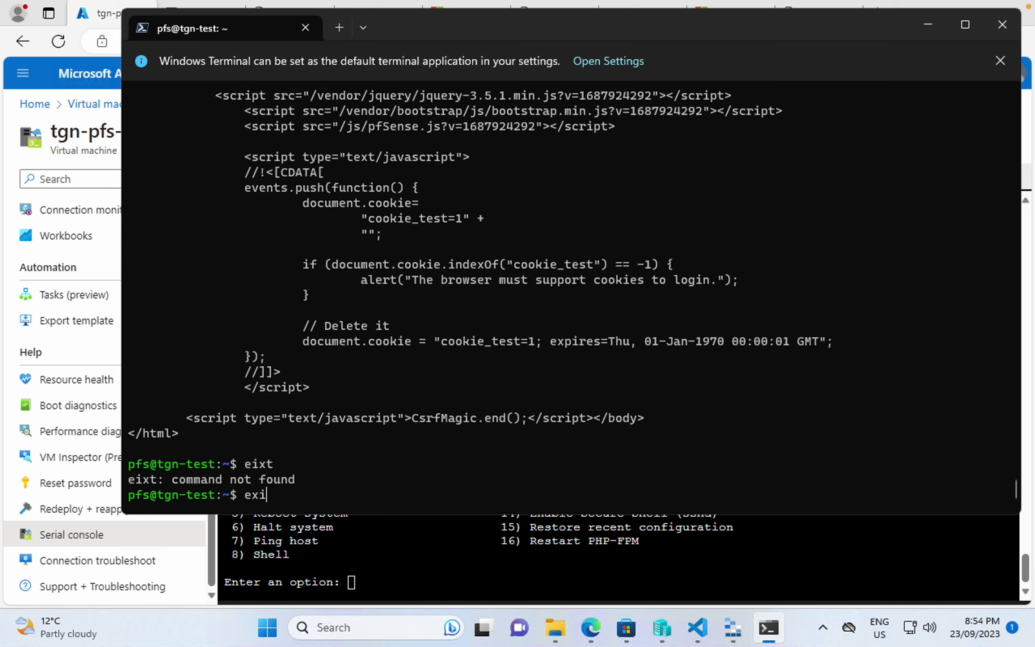
{"action": "key", "text": "Return"}
{"action": "key", "text": "Up"}
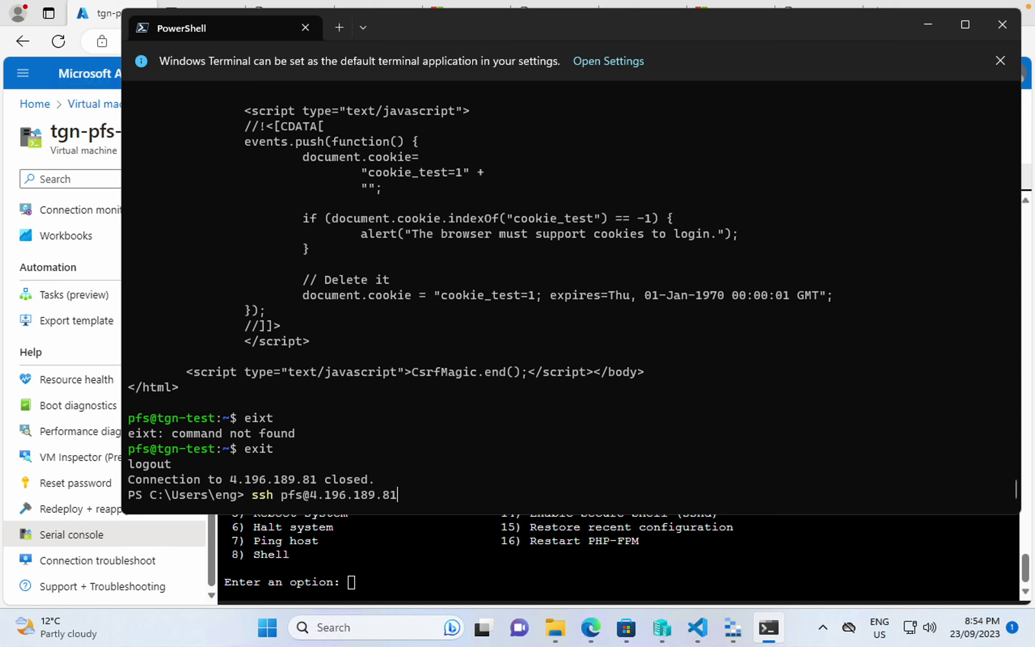
{"action": "type", "text": "-L 80:10."}
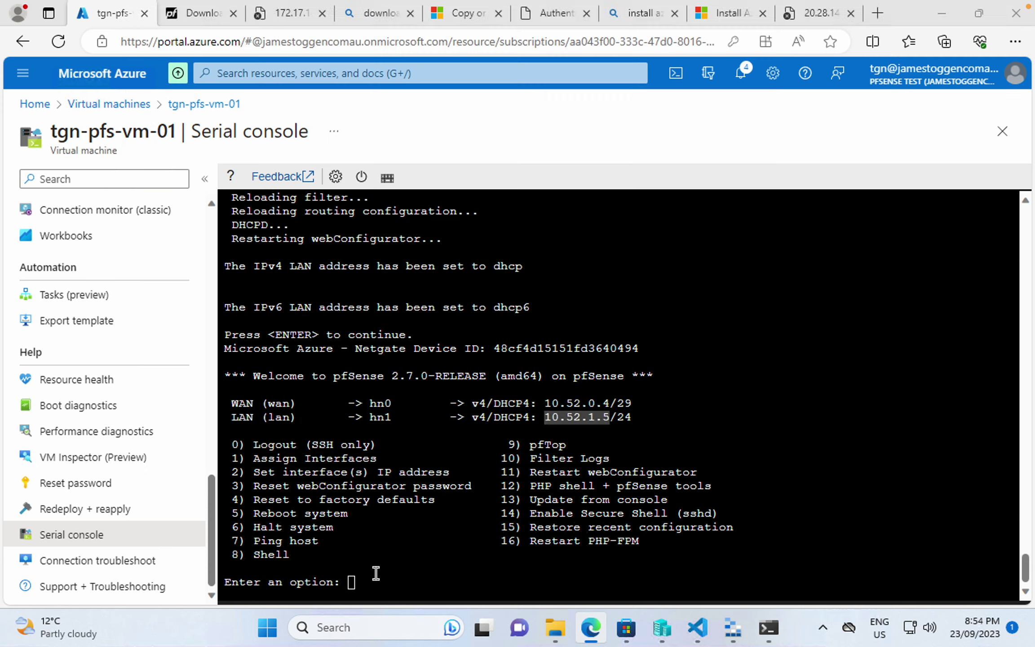
{"action": "left_click", "coordinate": [374, 573]}
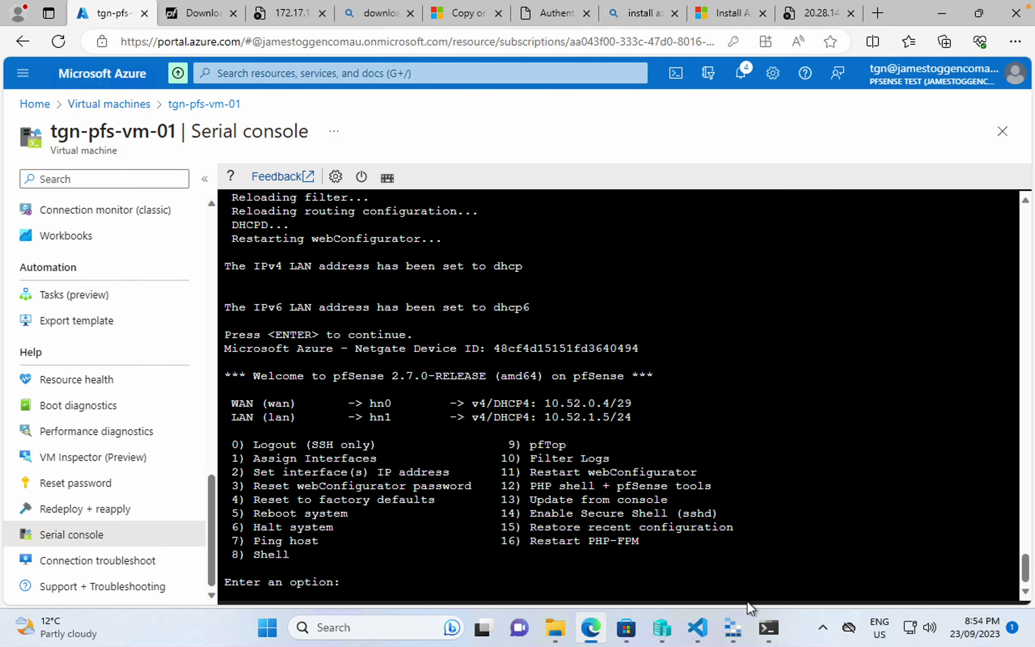
{"action": "left_click", "coordinate": [769, 627]}
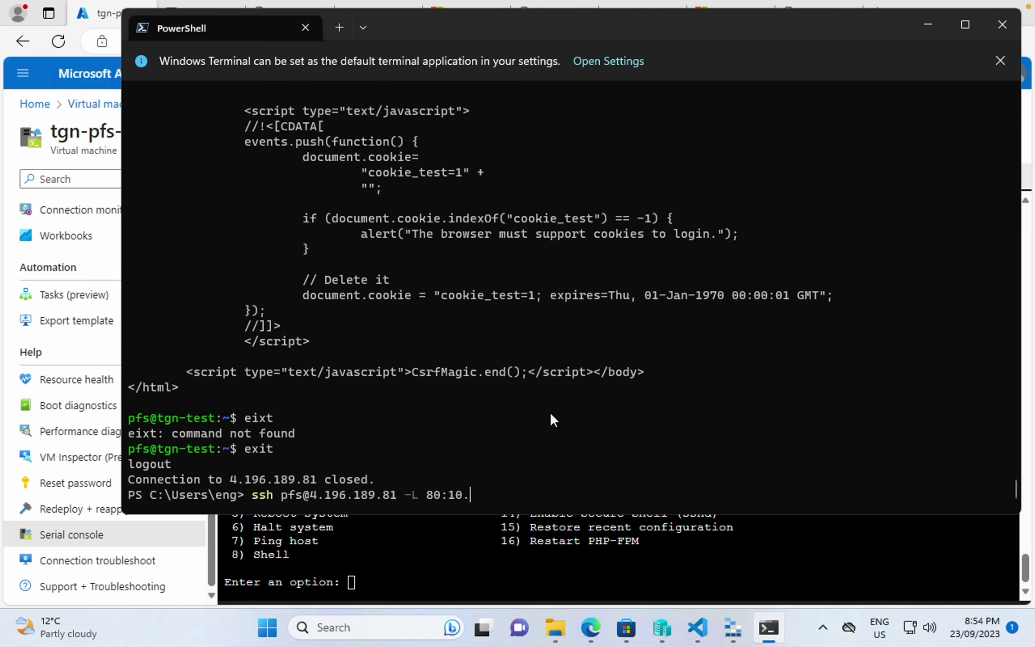
{"action": "type", "text": "52.1.5:80"}
{"action": "key", "text": "Left"}
{"action": "key", "text": "Left"}
{"action": "key", "text": "Left"}
{"action": "key", "text": "Left"}
{"action": "key", "text": "Left"}
{"action": "key", "text": "Left"}
{"action": "key", "text": "Left"}
{"action": "key", "text": "Left"}
{"action": "key", "text": "Left"}
{"action": "key", "text": "Left"}
{"action": "key", "text": "Left"}
{"action": "key", "text": "Left"}
{"action": "key", "text": "Left"}
{"action": "type", "text": "80"}
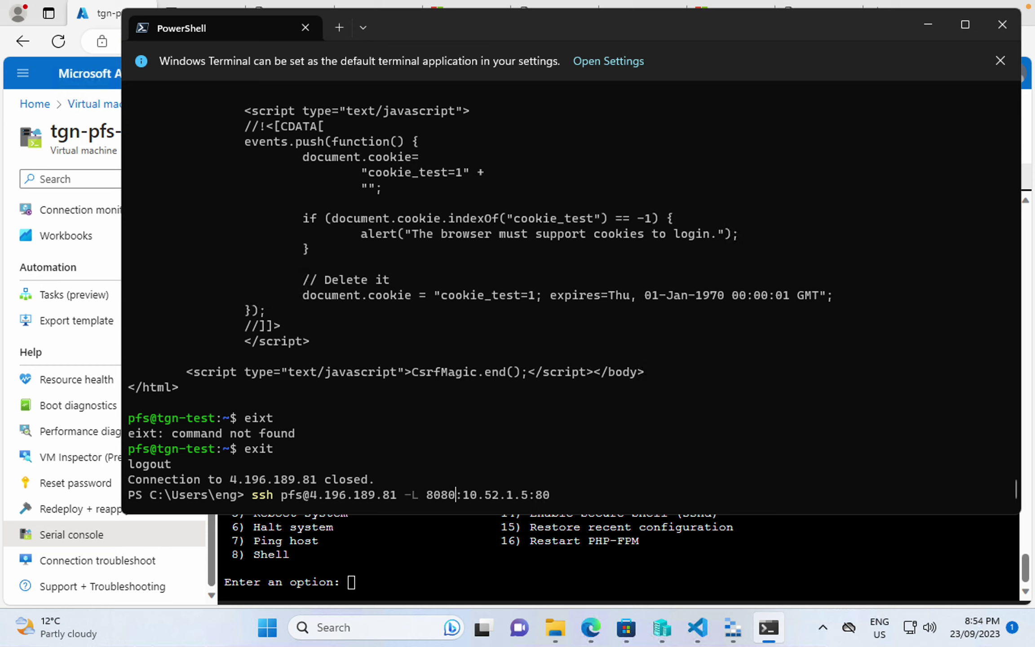
{"action": "key", "text": "Right"}
{"action": "key", "text": "Right"}
{"action": "key", "text": "Right"}
{"action": "key", "text": "Right"}
{"action": "key", "text": "Right"}
{"action": "key", "text": "Right"}
{"action": "key", "text": "Return"}
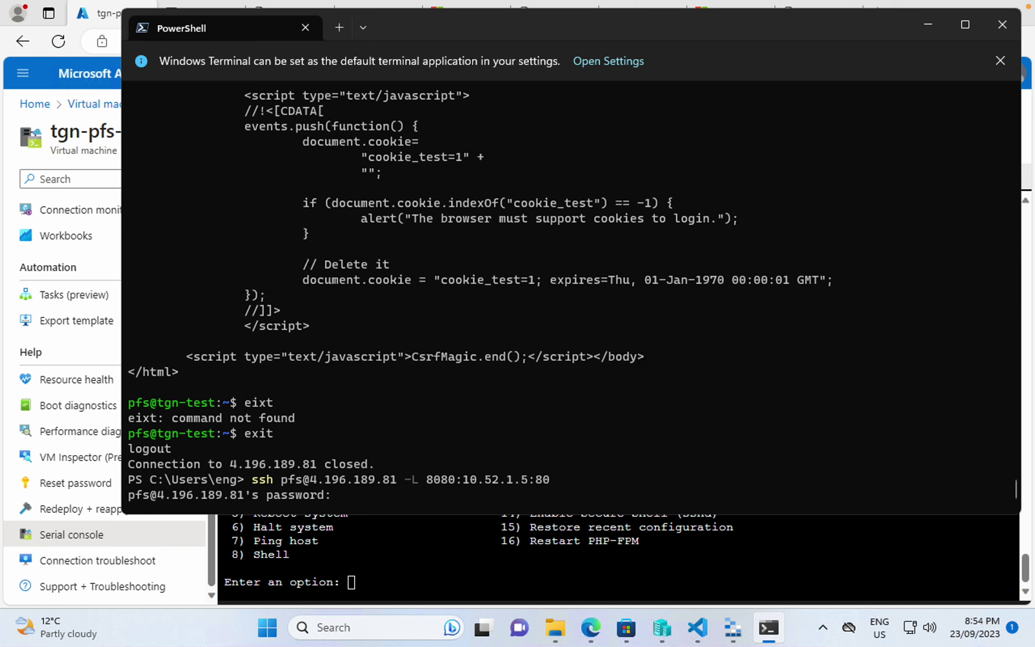
- Log in to the tunnel with the password copied from password.txt in VS Code
{"action": "left_click", "coordinate": [697, 627]}
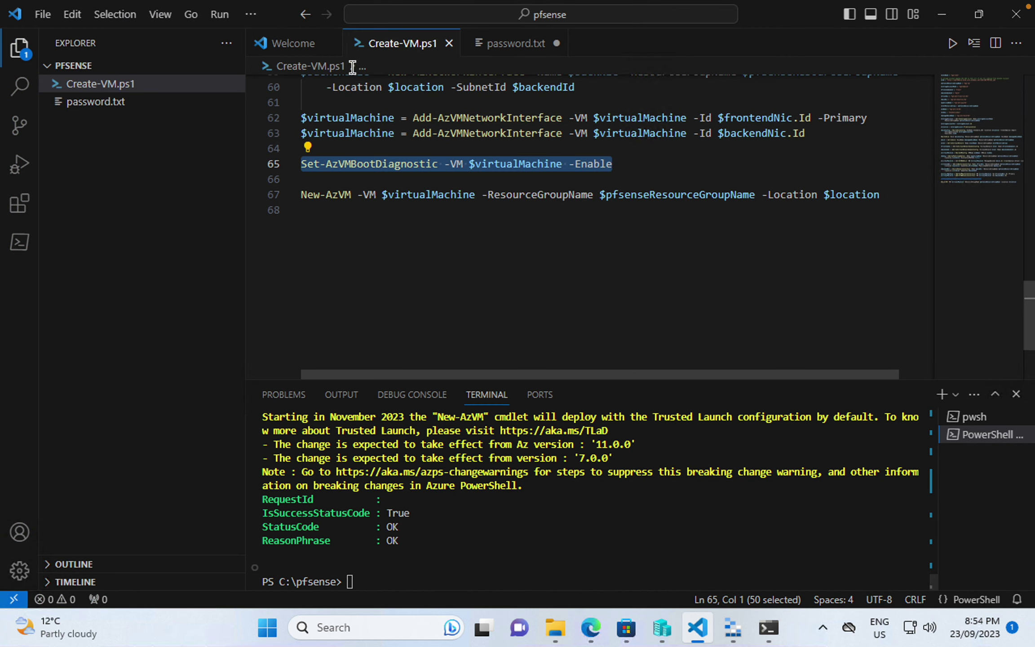
{"action": "left_click", "coordinate": [512, 43]}
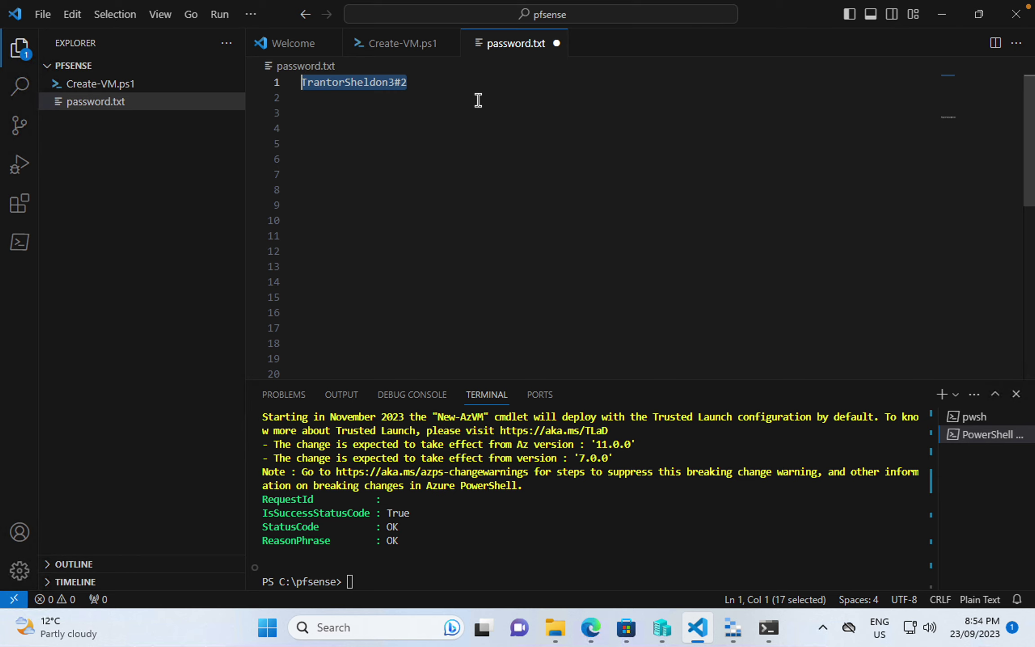
{"action": "left_click", "coordinate": [471, 83]}
{"action": "key", "text": "ctrl+a"}
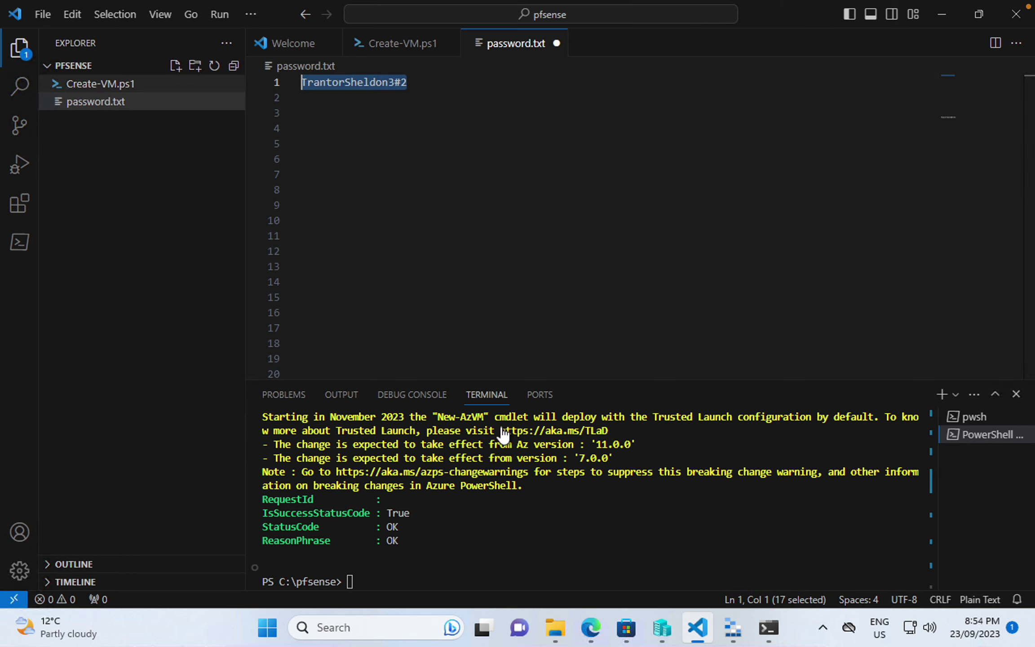
{"action": "left_click", "coordinate": [768, 627]}
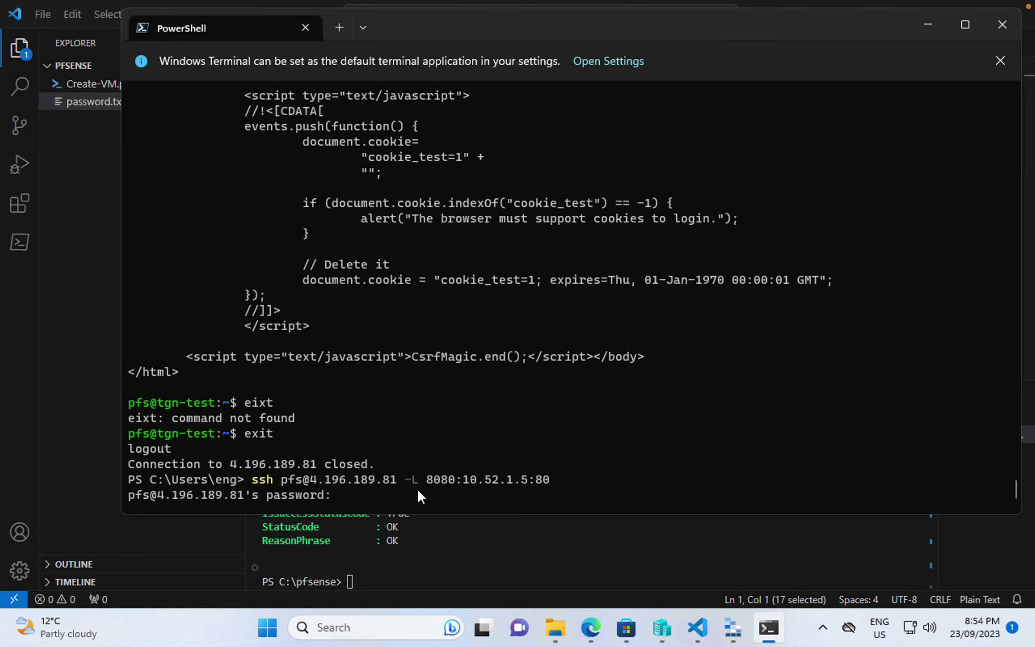
{"action": "key", "text": "ctrl+v"}
{"action": "key", "text": "Return"}
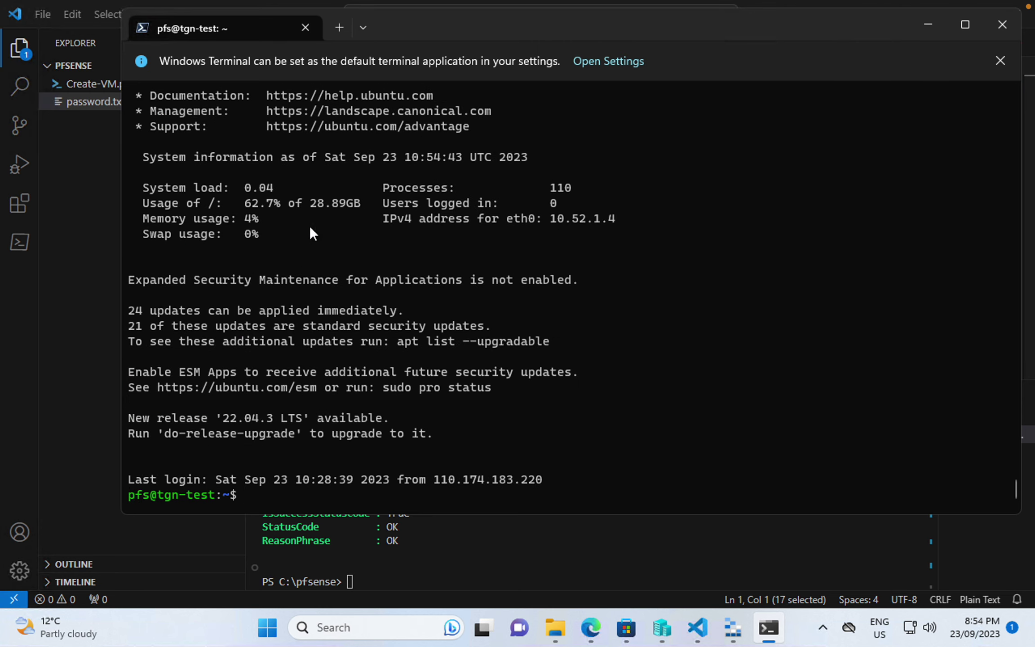
{"action": "scroll", "coordinate": [300, 218], "scroll_direction": "up", "scroll_amount": 2}
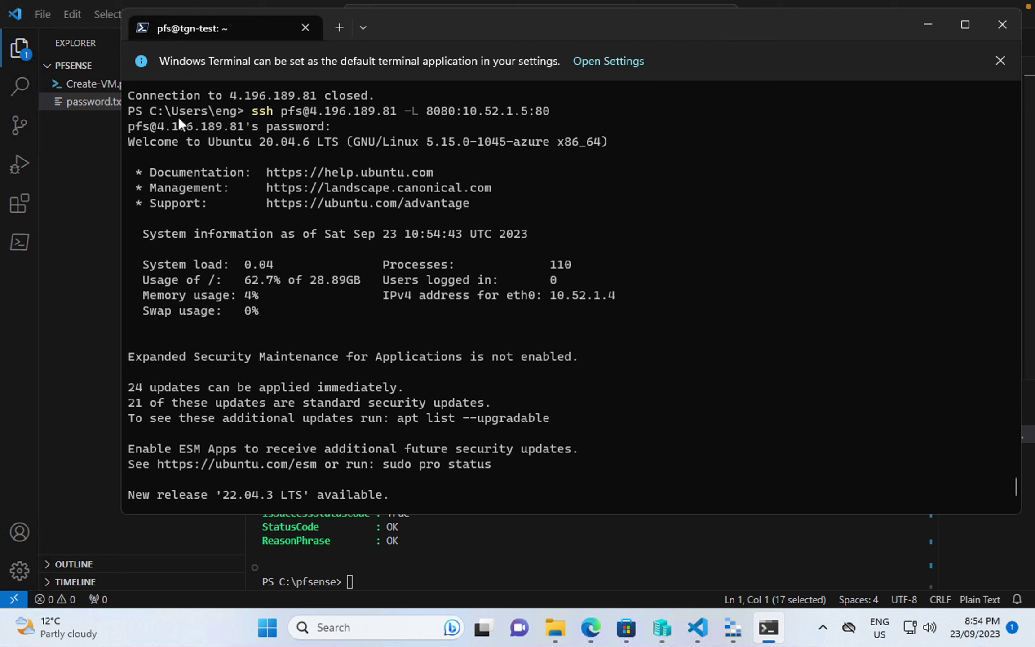
{"action": "scroll", "coordinate": [218, 260], "scroll_direction": "down", "scroll_amount": 2}
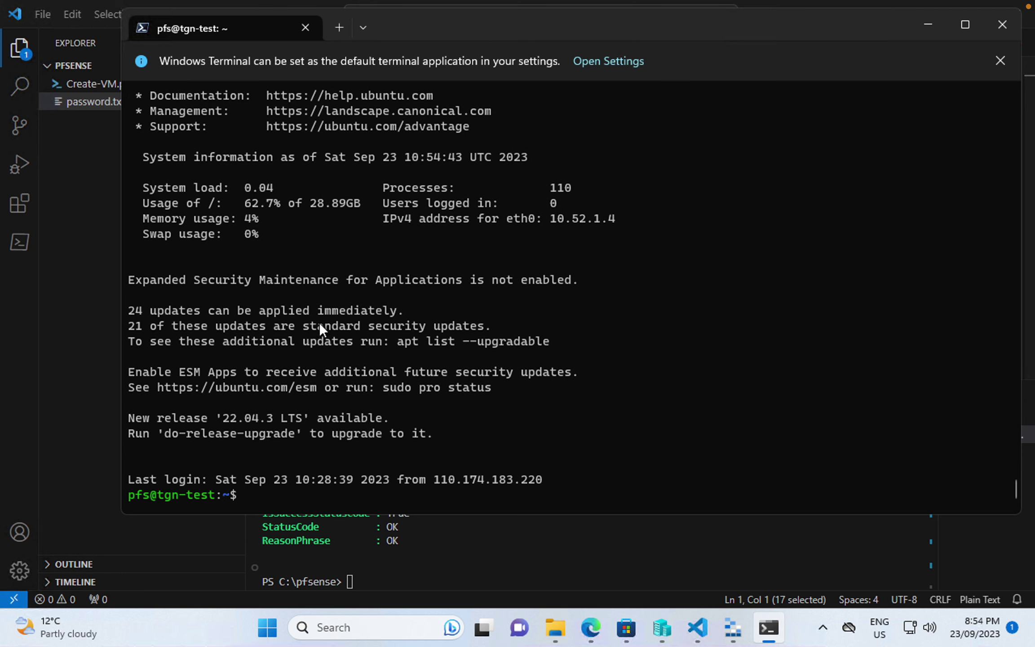
{"action": "left_click", "coordinate": [591, 627]}
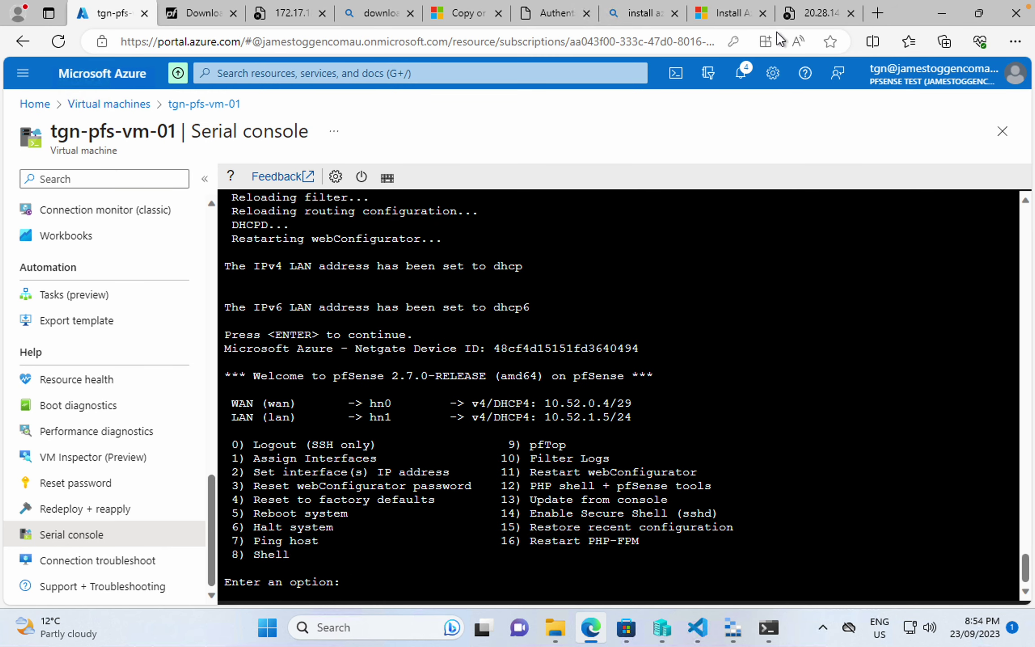
{"action": "left_click", "coordinate": [812, 17]}
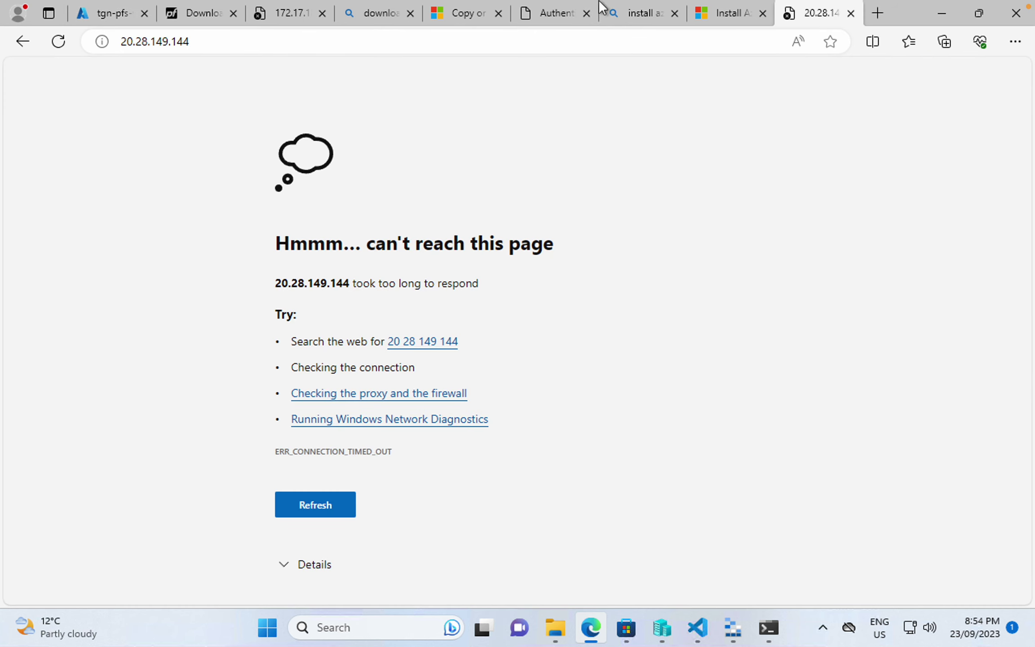
{"action": "left_click", "coordinate": [877, 13]}
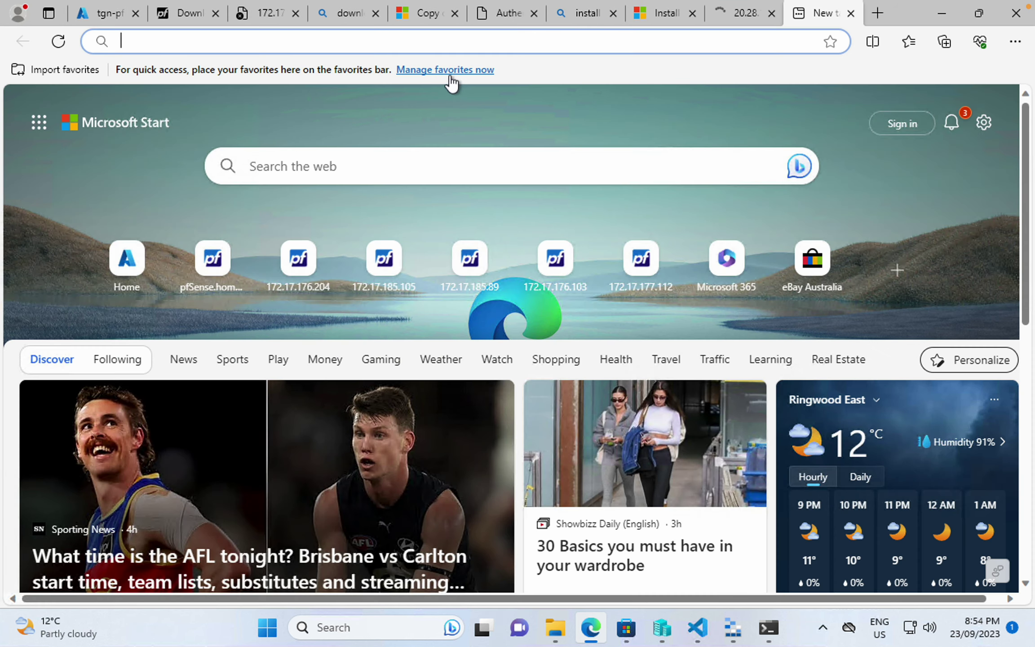
{"action": "left_click", "coordinate": [451, 39]}
{"action": "type", "text": "localhos"}
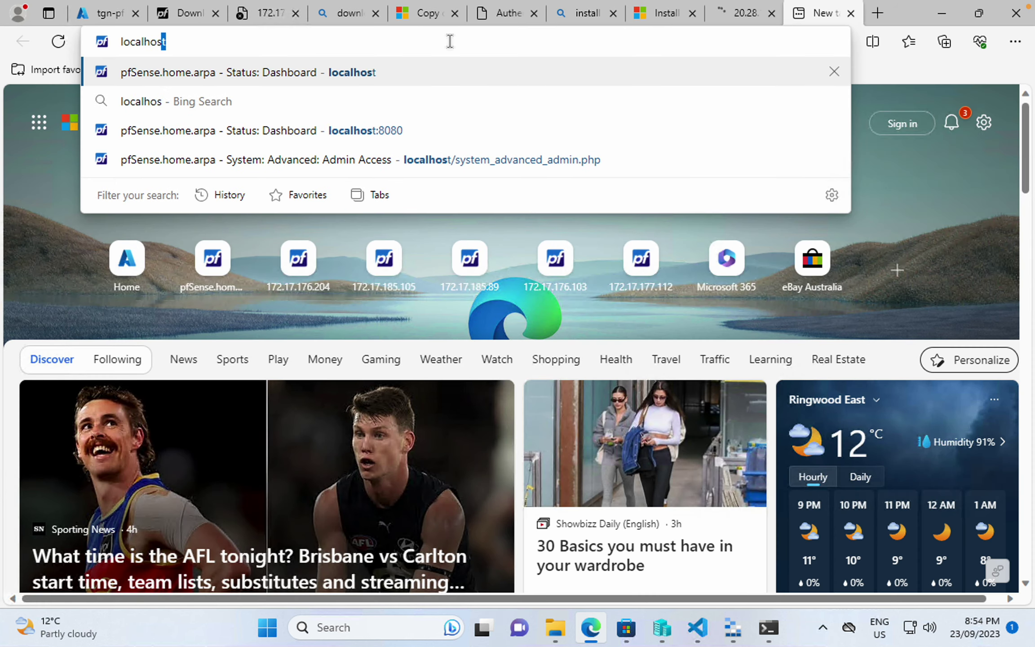
{"action": "type", "text": "t:8080"}
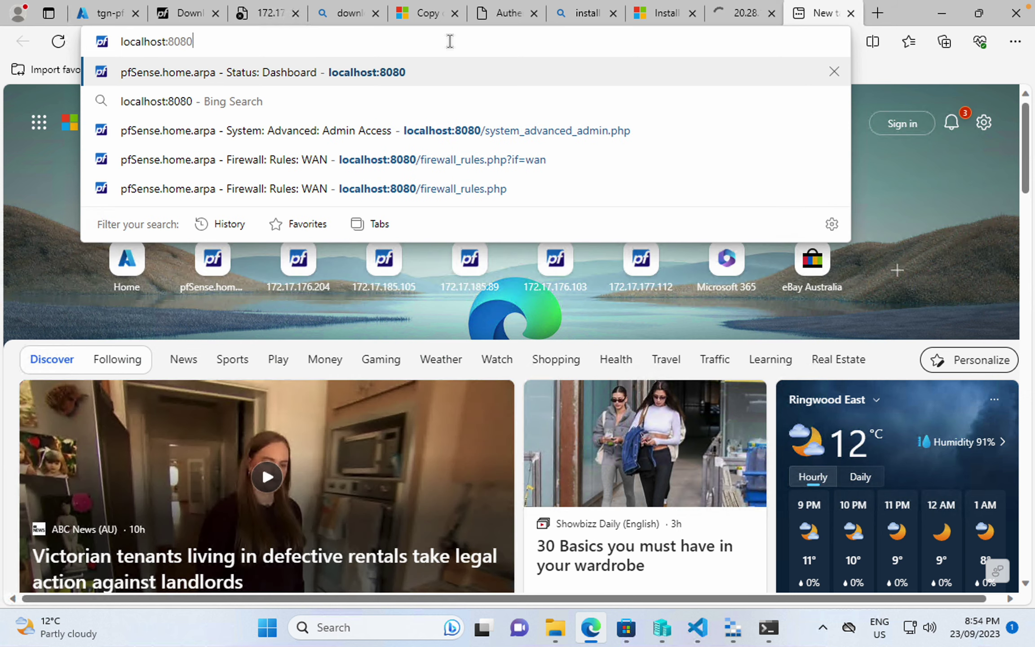
{"action": "key", "text": "Return"}
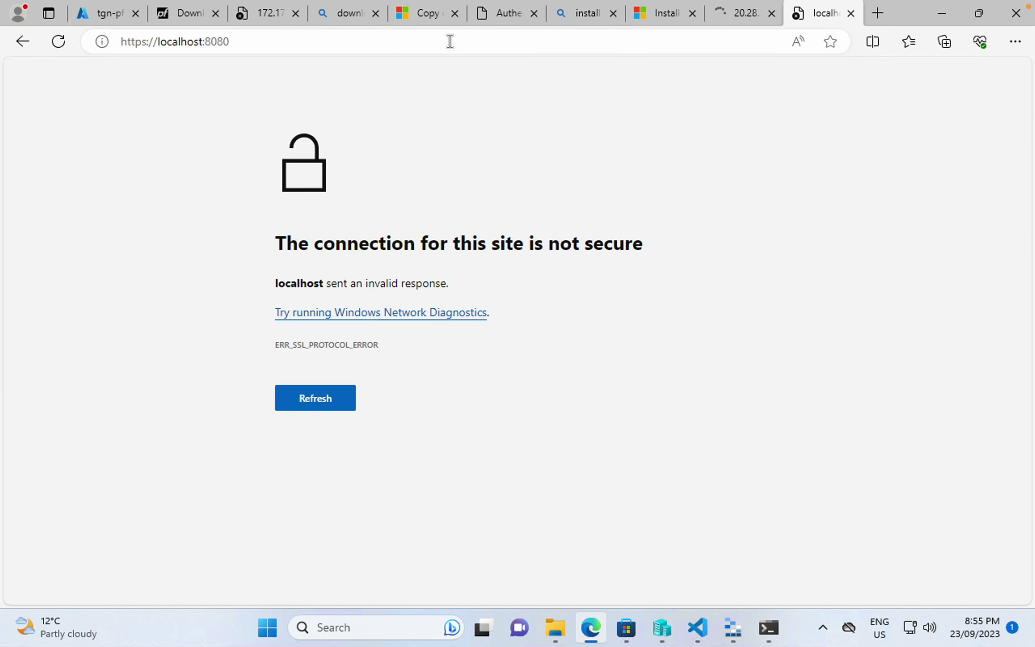
{"action": "left_click", "coordinate": [140, 42]}
{"action": "left_click", "coordinate": [143, 43]}
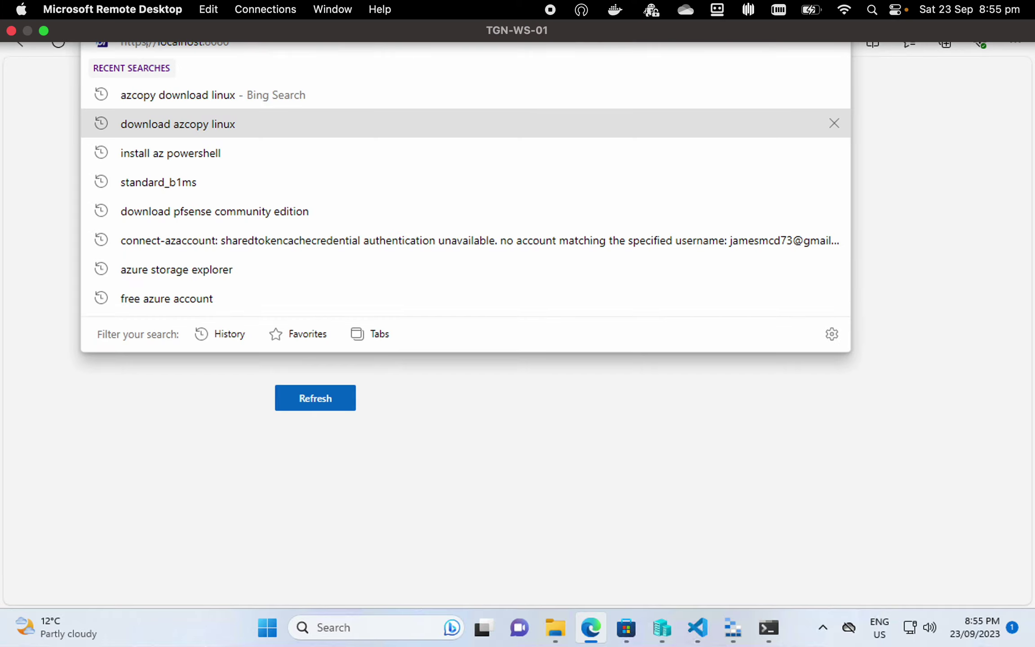
{"action": "key", "text": "BackSpace"}
{"action": "key", "text": "Return"}
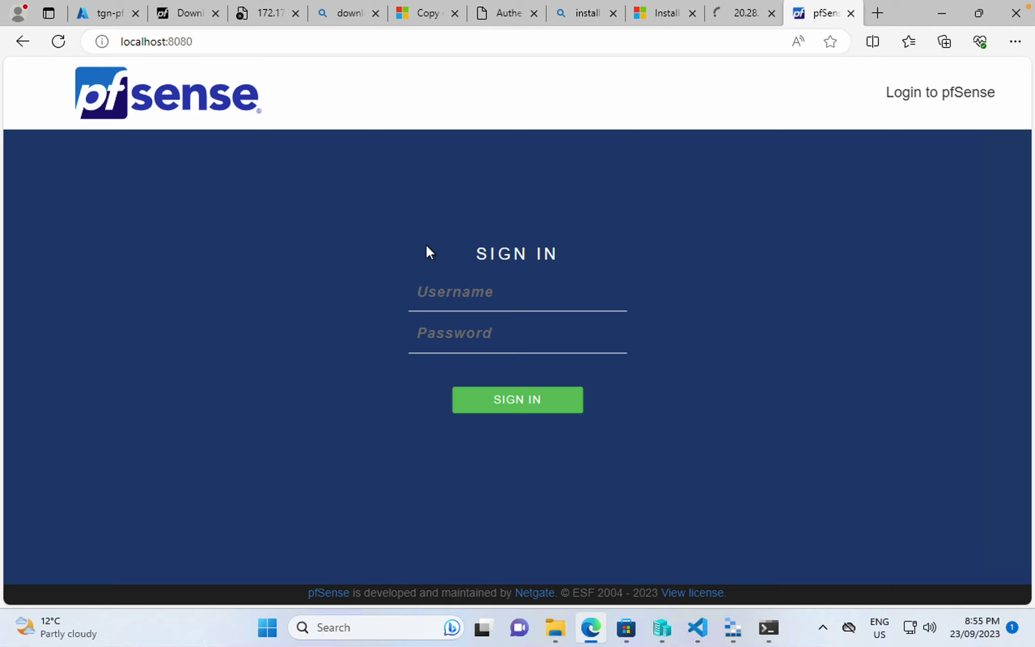
- Sign in to pfSense with the admin username and the pasted password
{"action": "left_click", "coordinate": [453, 291]}
{"action": "type", "text": "adminpfse"}
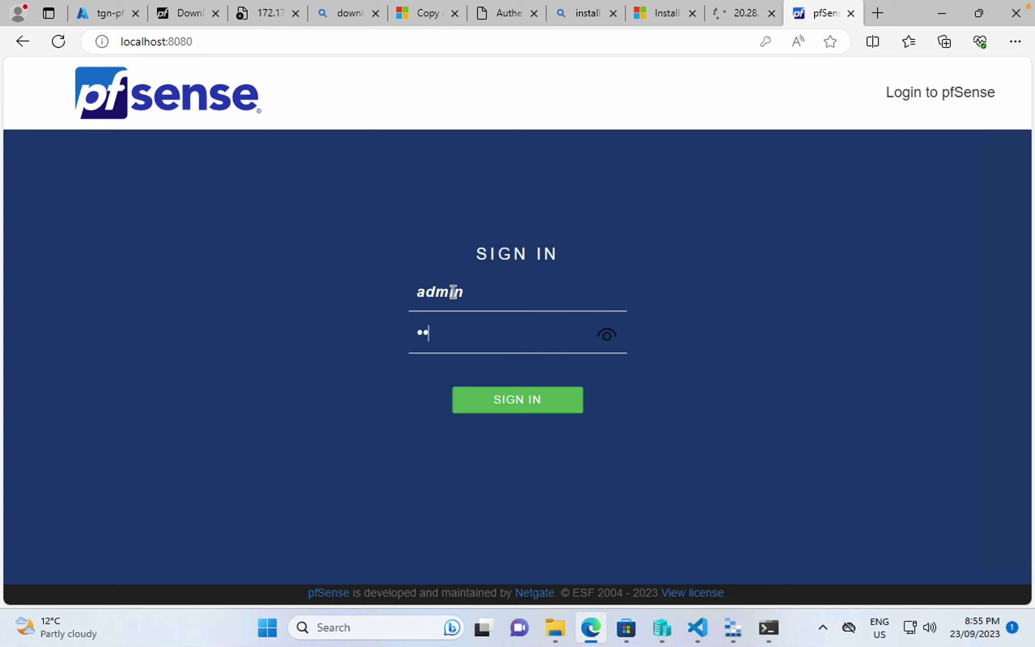
{"action": "key", "text": "BackSpace"}
{"action": "key", "text": "BackSpace"}
{"action": "key", "text": "BackSpace"}
{"action": "key", "text": "BackSpace"}
{"action": "key", "text": "BackSpace"}
{"action": "key", "text": "BackSpace"}
{"action": "left_click", "coordinate": [494, 366]}
{"action": "key", "text": "ctrl+v"}
{"action": "left_click", "coordinate": [705, 642]}
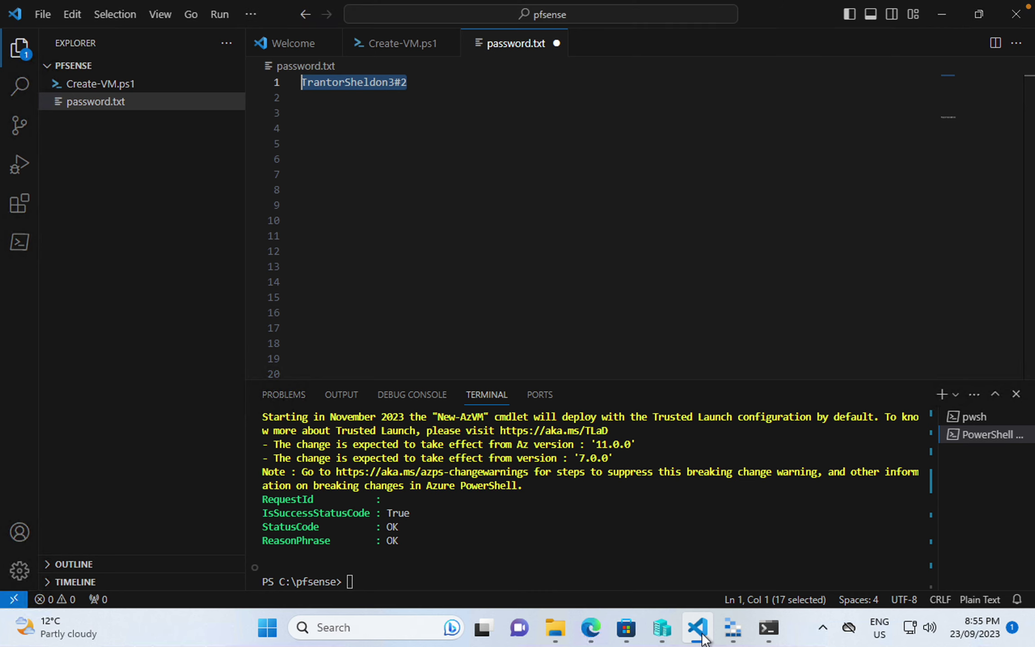
{"action": "left_click", "coordinate": [705, 641]}
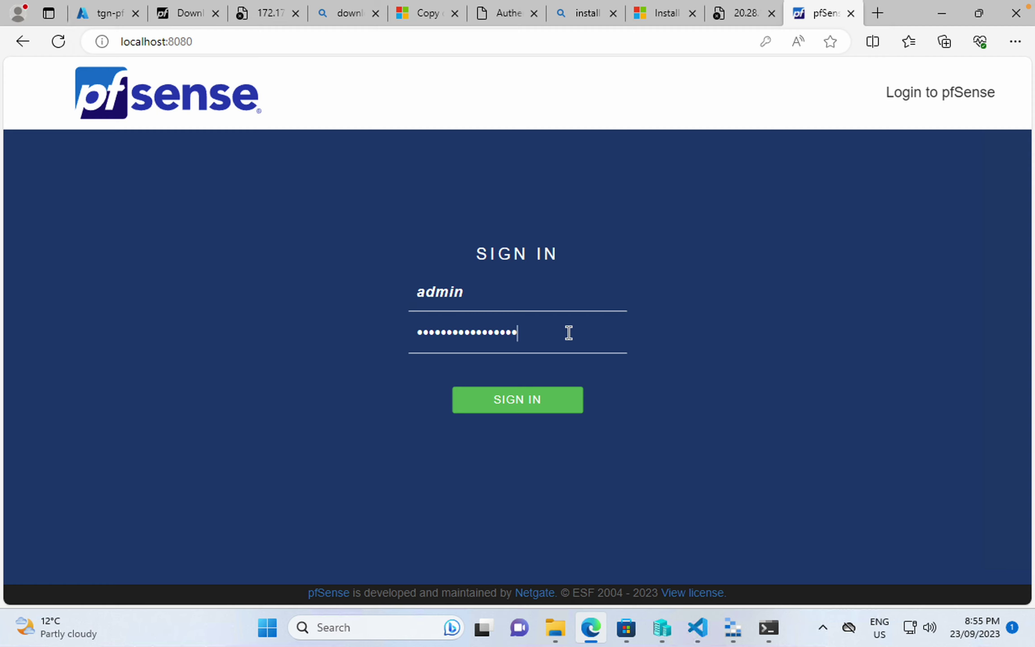
{"action": "left_click", "coordinate": [526, 400]}
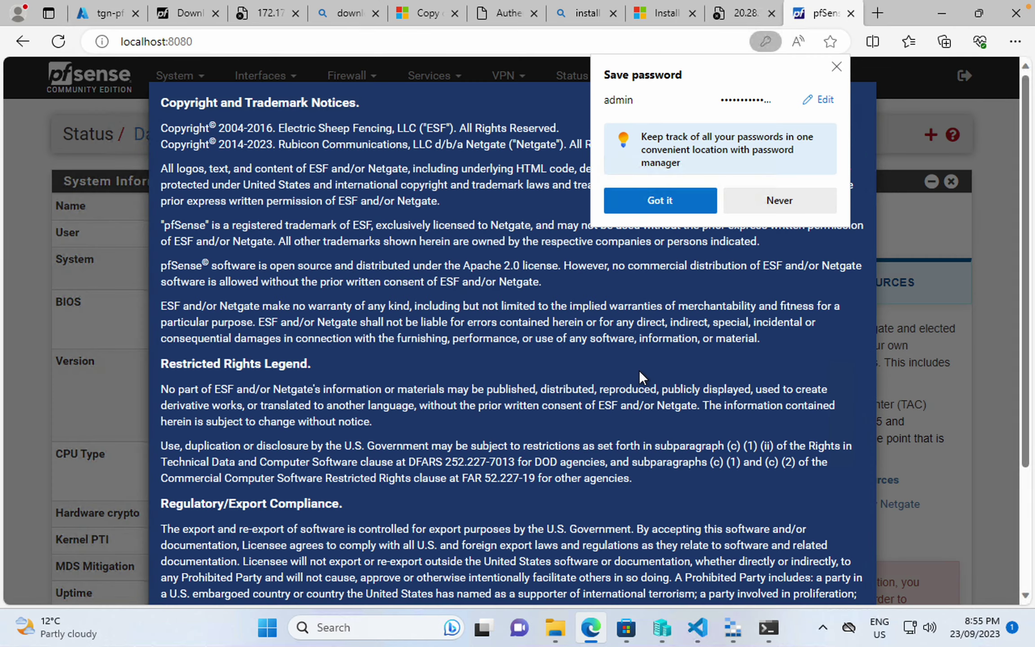
- Dismiss the save-password offer, accept the copyright notice, and close the survey dialog
{"action": "left_click", "coordinate": [685, 203]}
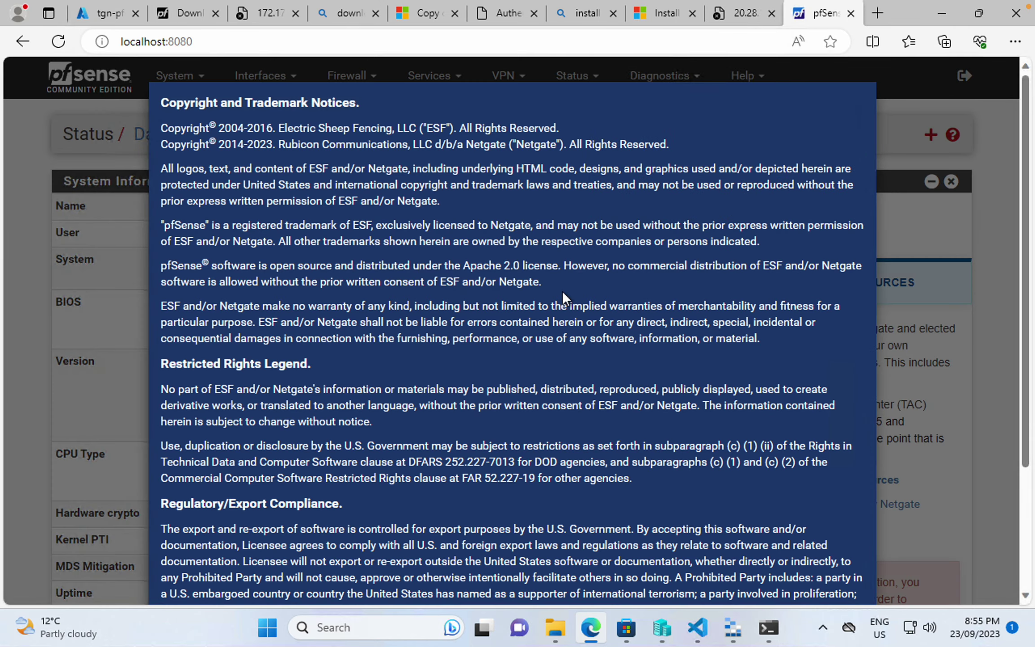
{"action": "scroll", "coordinate": [562, 290], "scroll_direction": "down", "scroll_amount": 3}
{"action": "left_click", "coordinate": [848, 558]}
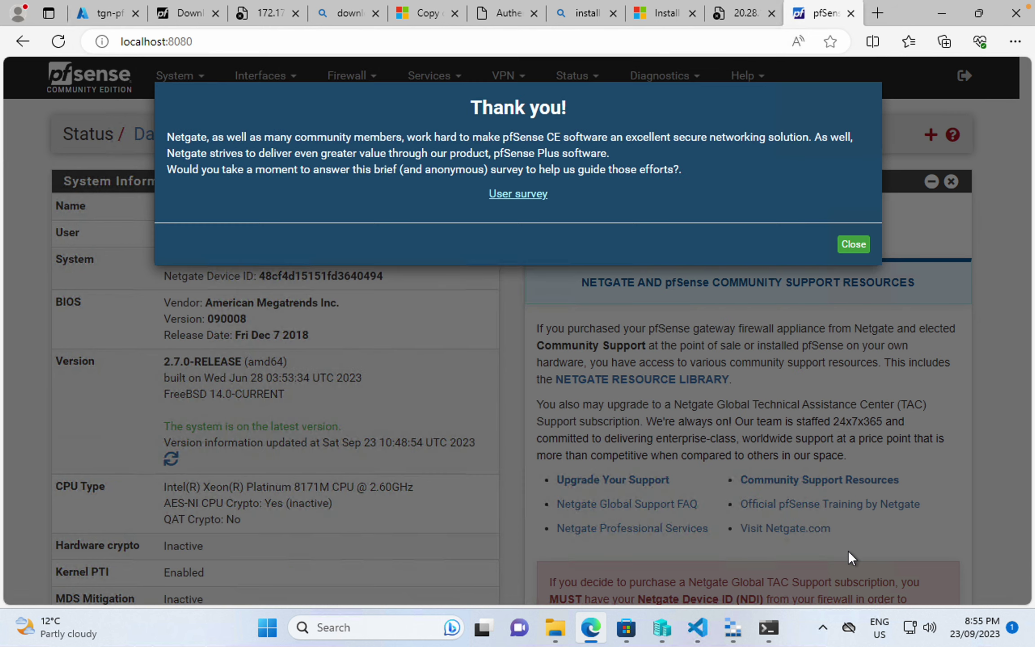
{"action": "left_click", "coordinate": [853, 243]}
- Under Firewall > Rules, compare WAN and LAN tabs and start a new WAN rule
{"action": "left_click", "coordinate": [361, 77]}
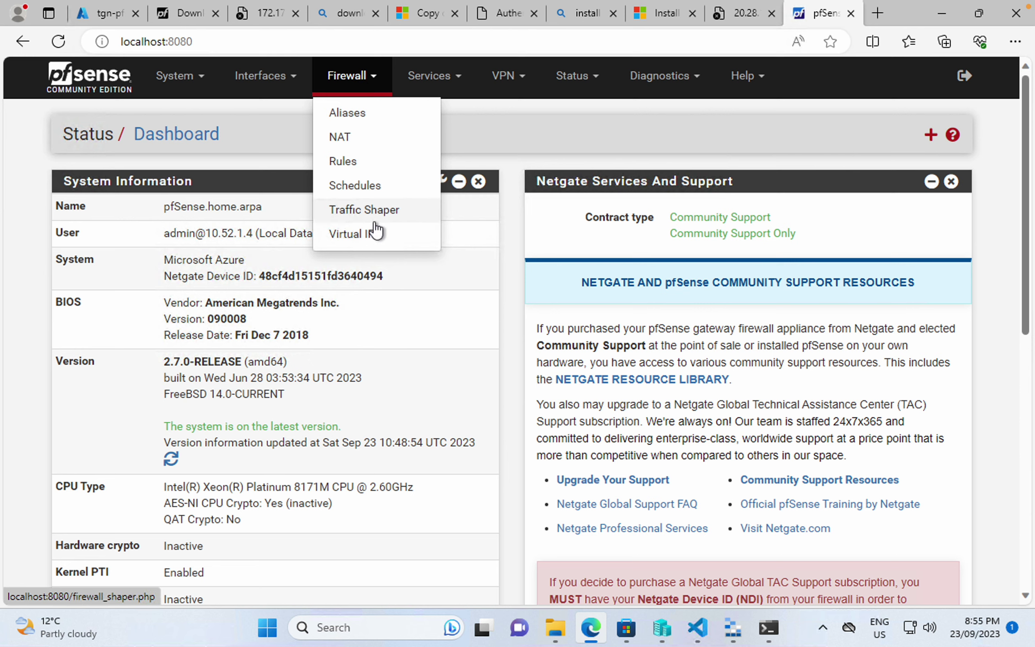
{"action": "left_click", "coordinate": [366, 160]}
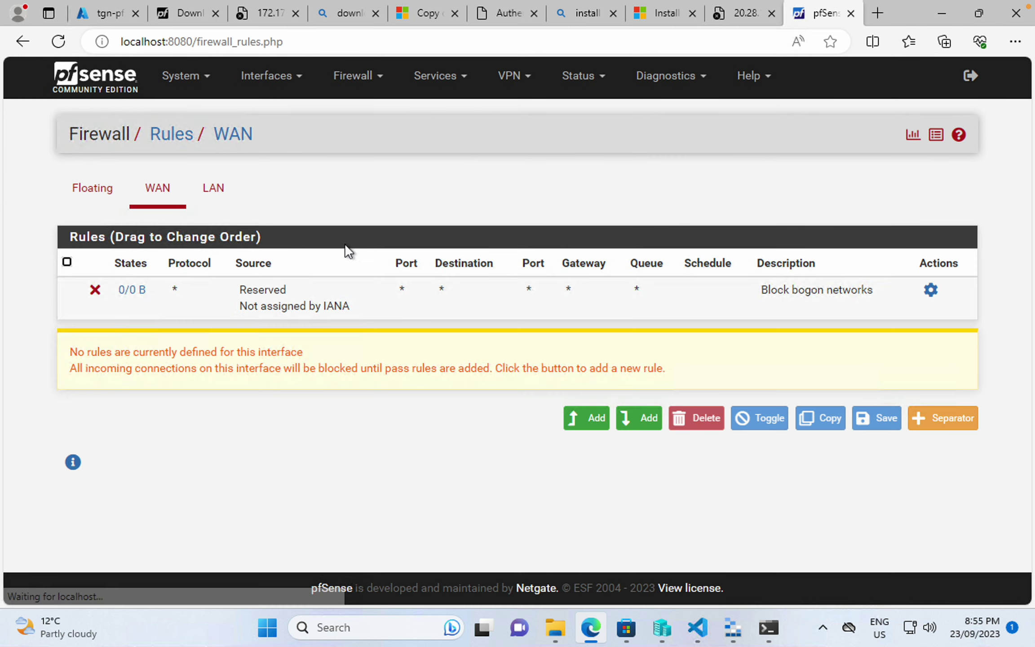
{"action": "left_click", "coordinate": [160, 202]}
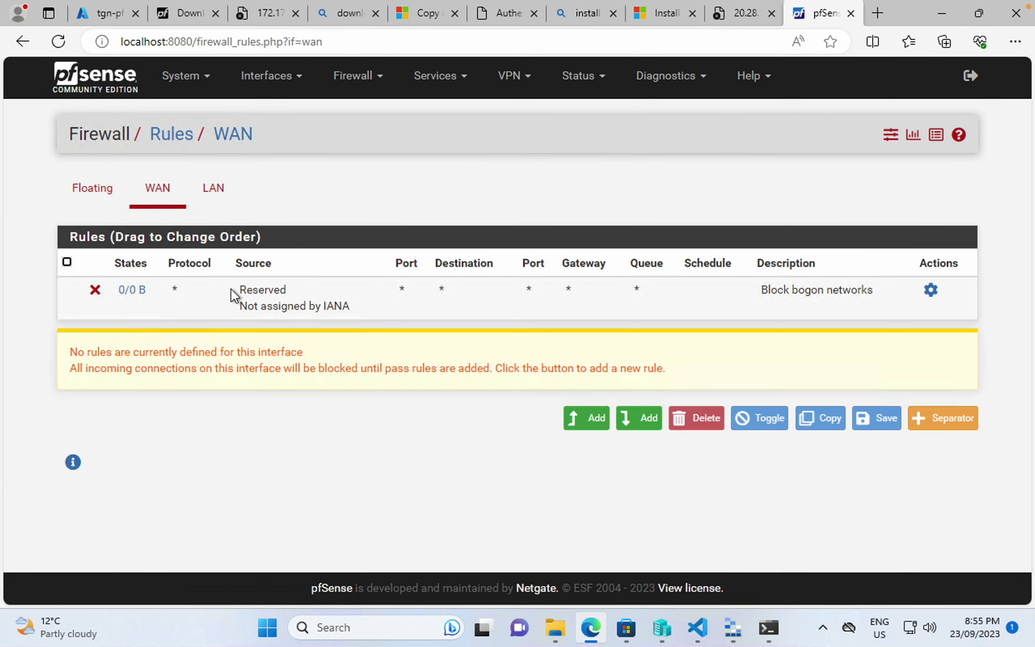
{"action": "left_click", "coordinate": [220, 196]}
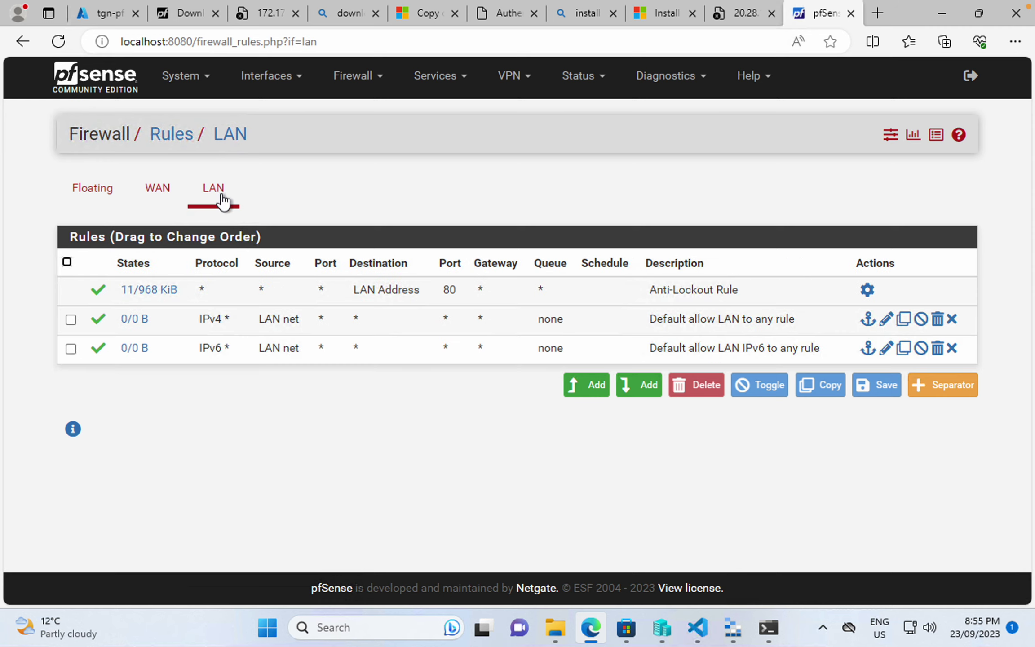
{"action": "left_click", "coordinate": [160, 200]}
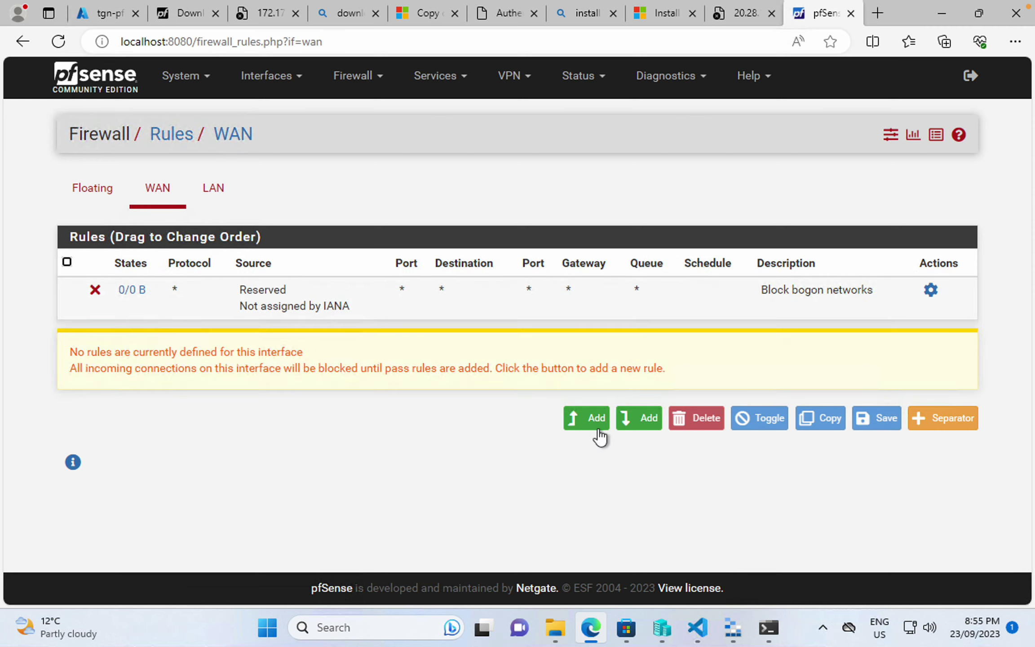
{"action": "left_click", "coordinate": [588, 419]}
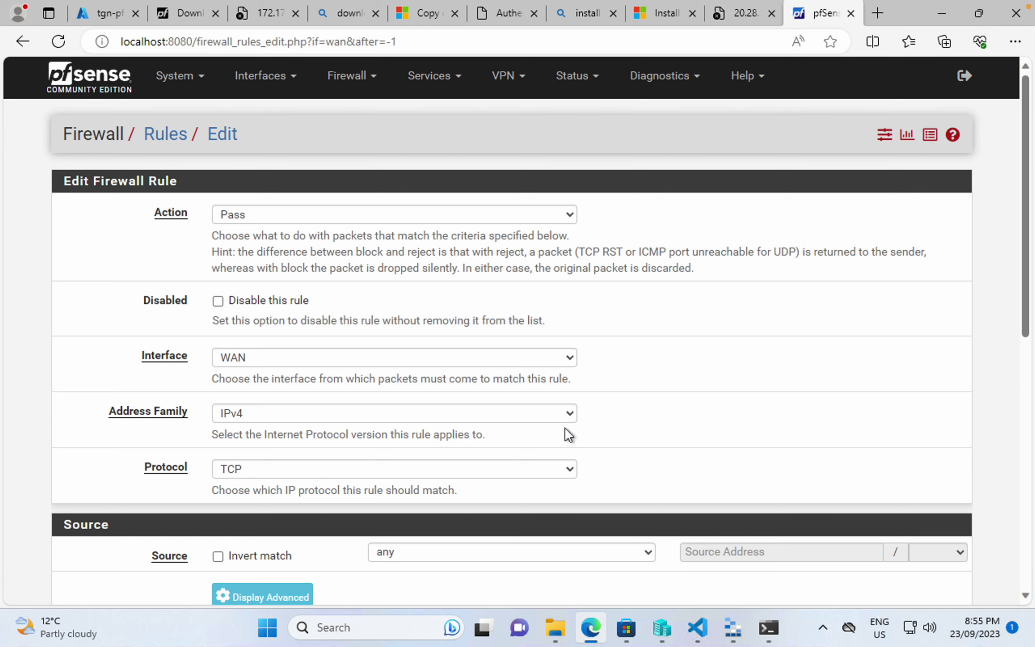
{"action": "scroll", "coordinate": [498, 443], "scroll_direction": "down", "scroll_amount": 10}
{"action": "scroll", "coordinate": [498, 441], "scroll_direction": "up", "scroll_amount": 10}
- In System > Advanced > Admin Access, select HTTPS (SSL/TLS) and enter TCP port 50443
{"action": "left_click", "coordinate": [194, 85]}
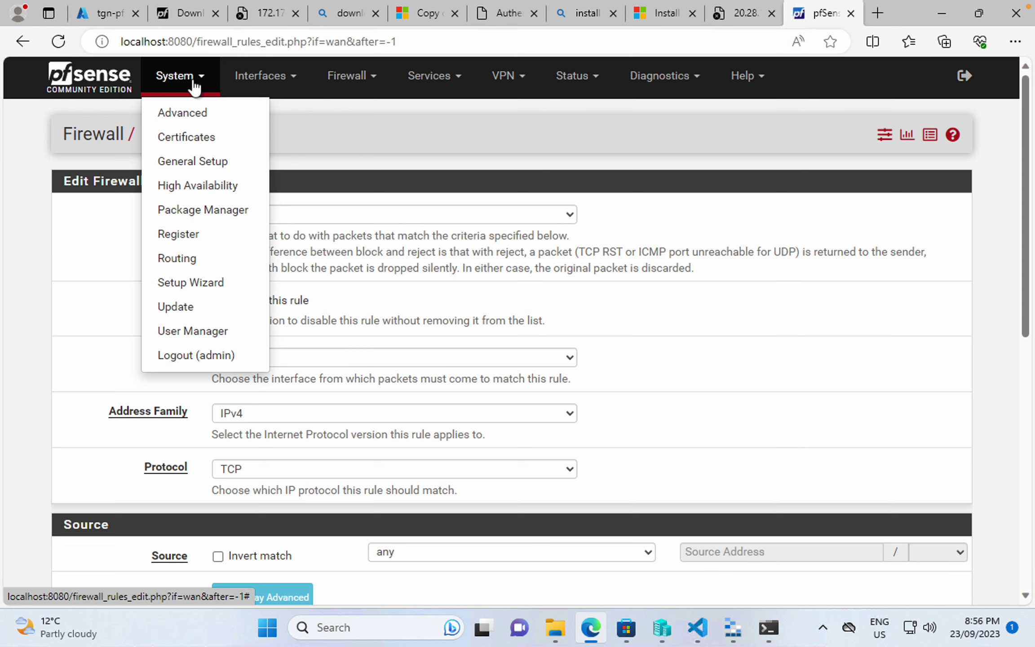
{"action": "left_click", "coordinate": [193, 113]}
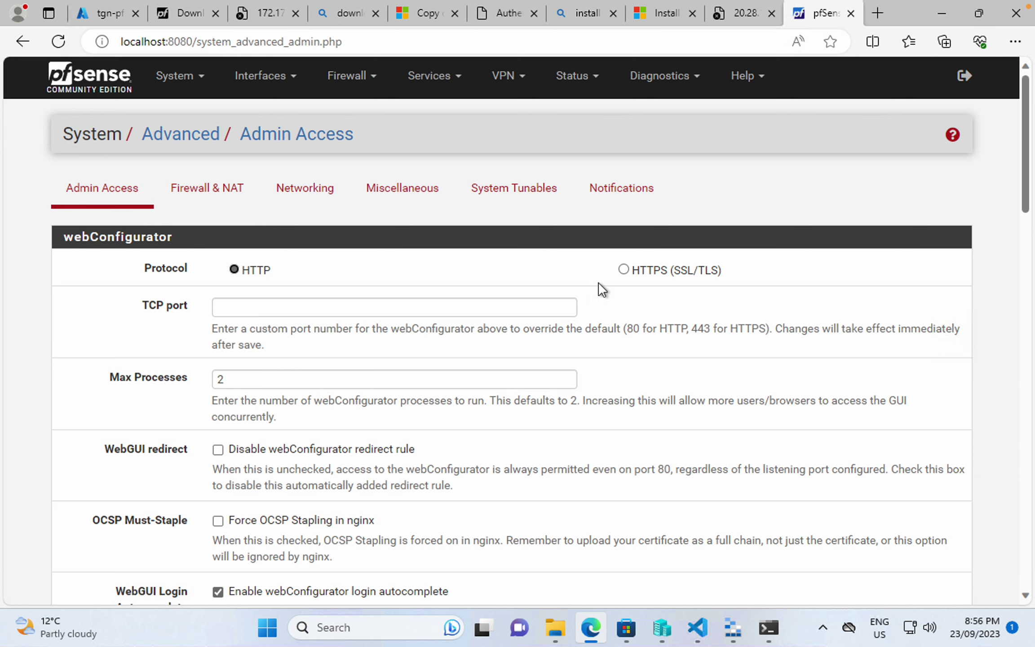
{"action": "left_click", "coordinate": [622, 270]}
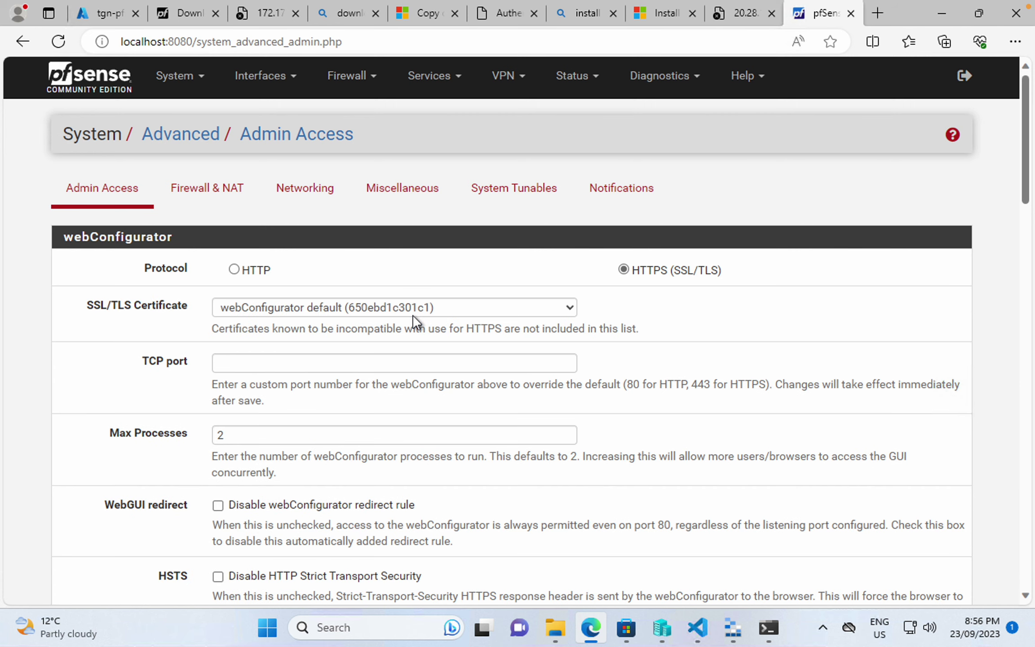
{"action": "scroll", "coordinate": [412, 314], "scroll_direction": "down", "scroll_amount": 1}
{"action": "left_click", "coordinate": [365, 349]}
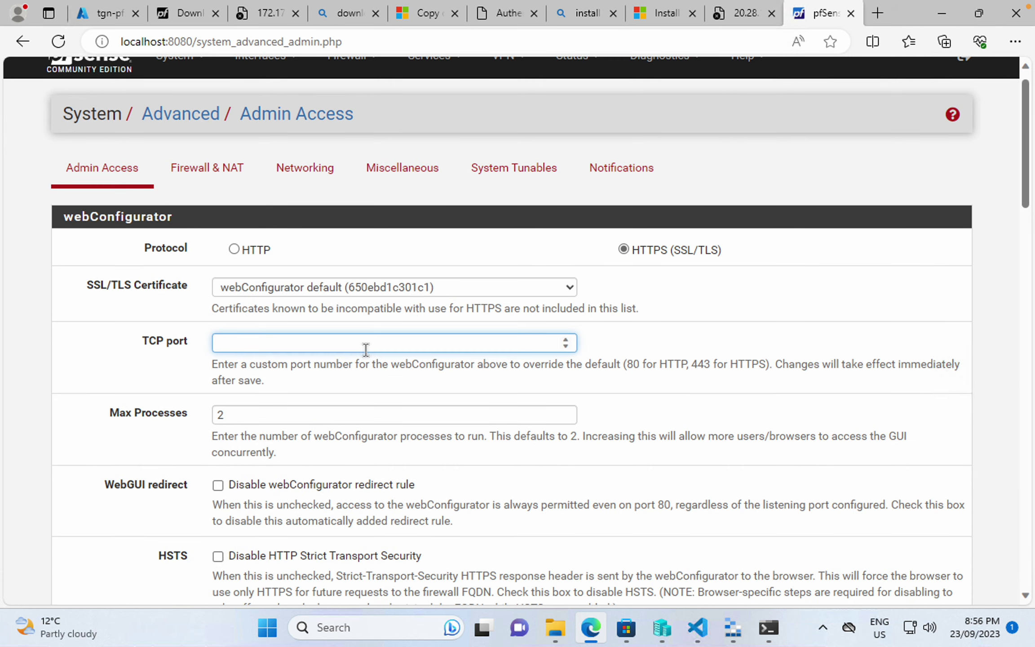
{"action": "type", "text": "40"}
{"action": "type", "text": "50443"}
- Tick Disable webConfigurator redirect rule and review the Admin Access settings
{"action": "scroll", "coordinate": [252, 357], "scroll_direction": "down", "scroll_amount": 2}
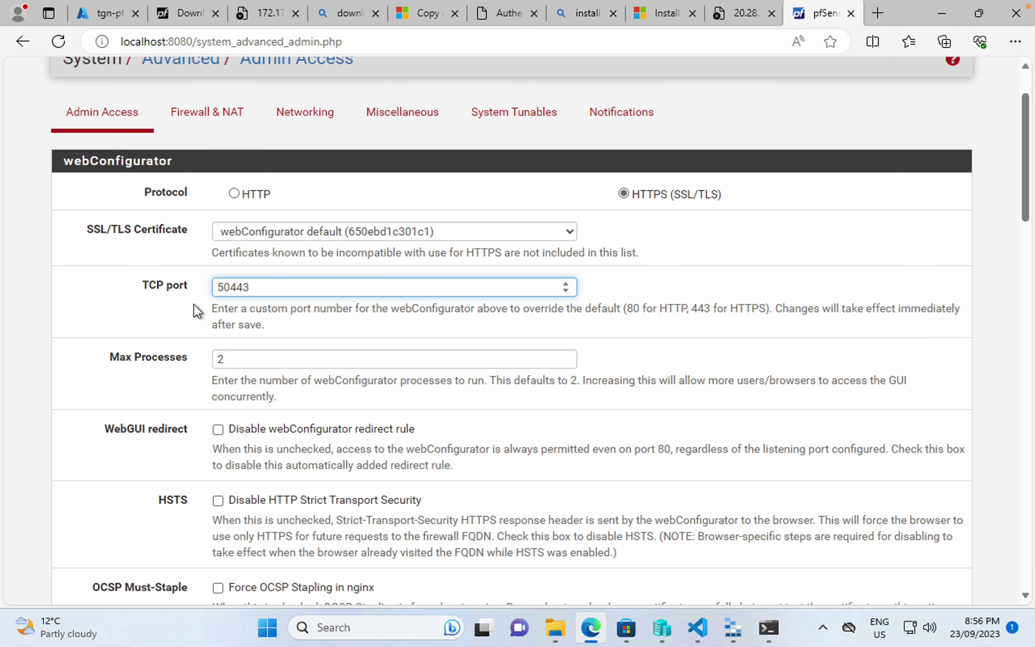
{"action": "scroll", "coordinate": [187, 298], "scroll_direction": "down", "scroll_amount": 3}
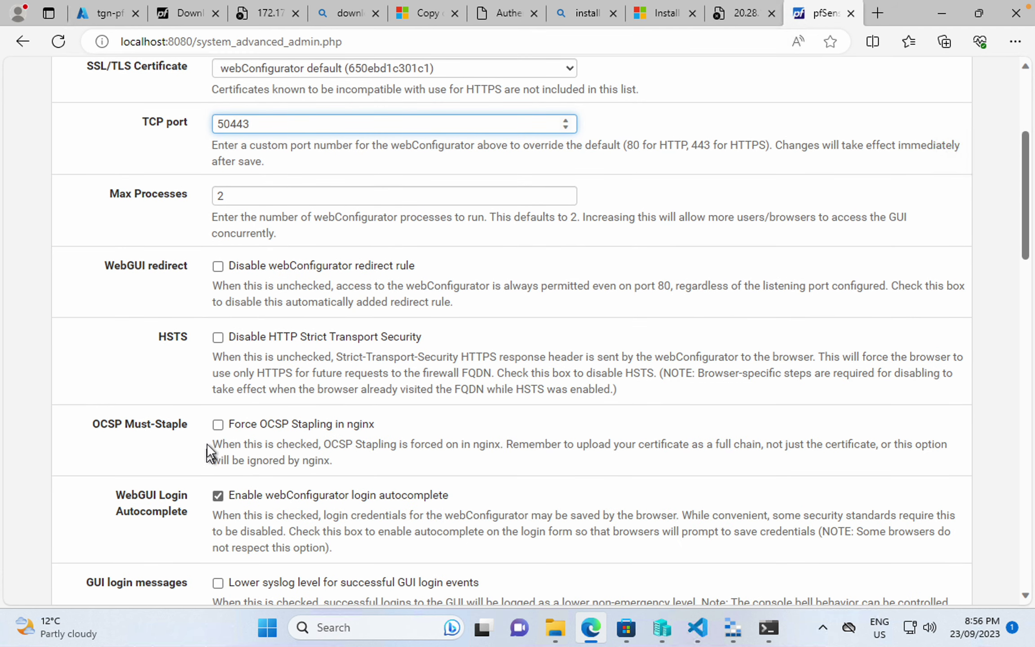
{"action": "left_click", "coordinate": [218, 267]}
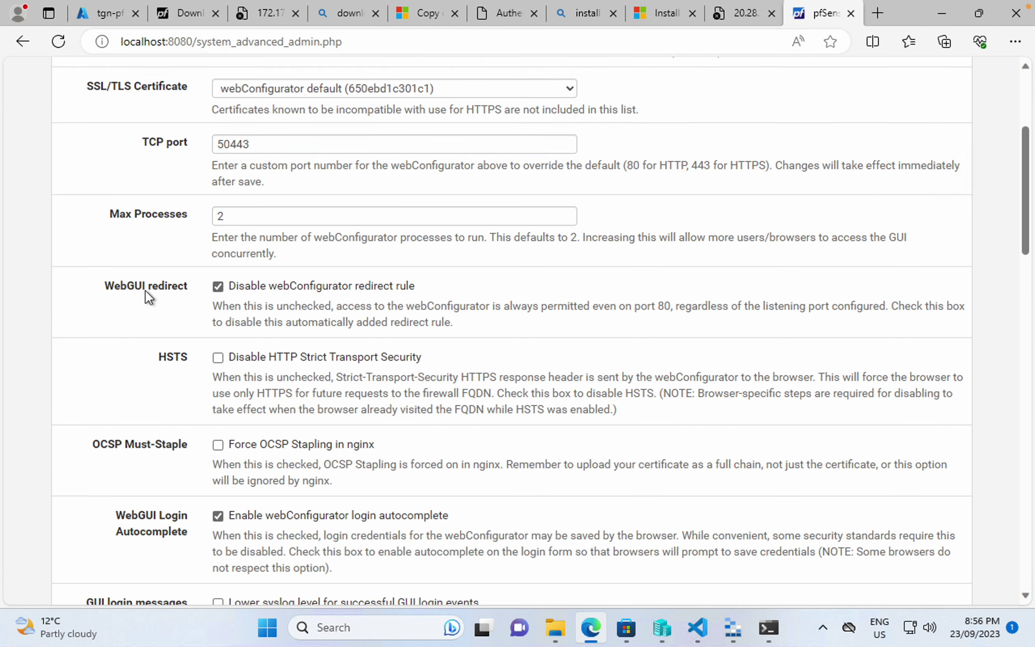
{"action": "scroll", "coordinate": [145, 296], "scroll_direction": "up", "scroll_amount": 1}
{"action": "scroll", "coordinate": [294, 352], "scroll_direction": "up", "scroll_amount": 1}
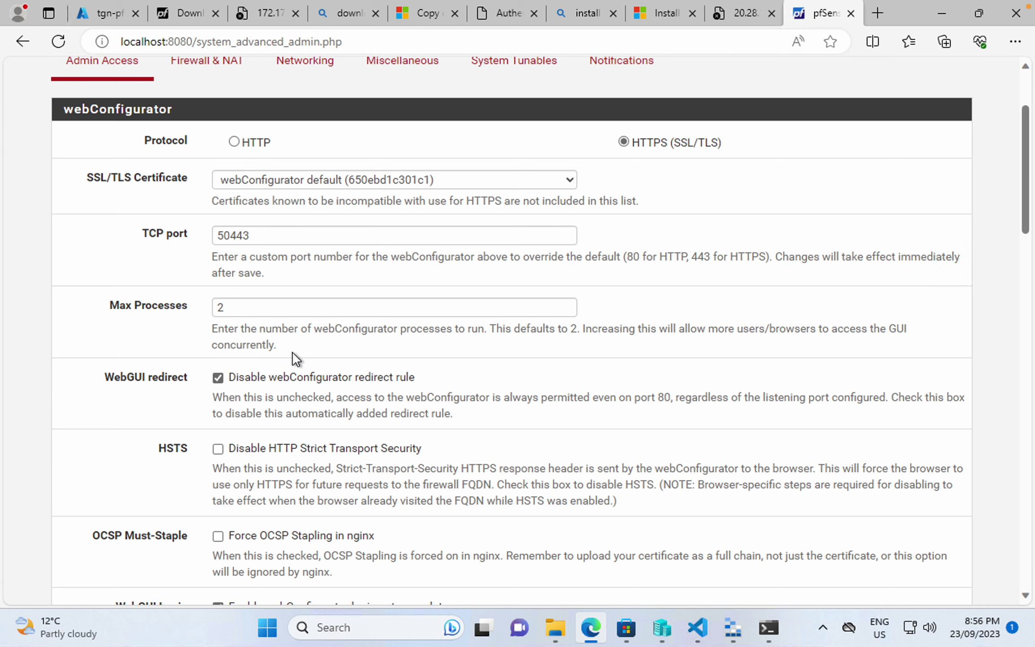
{"action": "scroll", "coordinate": [272, 399], "scroll_direction": "down", "scroll_amount": 1}
{"action": "scroll", "coordinate": [272, 399], "scroll_direction": "down", "scroll_amount": 2}
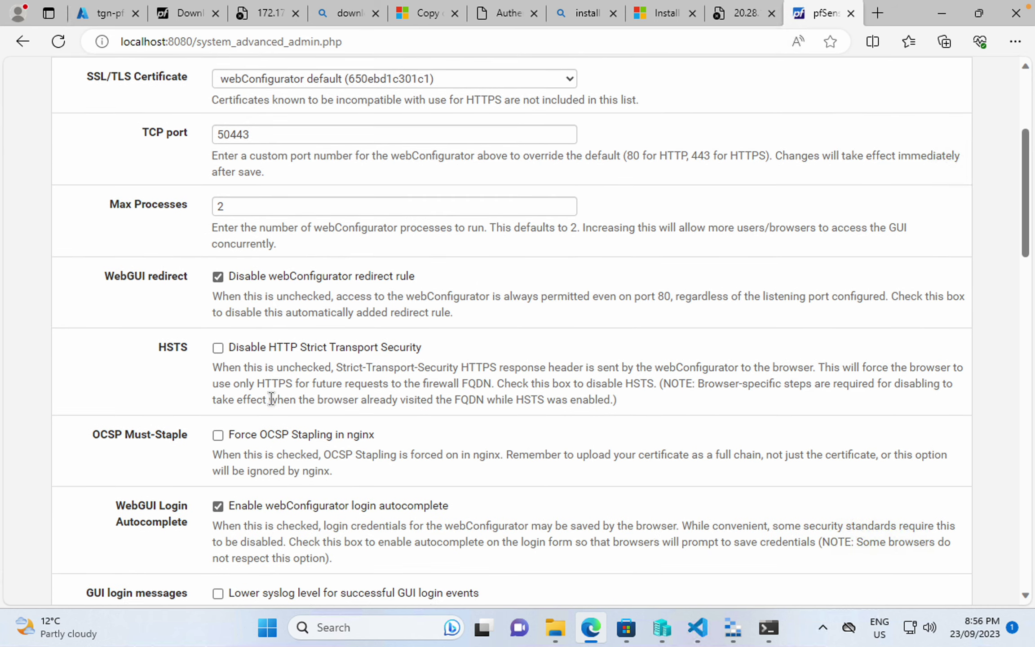
{"action": "scroll", "coordinate": [271, 399], "scroll_direction": "down", "scroll_amount": 20}
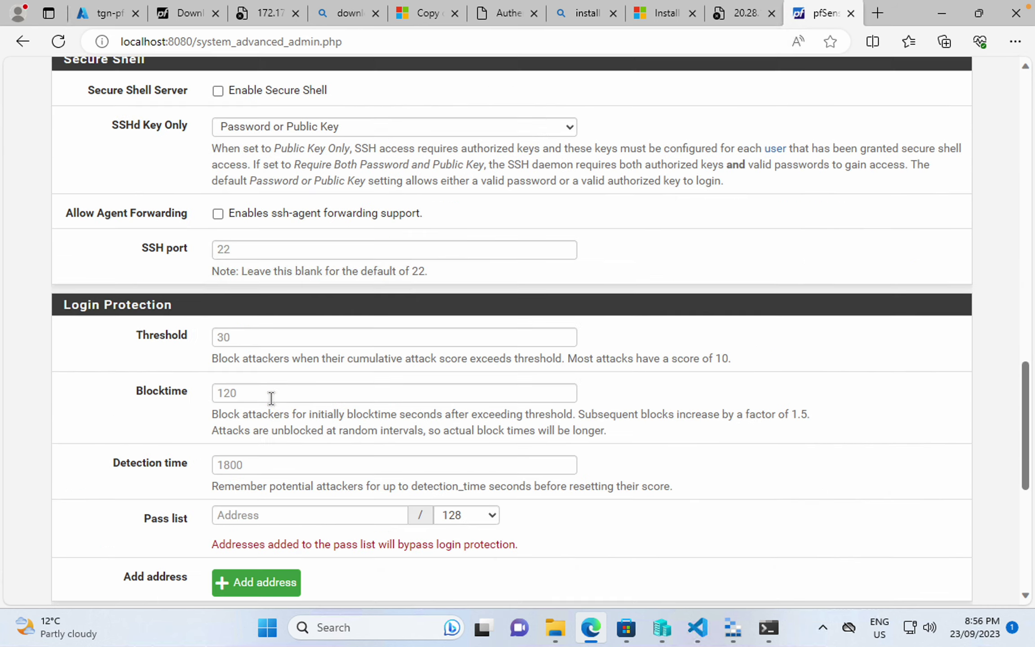
{"action": "scroll", "coordinate": [272, 399], "scroll_direction": "down", "scroll_amount": 7}
{"action": "scroll", "coordinate": [271, 420], "scroll_direction": "up", "scroll_amount": 20}
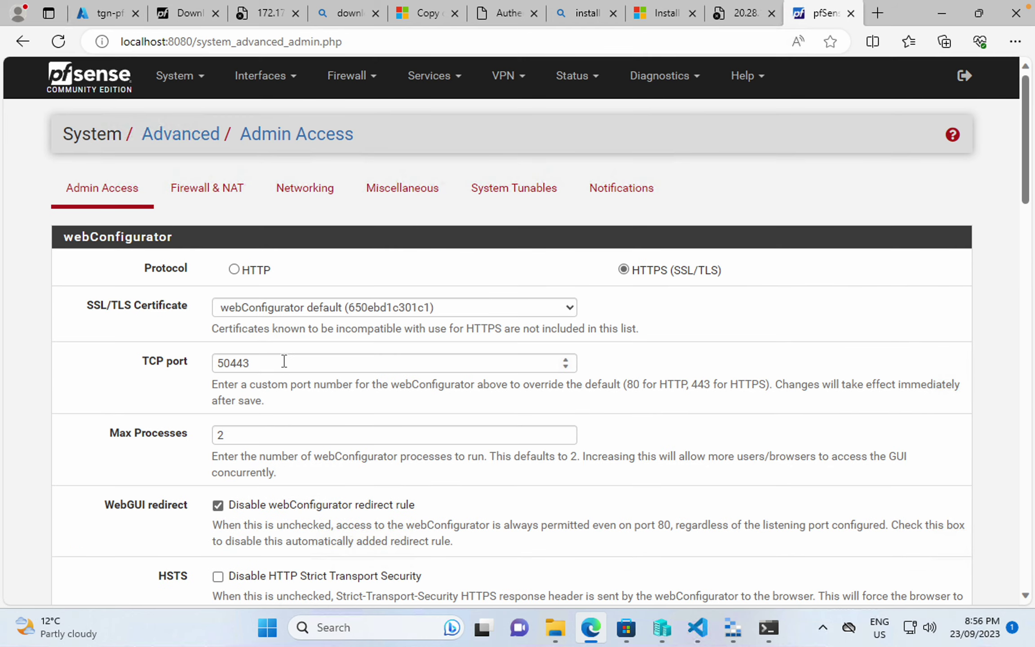
{"action": "left_click", "coordinate": [361, 75]}
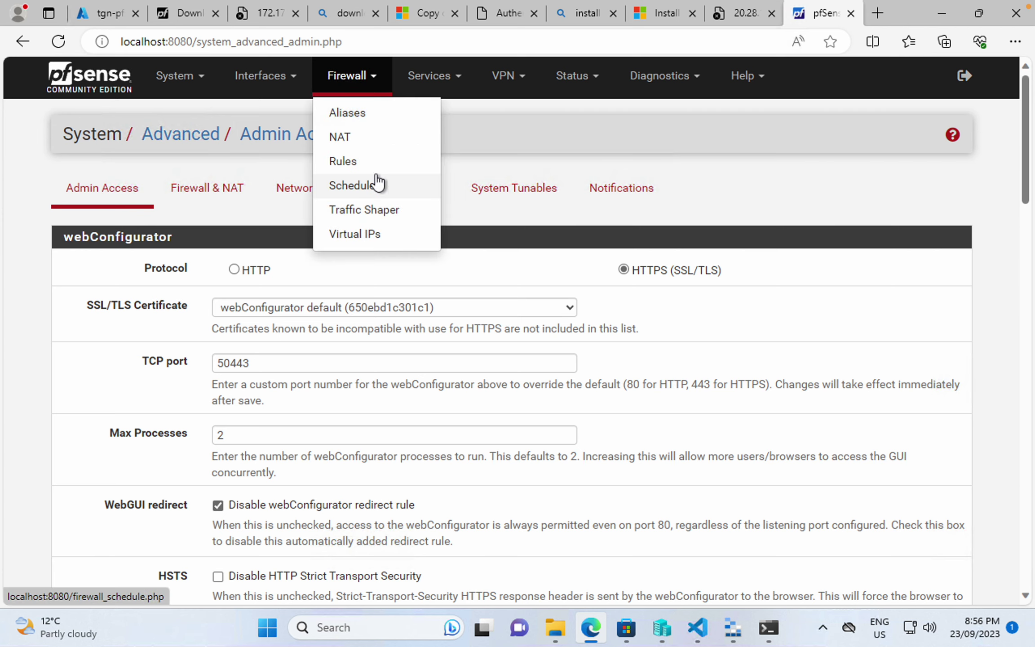
- Save a WAN pass rule from any source to WAN address, destination port 50443
{"action": "left_click", "coordinate": [373, 158]}
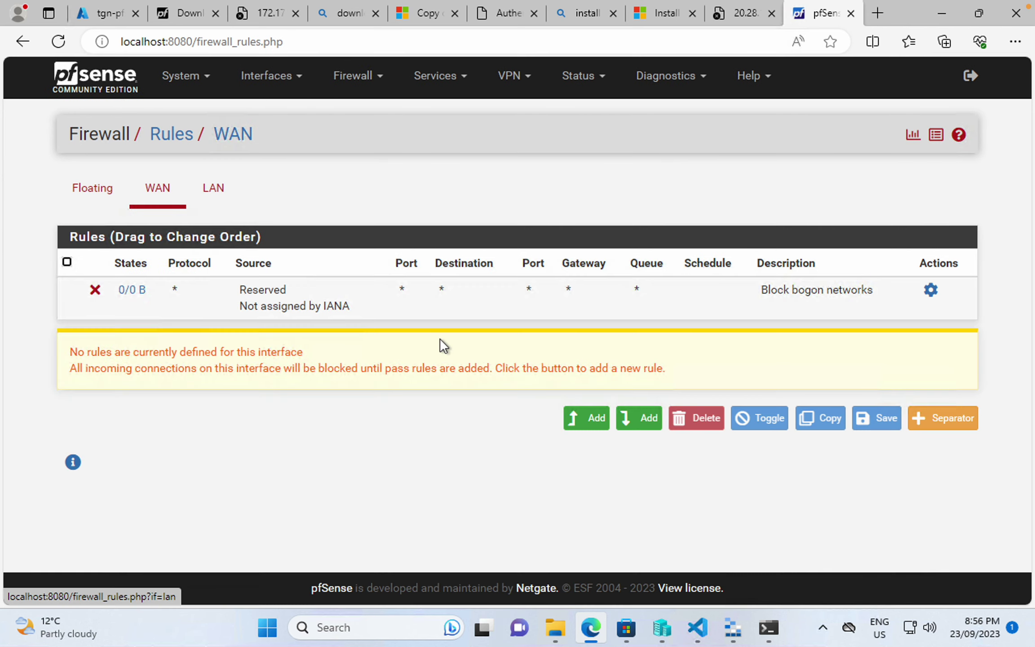
{"action": "left_click", "coordinate": [576, 419]}
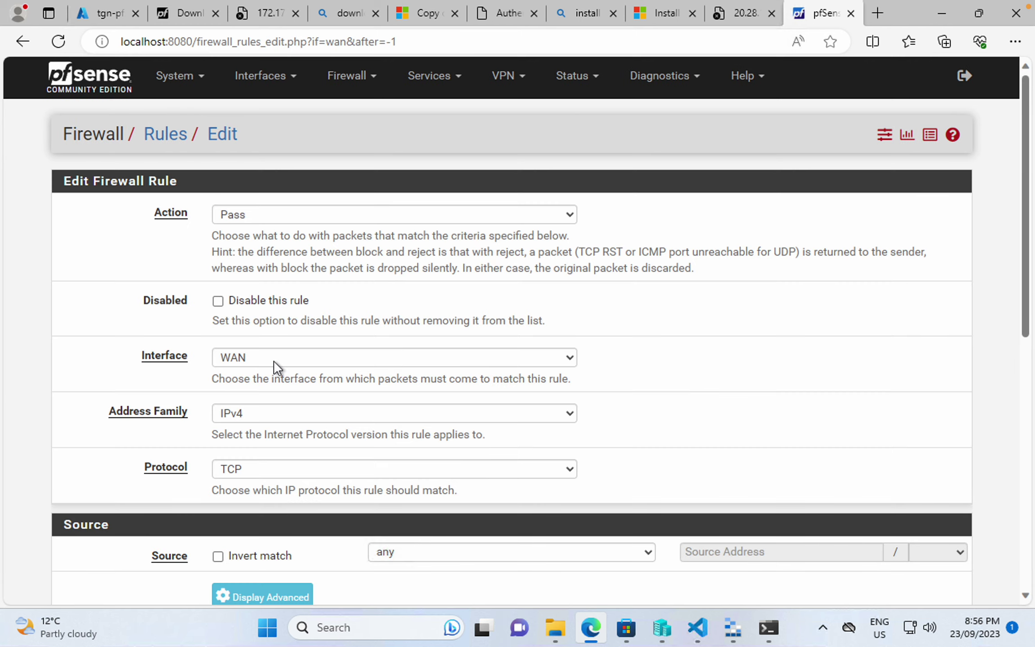
{"action": "scroll", "coordinate": [274, 360], "scroll_direction": "down", "scroll_amount": 5}
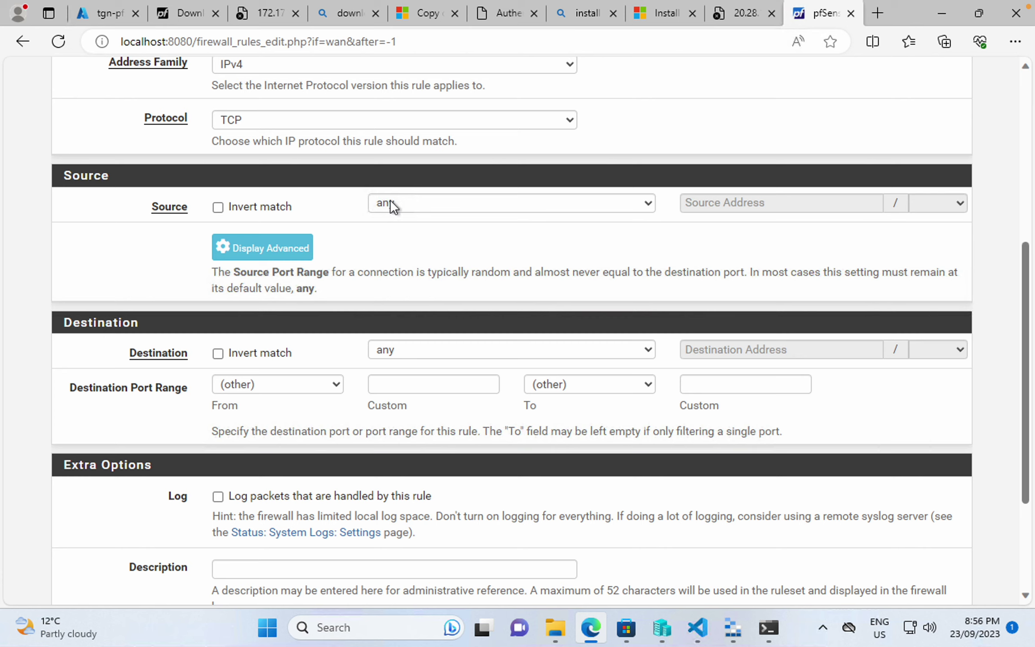
{"action": "left_click", "coordinate": [392, 203]}
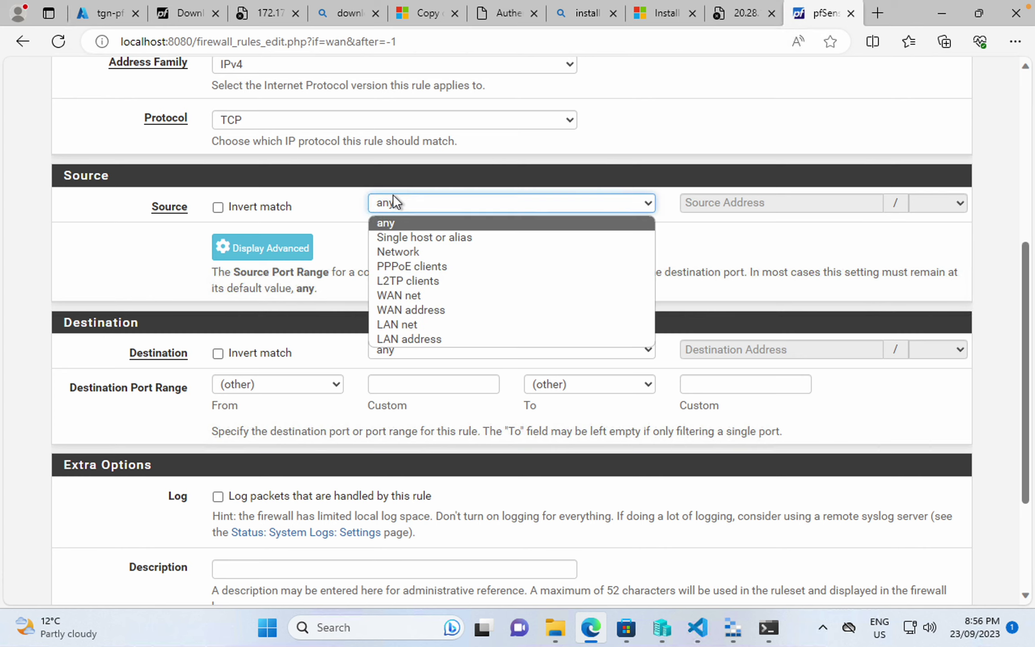
{"action": "left_click", "coordinate": [422, 207]}
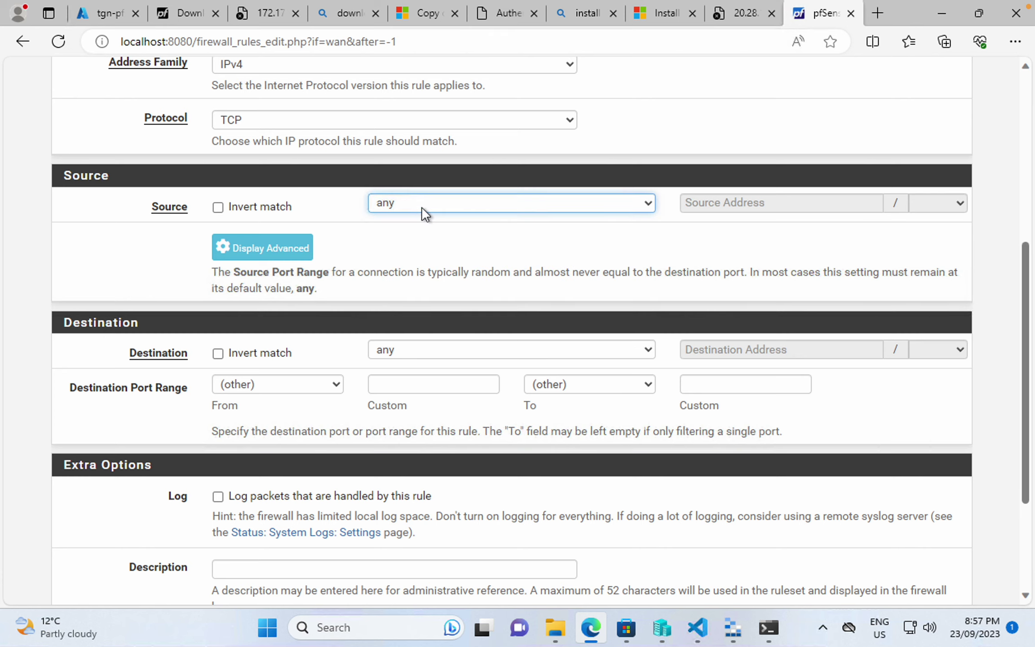
{"action": "left_click", "coordinate": [427, 353]}
{"action": "left_click", "coordinate": [437, 473]}
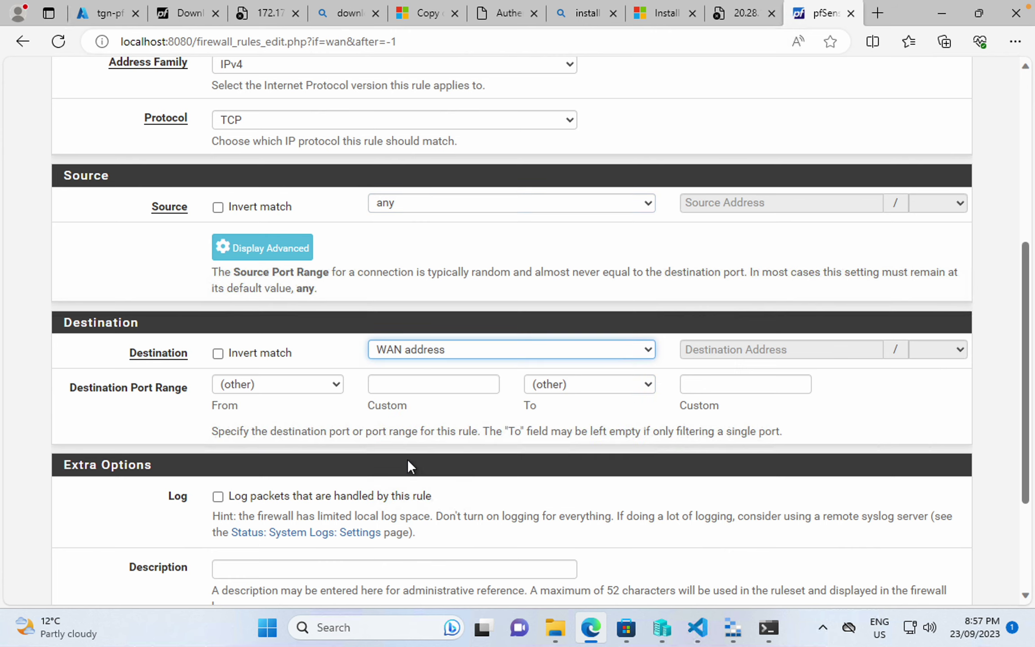
{"action": "left_click", "coordinate": [403, 386]}
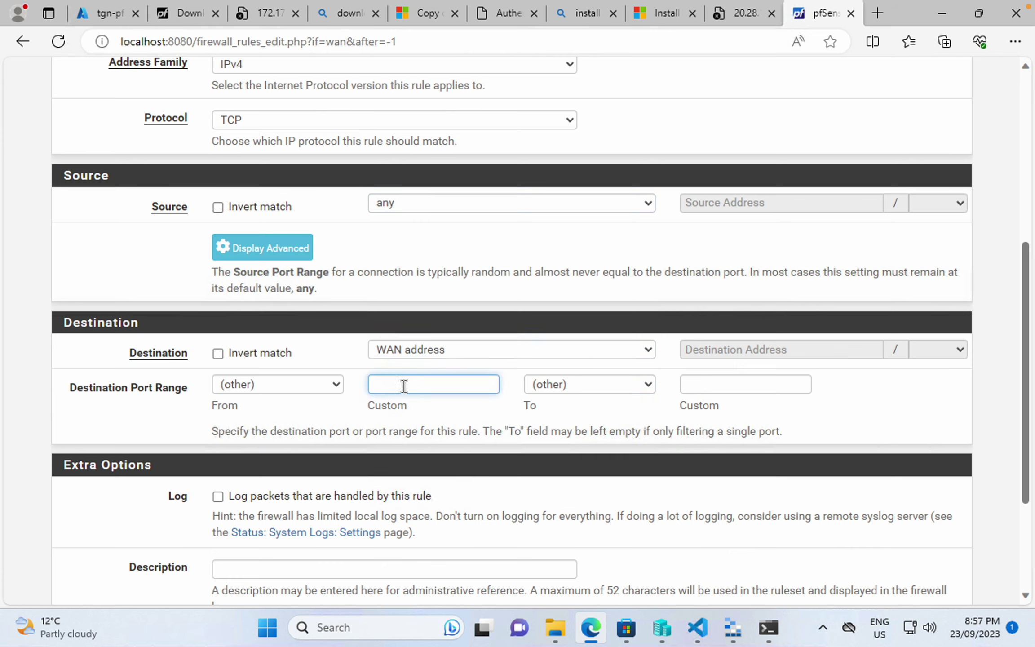
{"action": "type", "text": "50443"}
{"action": "scroll", "coordinate": [404, 386], "scroll_direction": "down", "scroll_amount": 3}
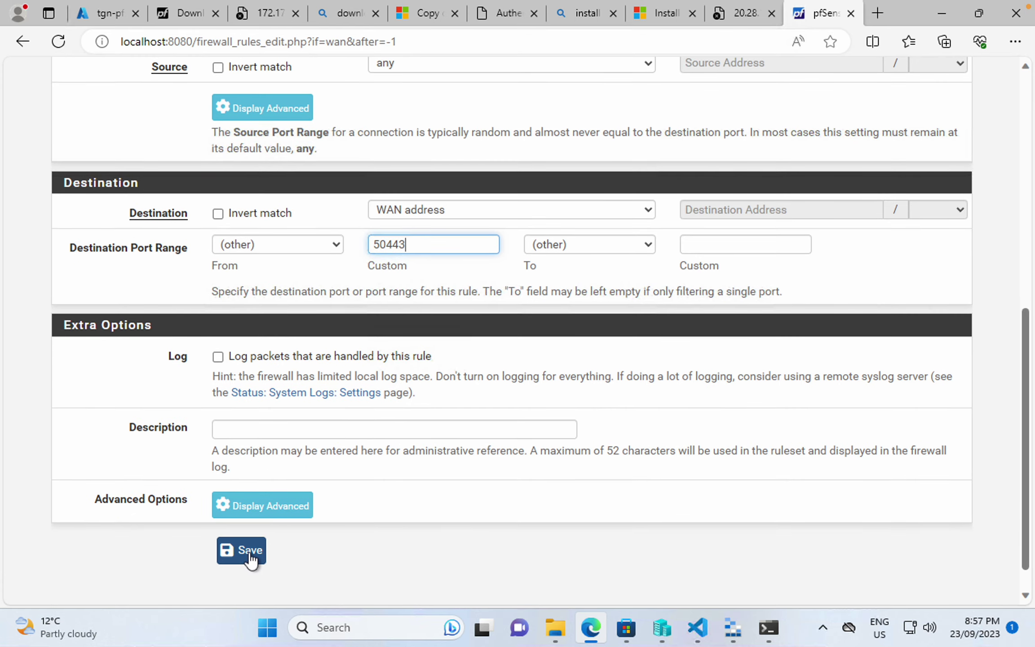
{"action": "left_click", "coordinate": [249, 552]}
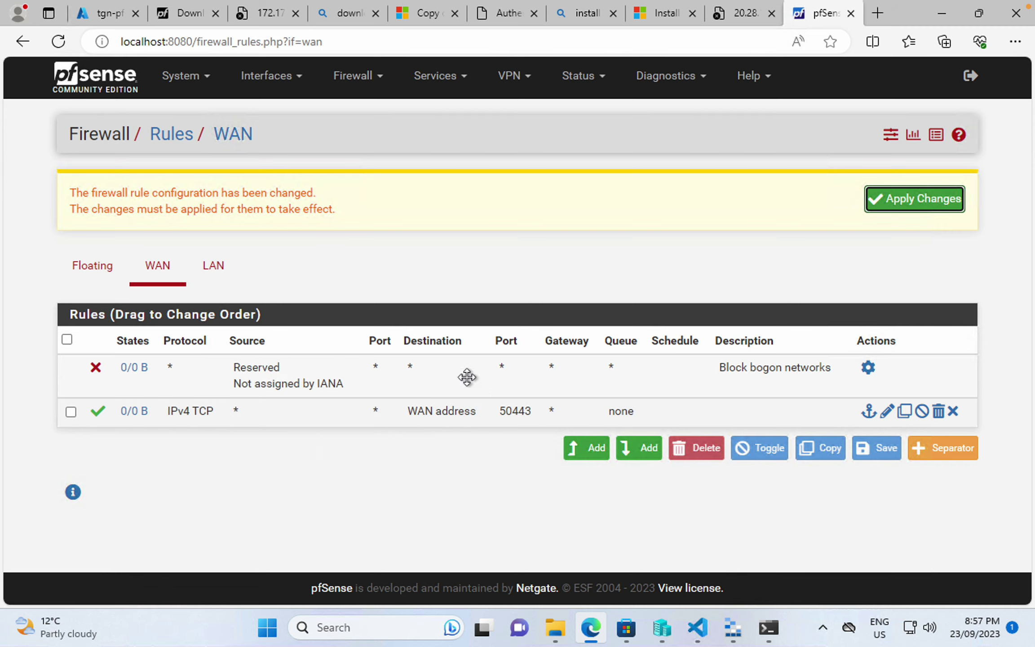
- Start a new LAN firewall rule with destination LAN address
{"action": "left_click", "coordinate": [344, 76]}
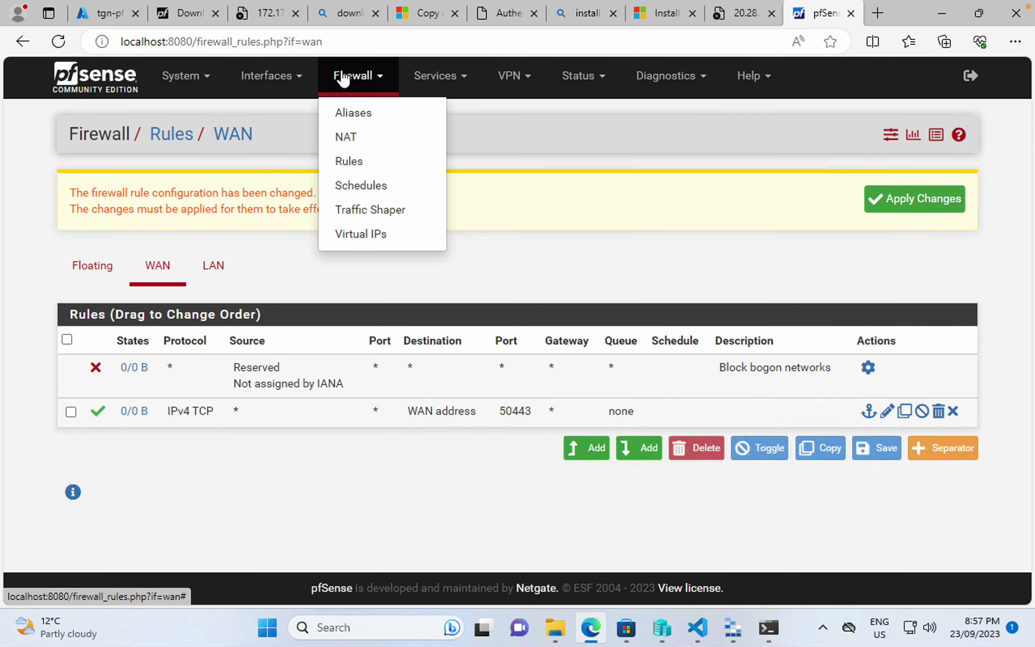
{"action": "left_click", "coordinate": [224, 278]}
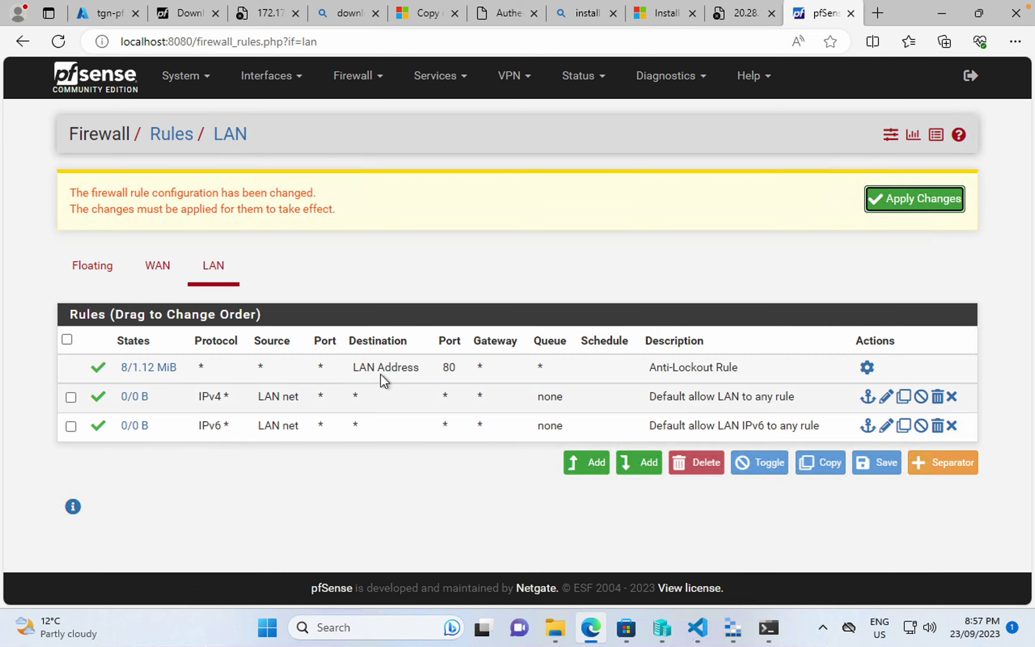
{"action": "left_click", "coordinate": [604, 471]}
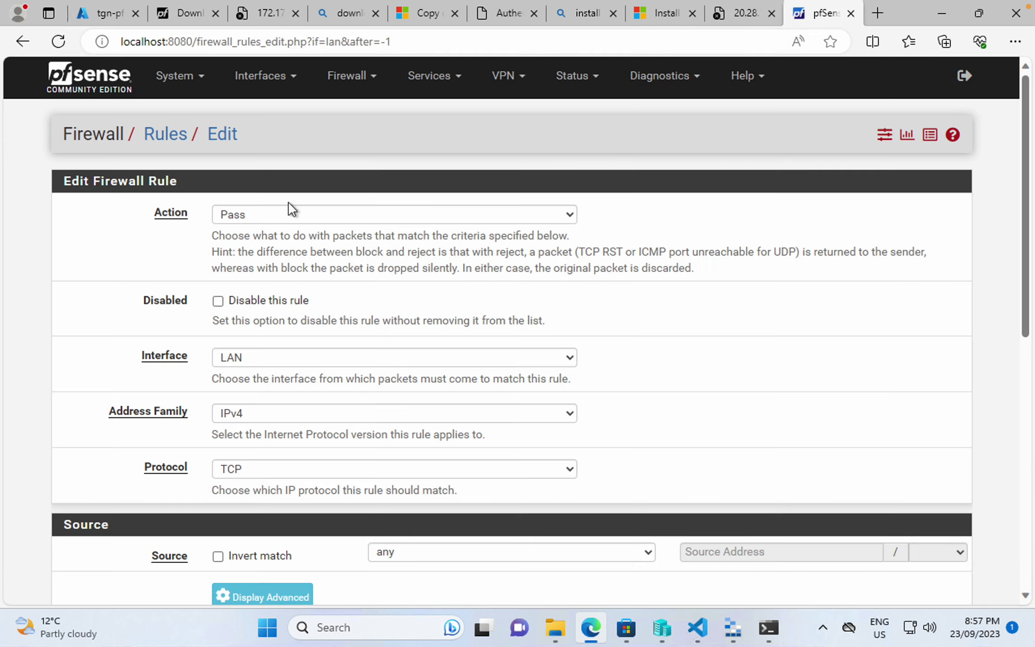
{"action": "scroll", "coordinate": [300, 364], "scroll_direction": "down", "scroll_amount": 4}
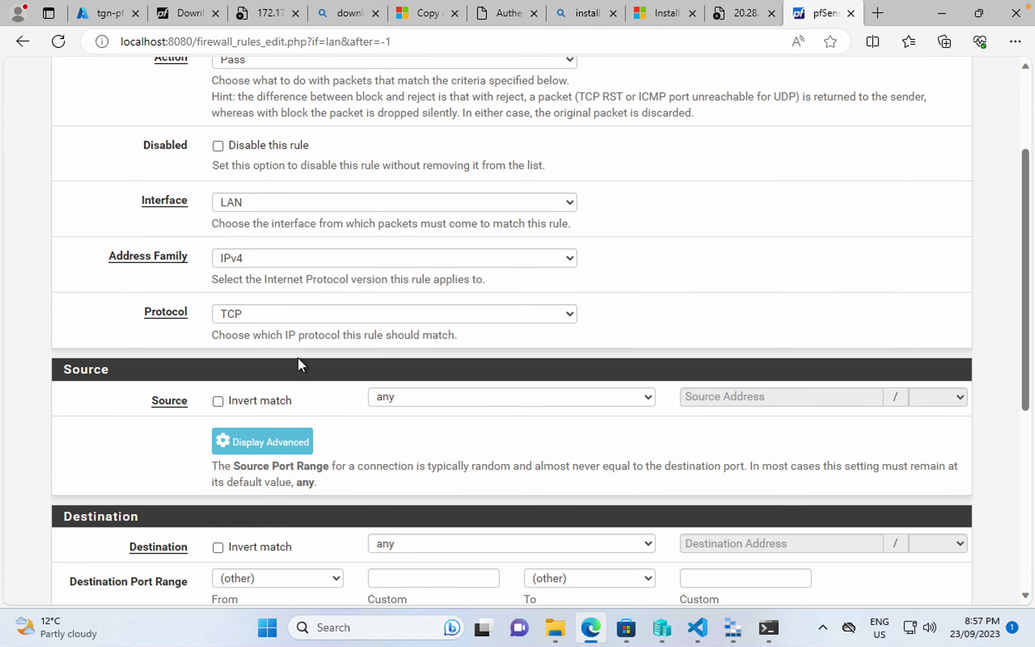
{"action": "scroll", "coordinate": [390, 383], "scroll_direction": "down", "scroll_amount": 2}
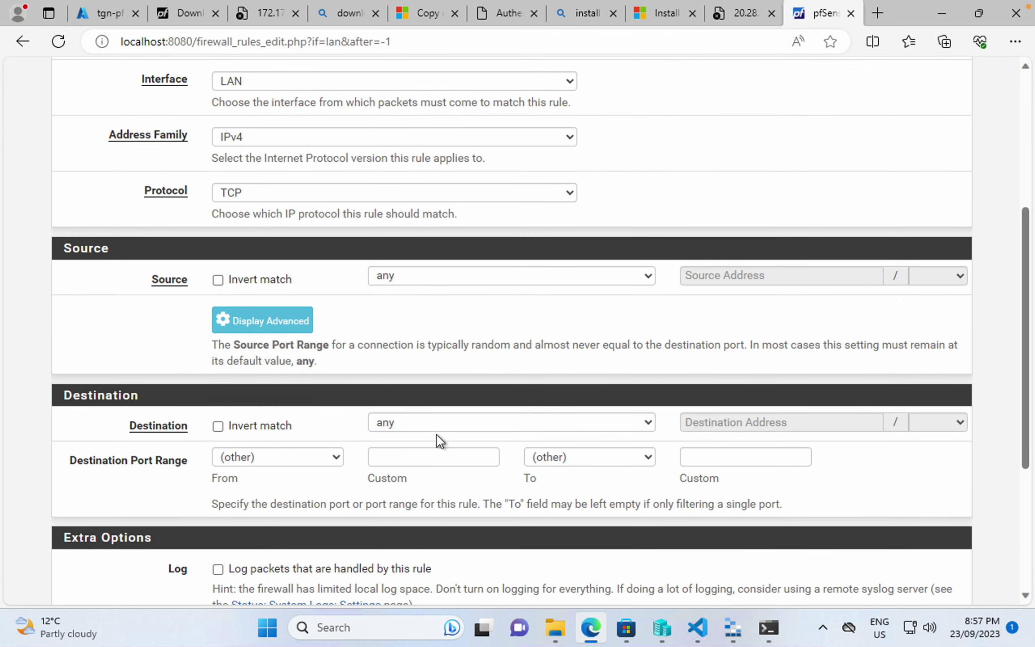
{"action": "left_click", "coordinate": [436, 425]}
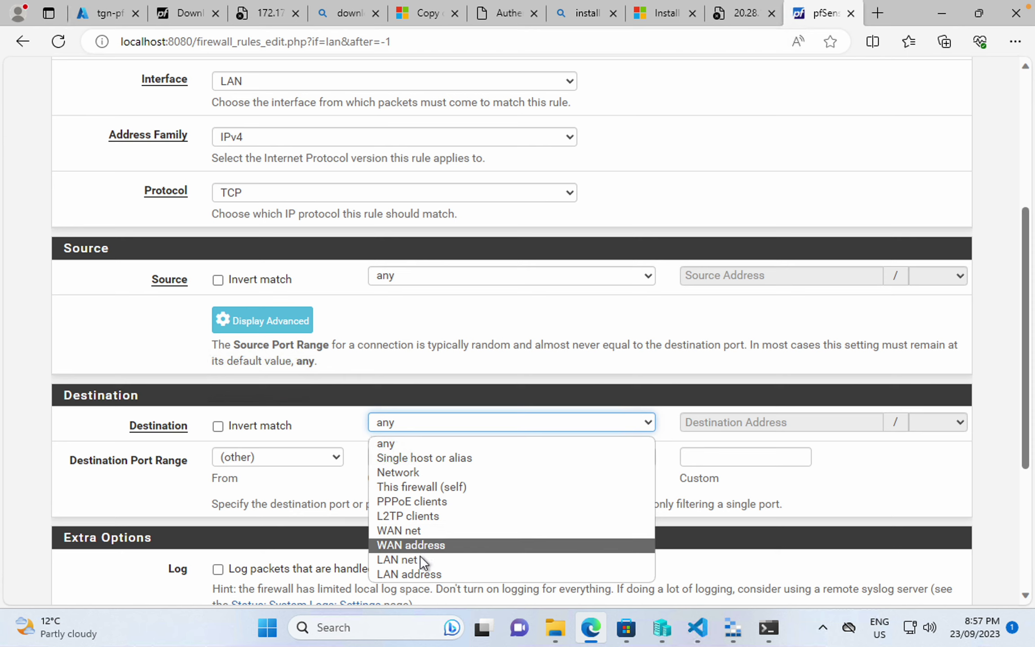
{"action": "left_click", "coordinate": [421, 574]}
- Set the LAN rule's destination port to 50443 and save it
{"action": "scroll", "coordinate": [423, 585], "scroll_direction": "down", "scroll_amount": 3}
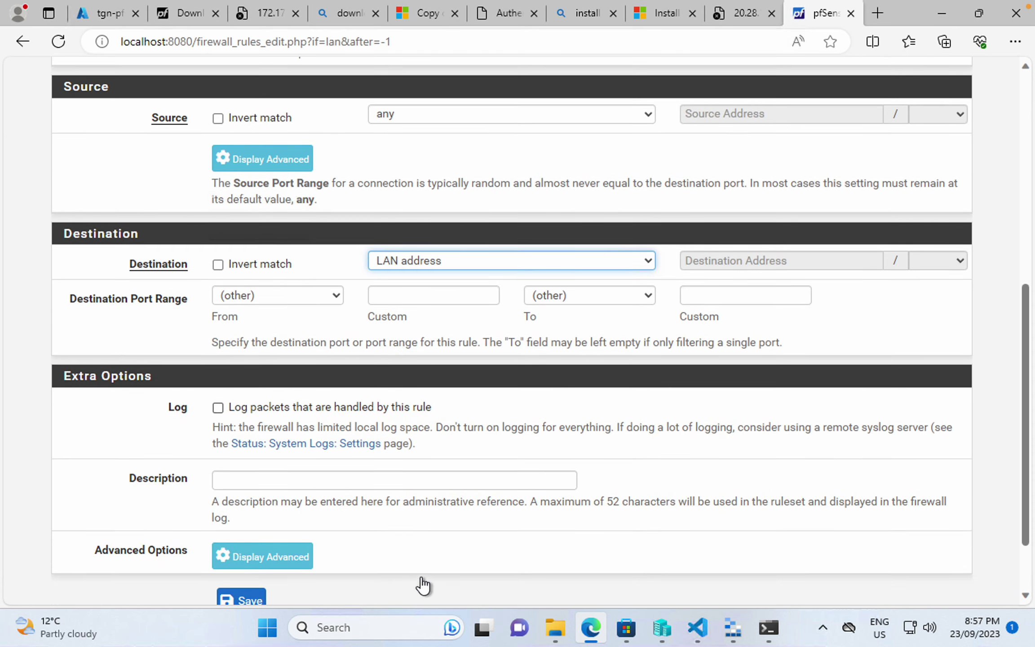
{"action": "left_click", "coordinate": [430, 302]}
{"action": "type", "text": "50443"}
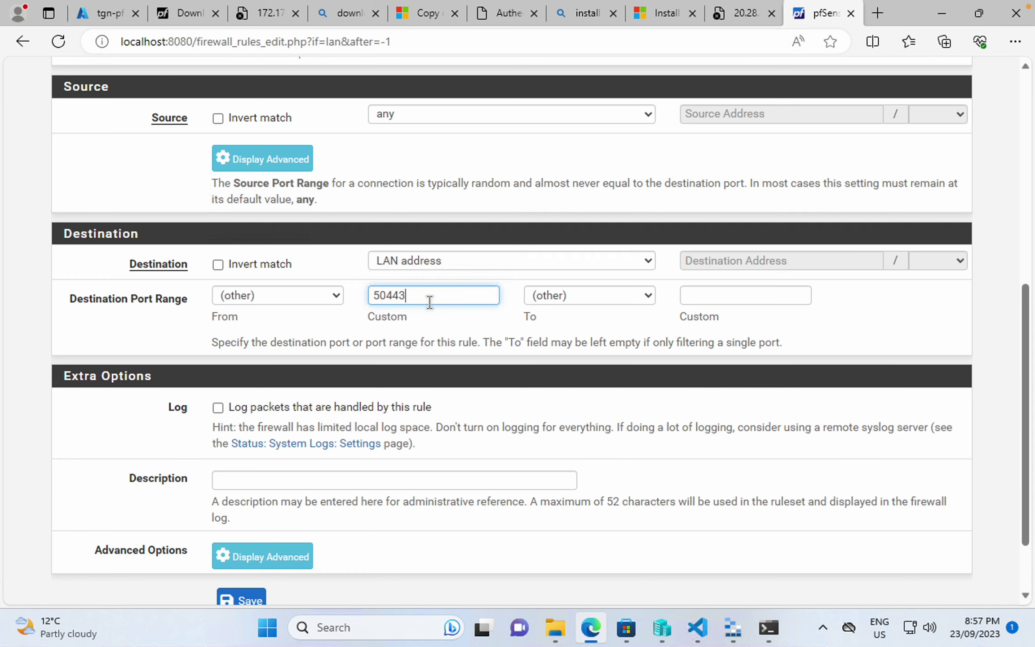
{"action": "scroll", "coordinate": [429, 301], "scroll_direction": "down", "scroll_amount": 2}
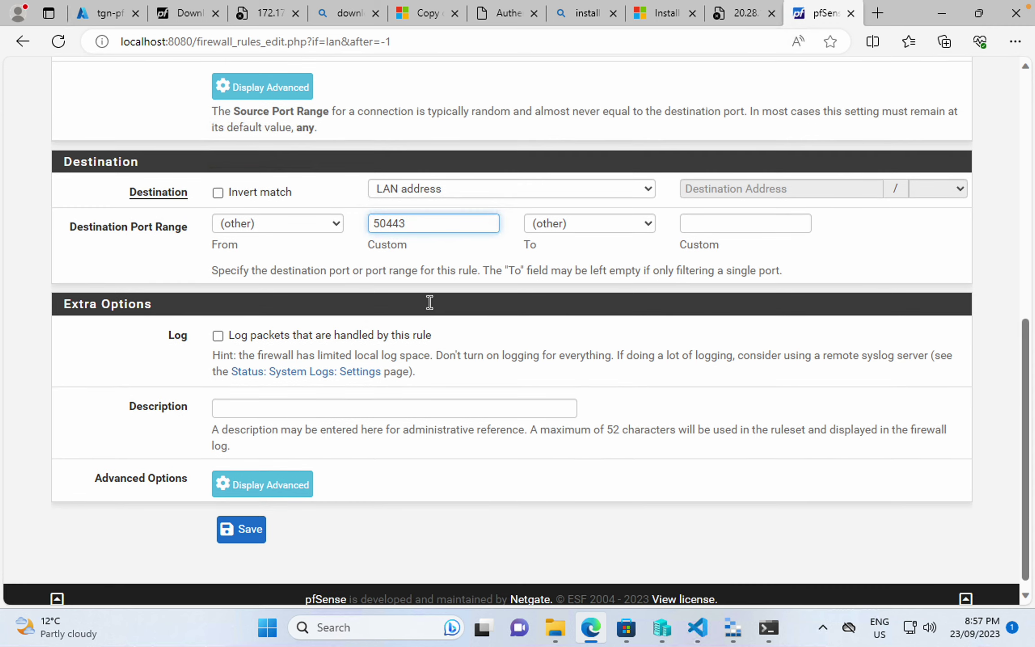
{"action": "scroll", "coordinate": [428, 302], "scroll_direction": "up", "scroll_amount": 10}
{"action": "scroll", "coordinate": [428, 302], "scroll_direction": "down", "scroll_amount": 10}
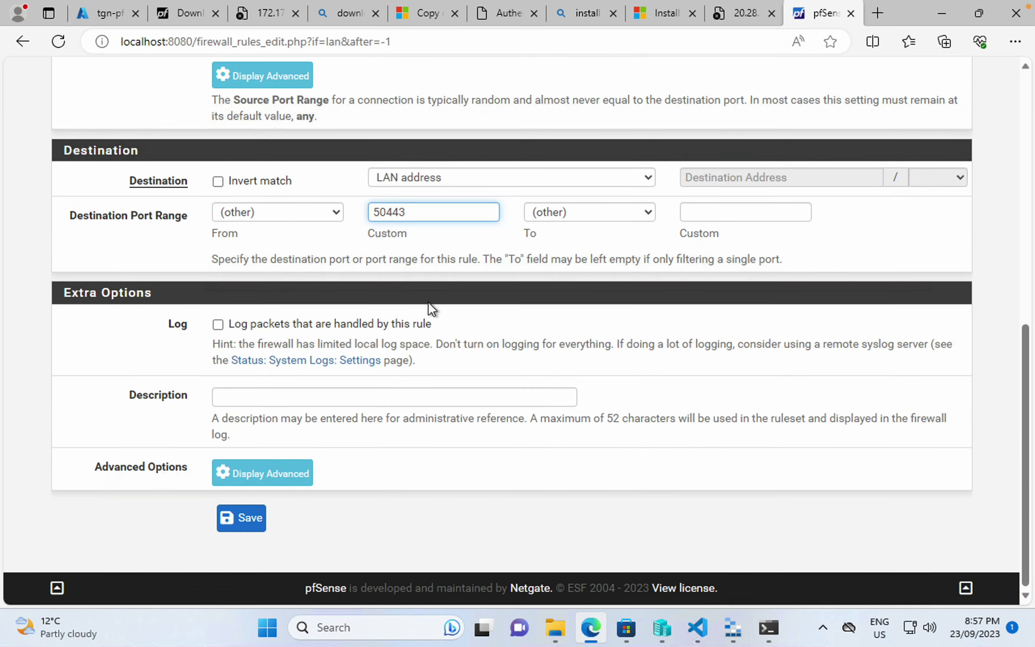
{"action": "left_click", "coordinate": [261, 521]}
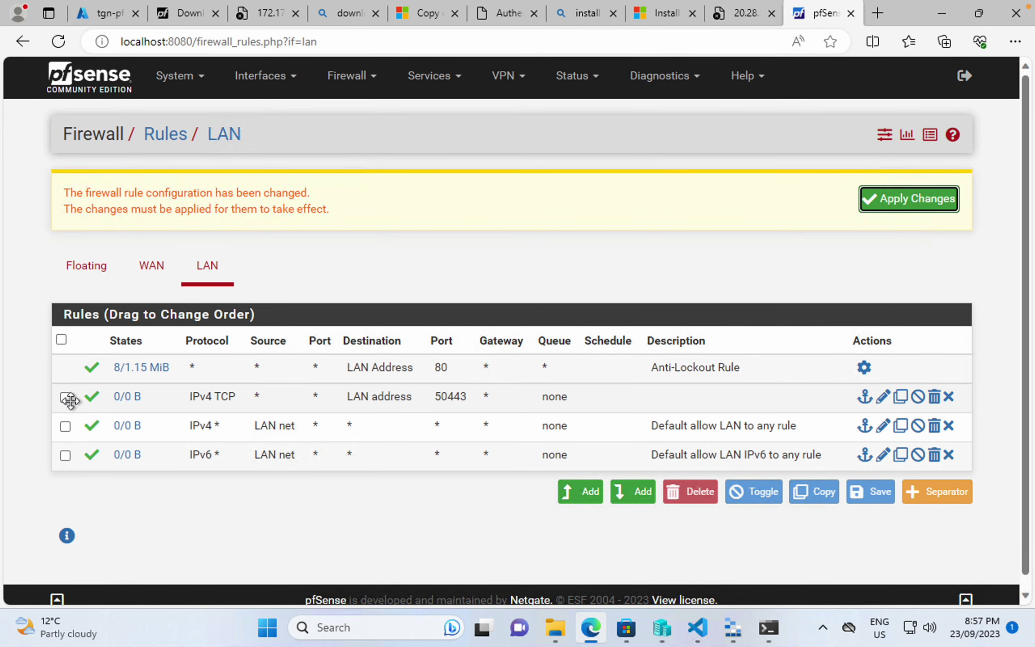
- Apply the pending firewall changes and return to Firewall > Rules
{"action": "left_click", "coordinate": [901, 208]}
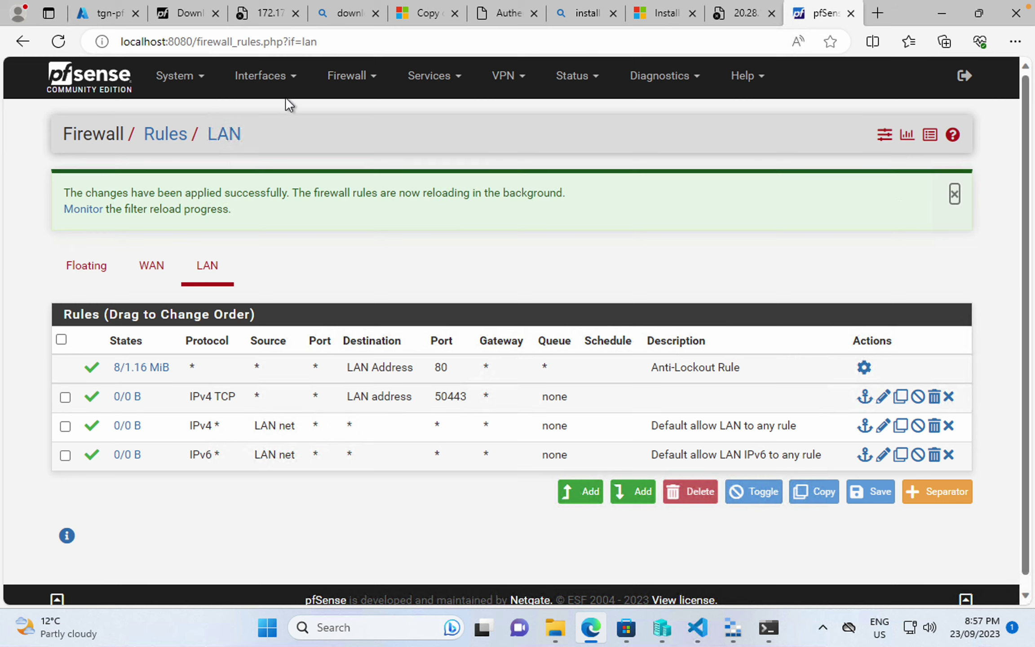
{"action": "left_click", "coordinate": [353, 80]}
{"action": "left_click", "coordinate": [370, 163]}
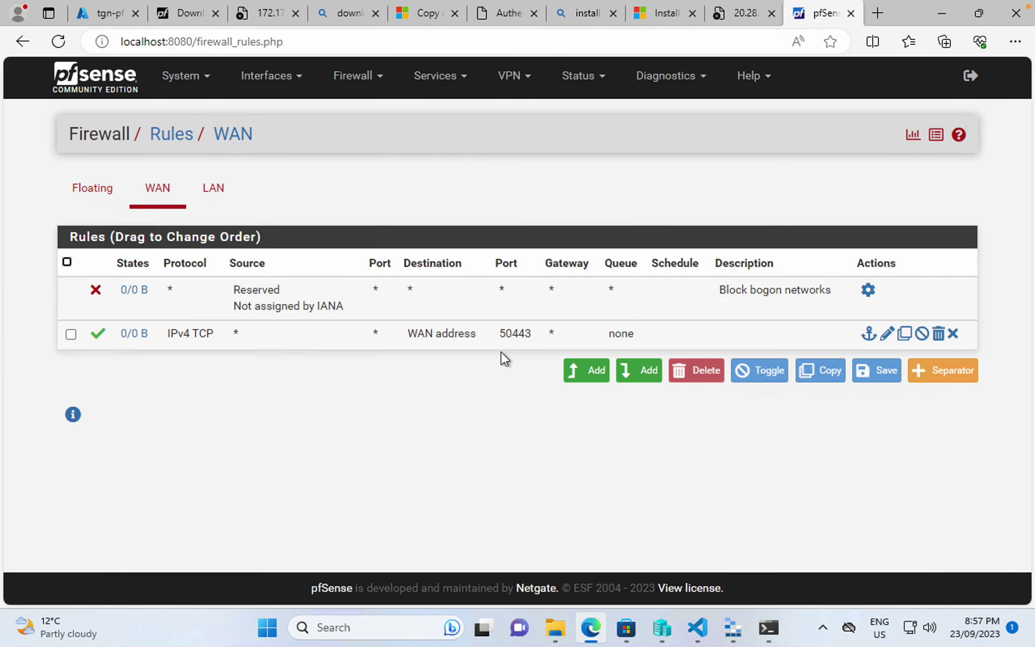
{"action": "left_click", "coordinate": [265, 88]}
- In System > Advanced > Admin Access, select HTTPS with TCP port 50443
{"action": "left_click", "coordinate": [202, 82]}
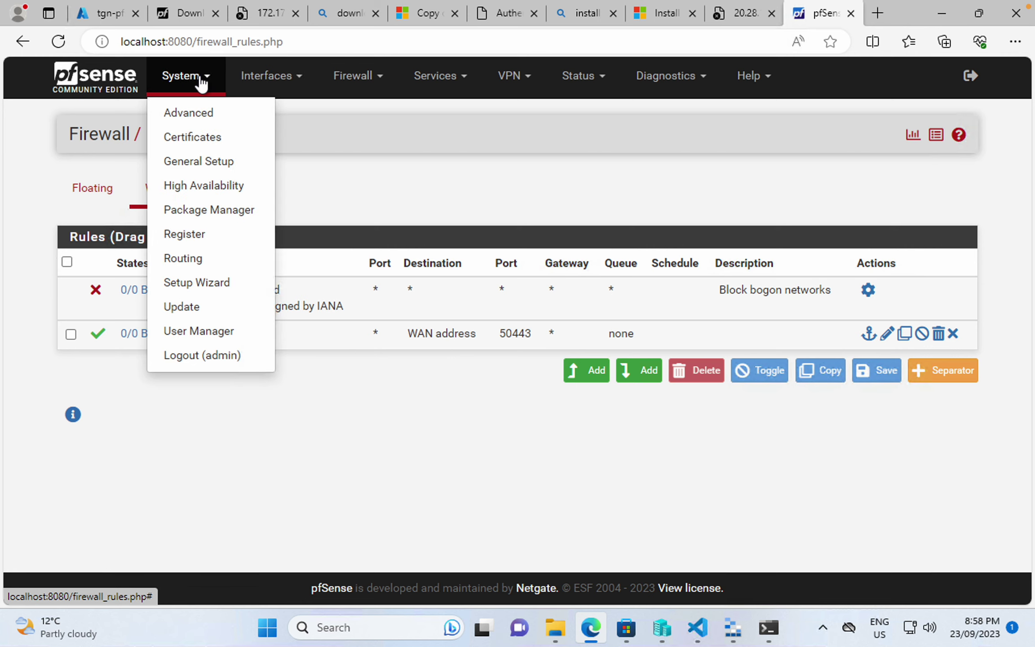
{"action": "left_click", "coordinate": [200, 115]}
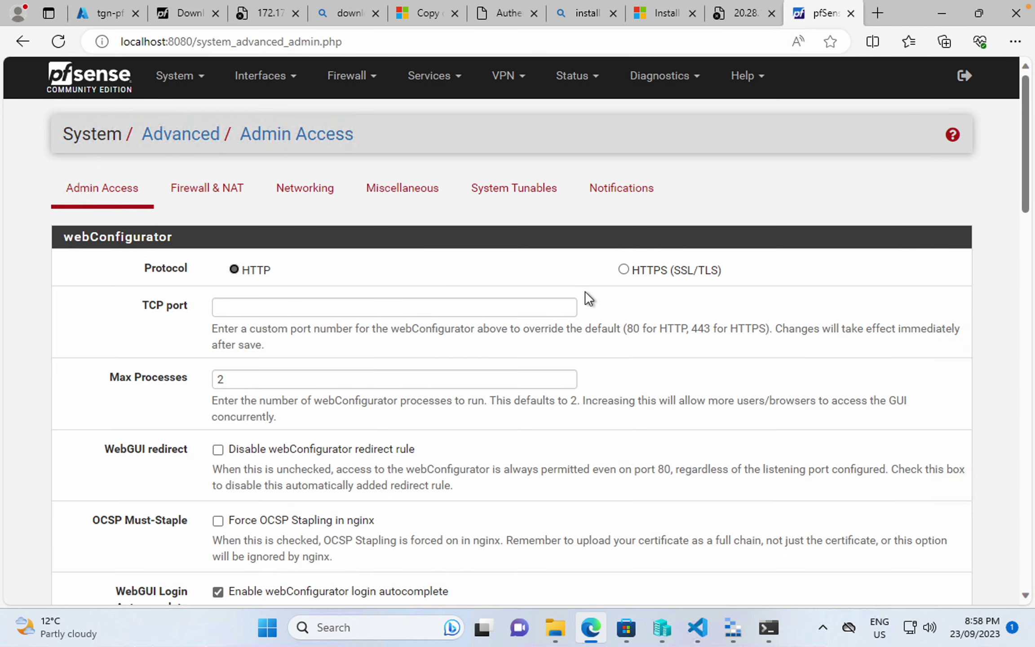
{"action": "left_click", "coordinate": [624, 270]}
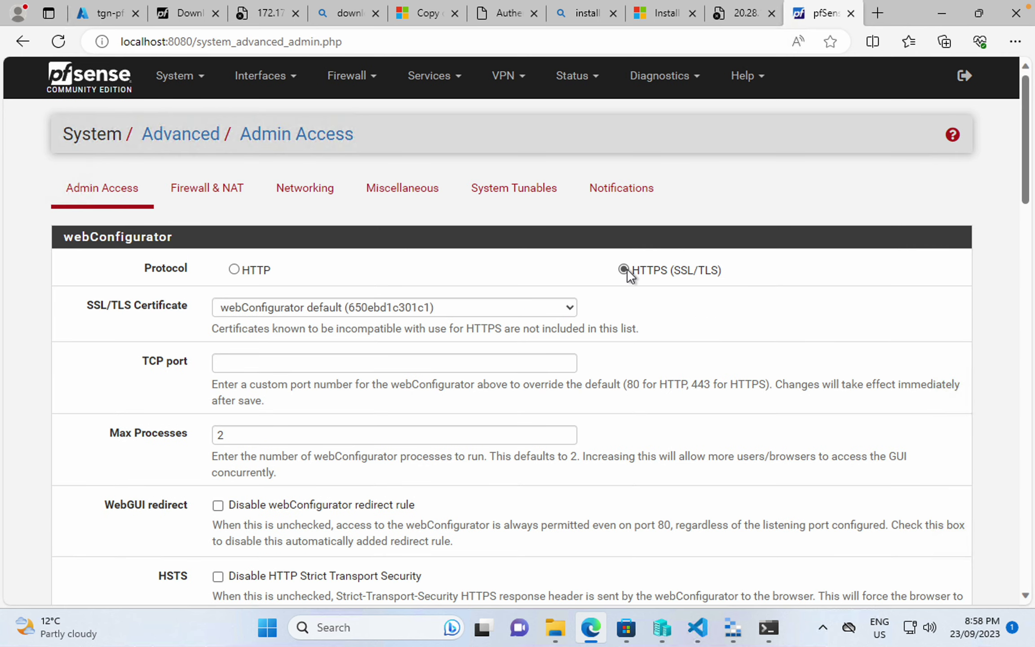
{"action": "left_click", "coordinate": [279, 362]}
{"action": "type", "text": "5044"}
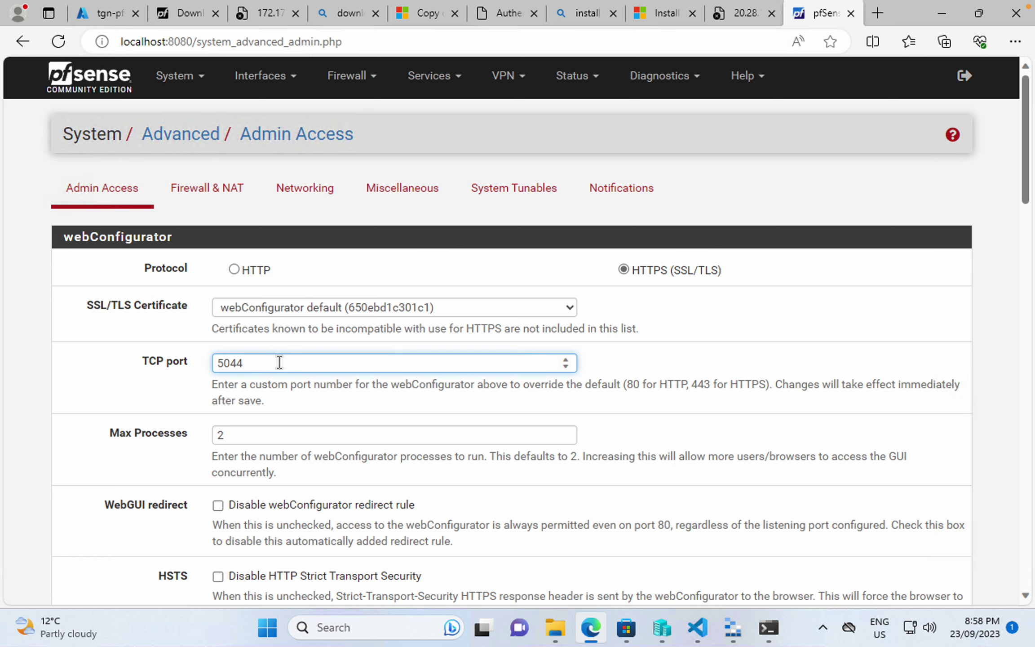
{"action": "type", "text": "3"}
- Tick Disable webConfigurator redirect rule and toggle the Secure Shell server option
{"action": "scroll", "coordinate": [288, 380], "scroll_direction": "down", "scroll_amount": 4}
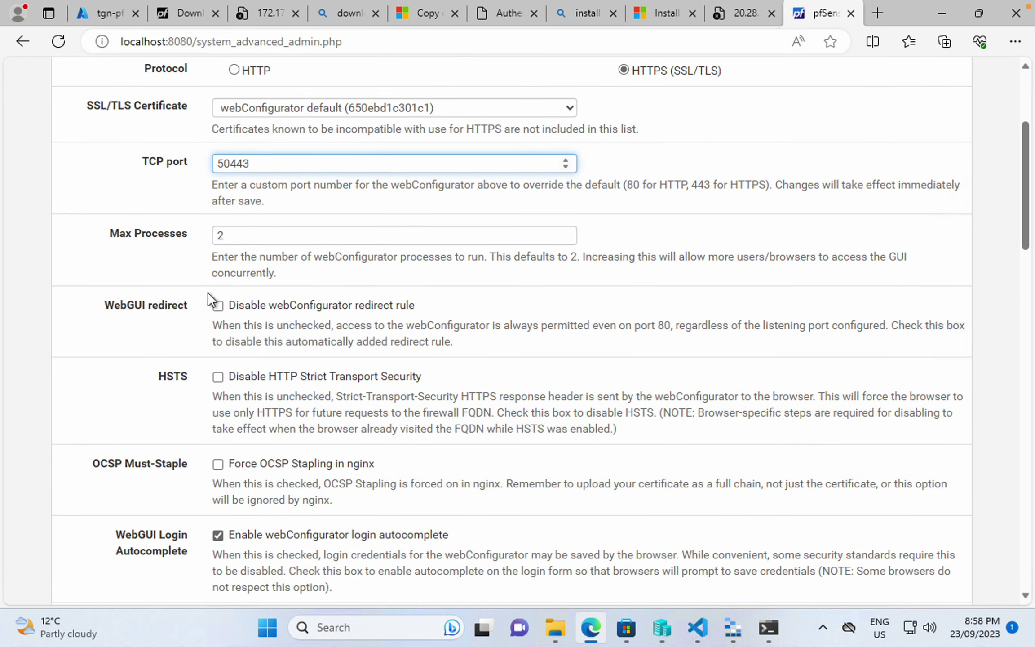
{"action": "left_click", "coordinate": [220, 307]}
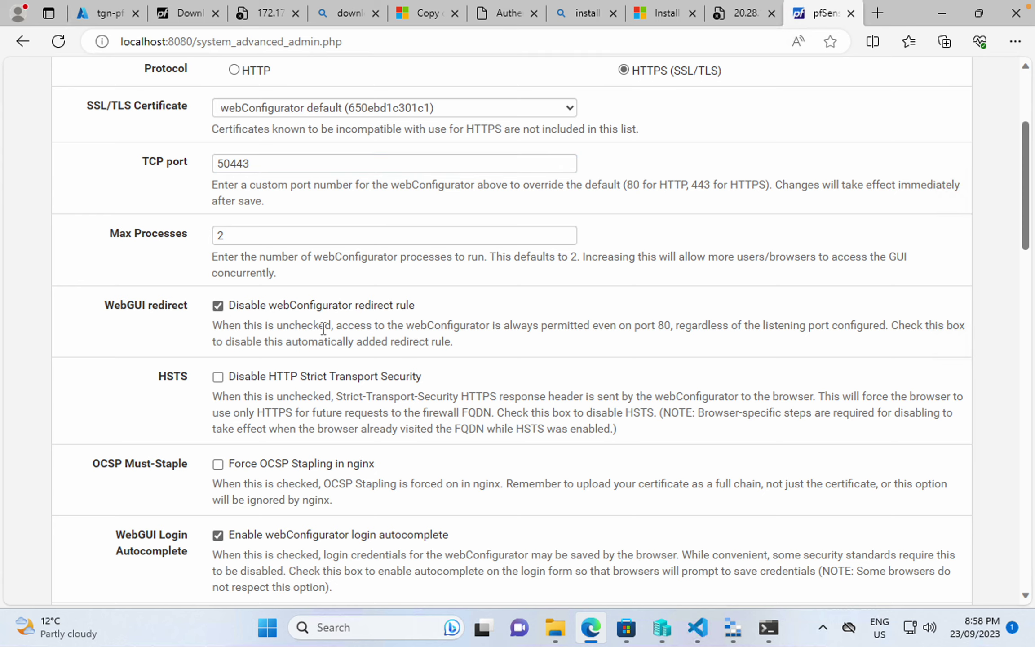
{"action": "scroll", "coordinate": [320, 336], "scroll_direction": "down", "scroll_amount": 11}
{"action": "scroll", "coordinate": [322, 332], "scroll_direction": "up", "scroll_amount": 15}
{"action": "scroll", "coordinate": [323, 329], "scroll_direction": "down", "scroll_amount": 2}
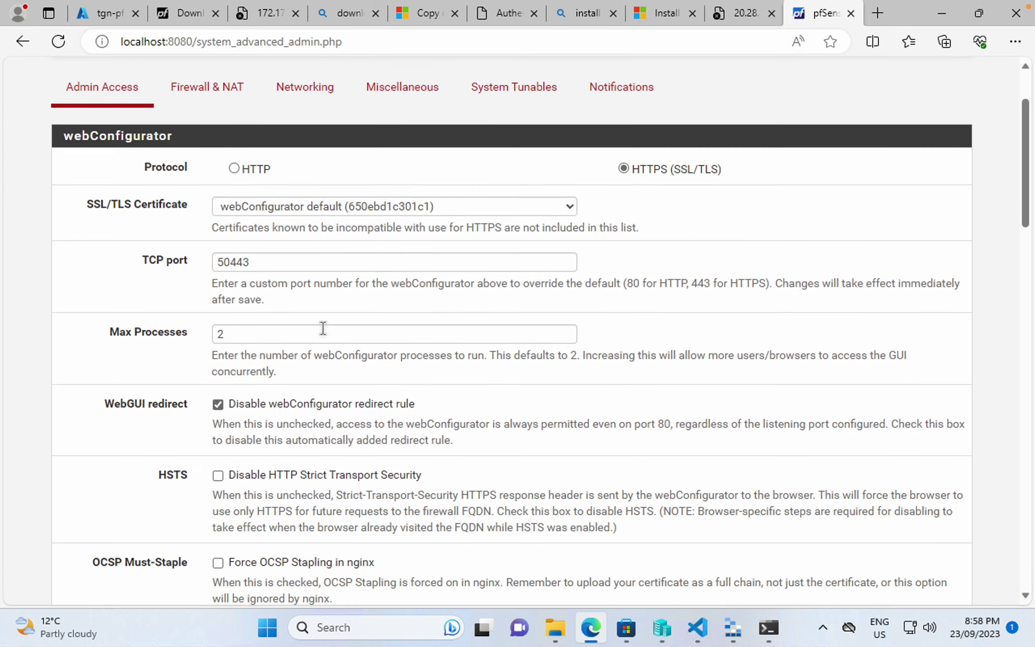
{"action": "scroll", "coordinate": [148, 355], "scroll_direction": "down", "scroll_amount": 8}
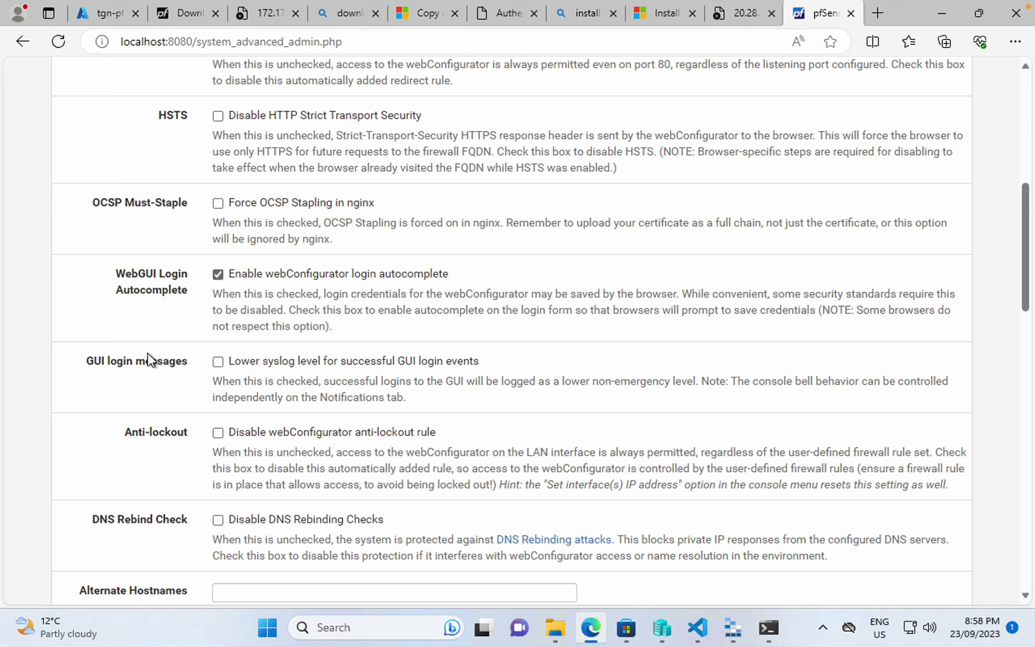
{"action": "scroll", "coordinate": [148, 355], "scroll_direction": "up", "scroll_amount": 1}
{"action": "scroll", "coordinate": [147, 355], "scroll_direction": "down", "scroll_amount": 10}
{"action": "scroll", "coordinate": [148, 354], "scroll_direction": "down", "scroll_amount": 12}
{"action": "scroll", "coordinate": [148, 354], "scroll_direction": "up", "scroll_amount": 11}
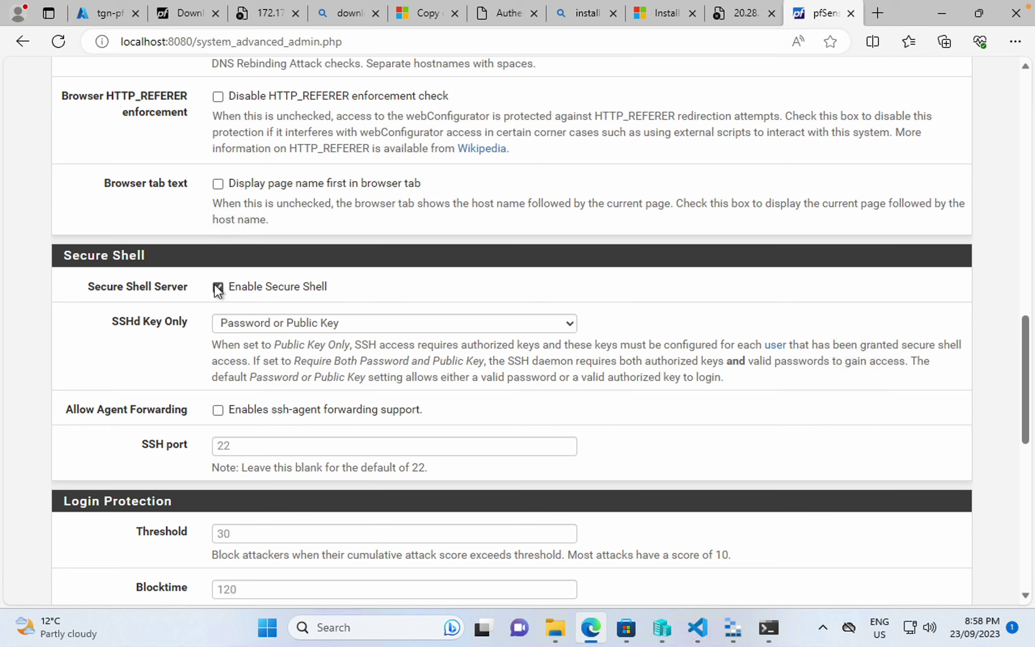
{"action": "left_click", "coordinate": [218, 288]}
{"action": "left_click", "coordinate": [222, 285]}
- Save the HTTPS admin settings, exit the Ubuntu SSH session and recall the previous tunnel command
{"action": "scroll", "coordinate": [120, 320], "scroll_direction": "down", "scroll_amount": 10}
{"action": "left_click", "coordinate": [240, 519]}
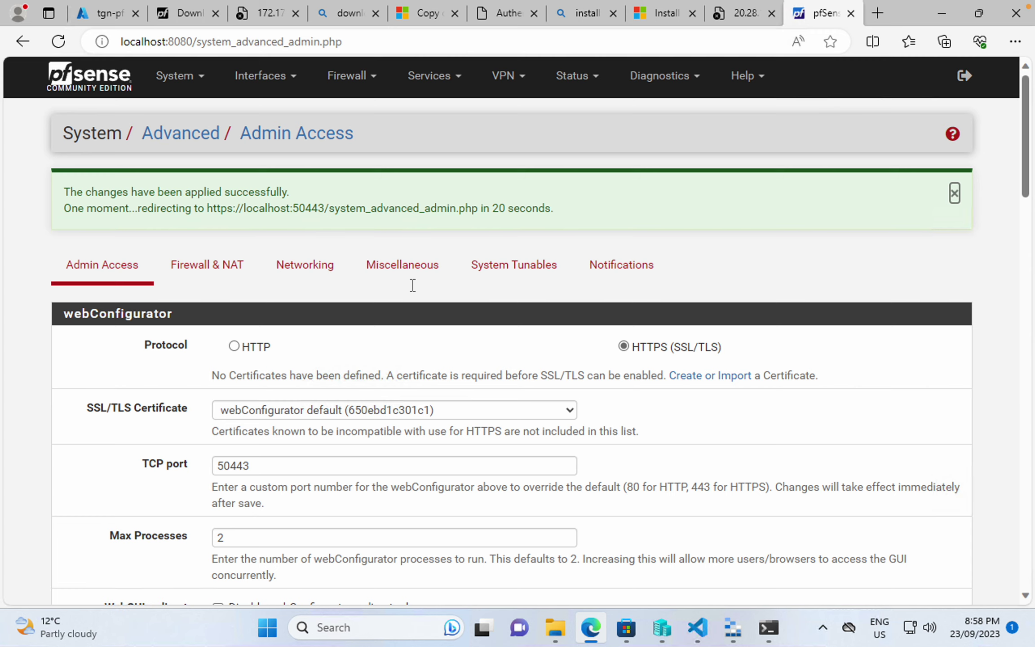
{"action": "left_click", "coordinate": [768, 628]}
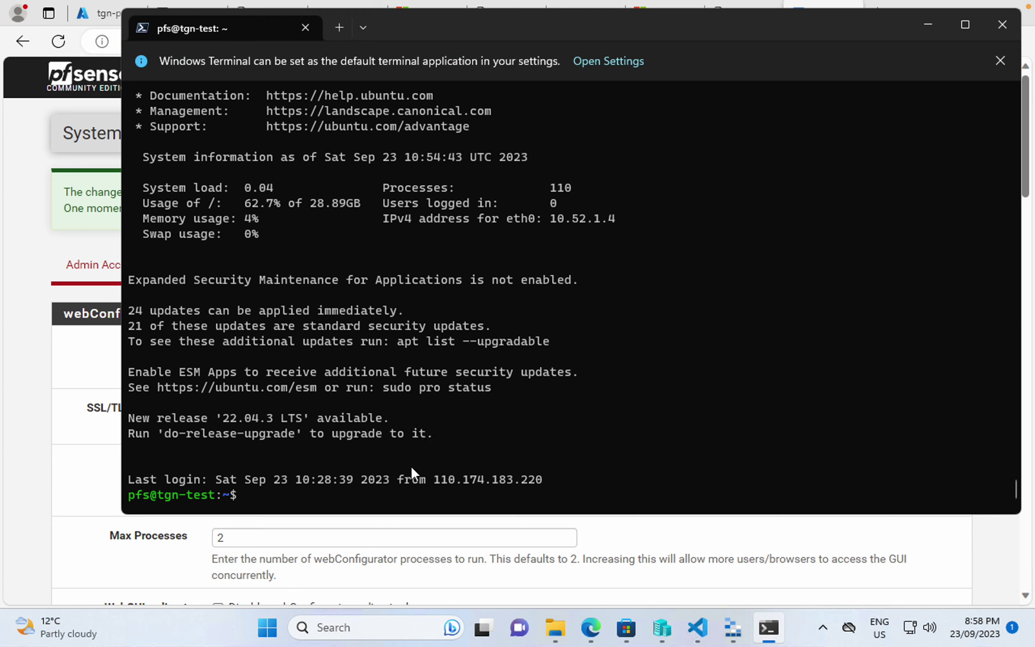
{"action": "type", "text": "exit"}
{"action": "key", "text": "Return"}
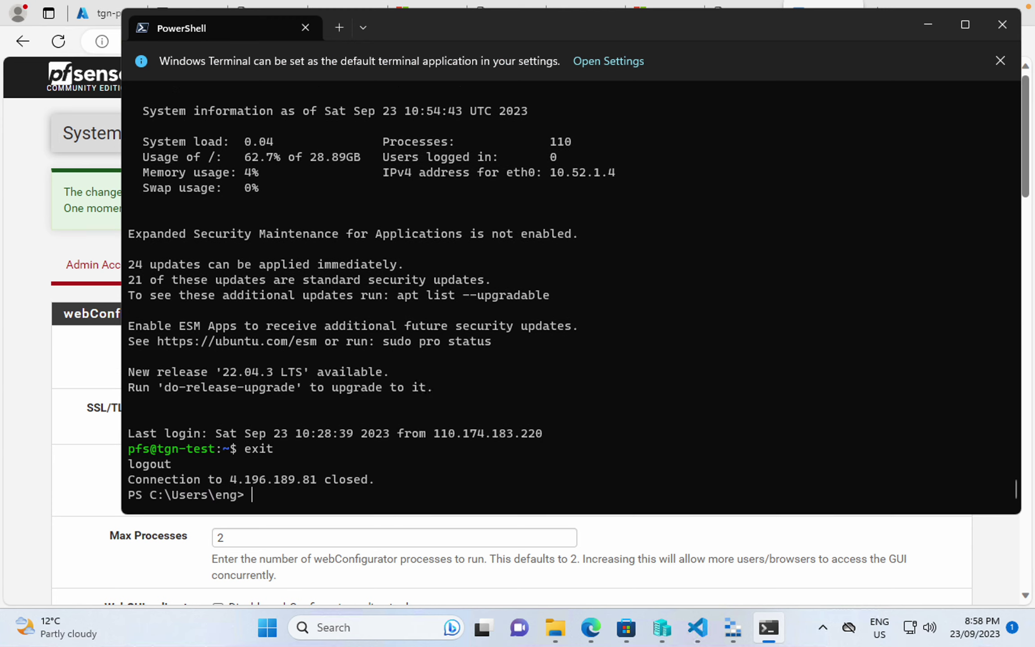
{"action": "key", "text": "Up"}
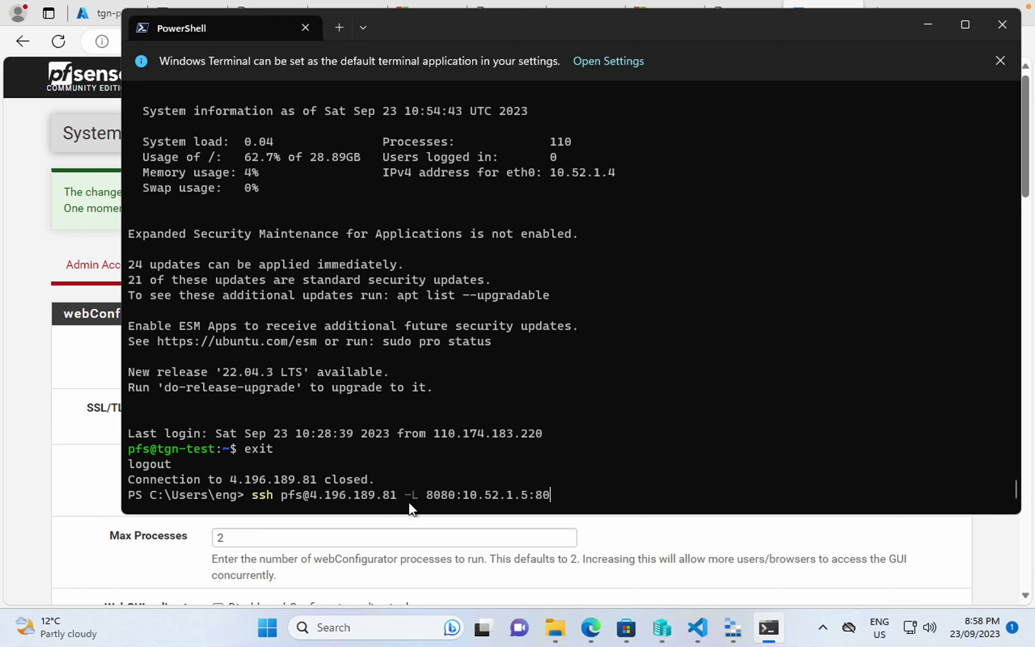
{"action": "left_click", "coordinate": [154, 567]}
- Try loading the public IP over HTTPS, then at port 50443, which times out
{"action": "left_click", "coordinate": [744, 14]}
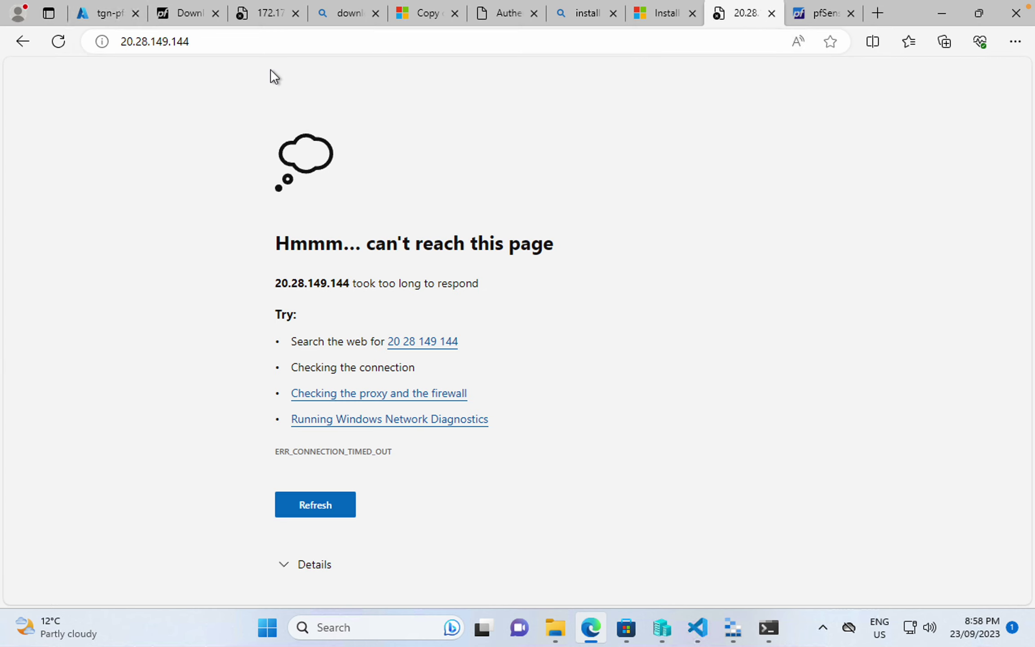
{"action": "left_click", "coordinate": [251, 42]}
{"action": "key", "text": "Home"}
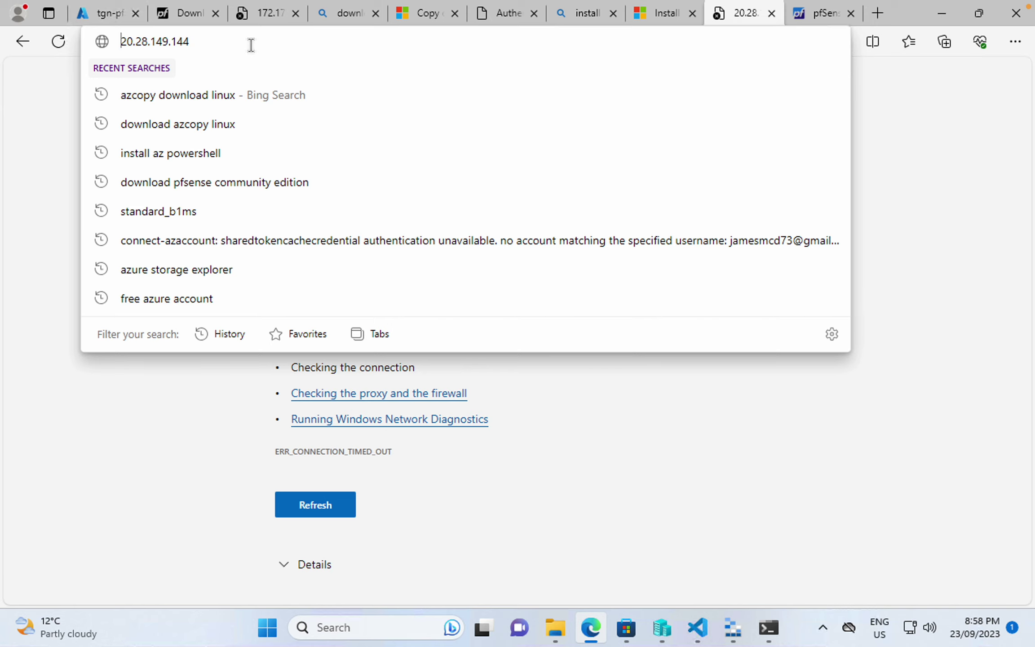
{"action": "type", "text": "http:"}
{"action": "key", "text": "BackSpace"}
{"action": "type", "text": "s:"}
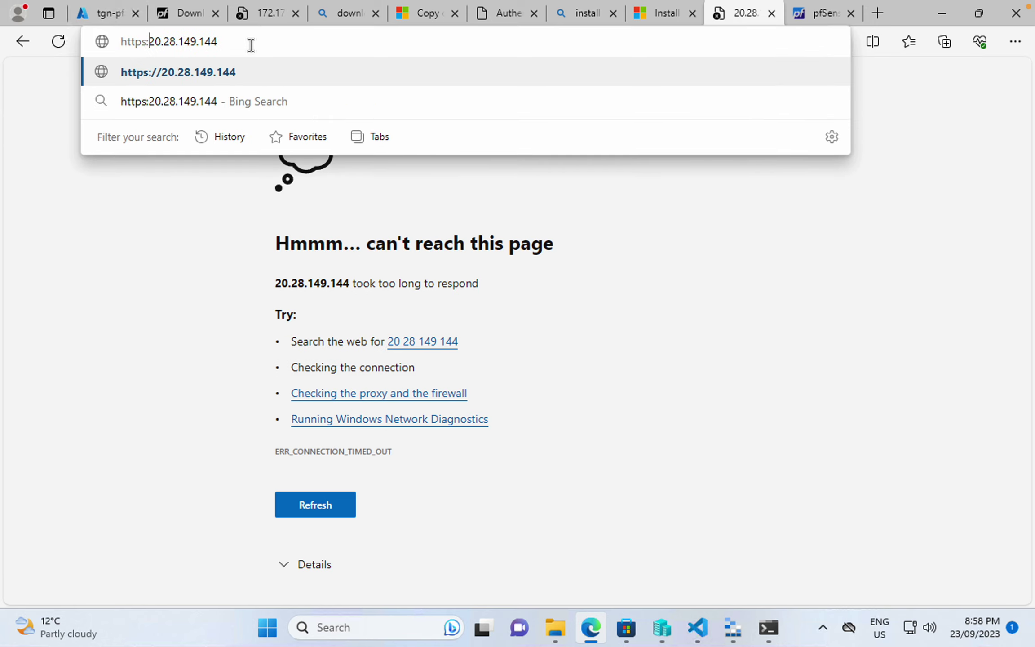
{"action": "type", "text": "//"}
{"action": "key", "text": "super+Right"}
{"action": "key", "text": "super"}
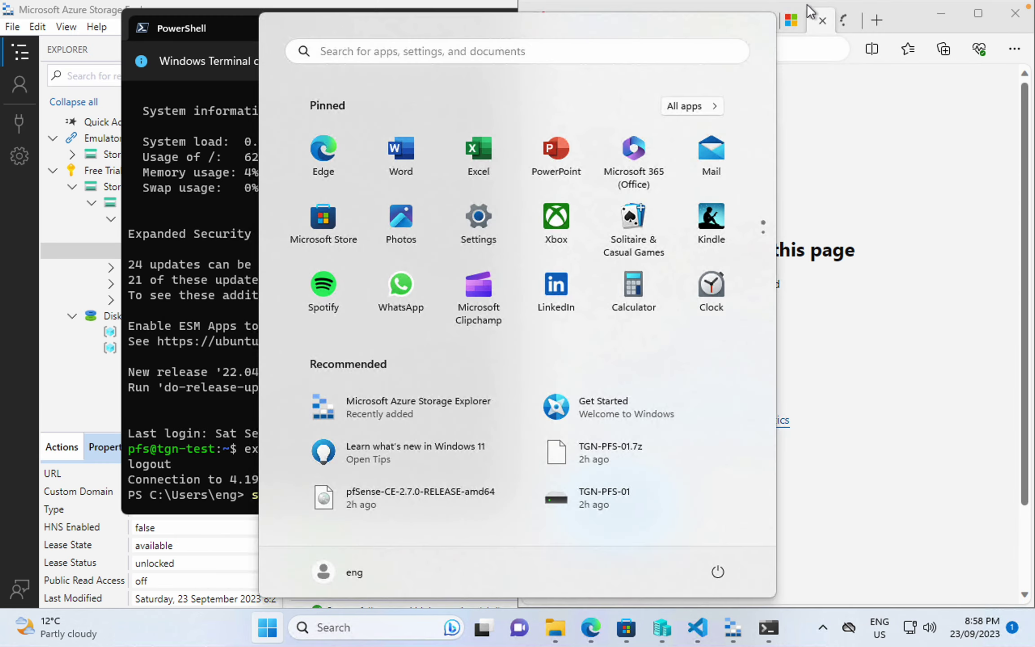
{"action": "left_click", "coordinate": [978, 13]}
{"action": "key", "text": "Return"}
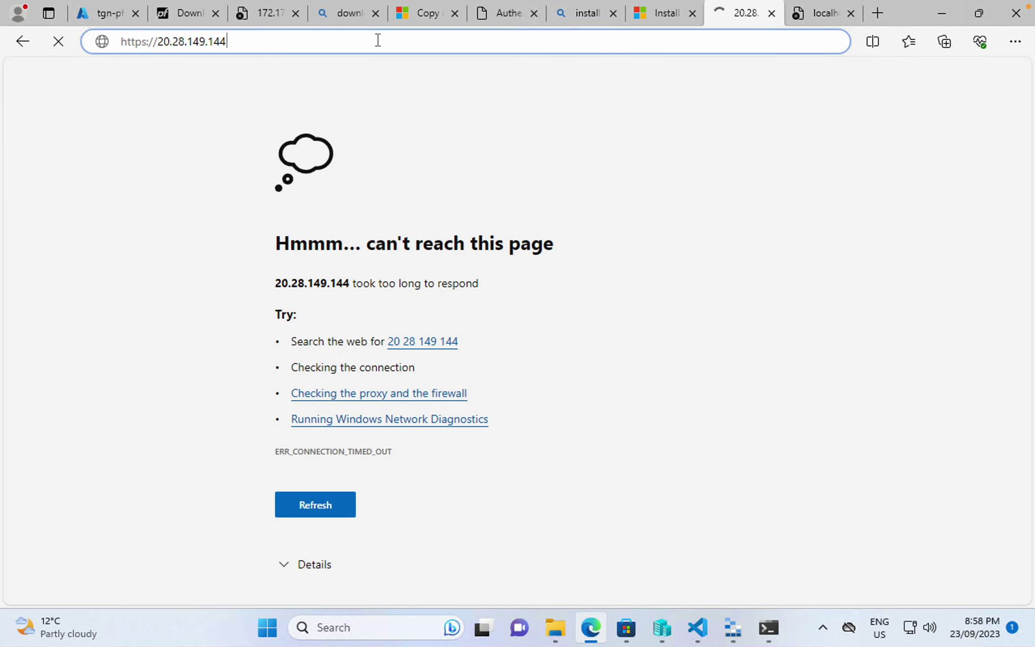
{"action": "left_click", "coordinate": [378, 40]}
{"action": "type", "text": ":5044"}
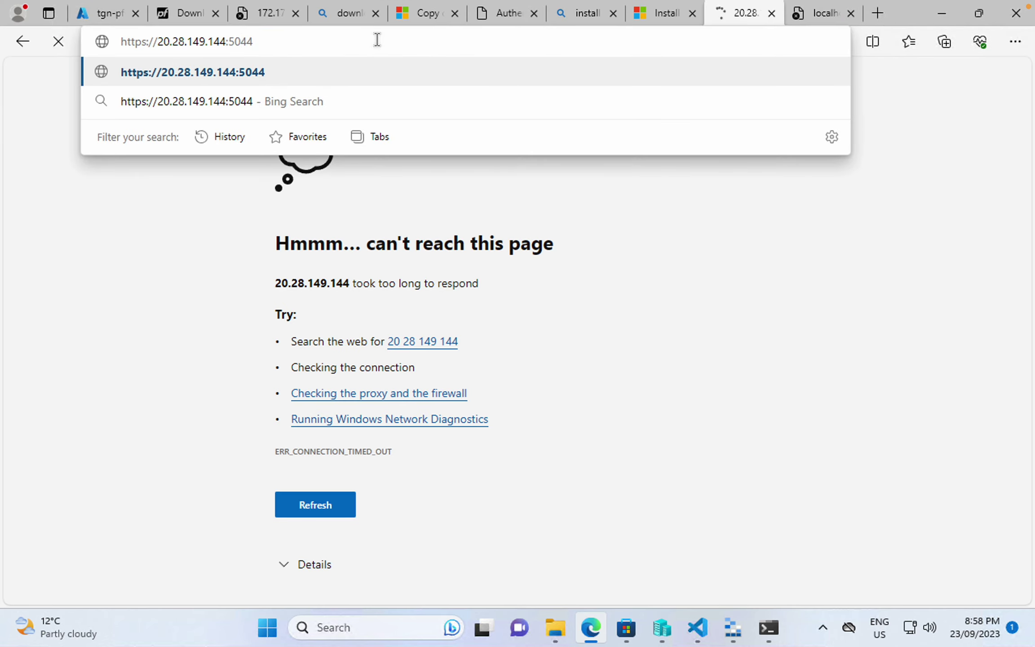
{"action": "type", "text": "3"}
{"action": "key", "text": "Return"}
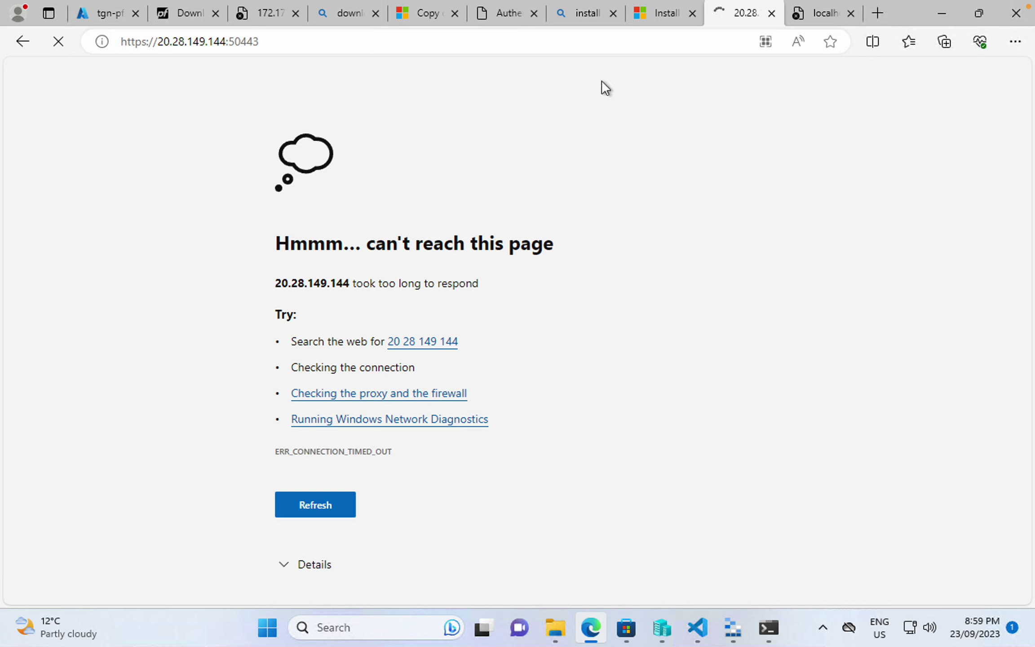
- Close the localhost tab and redraw the pfSense menu in the Azure serial console
{"action": "left_click", "coordinate": [815, 20]}
{"action": "left_click", "coordinate": [851, 13]}
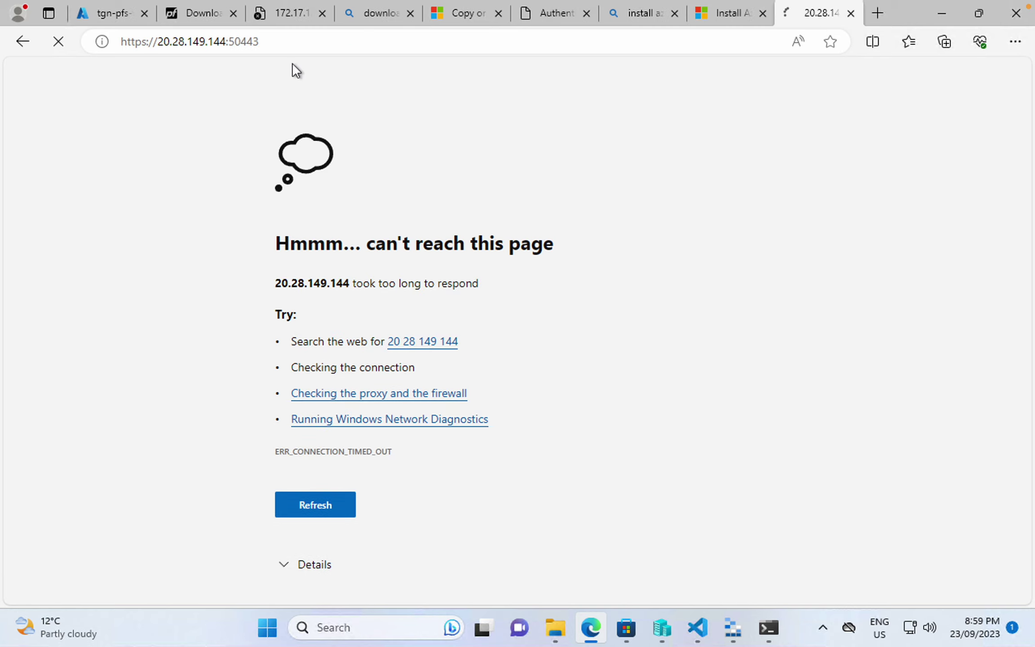
{"action": "left_click", "coordinate": [96, 12]}
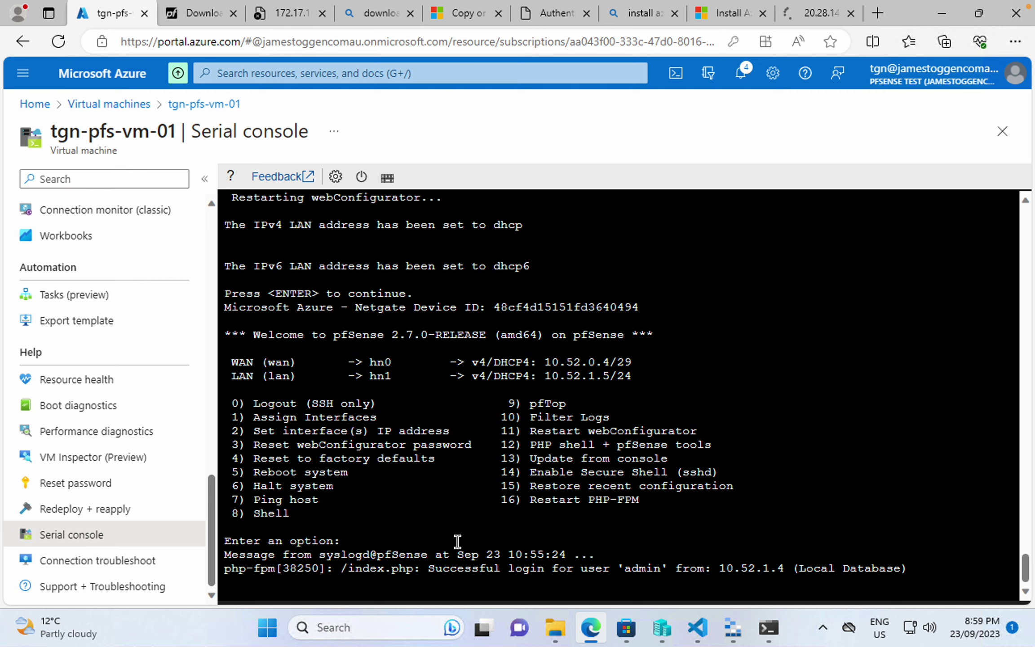
{"action": "left_click", "coordinate": [814, 14]}
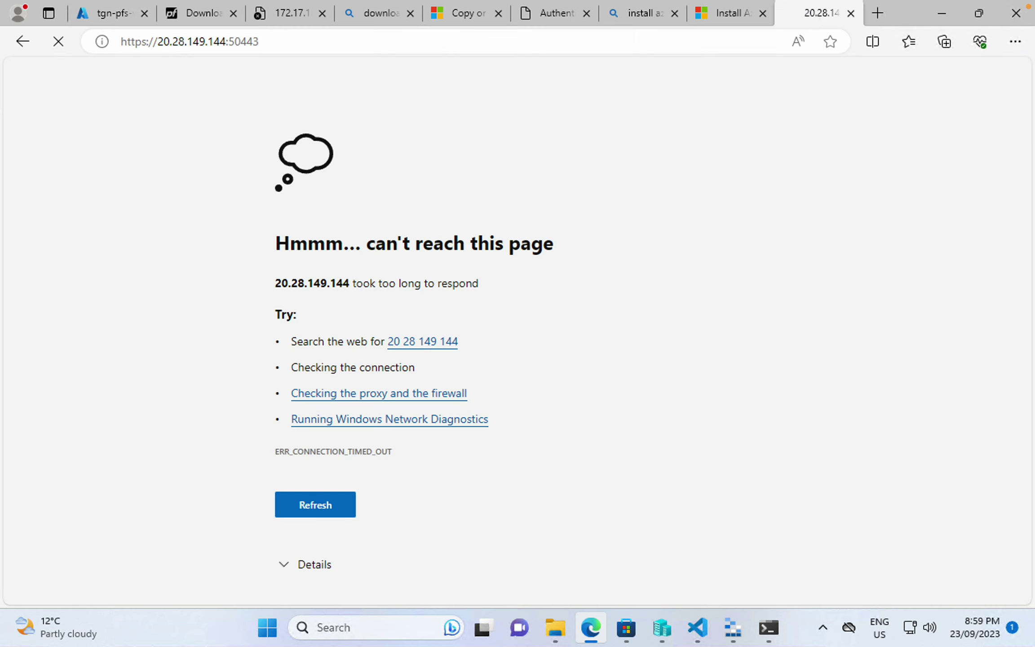
{"action": "left_click", "coordinate": [316, 40]}
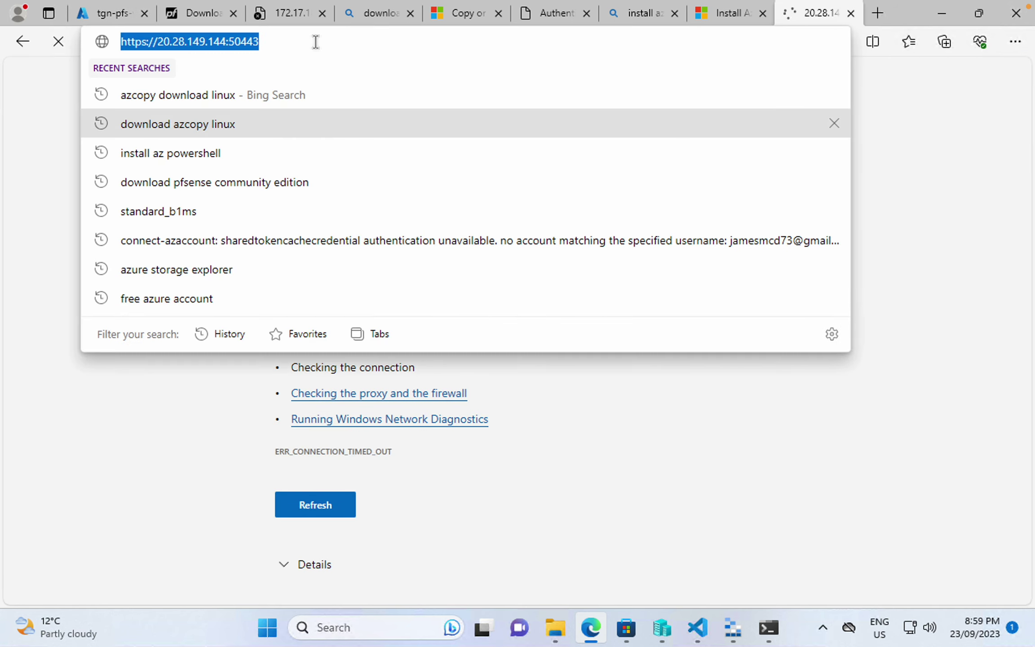
{"action": "left_click", "coordinate": [91, 14]}
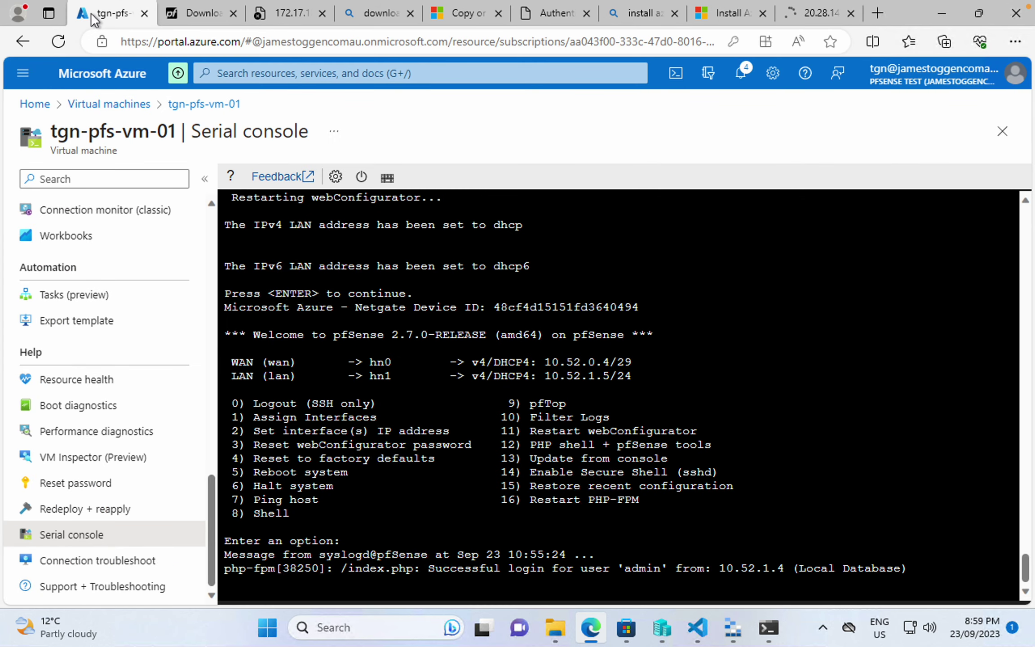
{"action": "key", "text": "Return"}
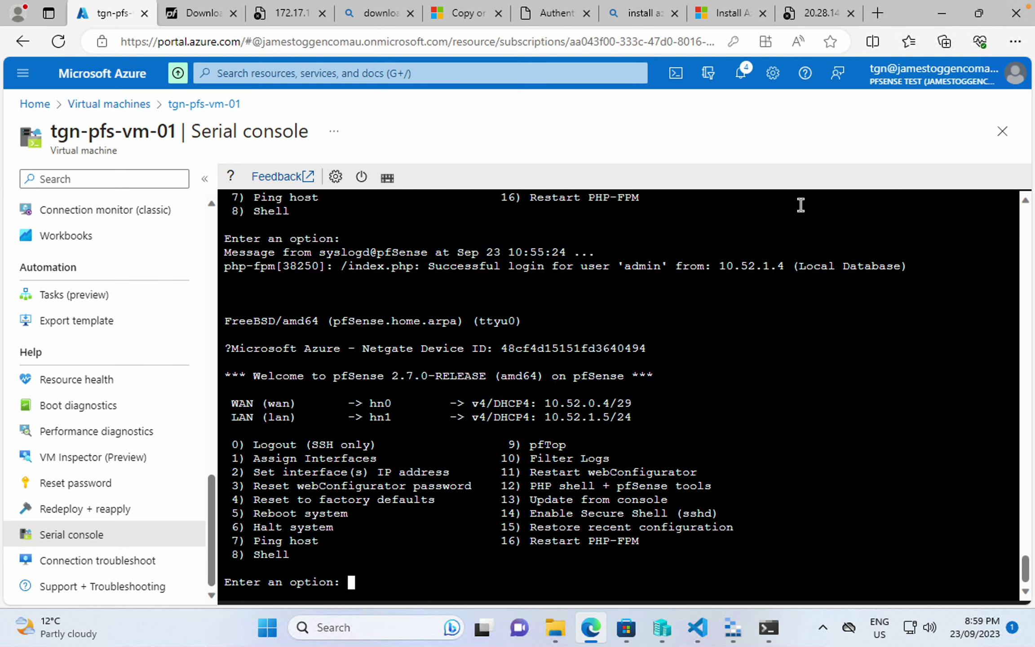
{"action": "left_click", "coordinate": [820, 13]}
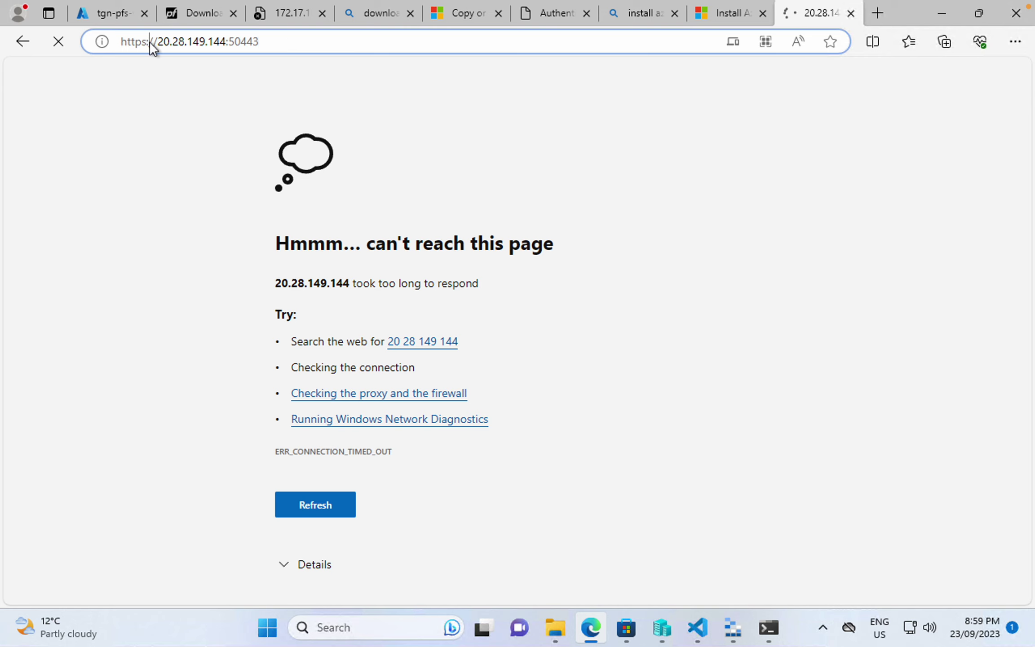
{"action": "left_click", "coordinate": [107, 16]}
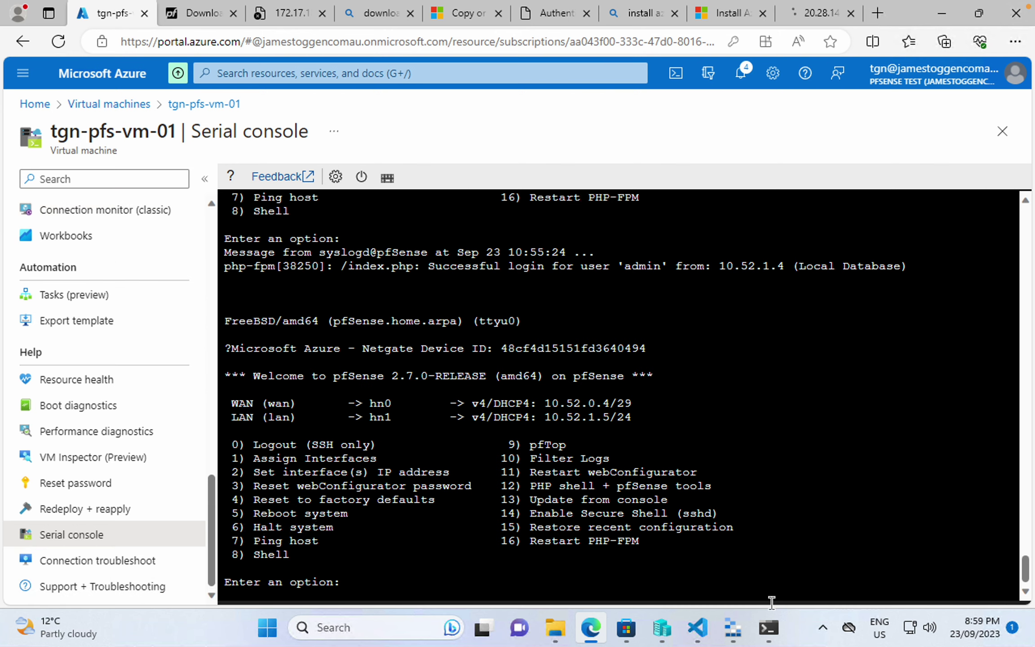
{"action": "left_click", "coordinate": [769, 627]}
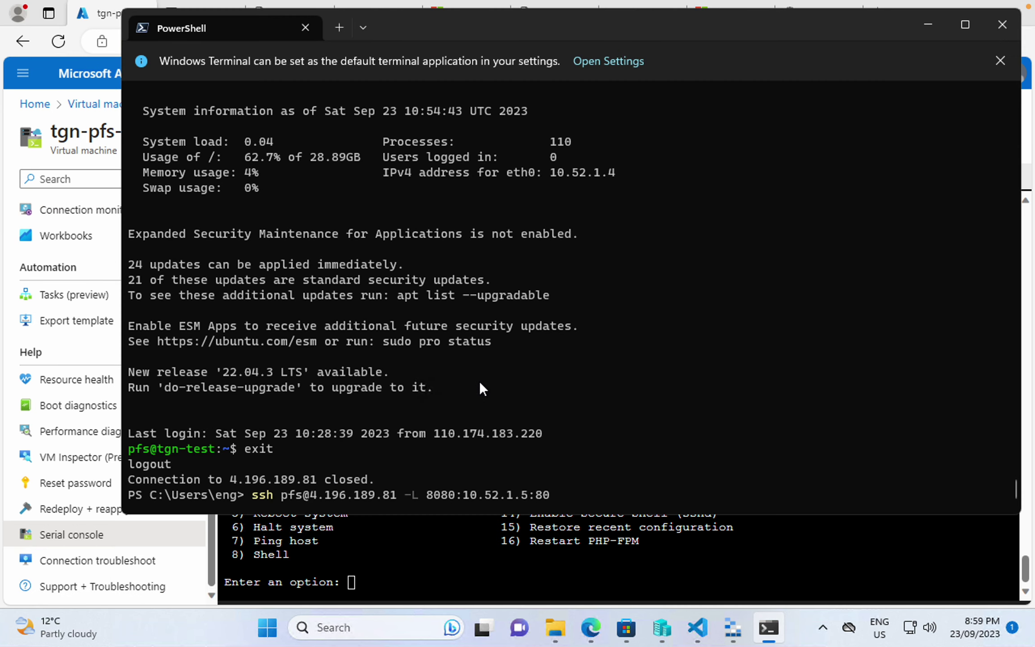
- Change the ssh tunnel argument to 8080:10.52.1.5:50443 and run the command
{"action": "key", "text": "BackSpace"}
{"action": "key", "text": "BackSpace"}
{"action": "key", "text": "BackSpace"}
{"action": "key", "text": "BackSpace"}
{"action": "key", "text": "BackSpace"}
{"action": "key", "text": "BackSpace"}
{"action": "key", "text": "BackSpace"}
{"action": "key", "text": "BackSpace"}
{"action": "key", "text": "BackSpace"}
{"action": "key", "text": "BackSpace"}
{"action": "key", "text": "BackSpace"}
{"action": "key", "text": "BackSpace"}
{"action": "key", "text": "BackSpace"}
{"action": "key", "text": "BackSpace"}
{"action": "key", "text": "BackSpace"}
{"action": "key", "text": "BackSpace"}
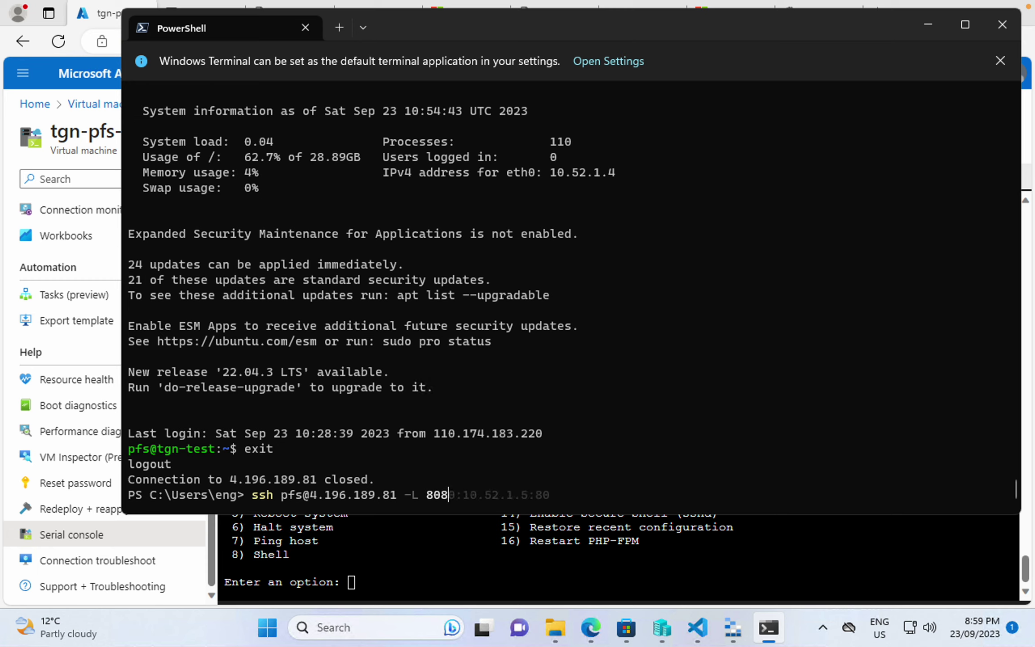
{"action": "type", "text": "8080:"}
{"action": "key", "text": "BackSpace"}
{"action": "type", "text": "10.52.1.5:50443"}
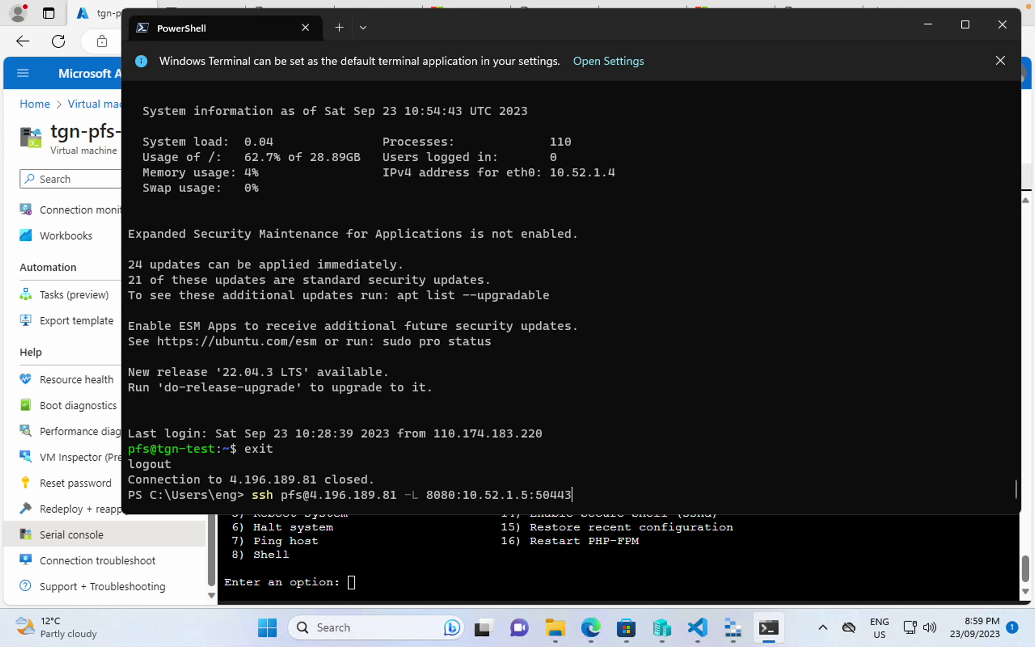
{"action": "key", "text": "Return"}
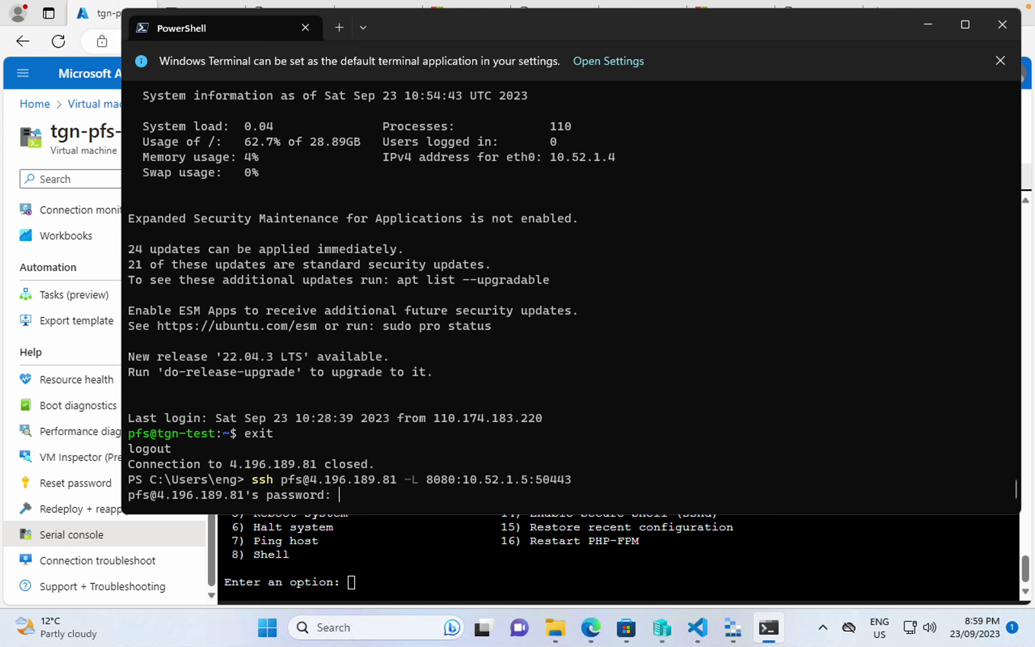
- Log in with the password copied from password.txt in VS Code
{"action": "left_click", "coordinate": [698, 629]}
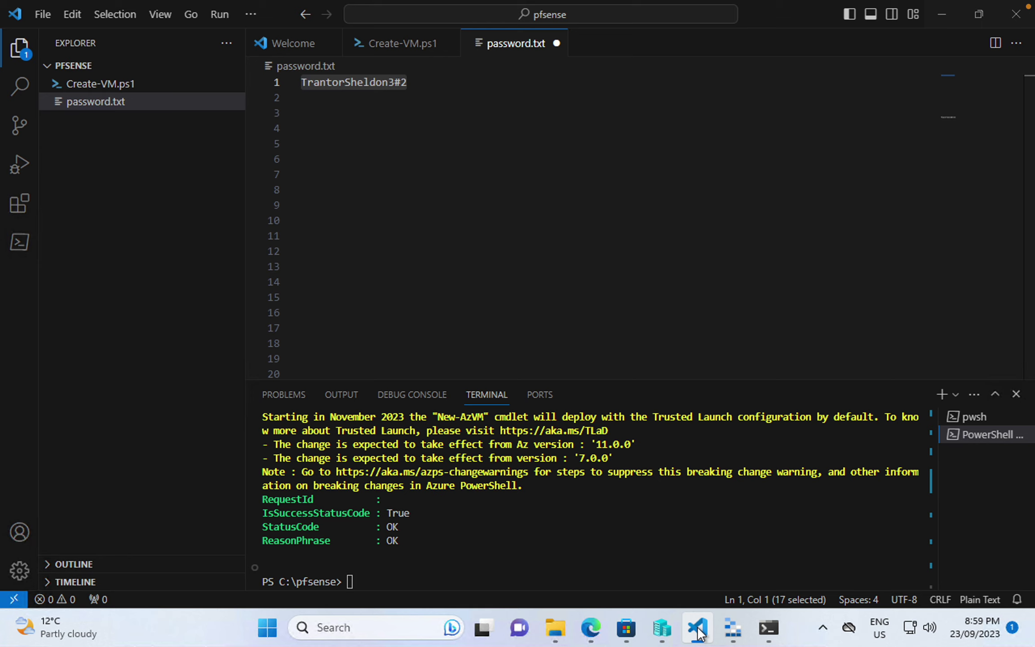
{"action": "left_click", "coordinate": [381, 85]}
{"action": "left_click_drag", "start_coordinate": [428, 86], "coordinate": [238, 76]}
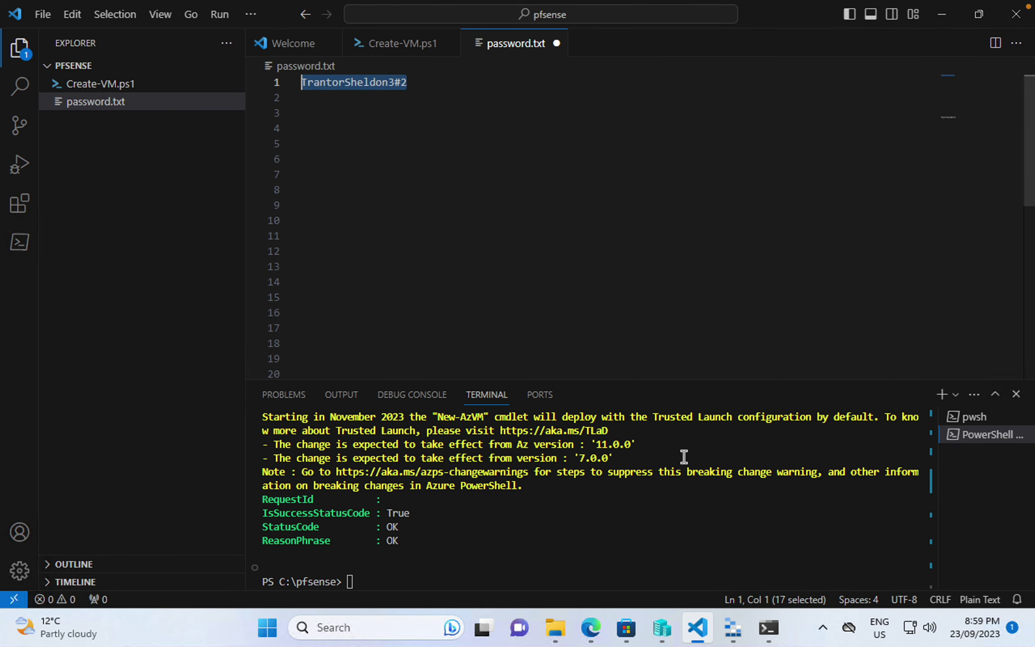
{"action": "left_click", "coordinate": [766, 627]}
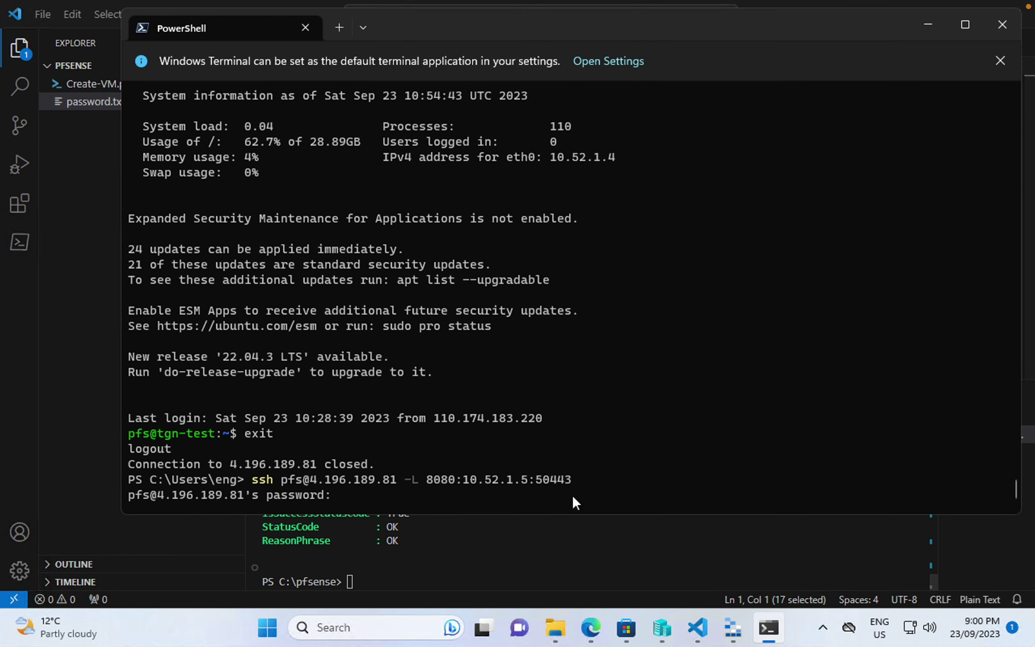
{"action": "key", "text": "ctrl+v"}
{"action": "key", "text": "Return"}
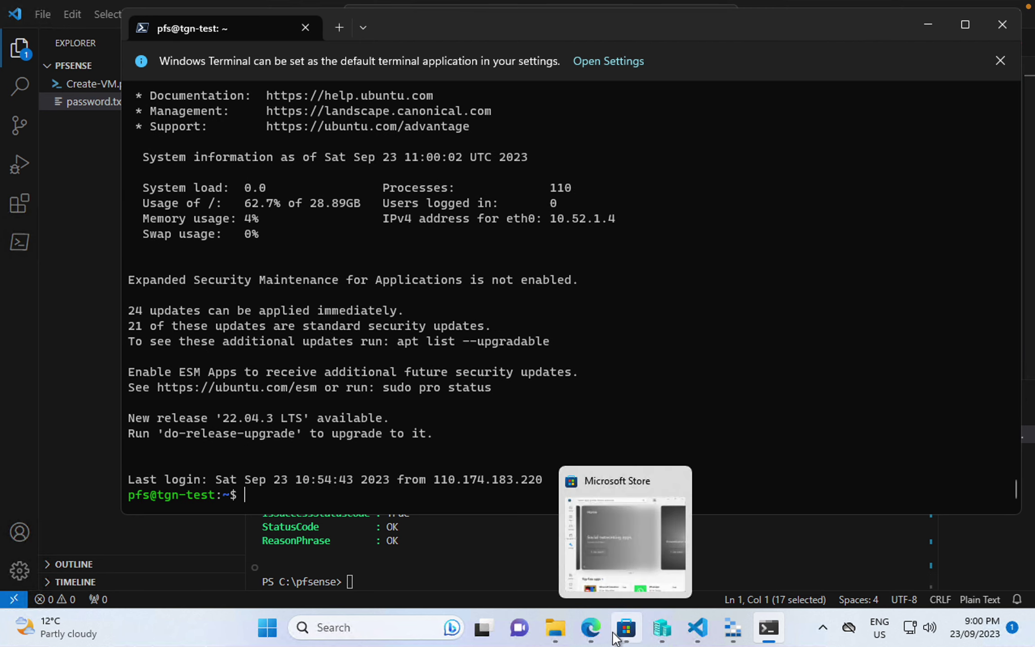
{"action": "left_click", "coordinate": [591, 628]}
{"action": "left_click", "coordinate": [816, 15]}
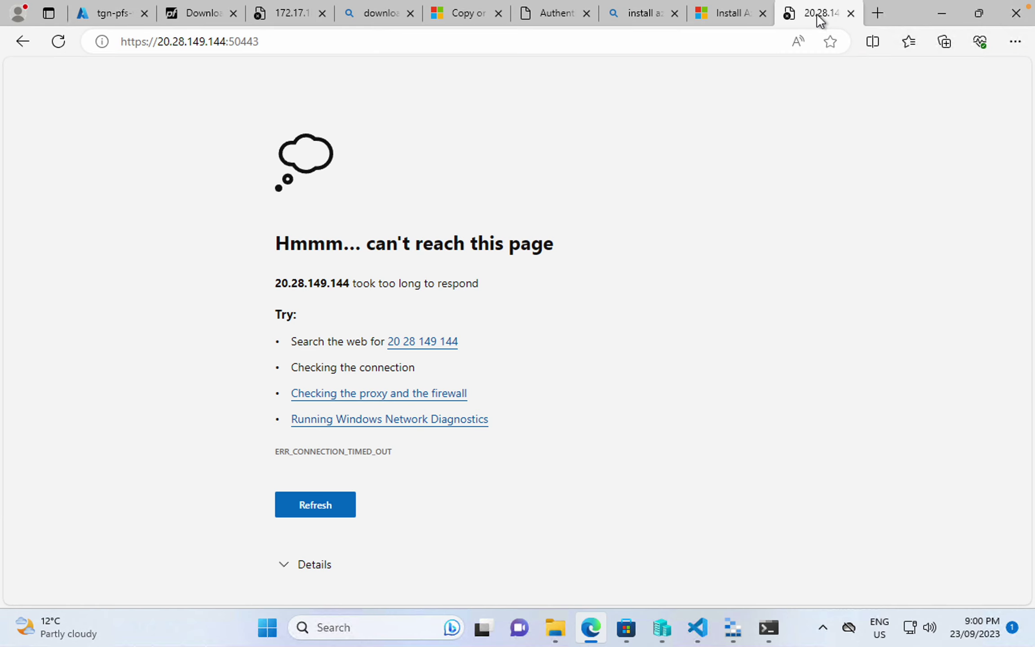
{"action": "left_click", "coordinate": [876, 15]}
{"action": "left_click", "coordinate": [408, 41]}
{"action": "type", "text": "https://"}
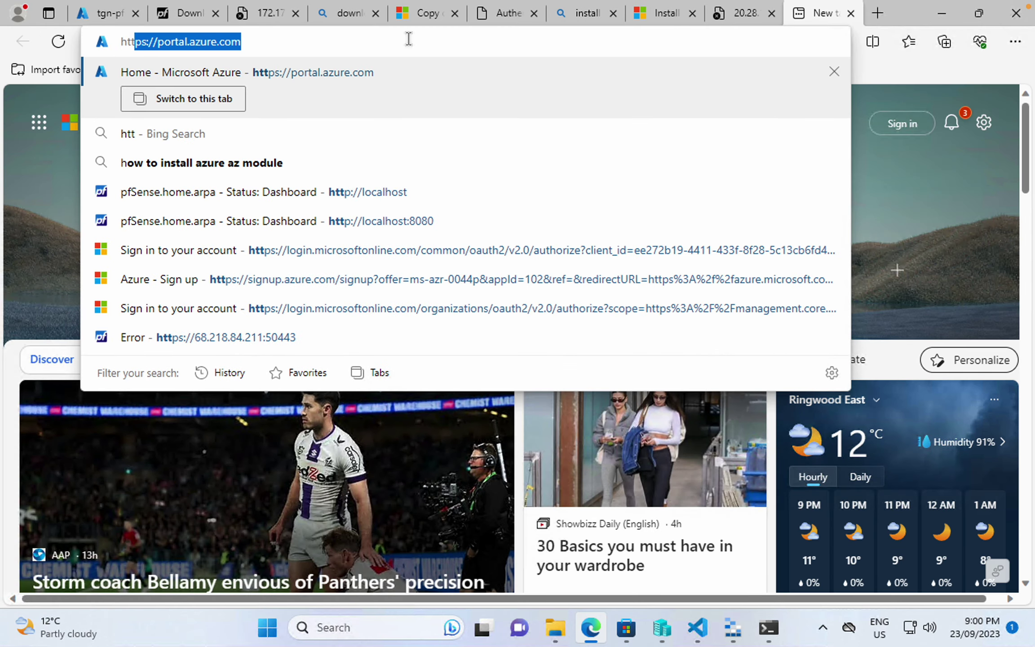
{"action": "type", "text": "localhost:8080"}
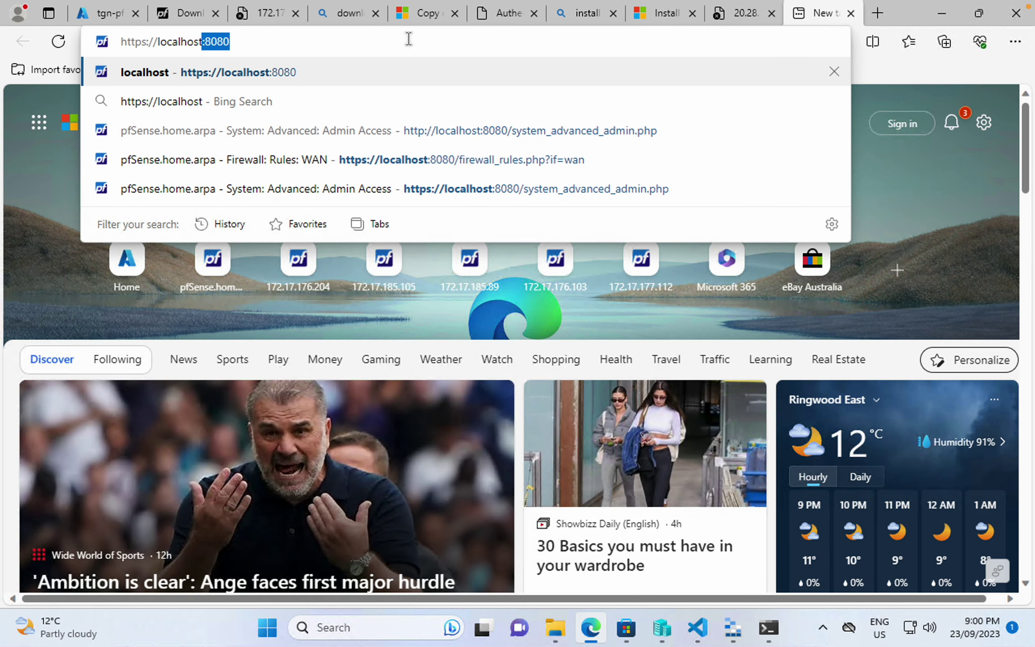
{"action": "key", "text": "Return"}
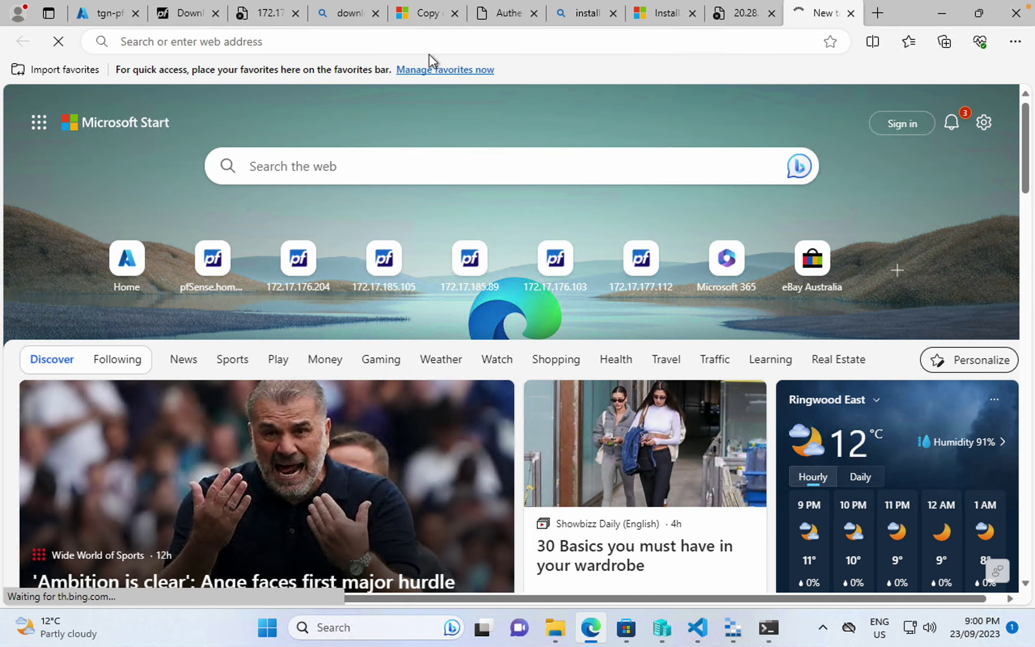
{"action": "left_click", "coordinate": [381, 44]}
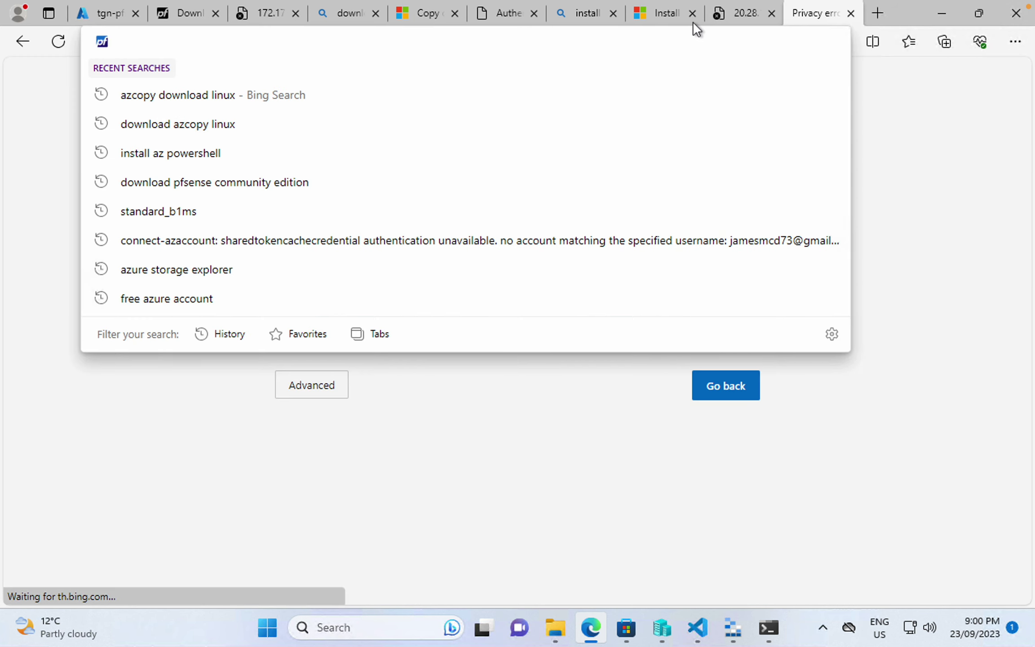
{"action": "left_click", "coordinate": [738, 17]}
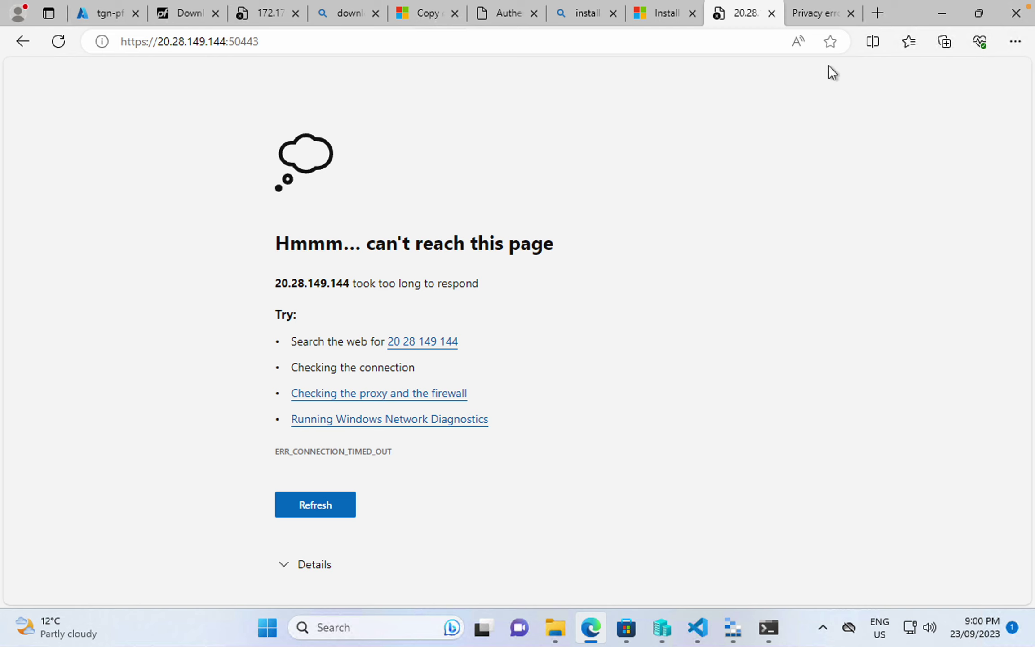
{"action": "left_click", "coordinate": [813, 13]}
{"action": "left_click", "coordinate": [323, 389]}
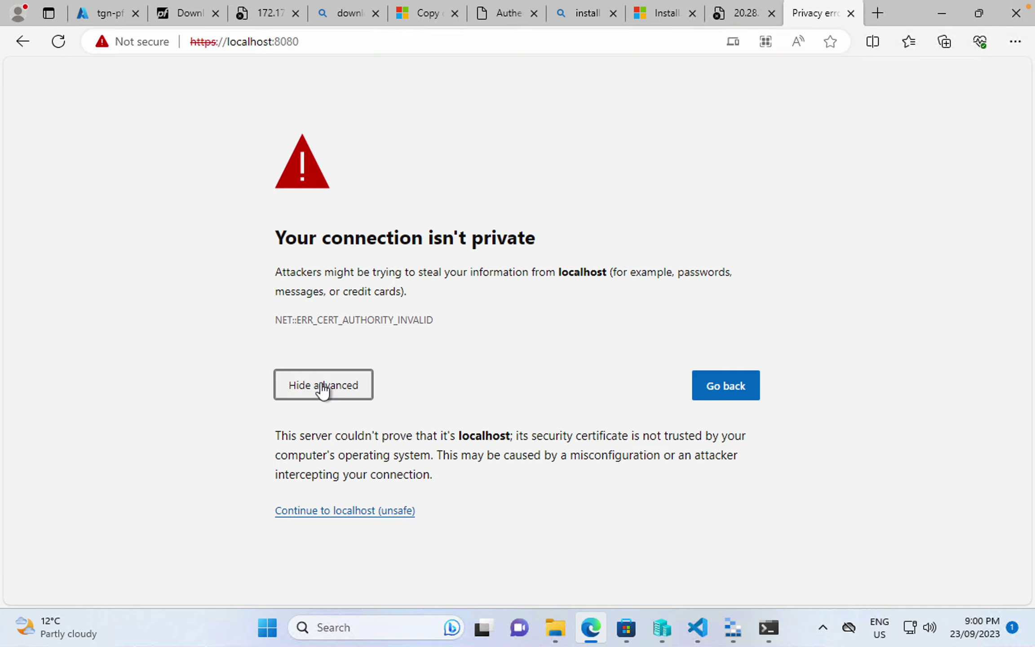
{"action": "left_click", "coordinate": [337, 508]}
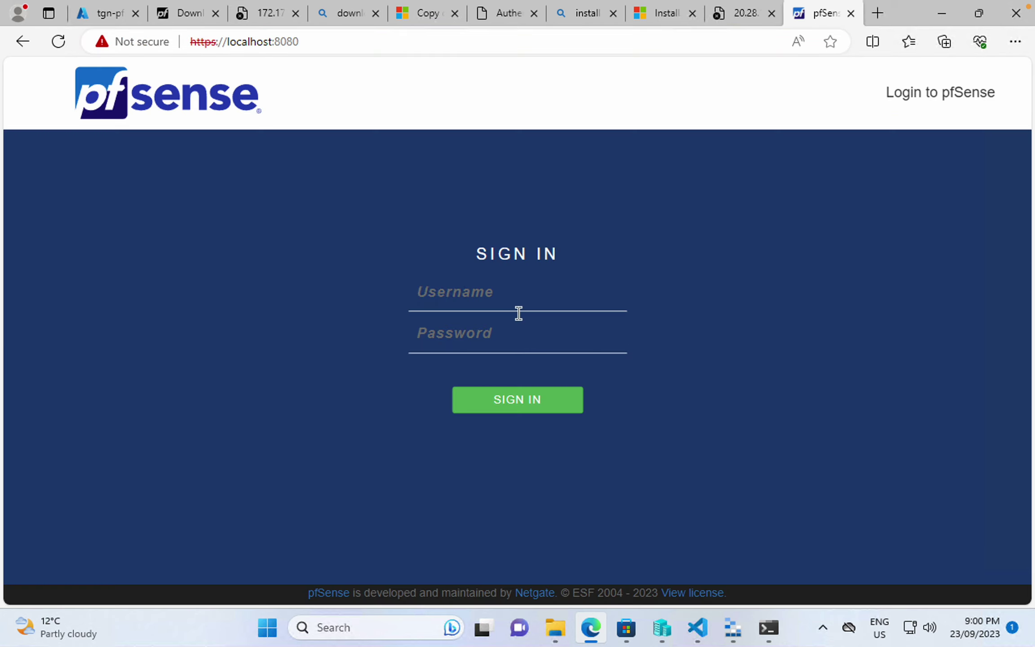
- Sign in to pfSense as admin with the pasted password
{"action": "left_click", "coordinate": [515, 291]}
{"action": "type", "text": "admifn"}
{"action": "key", "text": "BackSpace"}
{"action": "key", "text": "BackSpace"}
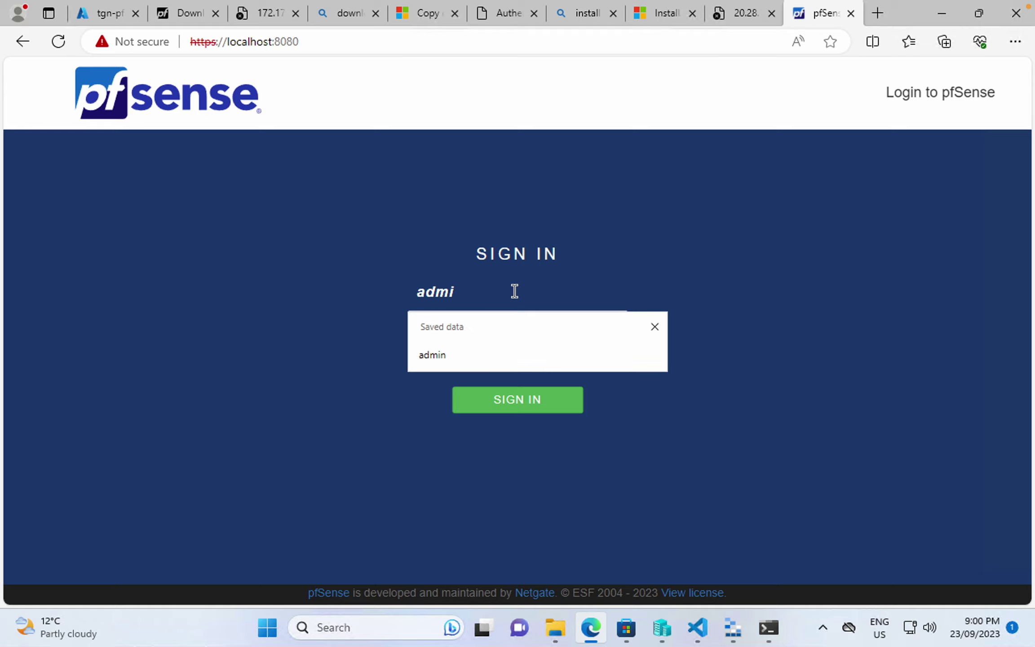
{"action": "type", "text": "n"}
{"action": "key", "text": "ctrl+v"}
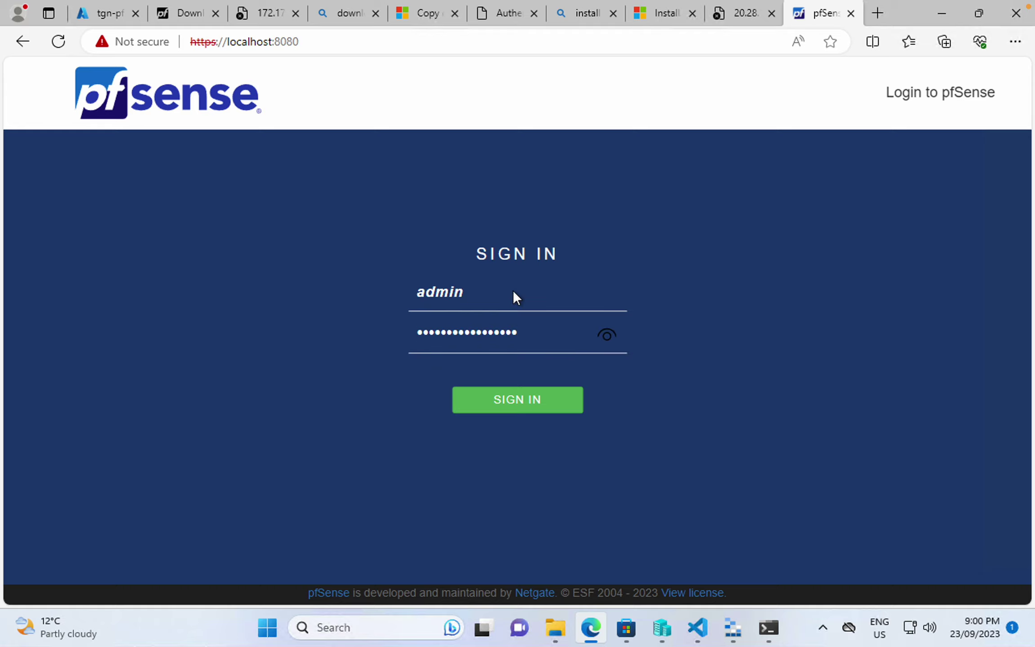
{"action": "key", "text": "Return"}
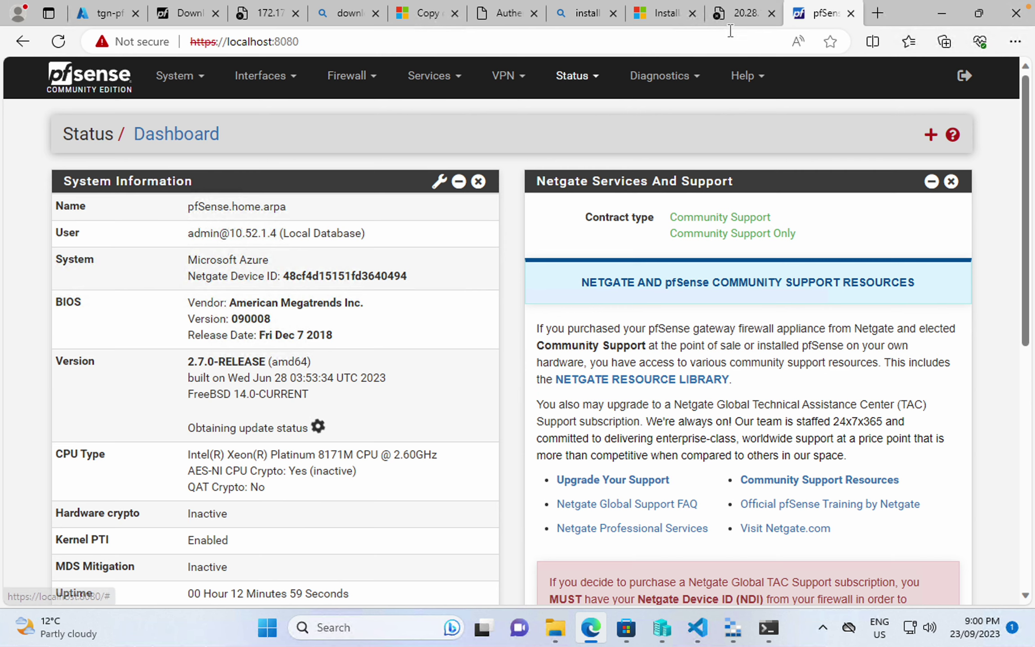
- From the pfSense dashboard, open Firewall > Rules to view the WAN port 50443 rule
{"action": "left_click", "coordinate": [737, 14]}
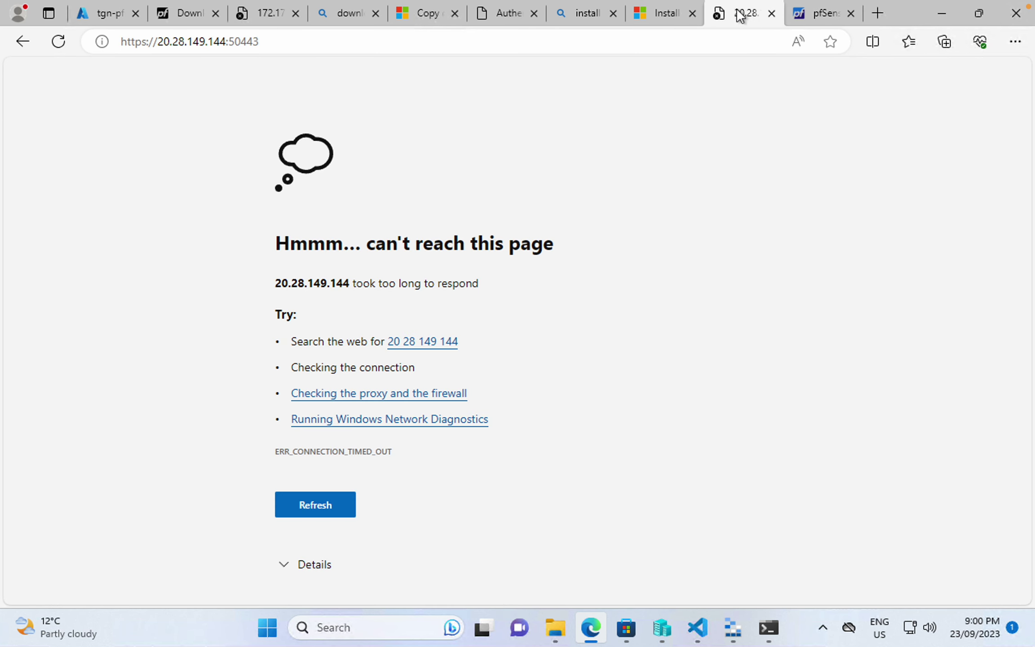
{"action": "left_click", "coordinate": [89, 23]}
{"action": "left_click", "coordinate": [827, 14]}
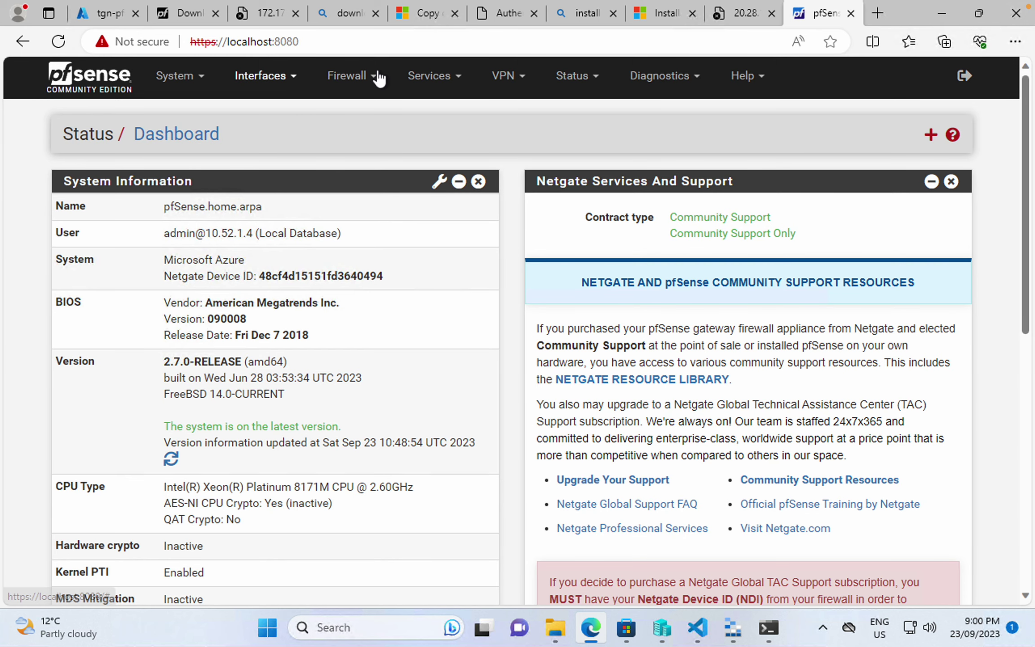
{"action": "left_click", "coordinate": [379, 77]}
{"action": "left_click", "coordinate": [364, 154]}
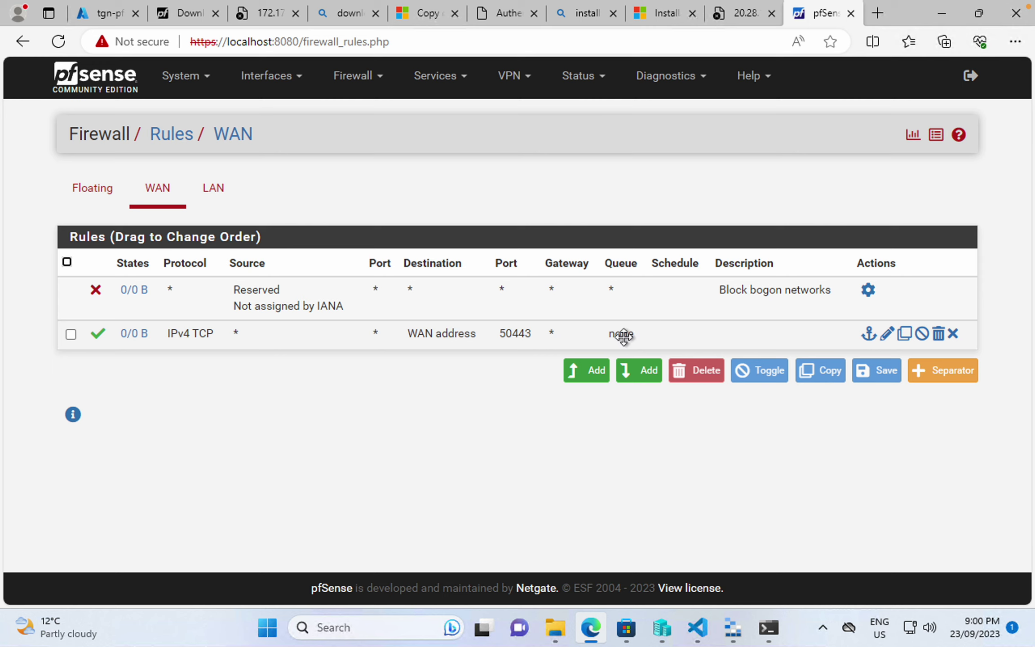
- Confirm in System > Advanced Admin Access that the pfSense GUI uses TCP port 50443
{"action": "left_click", "coordinate": [182, 75]}
{"action": "left_click", "coordinate": [209, 108]}
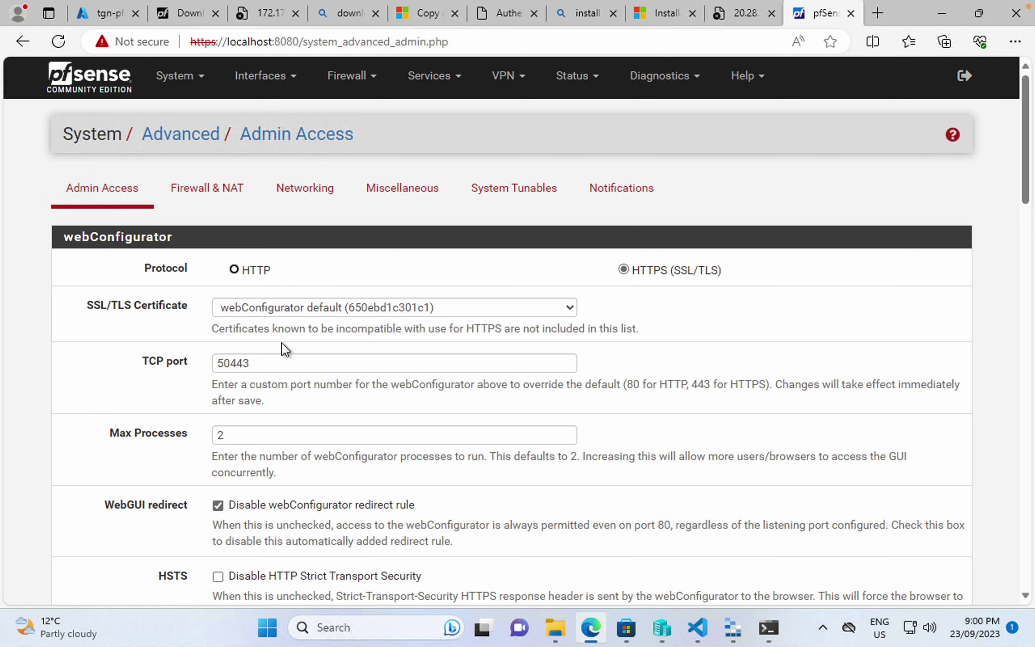
{"action": "scroll", "coordinate": [281, 342], "scroll_direction": "down", "scroll_amount": 2}
{"action": "scroll", "coordinate": [281, 341], "scroll_direction": "down", "scroll_amount": 5}
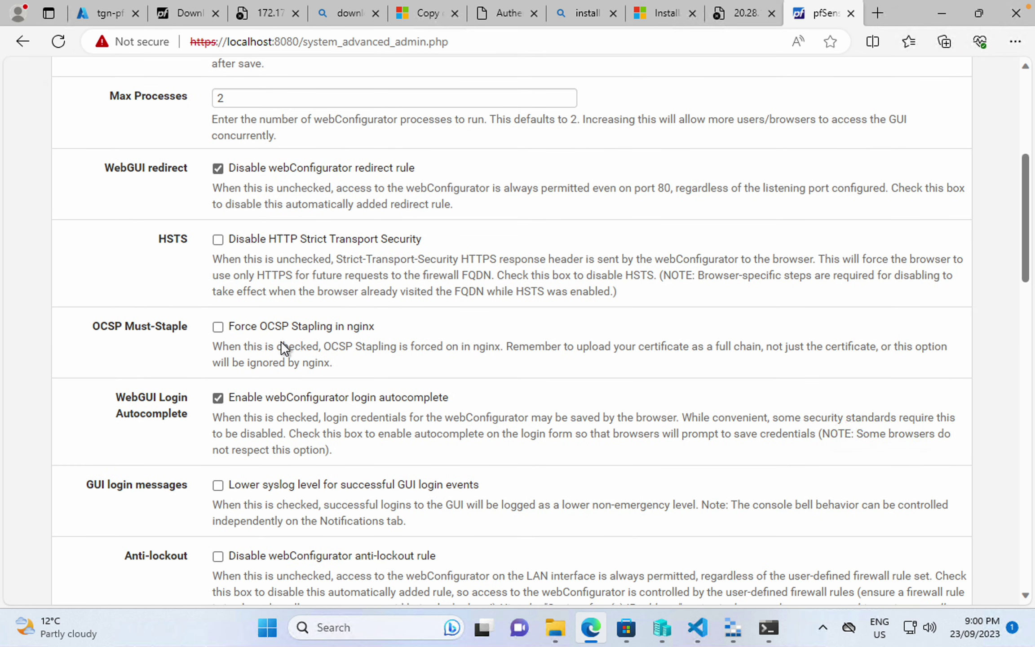
{"action": "scroll", "coordinate": [283, 342], "scroll_direction": "down", "scroll_amount": 1}
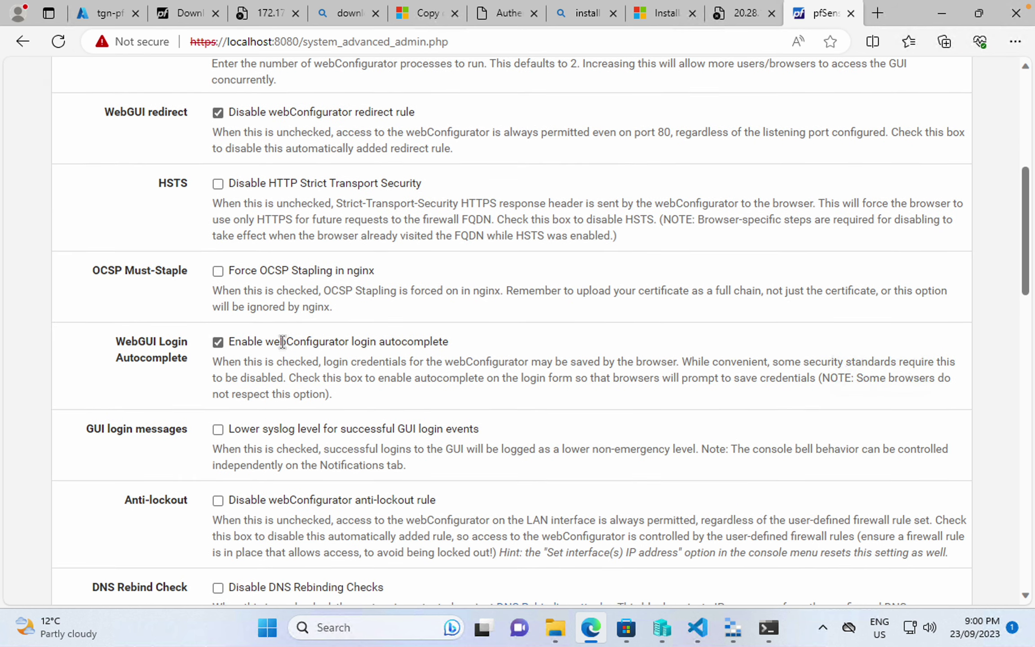
{"action": "scroll", "coordinate": [287, 347], "scroll_direction": "up", "scroll_amount": 8}
{"action": "left_click", "coordinate": [117, 8]}
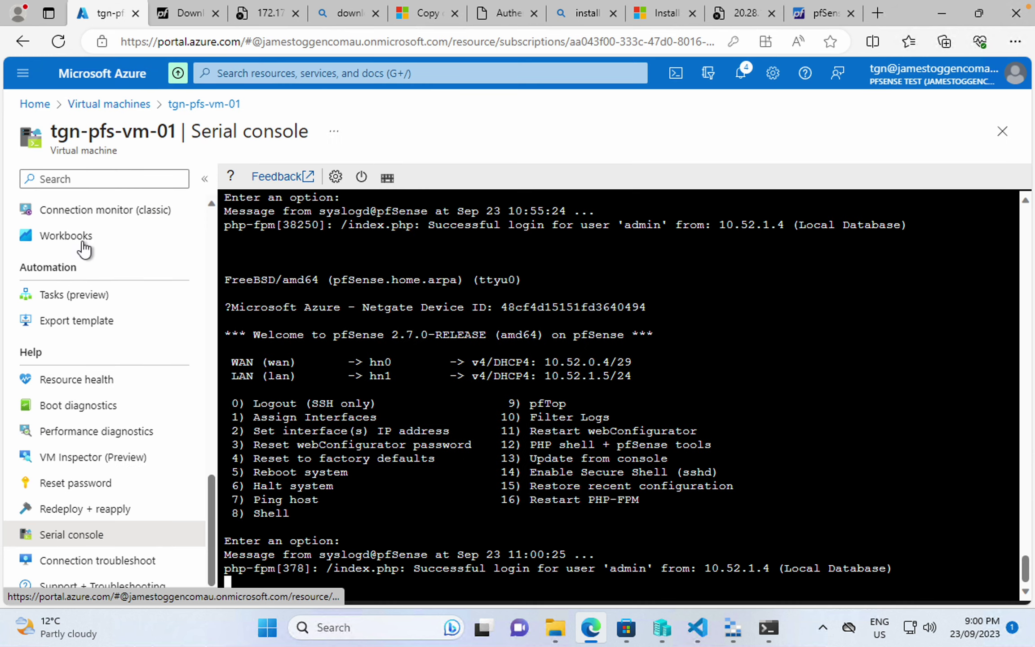
- Copy the VM's public IP 20.28.149.144 from its Overview page
{"action": "scroll", "coordinate": [101, 252], "scroll_direction": "up", "scroll_amount": 3}
{"action": "scroll", "coordinate": [90, 245], "scroll_direction": "up", "scroll_amount": 5}
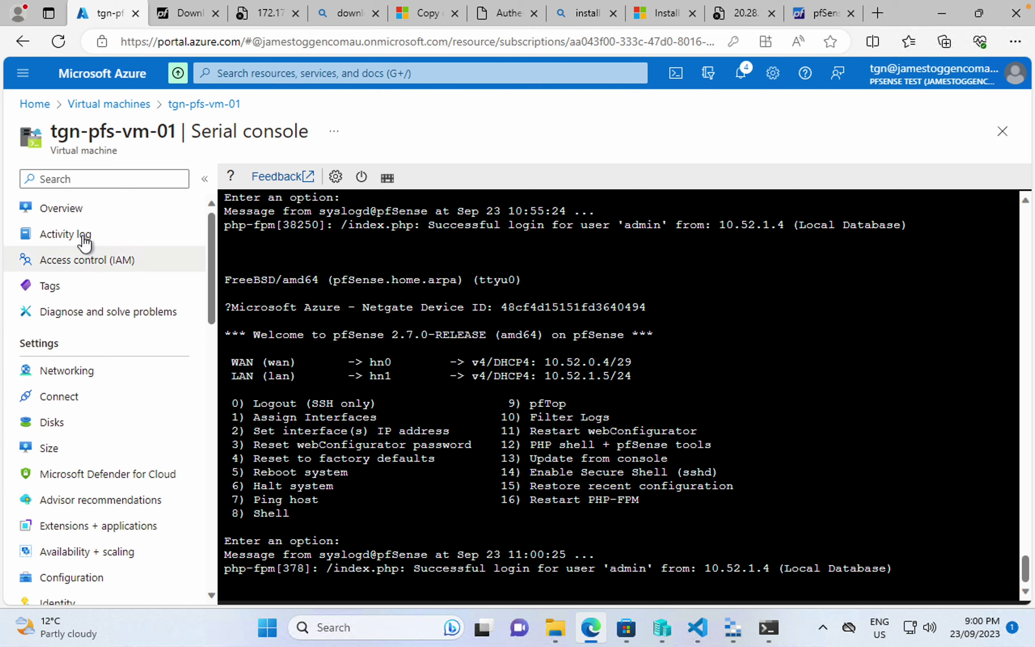
{"action": "left_click", "coordinate": [75, 210]}
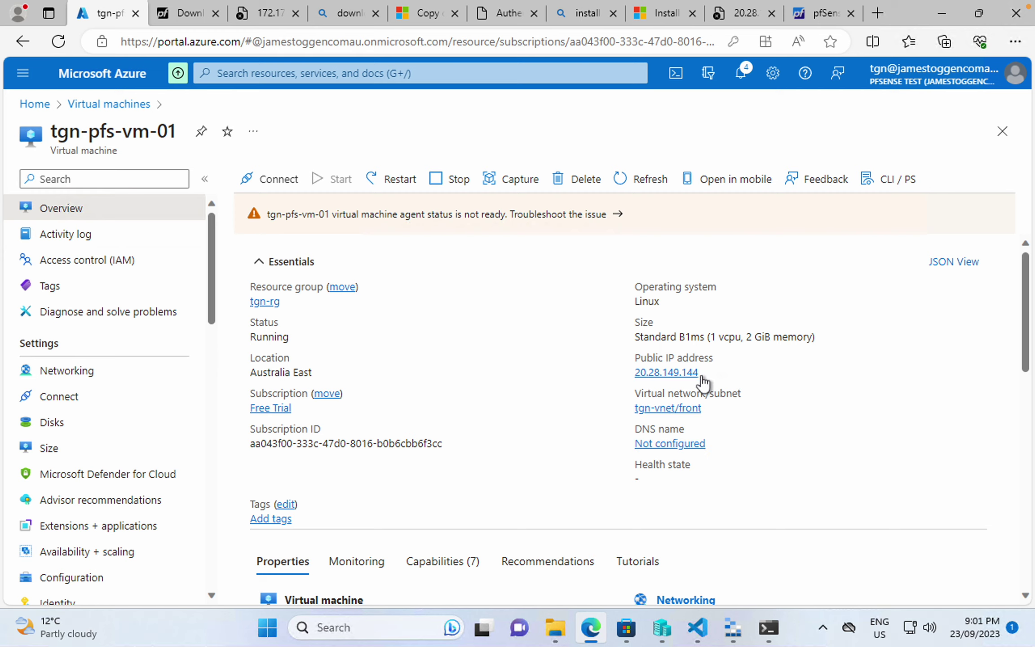
{"action": "left_click", "coordinate": [708, 372]}
- Retry the pfSense GUI at 20.28.149.144 on port 50443, which still times out
{"action": "left_click", "coordinate": [749, 14]}
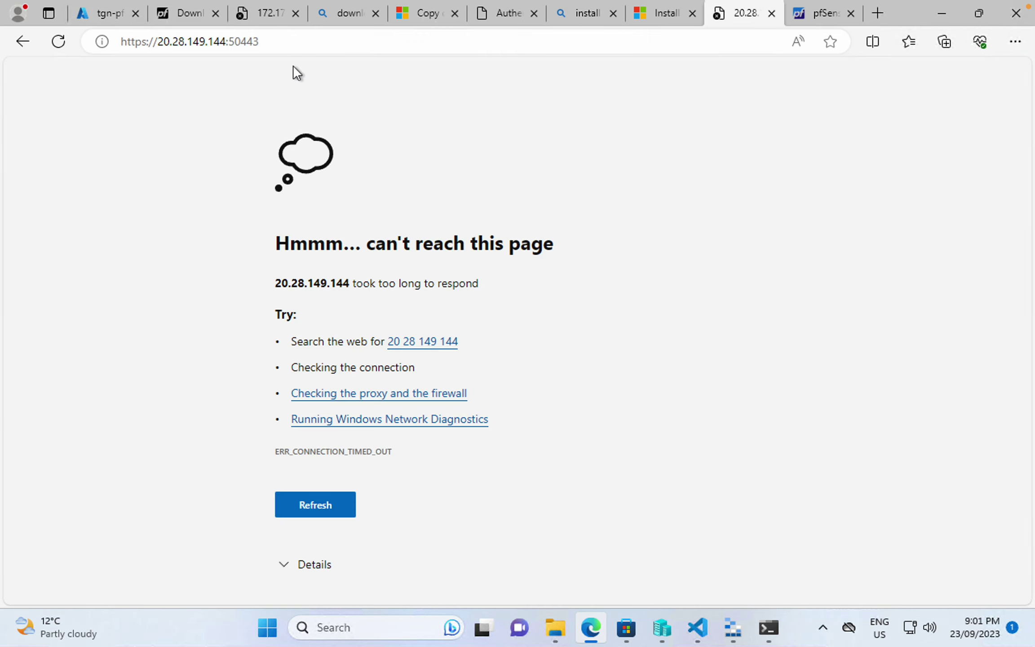
{"action": "left_click", "coordinate": [159, 41]}
{"action": "left_click", "coordinate": [155, 38]}
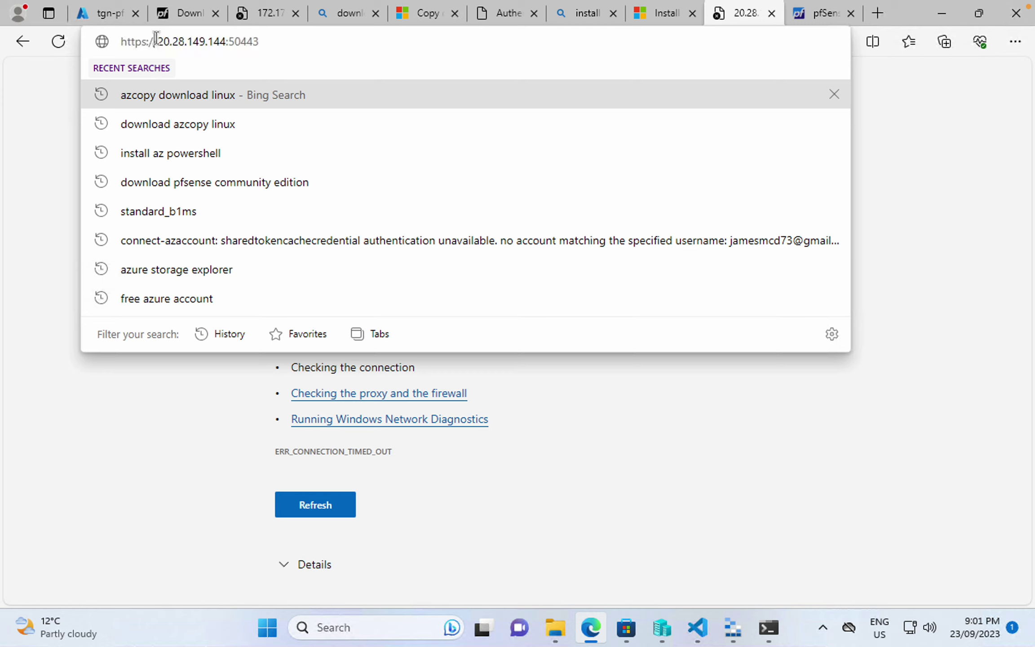
{"action": "left_click_drag", "start_coordinate": [160, 39], "coordinate": [226, 37]}
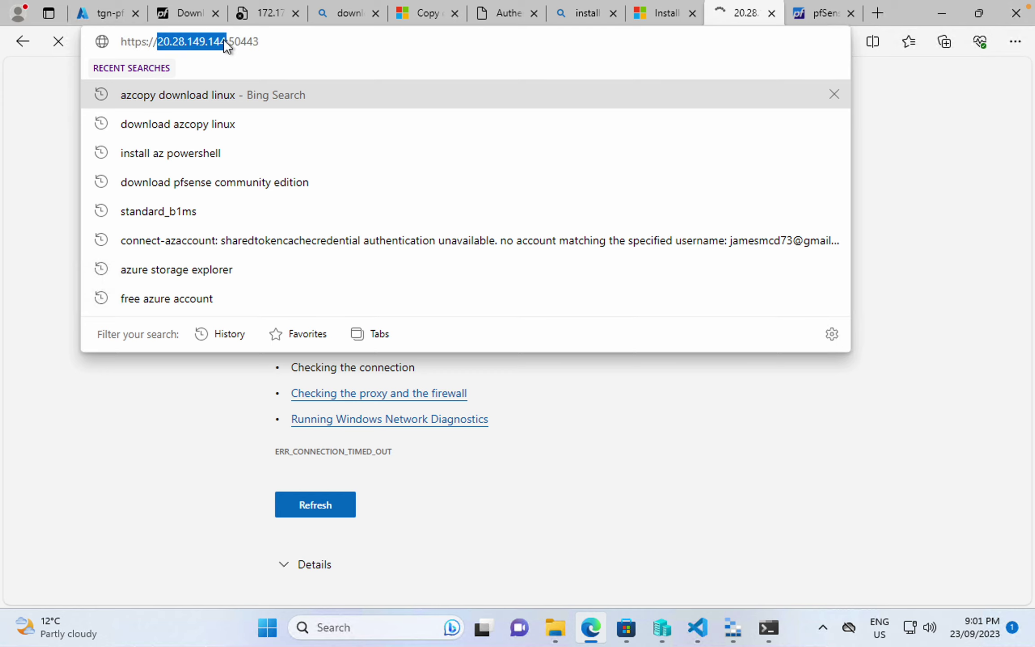
{"action": "key", "text": "ctrl+v"}
{"action": "key", "text": "Return"}
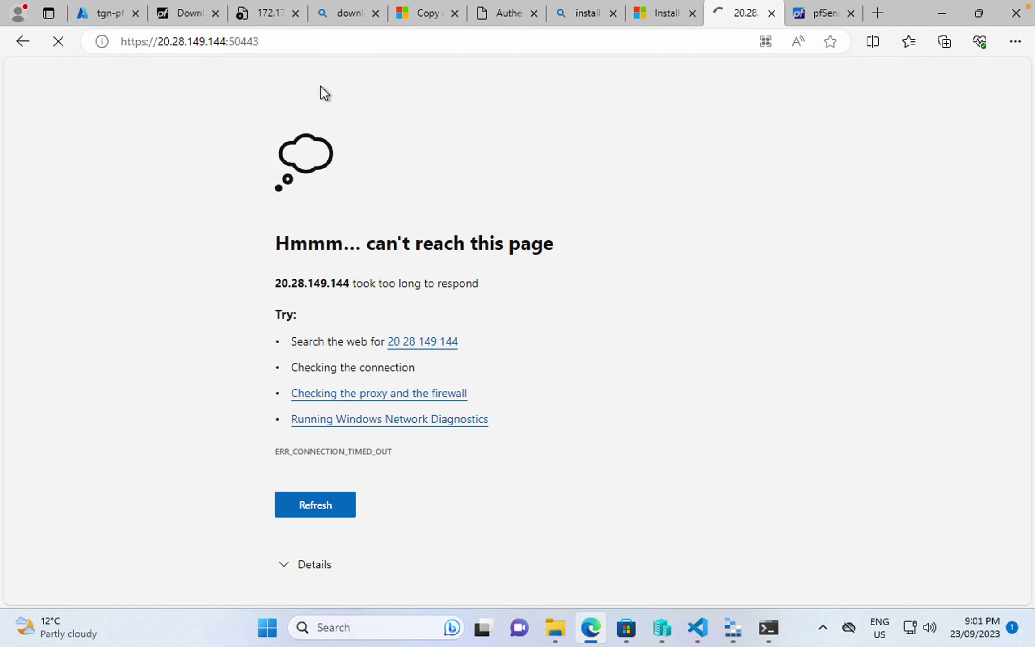
{"action": "left_click", "coordinate": [817, 15]}
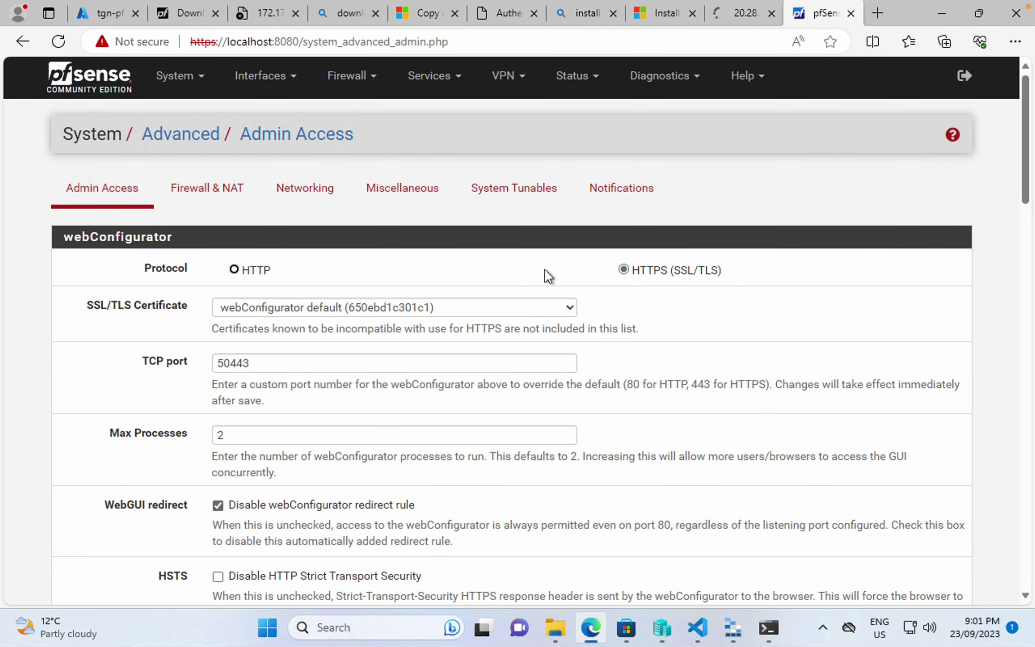
{"action": "scroll", "coordinate": [598, 362], "scroll_direction": "down", "scroll_amount": 15}
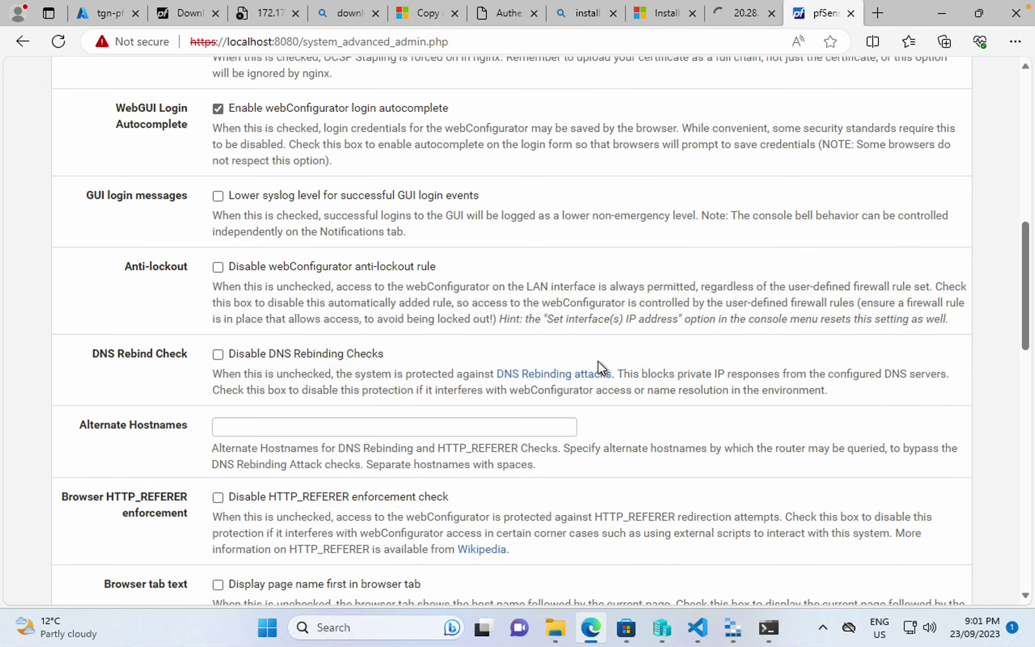
{"action": "scroll", "coordinate": [598, 361], "scroll_direction": "up", "scroll_amount": 15}
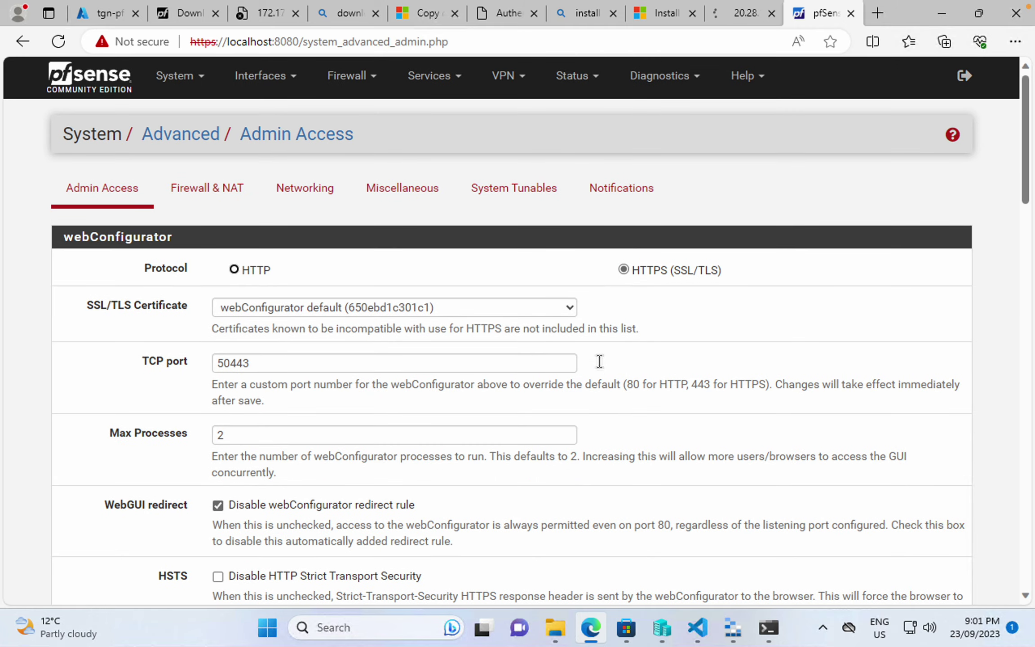
{"action": "left_click", "coordinate": [116, 17]}
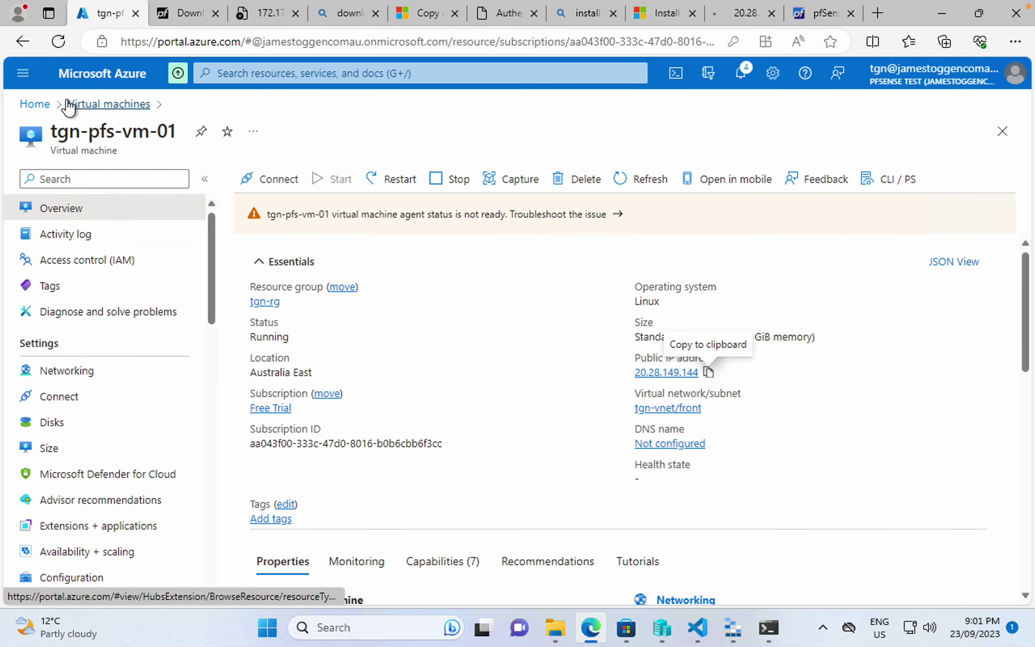
{"action": "left_click", "coordinate": [92, 370]}
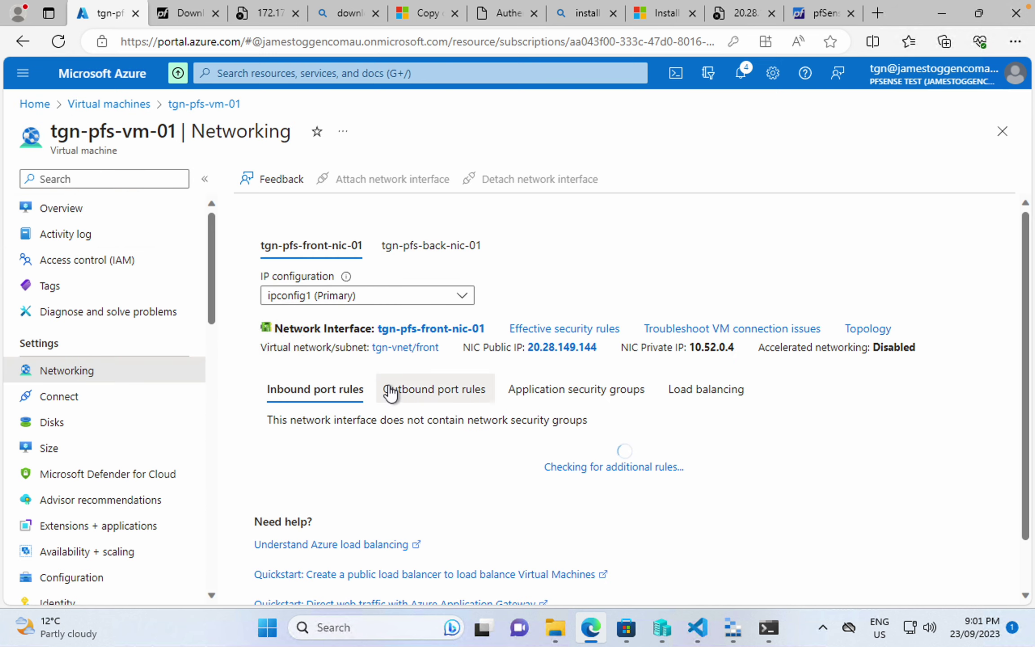
{"action": "left_click", "coordinate": [740, 12]}
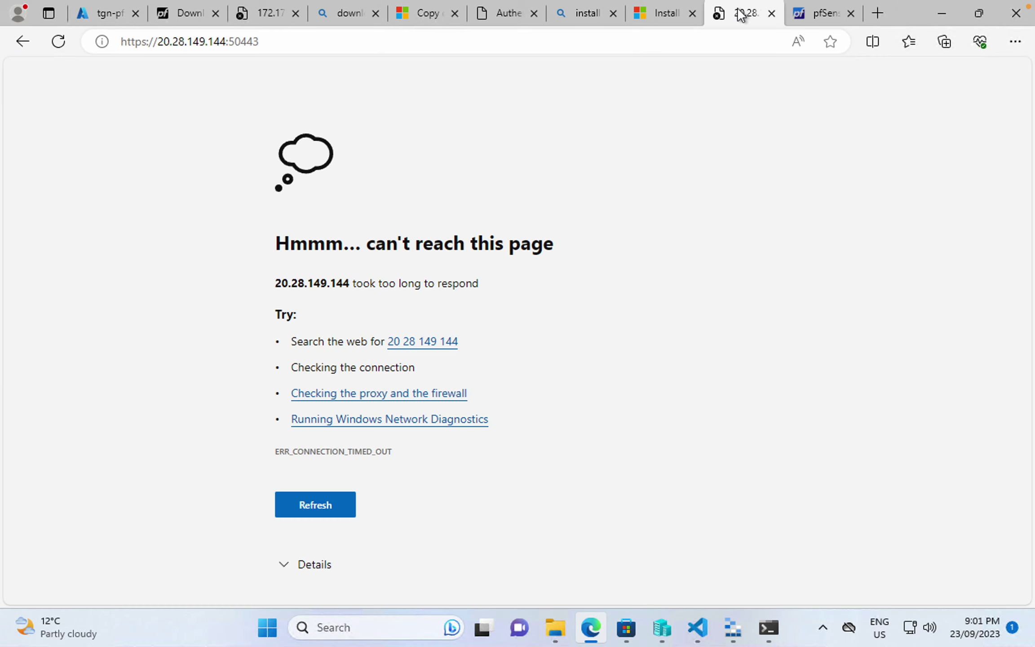
{"action": "left_click", "coordinate": [112, 15]}
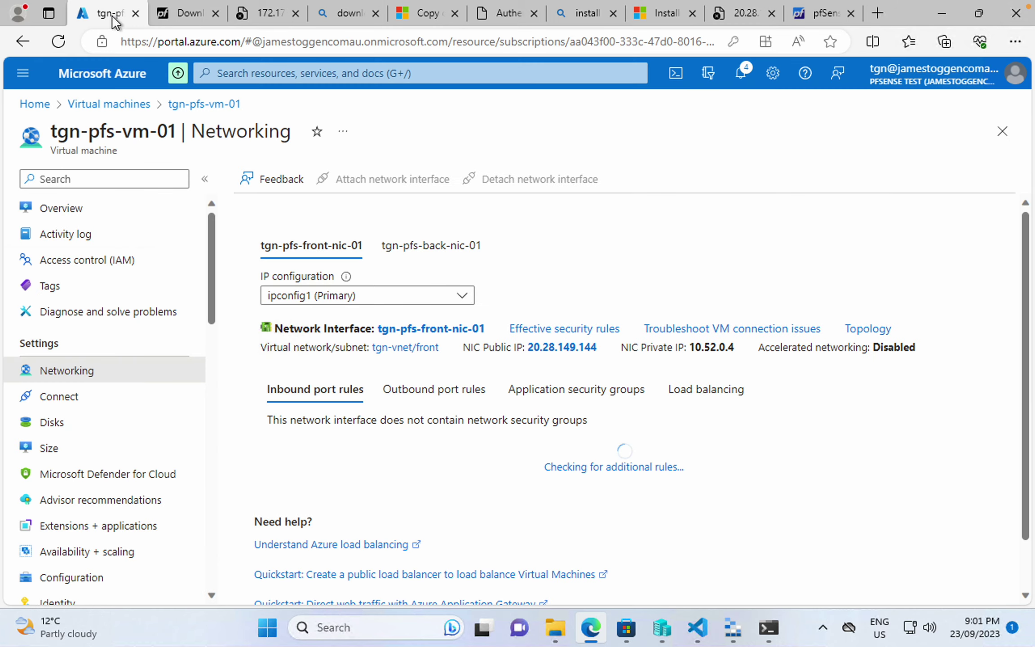
{"action": "left_click", "coordinate": [826, 17]}
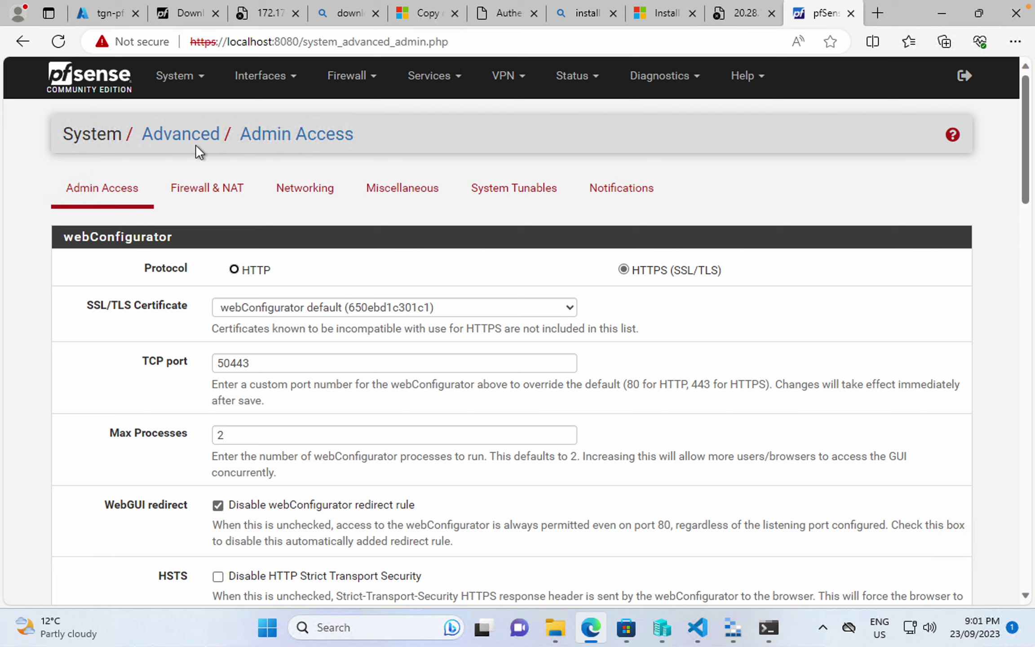
- Review LAN and WAN rules, then re-save the WAN TCP 50443 rule and apply changes
{"action": "left_click", "coordinate": [350, 78]}
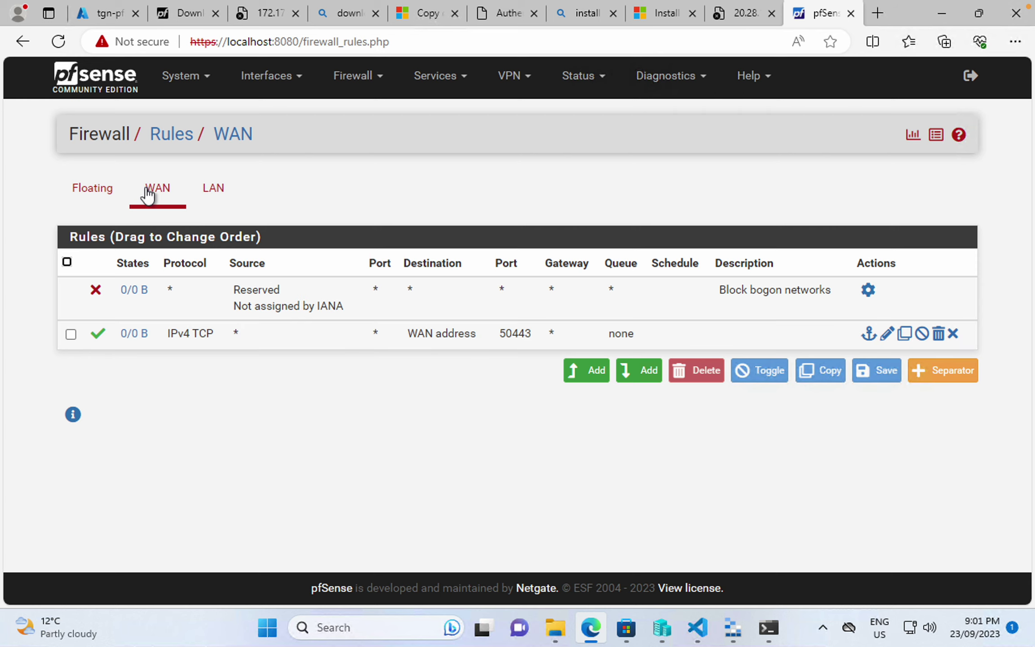
{"action": "left_click", "coordinate": [216, 191]}
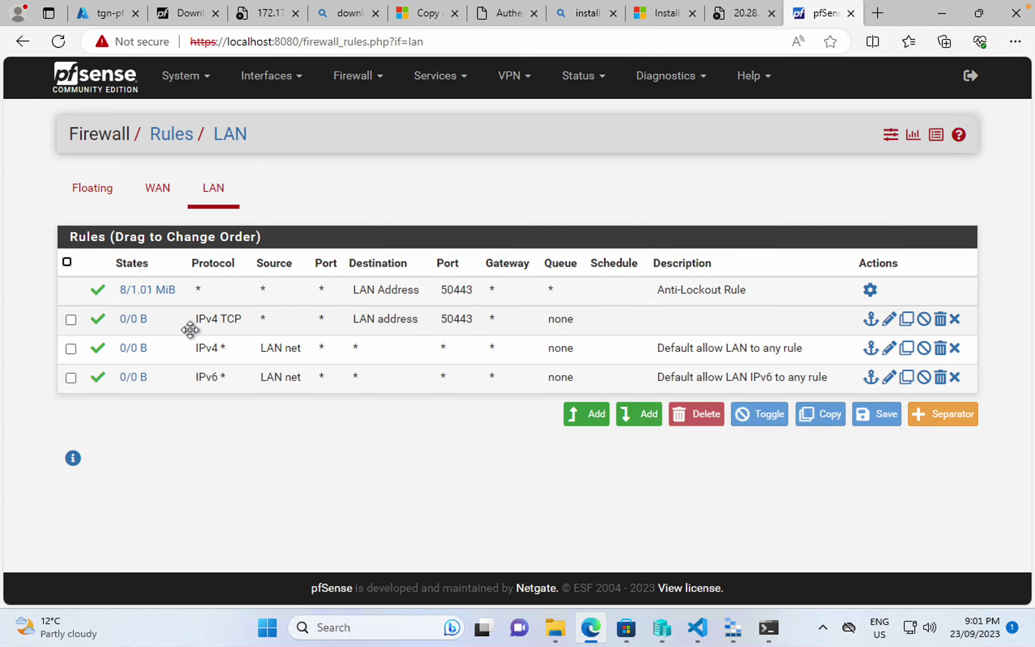
{"action": "left_click", "coordinate": [156, 187]}
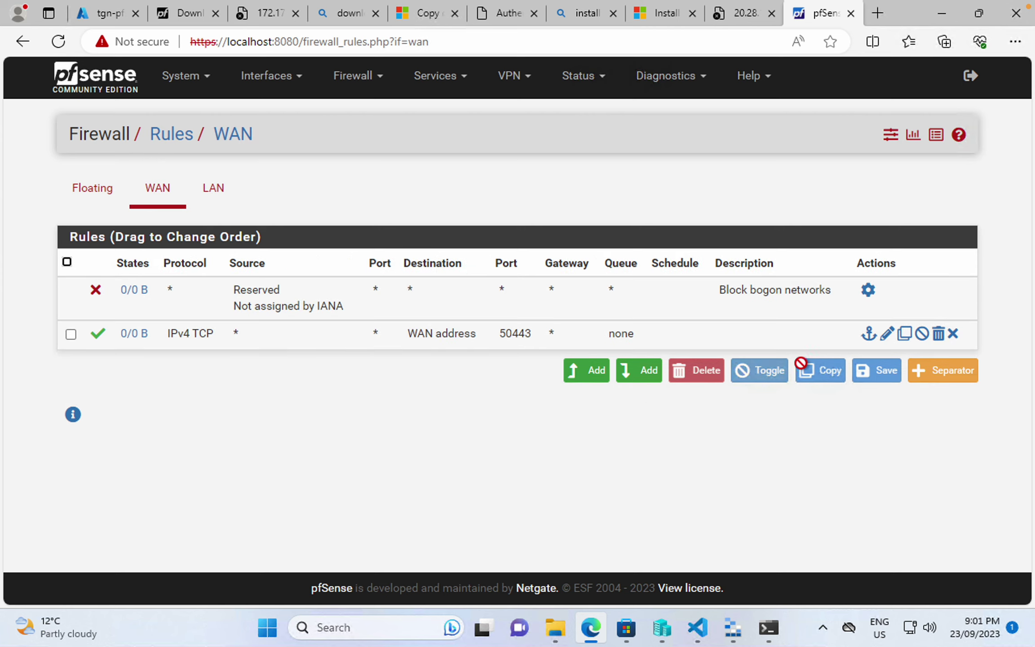
{"action": "left_click", "coordinate": [888, 340]}
{"action": "scroll", "coordinate": [527, 361], "scroll_direction": "down", "scroll_amount": 10}
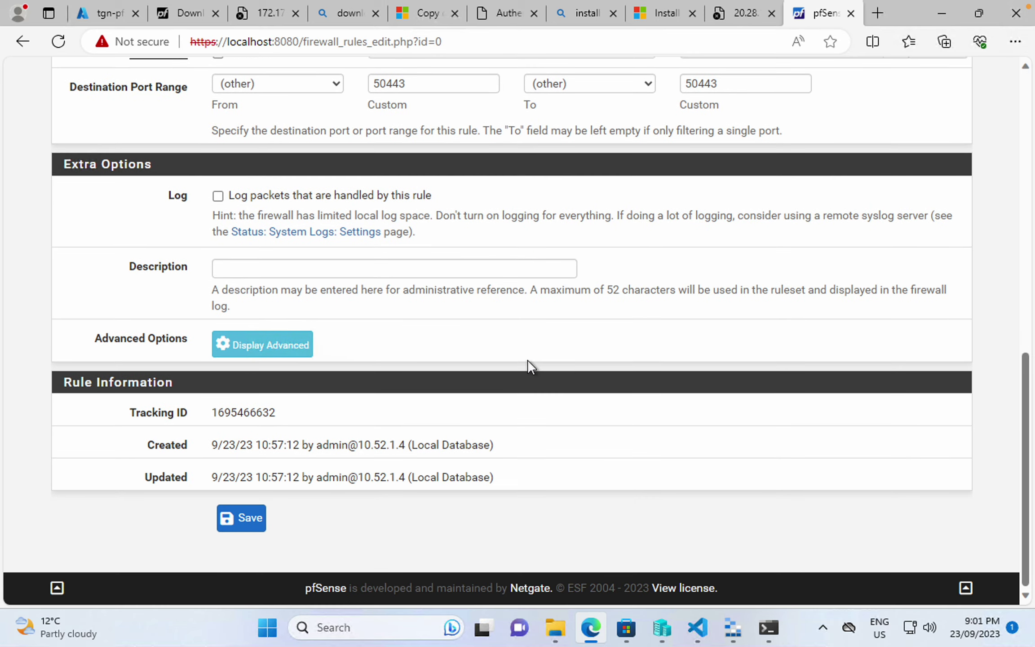
{"action": "scroll", "coordinate": [528, 360], "scroll_direction": "up", "scroll_amount": 3}
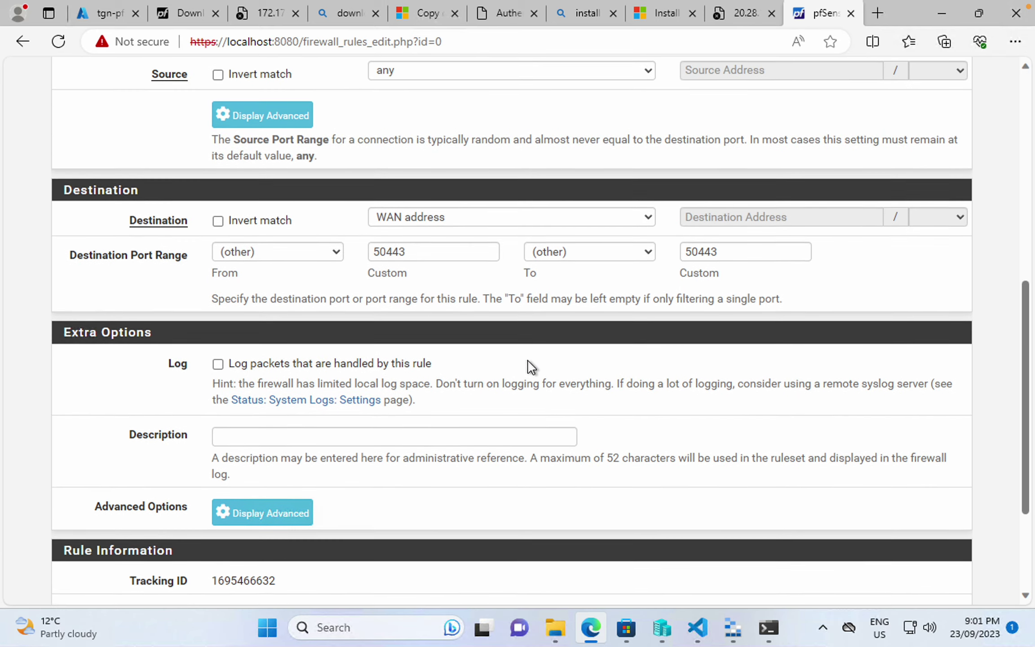
{"action": "scroll", "coordinate": [527, 360], "scroll_direction": "up", "scroll_amount": 2}
{"action": "scroll", "coordinate": [528, 360], "scroll_direction": "down", "scroll_amount": 2}
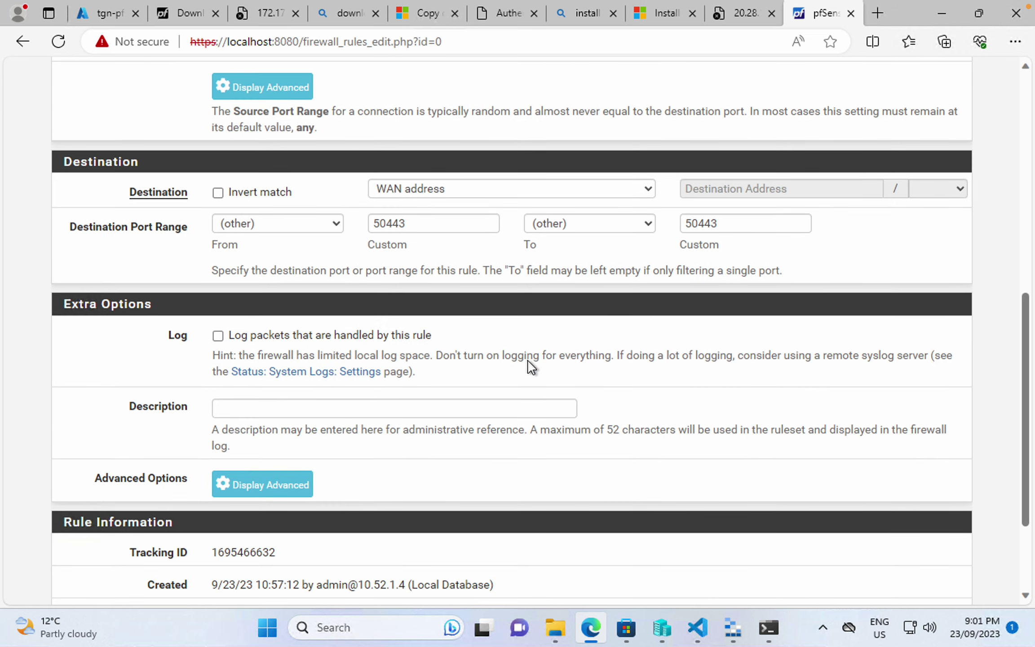
{"action": "scroll", "coordinate": [527, 359], "scroll_direction": "down", "scroll_amount": 3}
{"action": "left_click", "coordinate": [228, 517]}
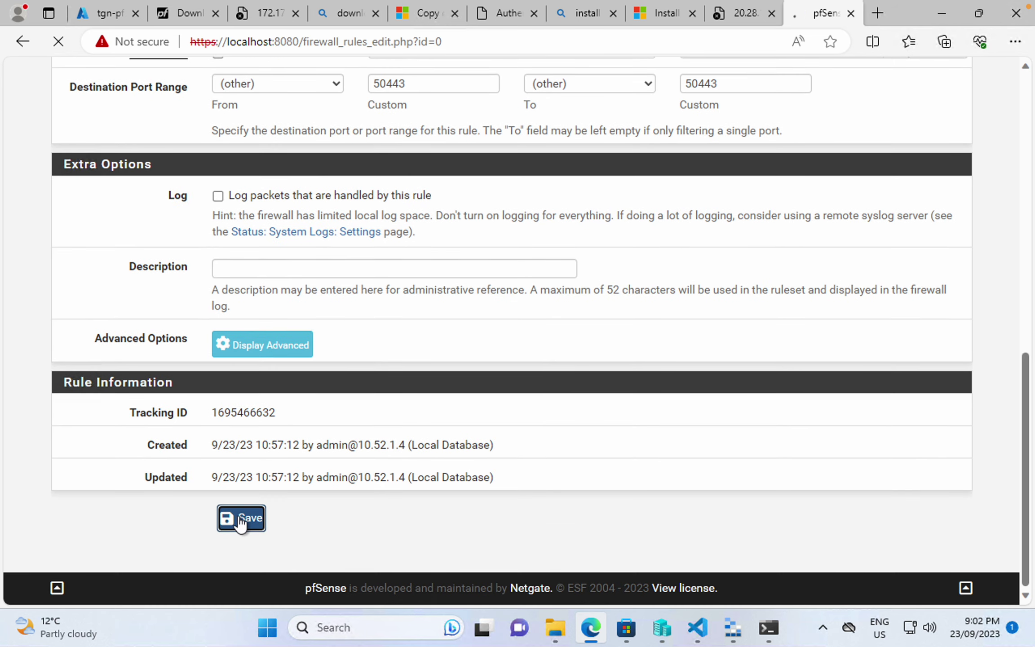
{"action": "left_click", "coordinate": [938, 206]}
- Retest the public address on port 50443, then return to the Azure portal
{"action": "left_click", "coordinate": [748, 15]}
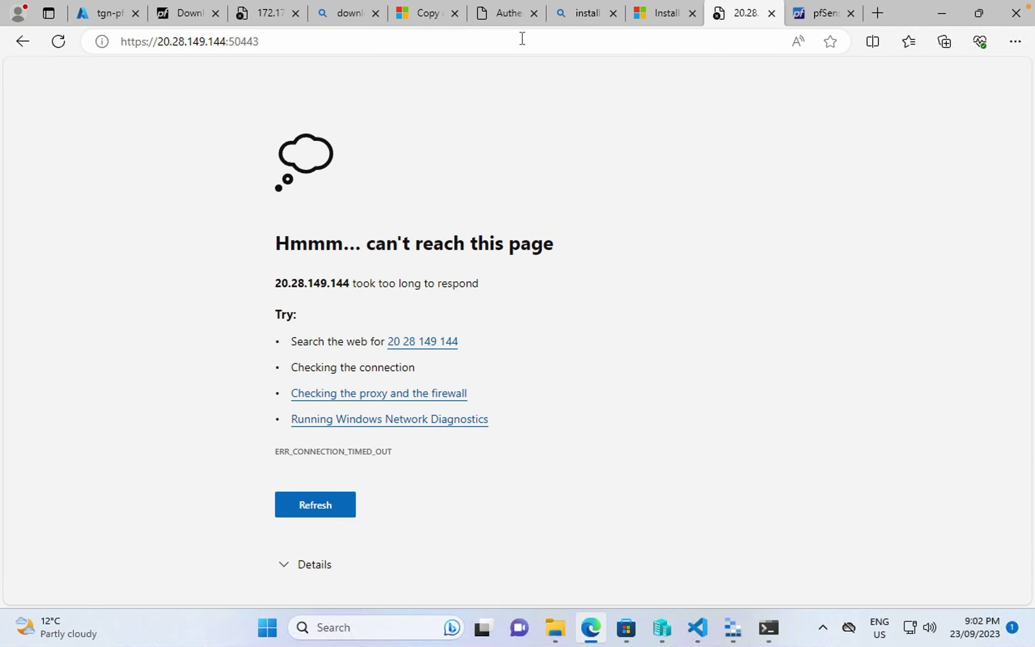
{"action": "left_click", "coordinate": [516, 39]}
{"action": "key", "text": "Escape"}
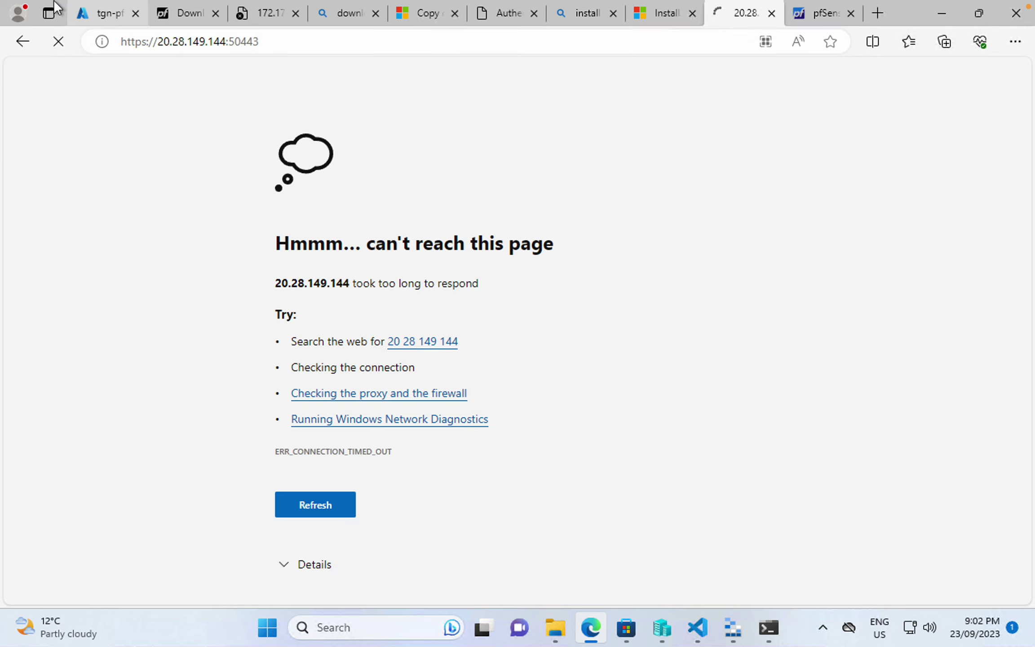
{"action": "left_click", "coordinate": [92, 10]}
{"action": "left_click", "coordinate": [137, 359]}
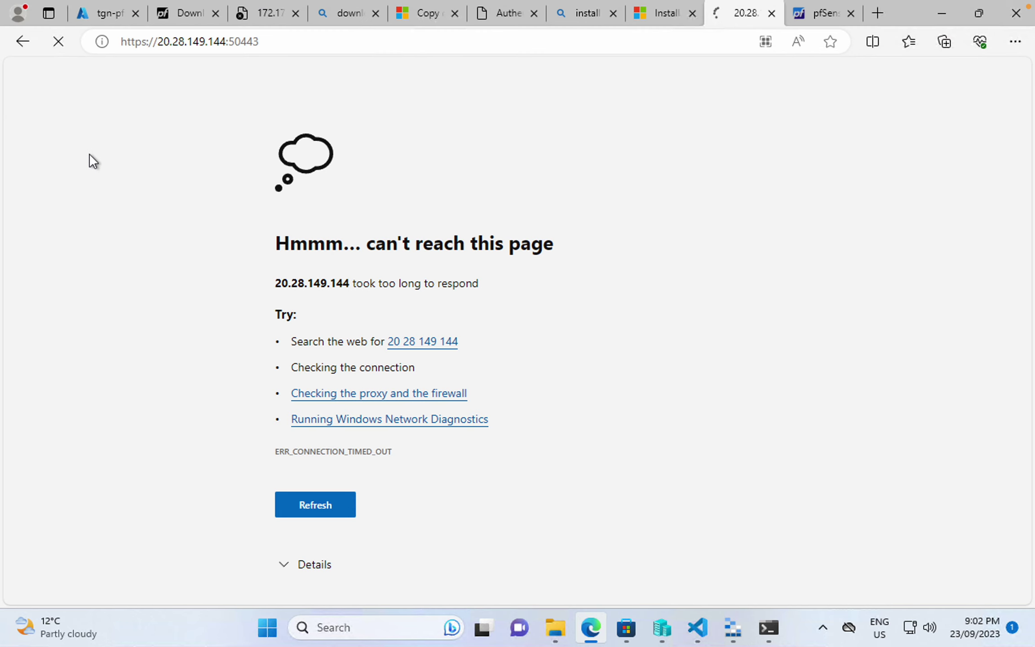
{"action": "left_click", "coordinate": [93, 12]}
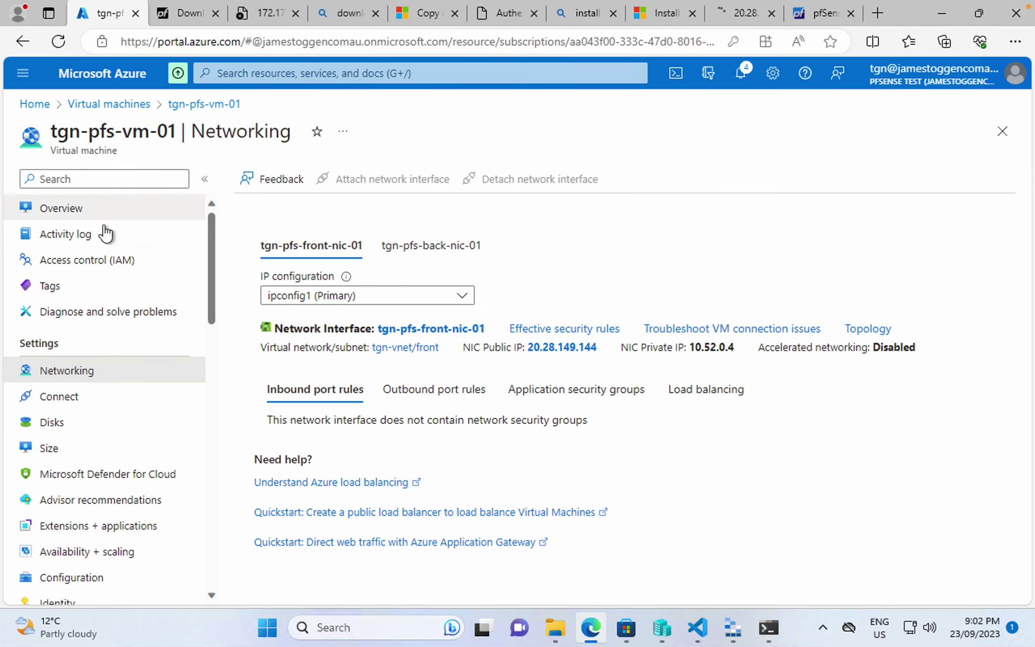
- Search for 'network security' and open the Network security groups list
{"action": "left_click", "coordinate": [289, 75]}
{"action": "type", "text": "network"}
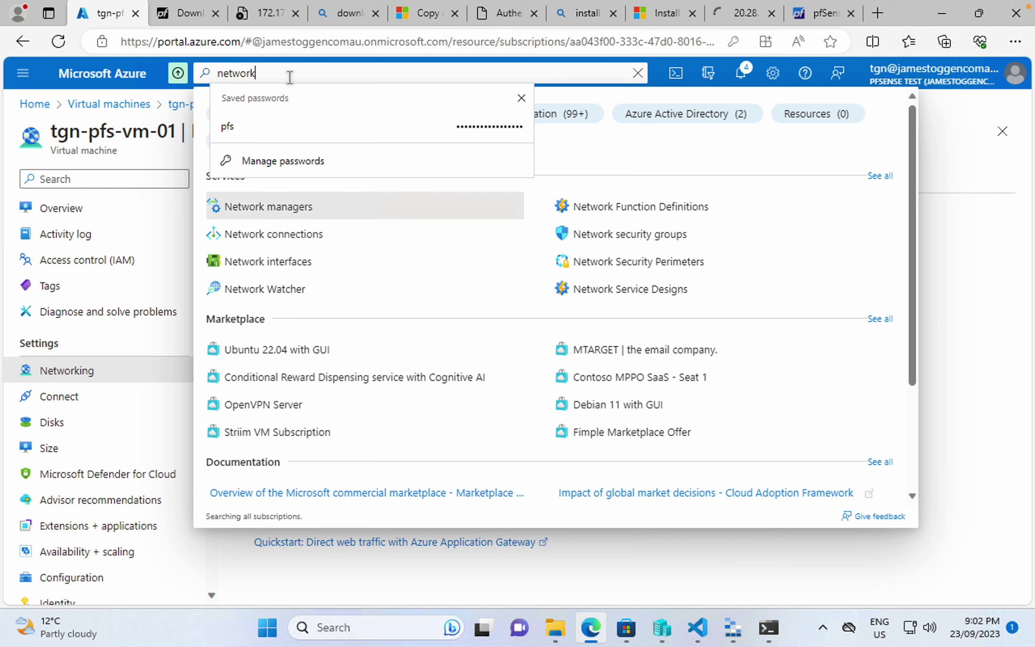
{"action": "type", "text": " seu"}
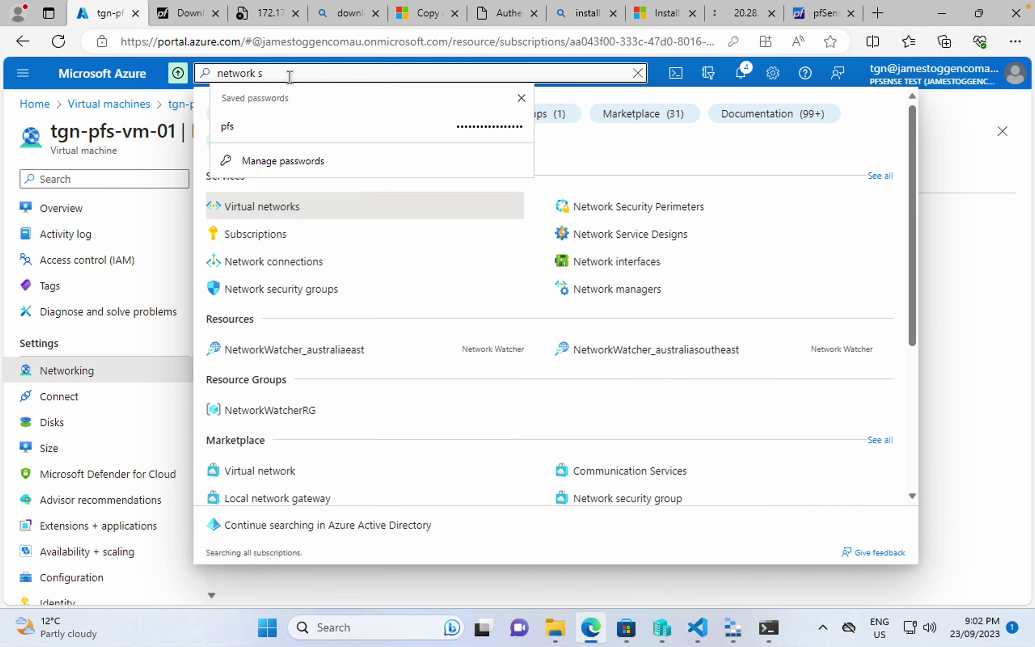
{"action": "key", "text": "BackSpace"}
{"action": "type", "text": "c"}
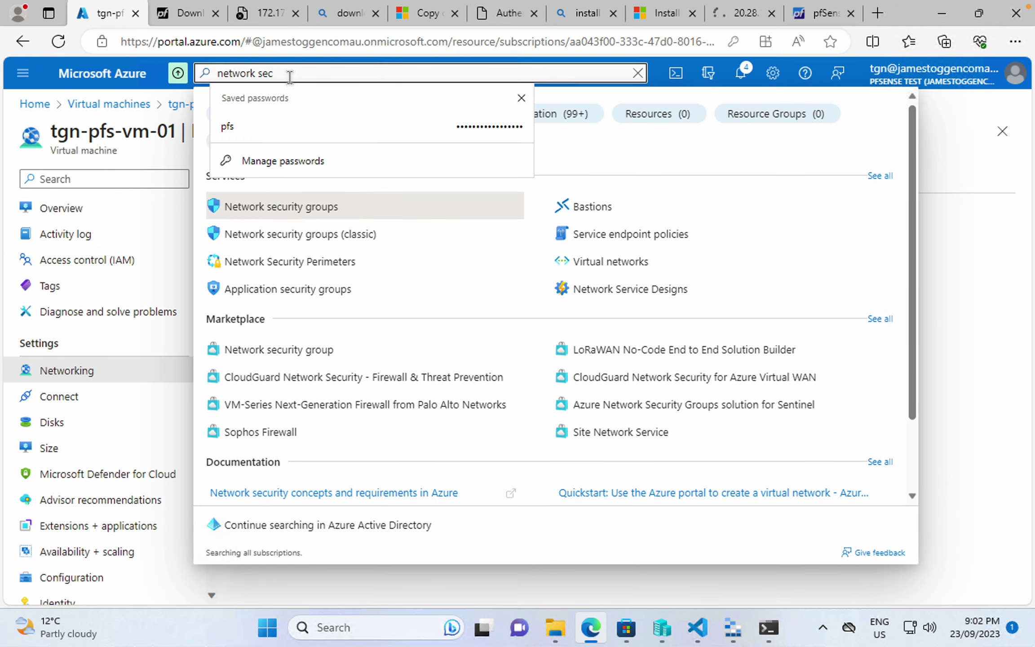
{"action": "left_click", "coordinate": [307, 208]}
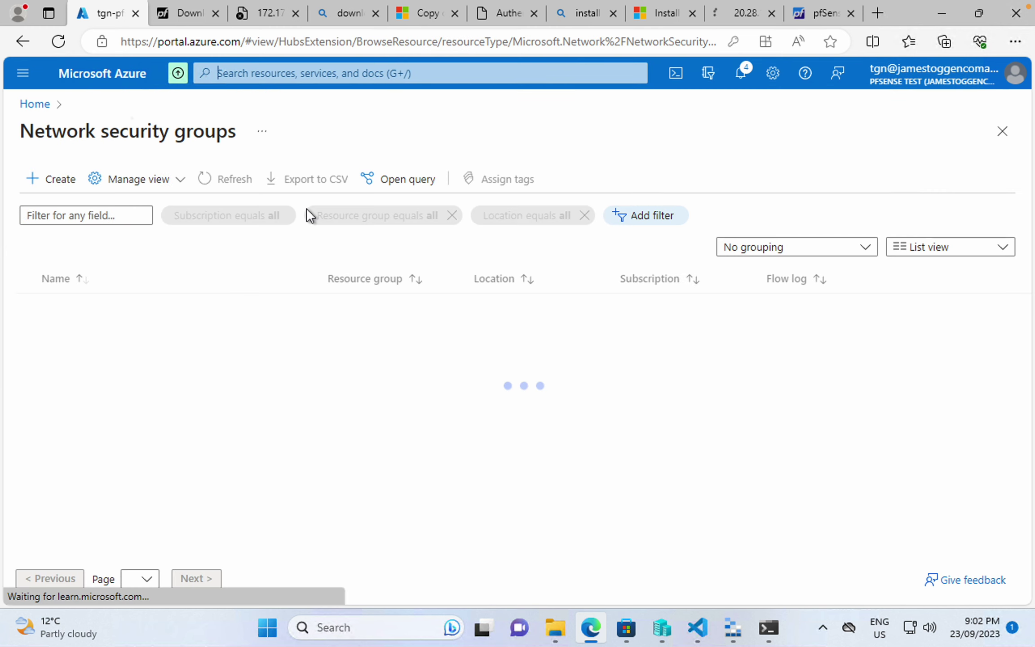
- Create network security group pfs-nsg in tgn-rg, Australia East, and open it
{"action": "left_click", "coordinate": [63, 180]}
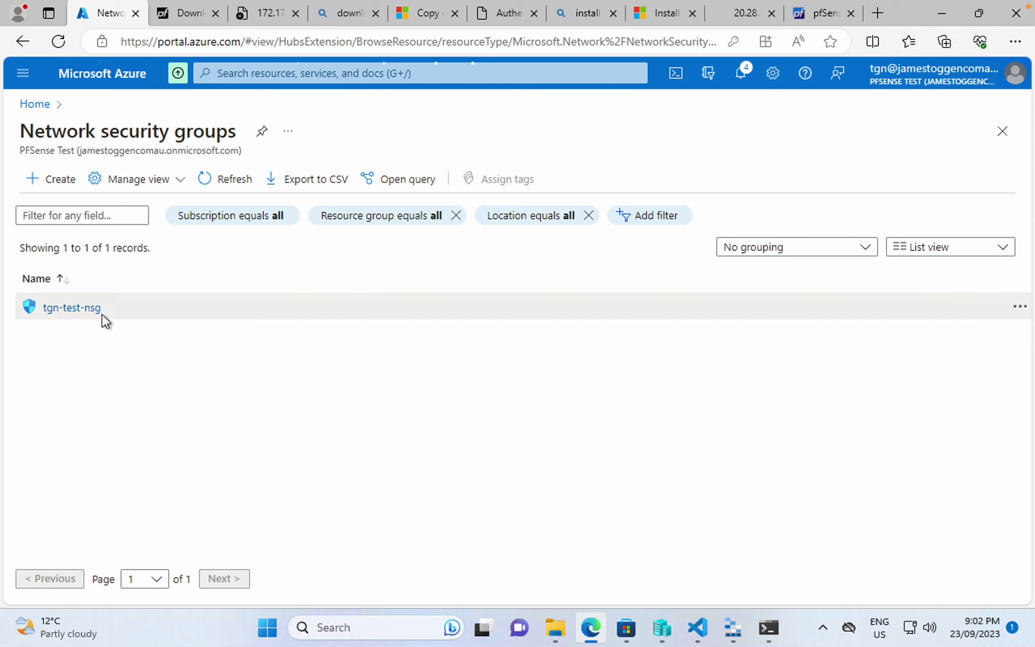
{"action": "left_click", "coordinate": [295, 286]}
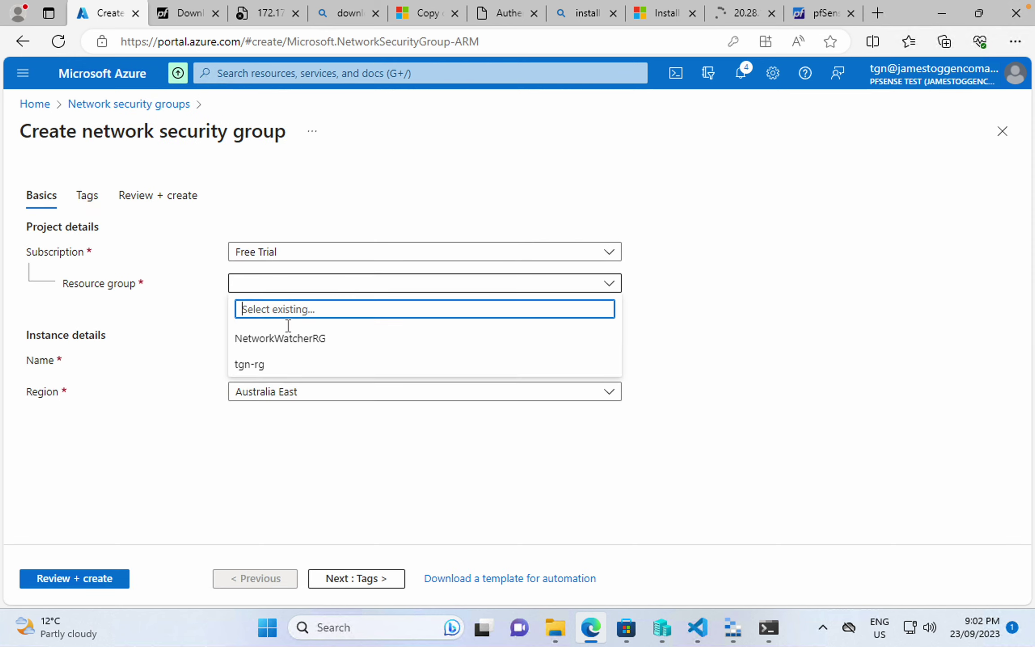
{"action": "left_click", "coordinate": [283, 368]}
{"action": "left_click", "coordinate": [297, 360]}
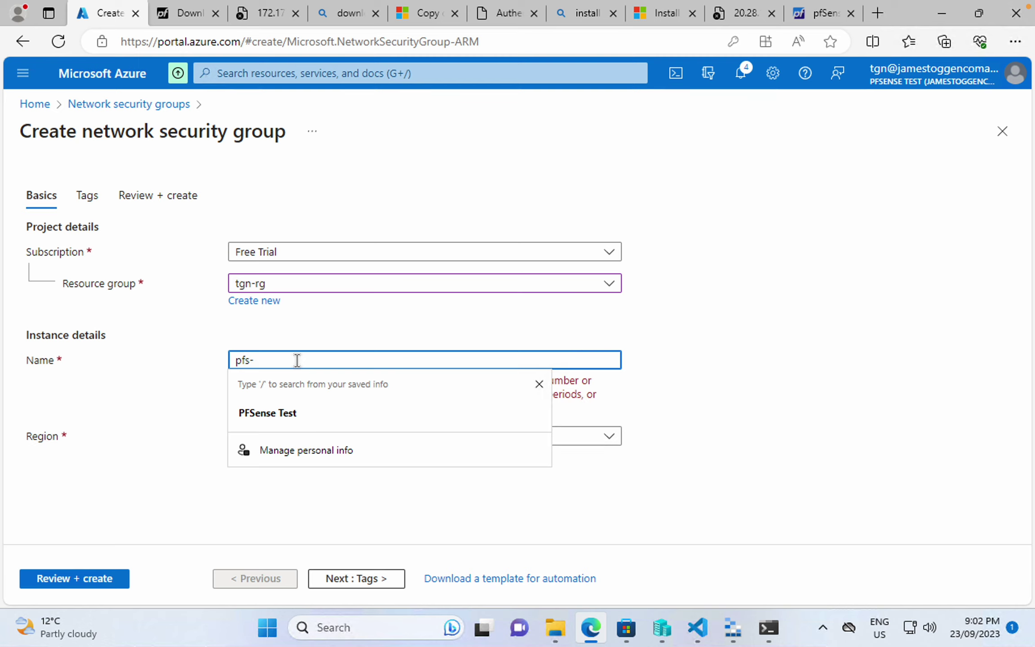
{"action": "type", "text": "pfs-nsg"}
{"action": "key", "text": "Tab"}
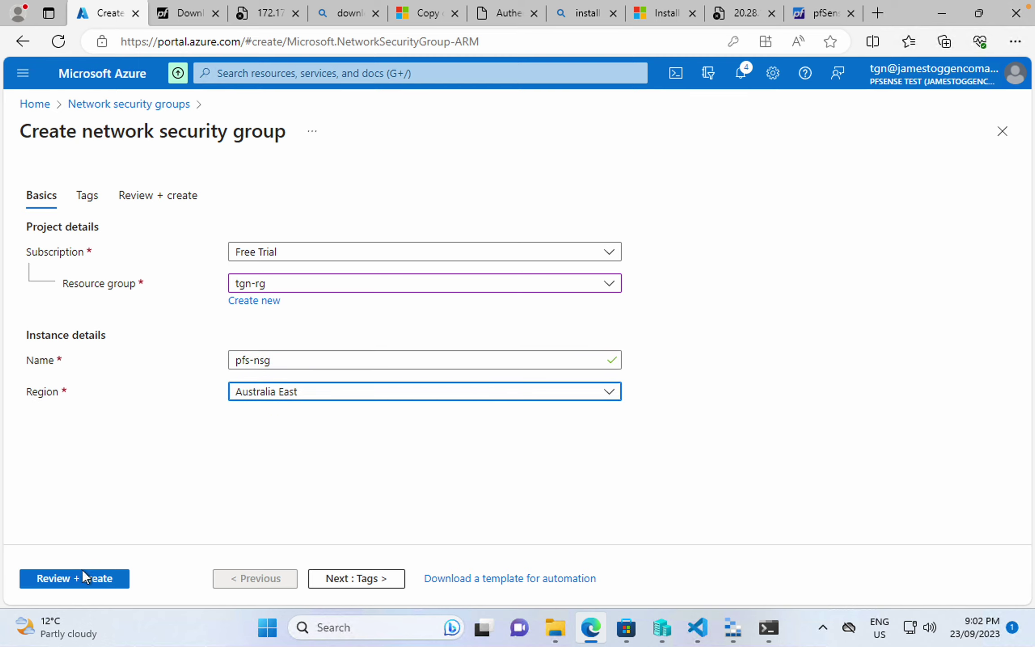
{"action": "left_click", "coordinate": [82, 571]}
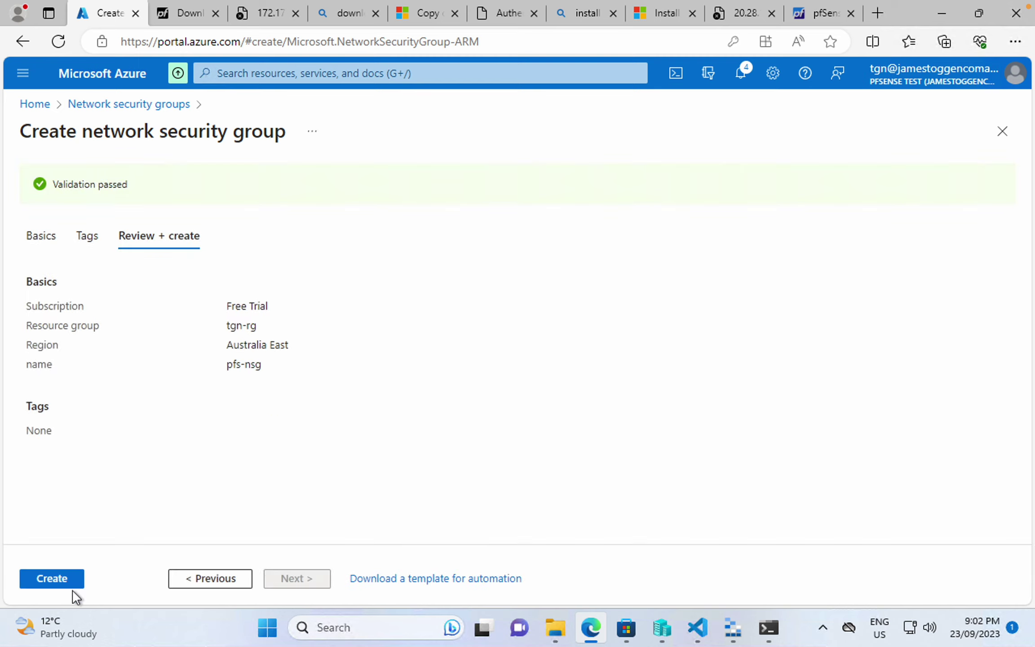
{"action": "left_click", "coordinate": [71, 583]}
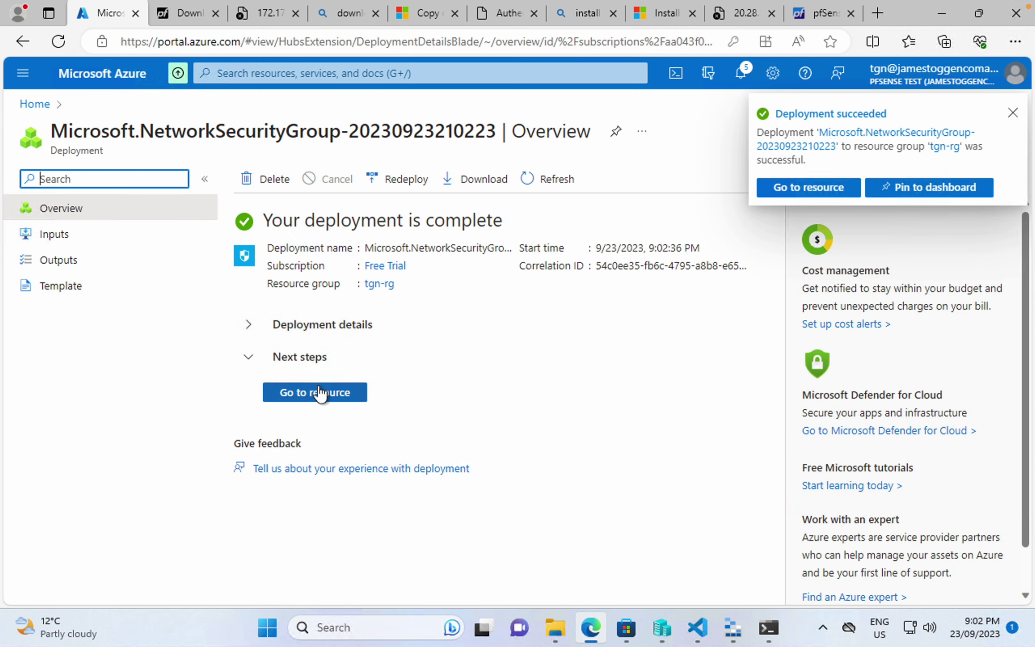
{"action": "left_click", "coordinate": [319, 392]}
- Add pfs-nsg inbound rule AllowAnyCustom50443Inbound allowing TCP port 50443 at priority 100
{"action": "left_click", "coordinate": [109, 373]}
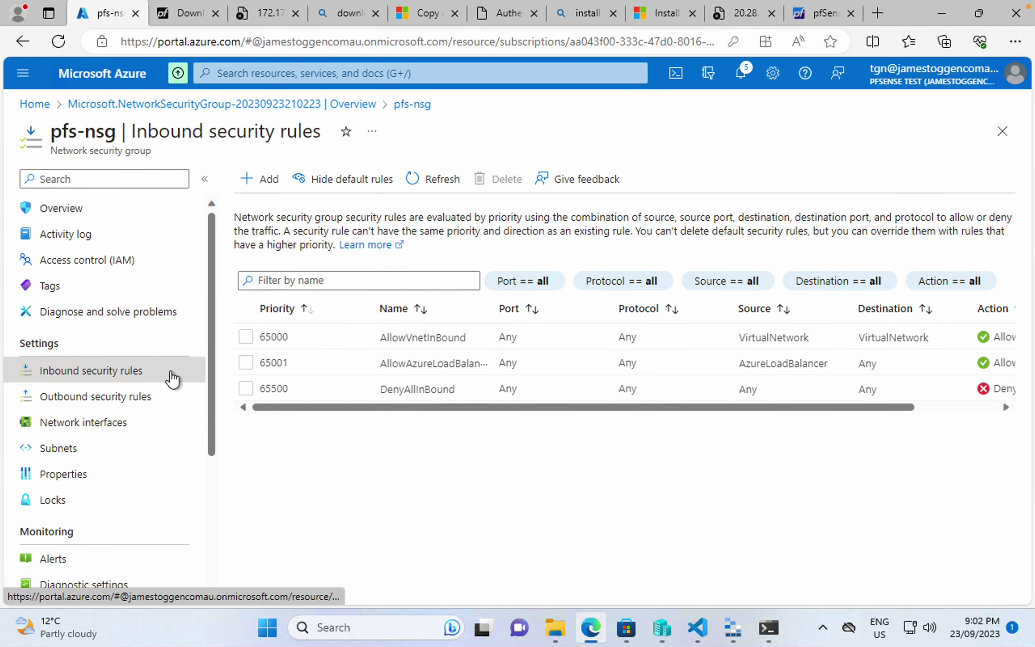
{"action": "left_click", "coordinate": [268, 182]}
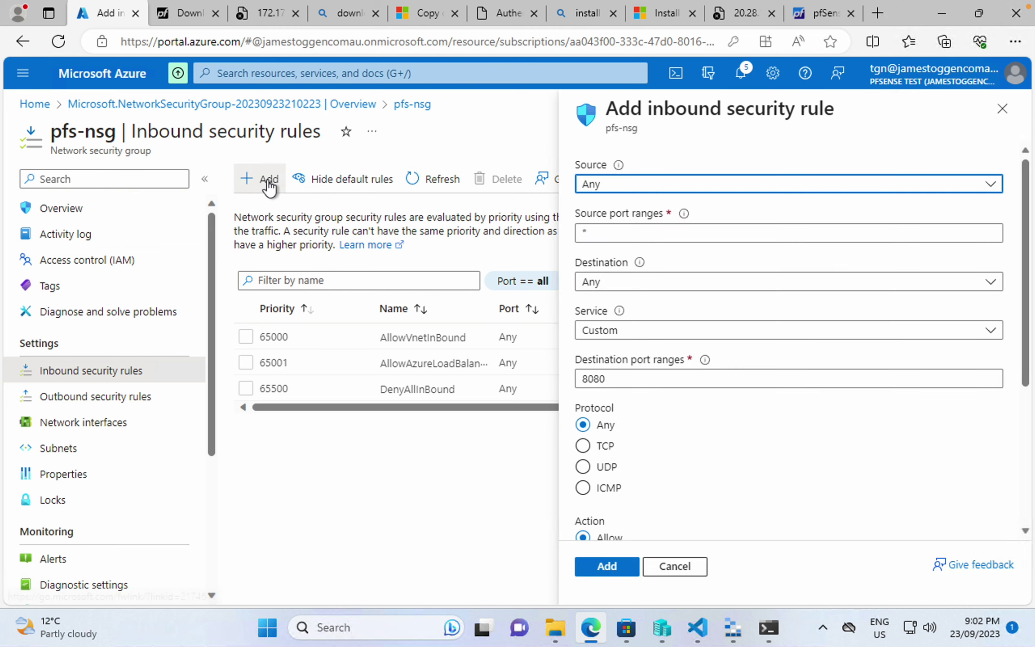
{"action": "left_click", "coordinate": [630, 380]}
{"action": "double_click", "coordinate": [630, 381]}
{"action": "type", "text": "50443"}
{"action": "left_click", "coordinate": [584, 446]}
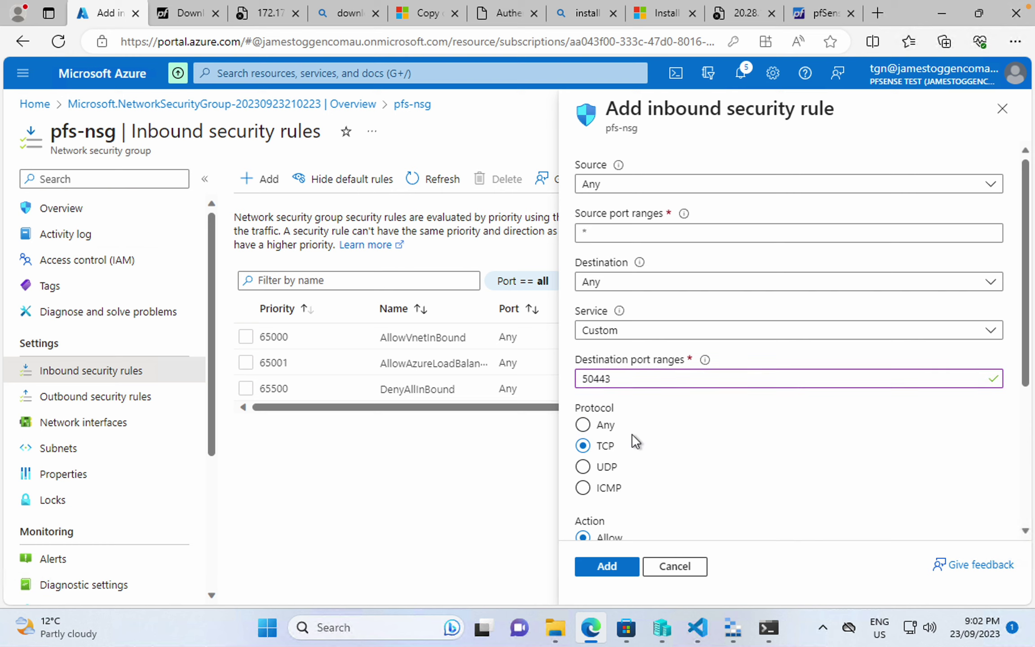
{"action": "scroll", "coordinate": [659, 469], "scroll_direction": "down", "scroll_amount": 3}
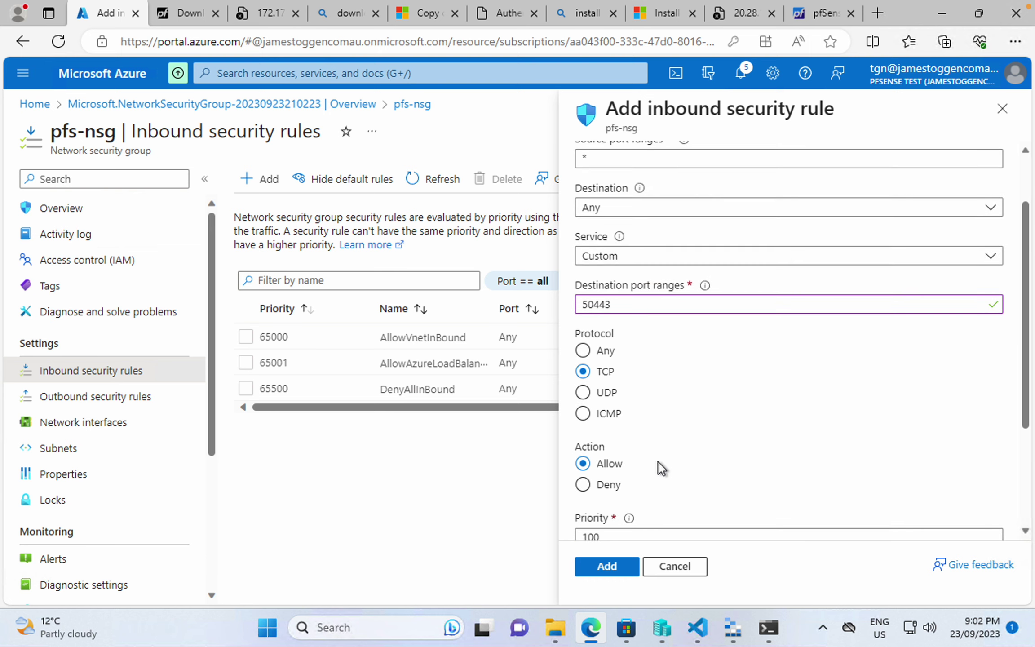
{"action": "scroll", "coordinate": [659, 470], "scroll_direction": "up", "scroll_amount": 3}
{"action": "left_click", "coordinate": [600, 567]}
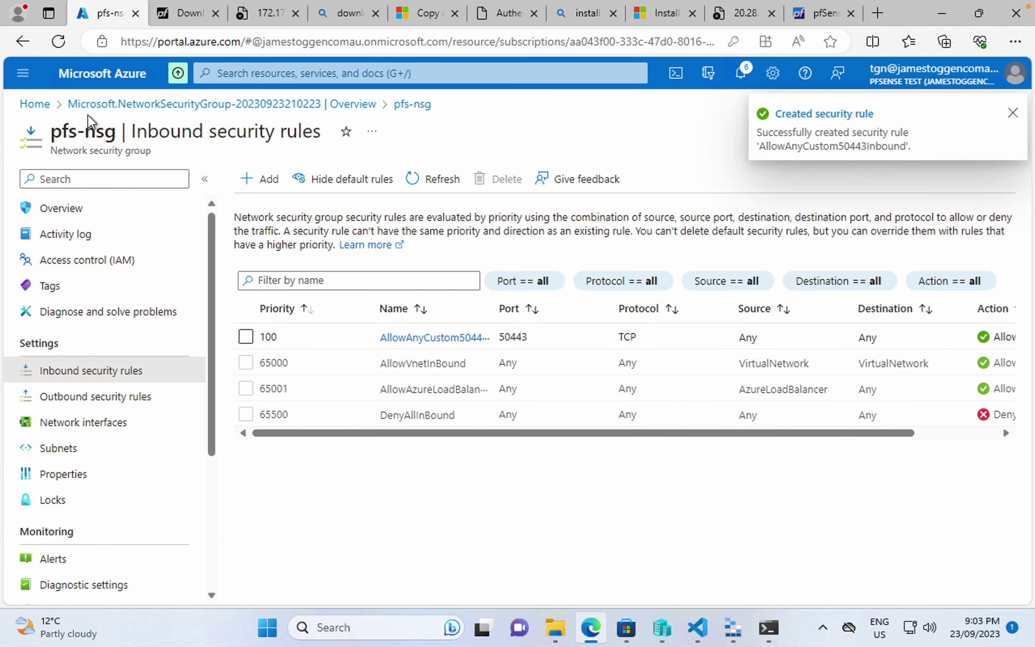
{"action": "left_click", "coordinate": [35, 104]}
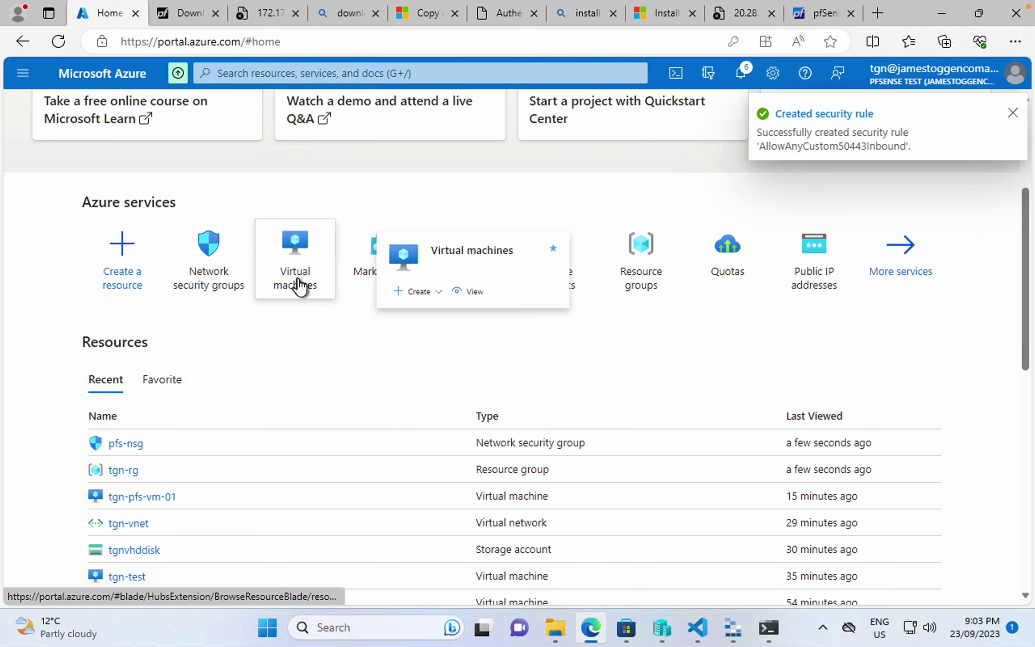
{"action": "left_click", "coordinate": [297, 284]}
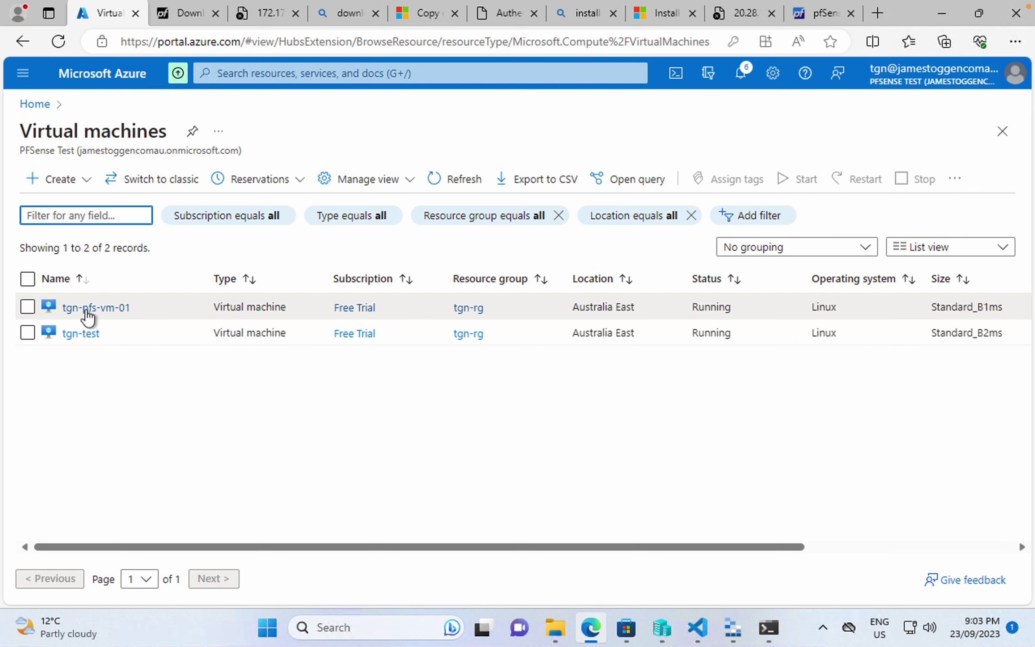
- Open tgn-pfs-vm-01's front NIC tgn-pfs-front-nic-01 and inspect ipconfig1 without changes
{"action": "left_click", "coordinate": [85, 311]}
{"action": "left_click", "coordinate": [72, 372]}
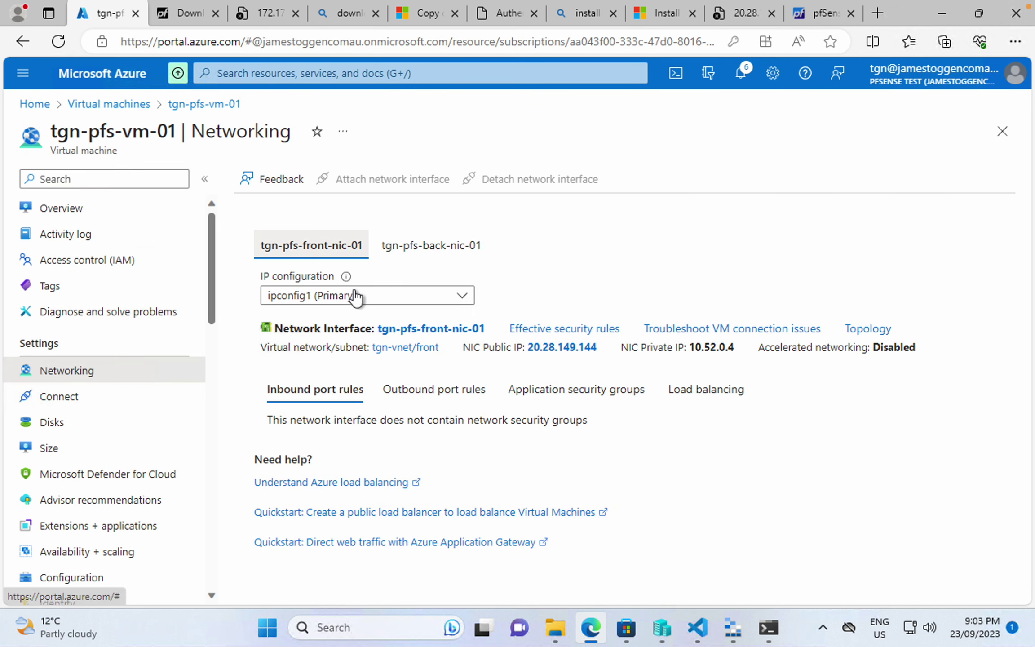
{"action": "left_click", "coordinate": [434, 332]}
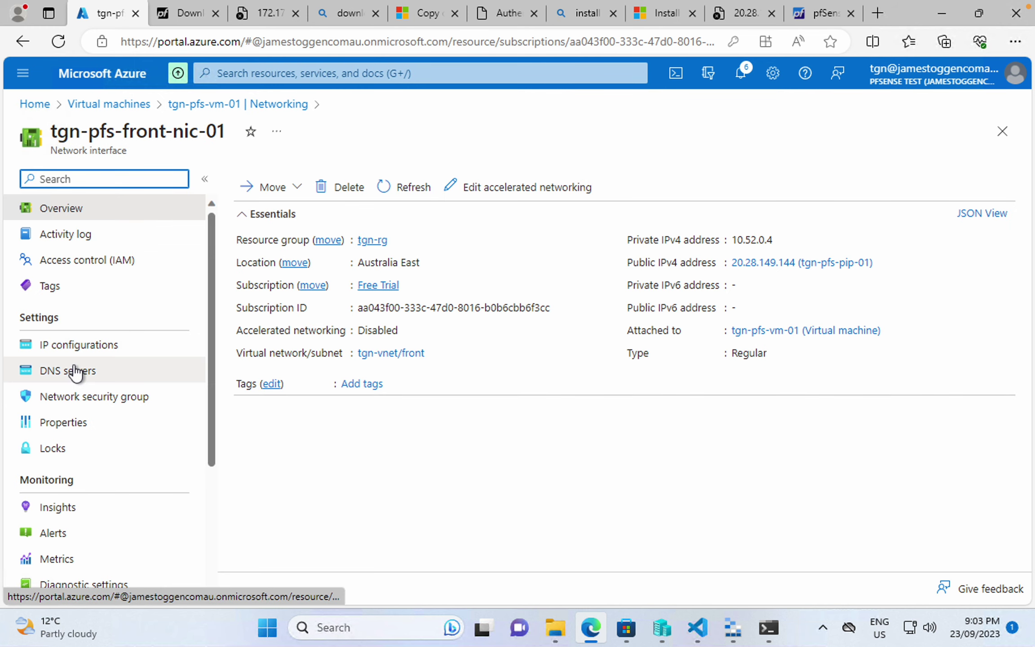
{"action": "left_click", "coordinate": [85, 351]}
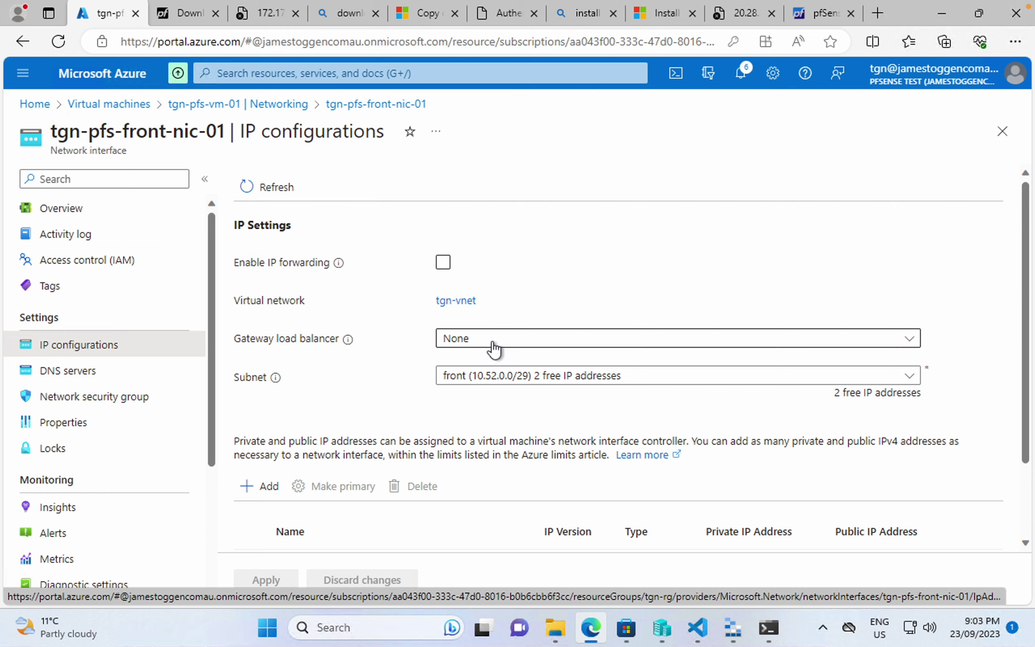
{"action": "scroll", "coordinate": [492, 386], "scroll_direction": "down", "scroll_amount": 2}
{"action": "scroll", "coordinate": [496, 385], "scroll_direction": "down", "scroll_amount": 1}
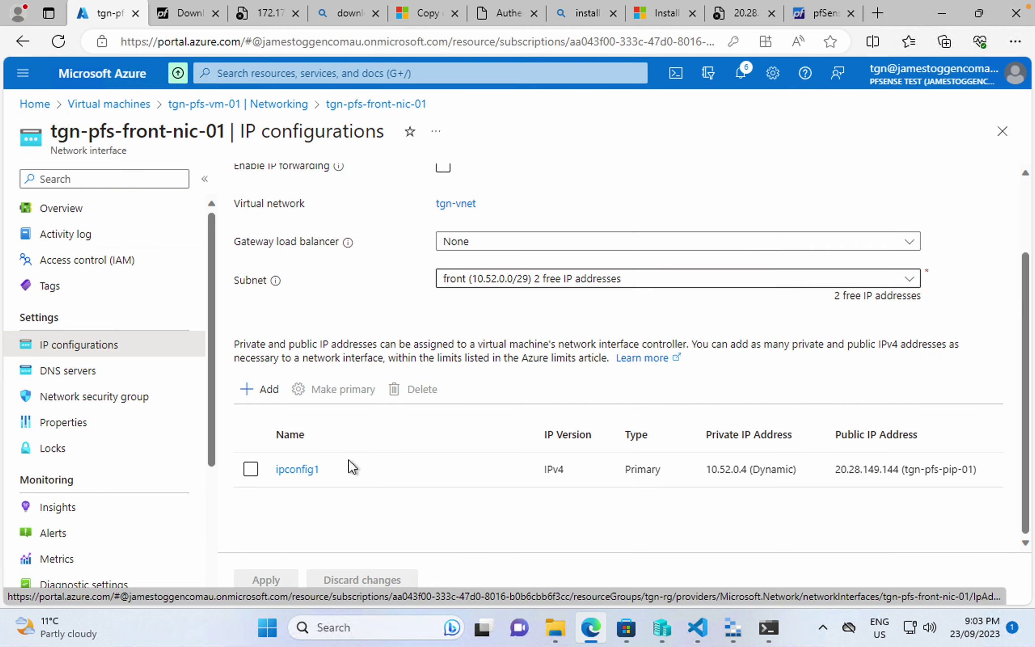
{"action": "left_click", "coordinate": [296, 469]}
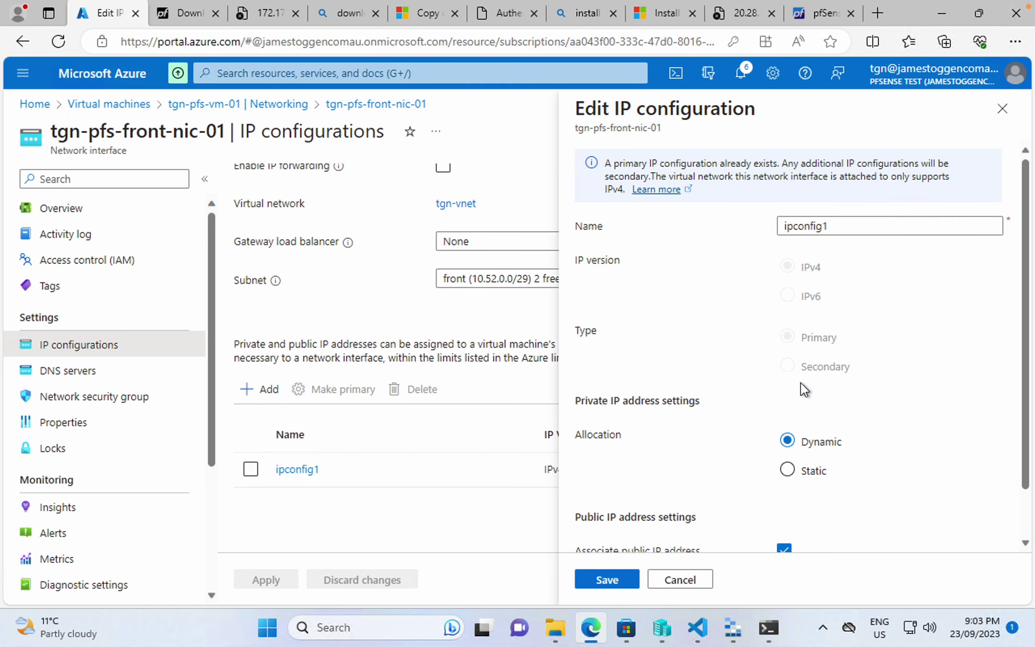
{"action": "scroll", "coordinate": [804, 388], "scroll_direction": "down", "scroll_amount": 1}
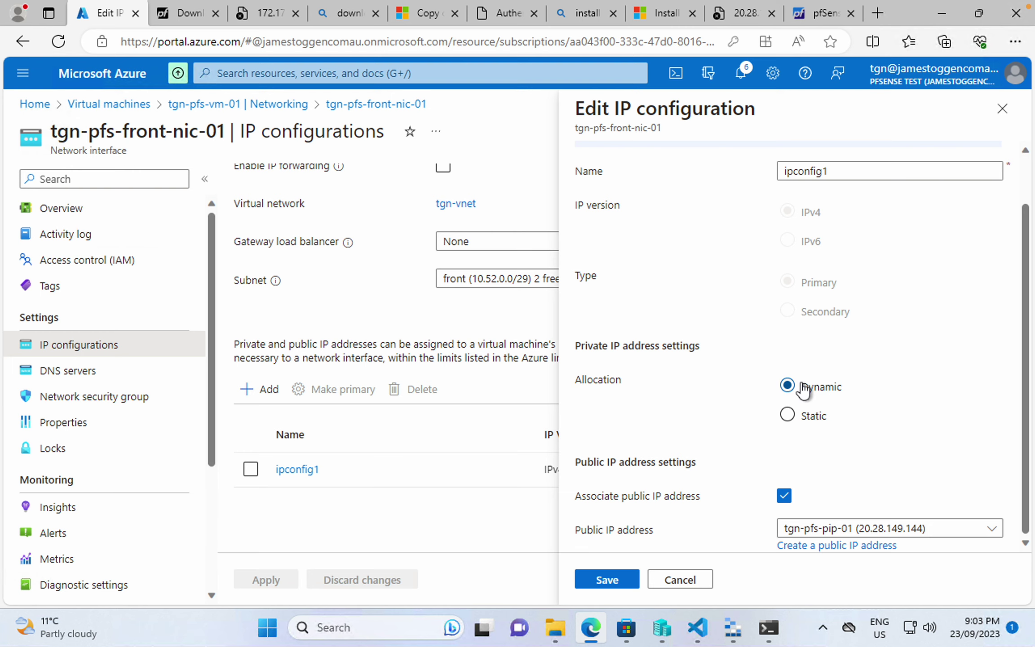
{"action": "left_click", "coordinate": [674, 579]}
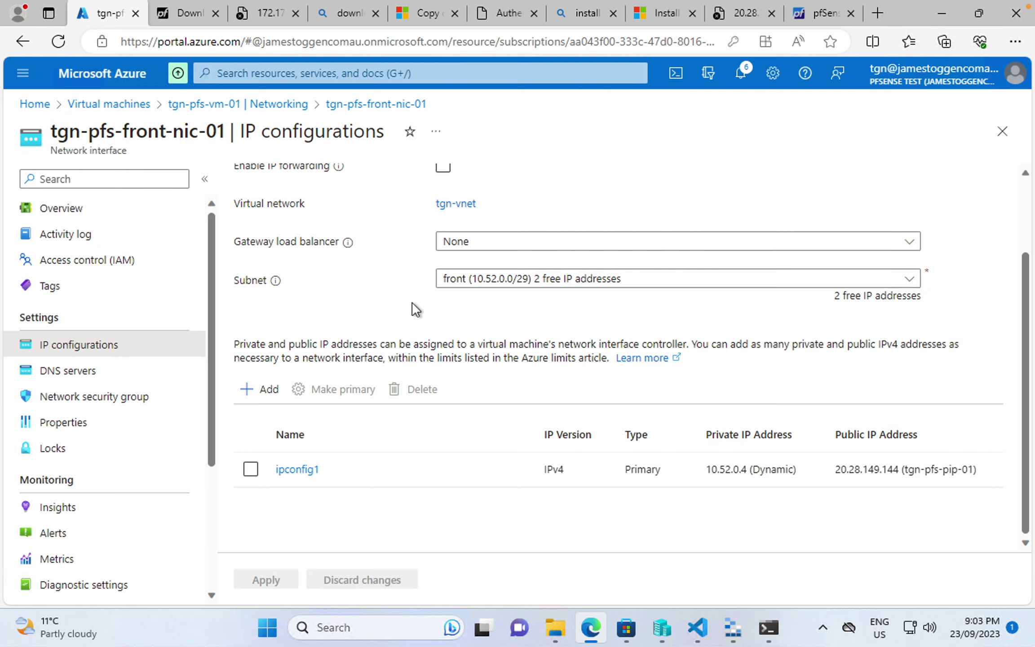
{"action": "scroll", "coordinate": [416, 312], "scroll_direction": "up", "scroll_amount": 2}
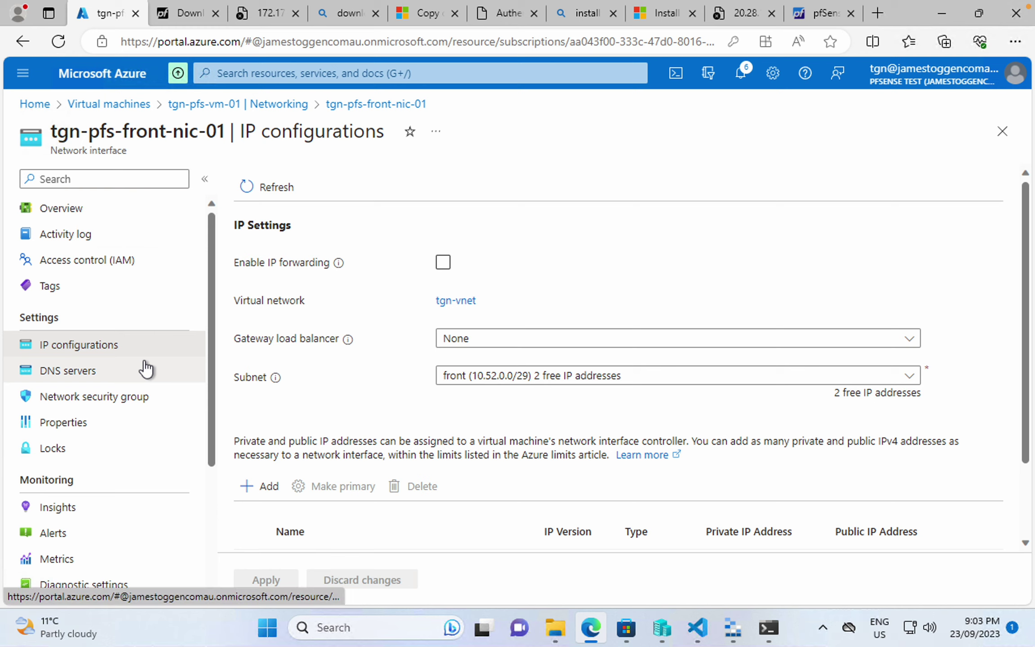
- Assign pfs-nsg as the NIC's network security group and save
{"action": "left_click", "coordinate": [143, 395]}
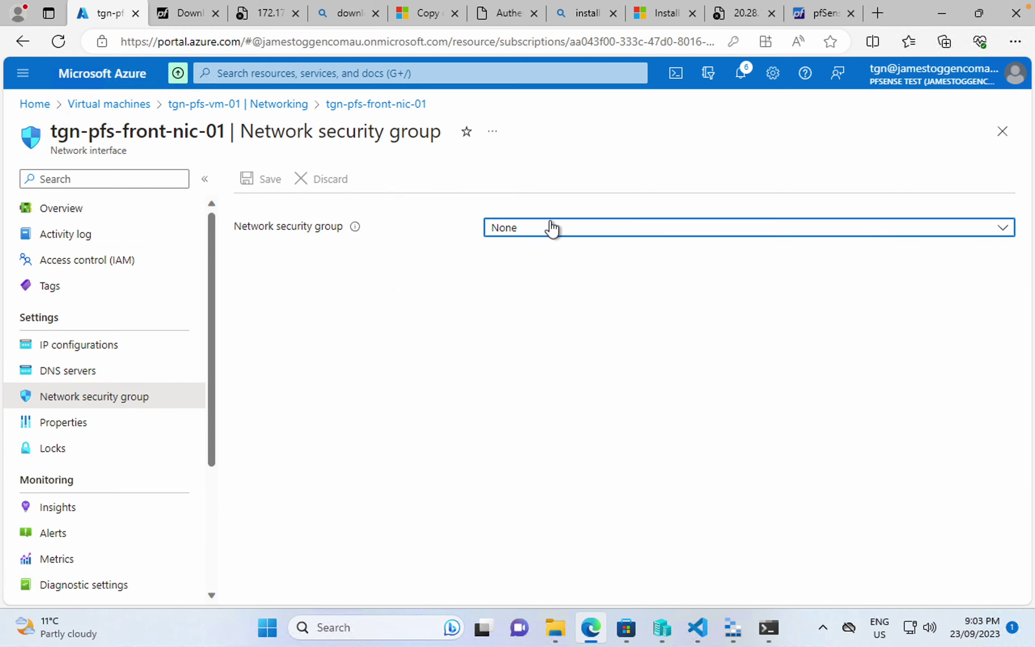
{"action": "left_click", "coordinate": [550, 227]}
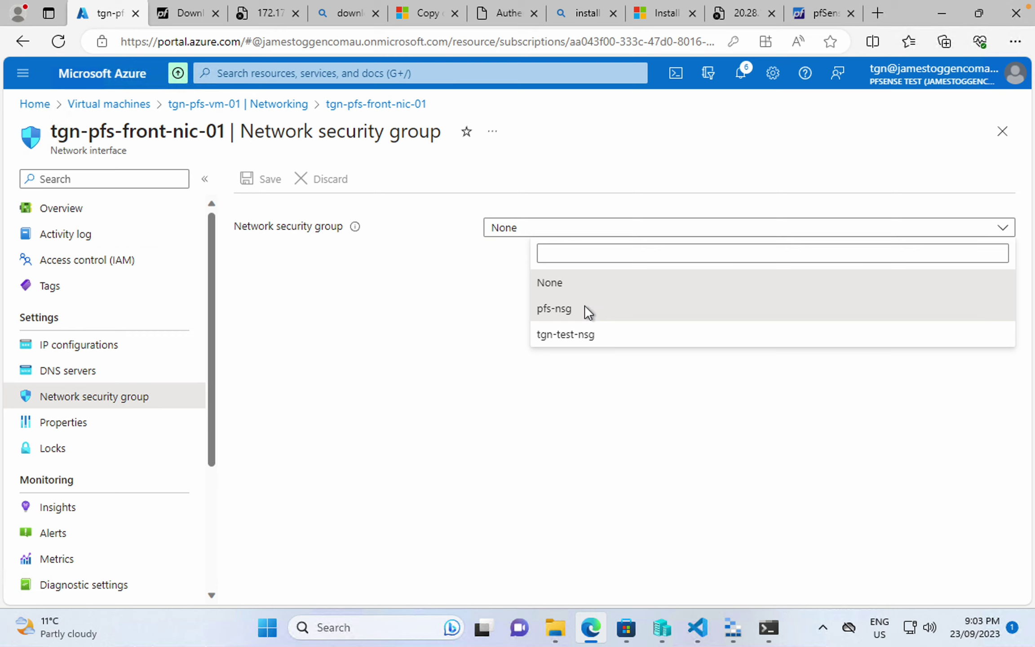
{"action": "left_click", "coordinate": [585, 310]}
{"action": "left_click", "coordinate": [270, 187]}
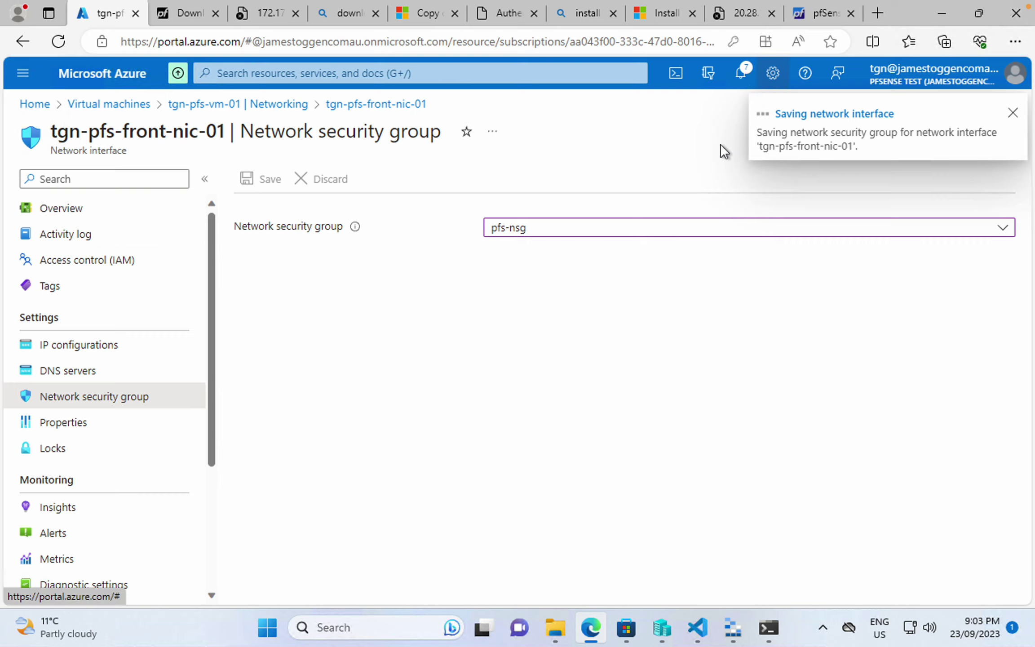
- Retry 20.28.149.144:50443 several times; the connection still times out
{"action": "left_click", "coordinate": [733, 17]}
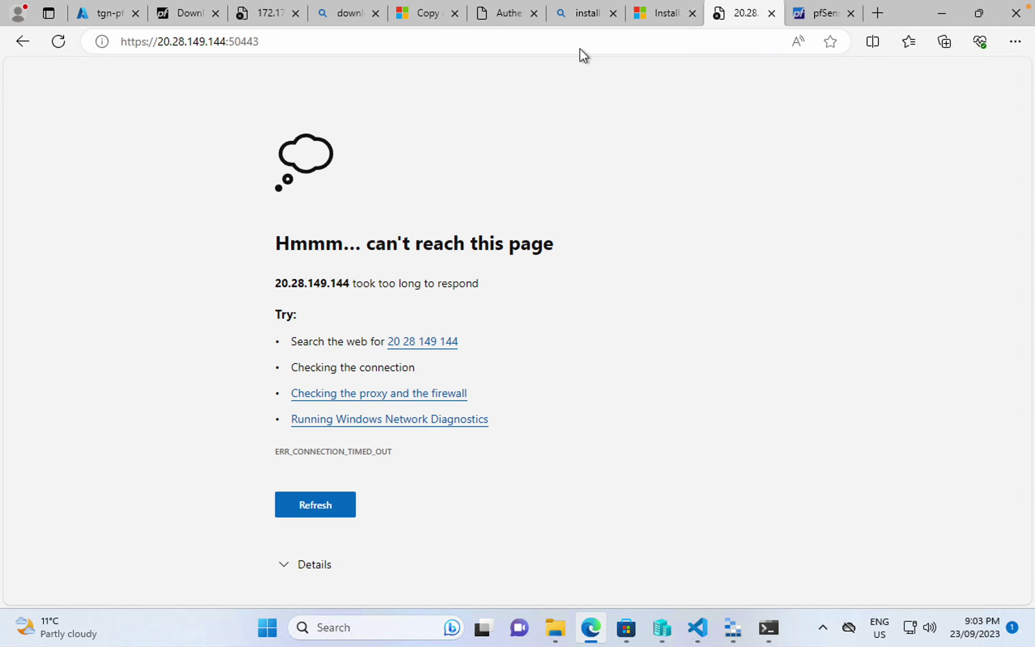
{"action": "left_click", "coordinate": [579, 46]}
{"action": "key", "text": "Return"}
{"action": "left_click", "coordinate": [580, 47]}
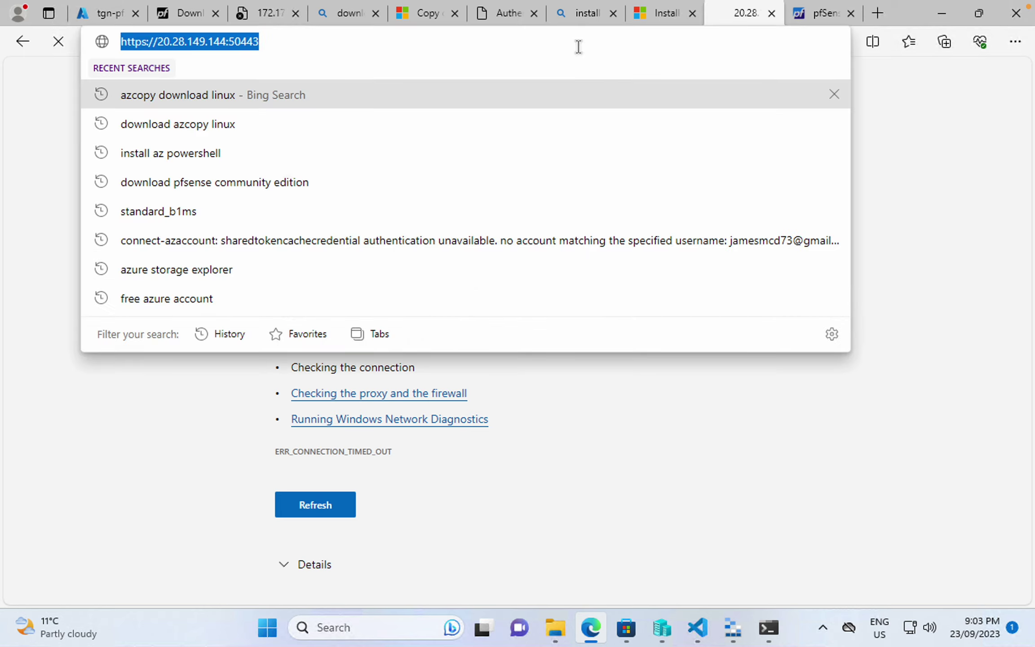
{"action": "left_click", "coordinate": [814, 14]}
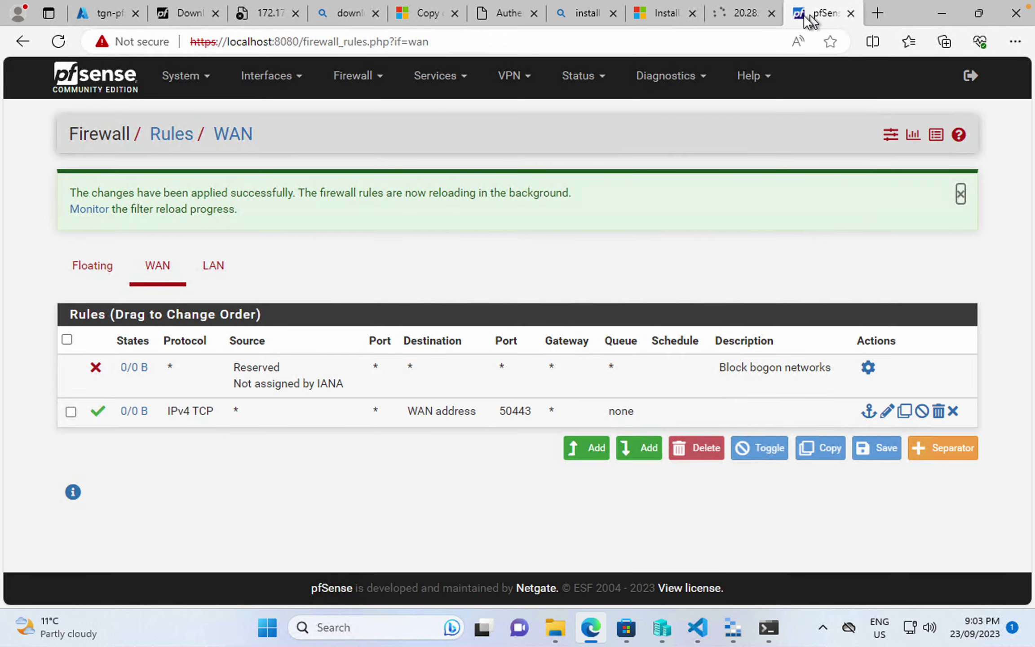
{"action": "left_click", "coordinate": [740, 13]}
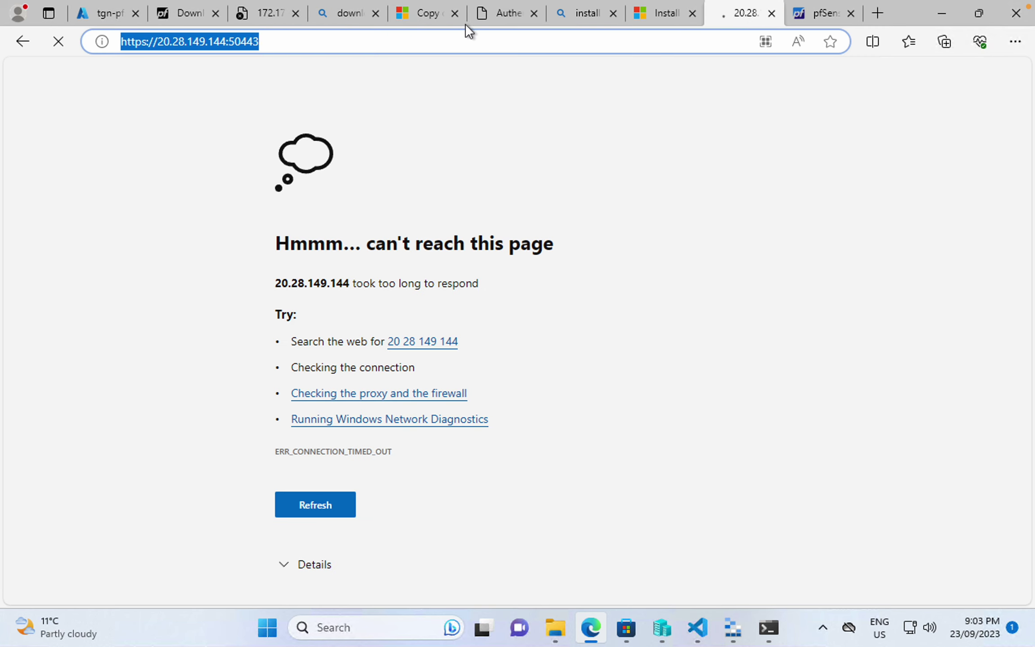
{"action": "left_click", "coordinate": [453, 38]}
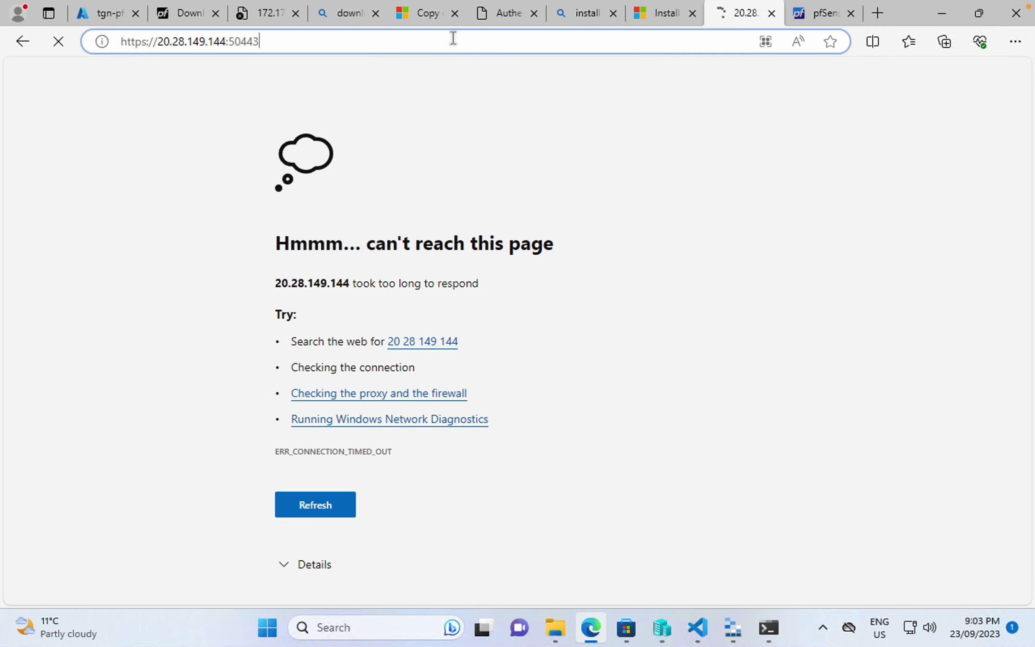
{"action": "key", "text": "Return"}
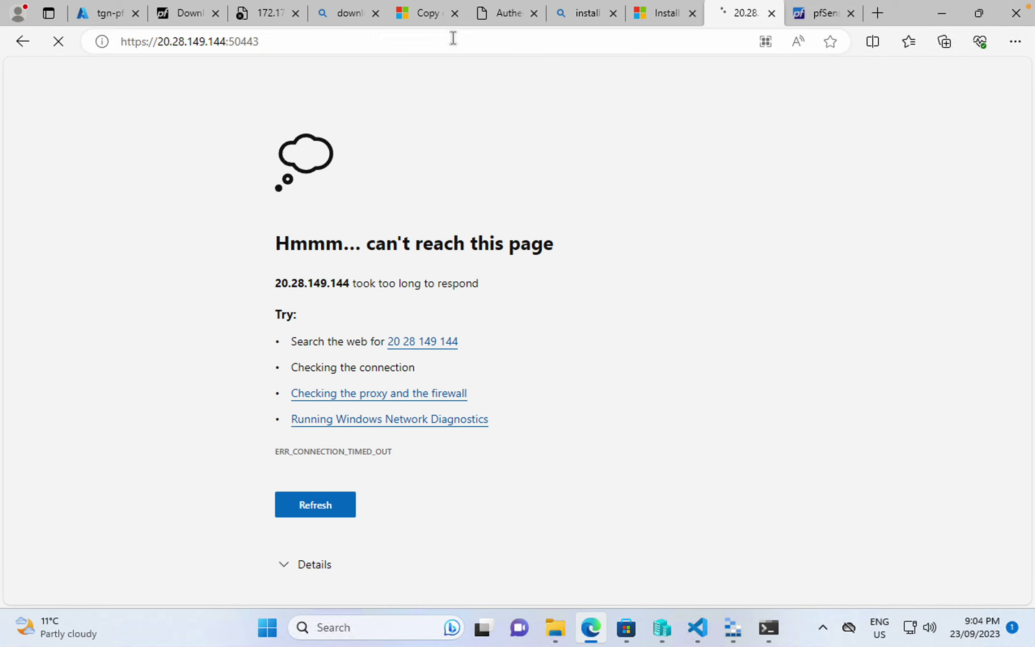
{"action": "left_click", "coordinate": [818, 17]}
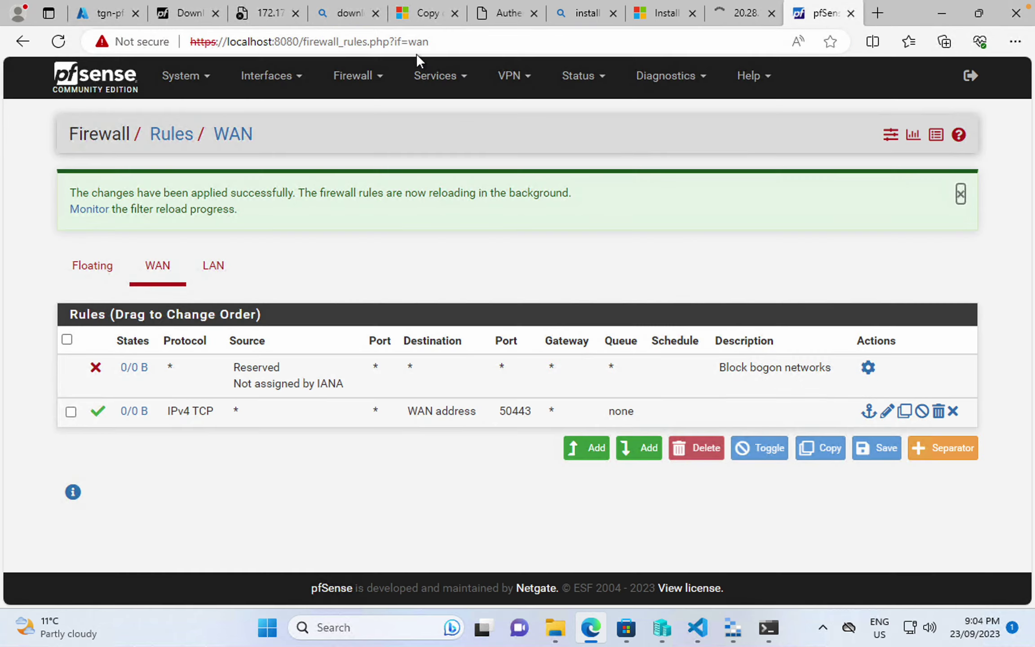
{"action": "left_click", "coordinate": [432, 48]}
{"action": "key", "text": "ctrl+shift+Tab"}
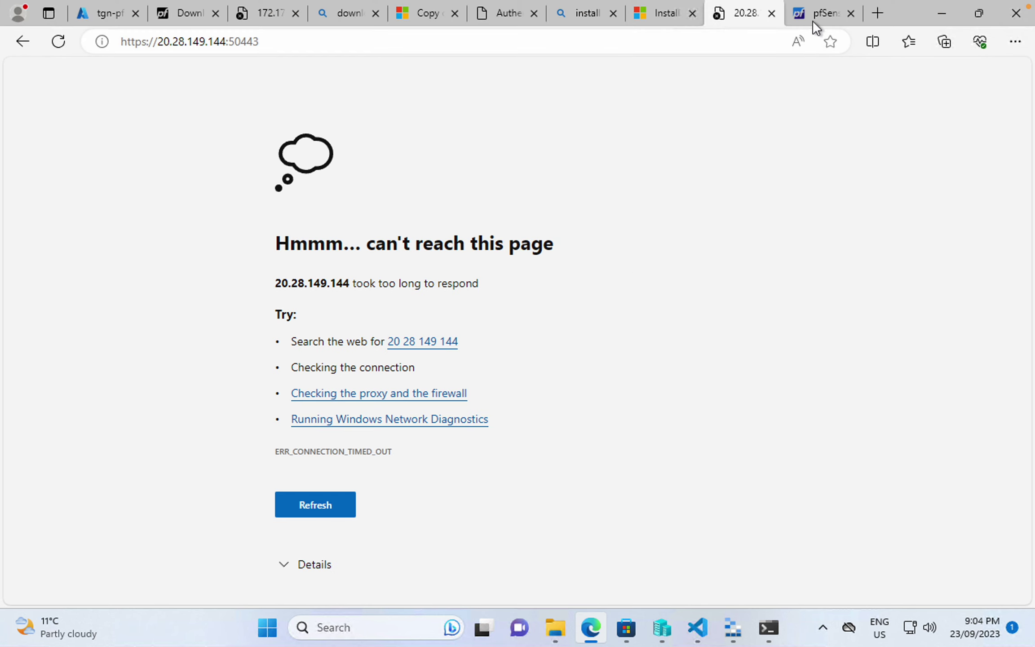
- Reload pfSense's WAN firewall rules list in the localhost tab
{"action": "left_click", "coordinate": [813, 19]}
{"action": "left_click", "coordinate": [359, 77]}
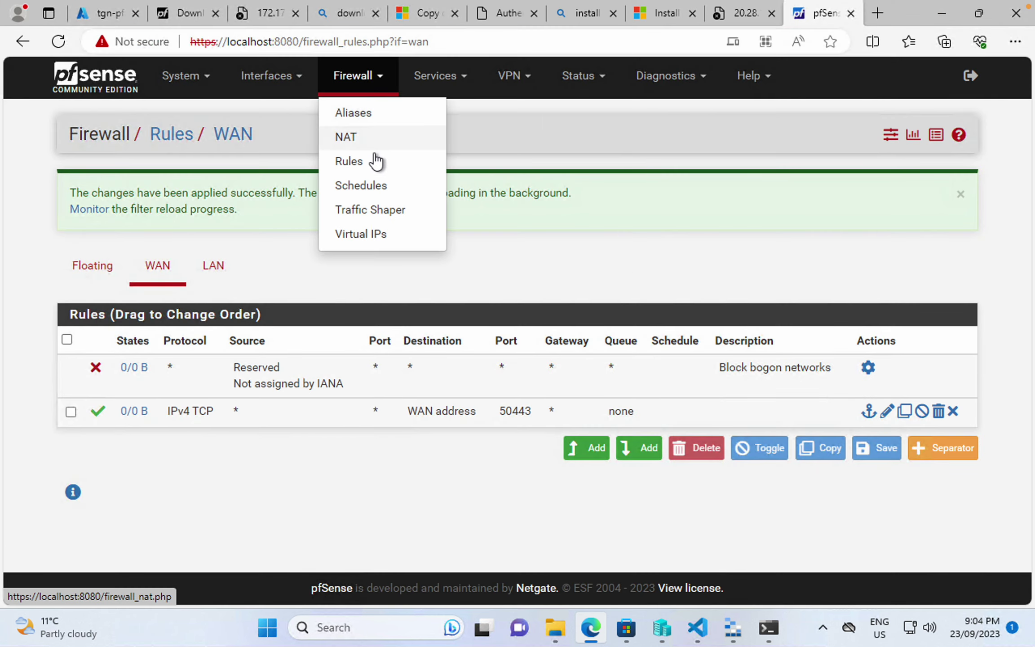
{"action": "left_click", "coordinate": [373, 157]}
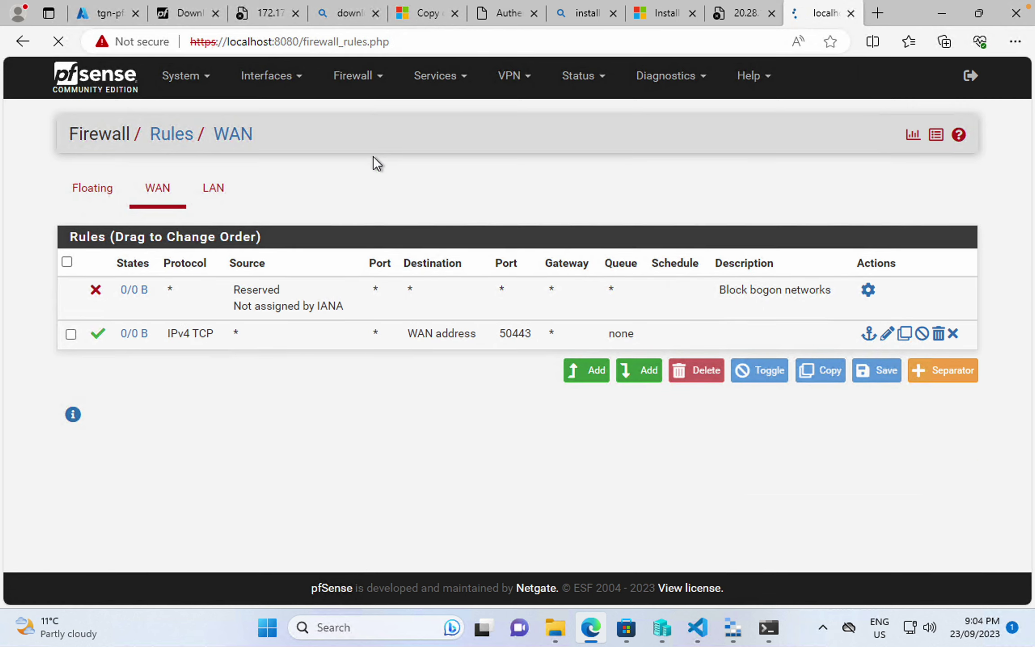
{"action": "left_click", "coordinate": [268, 76]}
- Set the pfSense WAN IPv6 configuration type to None, then save and apply
{"action": "left_click", "coordinate": [284, 156]}
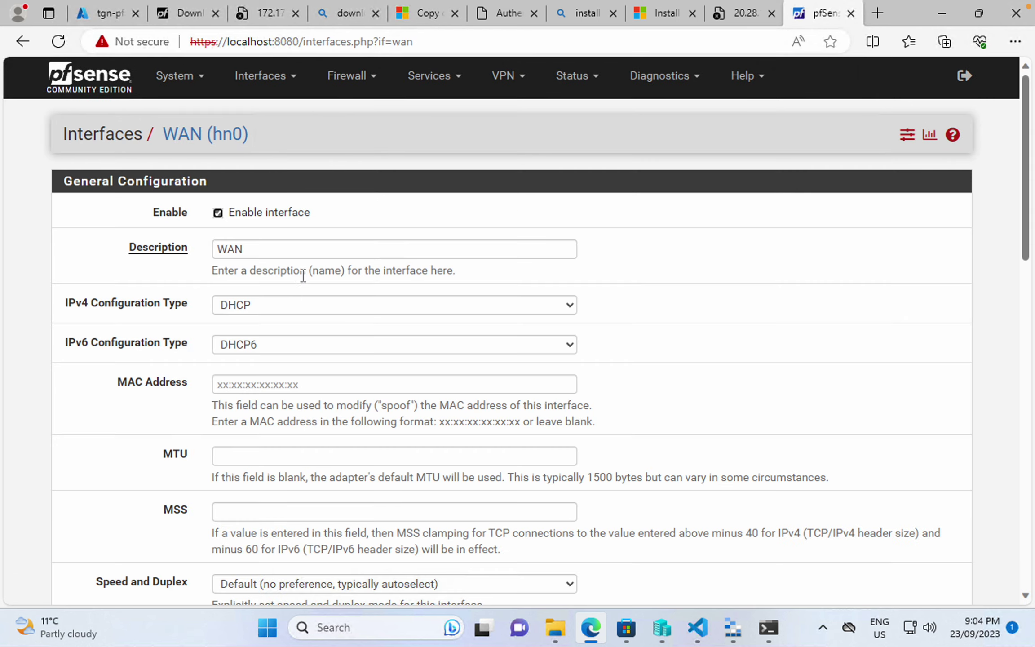
{"action": "scroll", "coordinate": [320, 344], "scroll_direction": "down", "scroll_amount": 2}
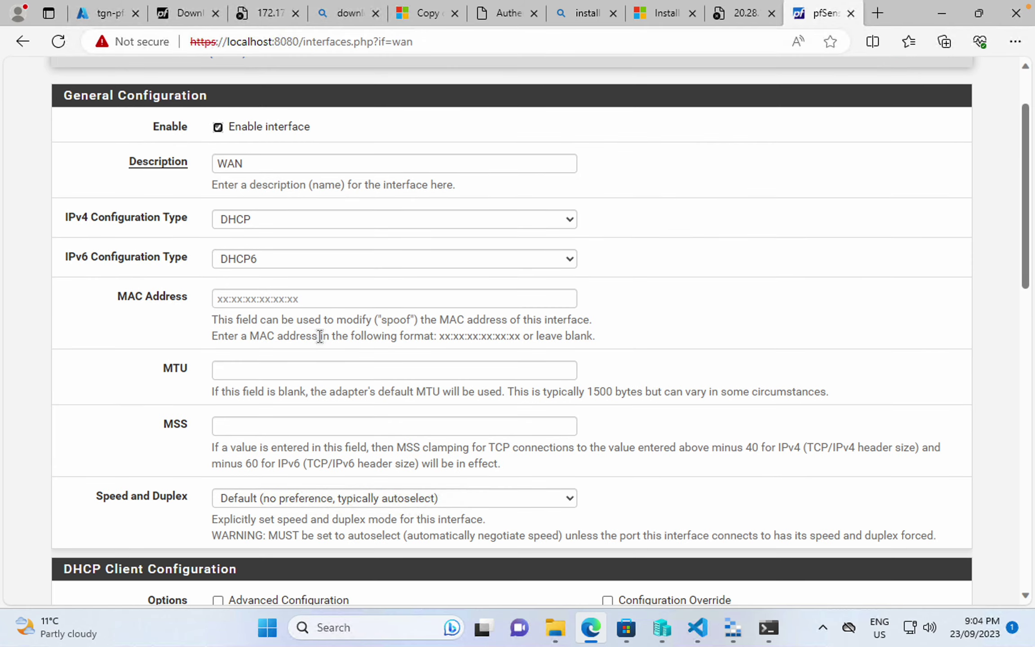
{"action": "scroll", "coordinate": [319, 335], "scroll_direction": "down", "scroll_amount": 1}
{"action": "left_click", "coordinate": [341, 213]}
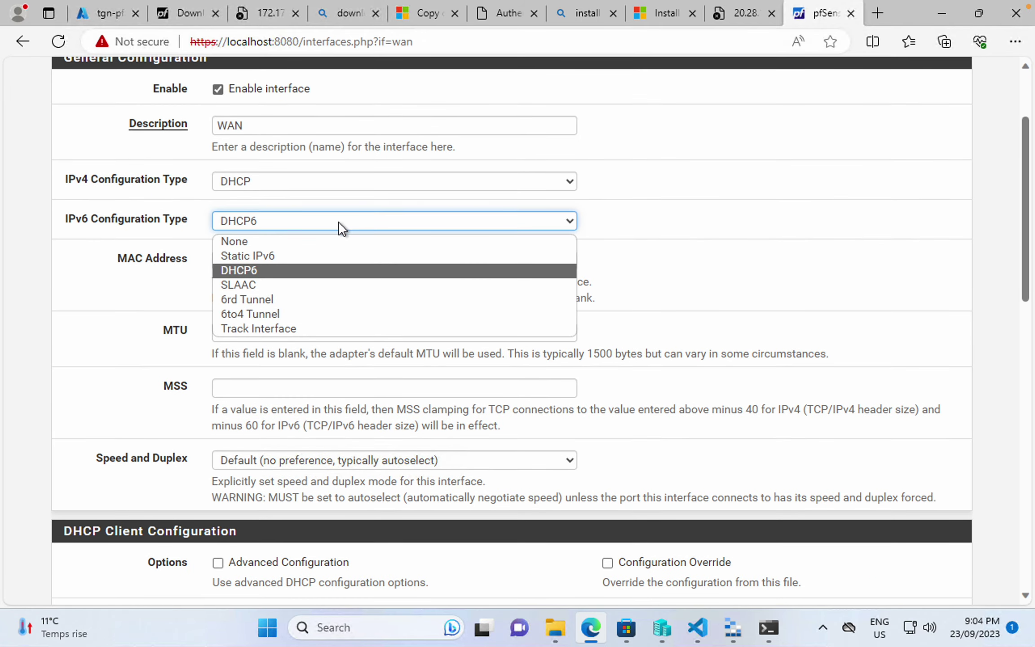
{"action": "left_click", "coordinate": [325, 247]}
{"action": "scroll", "coordinate": [149, 283], "scroll_direction": "down", "scroll_amount": 6}
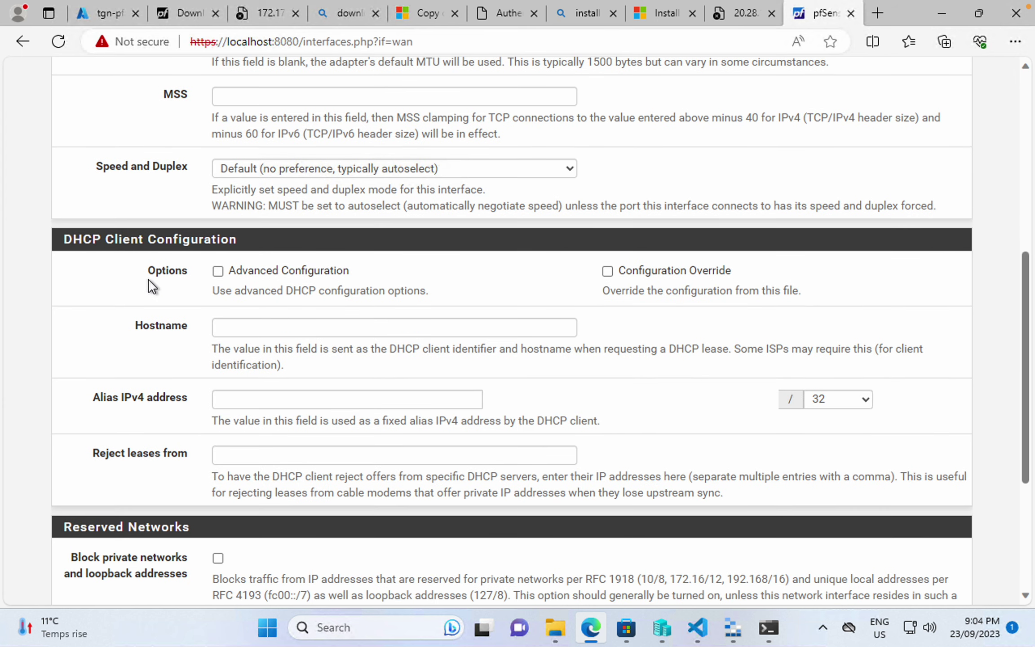
{"action": "scroll", "coordinate": [148, 279], "scroll_direction": "down", "scroll_amount": 5}
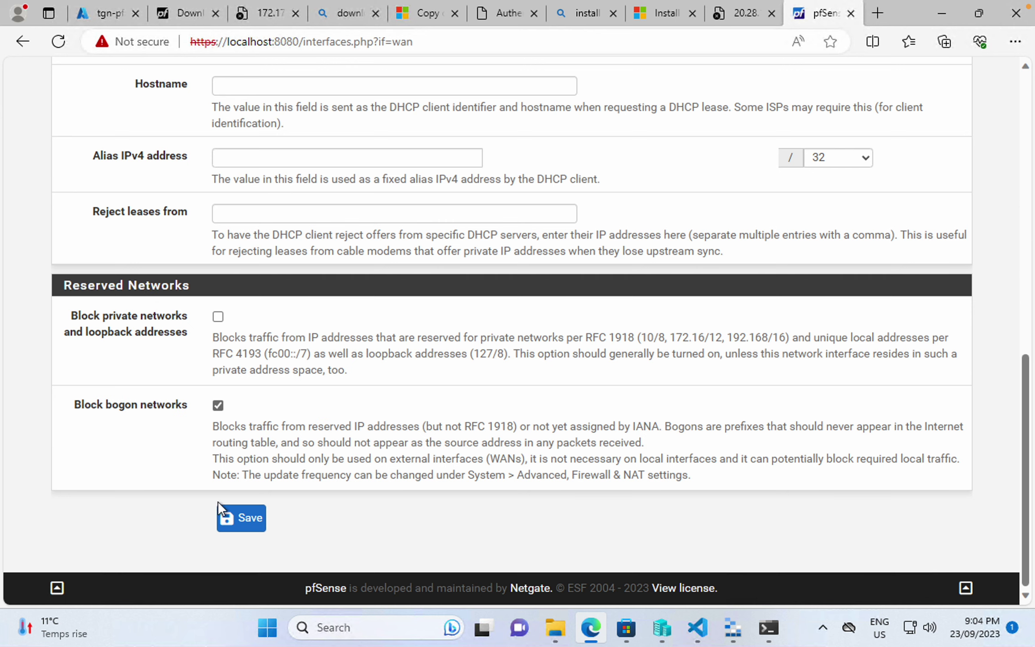
{"action": "left_click", "coordinate": [238, 520]}
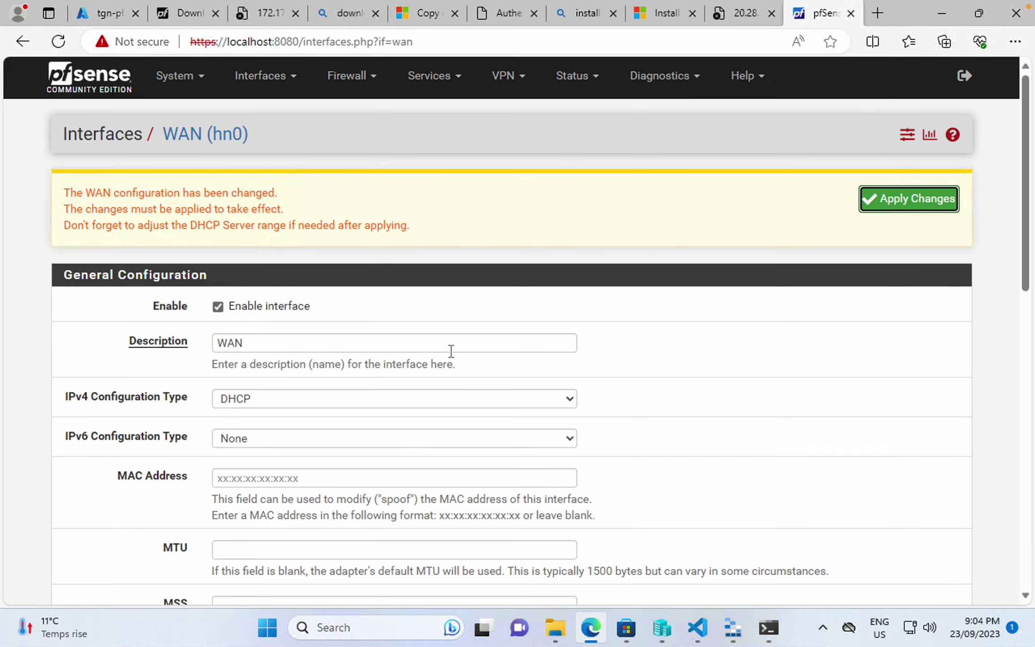
{"action": "left_click", "coordinate": [908, 209]}
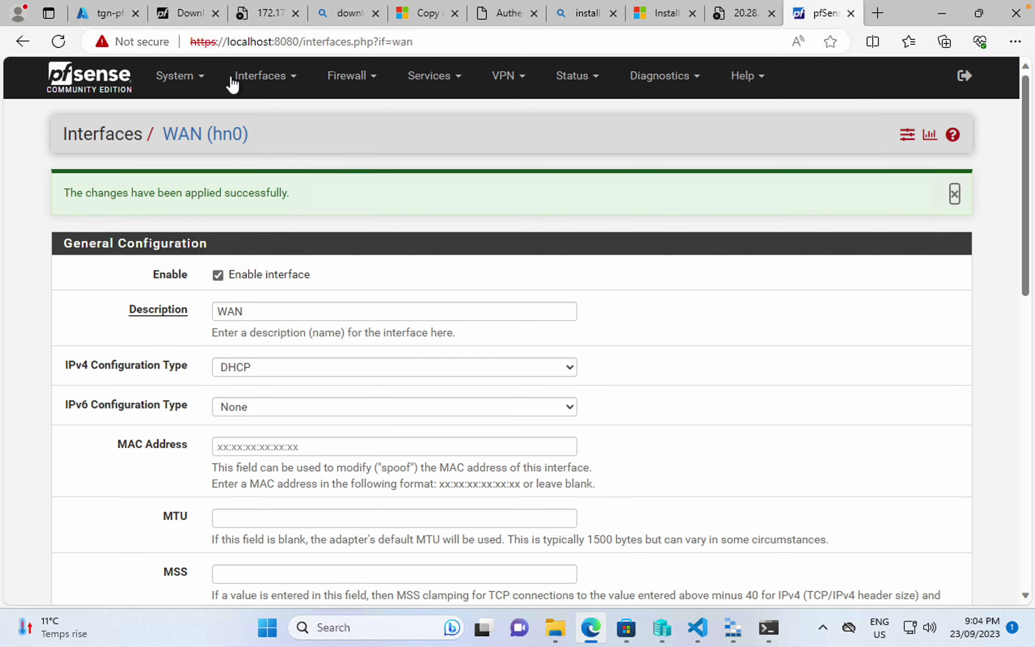
{"action": "left_click", "coordinate": [731, 14]}
{"action": "left_click", "coordinate": [568, 44]}
- Reload 20.28.149.144:50443 and proceed past the certificate warning
{"action": "key", "text": "Return"}
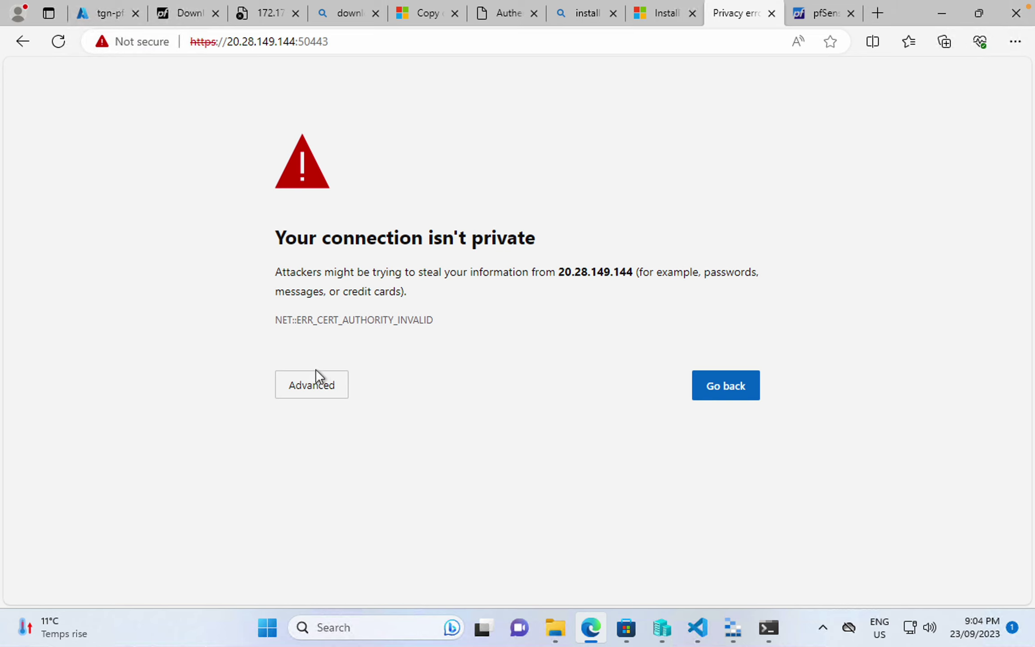
{"action": "left_click", "coordinate": [323, 386]}
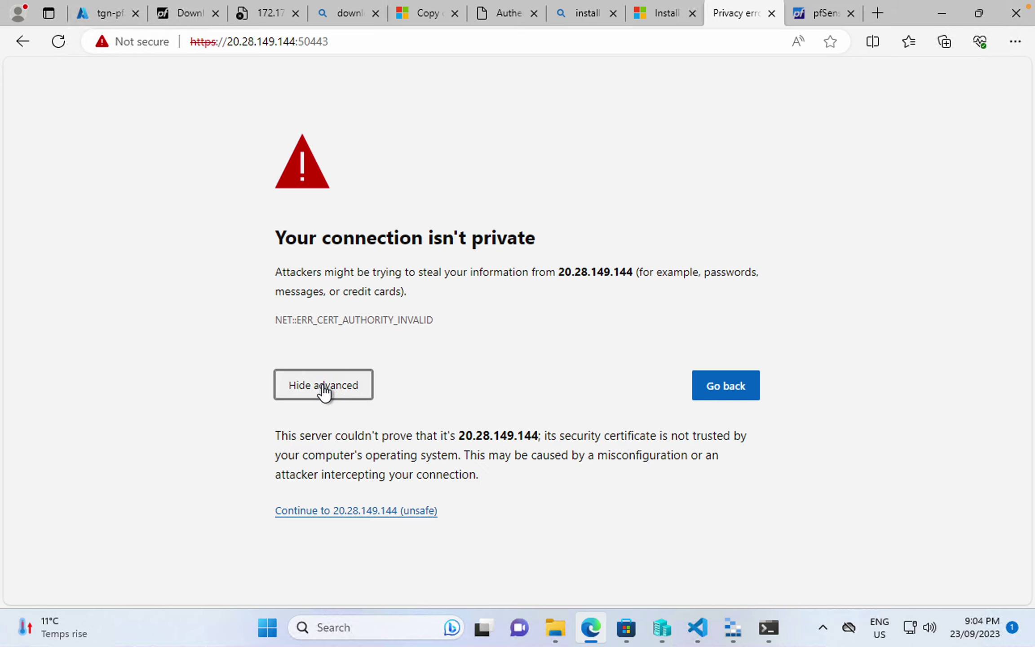
{"action": "left_click", "coordinate": [363, 510]}
- Sign in with the saved username and the password copied from VS Code
{"action": "left_click", "coordinate": [509, 304]}
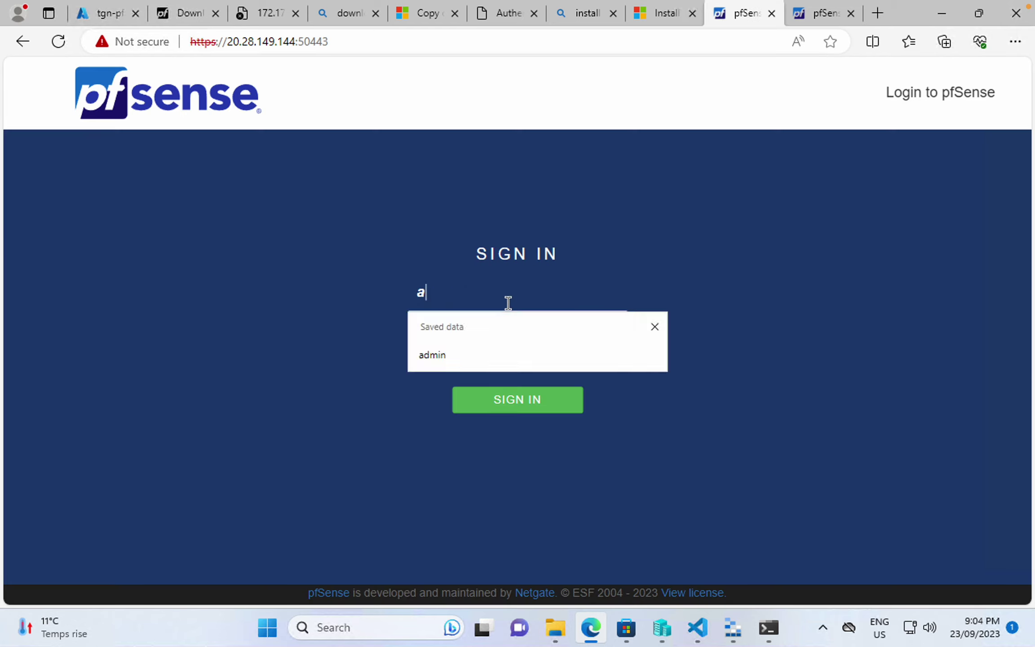
{"action": "left_click", "coordinate": [466, 358]}
{"action": "left_click", "coordinate": [472, 347]}
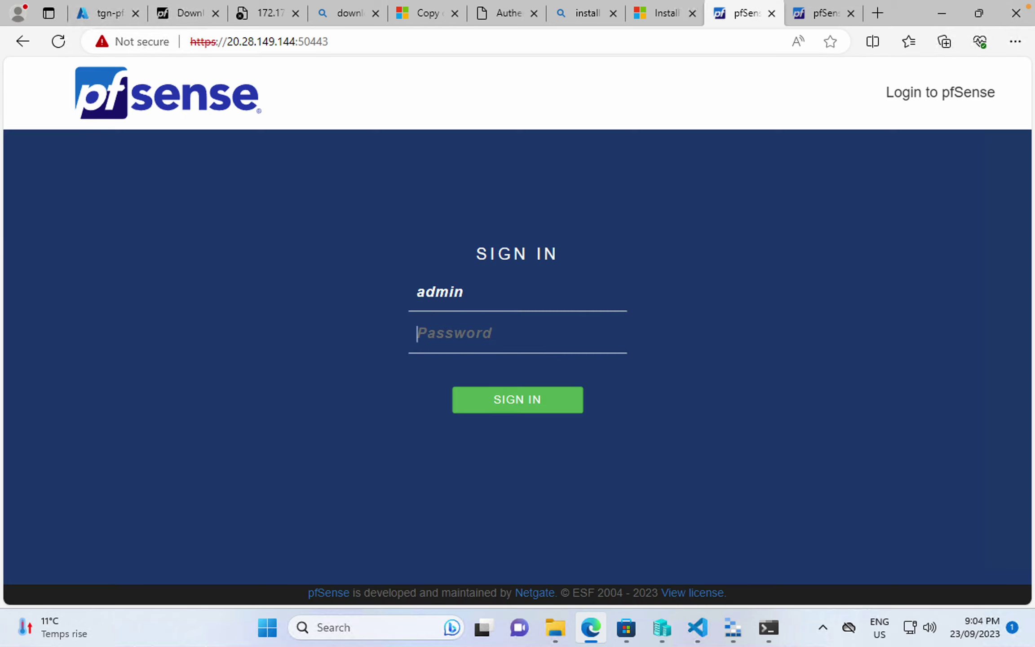
{"action": "type", "text": "•••"}
{"action": "key", "text": "BackSpace"}
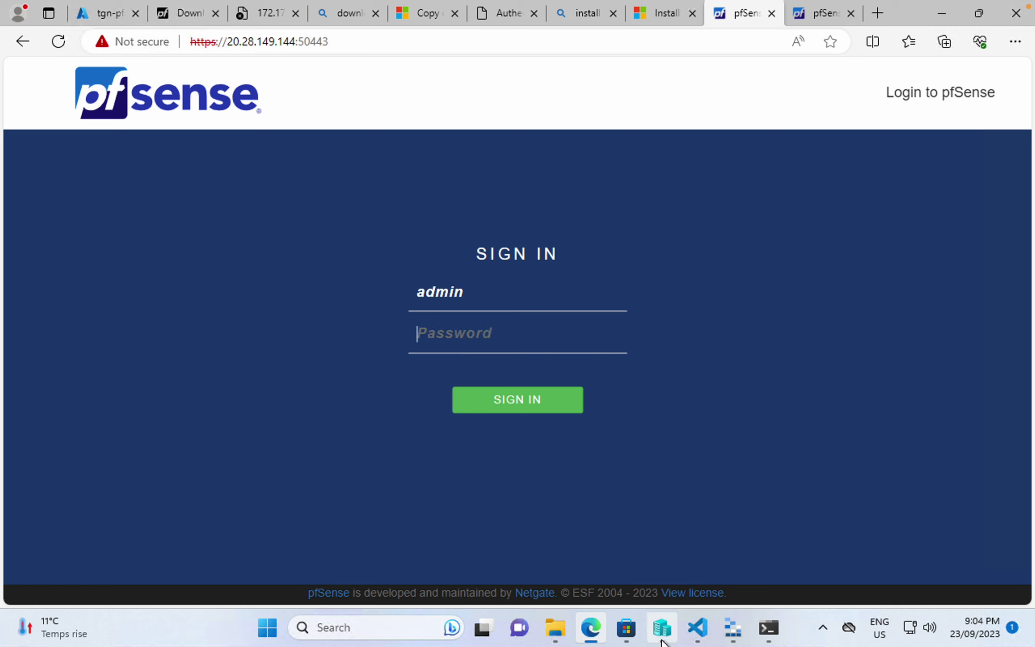
{"action": "left_click", "coordinate": [697, 628]}
{"action": "left_click", "coordinate": [432, 88]}
{"action": "key", "text": "shift+Home"}
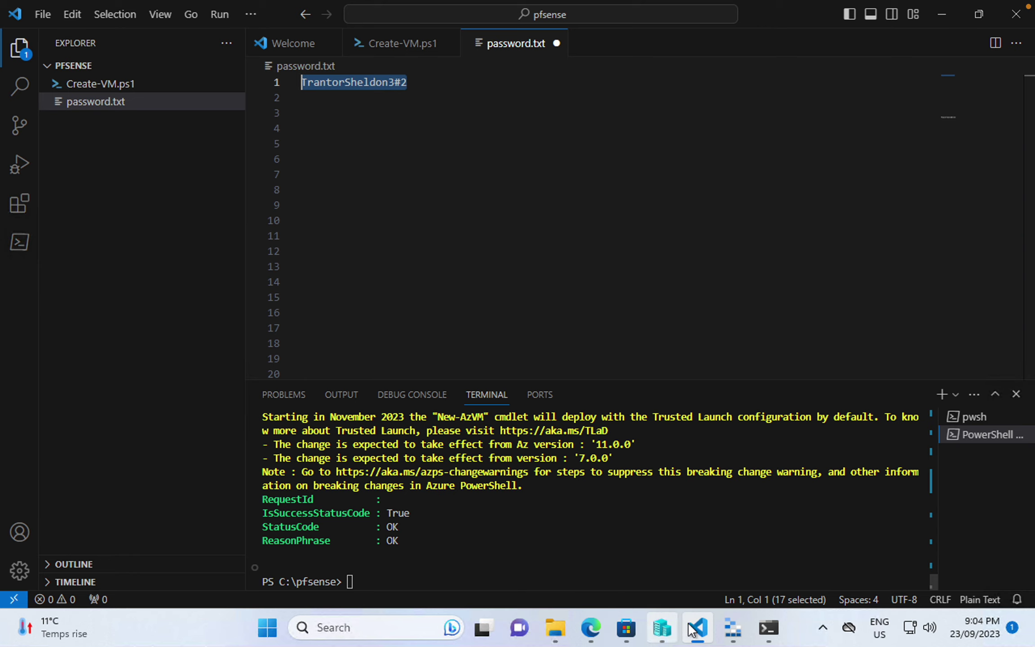
{"action": "left_click", "coordinate": [697, 629]}
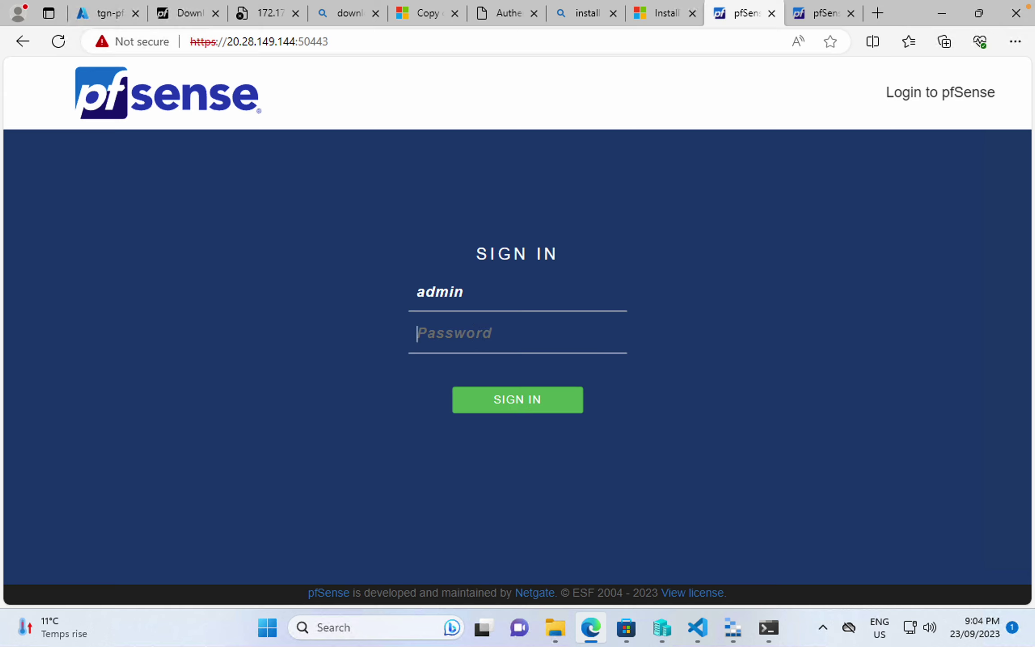
{"action": "key", "text": "ctrl+v"}
{"action": "left_click", "coordinate": [513, 414]}
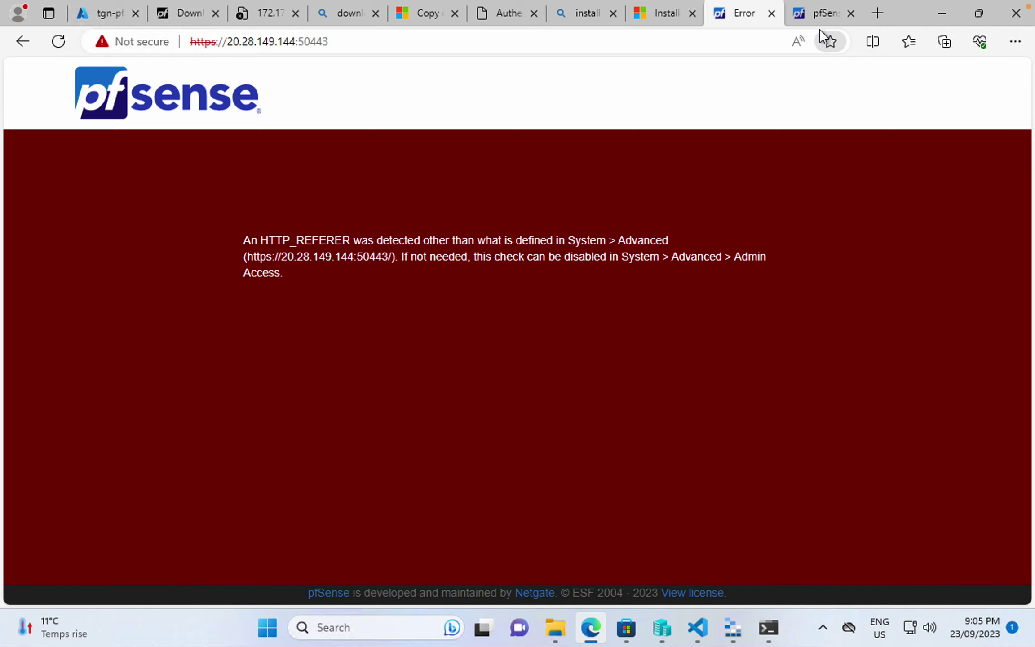
- Tick 'Disable HTTP_REFERER enforcement check' in Admin Access and save
{"action": "left_click", "coordinate": [820, 14]}
{"action": "left_click", "coordinate": [180, 76]}
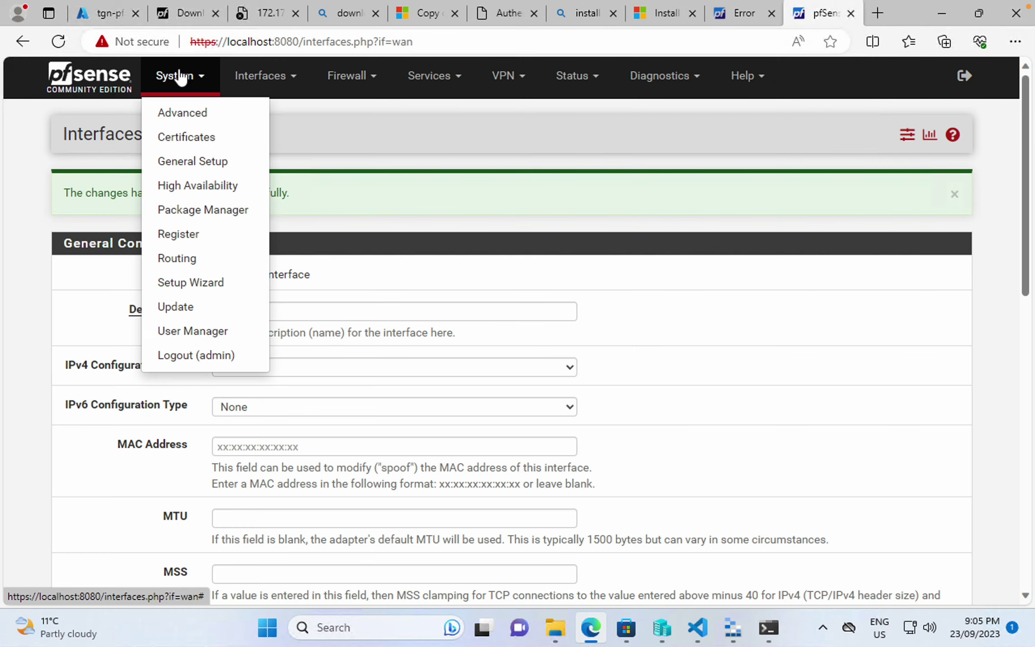
{"action": "left_click", "coordinate": [191, 115]}
{"action": "scroll", "coordinate": [176, 382], "scroll_direction": "down", "scroll_amount": 17}
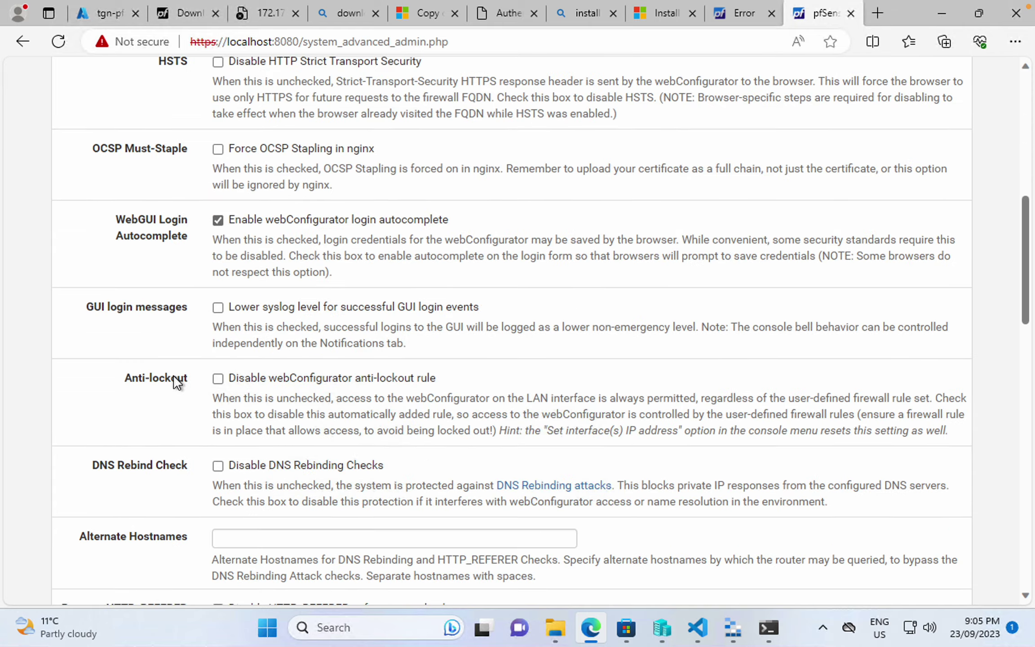
{"action": "scroll", "coordinate": [175, 383], "scroll_direction": "up", "scroll_amount": 8}
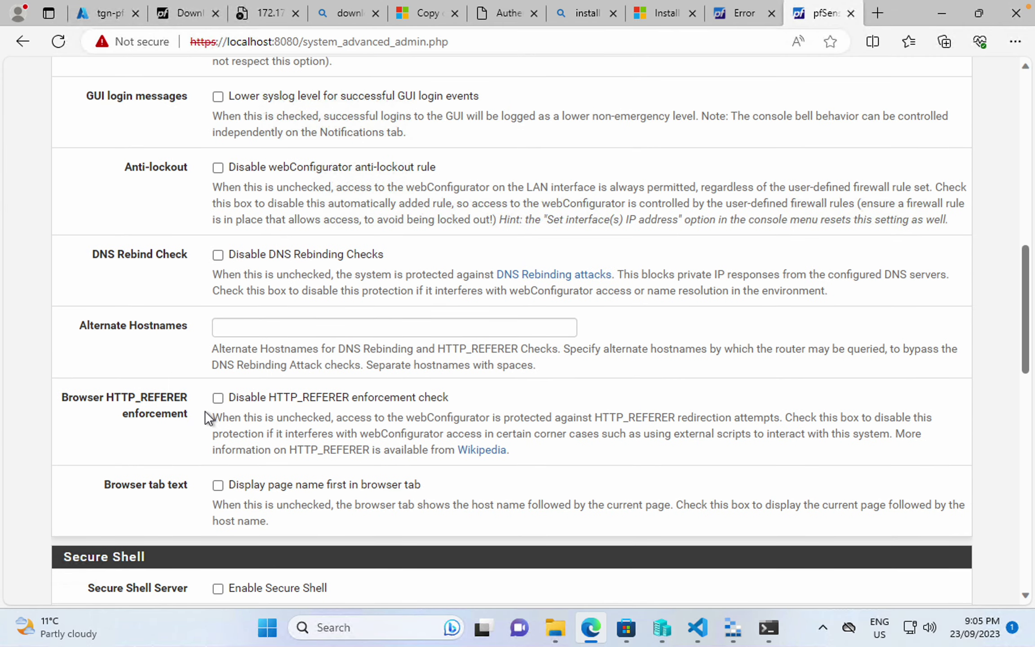
{"action": "left_click", "coordinate": [218, 397]}
{"action": "scroll", "coordinate": [262, 407], "scroll_direction": "down", "scroll_amount": 20}
{"action": "left_click", "coordinate": [234, 533]}
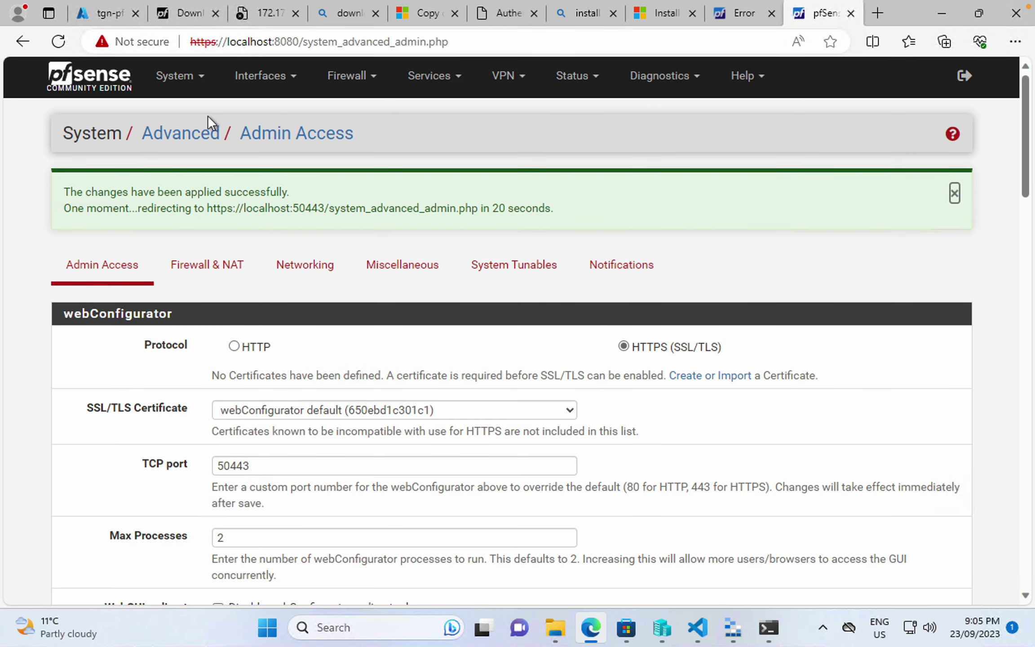
- Reload the public address and sign in again, reaching the Status Dashboard
{"action": "left_click", "coordinate": [744, 13]}
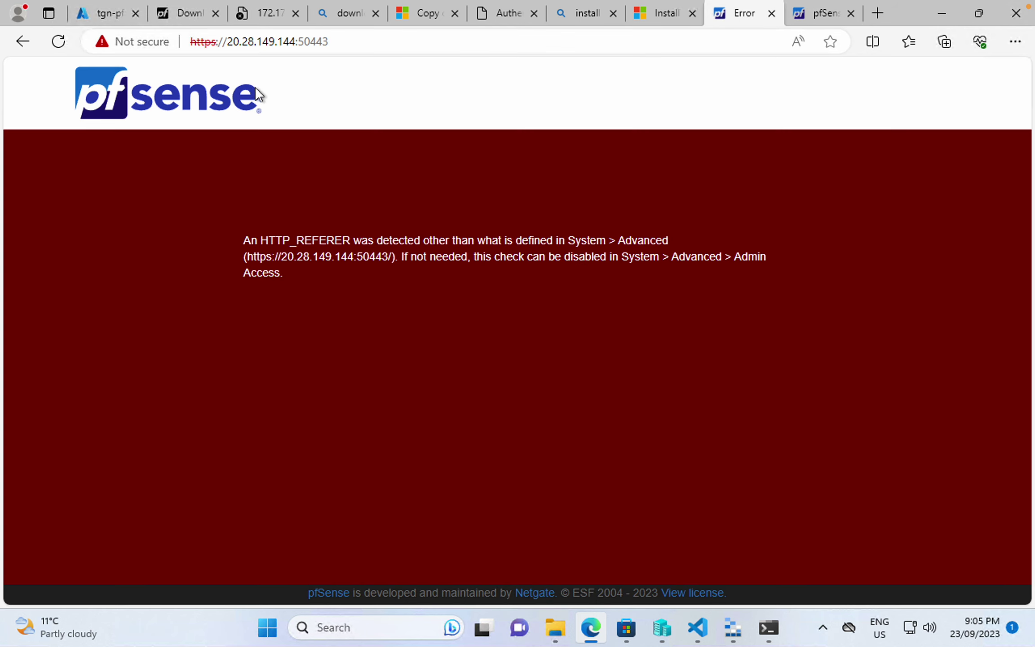
{"action": "left_click", "coordinate": [279, 47]}
{"action": "left_click", "coordinate": [297, 46]}
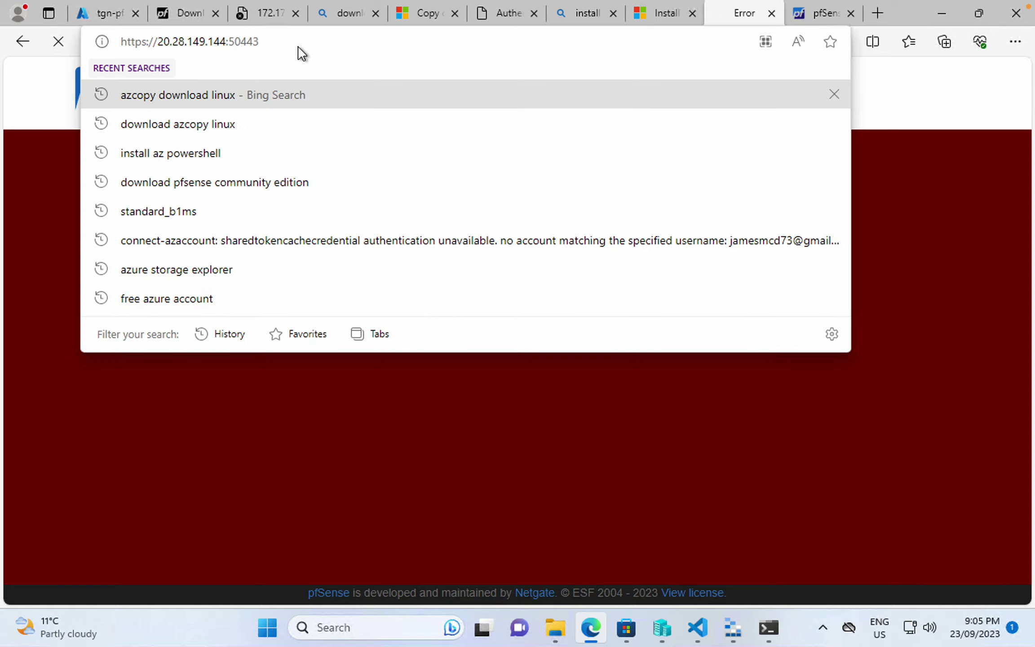
{"action": "key", "text": "Return"}
{"action": "left_click", "coordinate": [506, 297]}
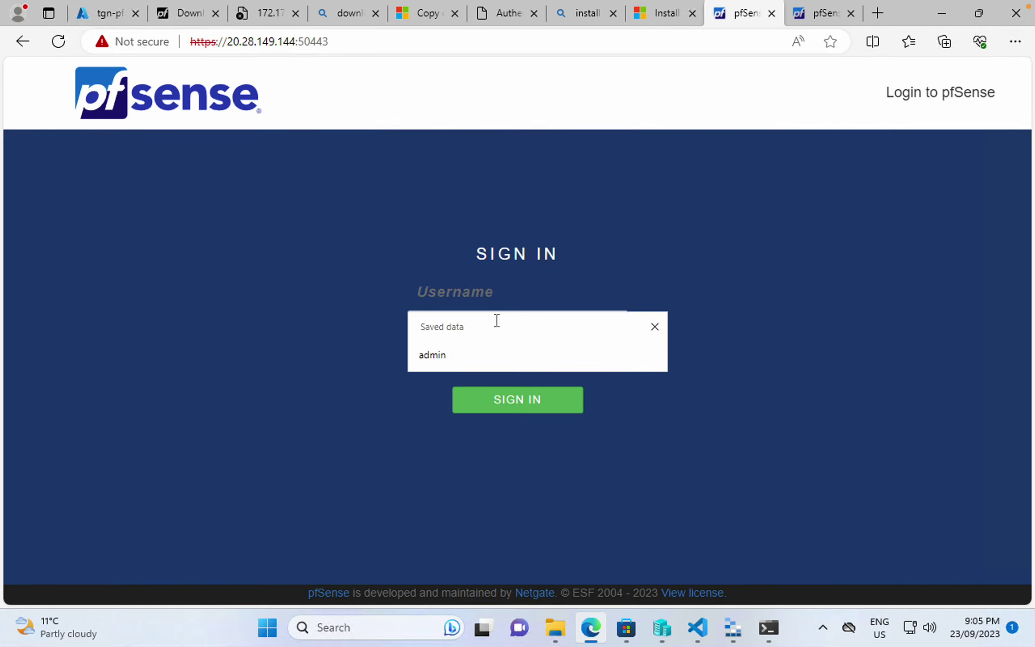
{"action": "left_click", "coordinate": [470, 363]}
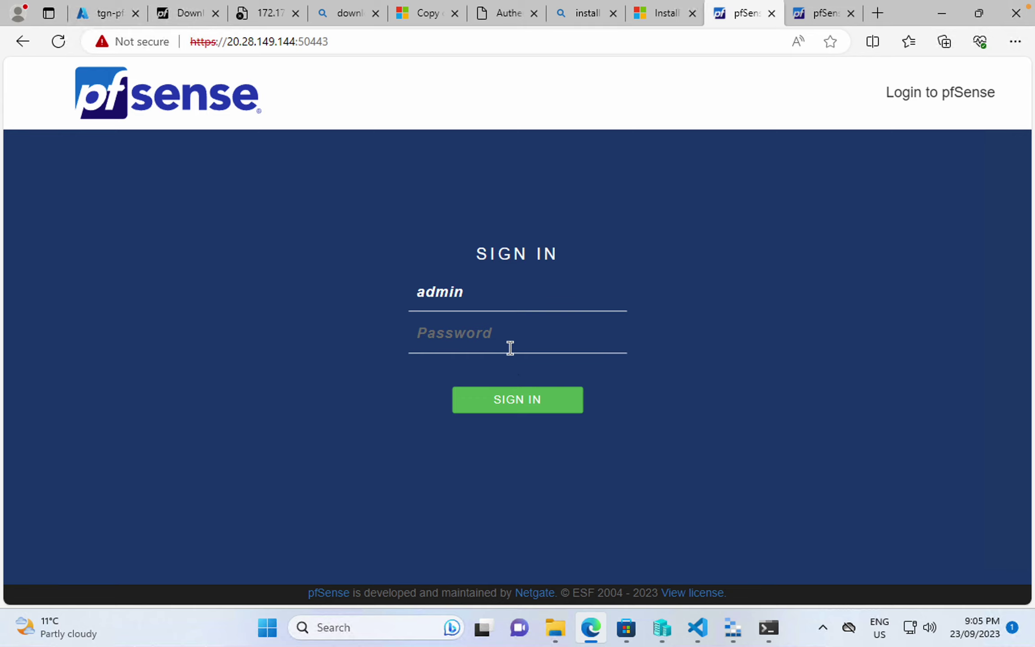
{"action": "left_click", "coordinate": [510, 346]}
{"action": "key", "text": "ctrl+v"}
{"action": "left_click", "coordinate": [517, 403]}
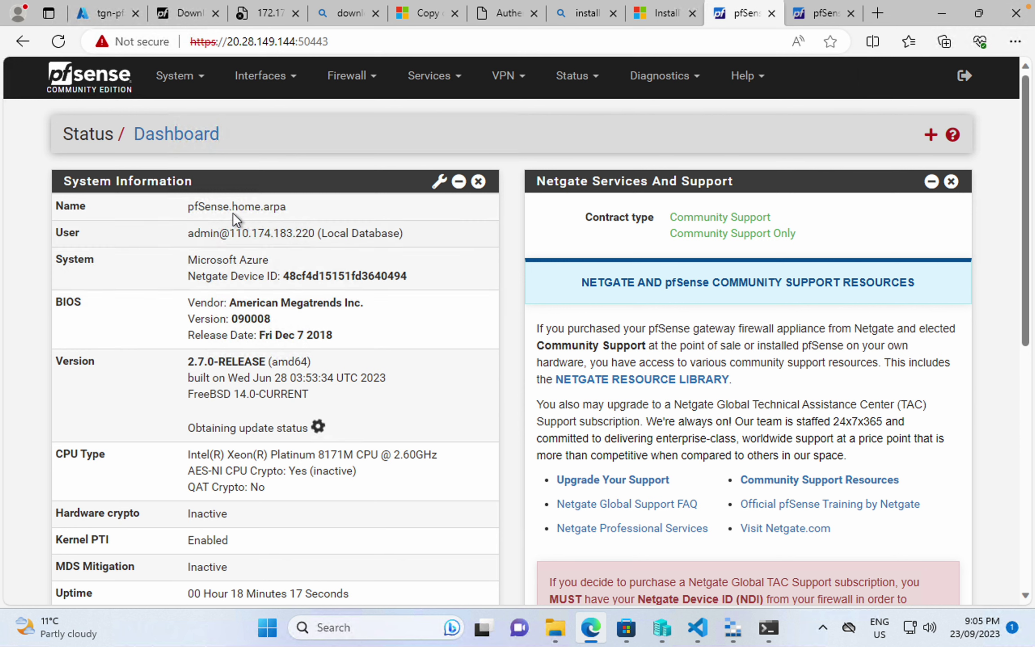
- Open System > General Setup in the pfSense web GUI, then go back to the Azure portal tab
{"action": "left_click", "coordinate": [190, 94]}
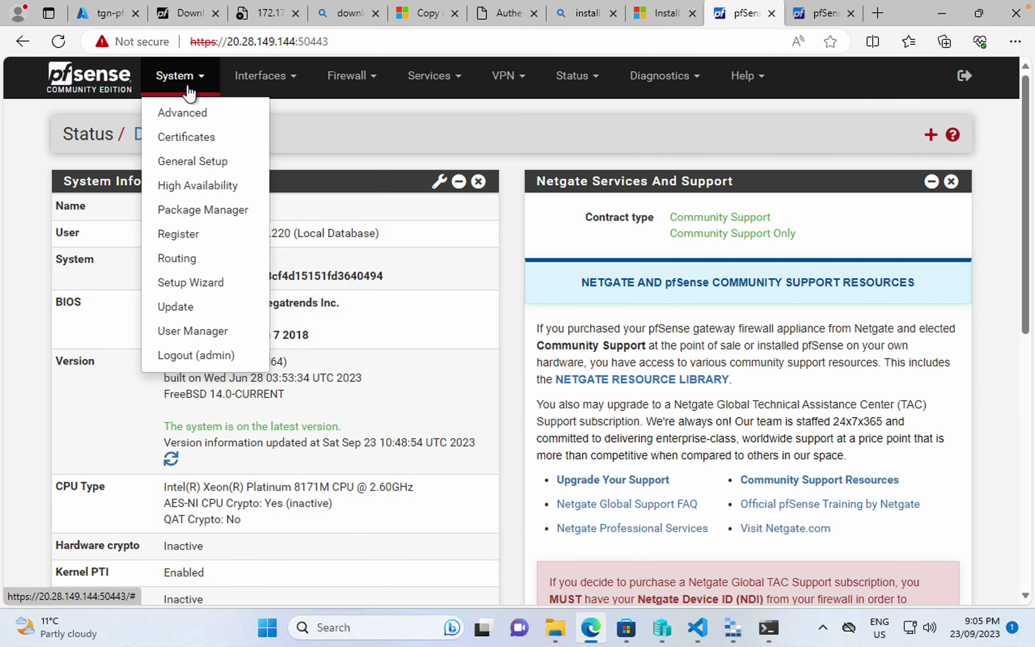
{"action": "left_click", "coordinate": [190, 96]}
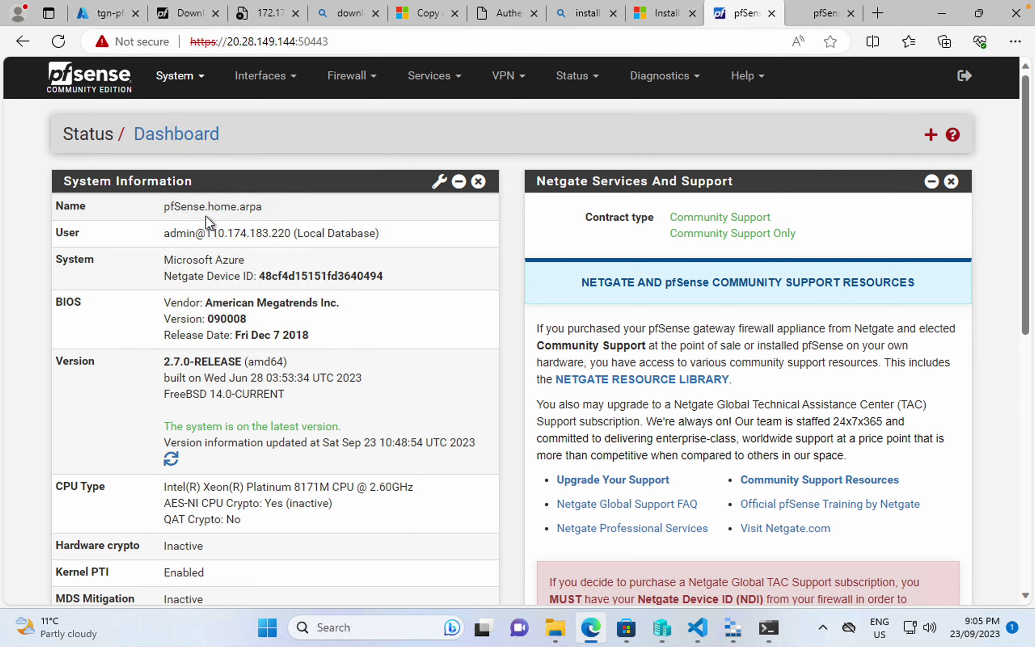
{"action": "left_click", "coordinate": [205, 88]}
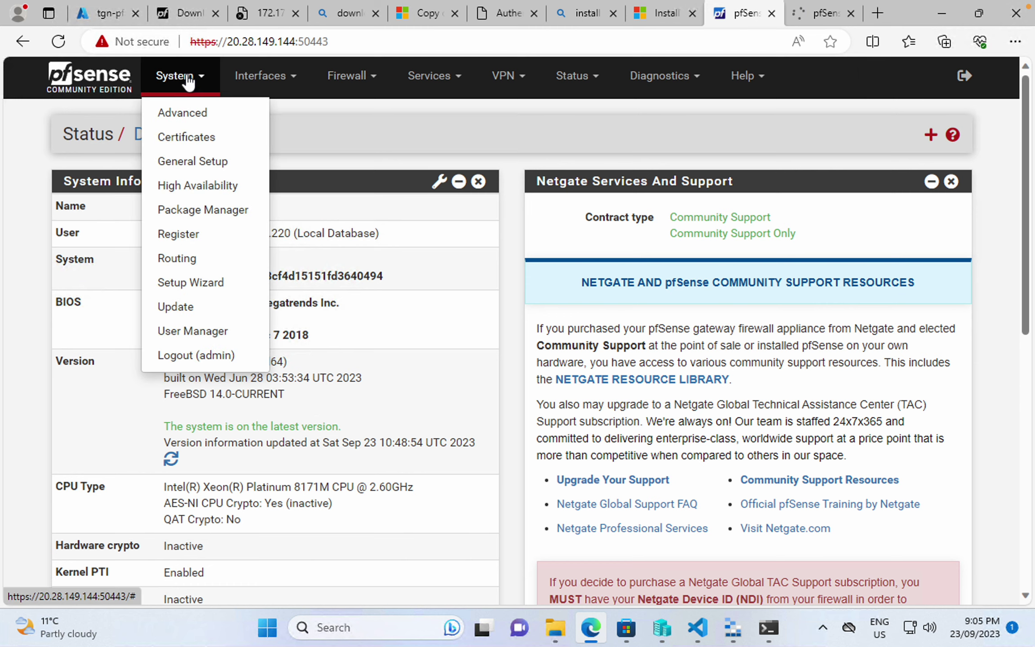
{"action": "left_click", "coordinate": [195, 161]}
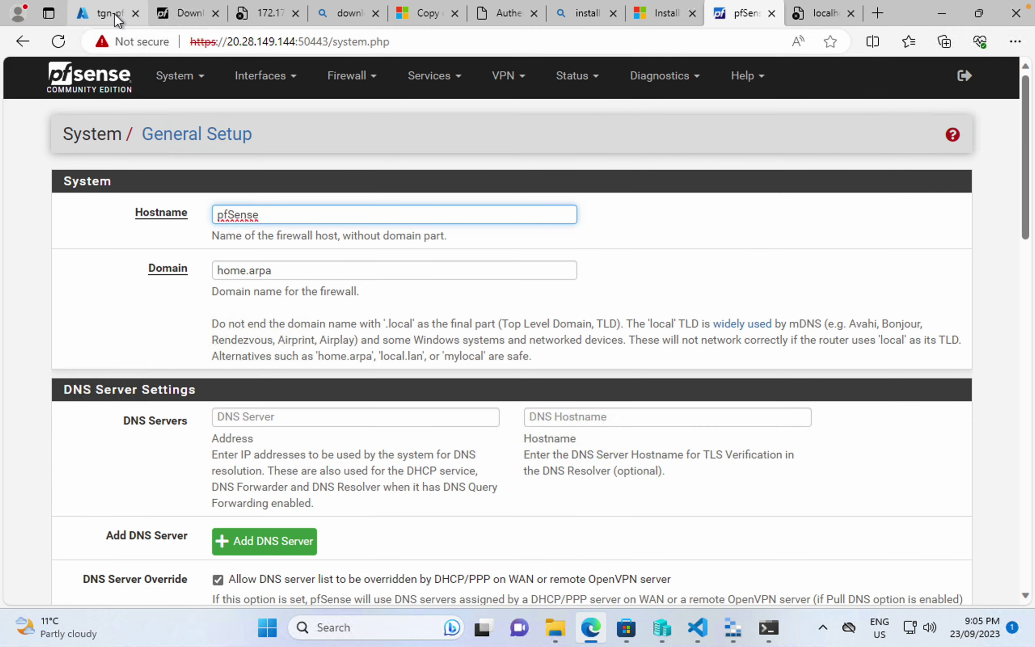
{"action": "left_click", "coordinate": [114, 13]}
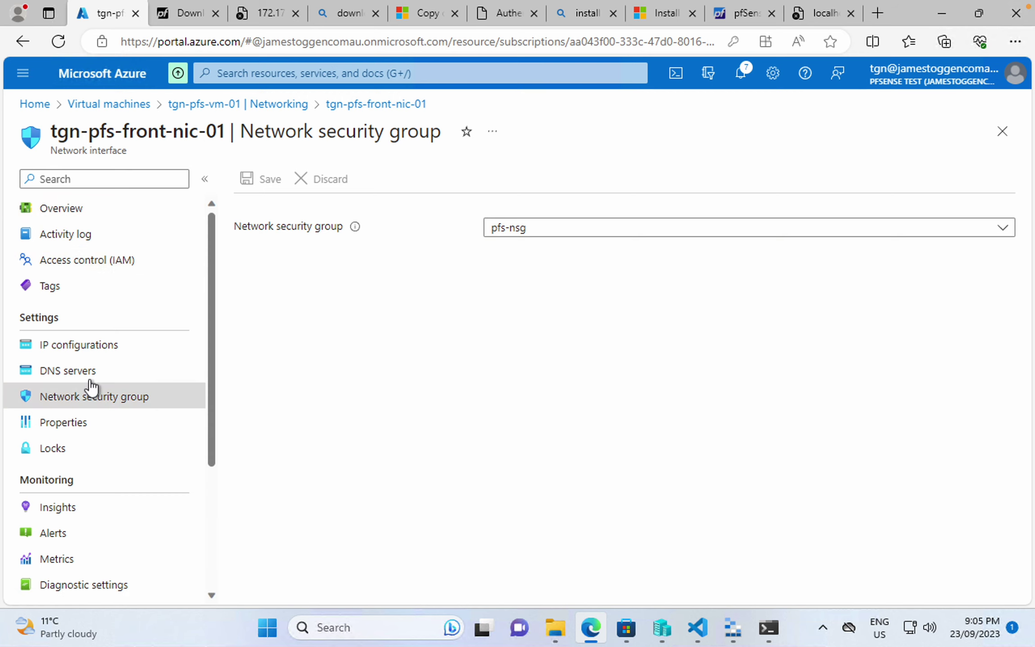
- Bring up the IP configurations list of the front NIC tgn-pfs-front-nic-01
{"action": "left_click", "coordinate": [99, 347]}
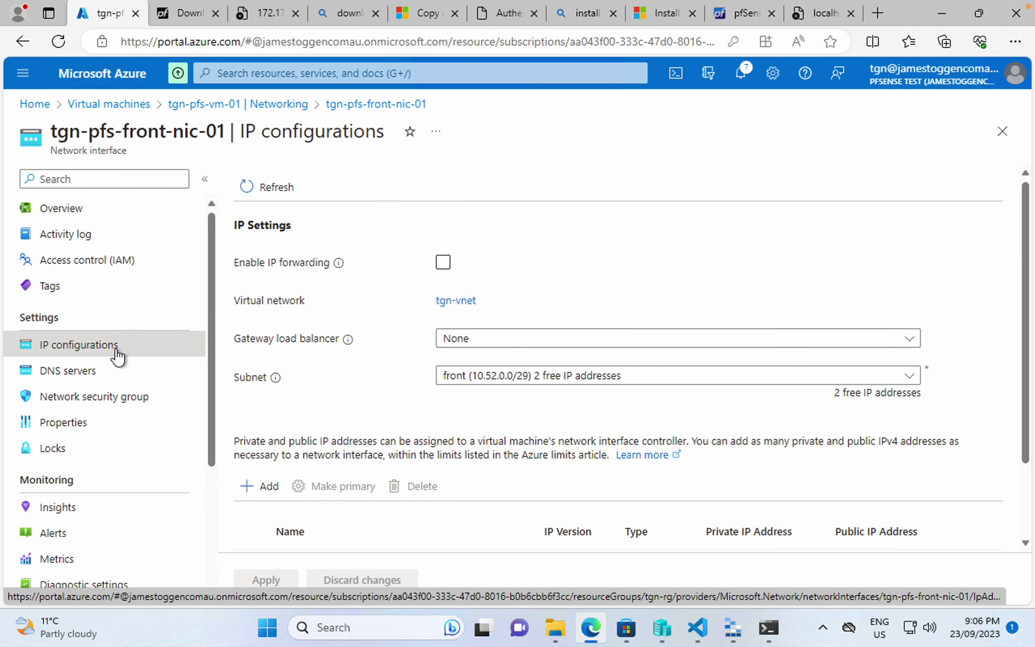
{"action": "left_click", "coordinate": [215, 104]}
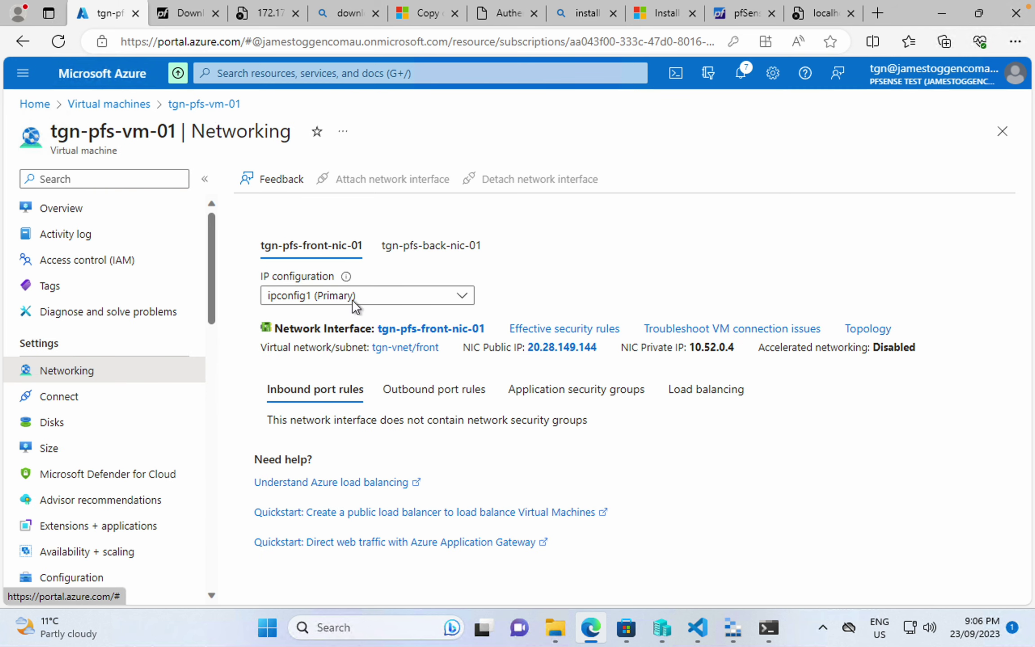
{"action": "left_click", "coordinate": [456, 330]}
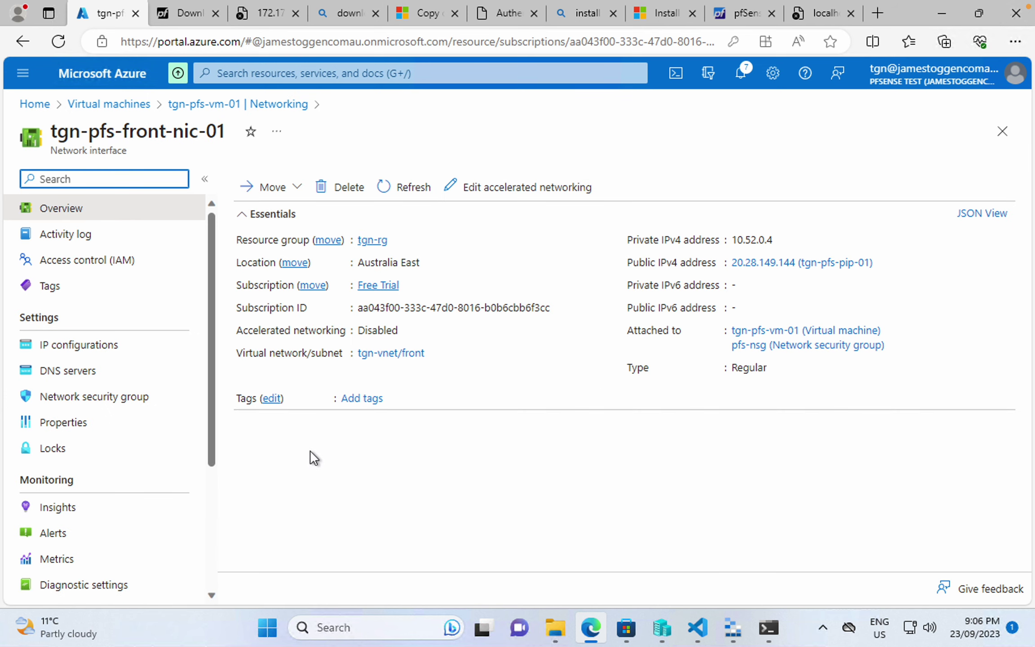
{"action": "left_click", "coordinate": [94, 347]}
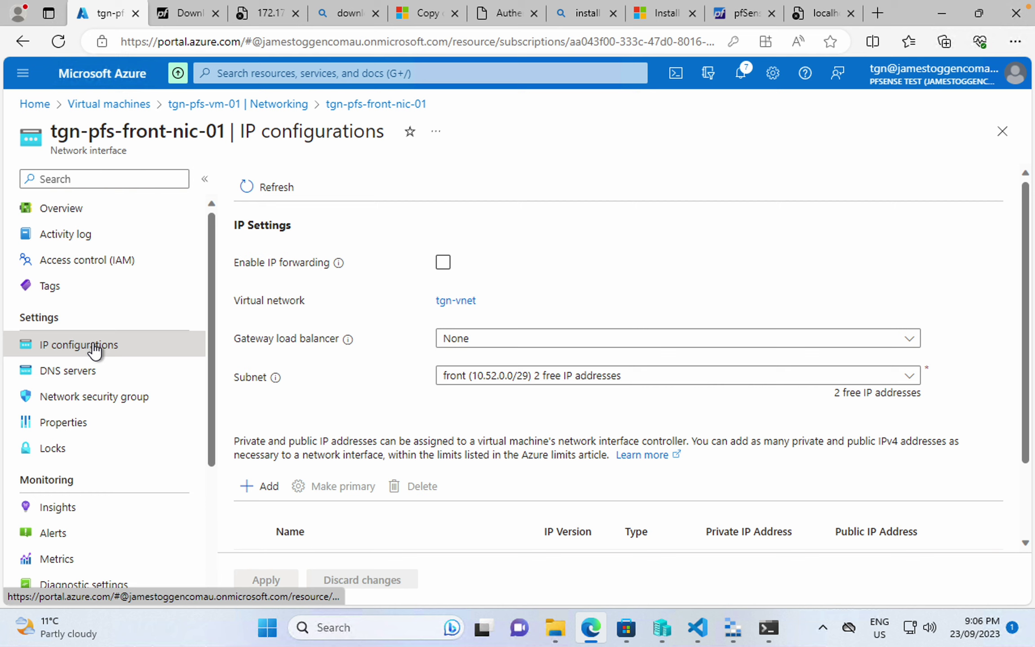
{"action": "scroll", "coordinate": [364, 404], "scroll_direction": "down", "scroll_amount": 2}
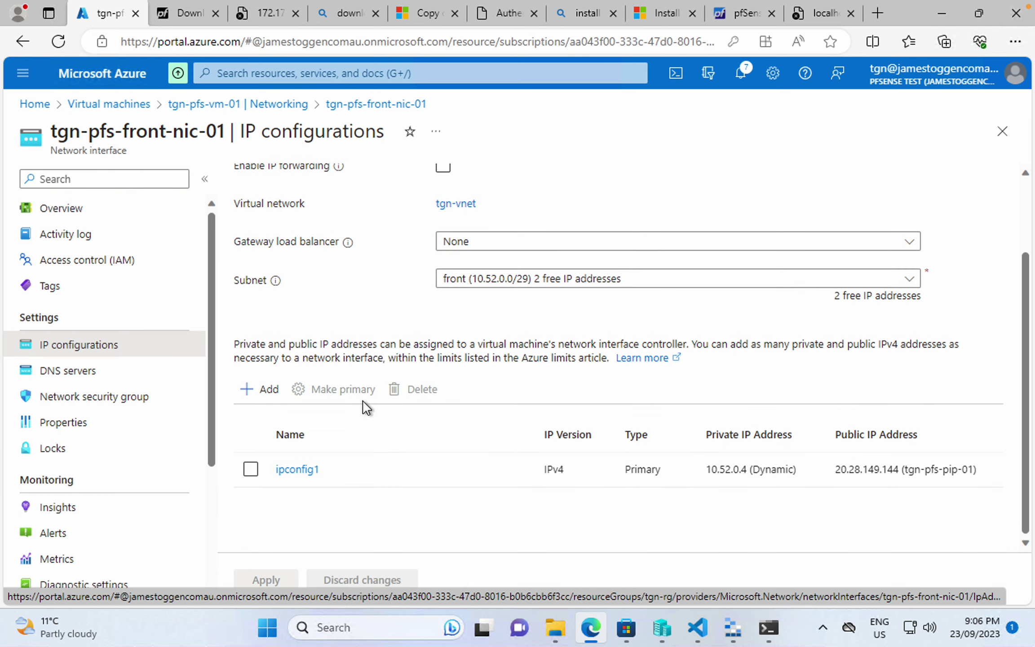
- Inspect ipconfig1 (dynamic 10.52.0.4, public 20.28.149.144) without saving, then search the portal for 'public'
{"action": "left_click", "coordinate": [308, 470]}
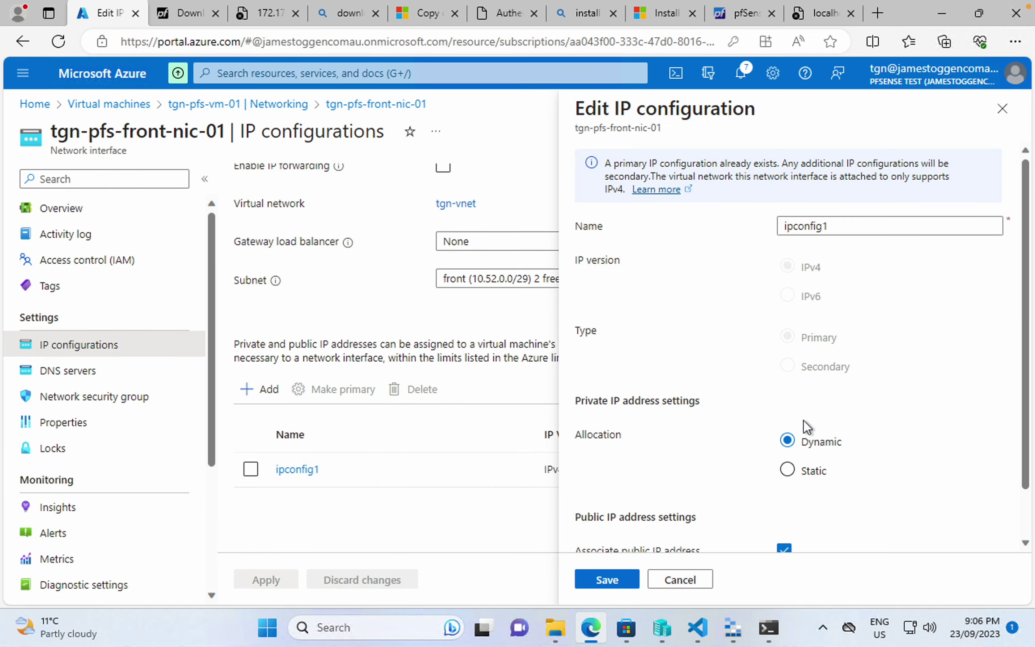
{"action": "scroll", "coordinate": [804, 429], "scroll_direction": "down", "scroll_amount": 1}
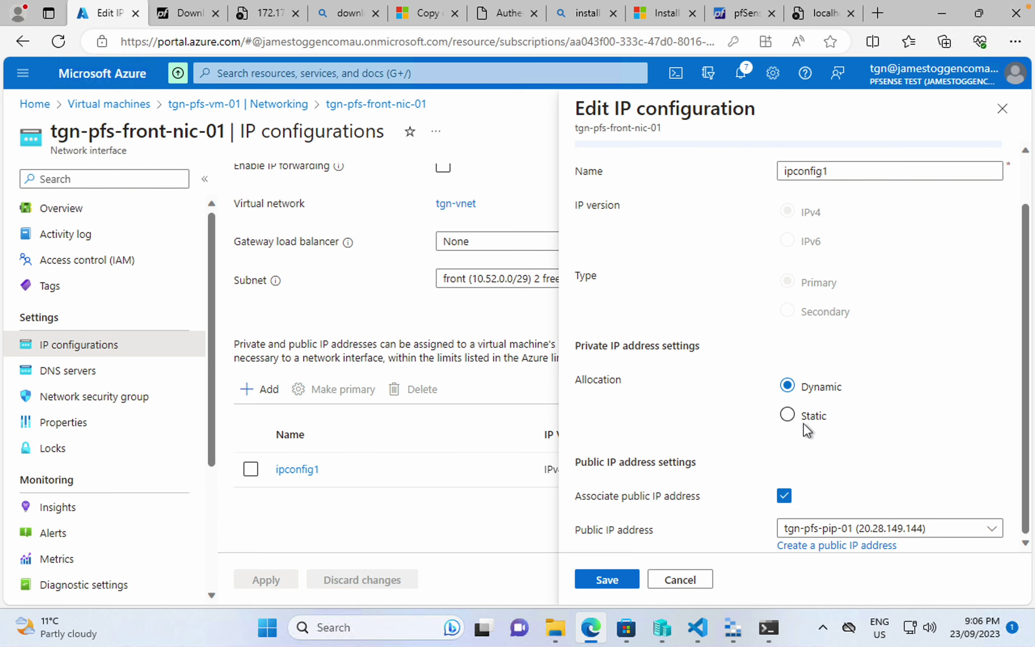
{"action": "left_click", "coordinate": [698, 581]}
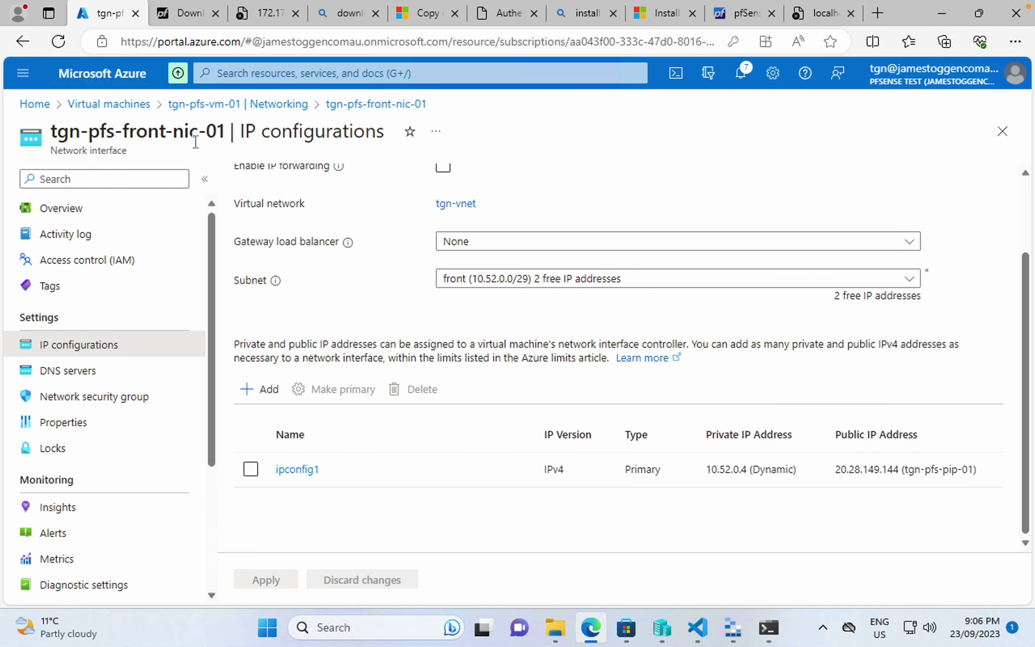
{"action": "left_click", "coordinate": [357, 73]}
{"action": "type", "text": "public"}
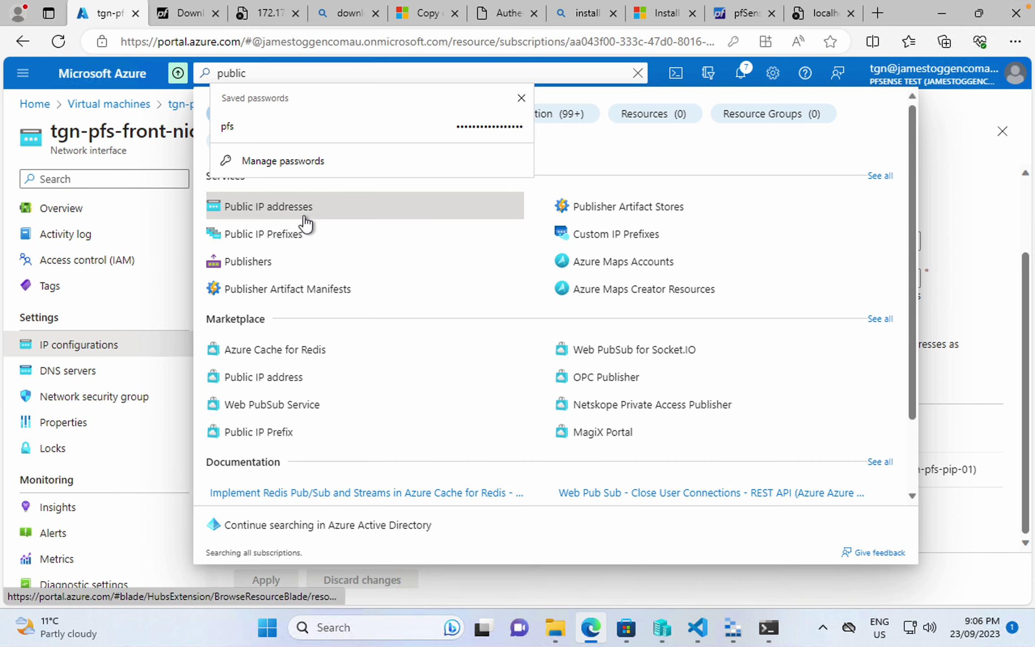
- Open the Configuration page of the public IP tgn-pfs-pip-01
{"action": "left_click", "coordinate": [306, 213]}
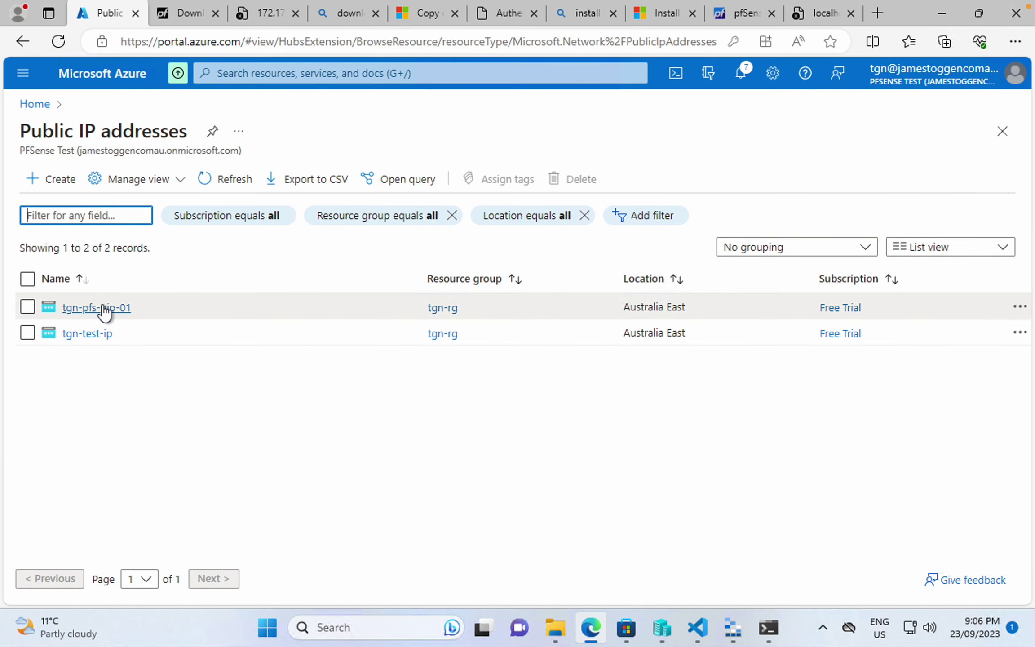
{"action": "left_click", "coordinate": [103, 309]}
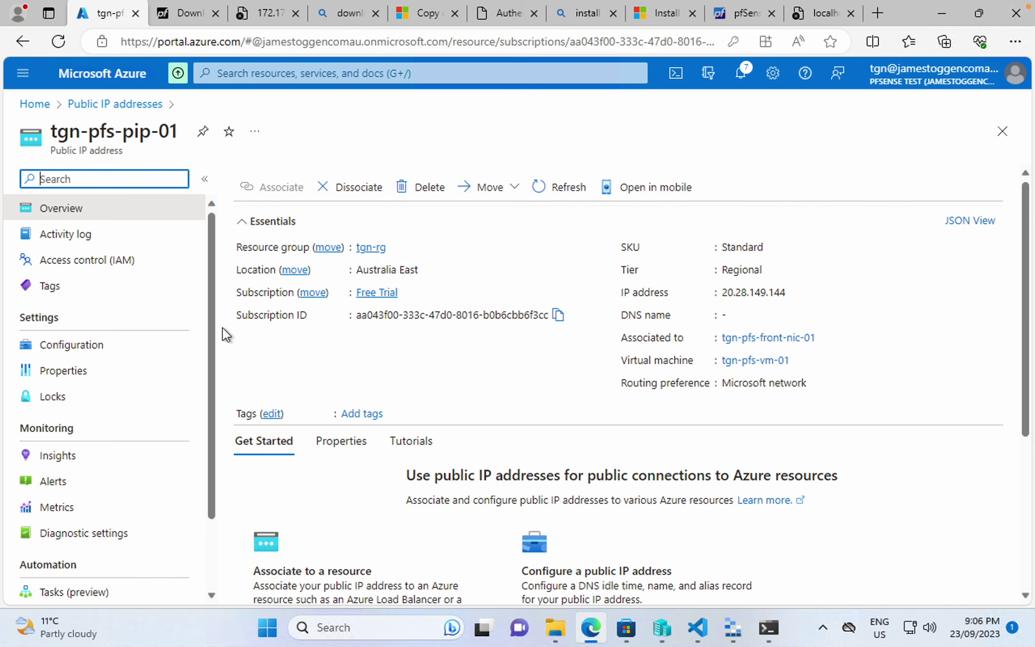
{"action": "left_click", "coordinate": [124, 350]}
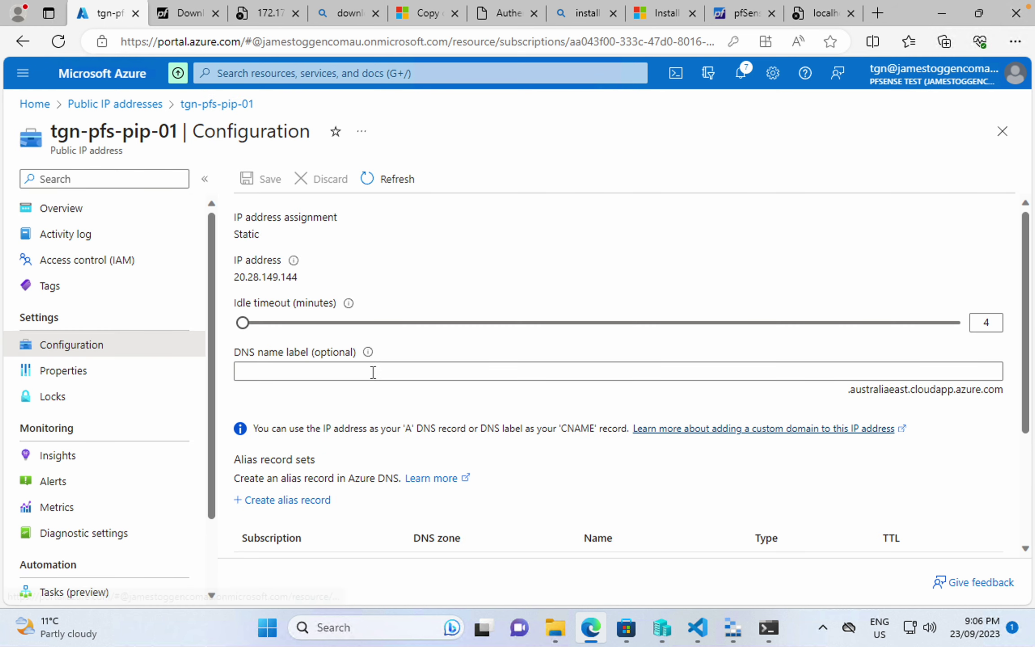
- Save DNS name label tgn-pfs-01 and copy the .australiaeast.cloudapp.azure.com suffix
{"action": "left_click", "coordinate": [373, 369]}
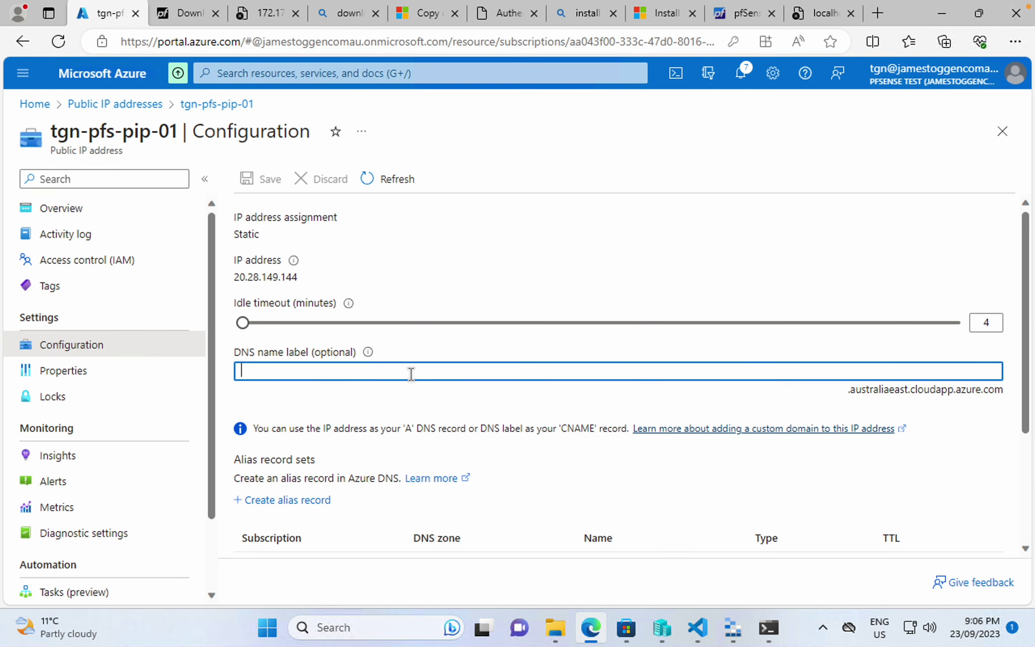
{"action": "type", "text": "tgnpfs01"}
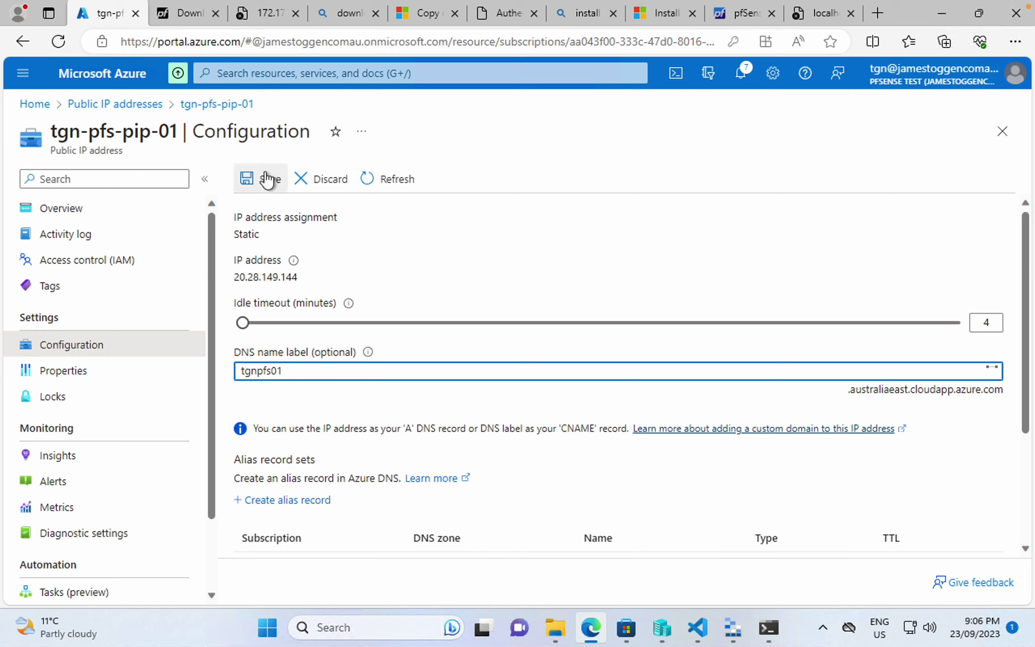
{"action": "left_click", "coordinate": [261, 373]}
{"action": "type", "text": "-"}
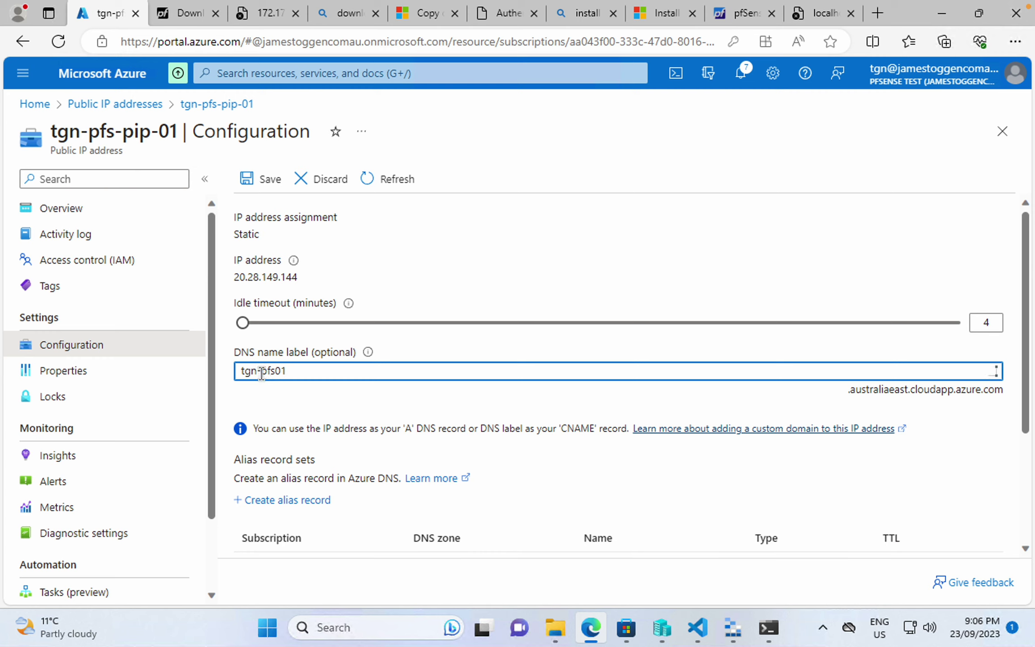
{"action": "left_click", "coordinate": [265, 180]}
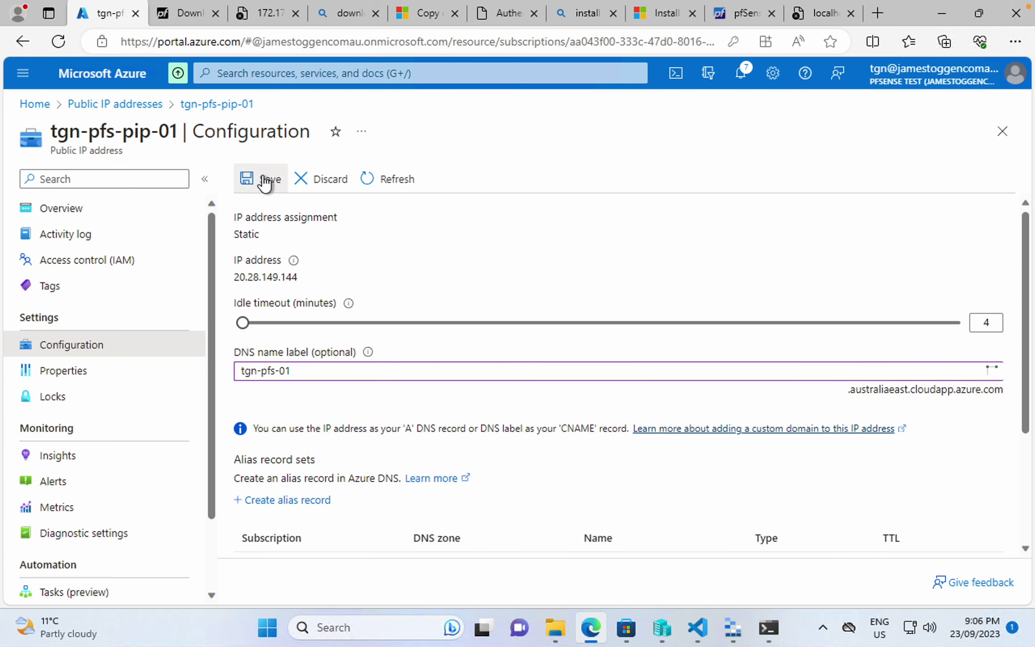
{"action": "left_click", "coordinate": [265, 180]}
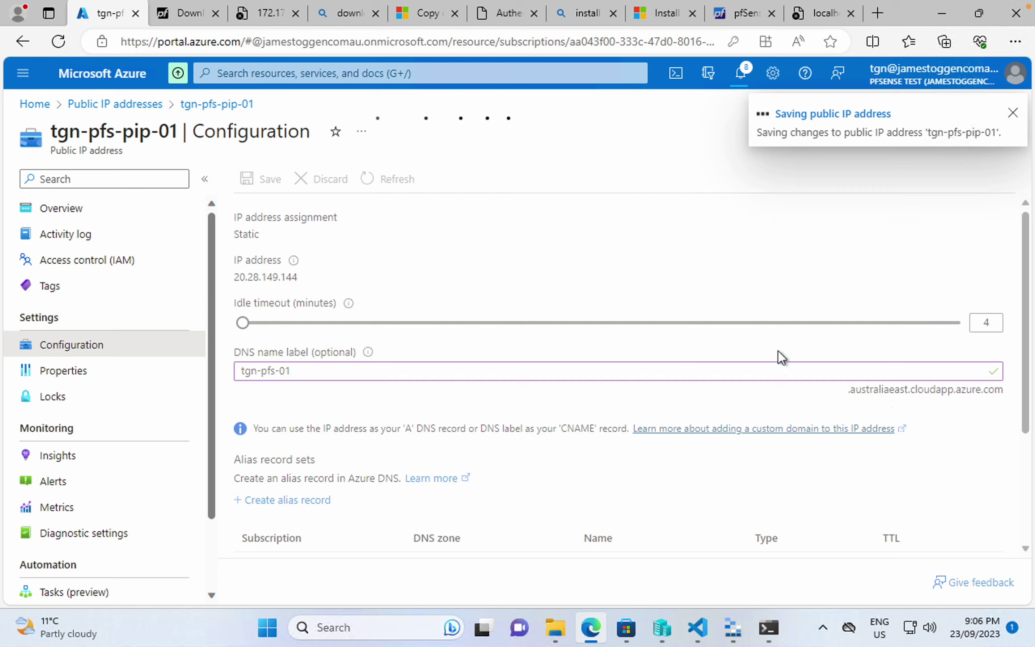
{"action": "triple_click", "coordinate": [882, 394]}
{"action": "key", "text": "ctrl+c"}
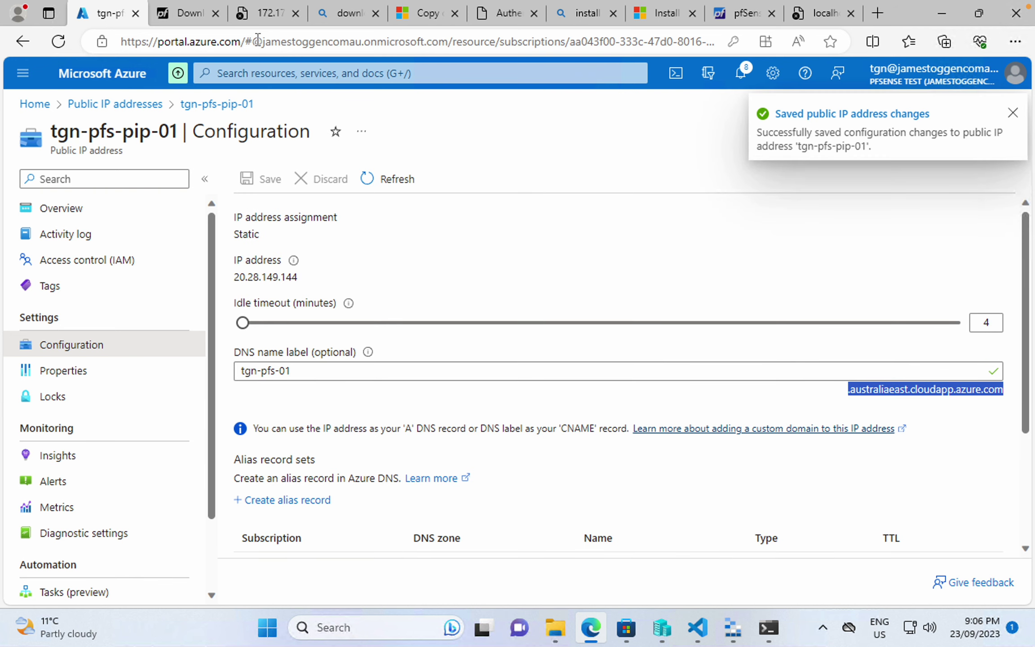
{"action": "left_click", "coordinate": [180, 13]}
- Change the hostname to tgn-pfs-01 and the domain to australiaeast.cloudapp.azure.com, then save
{"action": "left_click", "coordinate": [737, 14]}
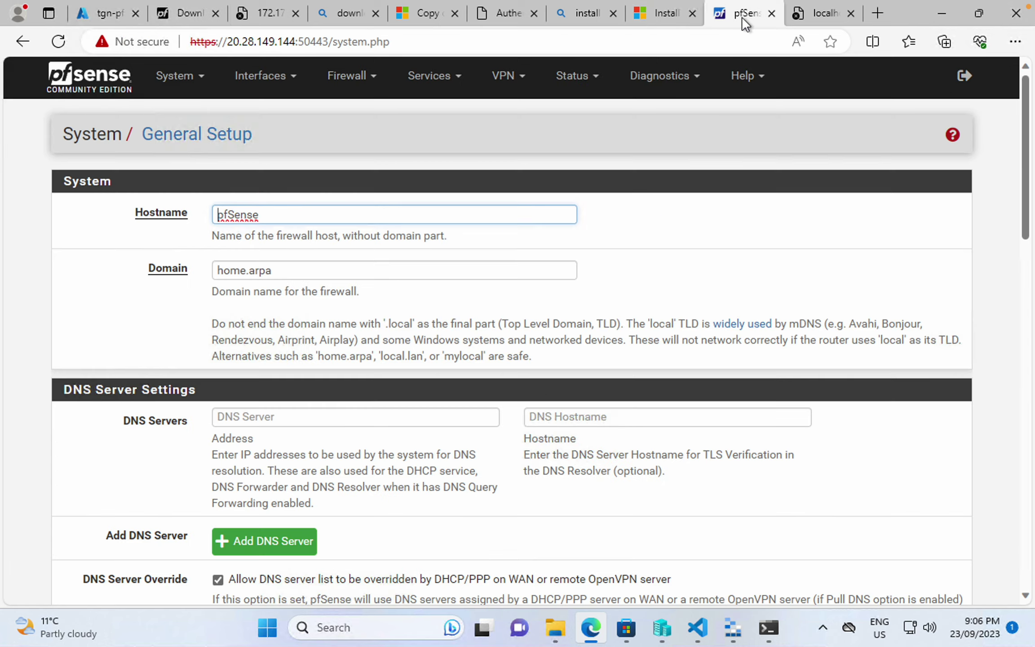
{"action": "left_click_drag", "start_coordinate": [286, 220], "coordinate": [34, 214]}
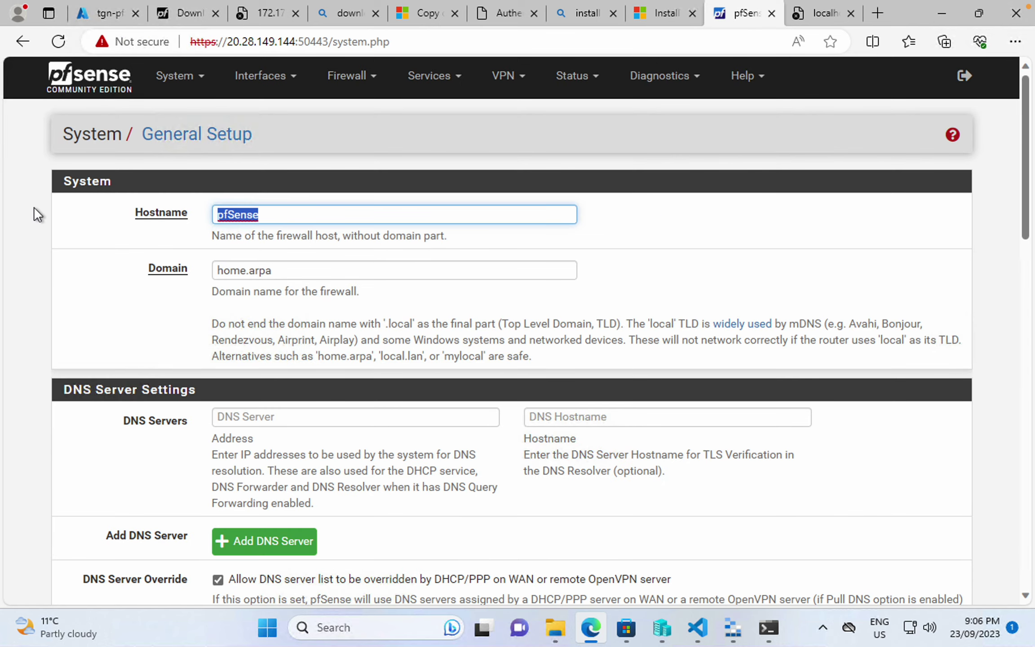
{"action": "type", "text": "tgn-pfs-01"}
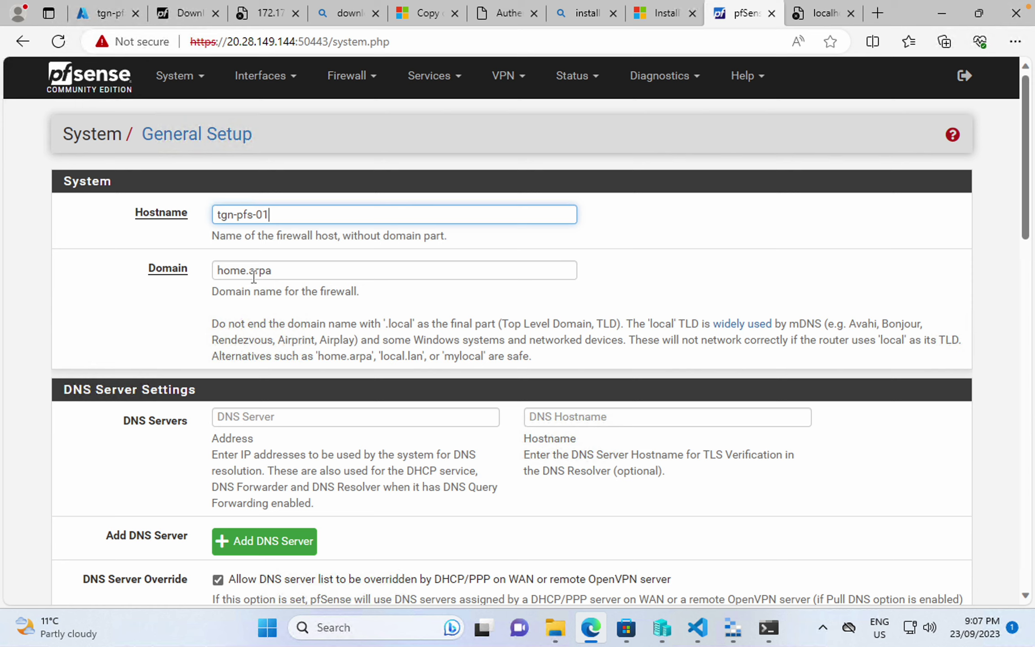
{"action": "double_click", "coordinate": [254, 271]}
{"action": "key", "text": "ctrl+v"}
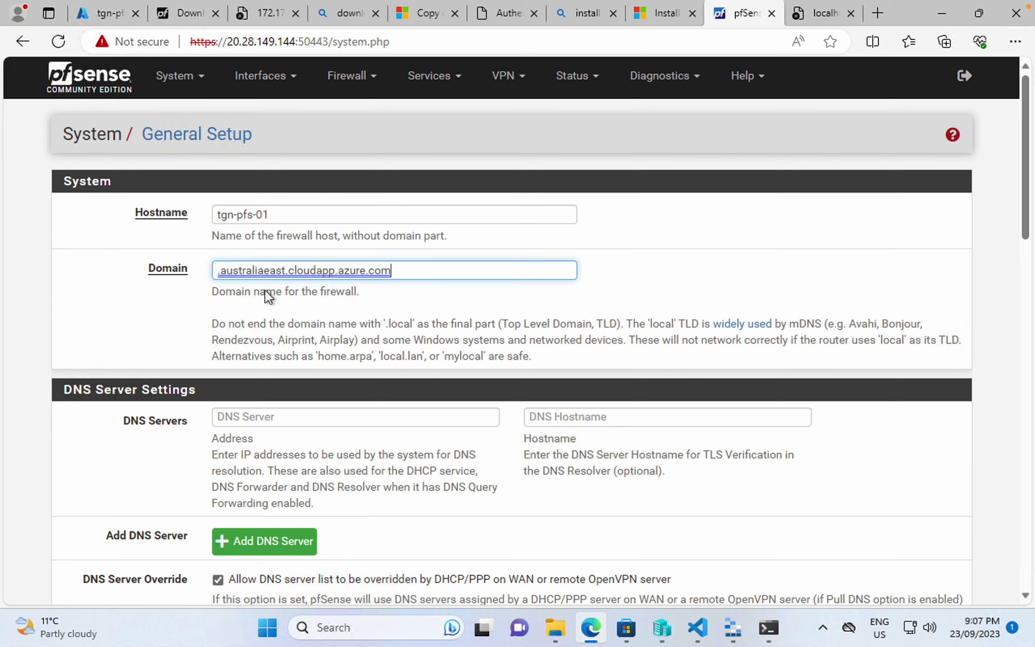
{"action": "key", "text": "Delete"}
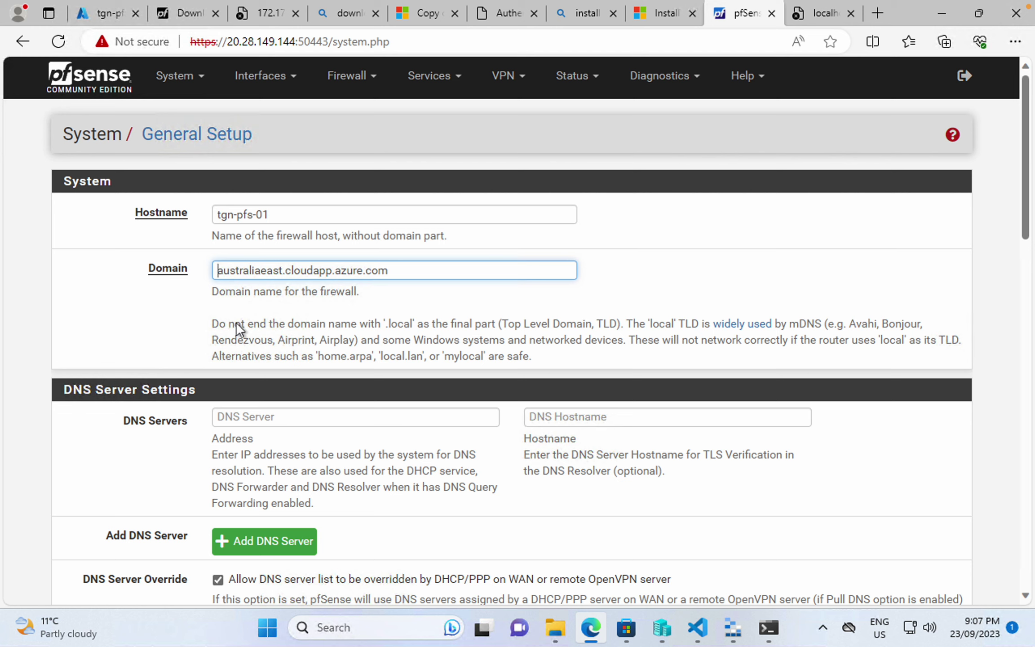
{"action": "scroll", "coordinate": [233, 314], "scroll_direction": "down", "scroll_amount": 20}
{"action": "left_click", "coordinate": [250, 520]}
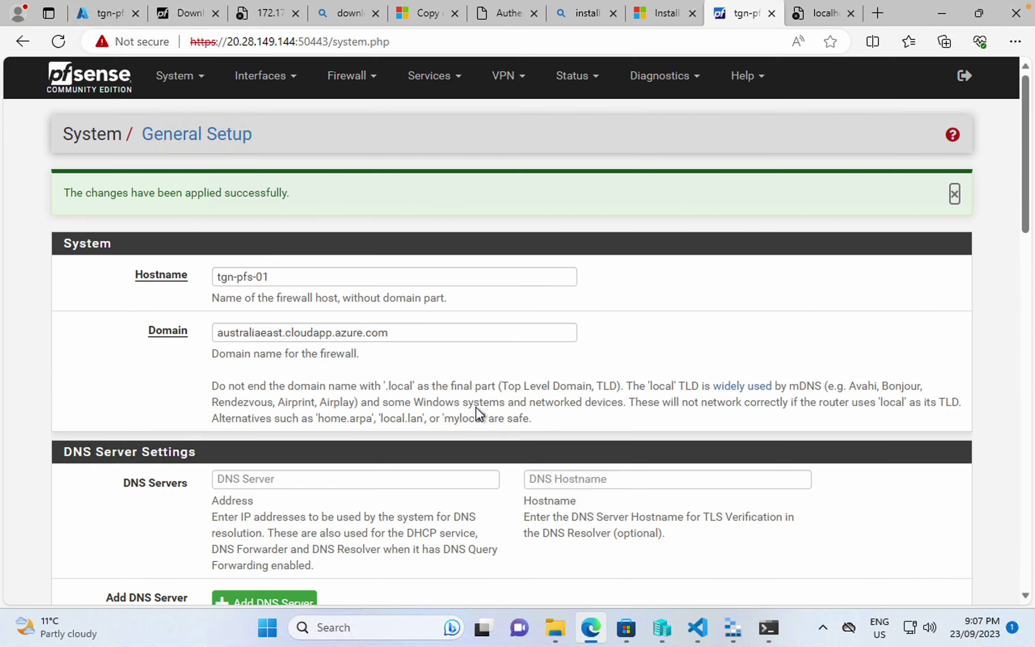
- Load the firewall at tgn-pfs-01.australiaeast.cloudapp.azure.com:50443, bypassing the certificate warning
{"action": "left_click", "coordinate": [646, 49]}
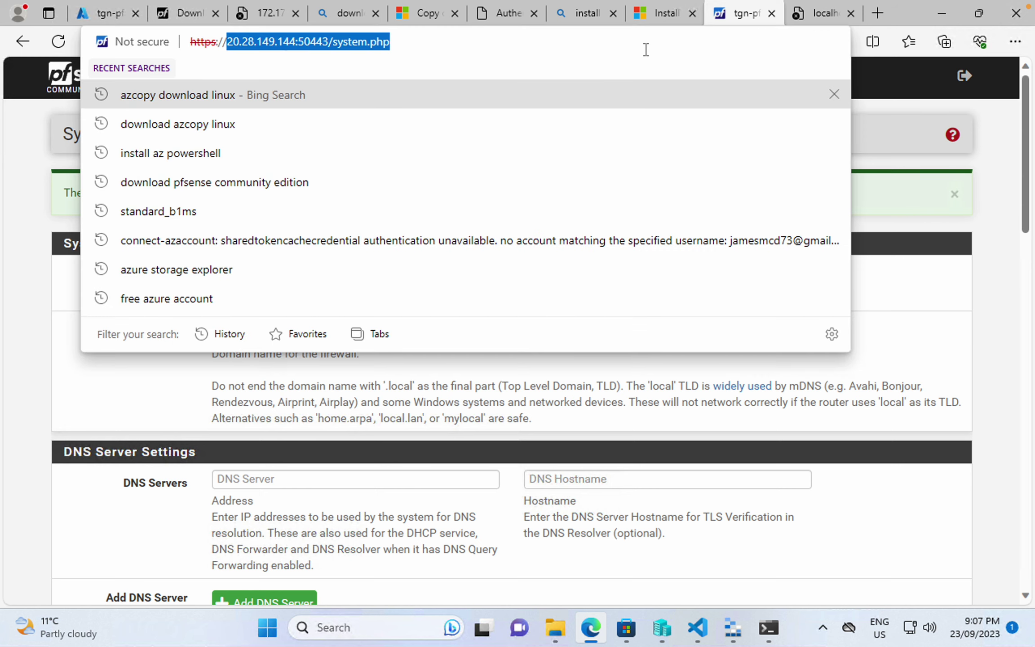
{"action": "key", "text": "ctrl+v"}
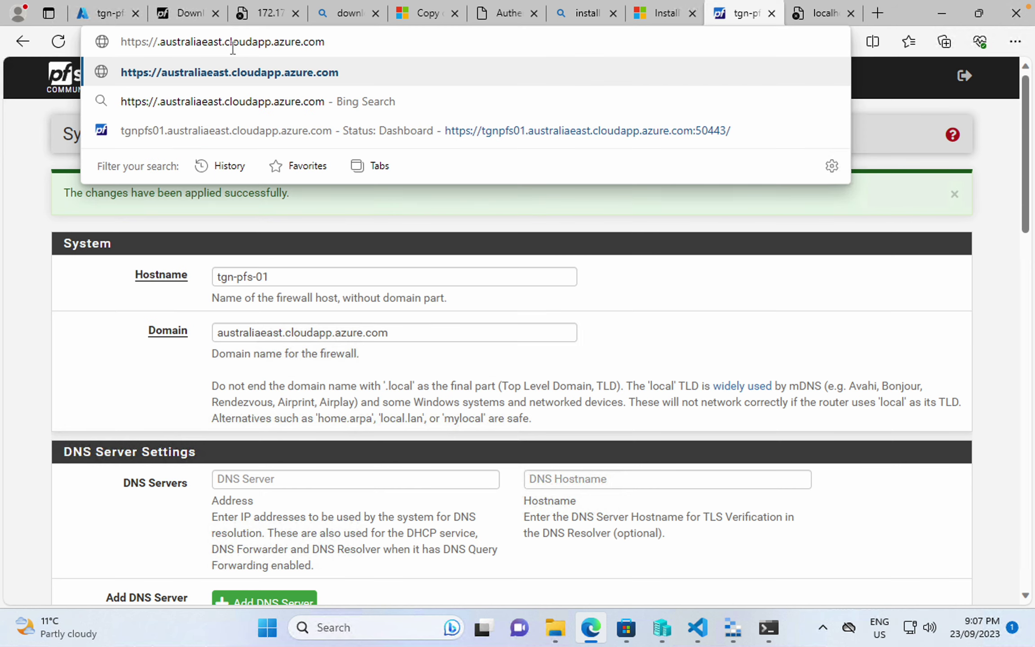
{"action": "type", "text": "tgn-pfs"}
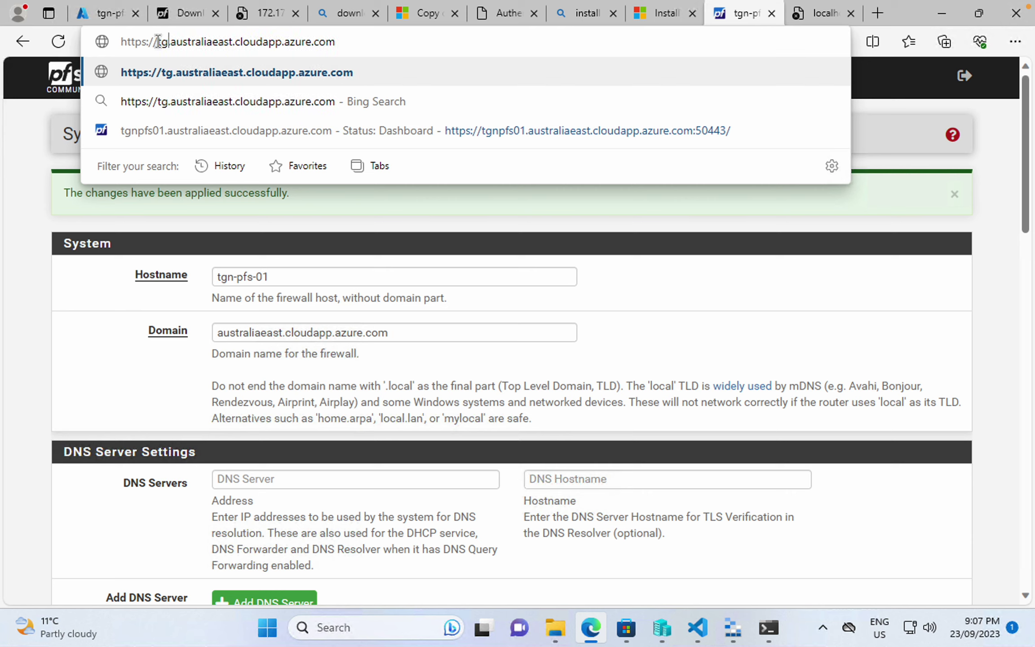
{"action": "type", "text": "-01"}
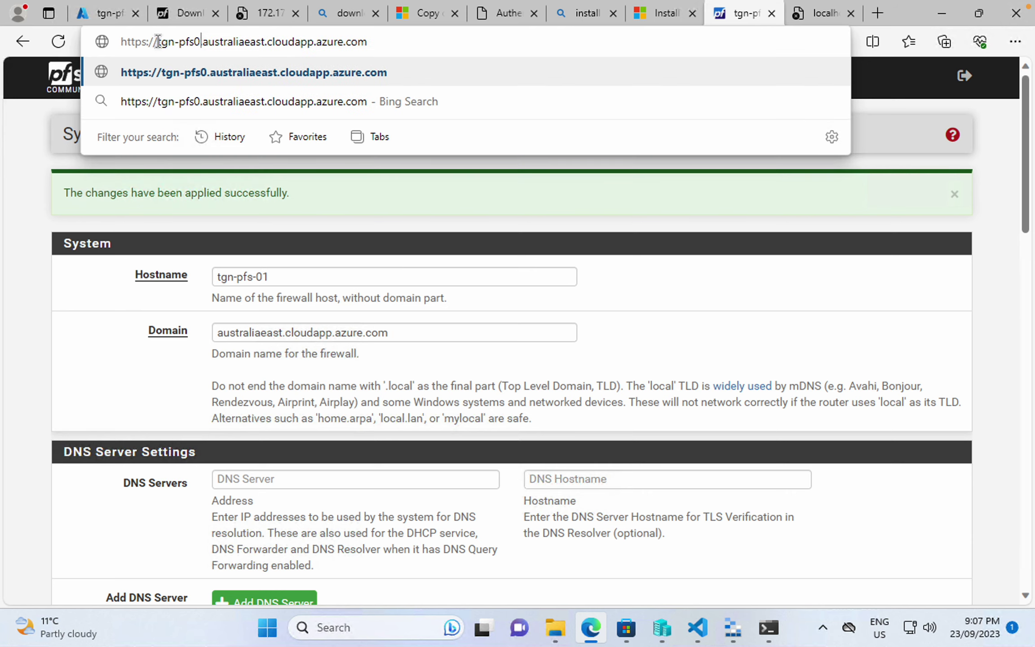
{"action": "key", "text": "Return"}
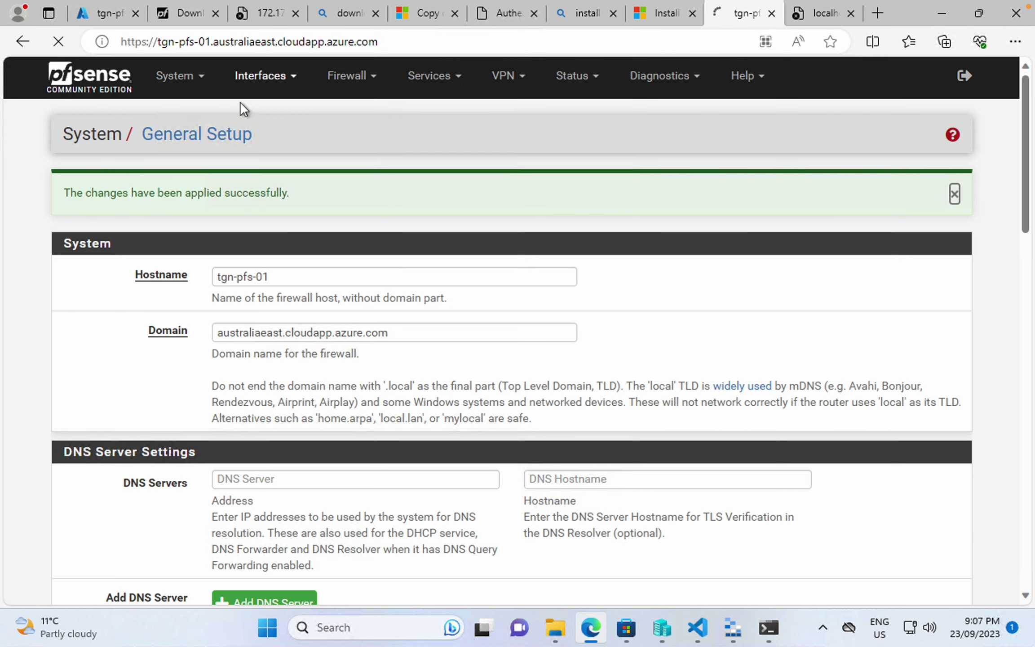
{"action": "left_click", "coordinate": [392, 40]}
{"action": "left_click", "coordinate": [394, 41]}
{"action": "type", "text": ":50443"}
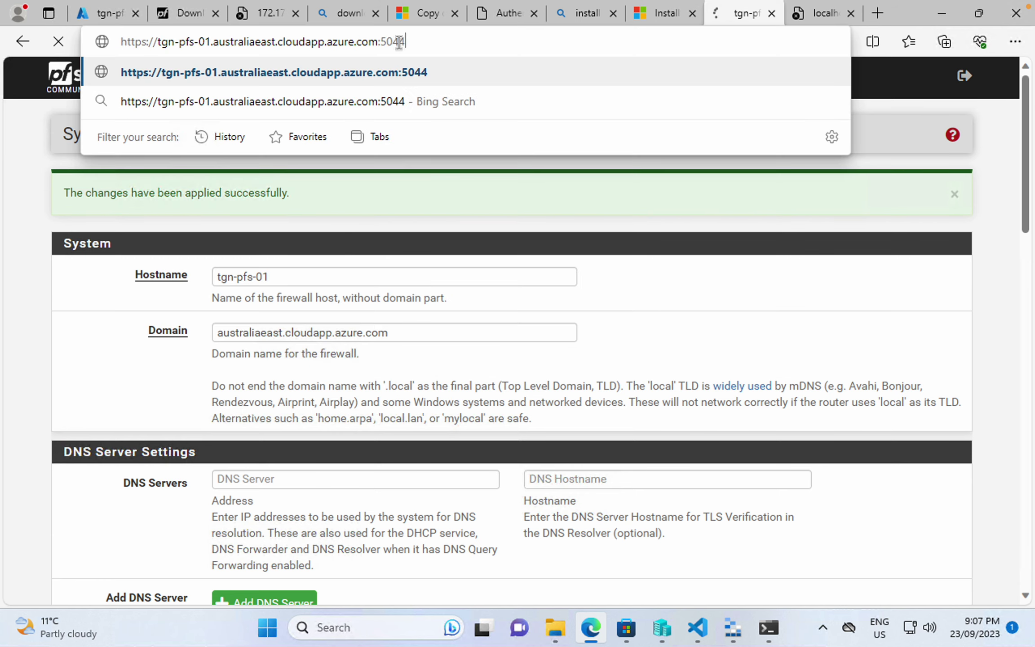
{"action": "key", "text": "Return"}
{"action": "left_click", "coordinate": [327, 378]}
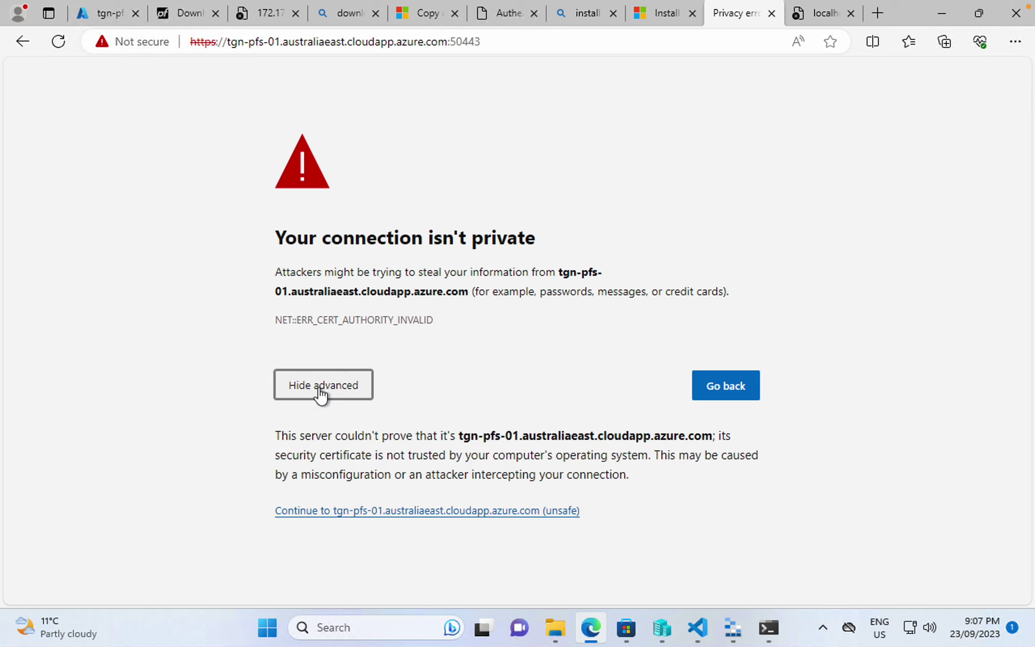
{"action": "left_click", "coordinate": [348, 514]}
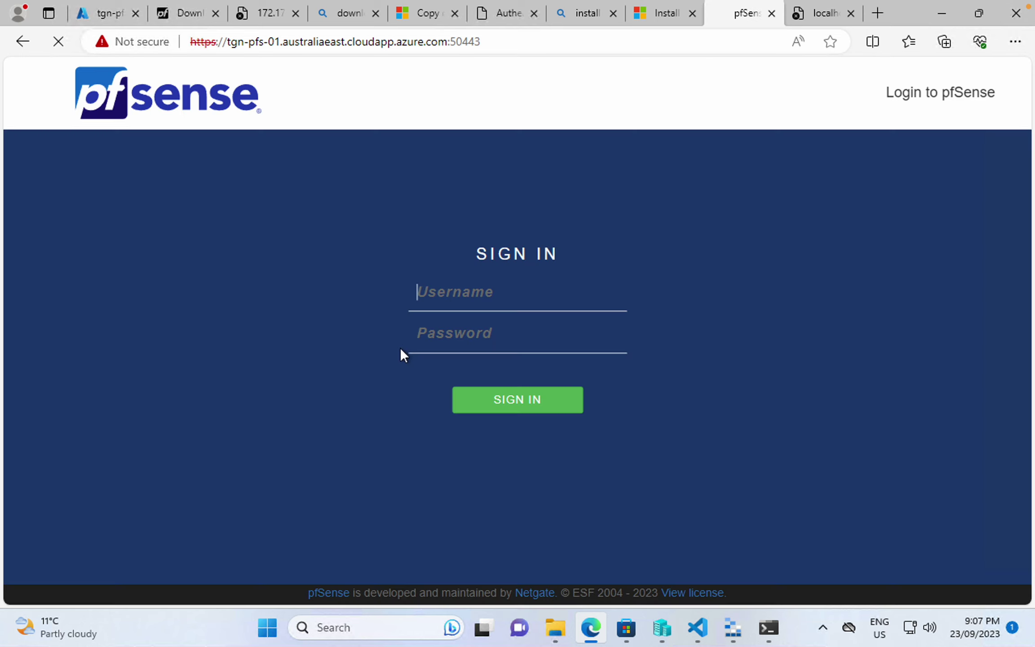
- Sign in with the saved username and the password copied from password.txt
{"action": "left_click", "coordinate": [473, 301]}
{"action": "left_click", "coordinate": [466, 355]}
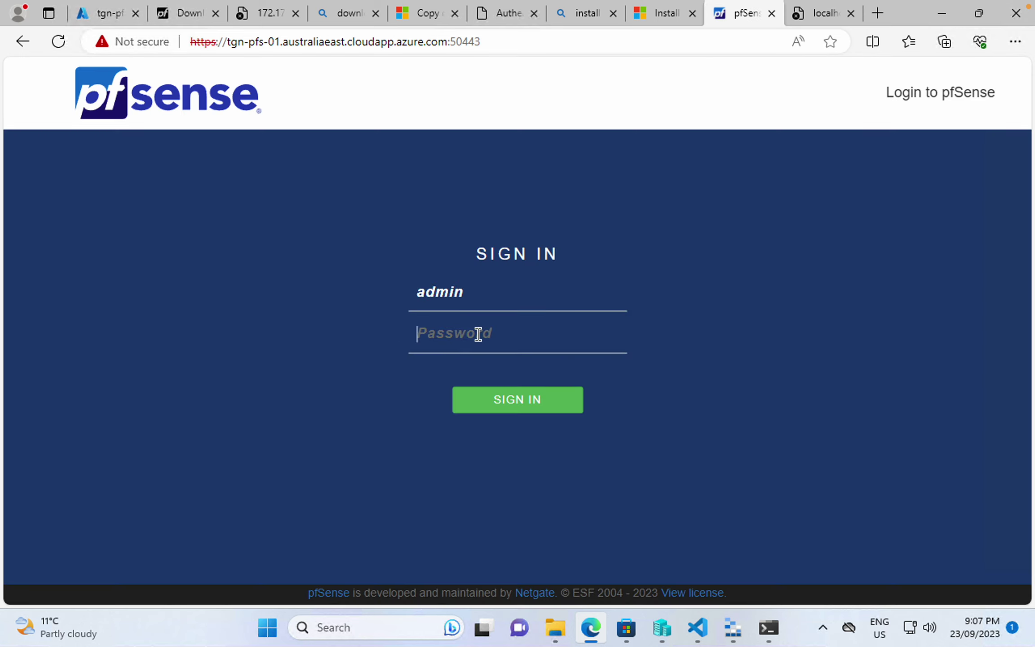
{"action": "left_click", "coordinate": [478, 334]}
{"action": "left_click", "coordinate": [697, 628]}
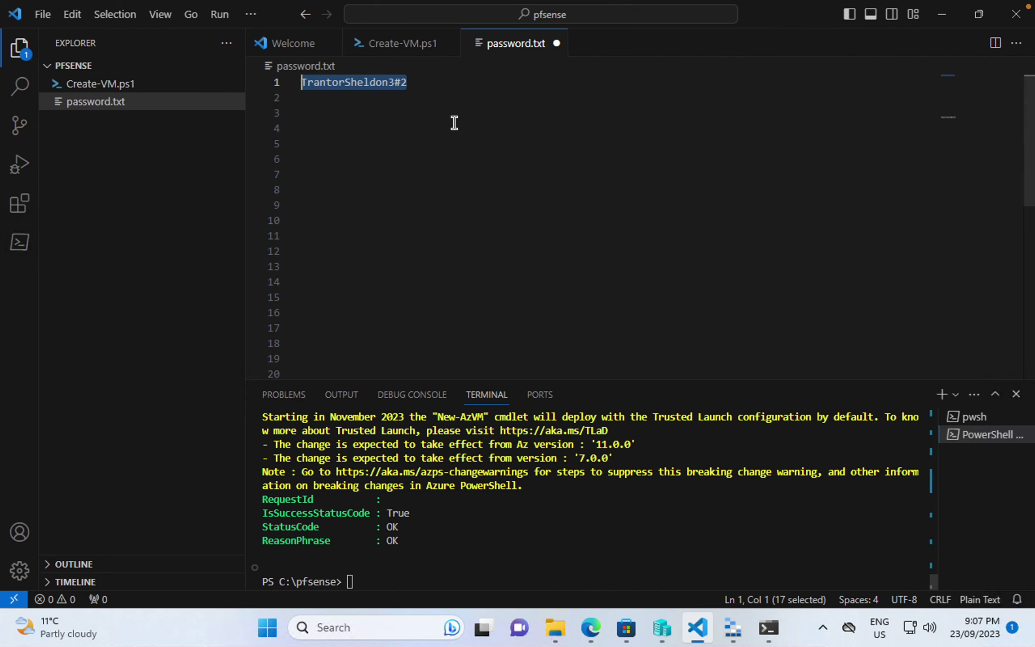
{"action": "left_click", "coordinate": [468, 77]}
{"action": "key", "text": "shift+Home"}
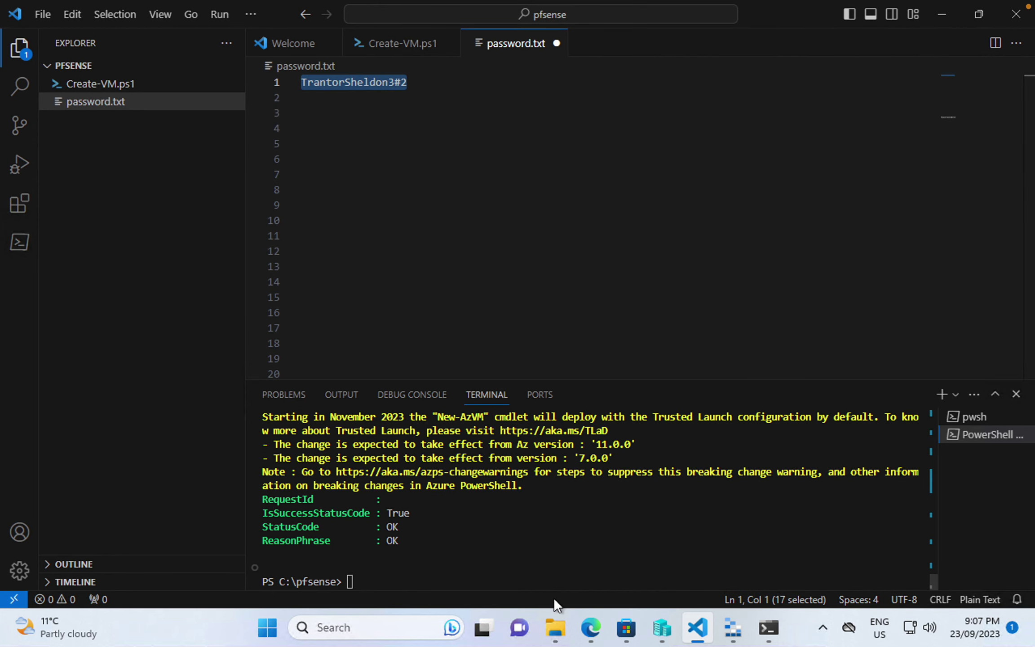
{"action": "key", "text": "ctrl+c"}
{"action": "left_click", "coordinate": [591, 628]}
{"action": "key", "text": "ctrl+v"}
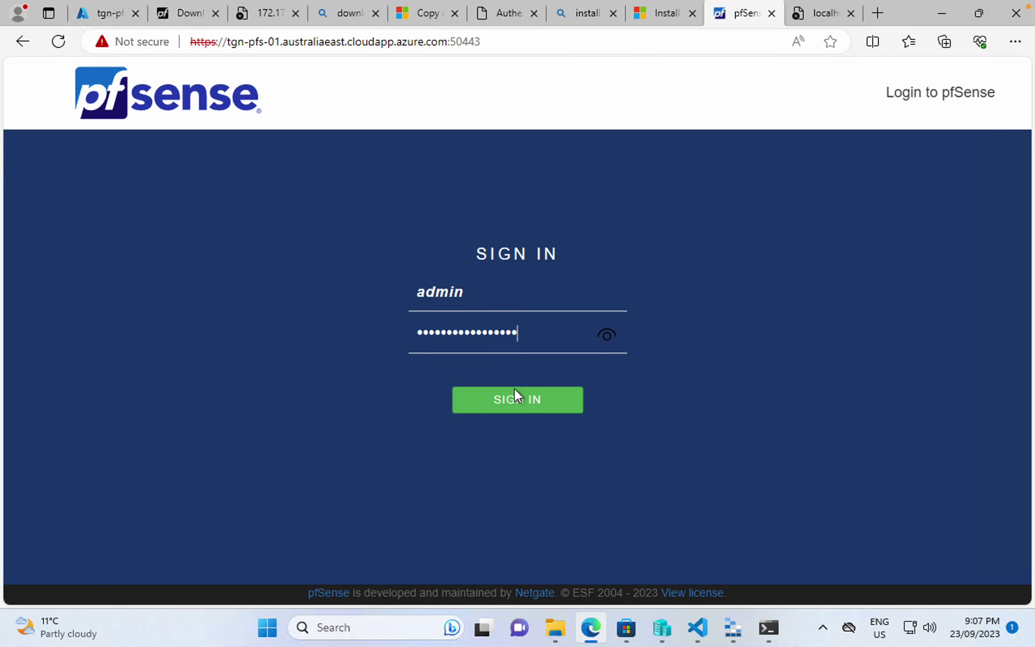
{"action": "left_click", "coordinate": [519, 401]}
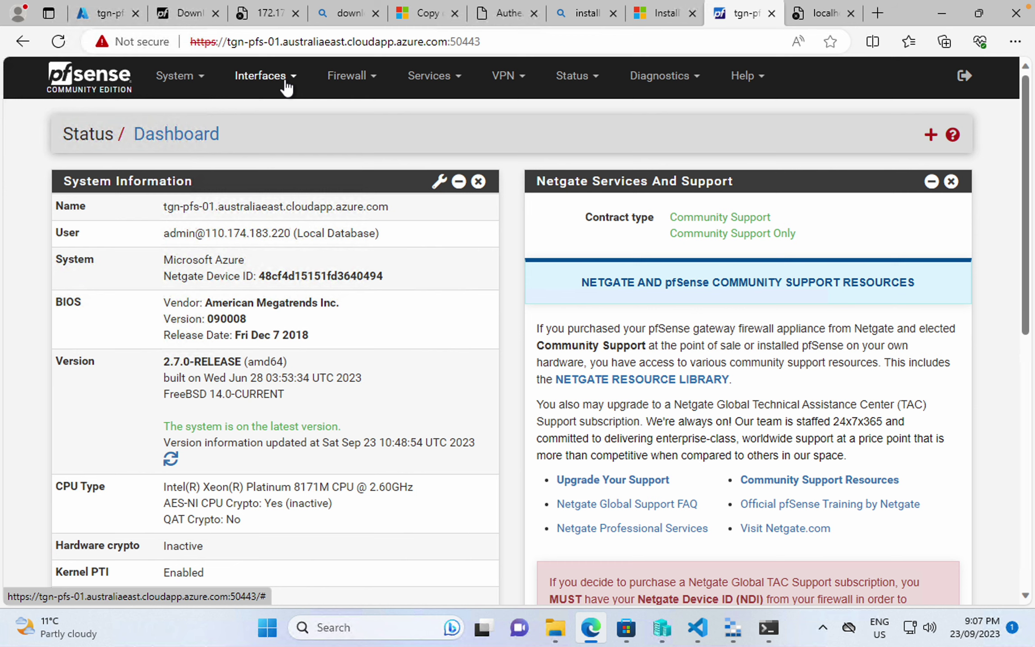
- Review the WAN interface settings, then open the LAN (hn1) interface page set to DHCP/DHCP6
{"action": "left_click", "coordinate": [347, 77]}
{"action": "left_click", "coordinate": [284, 81]}
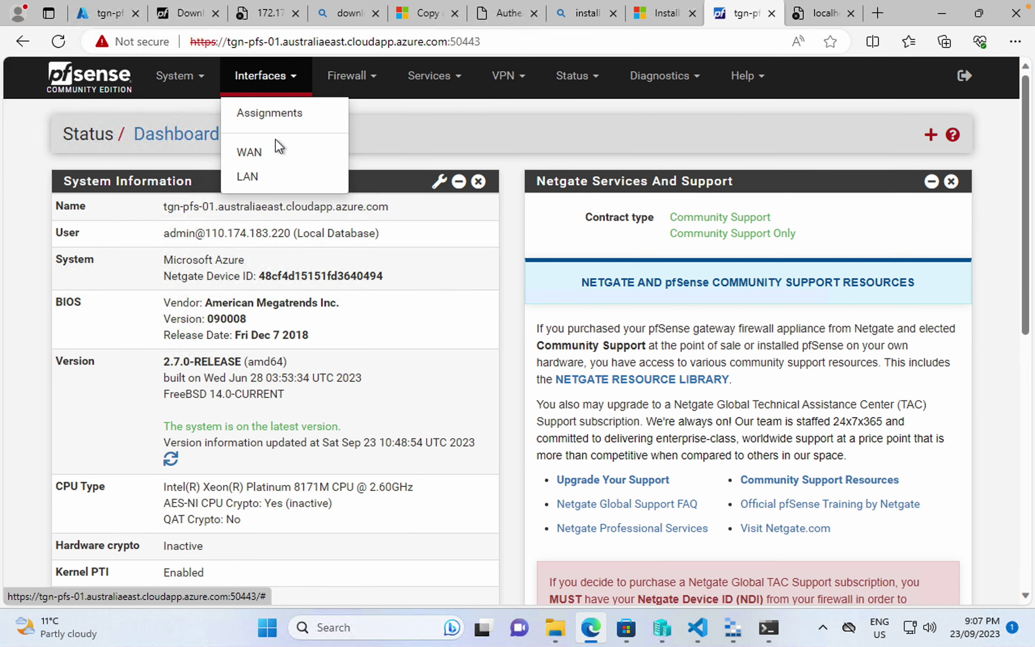
{"action": "left_click", "coordinate": [275, 152]}
{"action": "left_click", "coordinate": [283, 80]}
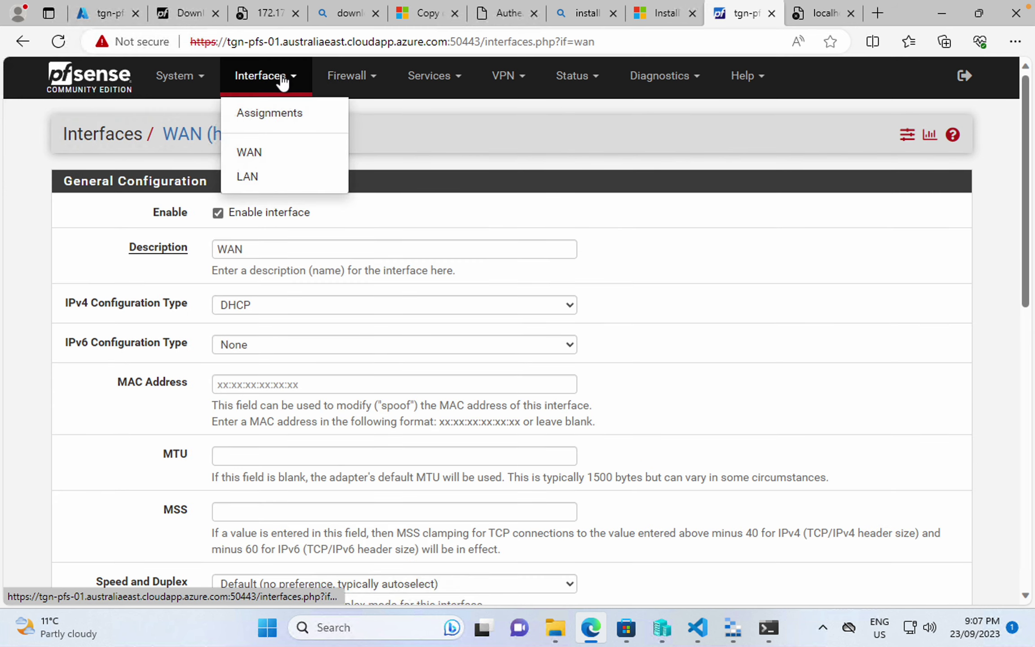
{"action": "left_click", "coordinate": [267, 185]}
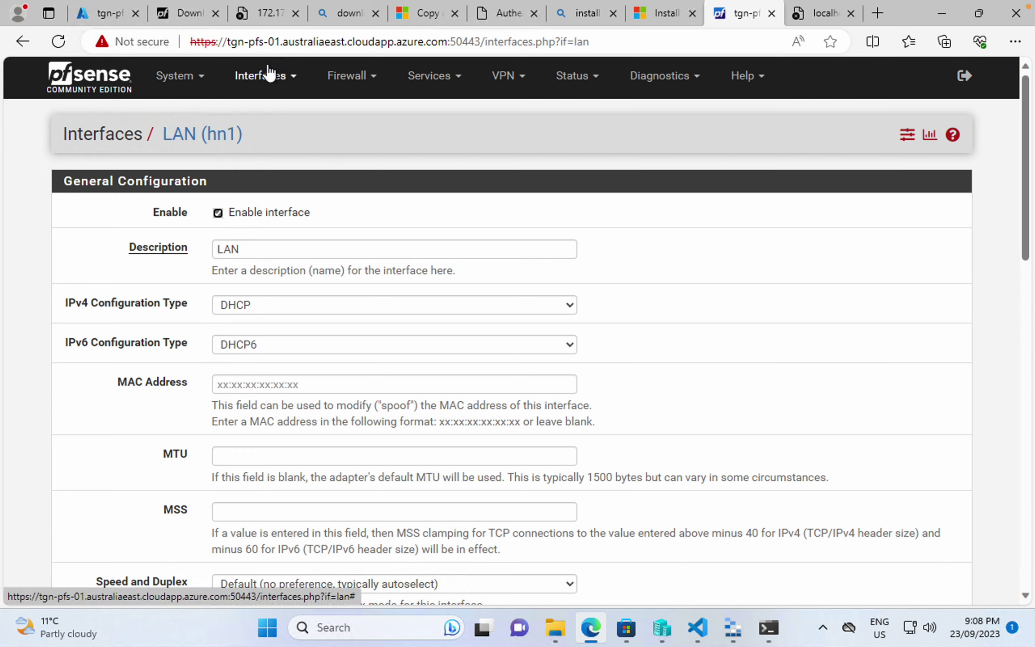
{"action": "left_click", "coordinate": [768, 628]}
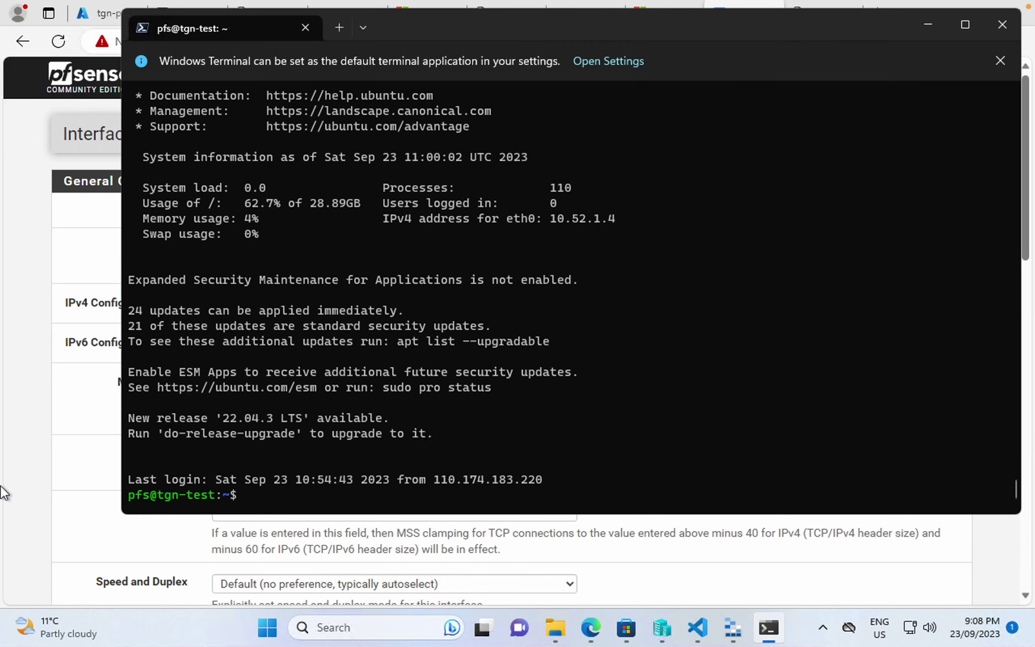
{"action": "left_click", "coordinate": [75, 483]}
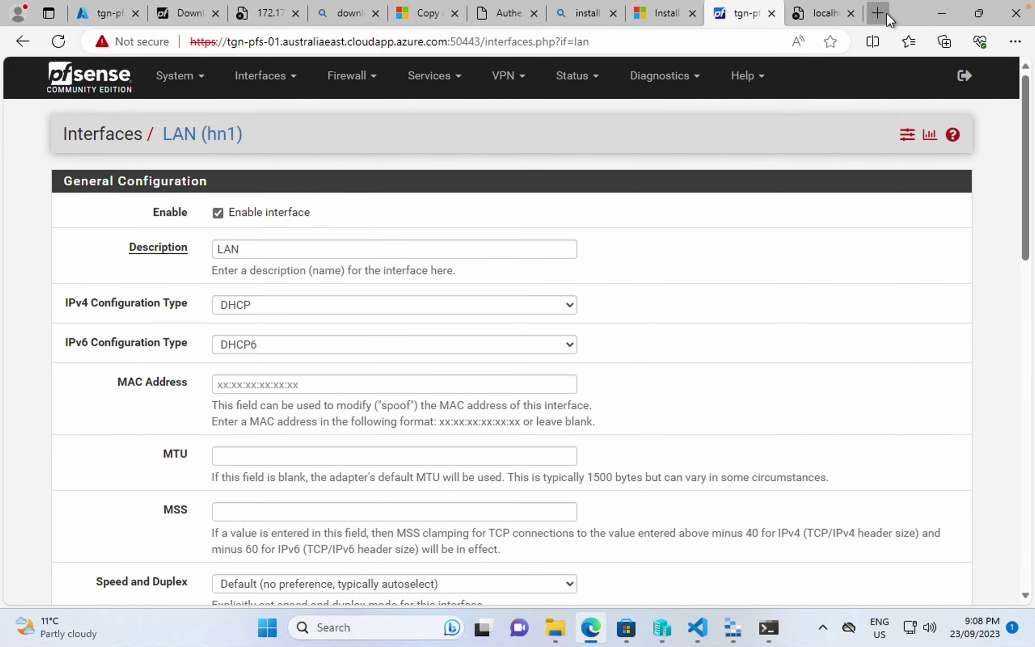
- In a new tab, search Bing for 'check web ip from command line'
{"action": "left_click", "coordinate": [878, 13]}
{"action": "type", "text": "check w"}
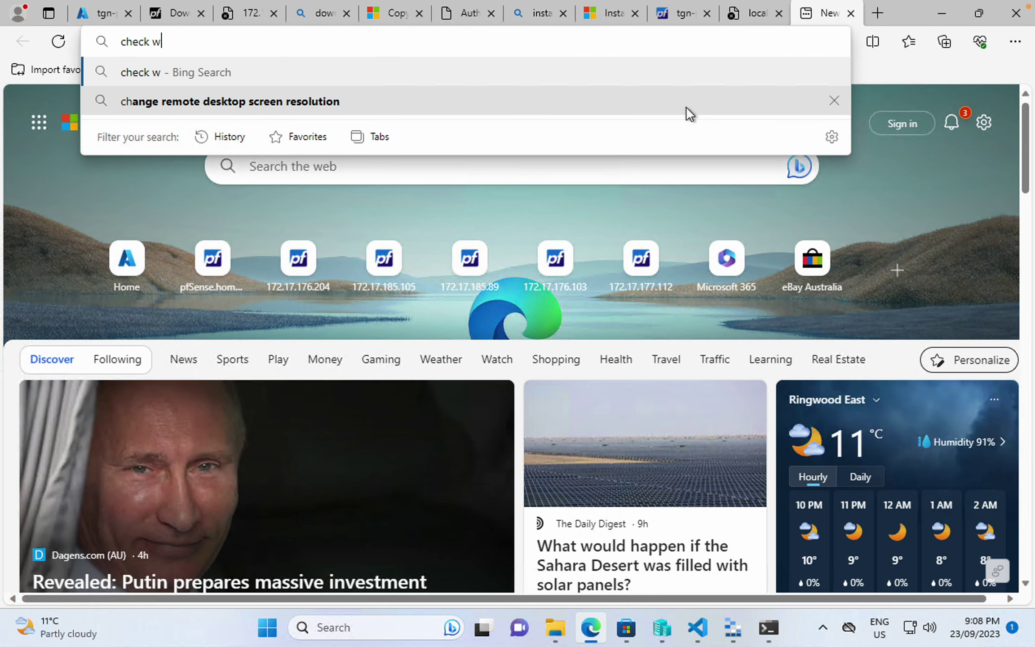
{"action": "type", "text": "eb ip from "}
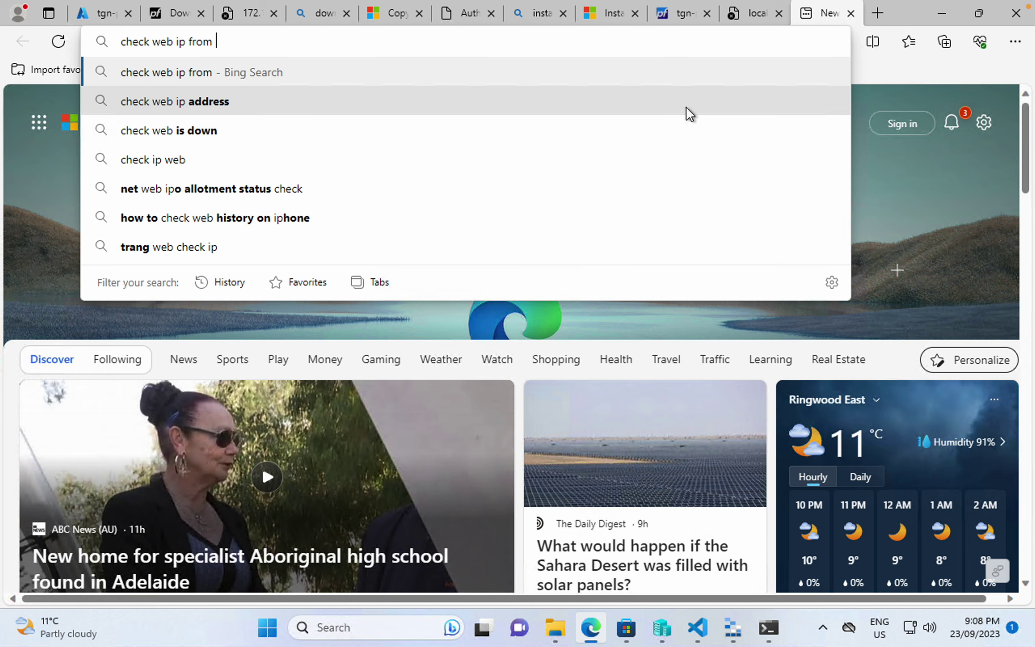
{"action": "type", "text": "command line"}
{"action": "key", "text": "Return"}
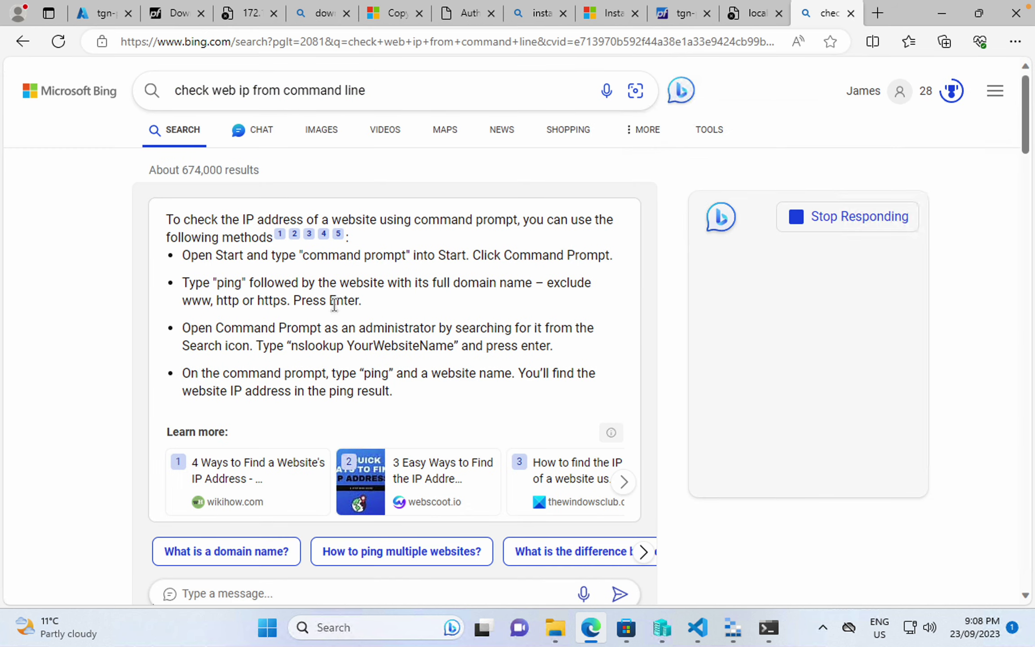
{"action": "scroll", "coordinate": [338, 329], "scroll_direction": "down", "scroll_amount": 8}
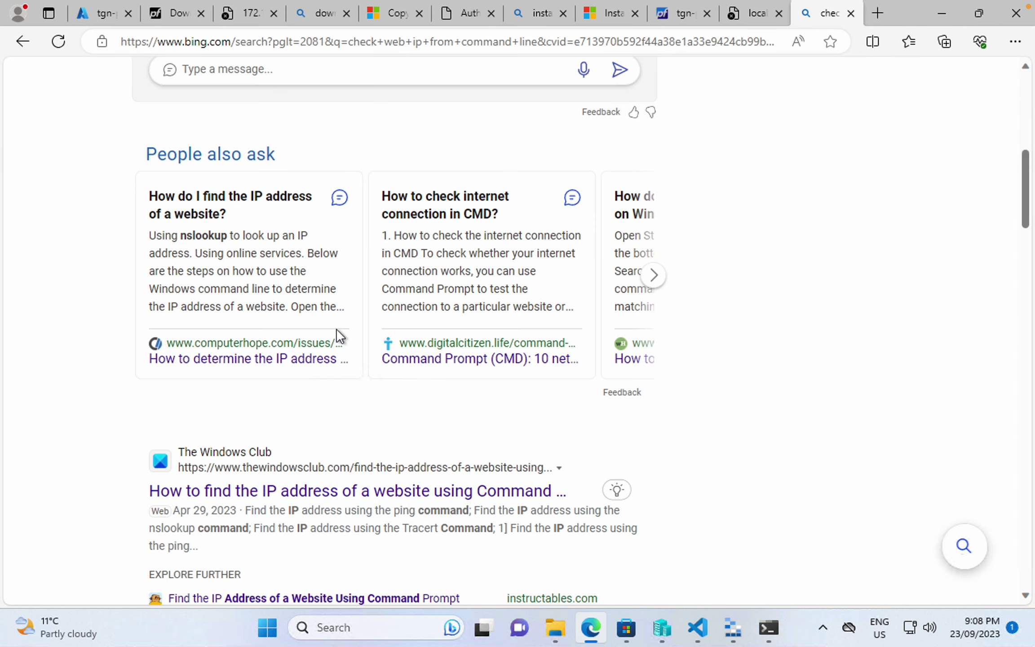
- Run the same 'check web ip from command line' search on Google
{"action": "left_click", "coordinate": [364, 41]}
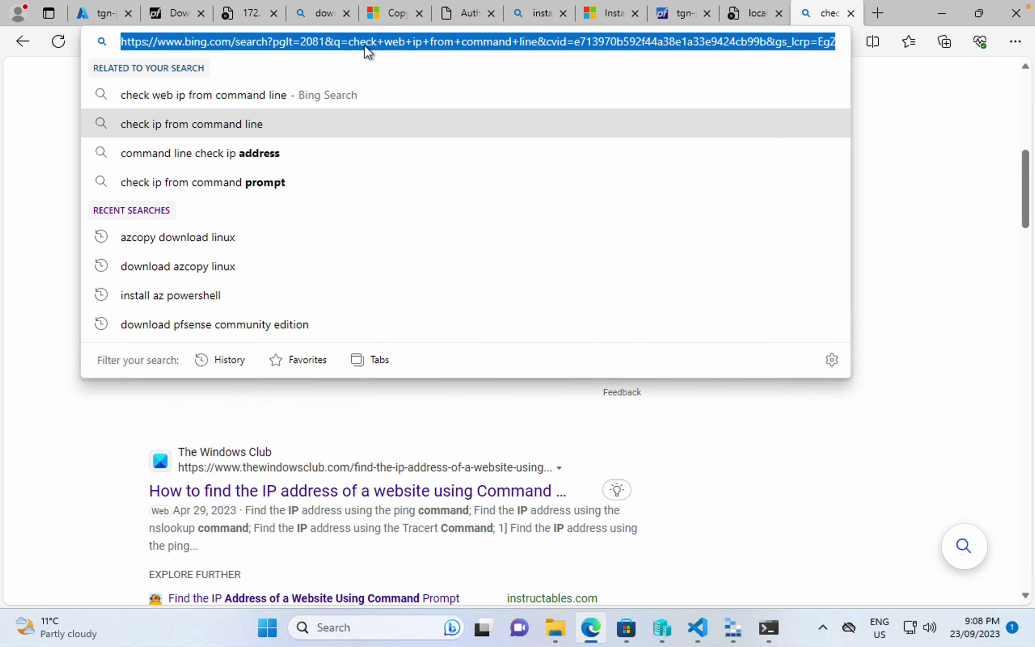
{"action": "type", "text": "gog"}
{"action": "key", "text": "BackSpace"}
{"action": "type", "text": "og"}
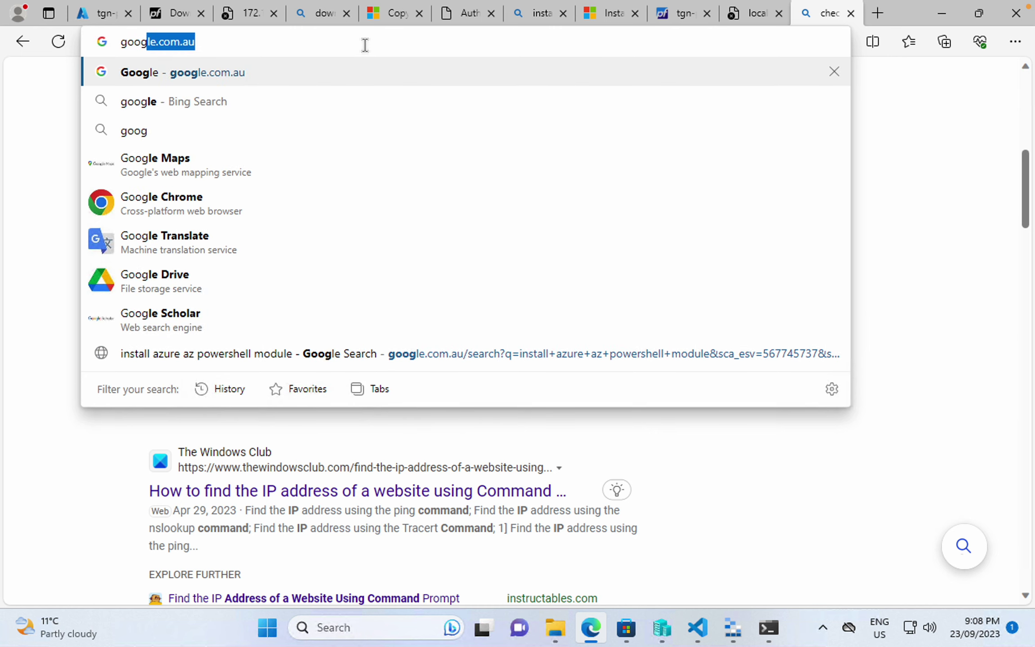
{"action": "key", "text": "Return"}
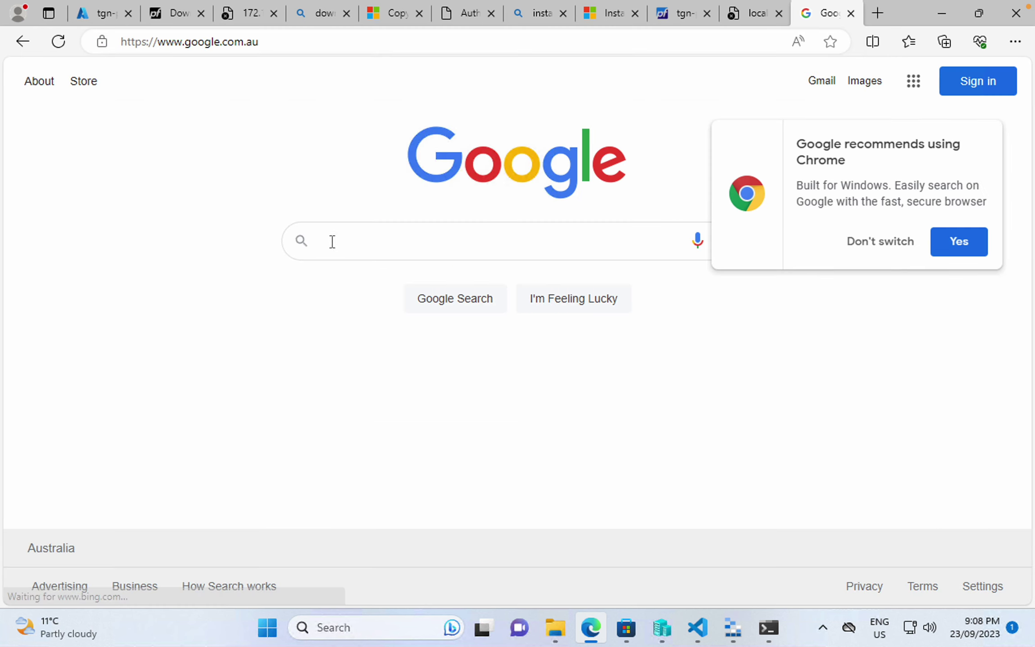
{"action": "left_click", "coordinate": [338, 243]}
{"action": "type", "text": "check web"}
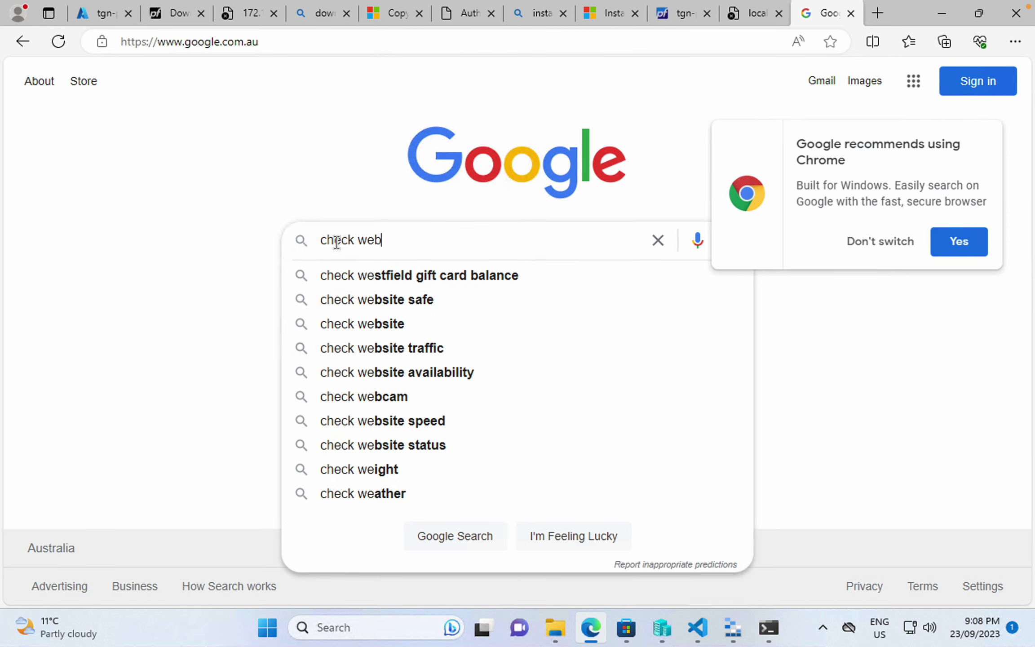
{"action": "type", "text": " ip from com"}
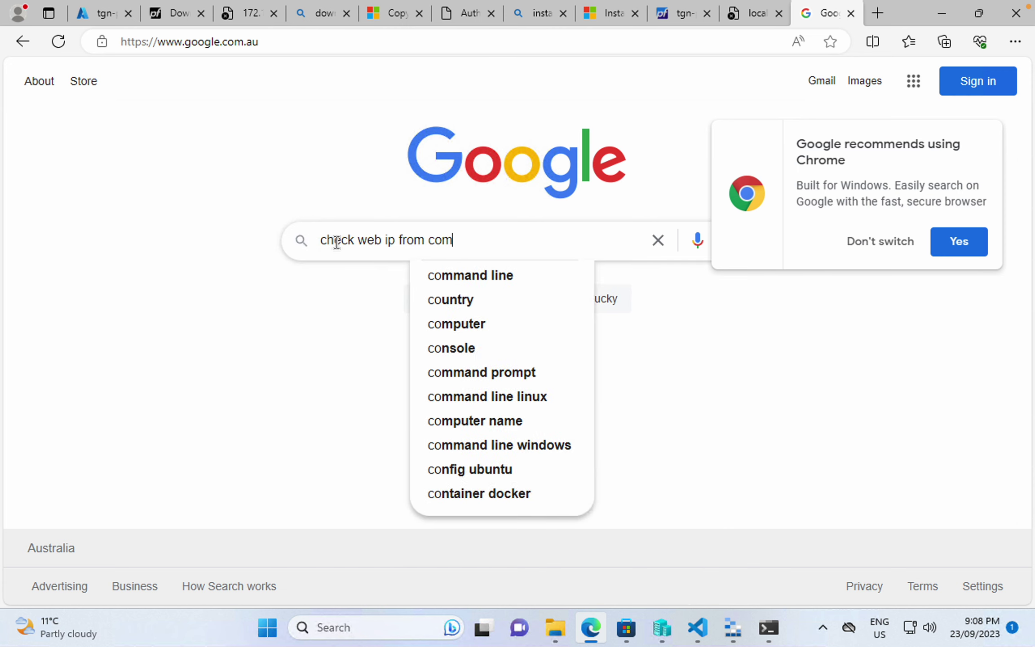
{"action": "type", "text": "mand line"}
{"action": "key", "text": "Return"}
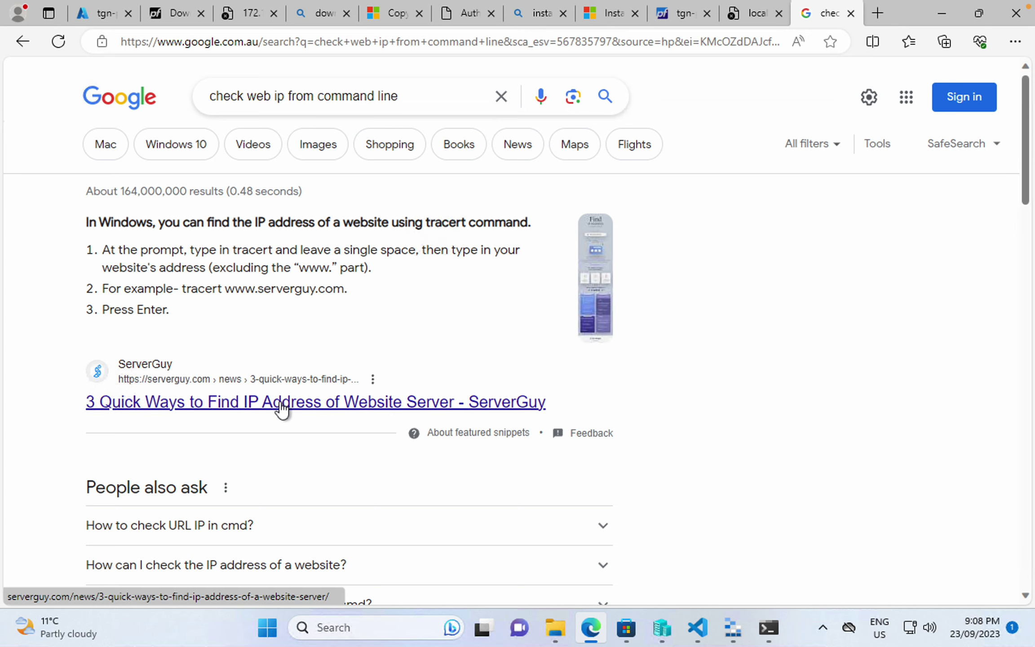
{"action": "scroll", "coordinate": [282, 407], "scroll_direction": "down", "scroll_amount": 6}
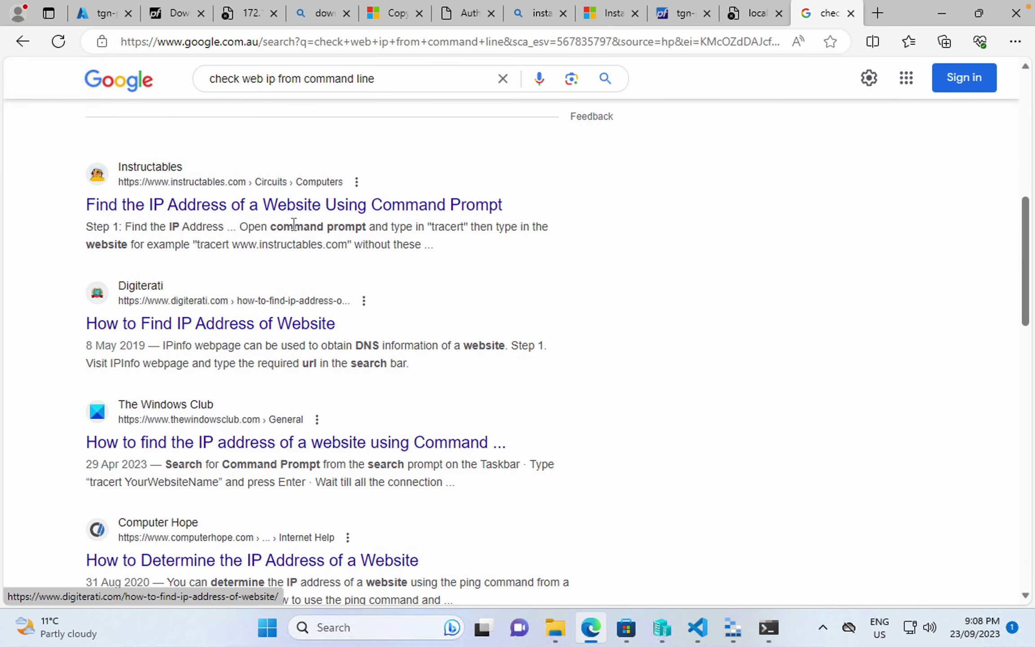
- Refine the Google query to 'find my ip address from the command line linux'
{"action": "triple_click", "coordinate": [287, 80]}
{"action": "type", "text": "find my ip address from t"}
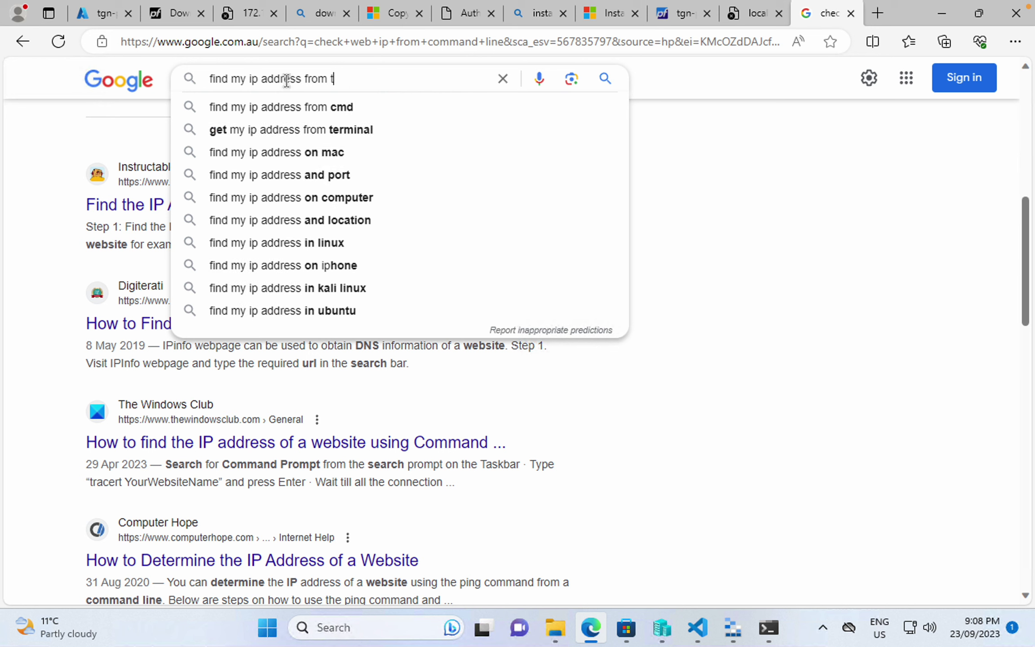
{"action": "type", "text": "he command line"}
{"action": "key", "text": "Return"}
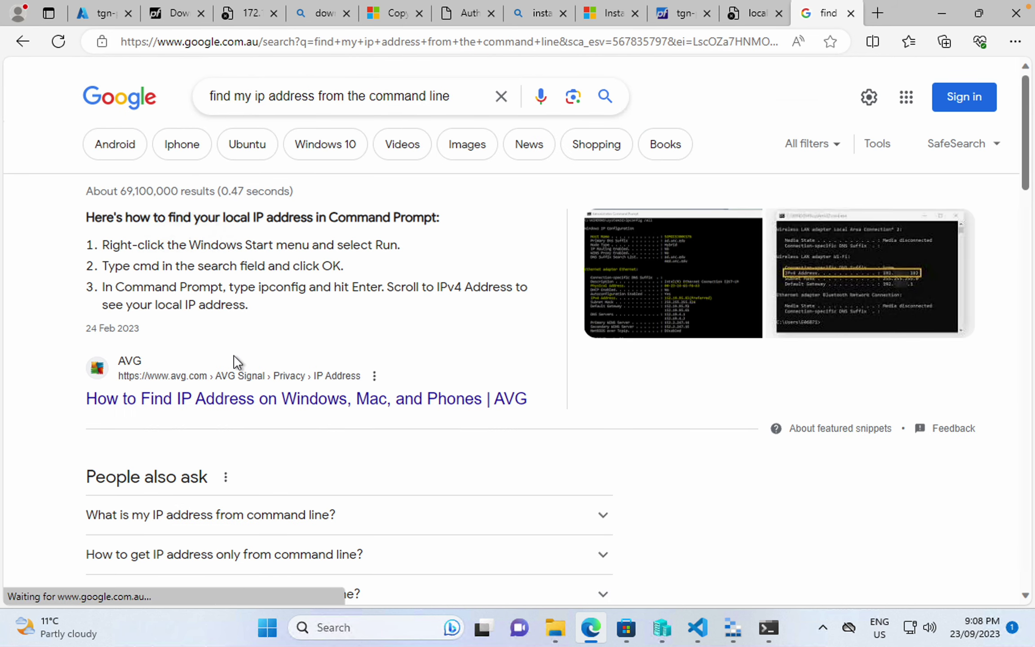
{"action": "left_click", "coordinate": [454, 98]}
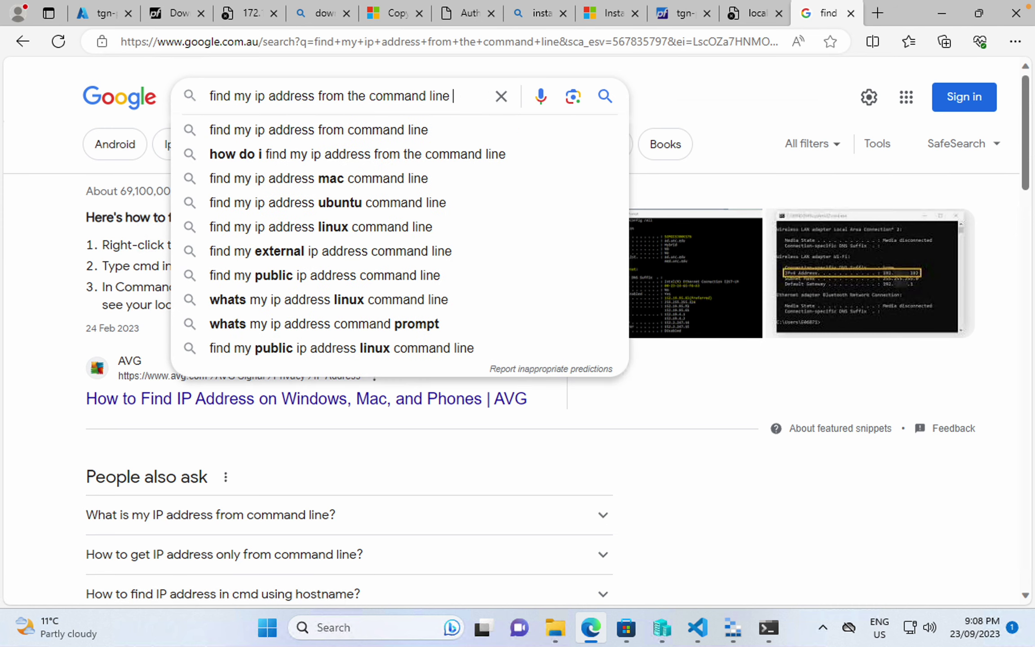
{"action": "type", "text": "linux"}
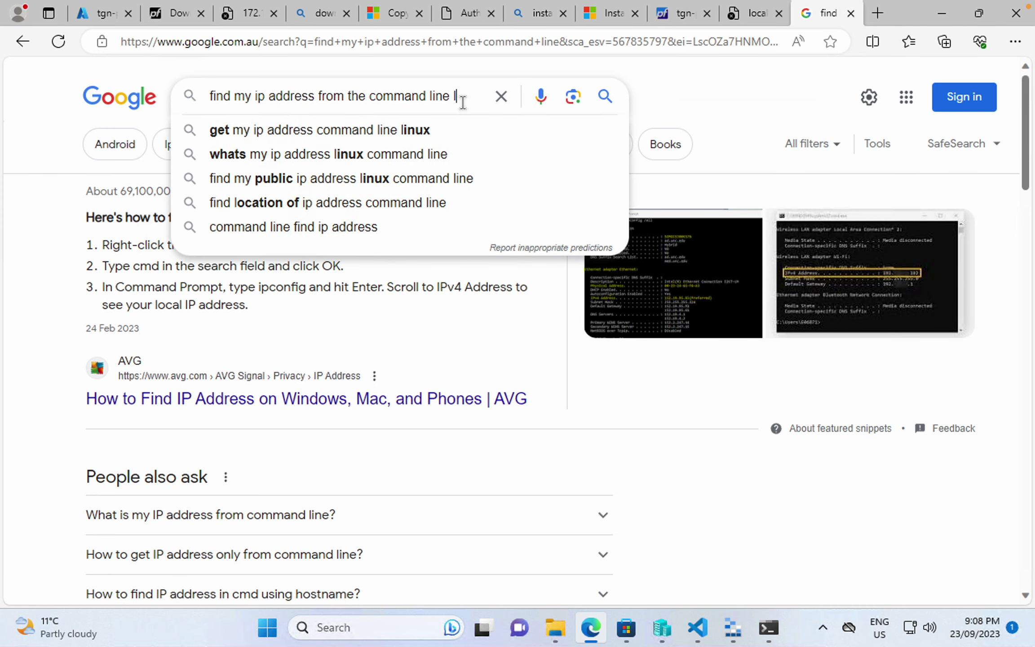
{"action": "key", "text": "Return"}
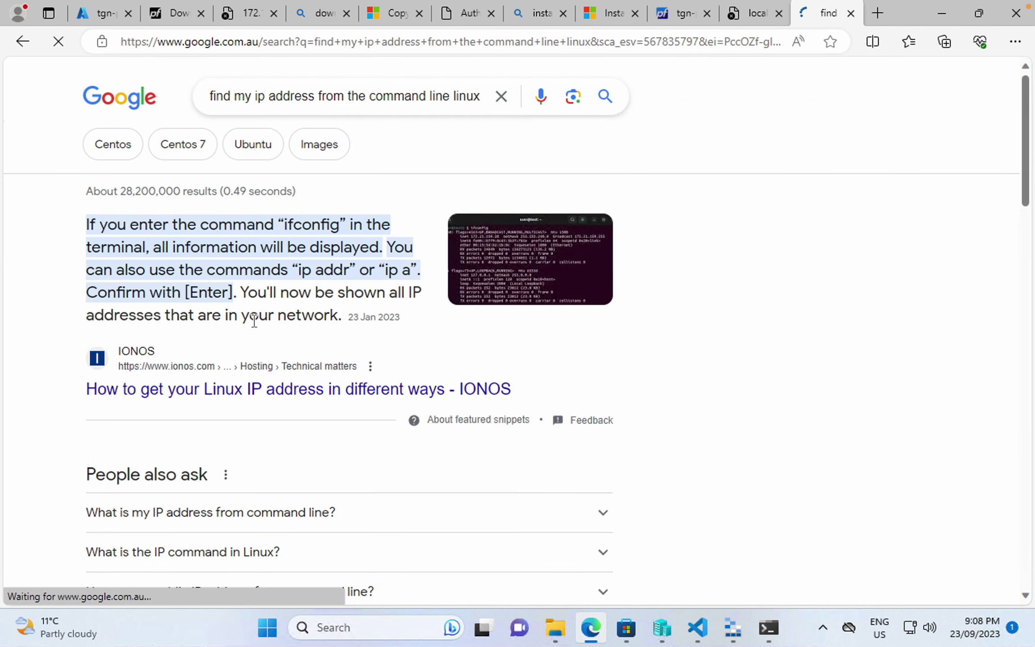
- Read through the IONOS article on Linux IP addresses
{"action": "left_click", "coordinate": [246, 389]}
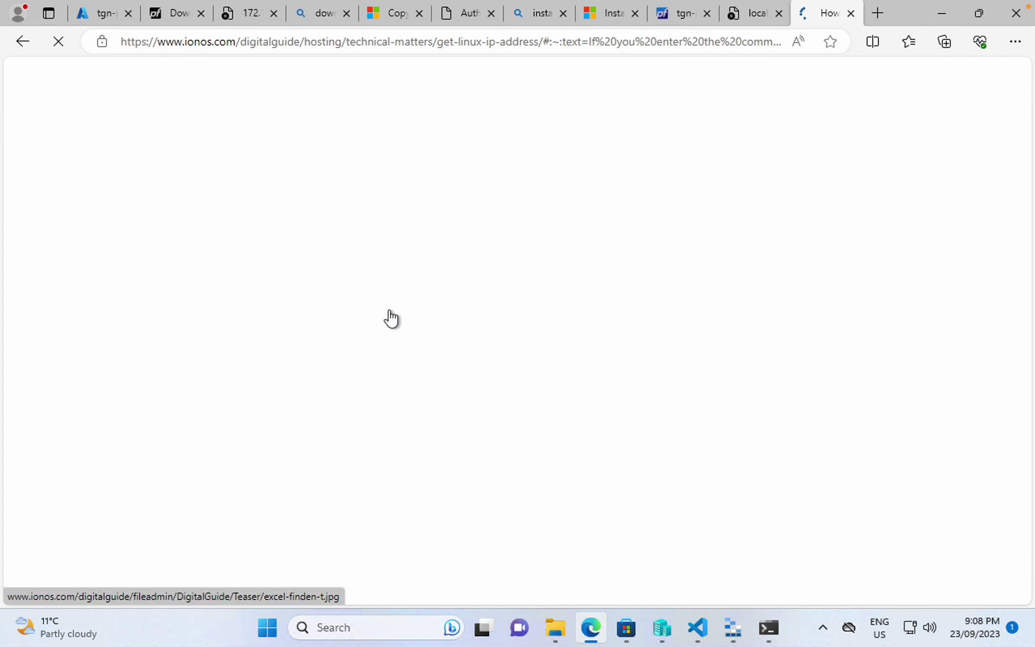
{"action": "scroll", "coordinate": [392, 317], "scroll_direction": "down", "scroll_amount": 10}
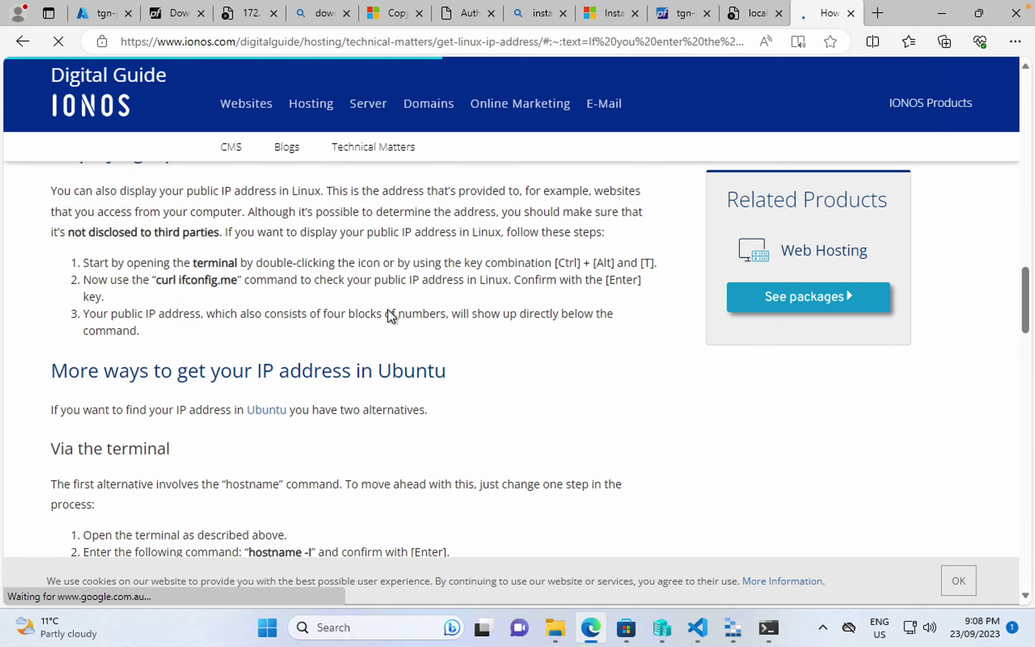
{"action": "scroll", "coordinate": [389, 312], "scroll_direction": "down", "scroll_amount": 6}
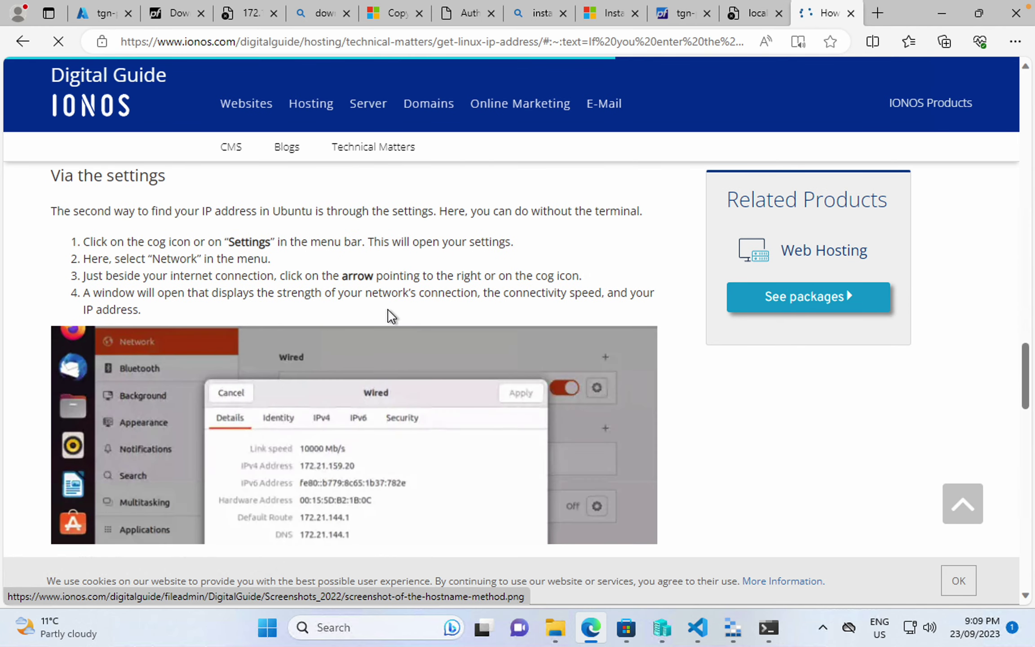
{"action": "scroll", "coordinate": [389, 314], "scroll_direction": "down", "scroll_amount": 1}
{"action": "scroll", "coordinate": [389, 317], "scroll_direction": "down", "scroll_amount": 8}
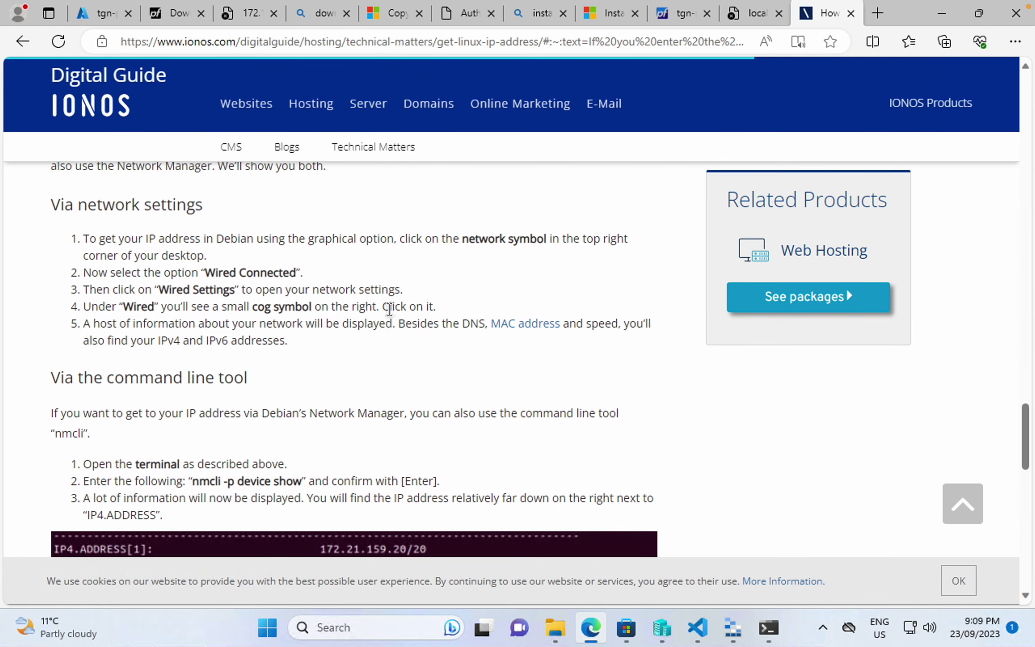
{"action": "scroll", "coordinate": [390, 317], "scroll_direction": "down", "scroll_amount": 6}
{"action": "scroll", "coordinate": [389, 318], "scroll_direction": "down", "scroll_amount": 8}
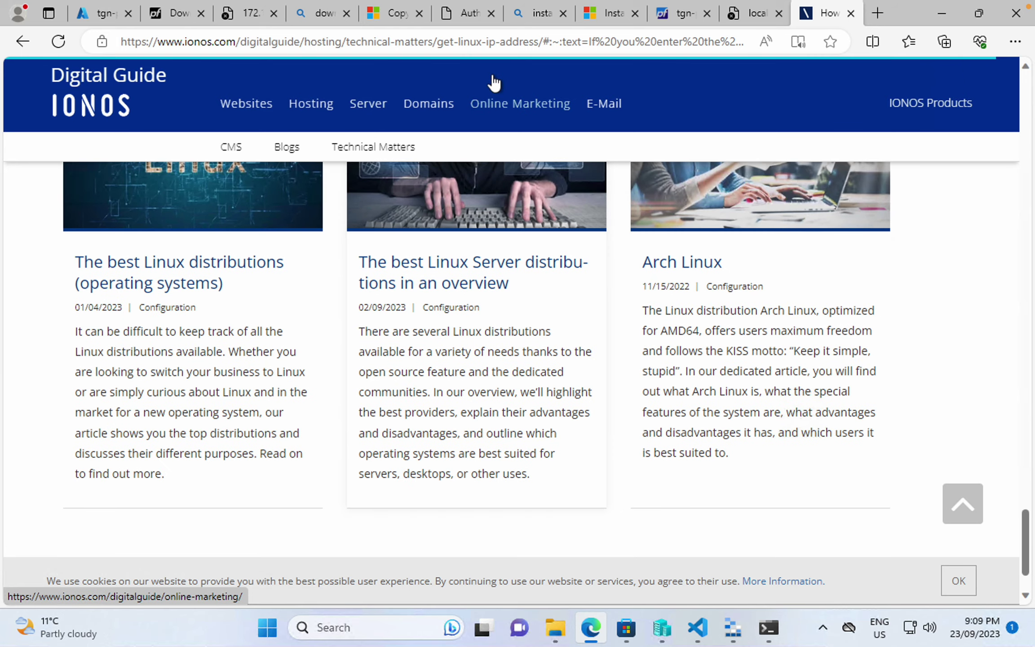
- Search 'get external IP address linux command line' and select the first dig command
{"action": "left_click", "coordinate": [498, 43]}
{"action": "type", "text": "get "}
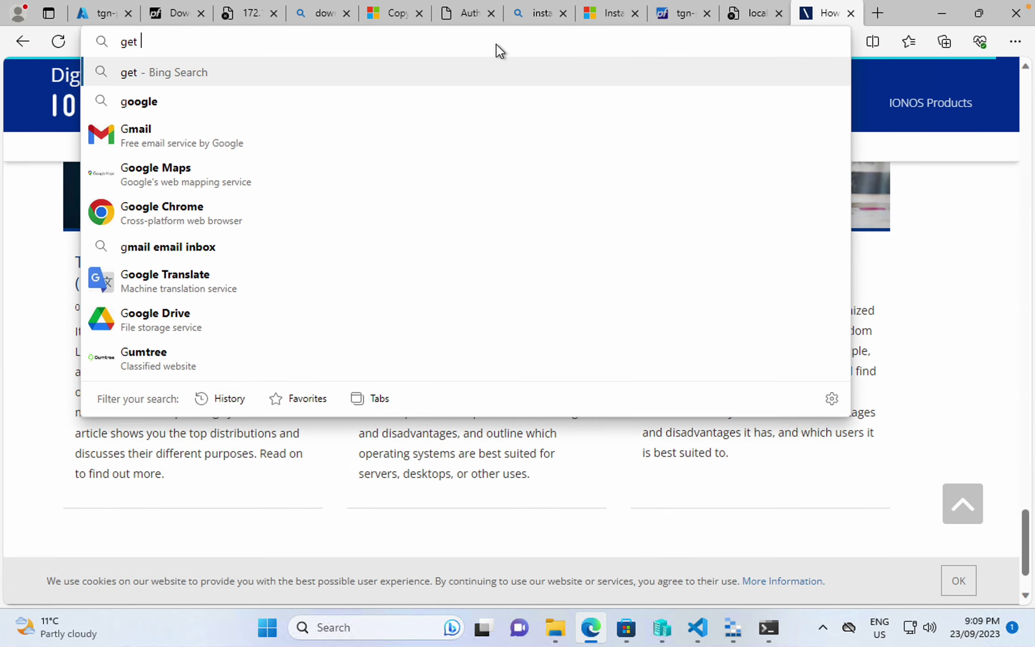
{"action": "type", "text": "external I"}
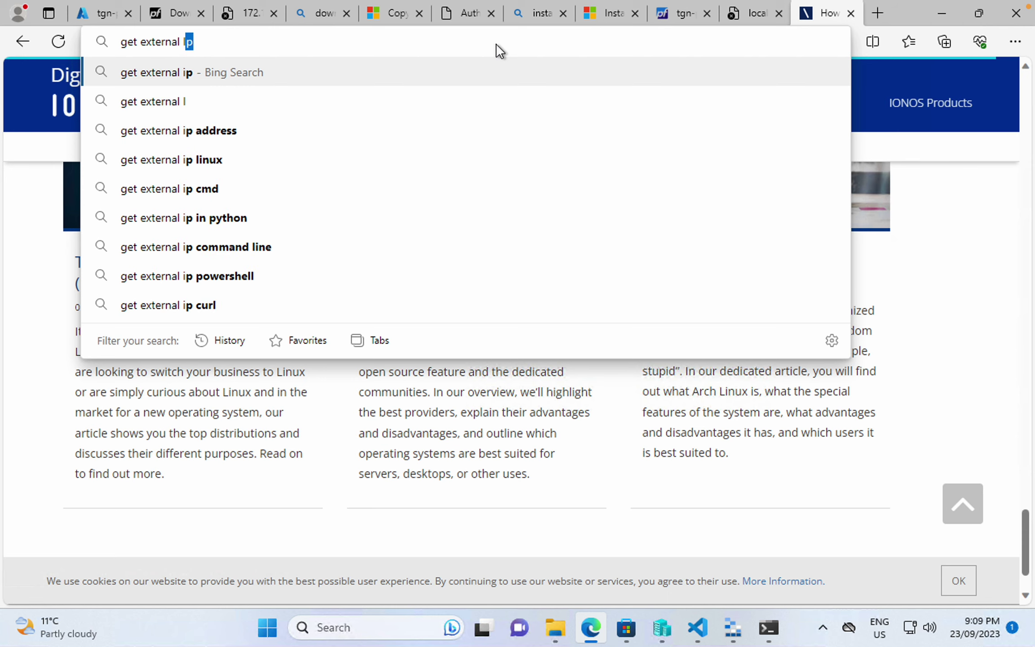
{"action": "type", "text": "P address "}
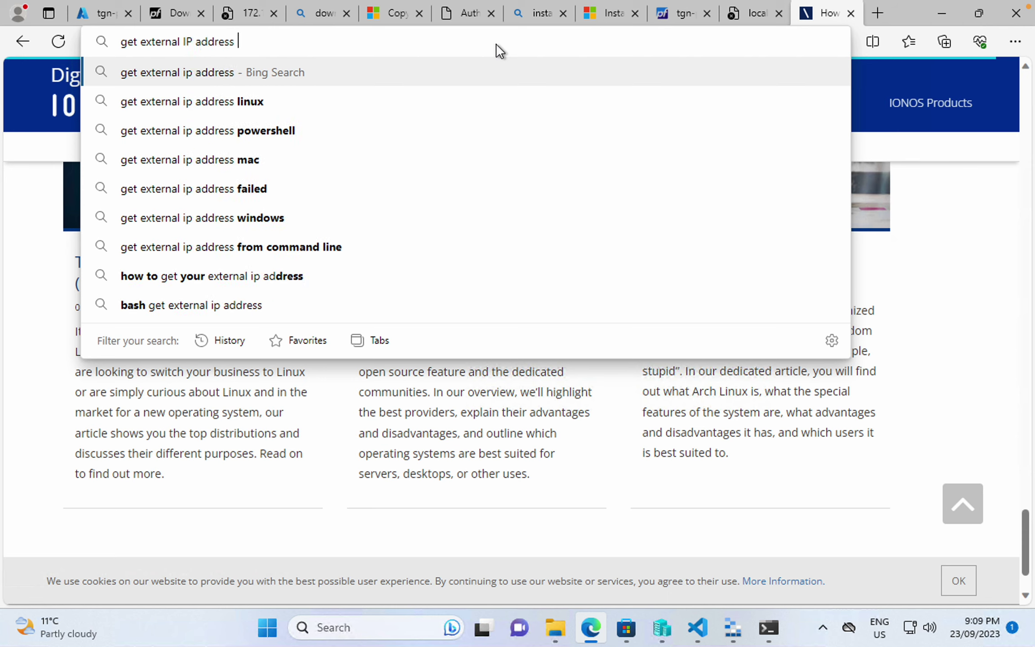
{"action": "type", "text": "linux command line"}
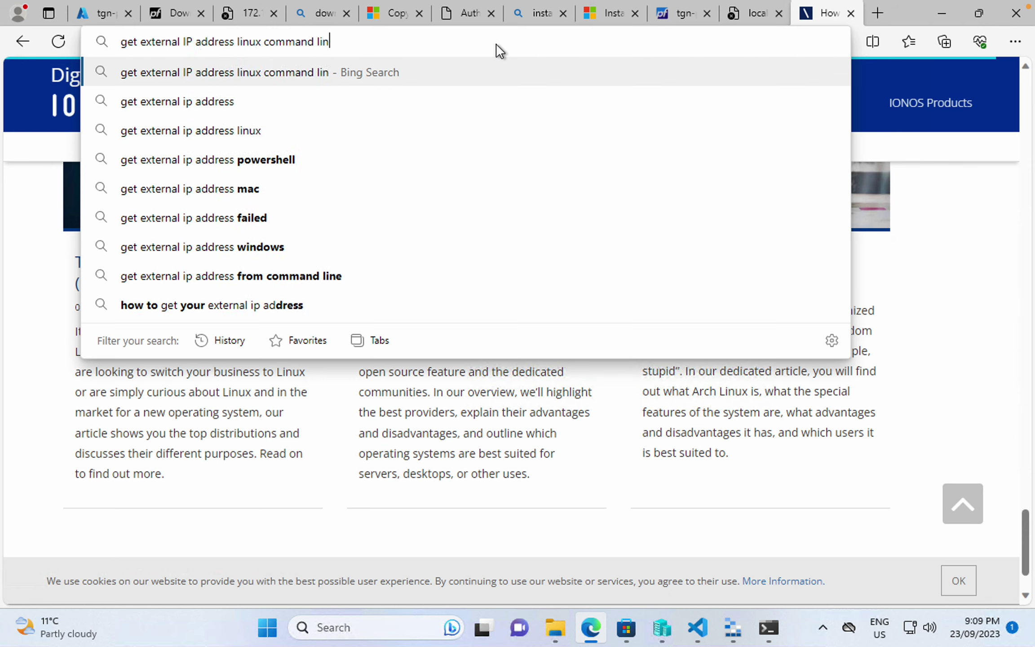
{"action": "key", "text": "Return"}
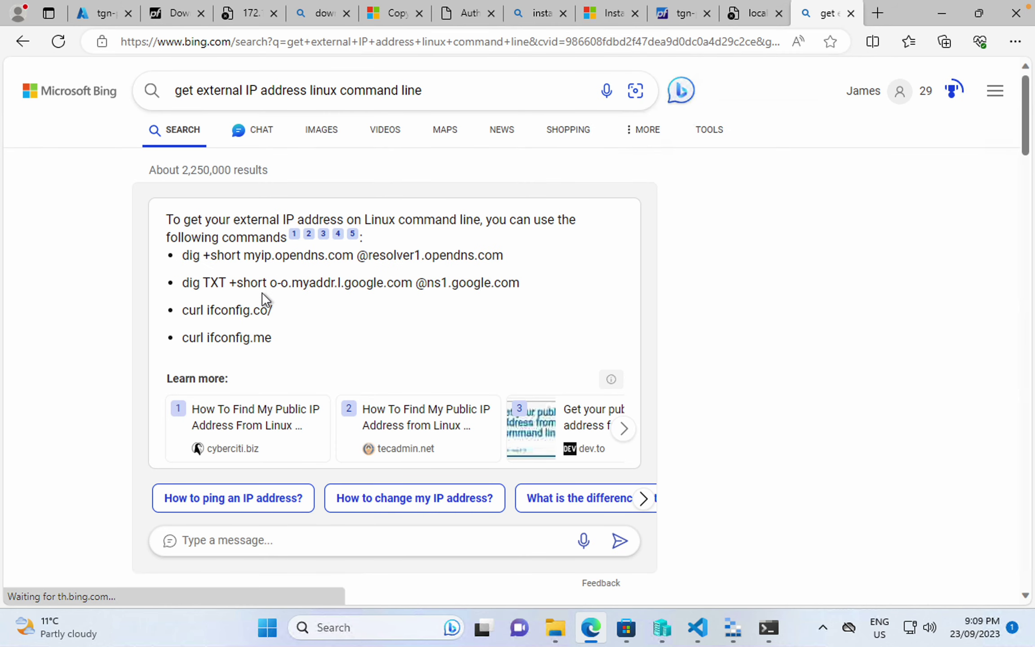
{"action": "triple_click", "coordinate": [520, 257]}
{"action": "key", "text": "ctrl+c"}
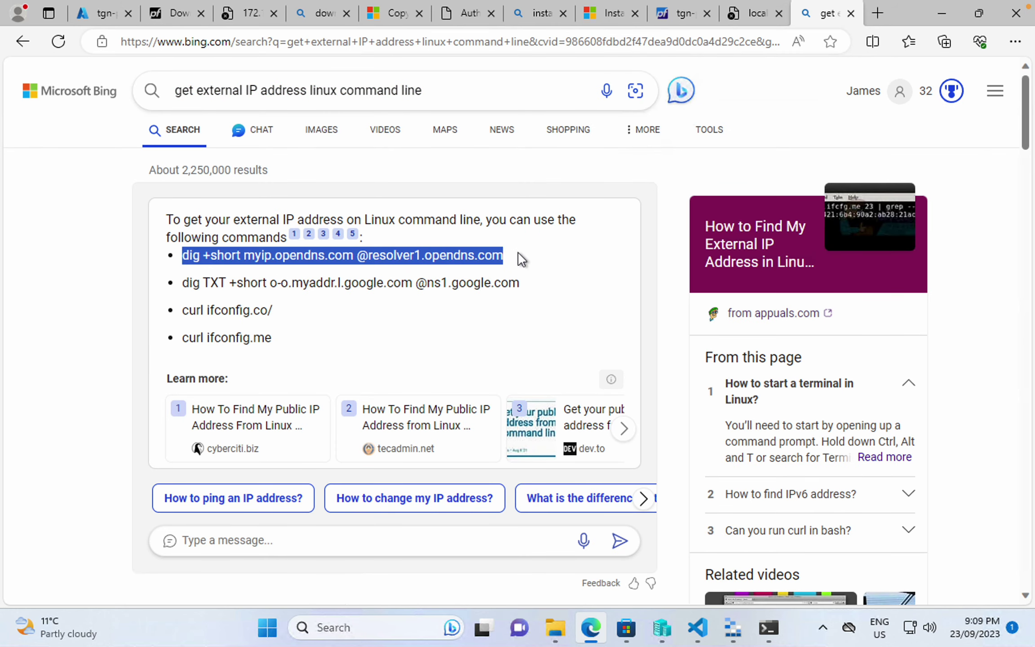
{"action": "left_click", "coordinate": [772, 627]}
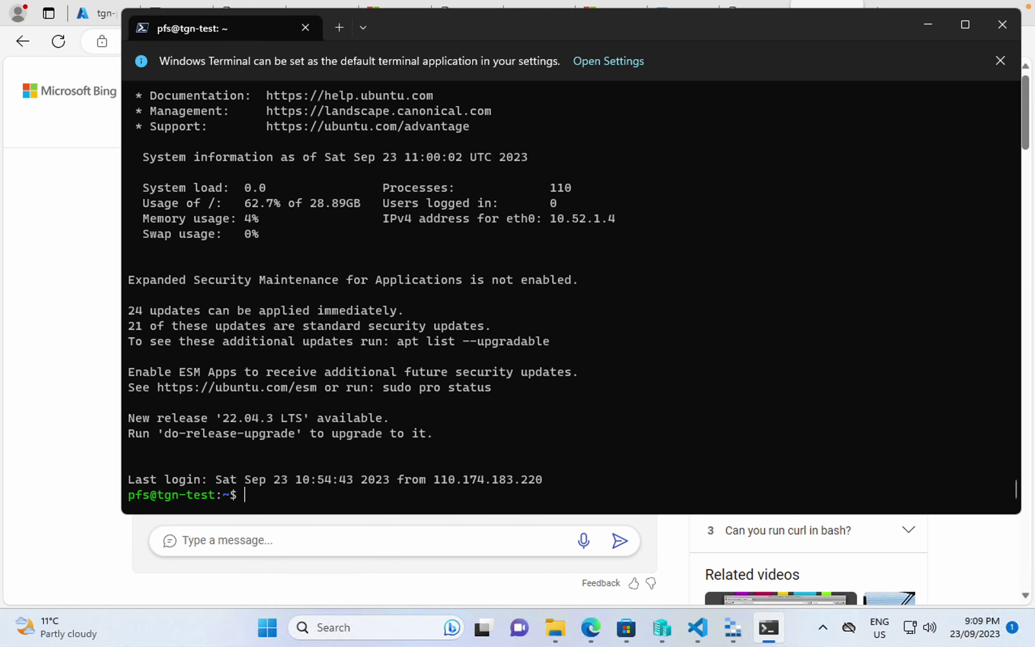
- Run the copied dig command on the test VM, which returns public IP 4.196.189.81
{"action": "key", "text": "ctrl+v"}
{"action": "key", "text": "Return"}
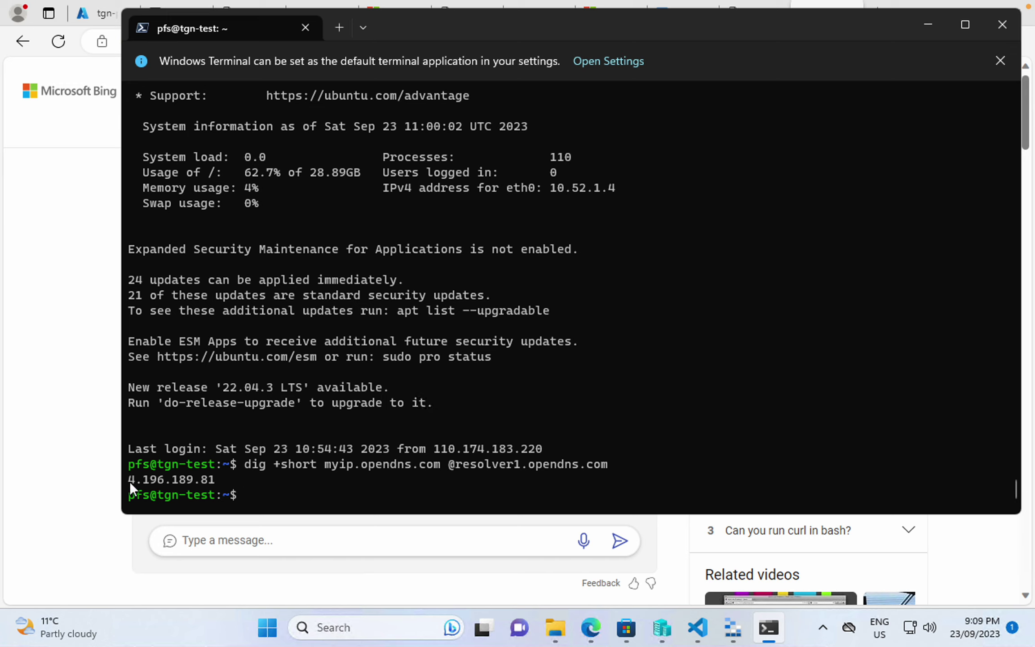
{"action": "left_click_drag", "start_coordinate": [129, 482], "coordinate": [215, 483]}
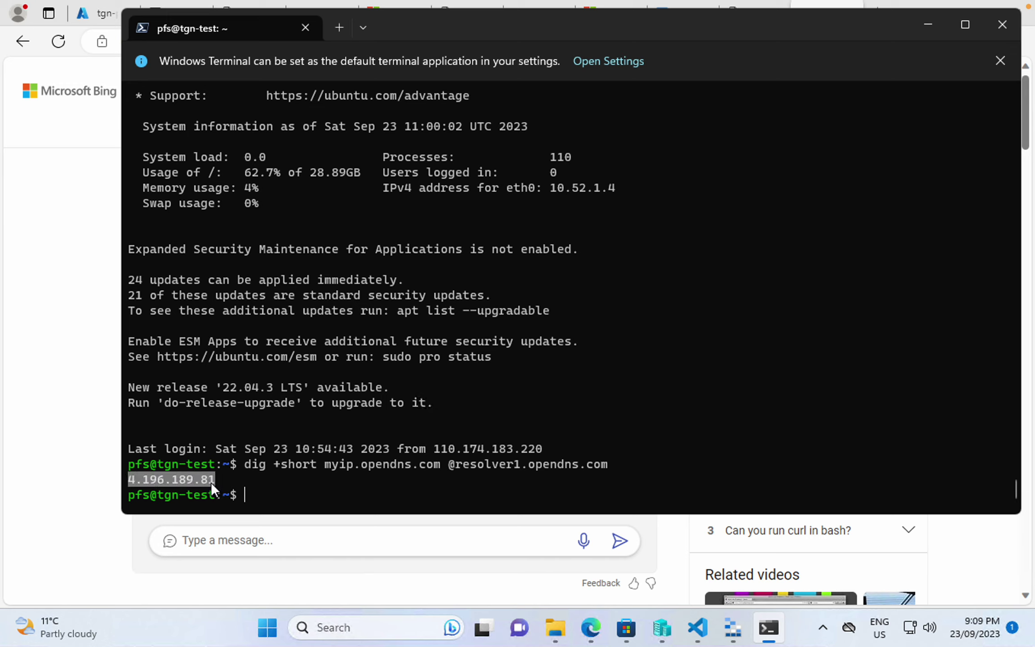
{"action": "left_click", "coordinate": [91, 500]}
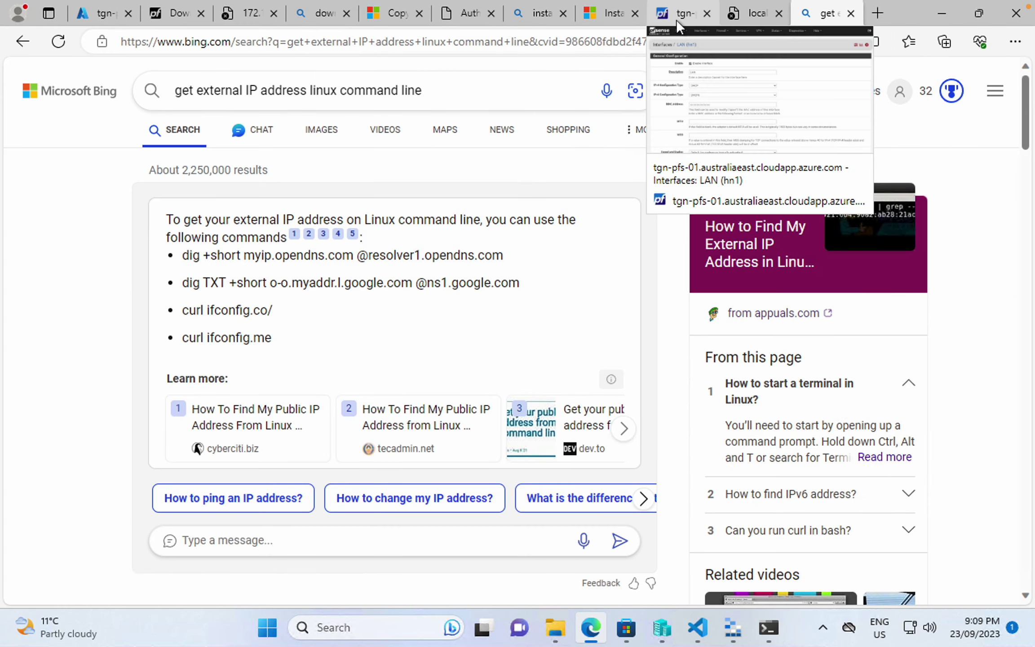
- Compare tgn-pfs-pip-01's 20.28.149.144 with the VM's 4.196.189.81, then return to Azure home
{"action": "left_click", "coordinate": [101, 13]}
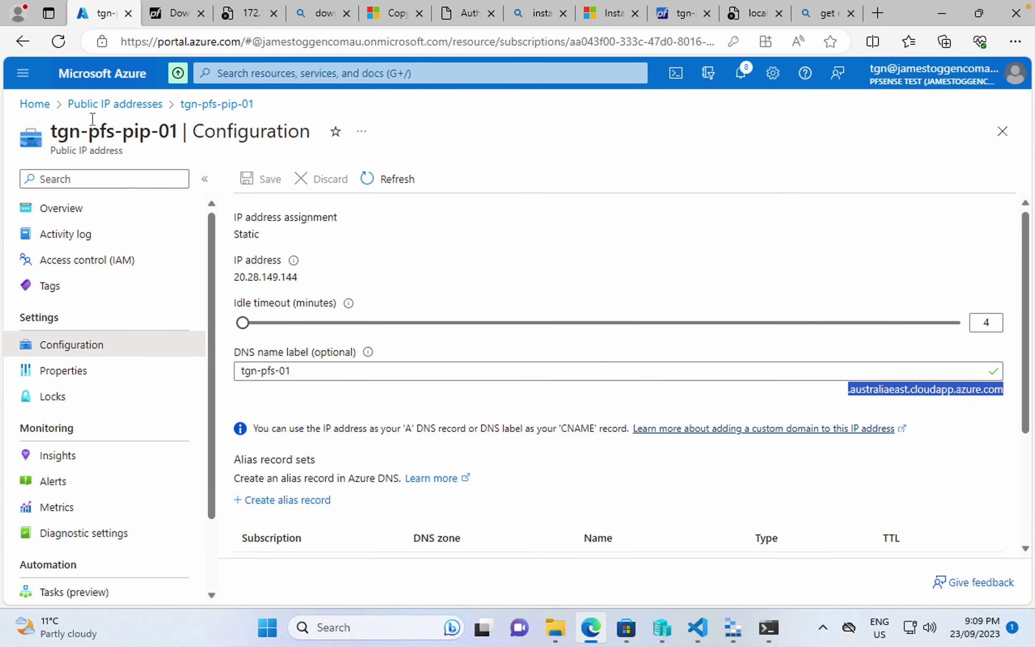
{"action": "left_click", "coordinate": [125, 104]}
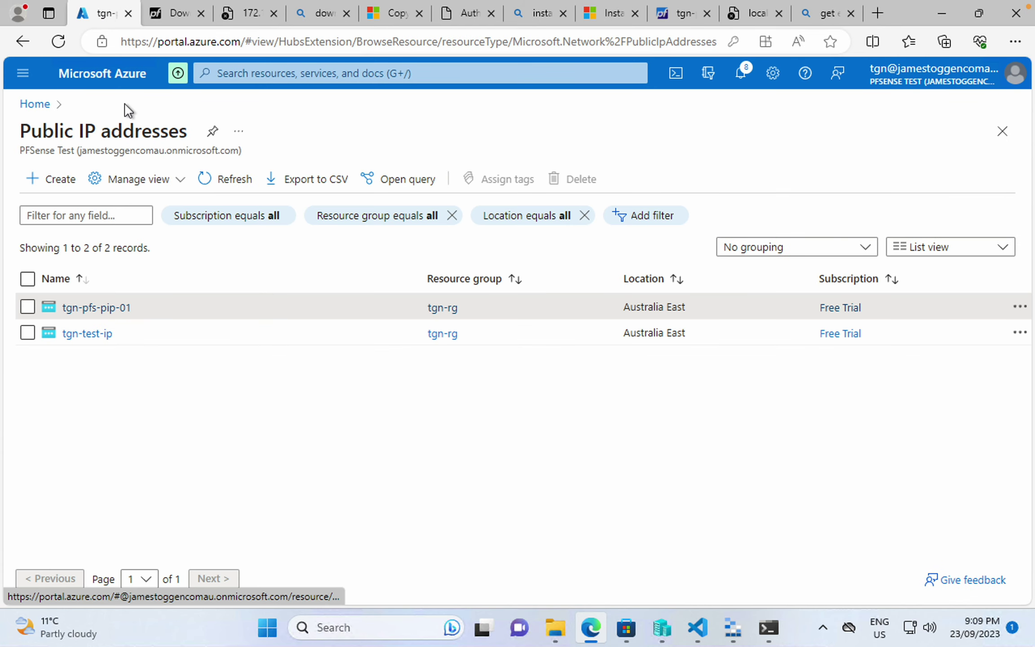
{"action": "left_click", "coordinate": [90, 309]}
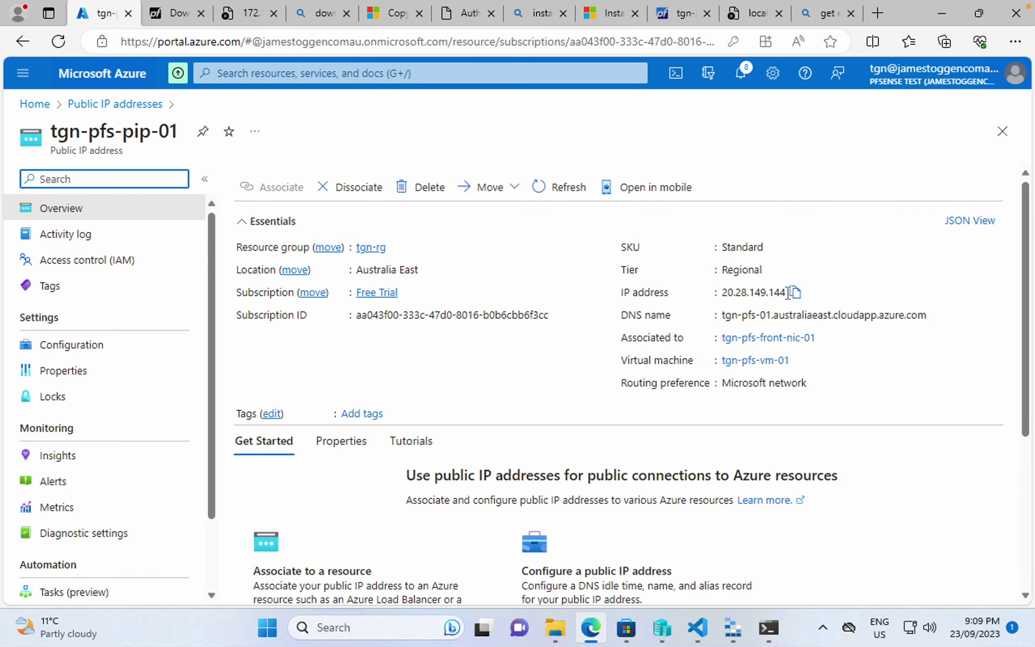
{"action": "left_click", "coordinate": [769, 628]}
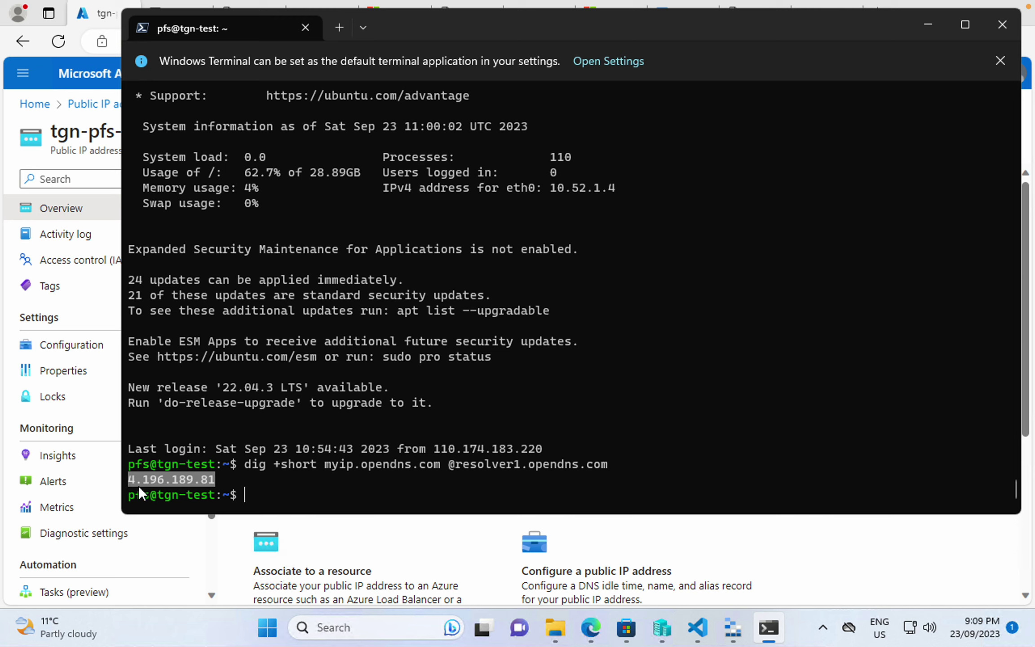
{"action": "key", "text": "ctrl+c"}
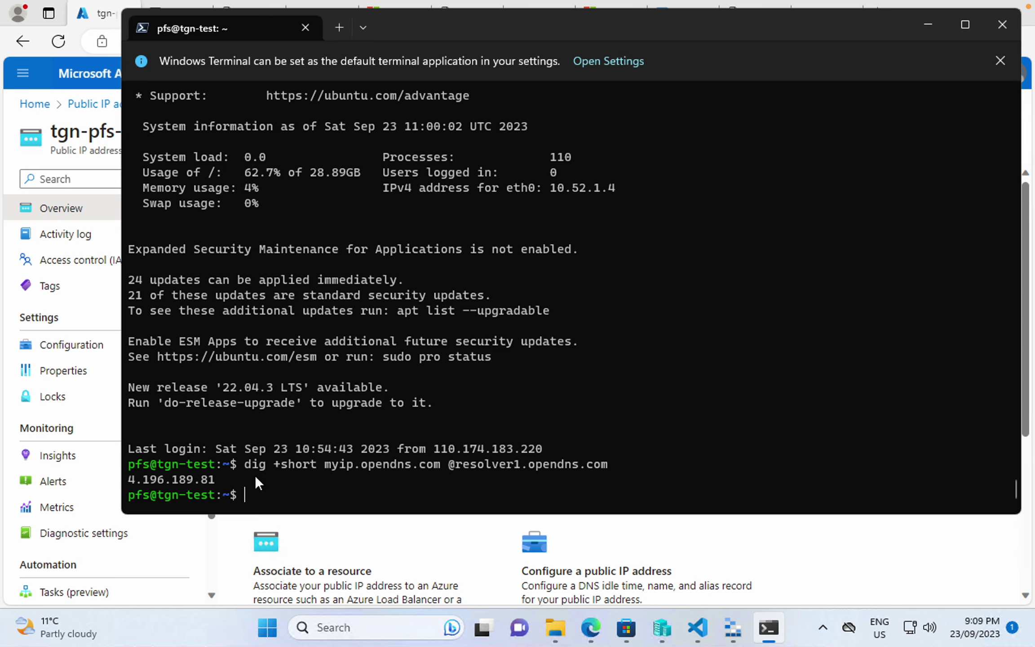
{"action": "left_click", "coordinate": [27, 107]}
- Find and open the Route tables service through the portal search for 'route'
{"action": "left_click", "coordinate": [343, 72]}
{"action": "type", "text": "route"}
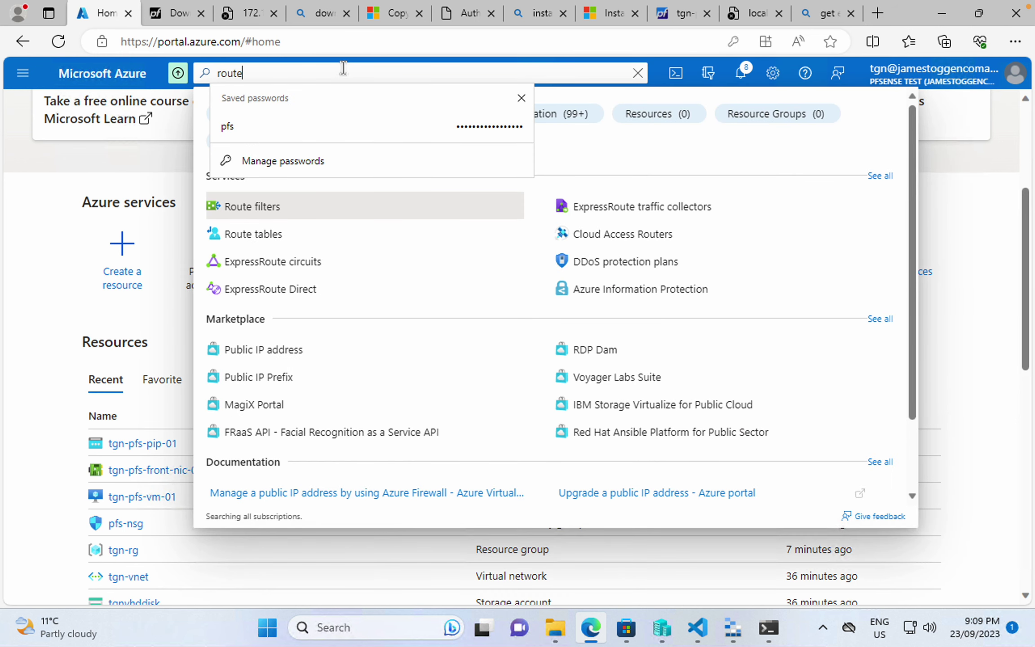
{"action": "key", "text": "Down"}
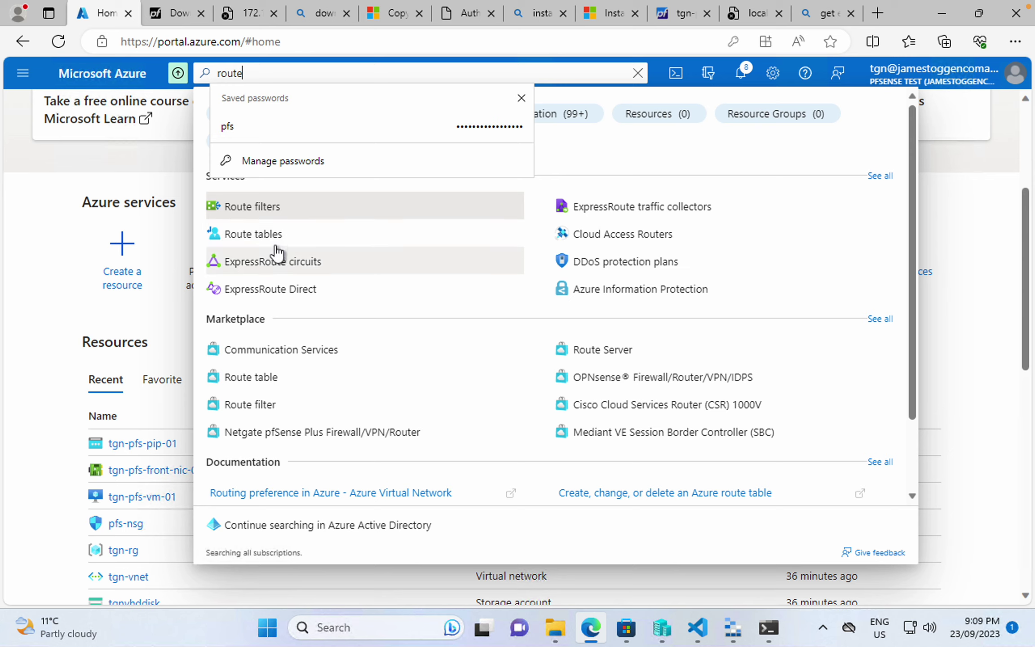
{"action": "left_click", "coordinate": [273, 236]}
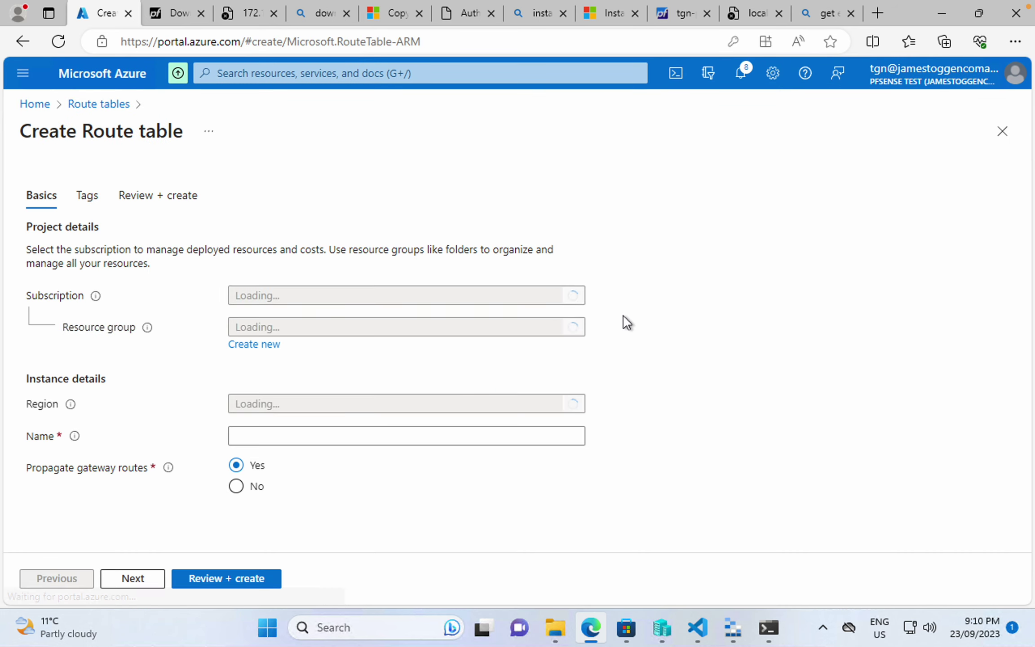
- Create a route table named pfsense in resource group tgn-rg via Review + create
{"action": "left_click", "coordinate": [339, 332]}
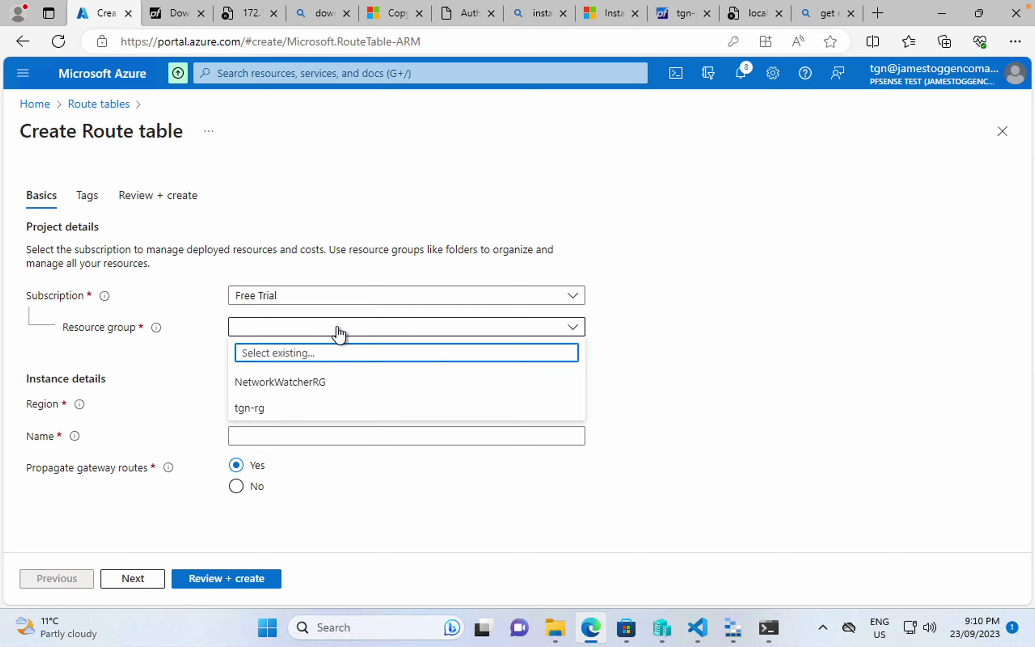
{"action": "left_click", "coordinate": [287, 409]}
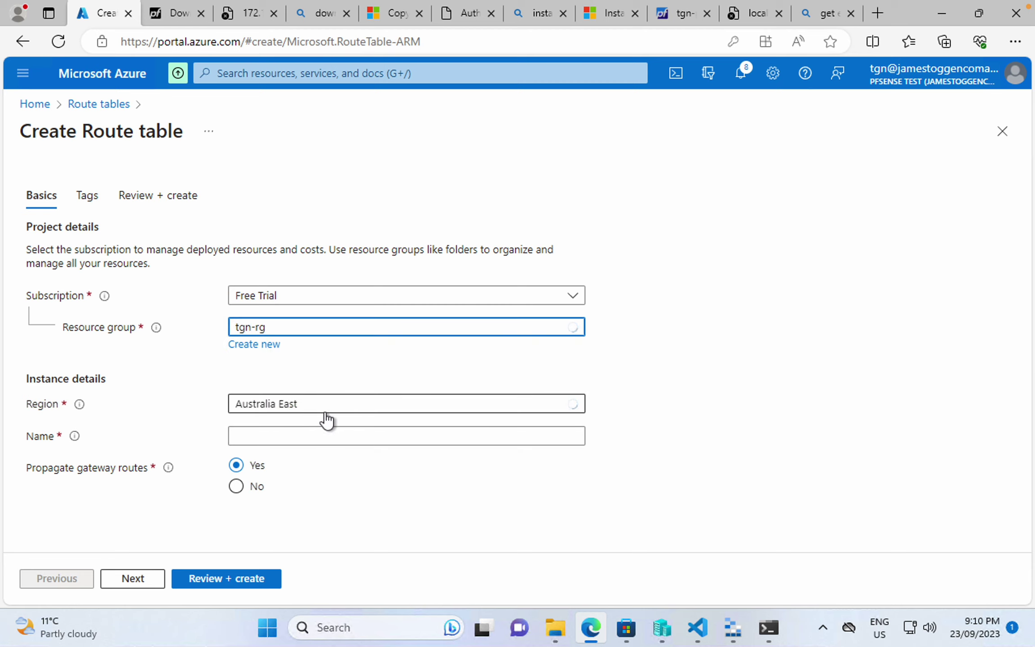
{"action": "left_click", "coordinate": [304, 434]}
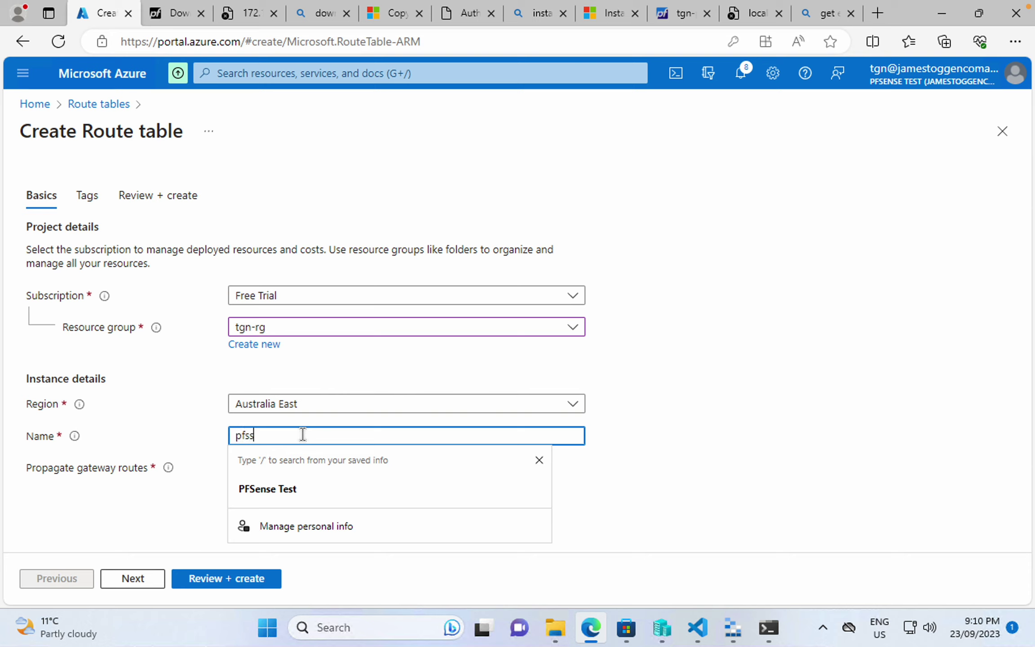
{"action": "type", "text": "pfsense"}
{"action": "key", "text": "Tab"}
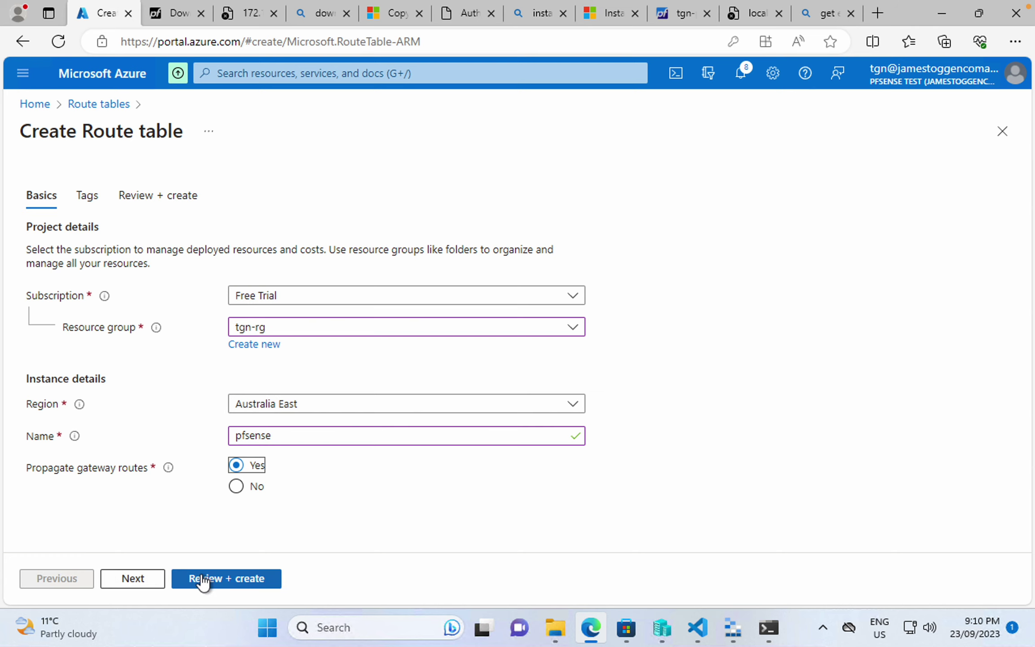
{"action": "left_click", "coordinate": [219, 579]}
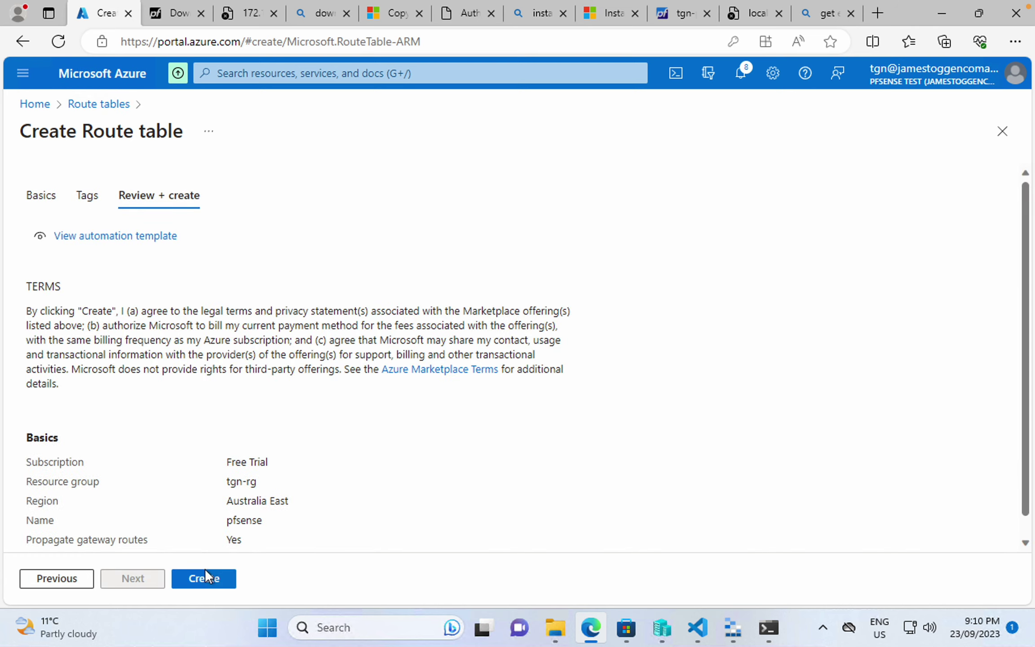
{"action": "left_click", "coordinate": [205, 580]}
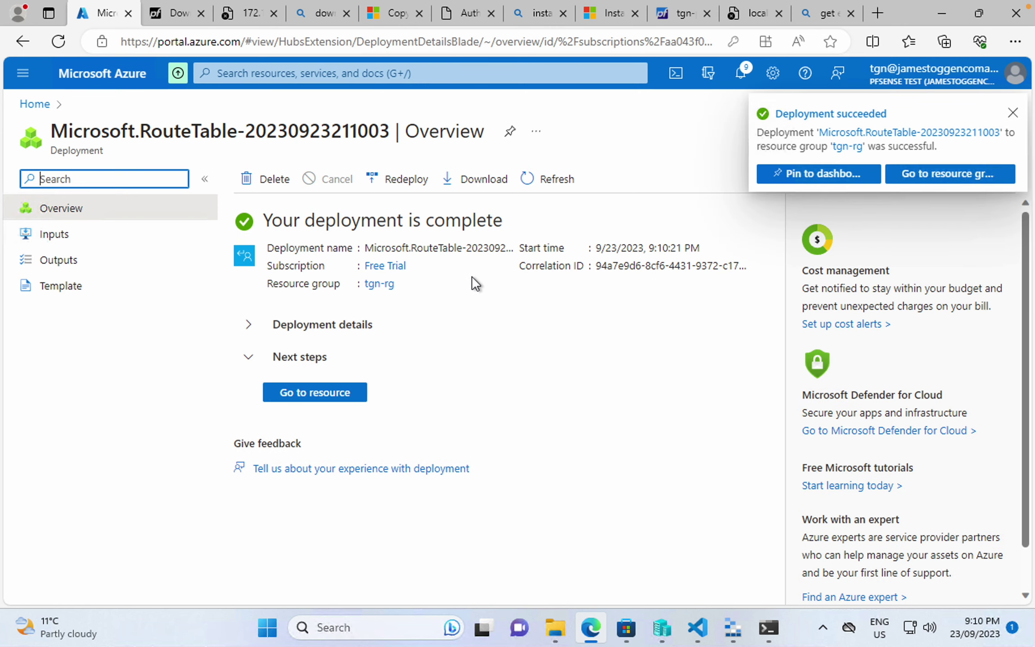
- In the pfsense route table, start a new route with IP Addresses destination 0.0.0.0/0
{"action": "left_click", "coordinate": [342, 397]}
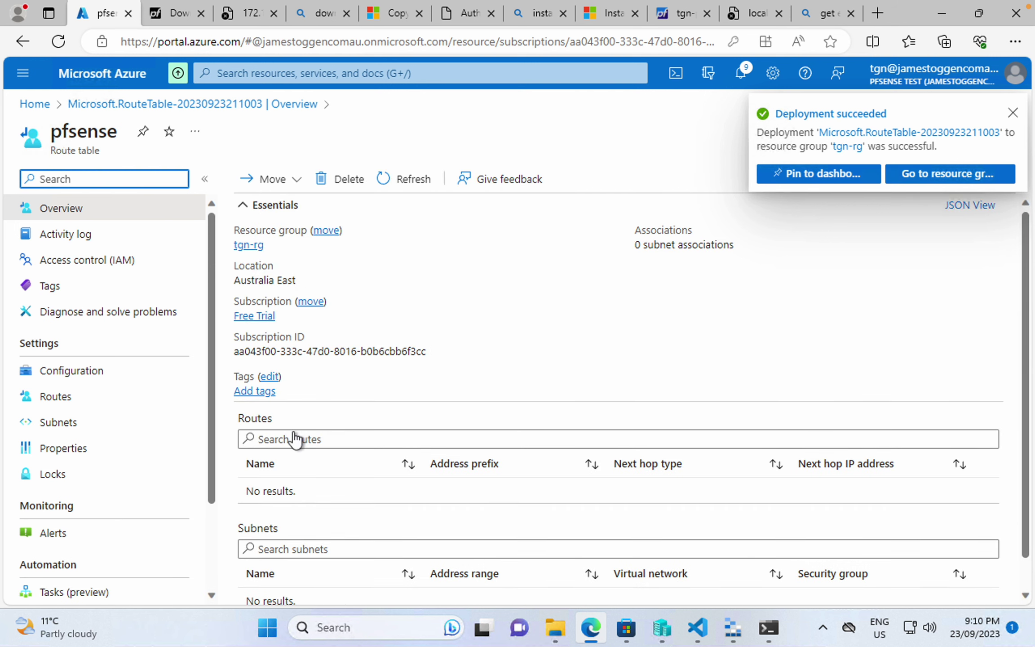
{"action": "left_click", "coordinate": [61, 401]}
{"action": "left_click", "coordinate": [268, 179]}
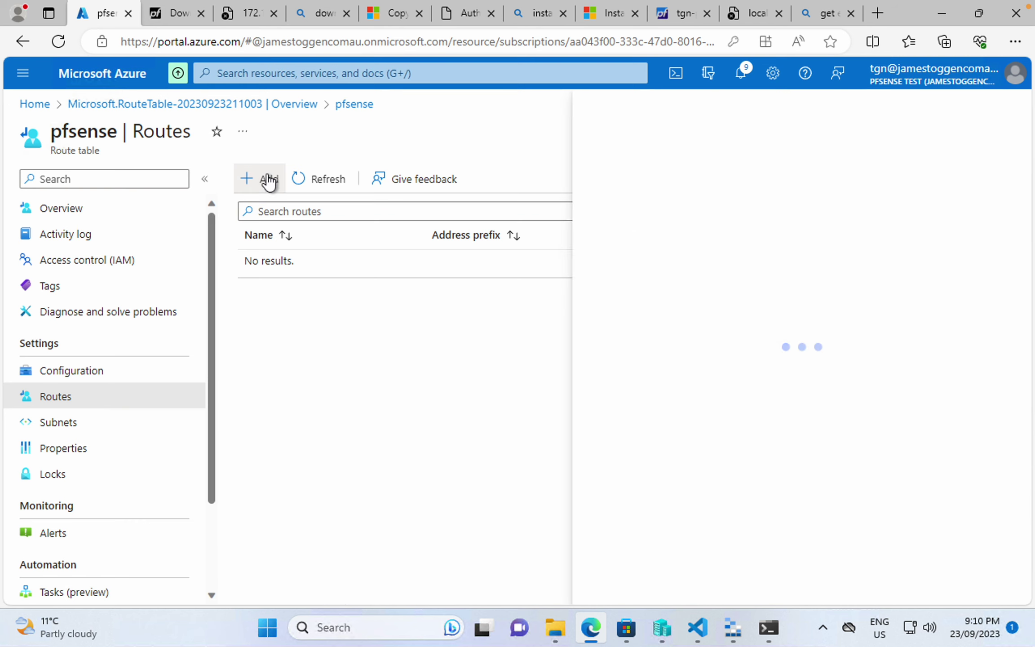
{"action": "left_click", "coordinate": [633, 238]}
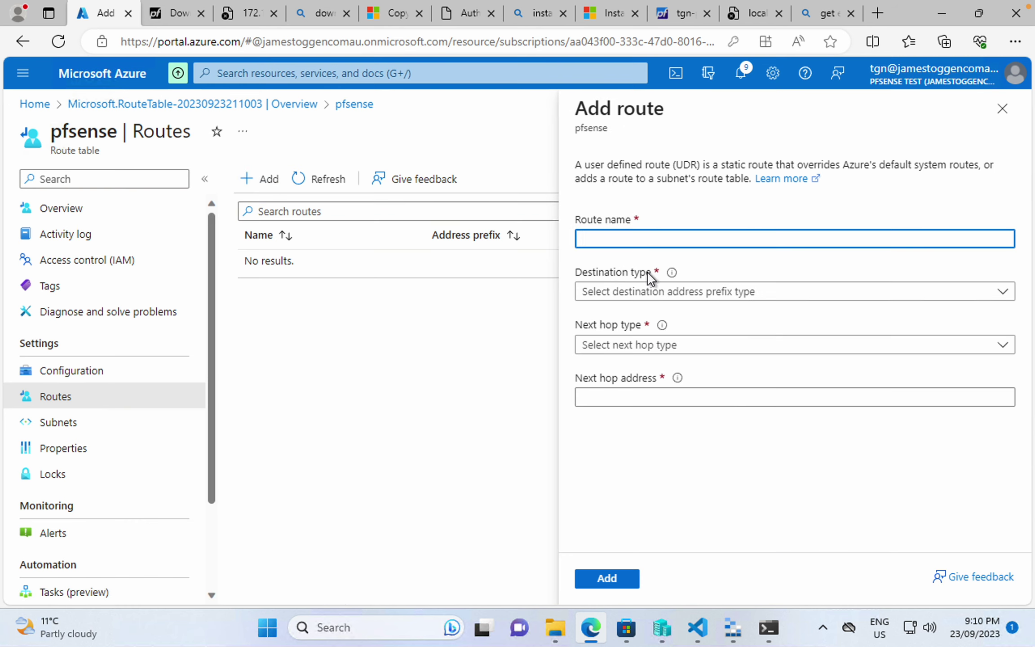
{"action": "left_click", "coordinate": [651, 295]}
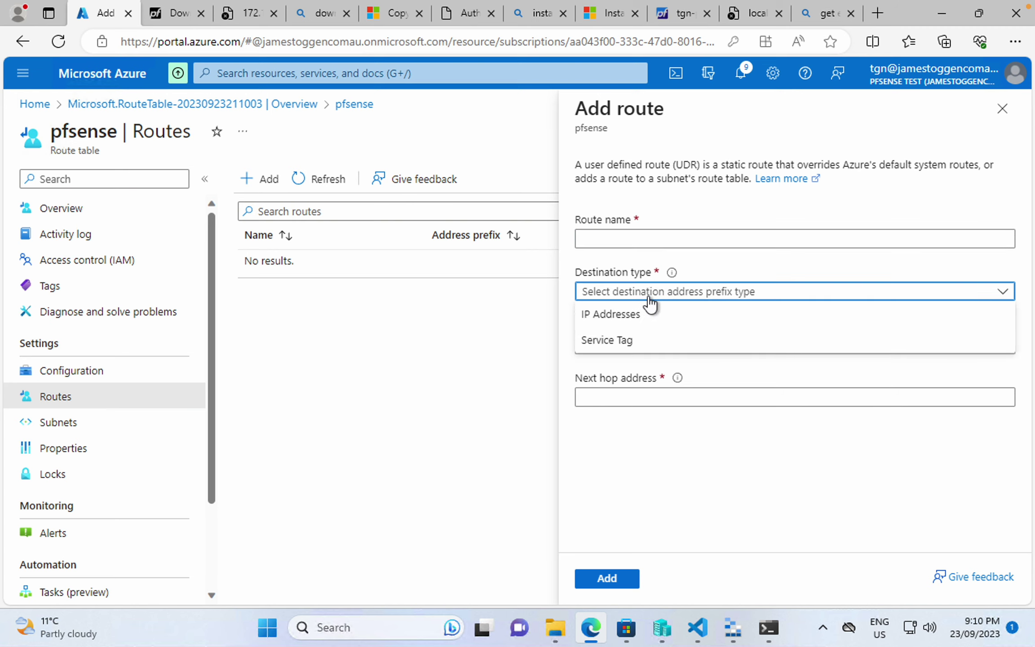
{"action": "left_click", "coordinate": [644, 320]}
{"action": "left_click", "coordinate": [648, 345]}
{"action": "type", "text": "0.0."}
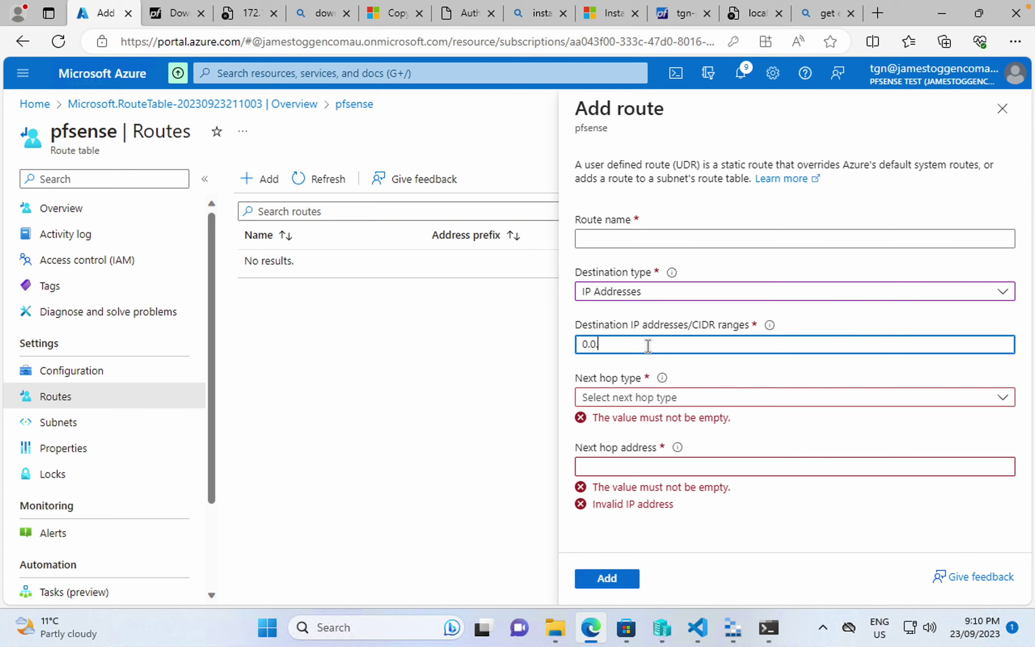
{"action": "type", "text": "0.0/"}
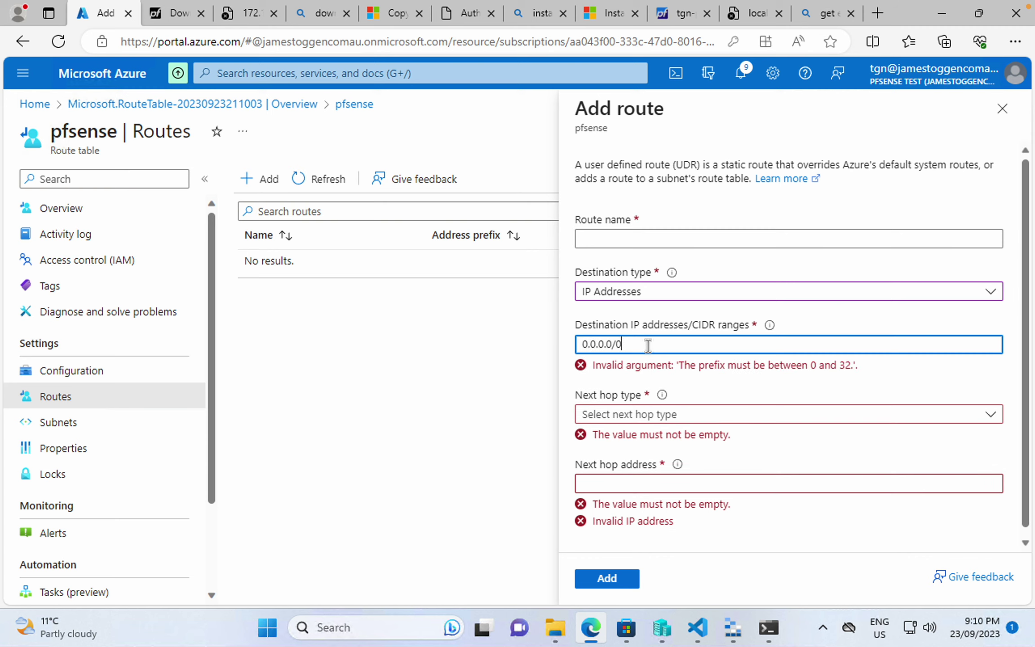
{"action": "type", "text": "0"}
{"action": "key", "text": "Tab"}
- Set the route's next hop type to Virtual appliance
{"action": "left_click", "coordinate": [659, 400]}
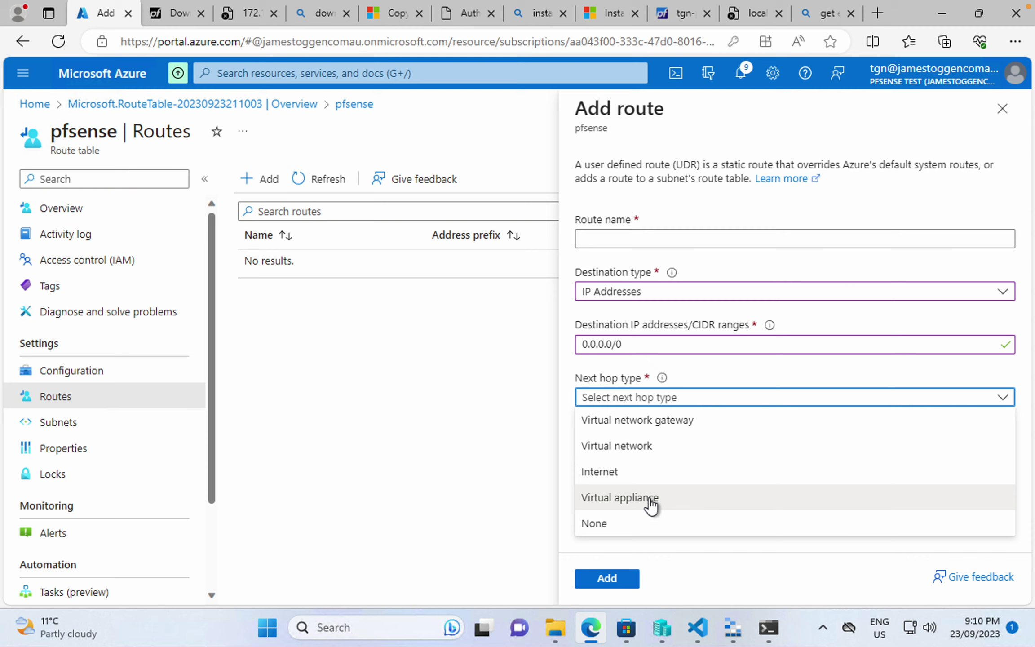
{"action": "left_click", "coordinate": [651, 503]}
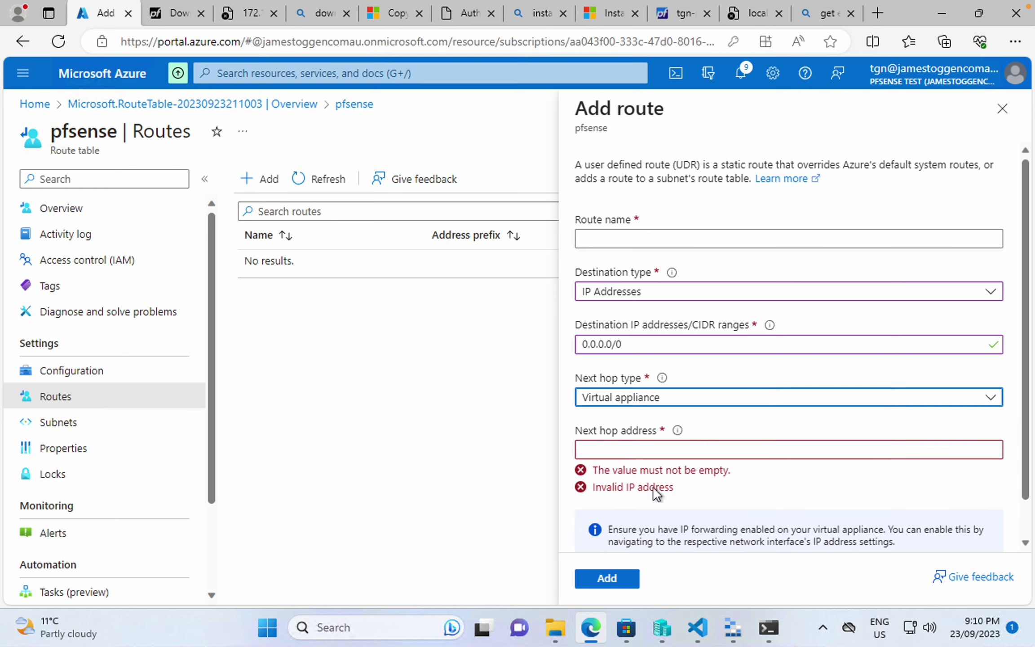
{"action": "left_click", "coordinate": [663, 448]}
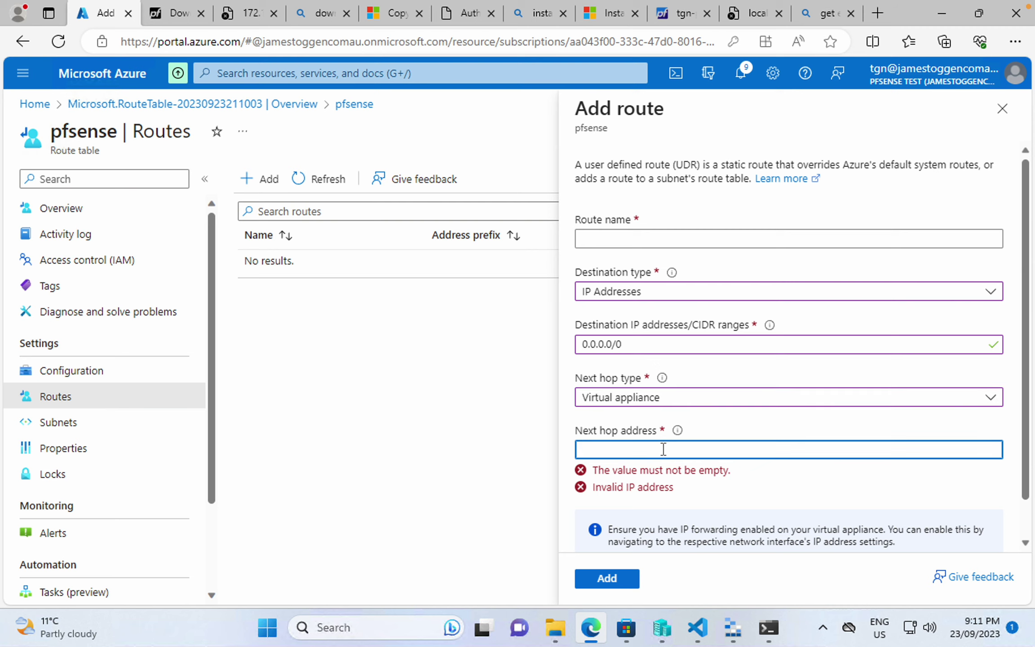
{"action": "mouse_move", "coordinate": [676, 432]}
- Check the network addresses with 'ip add' on the test VM to fill in next hop 10.52.1.5
{"action": "left_click", "coordinate": [768, 628]}
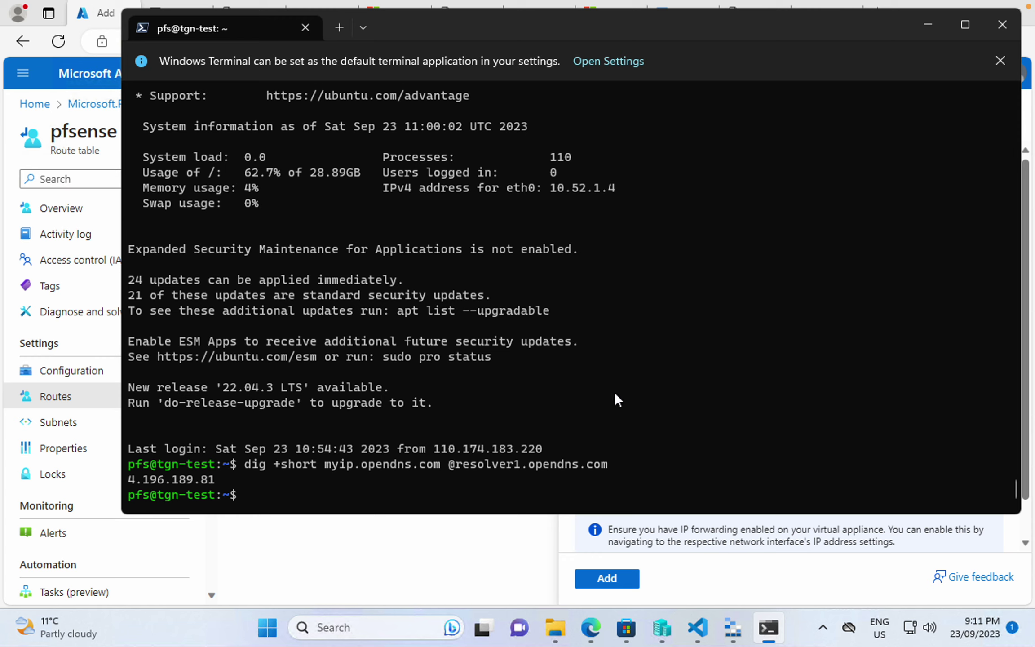
{"action": "key", "text": "Up"}
{"action": "key", "text": "Up"}
{"action": "key", "text": "BackSpace"}
{"action": "key", "text": "BackSpace"}
{"action": "key", "text": "BackSpace"}
{"action": "left_click", "coordinate": [534, 545]}
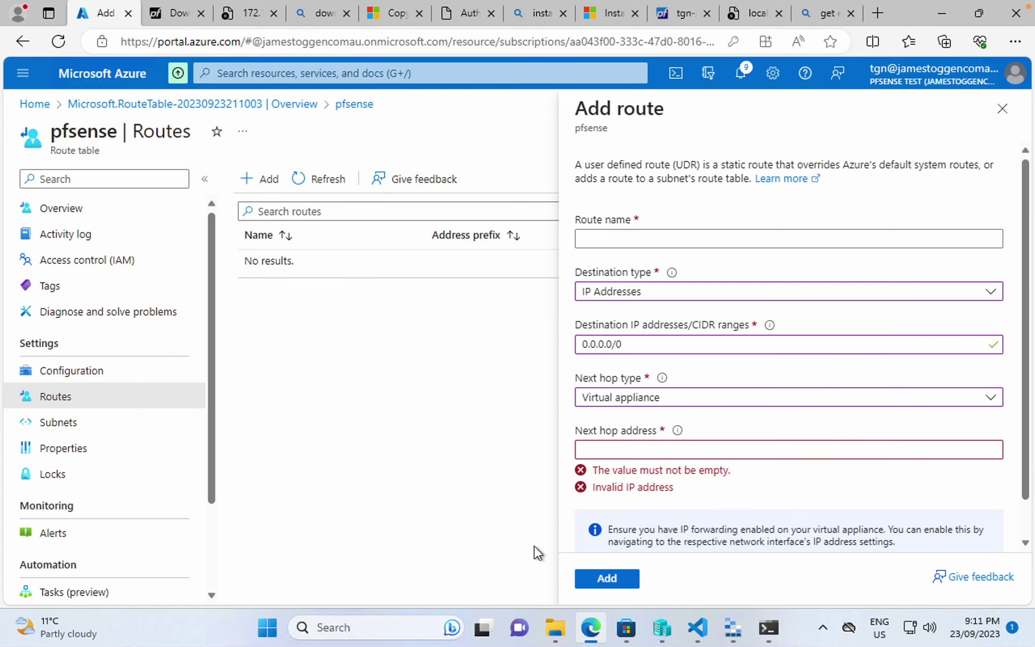
{"action": "left_click", "coordinate": [625, 443]}
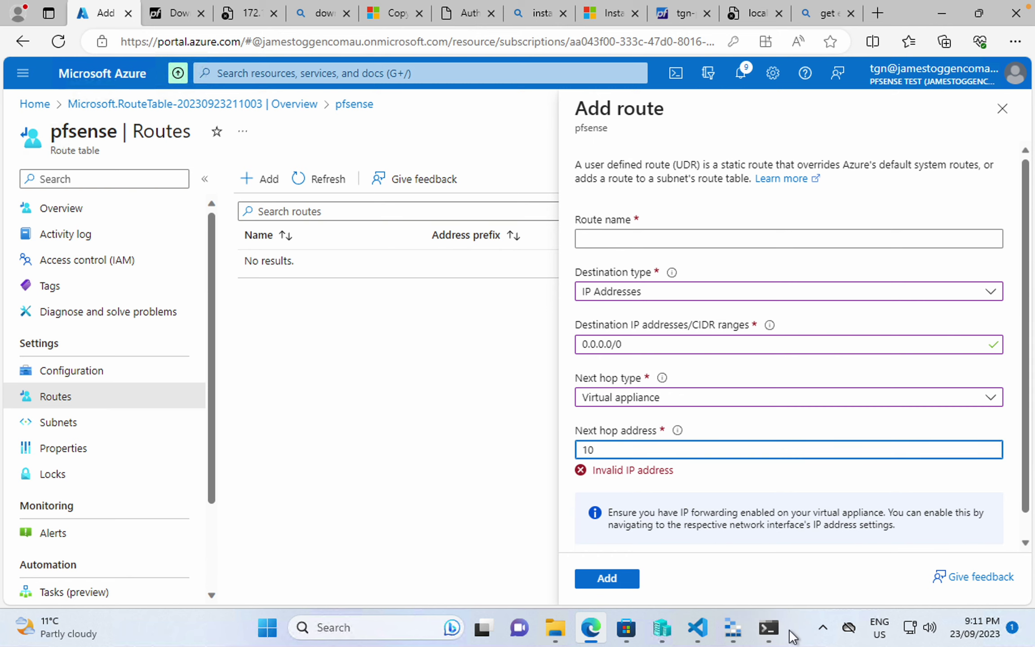
{"action": "left_click", "coordinate": [769, 628]}
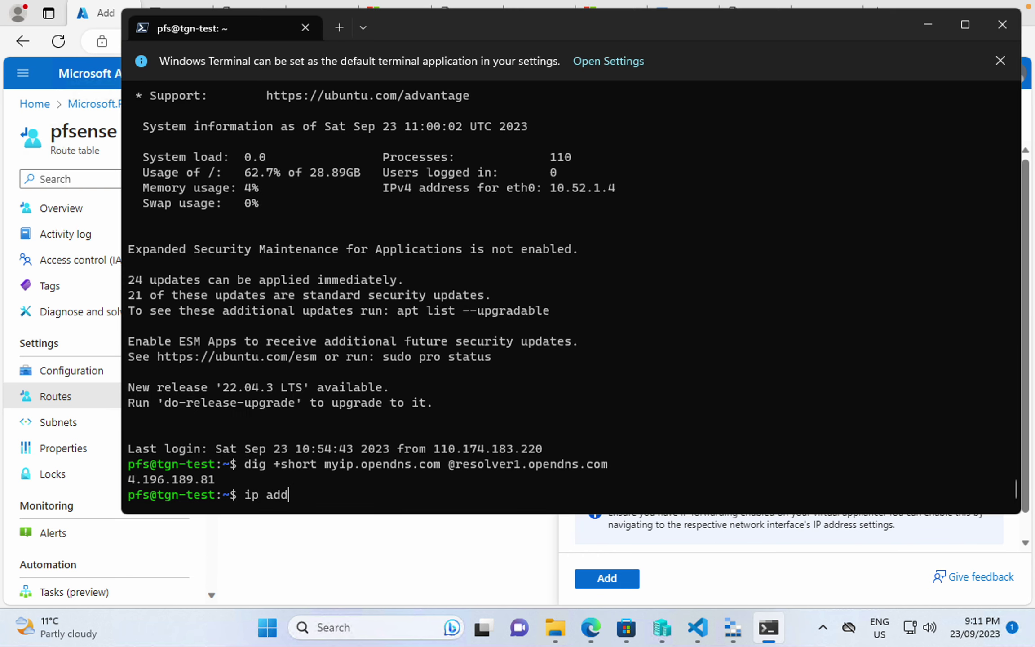
{"action": "type", "text": "ip add"}
{"action": "key", "text": "Return"}
{"action": "left_click", "coordinate": [770, 566]}
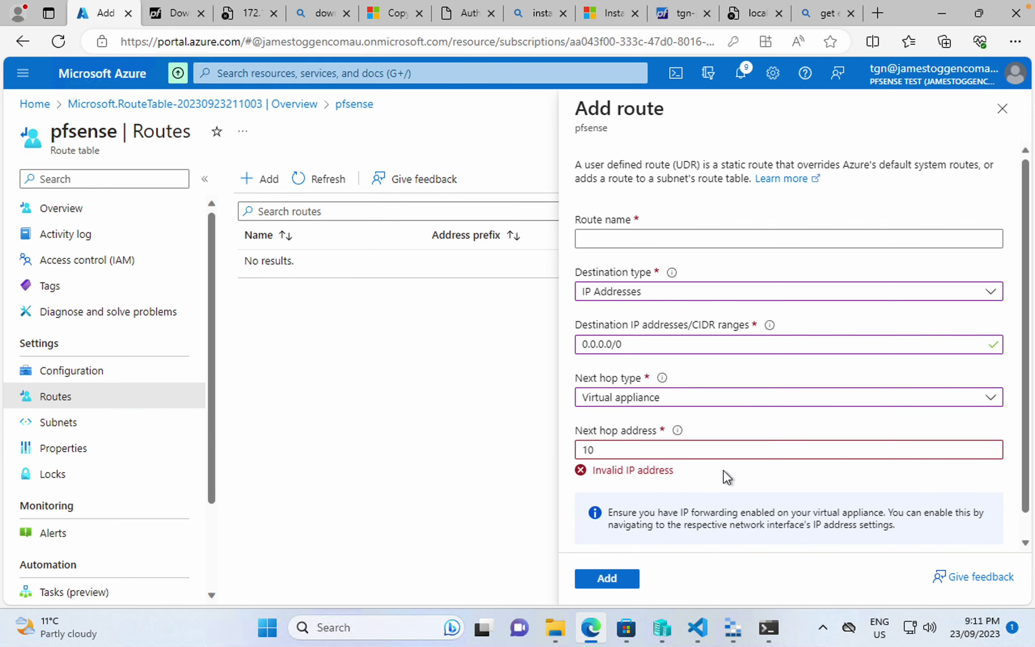
{"action": "left_click", "coordinate": [769, 627]}
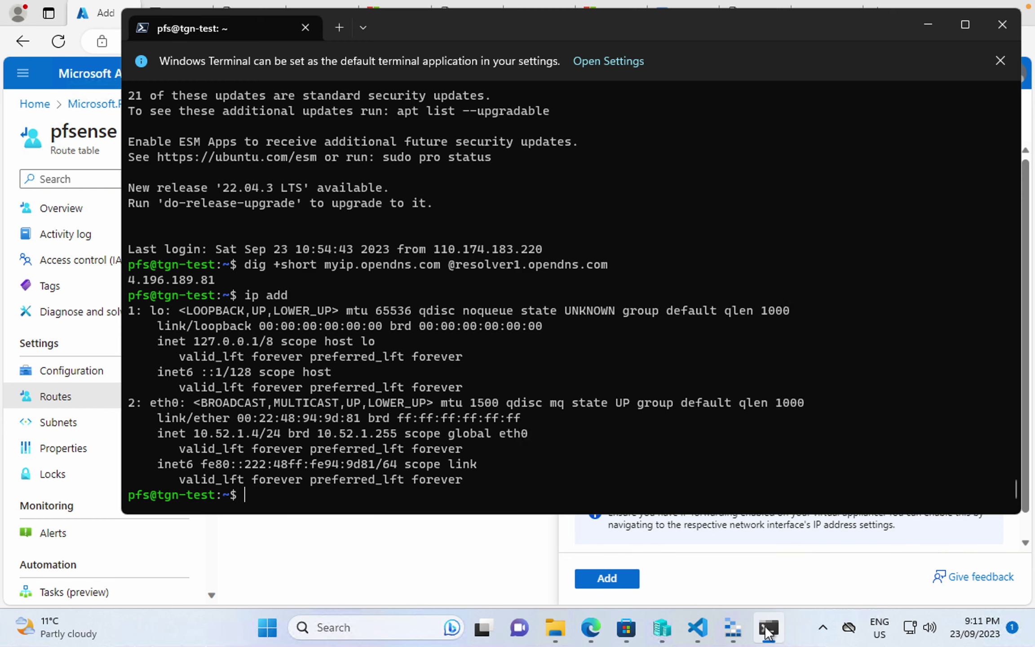
{"action": "left_click", "coordinate": [766, 598]}
{"action": "left_click", "coordinate": [637, 448]}
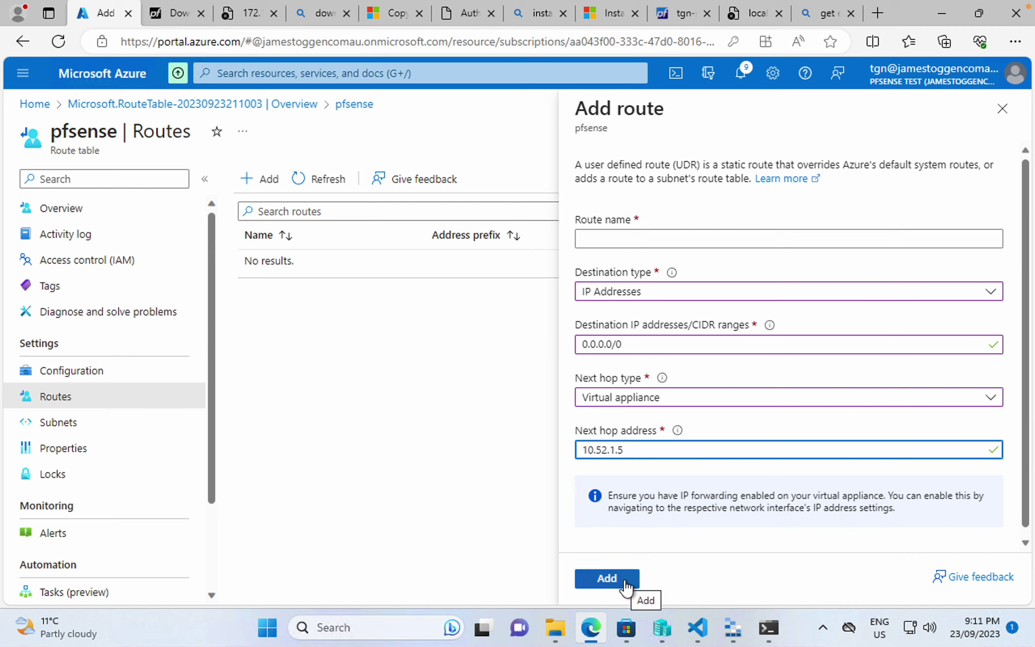
- Complete the route name as pfsense and add the route
{"action": "left_click", "coordinate": [669, 240]}
{"action": "type", "text": "fsense"}
{"action": "left_click", "coordinate": [604, 580]}
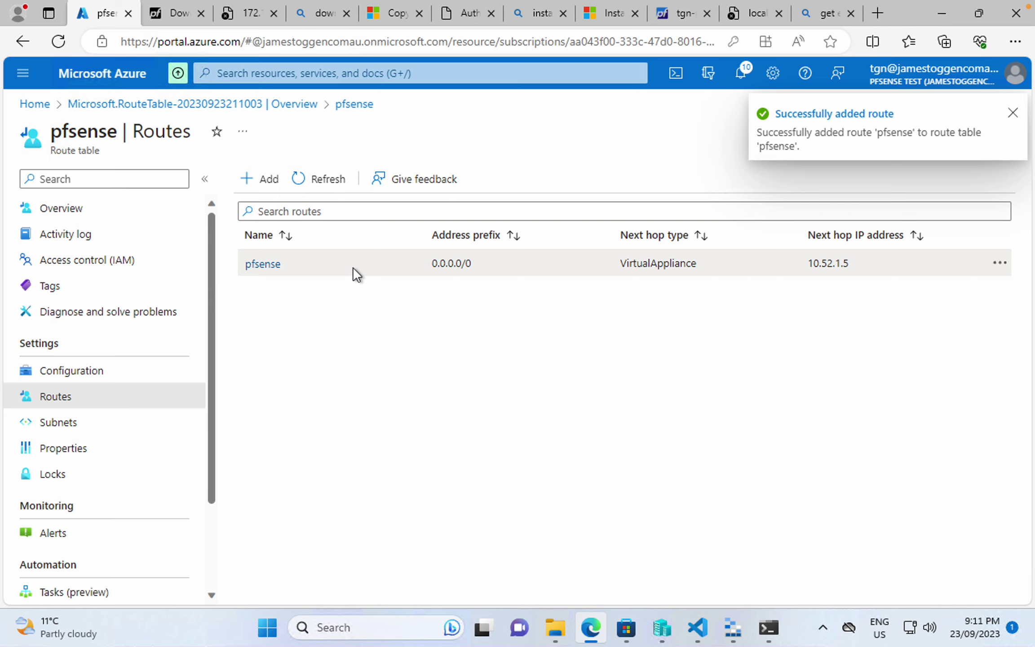
- Associate the back subnet of tgn-vnet with the pfsense route table
{"action": "left_click", "coordinate": [114, 421]}
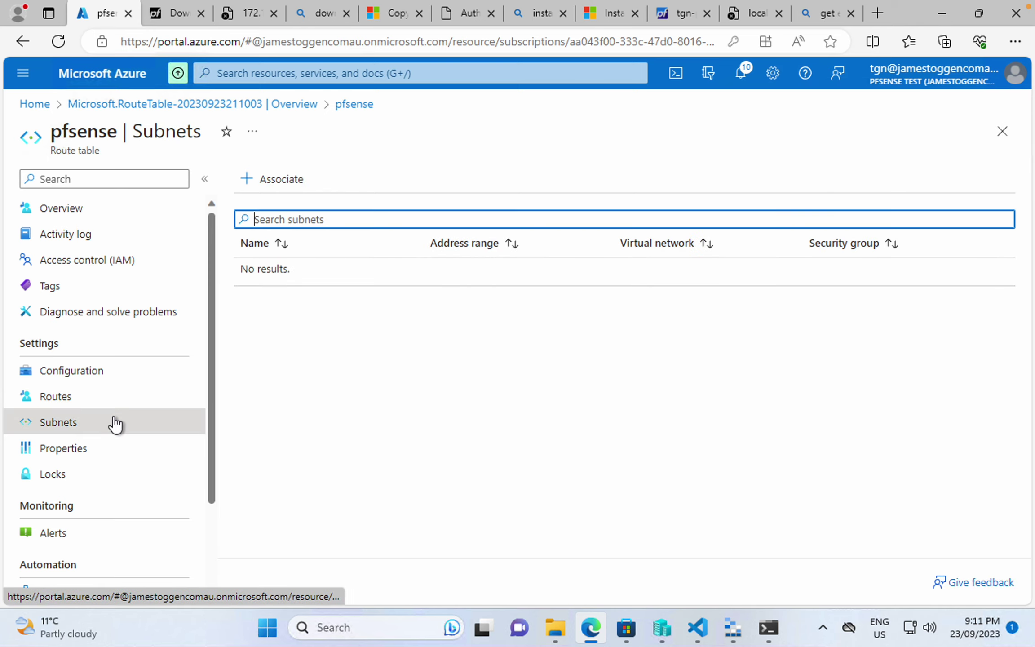
{"action": "left_click", "coordinate": [266, 185]}
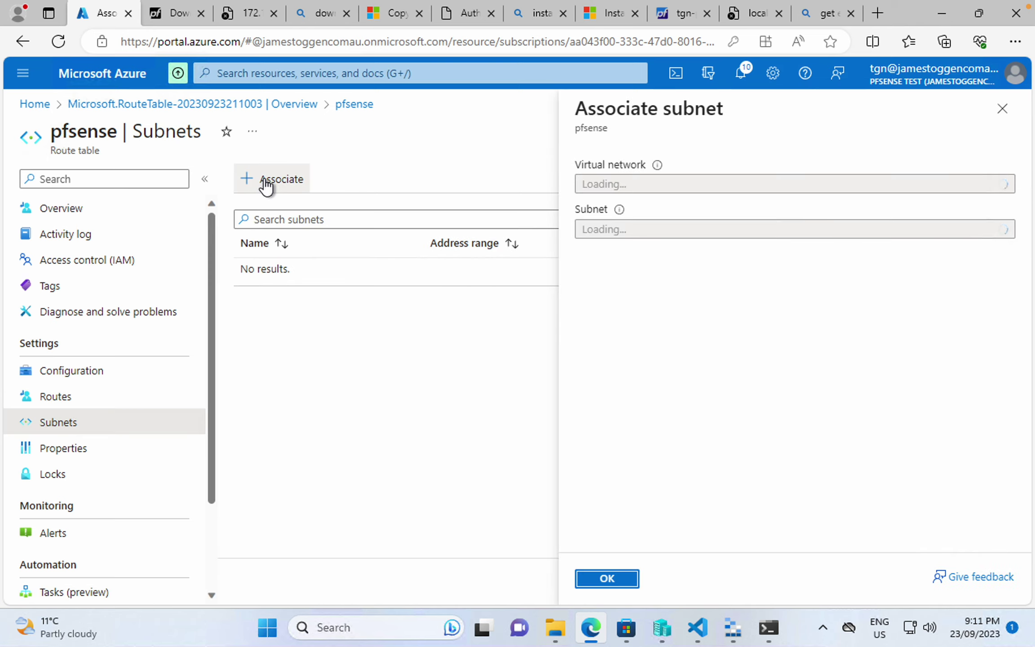
{"action": "left_click", "coordinate": [624, 230]}
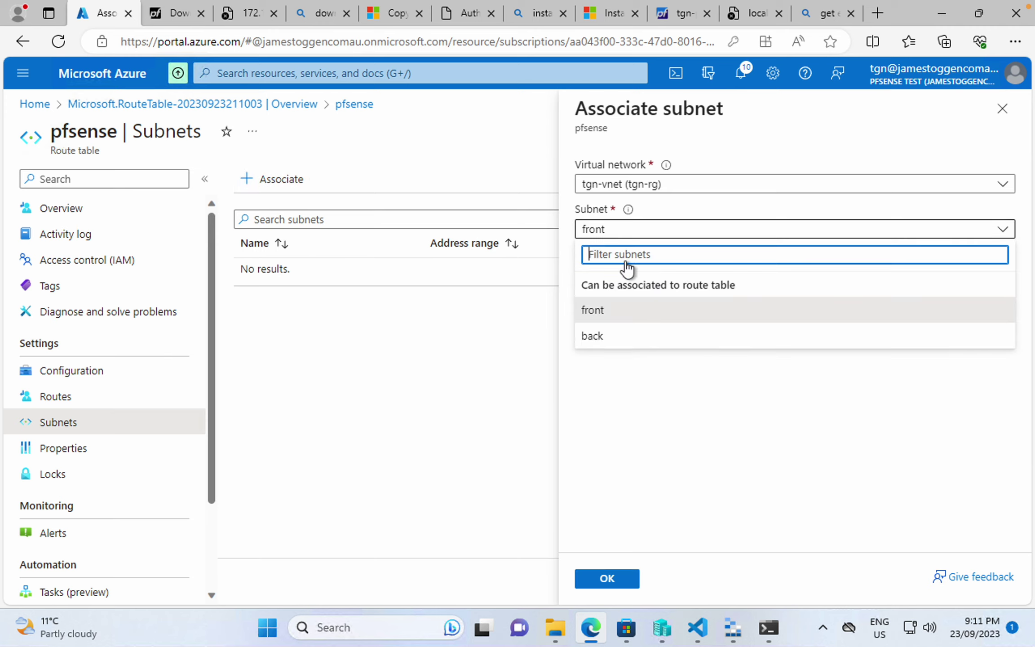
{"action": "left_click", "coordinate": [632, 338]}
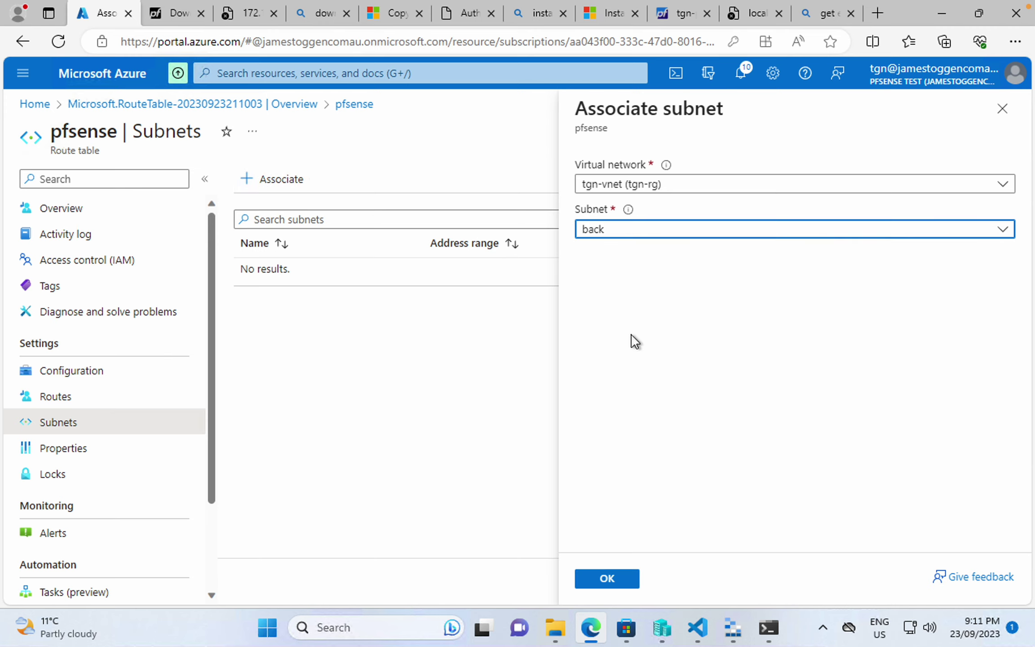
{"action": "left_click", "coordinate": [606, 580]}
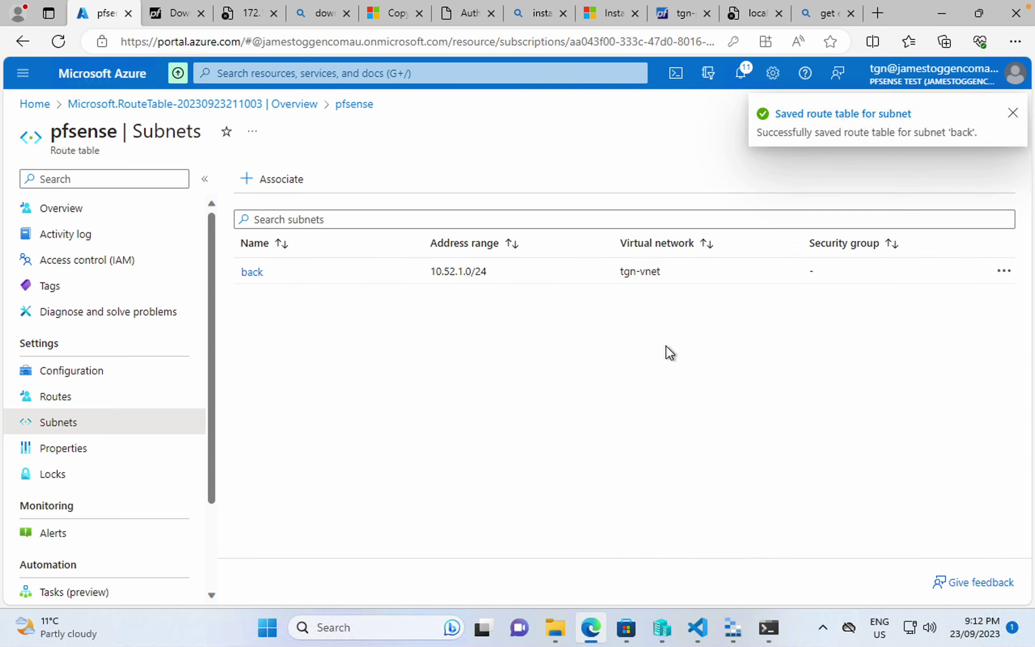
- Ping toggen.com.au from the test VM terminal, then return to the portal home page
{"action": "left_click", "coordinate": [769, 627]}
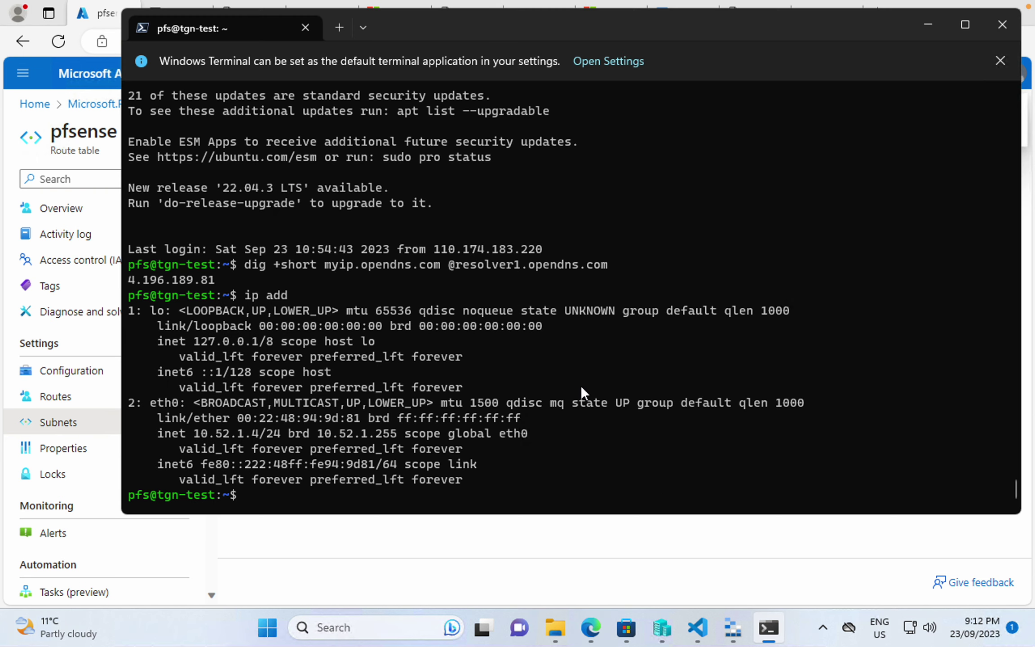
{"action": "type", "text": "ping togge"}
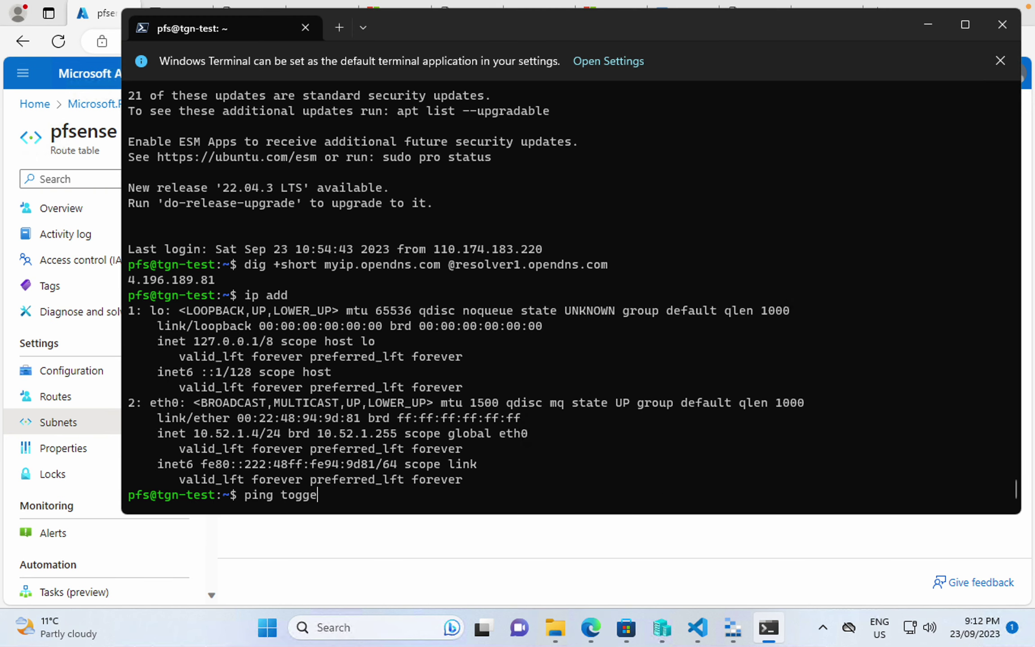
{"action": "type", "text": "n.com.au"}
{"action": "left_click_drag", "start_coordinate": [415, 337], "coordinate": [415, 395]}
{"action": "left_click", "coordinate": [407, 408]}
{"action": "left_click", "coordinate": [430, 570]}
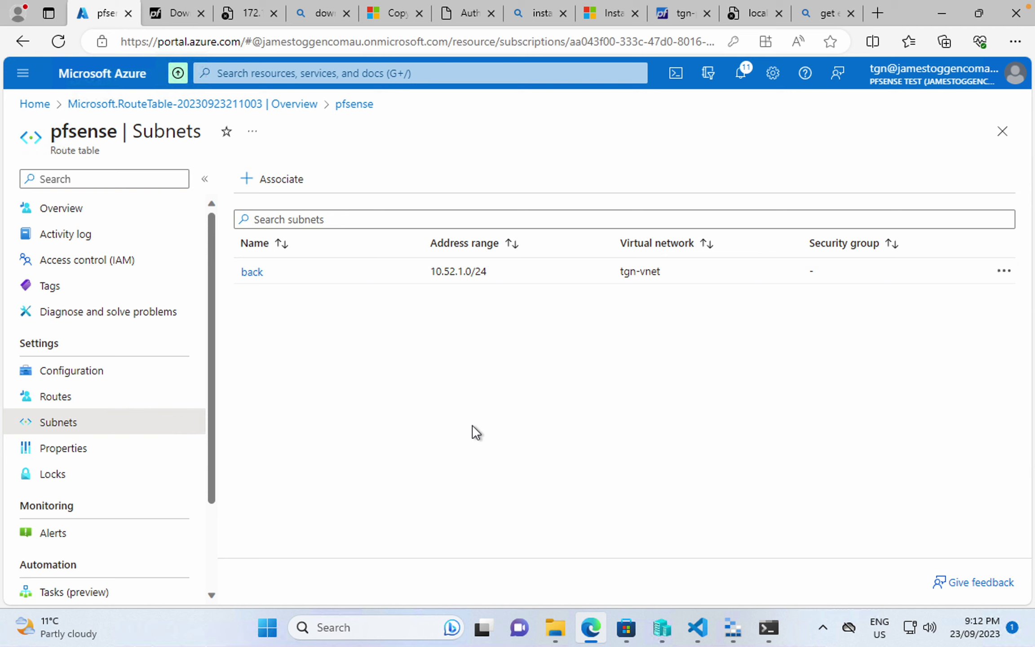
{"action": "left_click", "coordinate": [35, 104]}
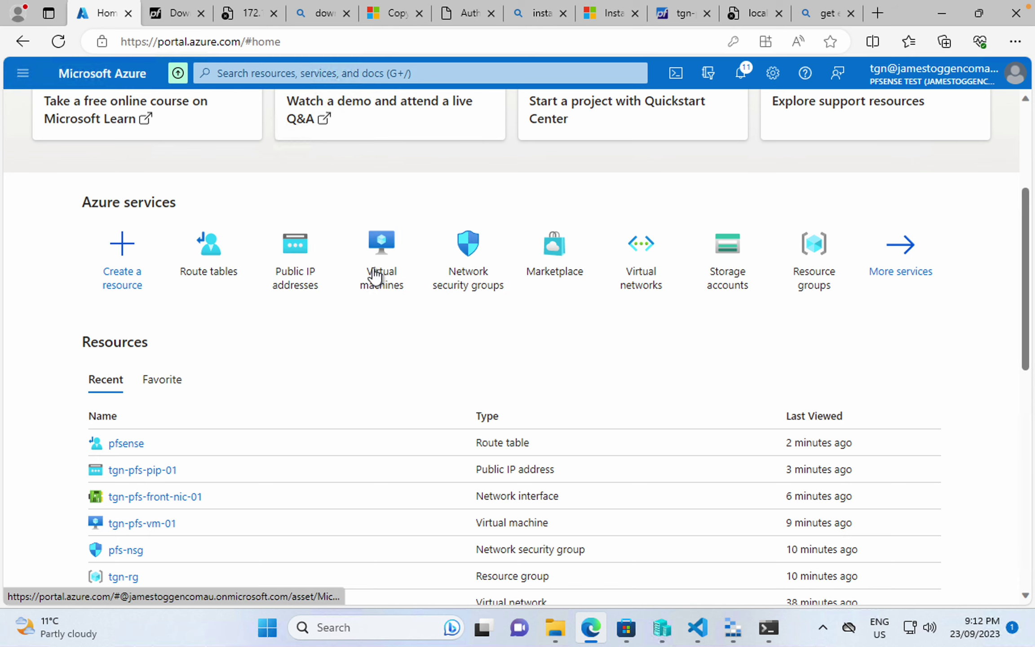
- Enable IP forwarding on tgn-pfs-back-nic-01 of VM tgn-pfs-vm-01
{"action": "left_click", "coordinate": [386, 272]}
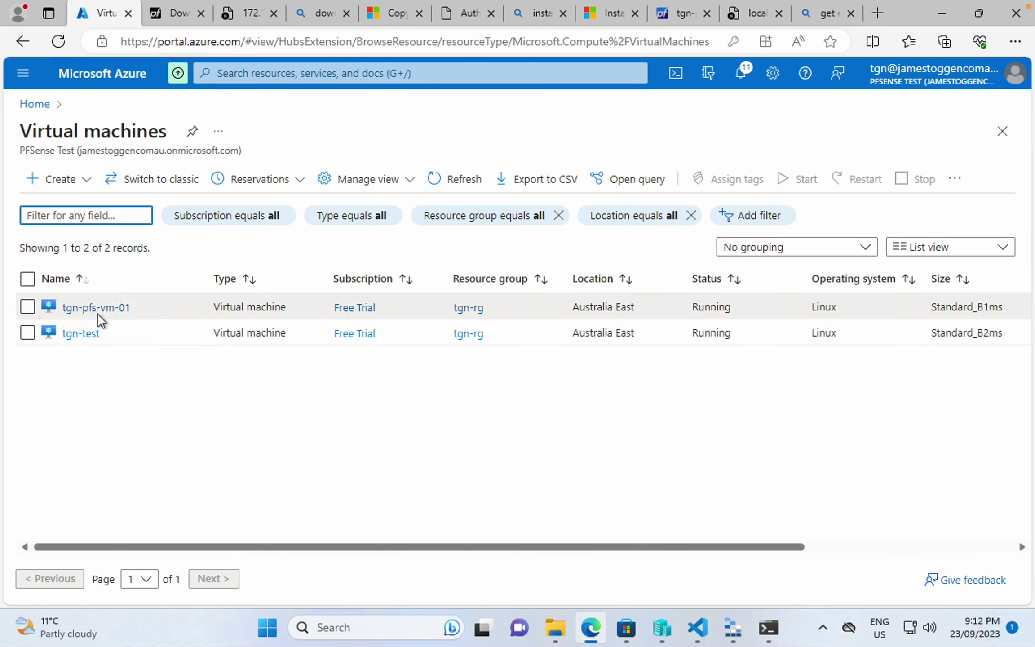
{"action": "left_click", "coordinate": [97, 313]}
{"action": "left_click", "coordinate": [76, 378]}
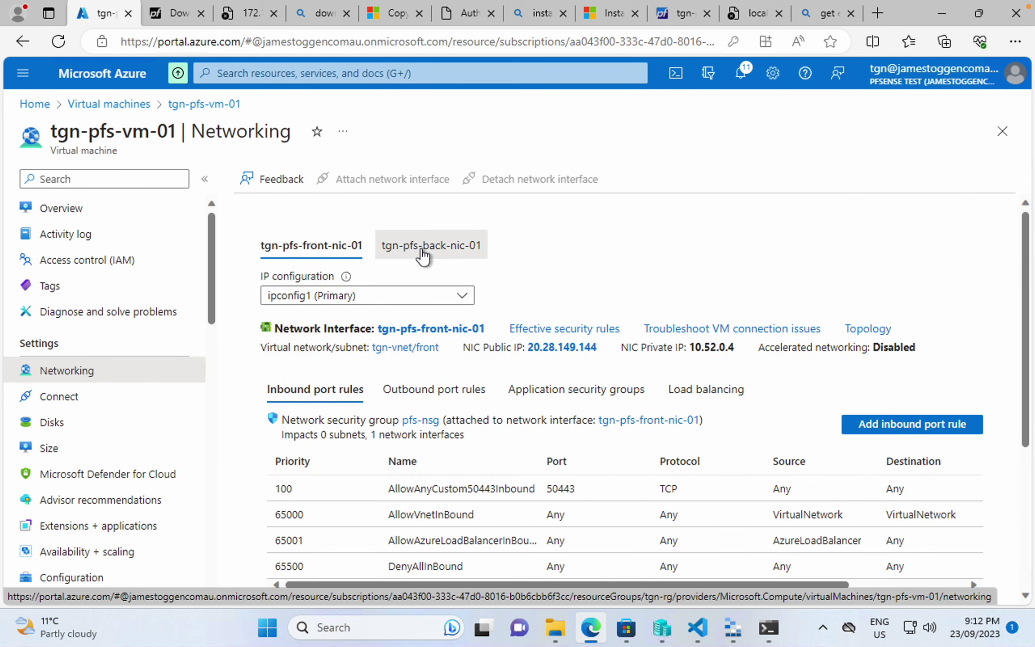
{"action": "left_click", "coordinate": [422, 258]}
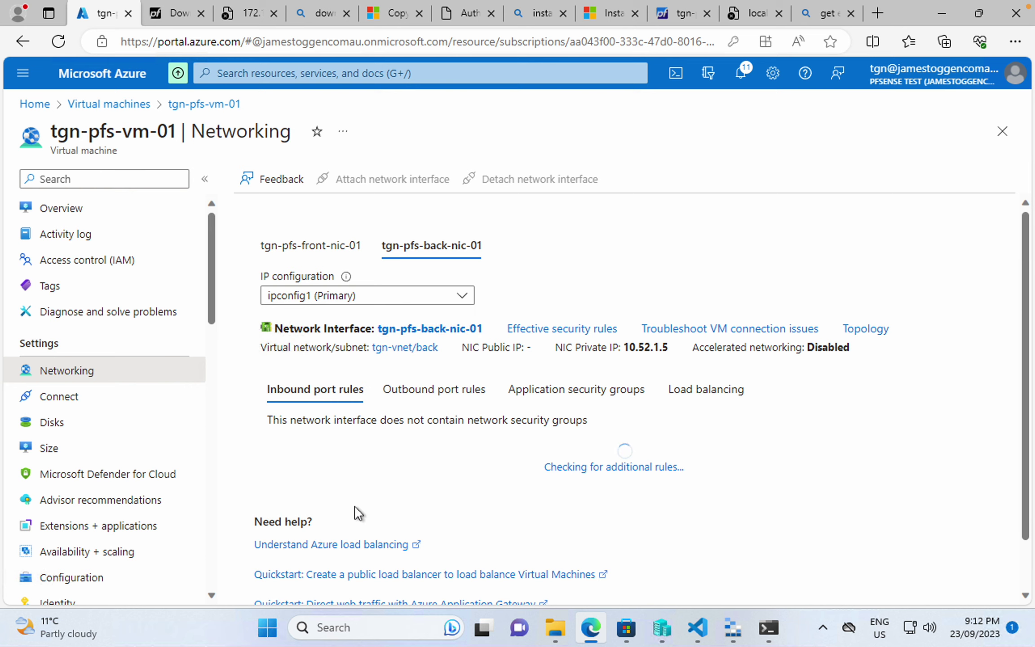
{"action": "left_click", "coordinate": [446, 328]}
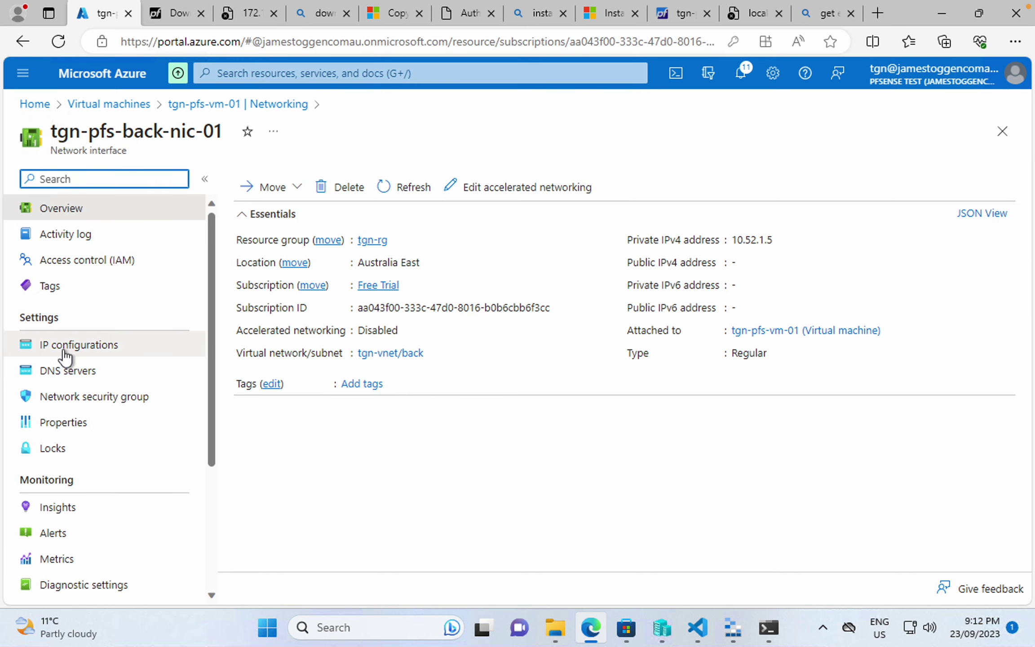
{"action": "left_click", "coordinate": [65, 350]}
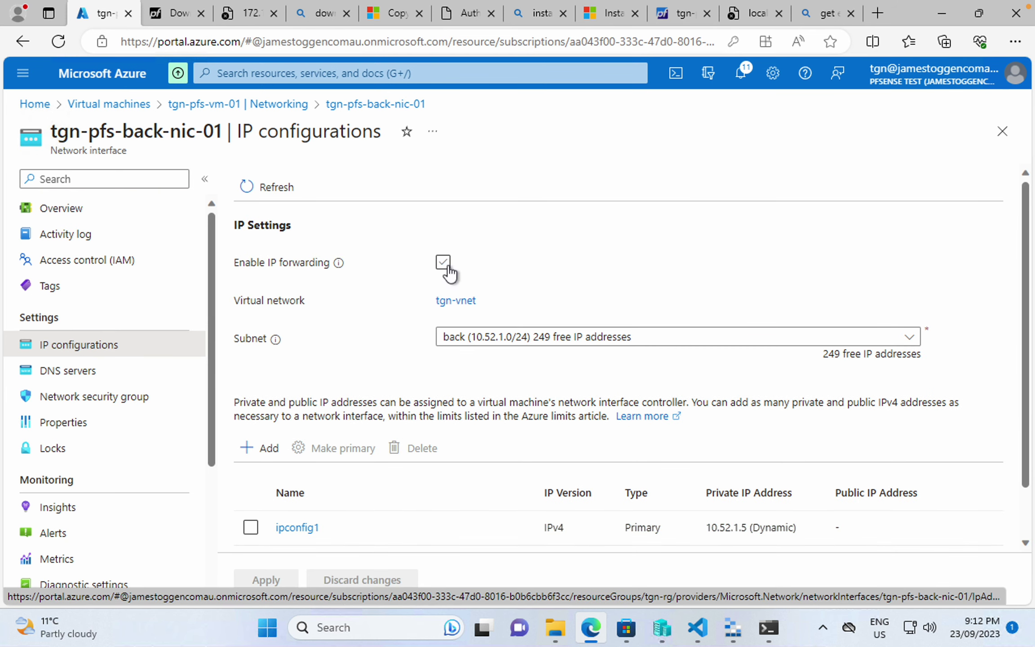
{"action": "left_click", "coordinate": [443, 262]}
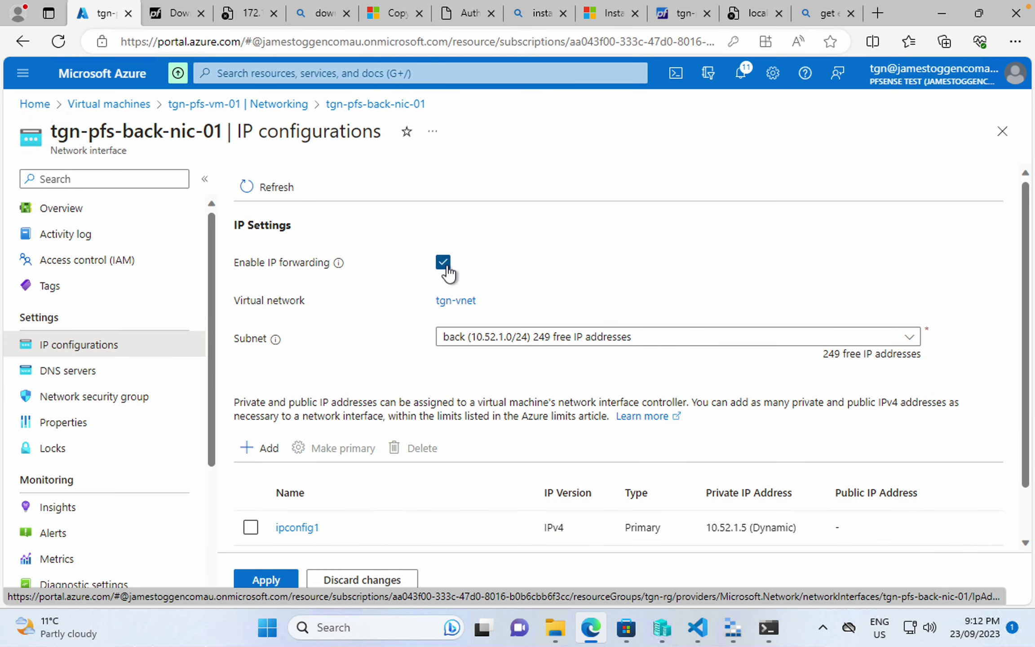
{"action": "left_click", "coordinate": [268, 581]}
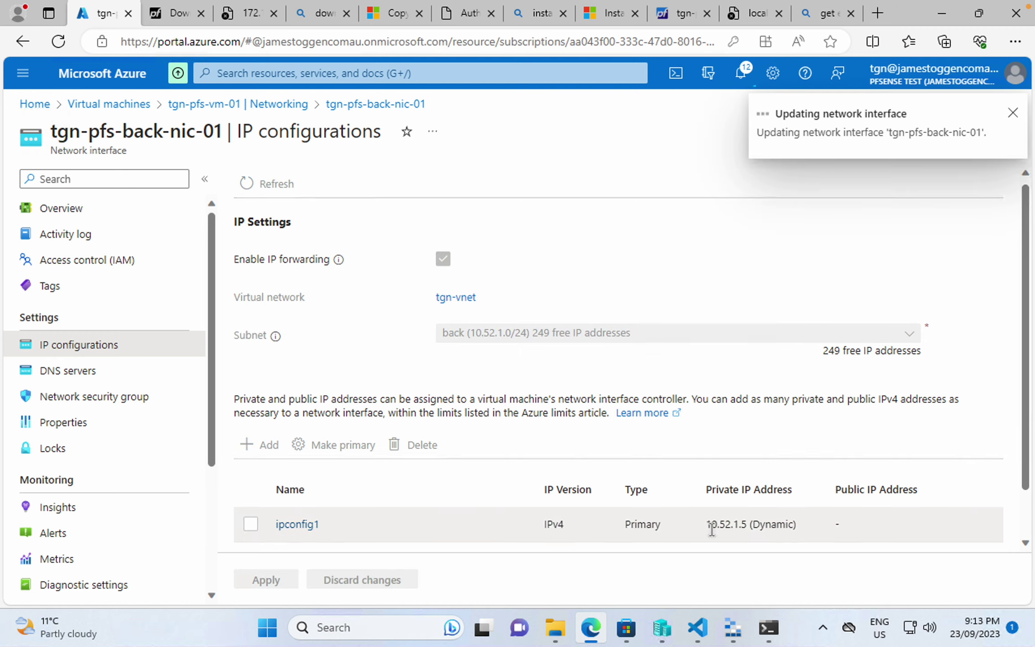
- Make ipconfig1's private address 10.52.1.5 static and save it
{"action": "scroll", "coordinate": [329, 474], "scroll_direction": "down", "scroll_amount": 2}
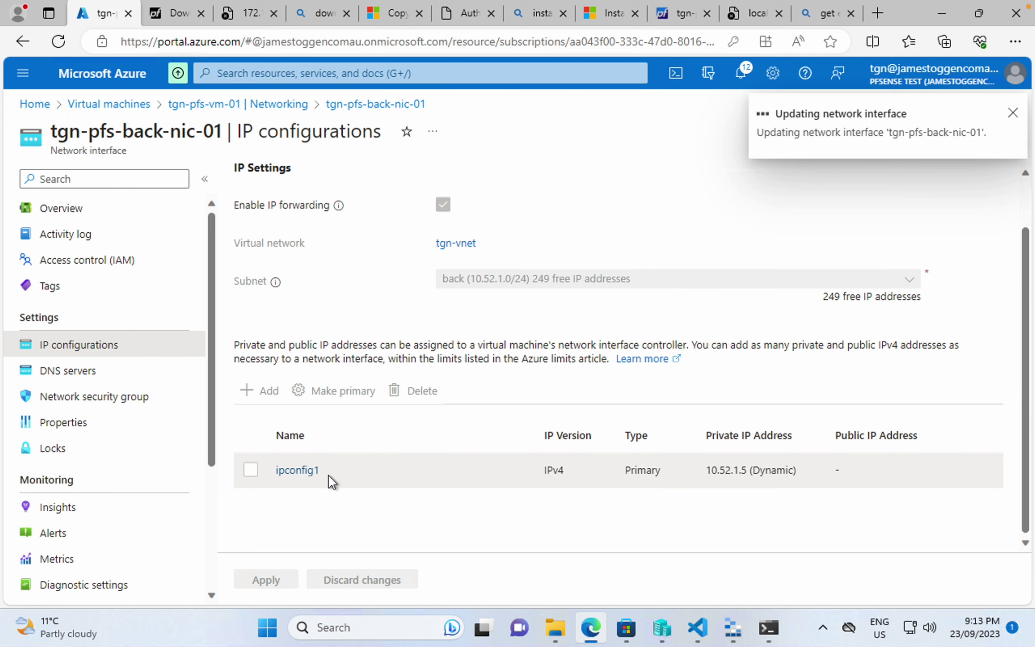
{"action": "left_click", "coordinate": [298, 470]}
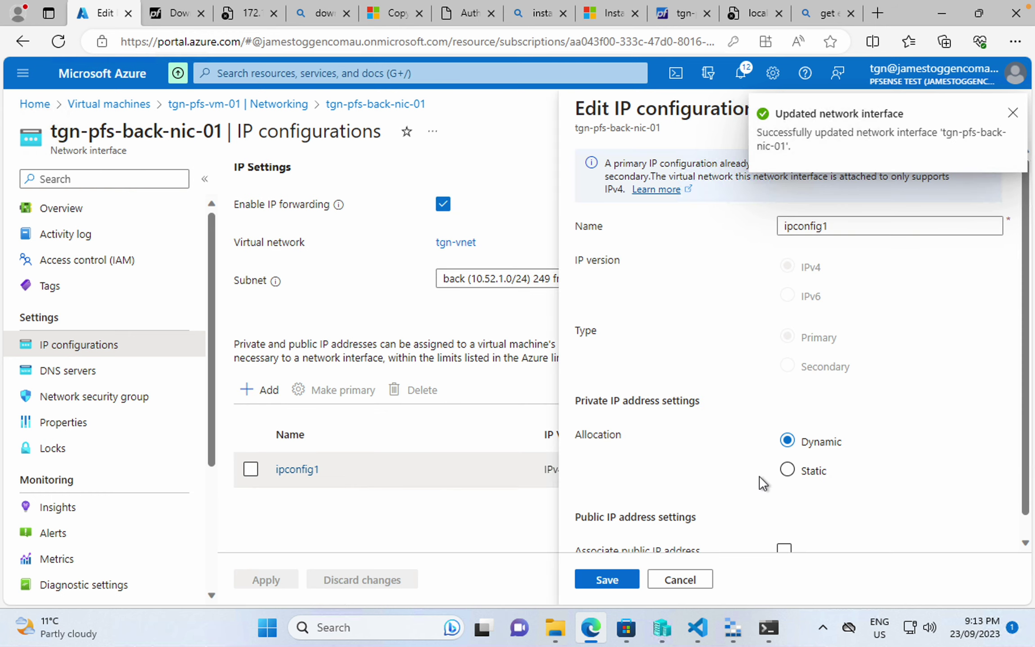
{"action": "left_click", "coordinate": [790, 470]}
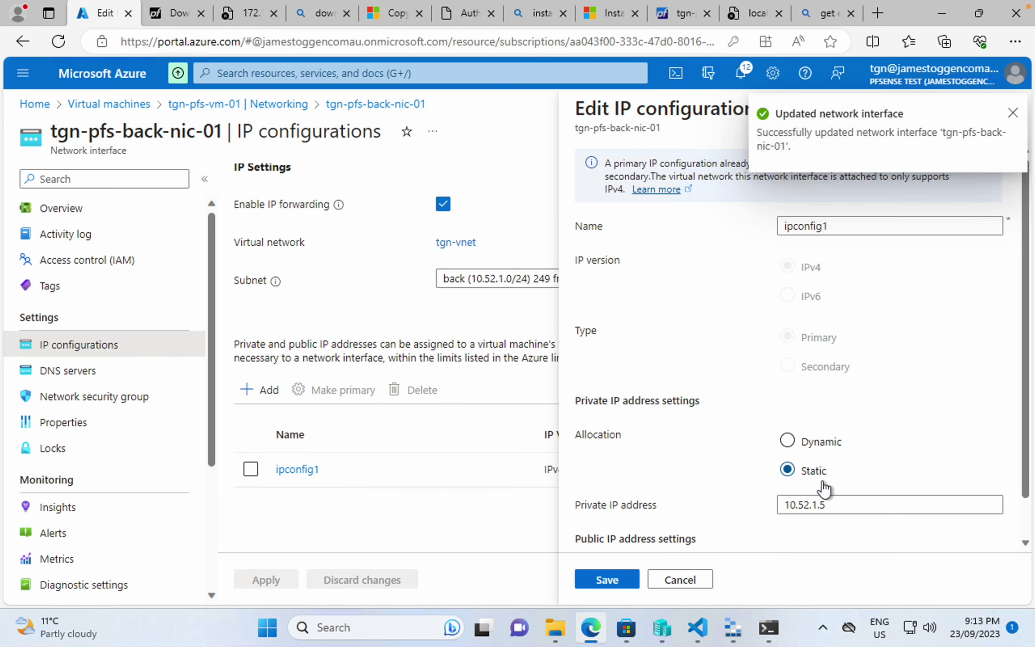
{"action": "left_click", "coordinate": [605, 581]}
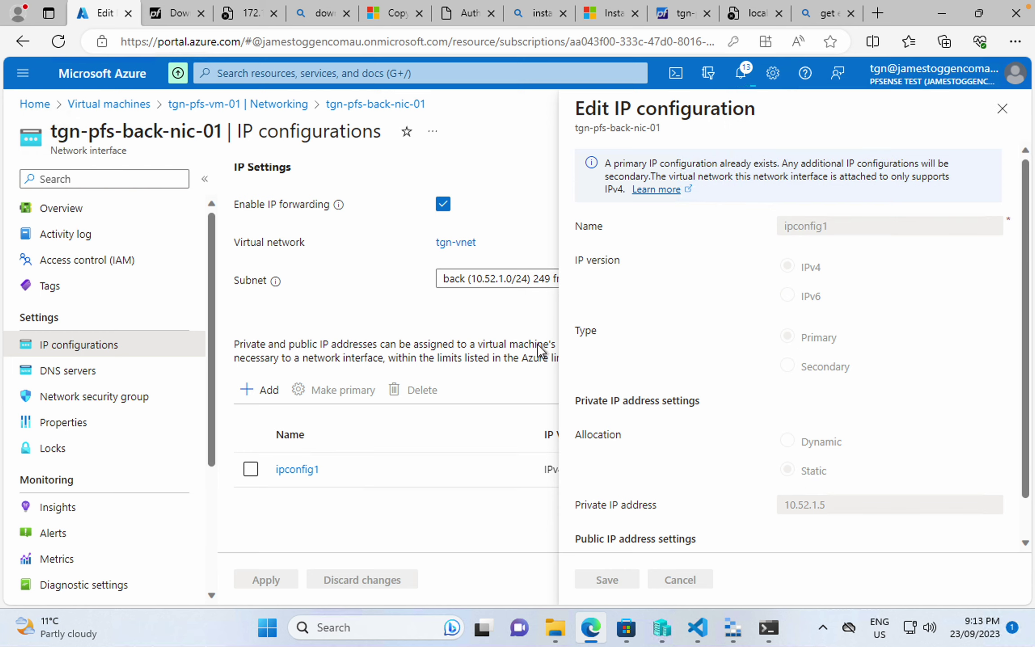
{"action": "left_click", "coordinate": [1002, 110]}
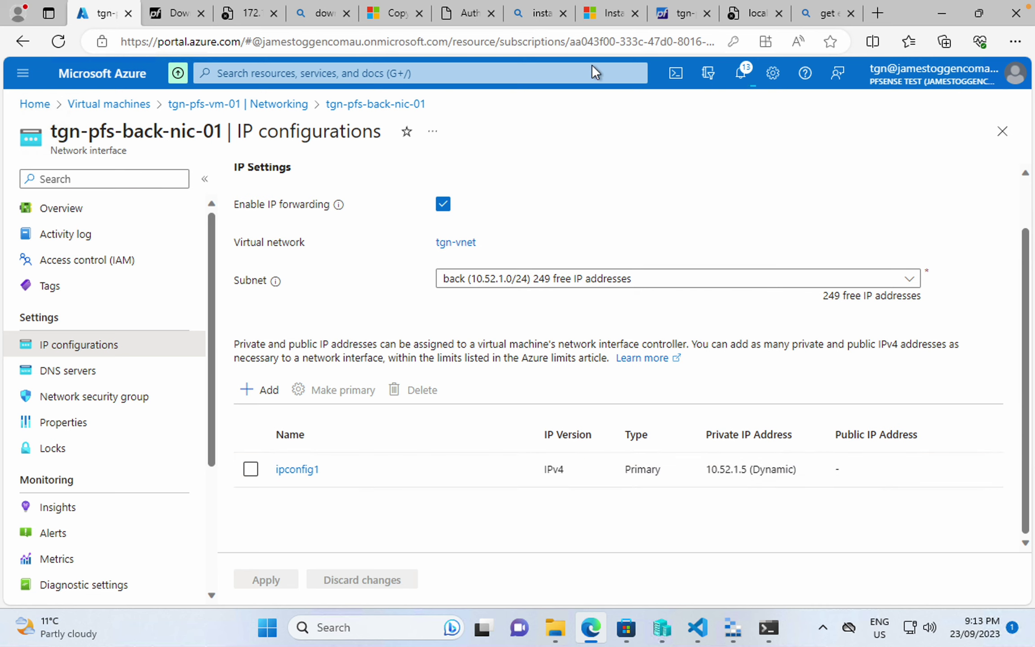
{"action": "left_click", "coordinate": [665, 16]}
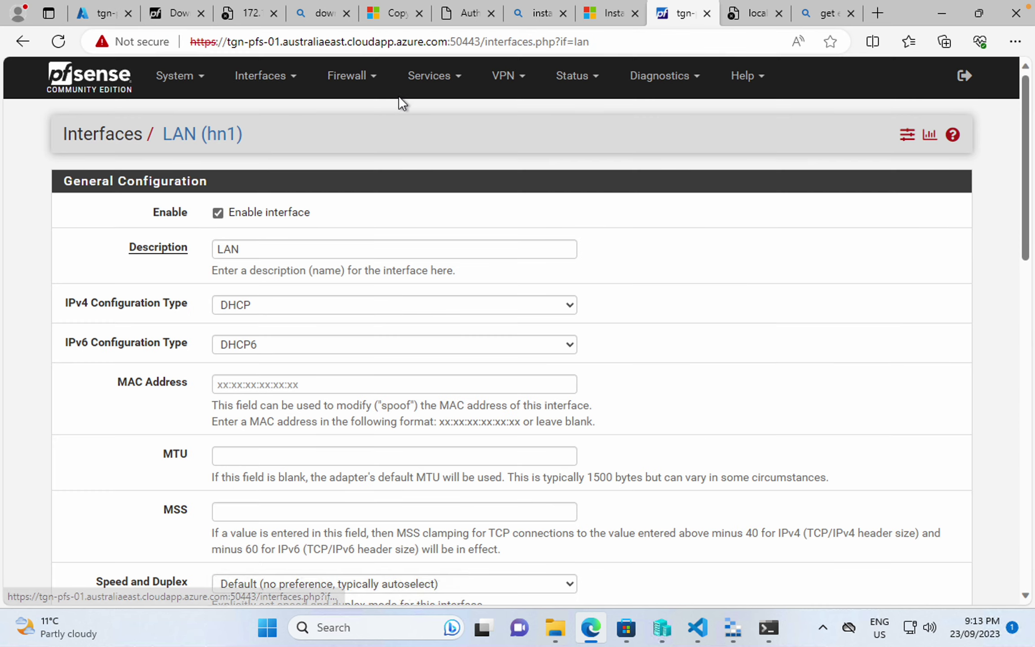
- View pfSense's Firewall > NAT > Outbound page and its automatic rules for 10.52.1.0/24
{"action": "left_click", "coordinate": [355, 77]}
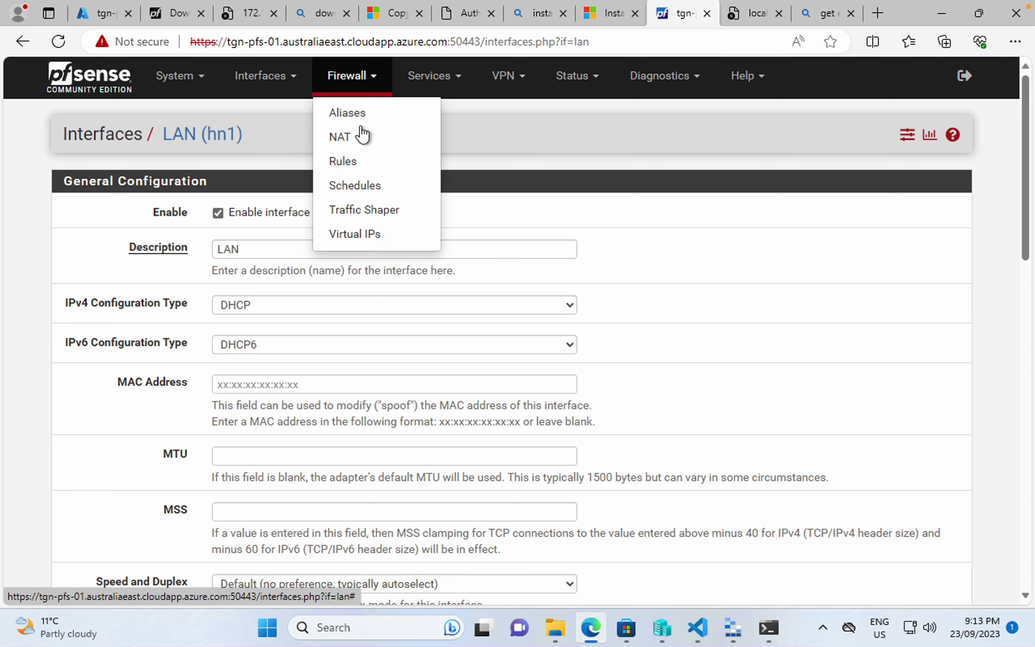
{"action": "left_click", "coordinate": [362, 136]}
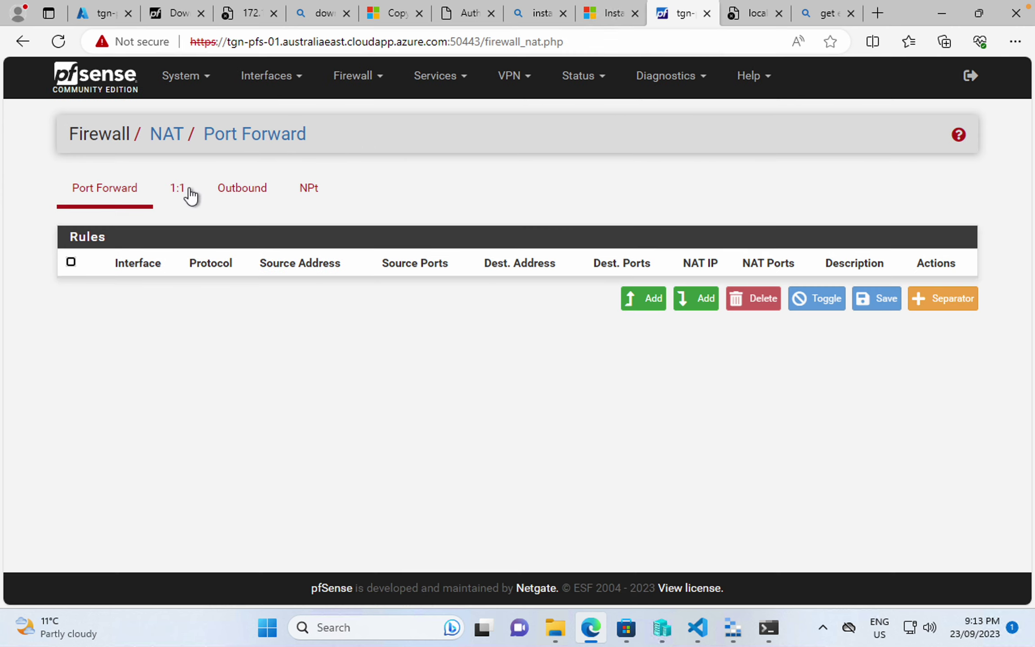
{"action": "left_click", "coordinate": [254, 191]}
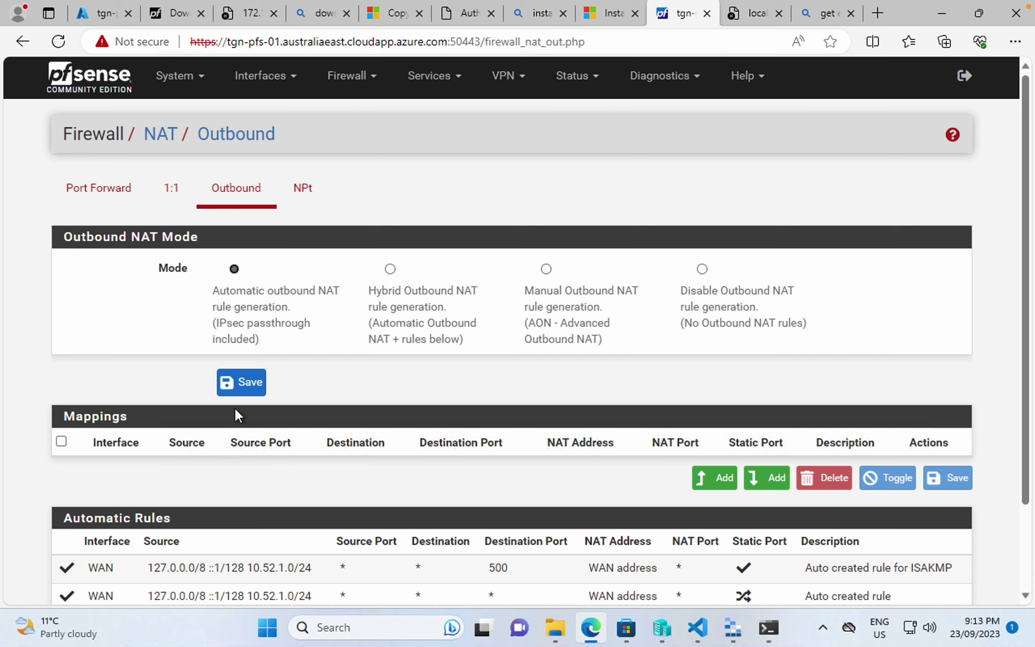
{"action": "scroll", "coordinate": [235, 407], "scroll_direction": "down", "scroll_amount": 3}
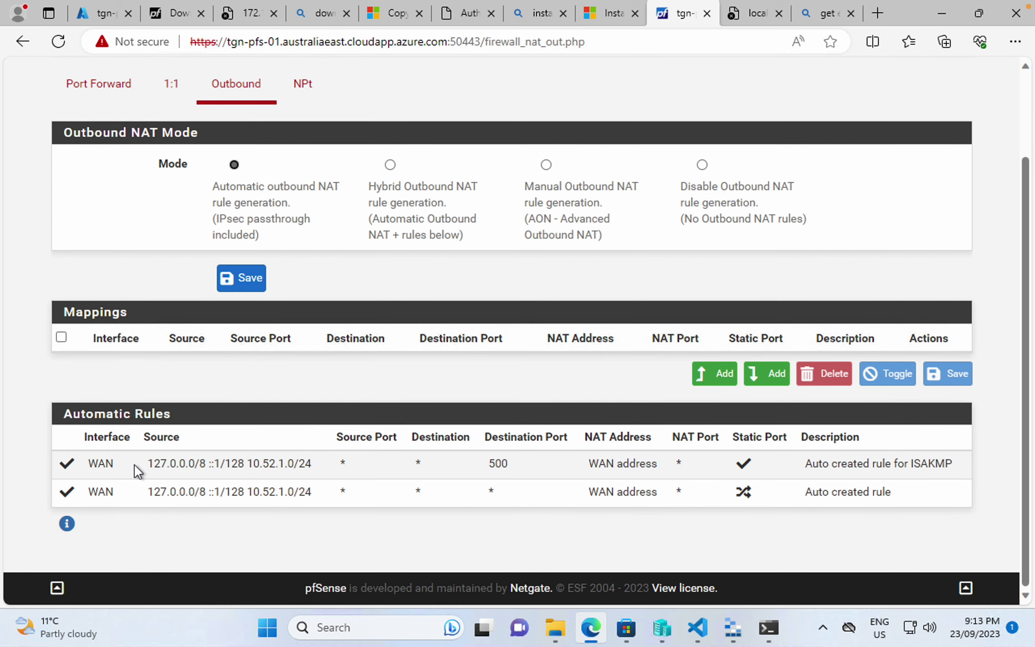
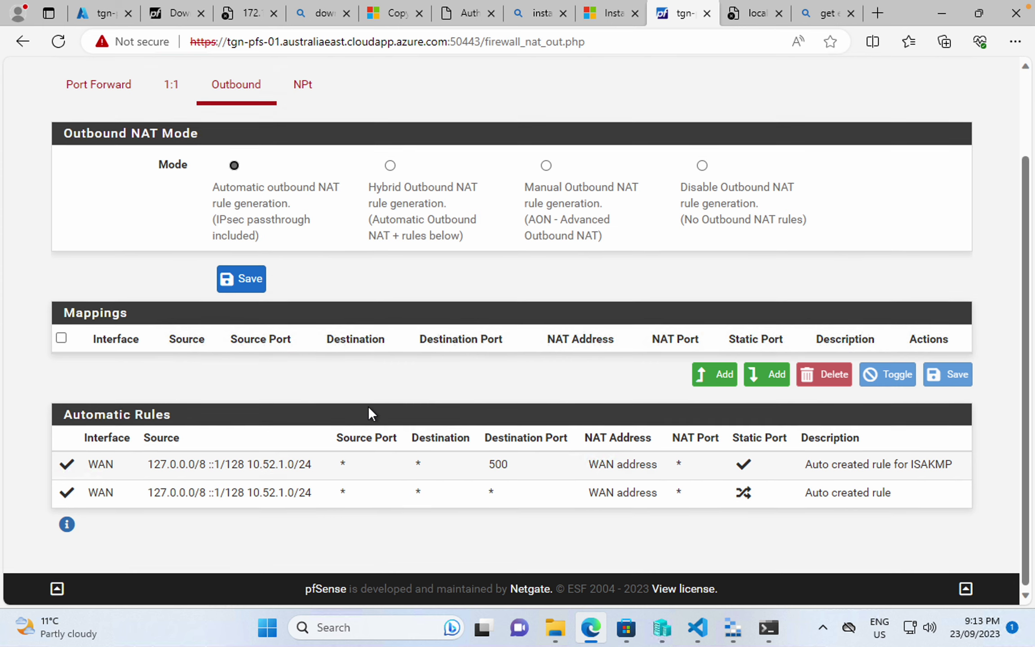
- Copy the test VM's address 10.52.1.4 from the PowerShell terminal
{"action": "scroll", "coordinate": [368, 406], "scroll_direction": "up", "scroll_amount": 3}
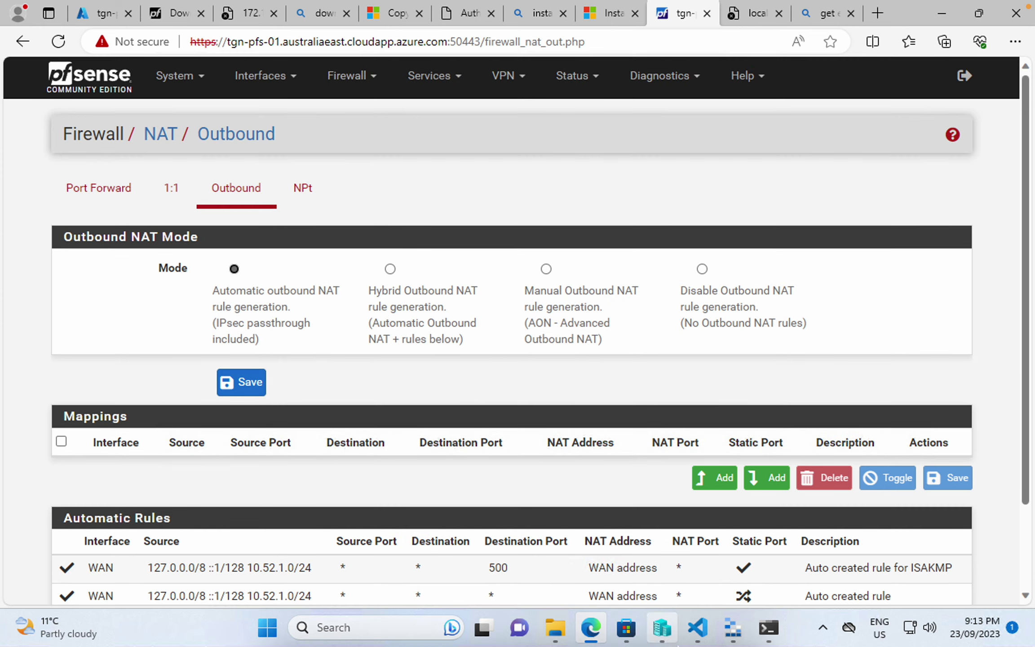
{"action": "left_click", "coordinate": [769, 627]}
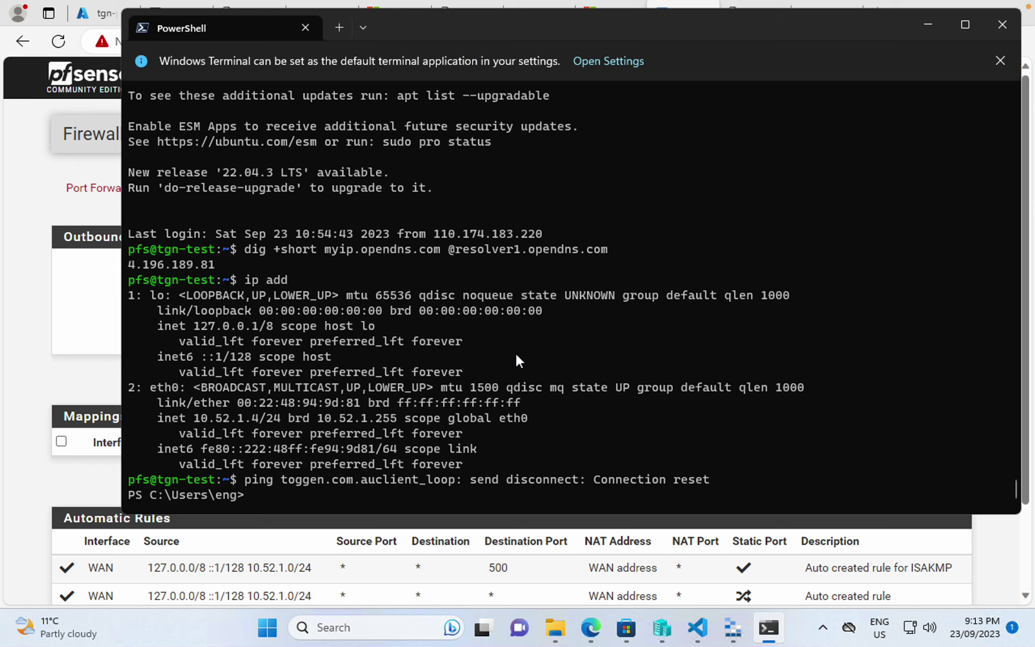
{"action": "left_click_drag", "start_coordinate": [201, 418], "coordinate": [260, 418]}
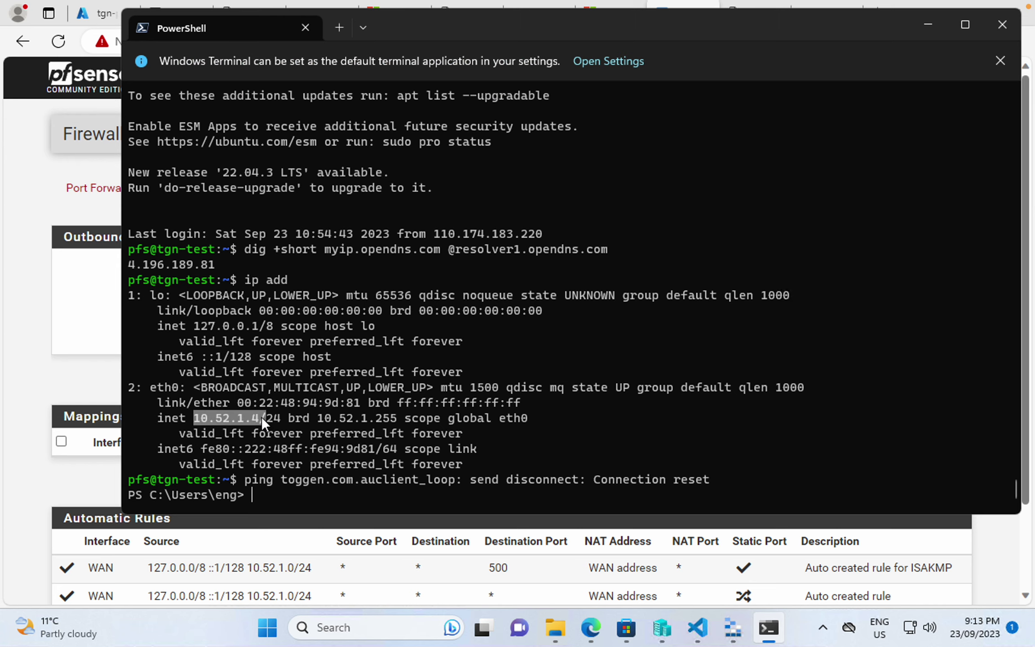
{"action": "right_click", "coordinate": [258, 417]}
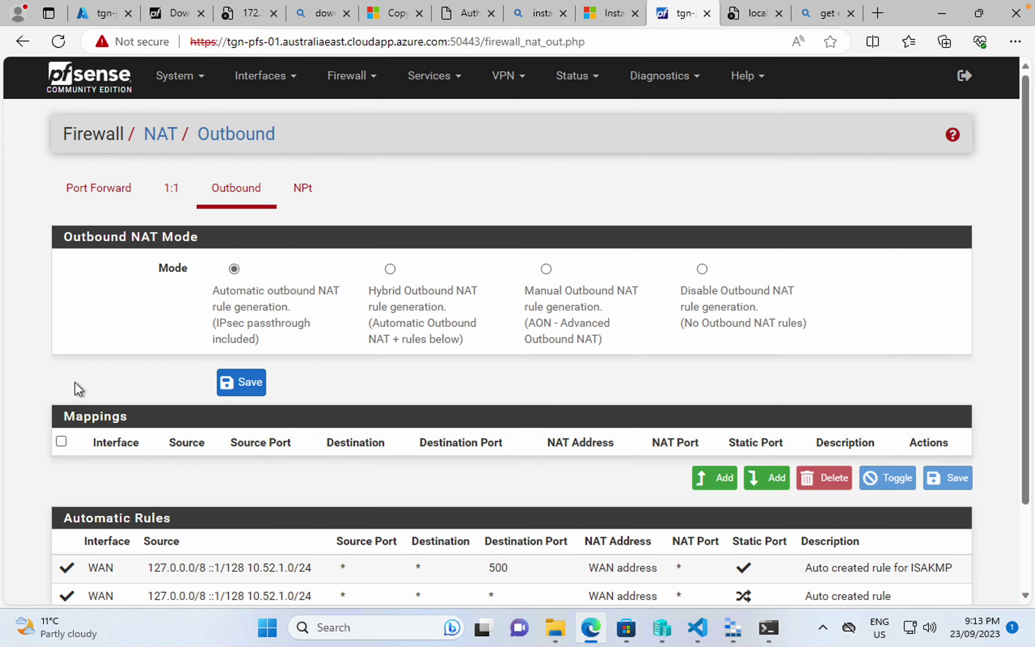
- Open pfSense's Firewall > NAT Port Forward page, which has no rules yet
{"action": "left_click", "coordinate": [75, 382]}
{"action": "left_click", "coordinate": [333, 76]}
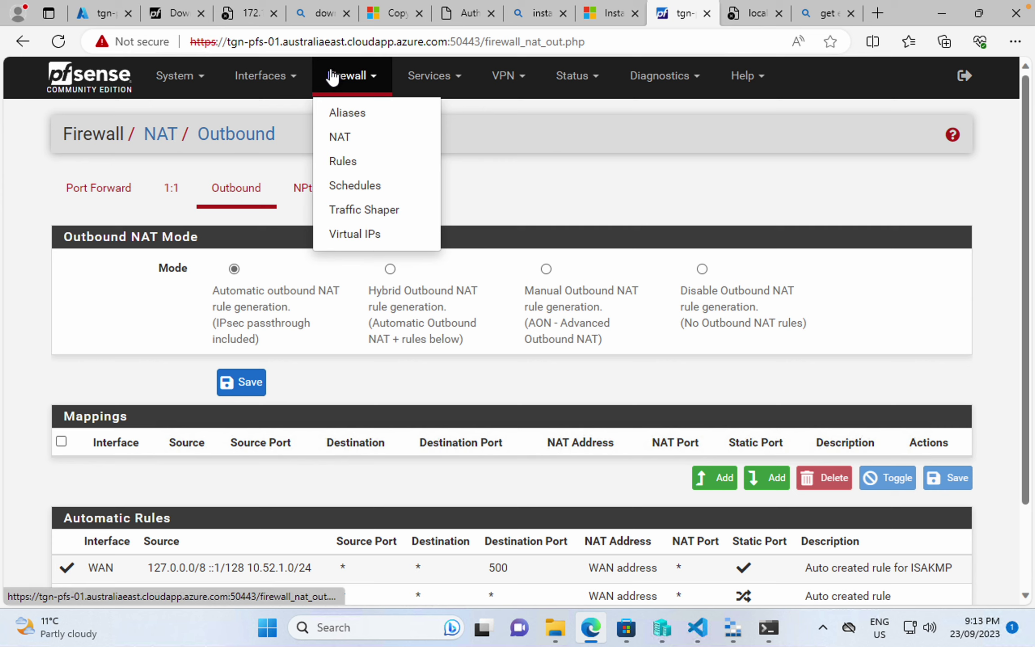
{"action": "left_click", "coordinate": [361, 140]}
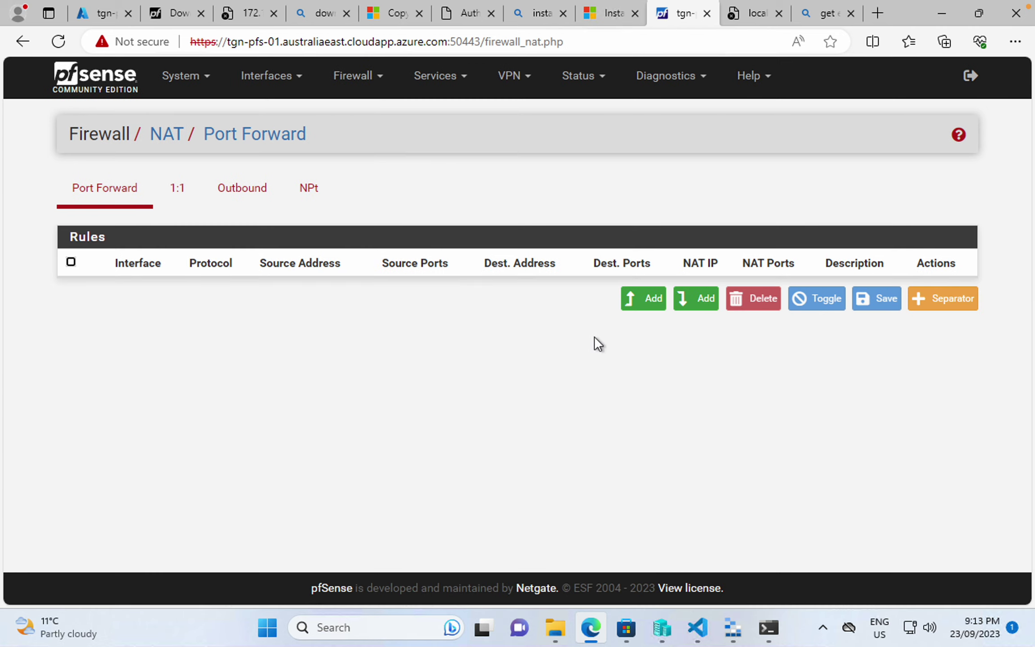
- Start a new port forward rule redirecting to single host 10.52.1.4
{"action": "left_click", "coordinate": [630, 305]}
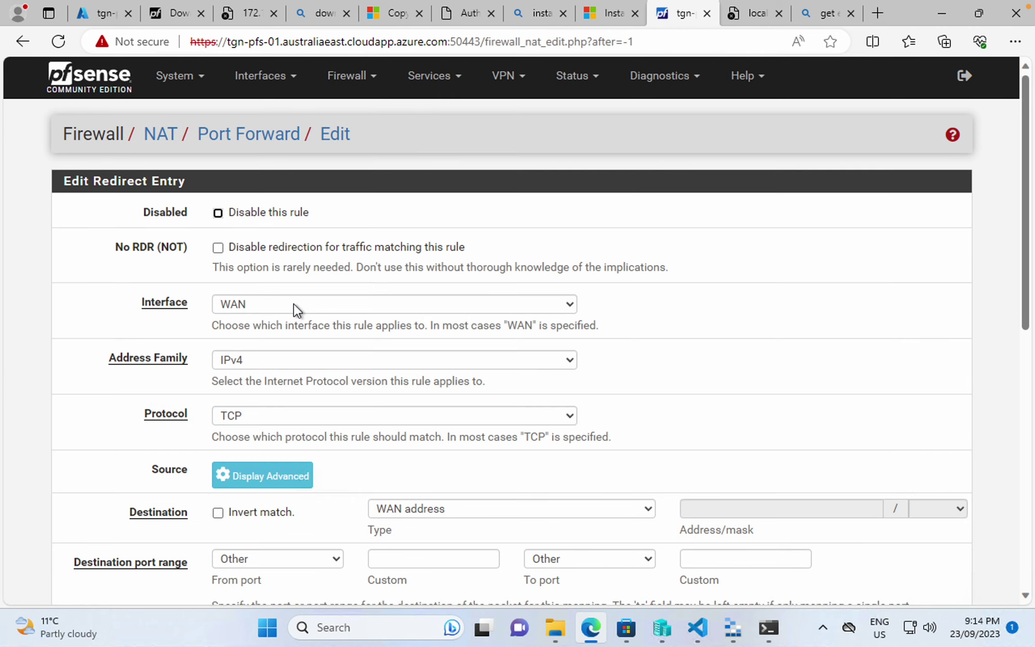
{"action": "scroll", "coordinate": [294, 303], "scroll_direction": "down", "scroll_amount": 3}
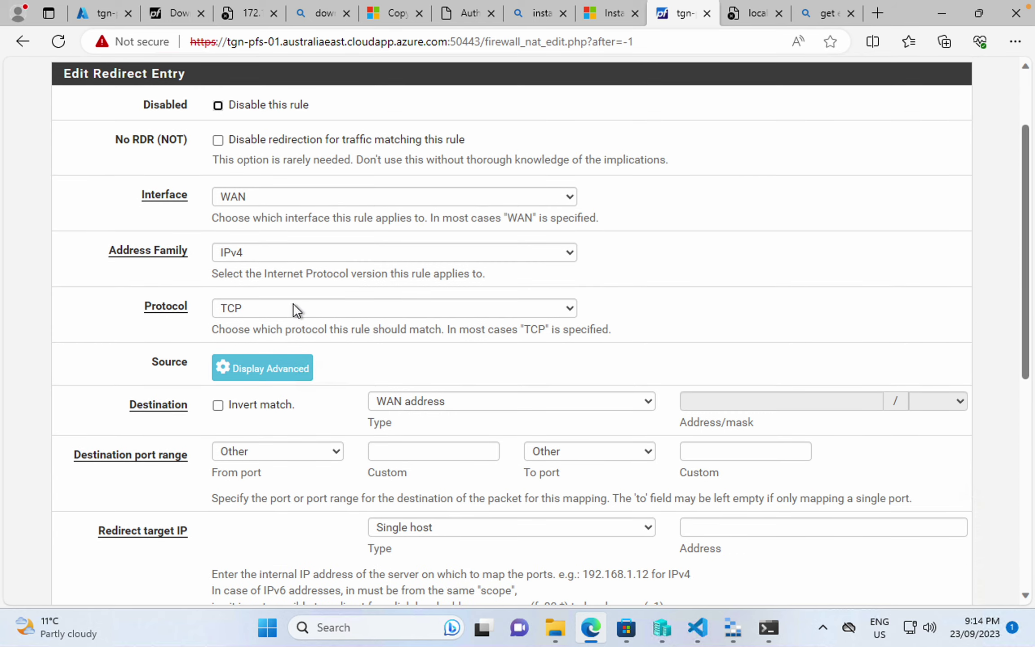
{"action": "scroll", "coordinate": [293, 310], "scroll_direction": "down", "scroll_amount": 2}
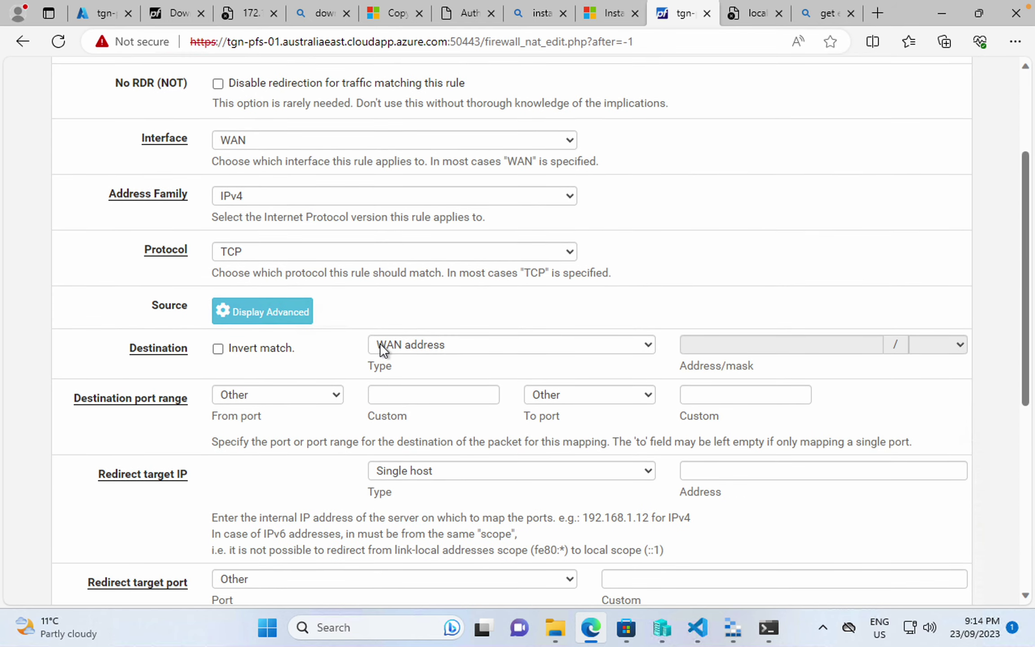
{"action": "scroll", "coordinate": [361, 346], "scroll_direction": "down", "scroll_amount": 2}
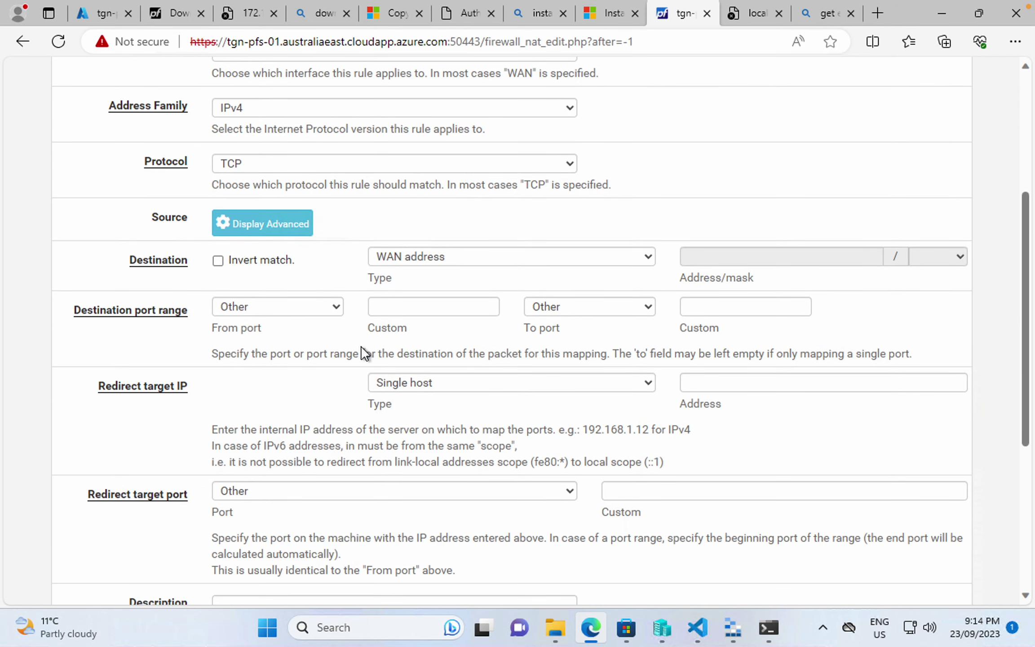
{"action": "left_click", "coordinate": [388, 307]}
{"action": "type", "text": "22"}
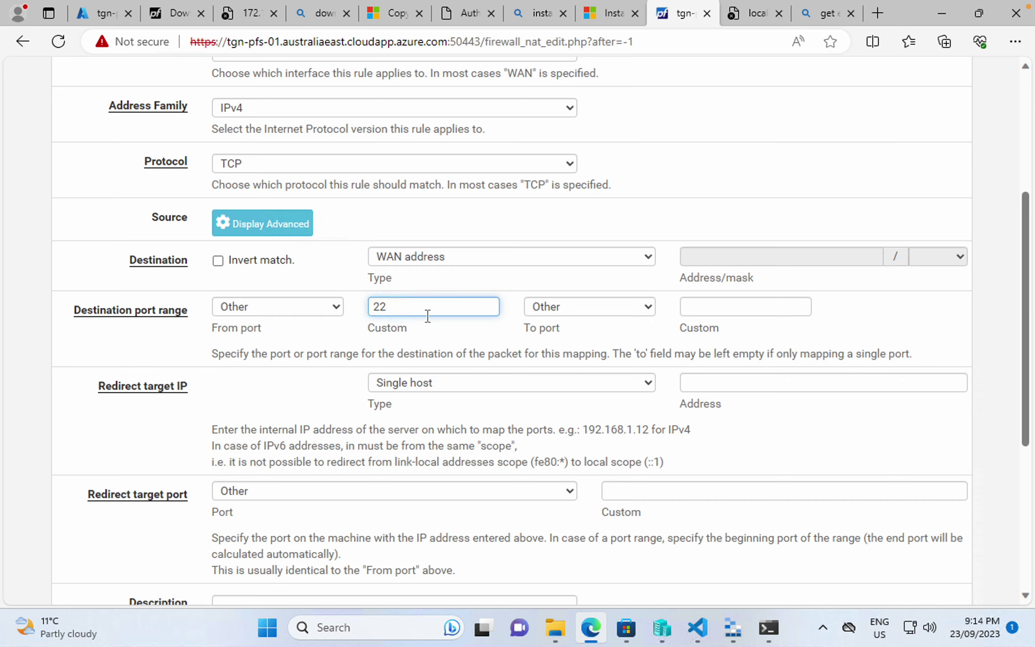
{"action": "scroll", "coordinate": [427, 316], "scroll_direction": "down", "scroll_amount": 1}
{"action": "left_click", "coordinate": [436, 334]}
{"action": "left_click", "coordinate": [436, 334]}
{"action": "left_click", "coordinate": [699, 343]}
{"action": "type", "text": "10.52.1.4"}
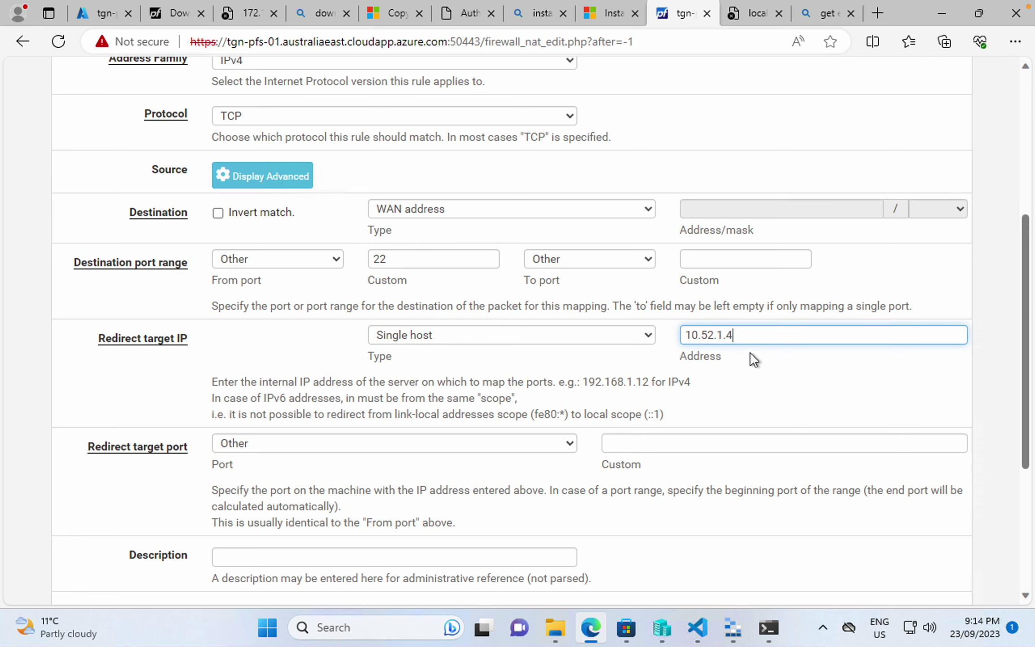
- Set the redirect target port to 22 and the destination port to 5022
{"action": "scroll", "coordinate": [665, 369], "scroll_direction": "down", "scroll_amount": 1}
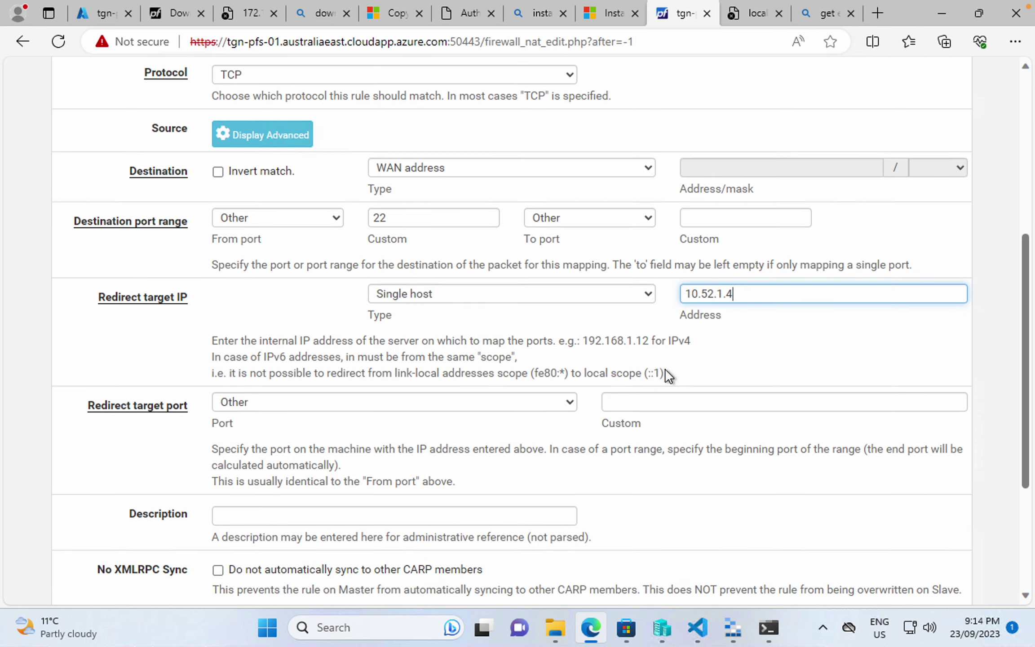
{"action": "scroll", "coordinate": [666, 369], "scroll_direction": "down", "scroll_amount": 1}
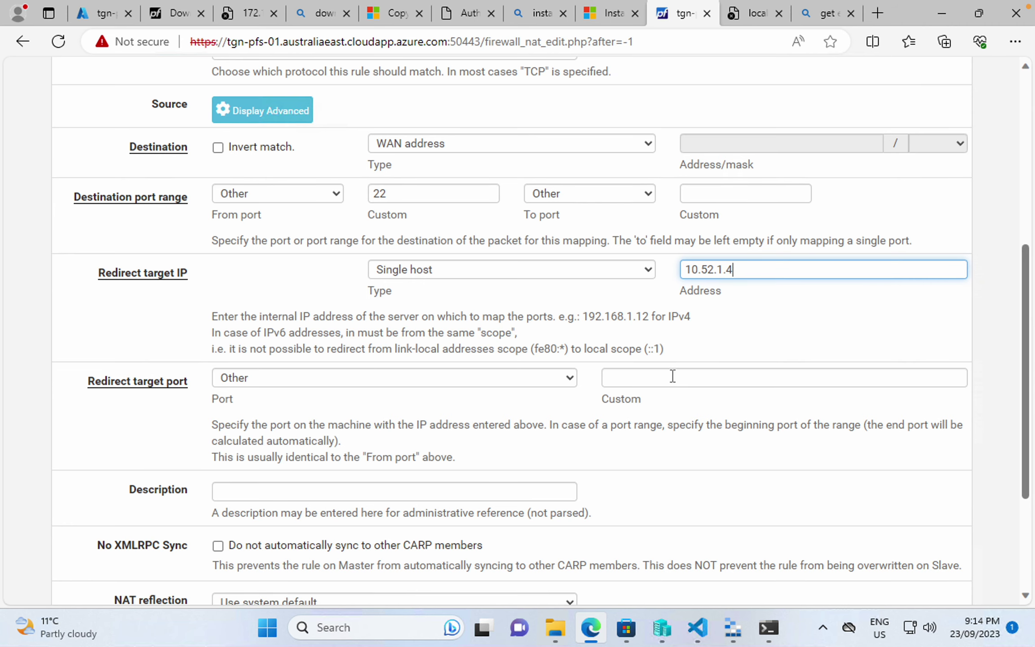
{"action": "left_click", "coordinate": [672, 376]}
{"action": "type", "text": "22"}
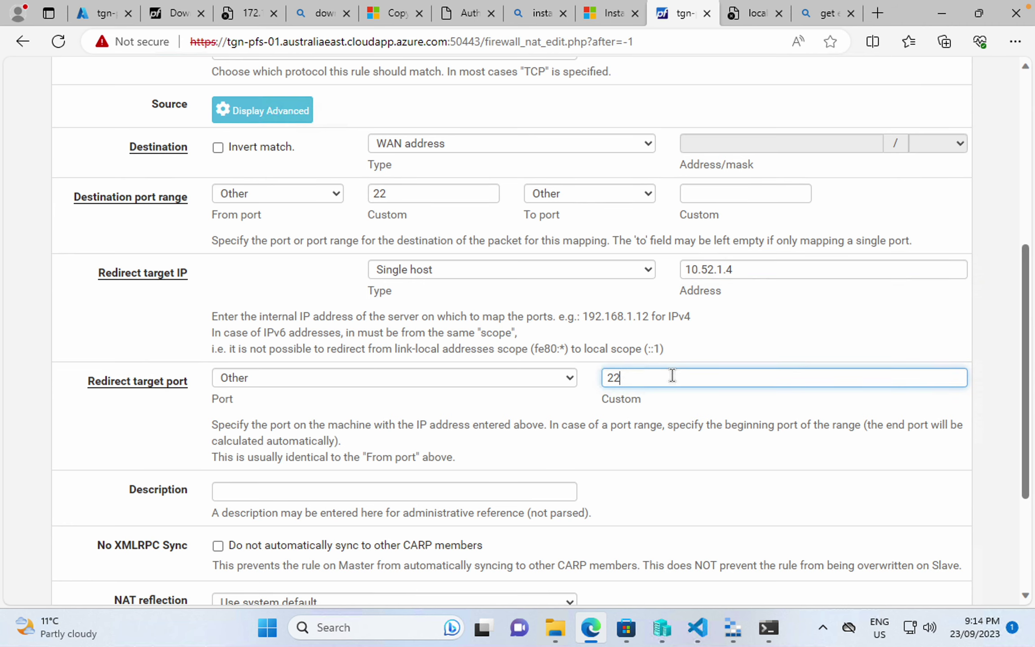
{"action": "scroll", "coordinate": [675, 388], "scroll_direction": "down", "scroll_amount": 1}
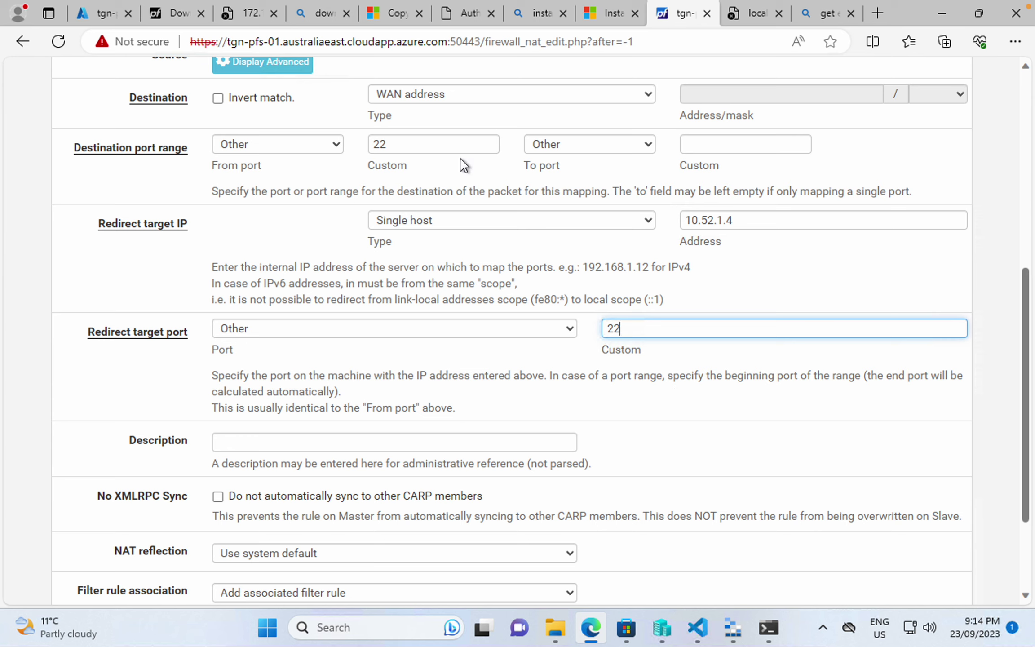
{"action": "left_click_drag", "start_coordinate": [418, 147], "coordinate": [305, 124]}
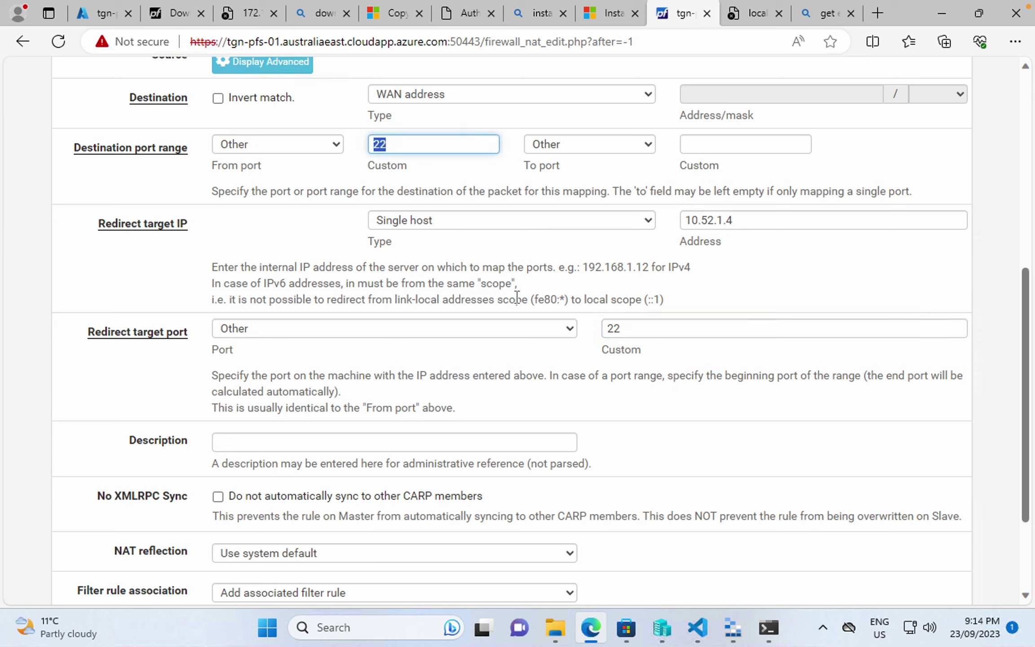
{"action": "type", "text": "5022"}
{"action": "scroll", "coordinate": [583, 345], "scroll_direction": "down", "scroll_amount": 1}
{"action": "scroll", "coordinate": [583, 343], "scroll_direction": "down", "scroll_amount": 2}
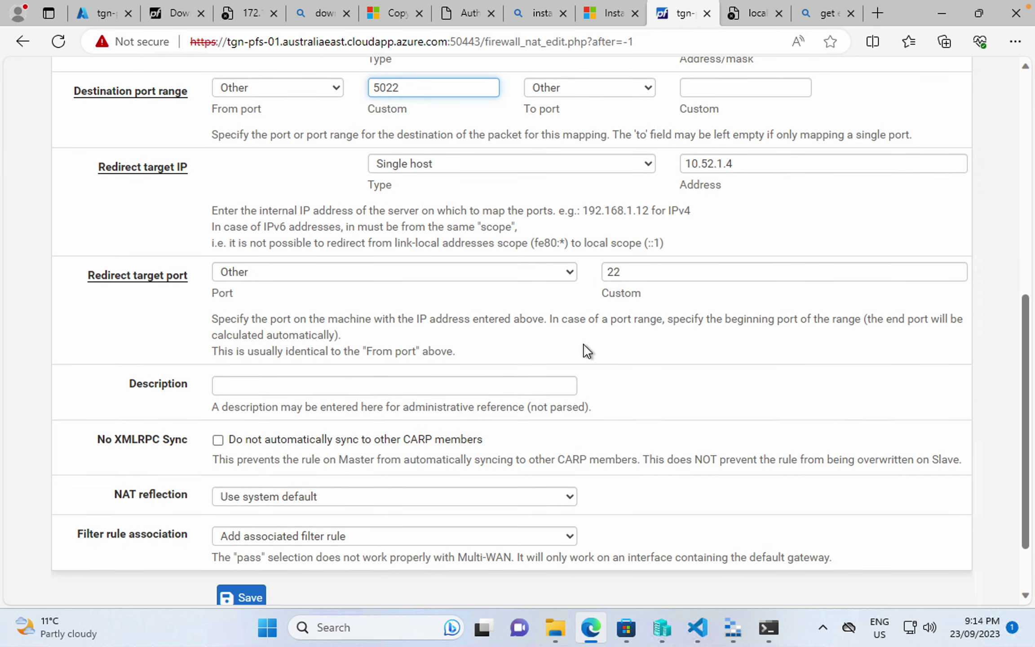
{"action": "scroll", "coordinate": [584, 342], "scroll_direction": "up", "scroll_amount": 2}
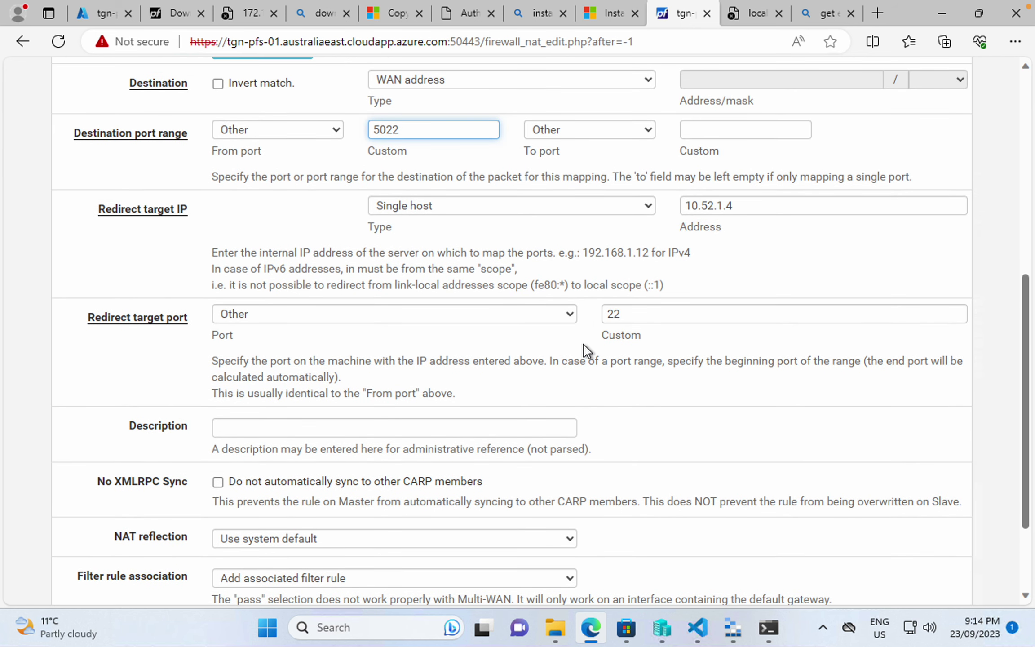
{"action": "key", "text": "ctrl+a"}
- Save the port forward rule and apply the NAT changes
{"action": "scroll", "coordinate": [326, 209], "scroll_direction": "down", "scroll_amount": 3}
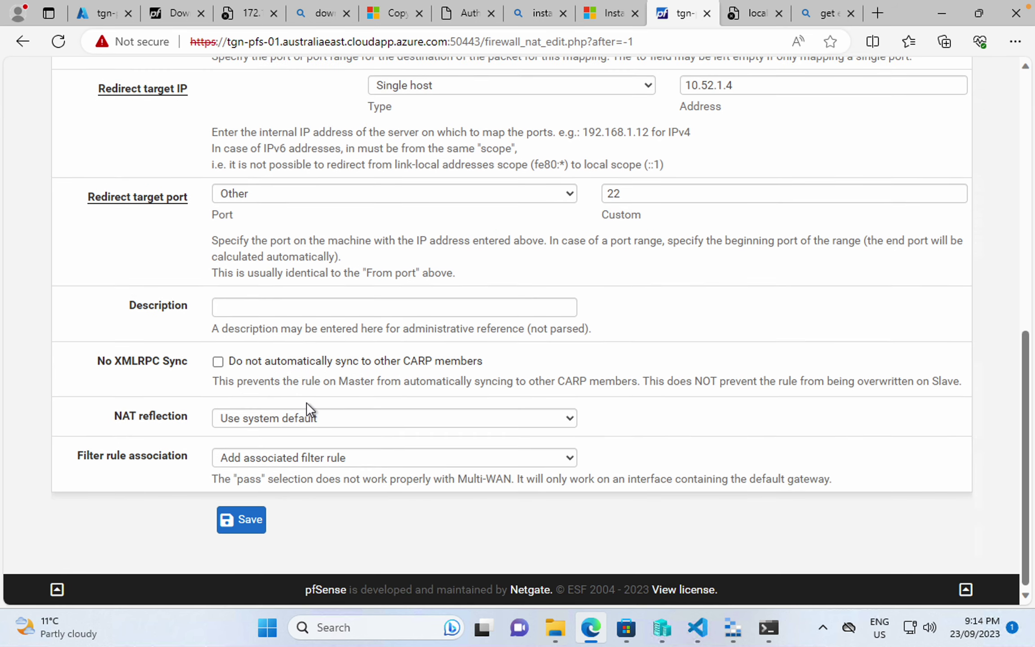
{"action": "scroll", "coordinate": [305, 402], "scroll_direction": "up", "scroll_amount": 10}
{"action": "scroll", "coordinate": [306, 402], "scroll_direction": "down", "scroll_amount": 10}
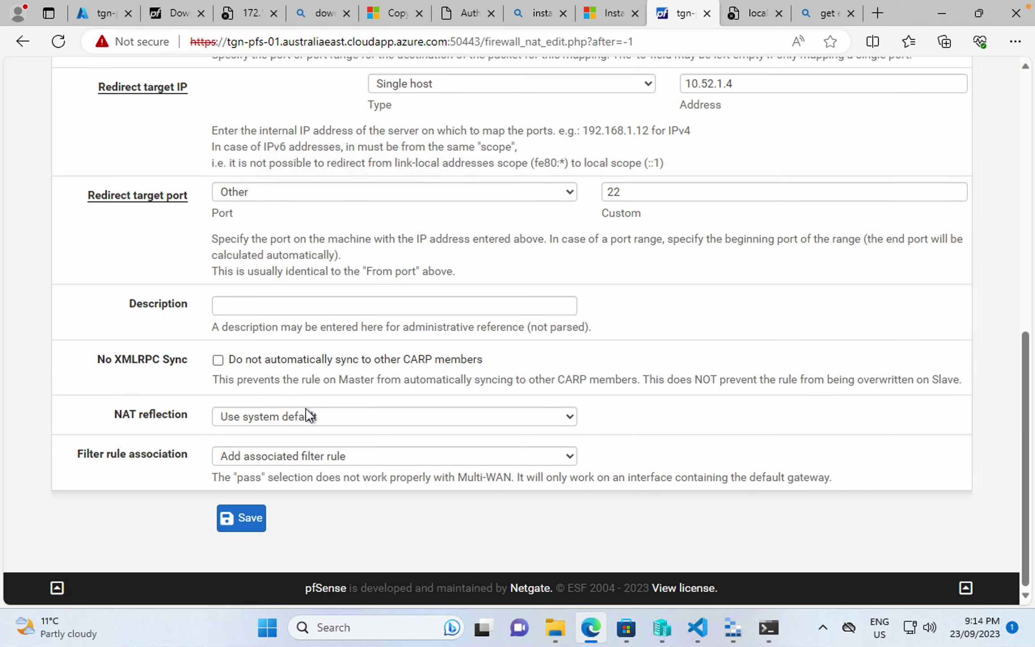
{"action": "left_click", "coordinate": [237, 529]}
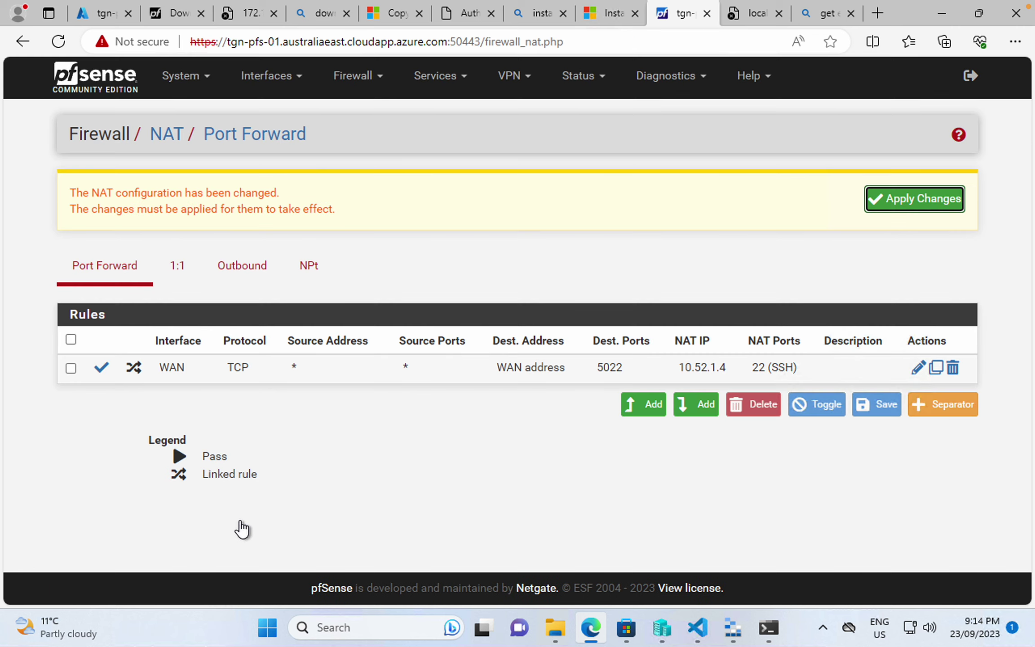
{"action": "left_click", "coordinate": [906, 202]}
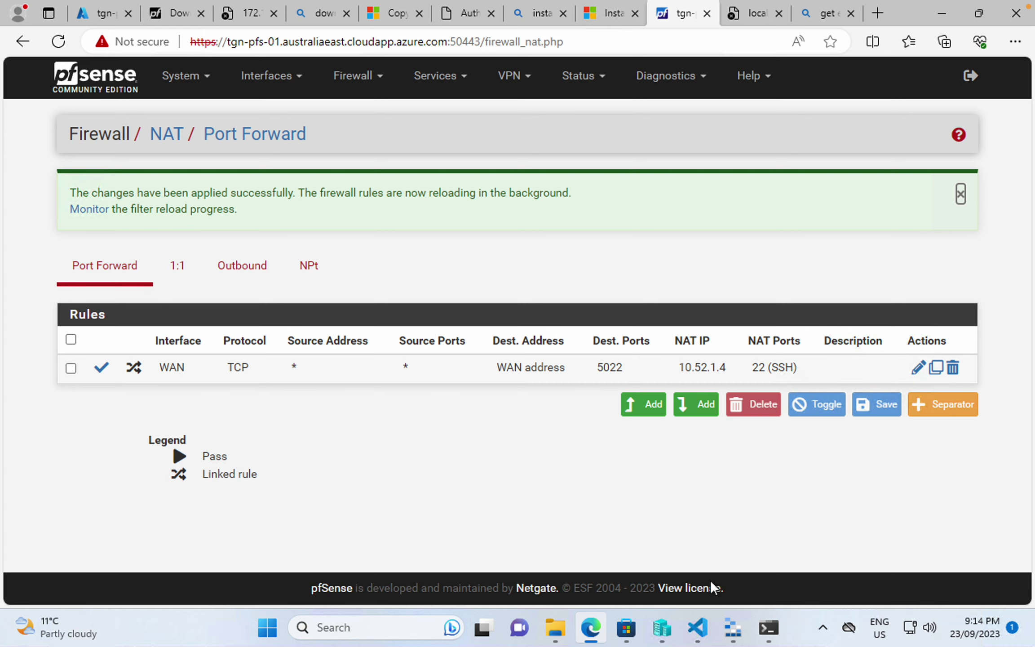
- Recall the earlier ssh tunnel command in PowerShell, then return to the Azure portal
{"action": "left_click", "coordinate": [768, 628]}
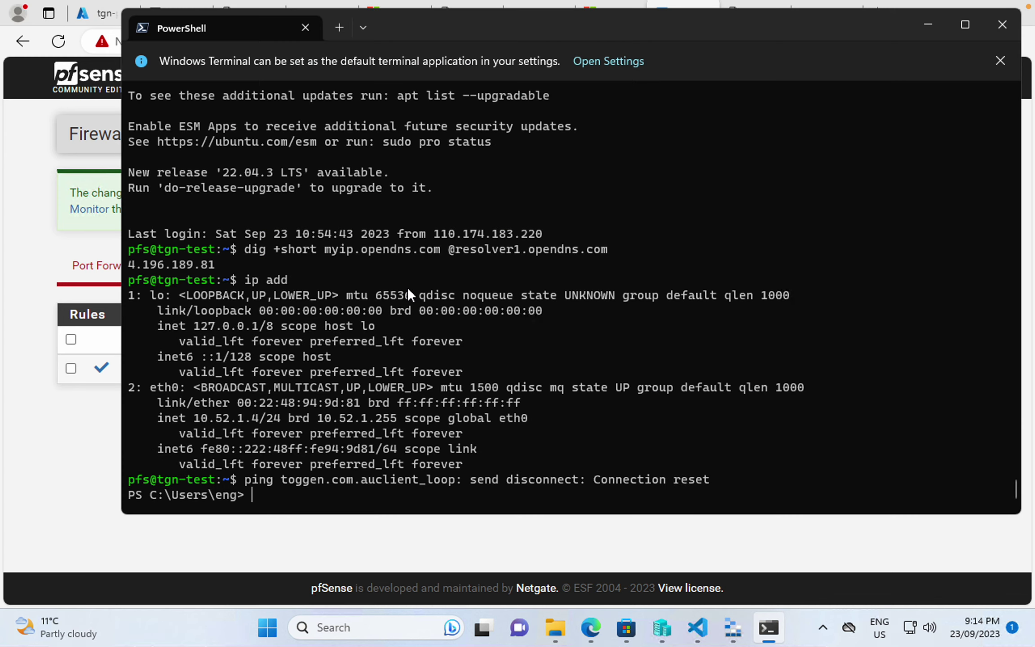
{"action": "key", "text": "Up"}
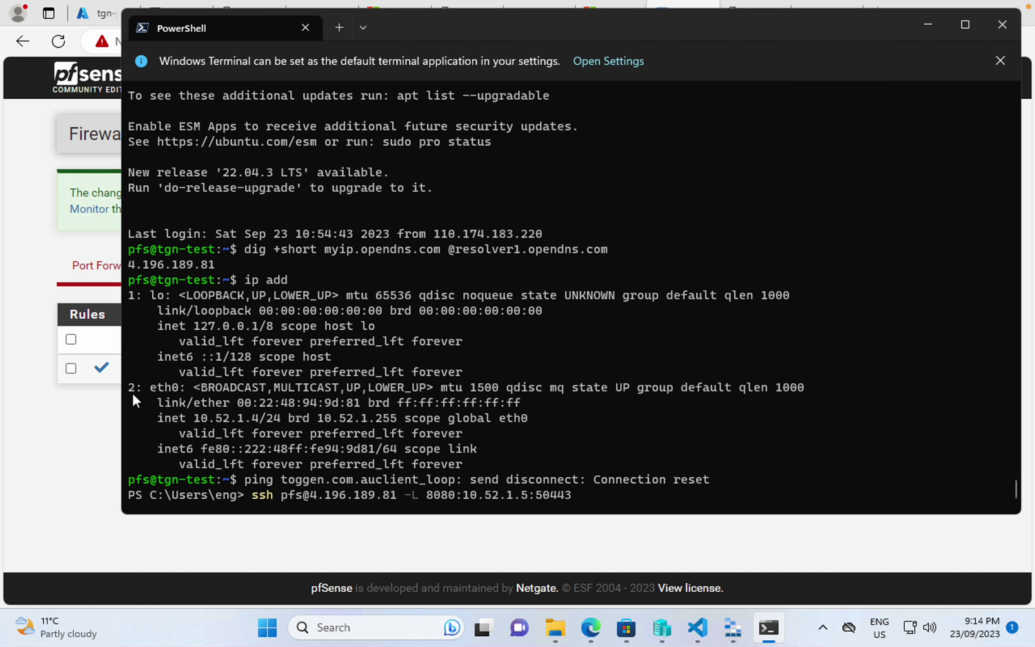
{"action": "left_click", "coordinate": [62, 429]}
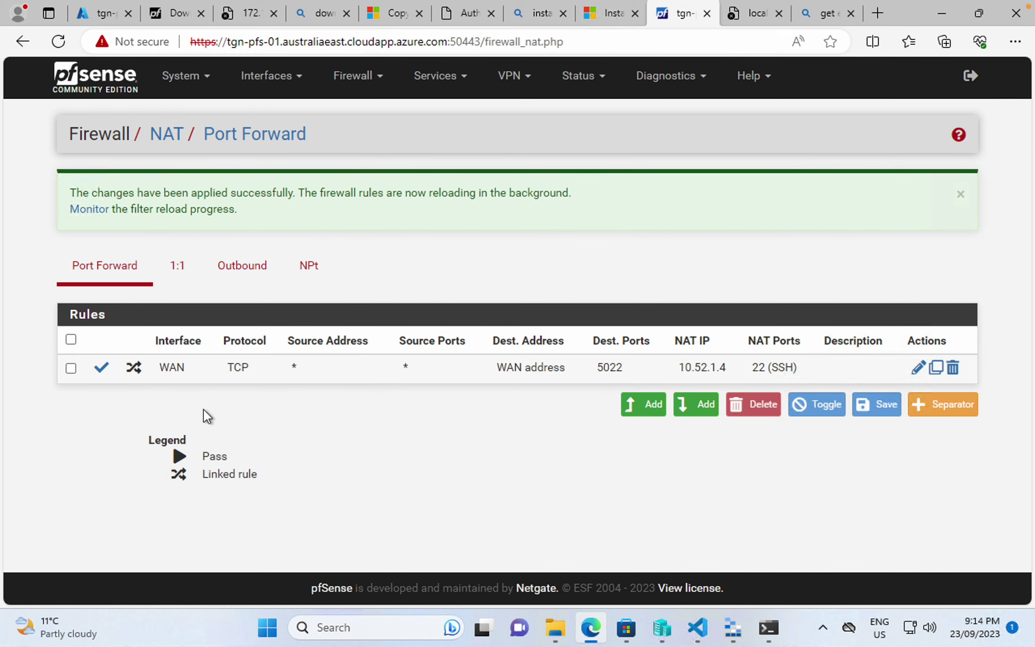
{"action": "left_click", "coordinate": [94, 13]}
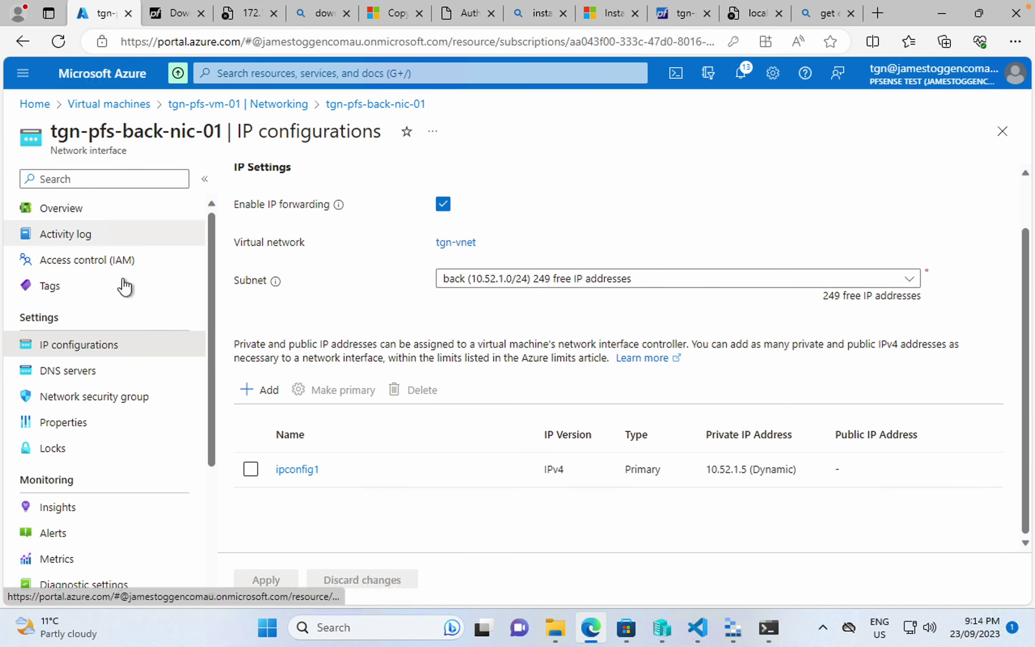
- Open tgn-pfs-vm-01's overview and copy its public IP 20.28.149.144
{"action": "left_click", "coordinate": [123, 107]}
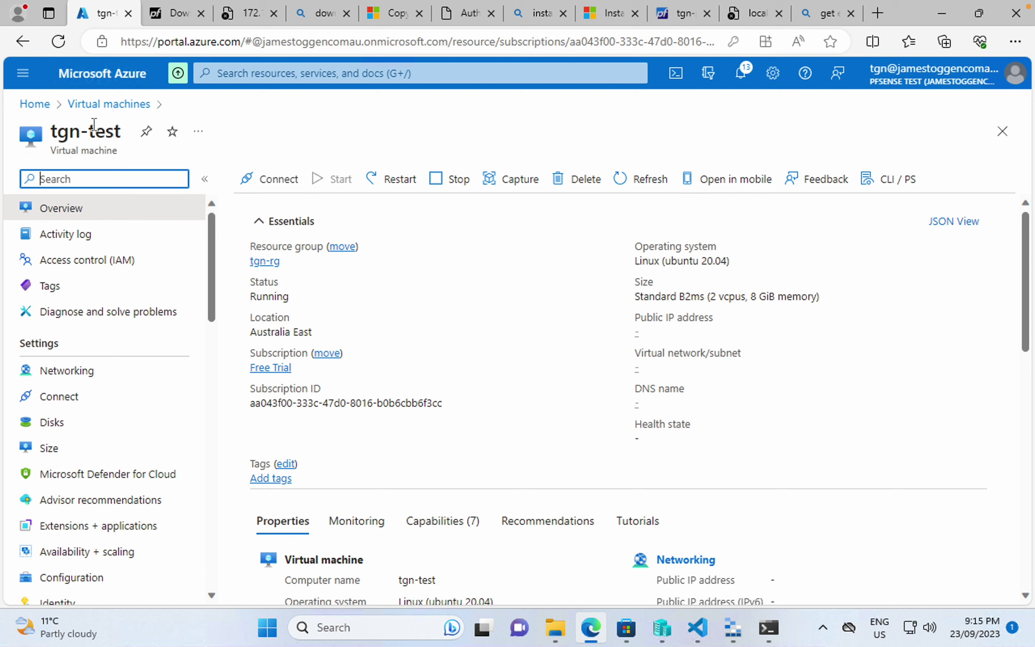
{"action": "left_click", "coordinate": [74, 105]}
{"action": "left_click", "coordinate": [105, 310]}
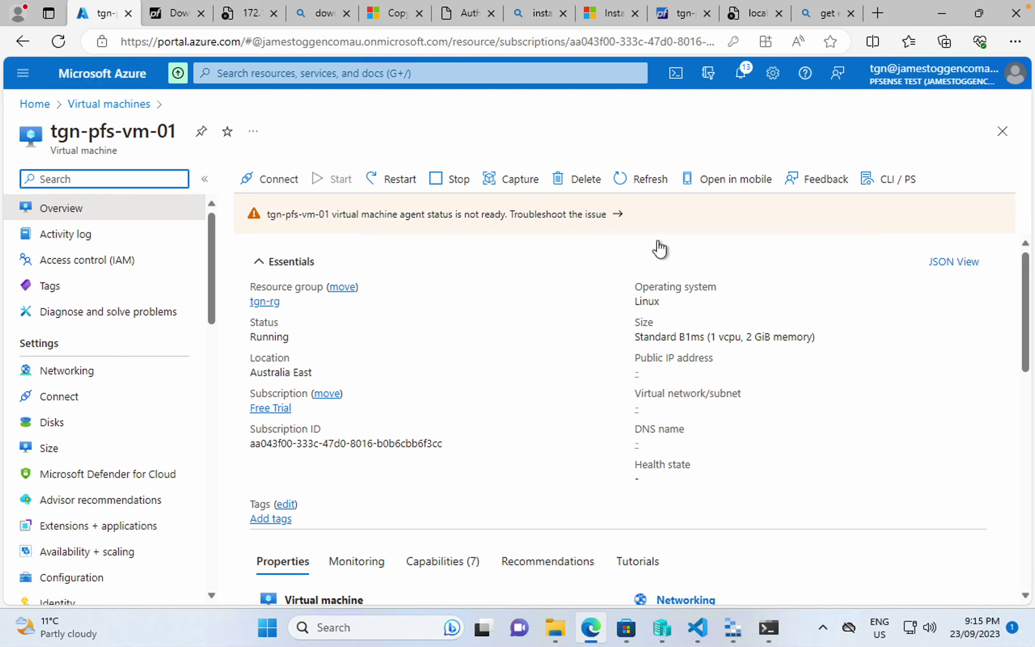
{"action": "left_click", "coordinate": [631, 185]}
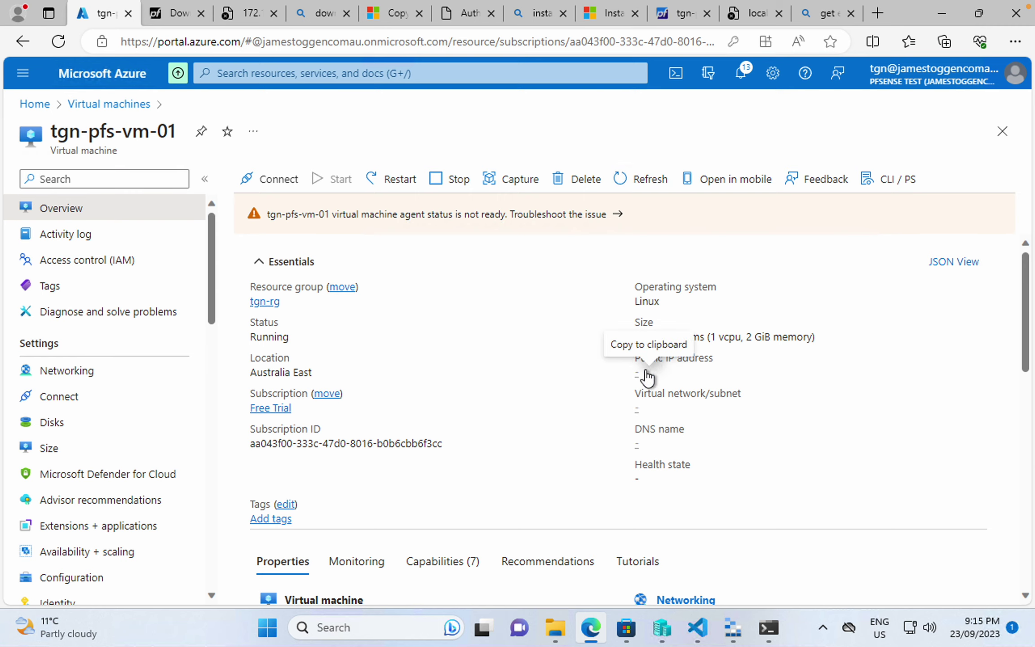
{"action": "scroll", "coordinate": [685, 330], "scroll_direction": "down", "scroll_amount": 5}
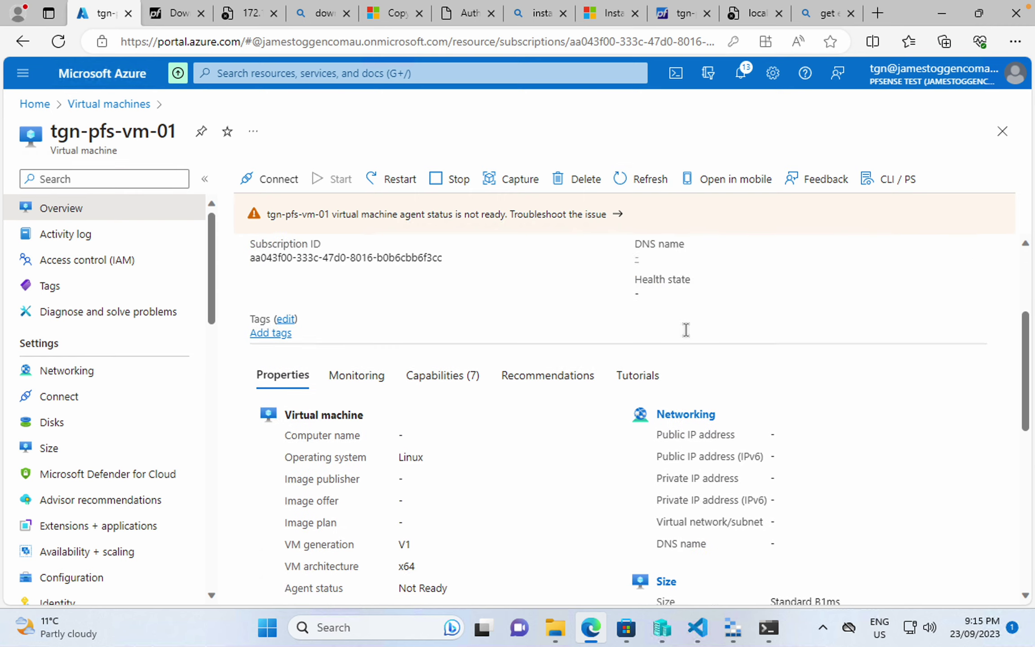
{"action": "scroll", "coordinate": [685, 334], "scroll_direction": "up", "scroll_amount": 5}
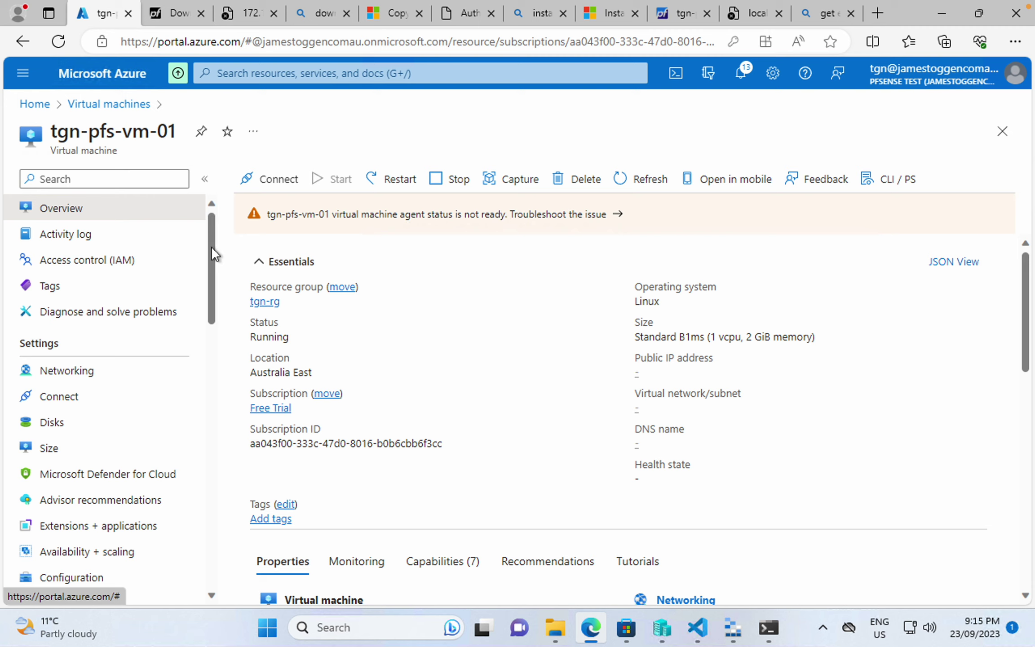
{"action": "left_click", "coordinate": [134, 104]}
{"action": "left_click", "coordinate": [88, 307]}
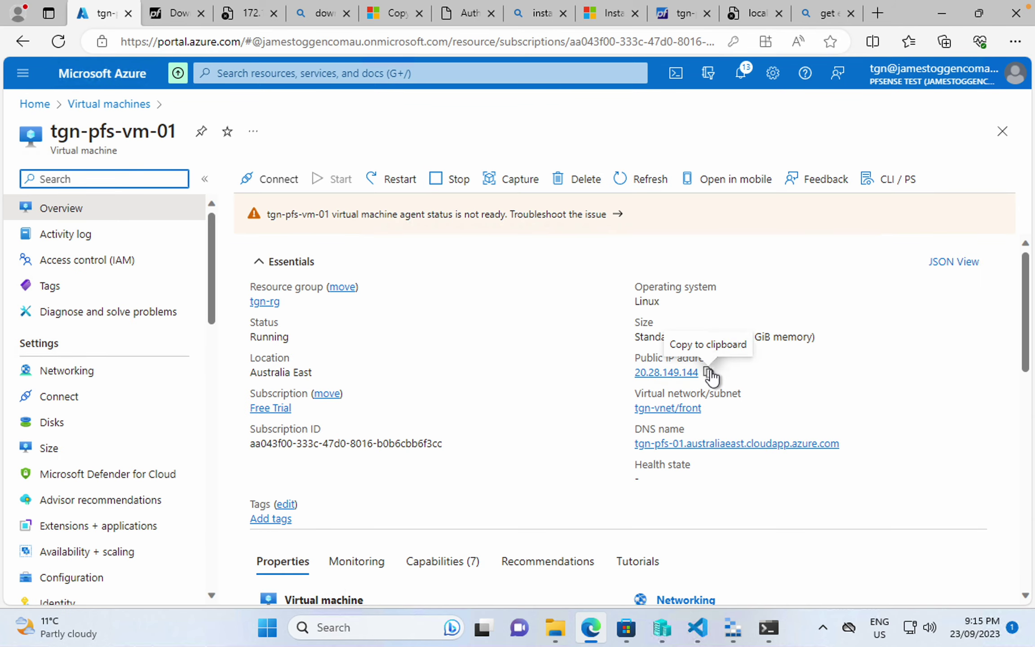
{"action": "left_click", "coordinate": [709, 372]}
- Change the ssh command to target 20.28.149.144 with -p 5022 instead of the -L tunnel, and run it
{"action": "left_click", "coordinate": [779, 636]}
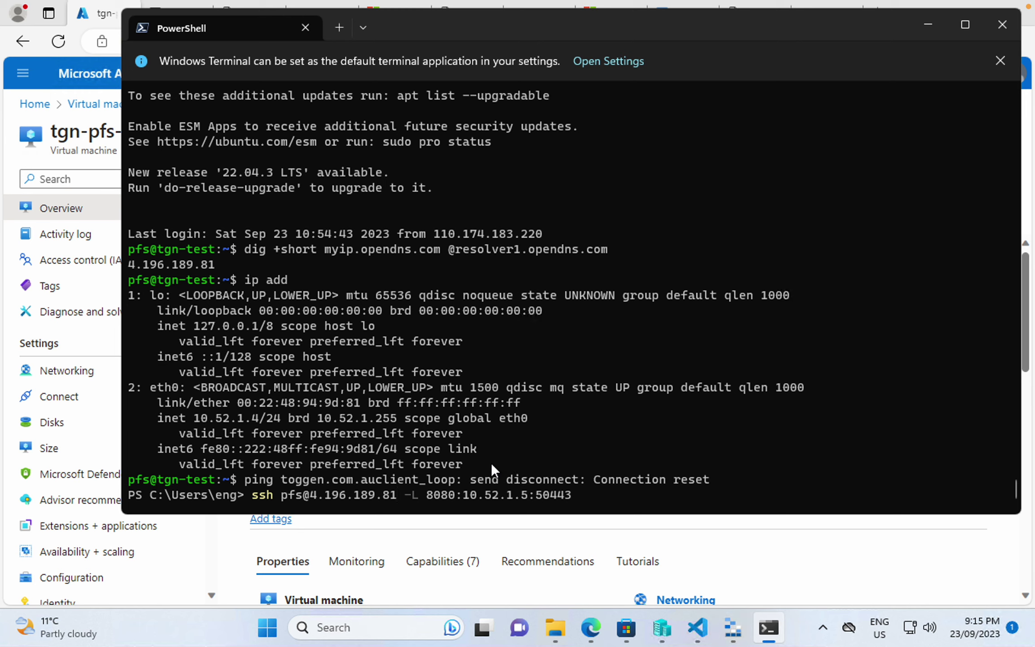
{"action": "key", "text": "BackSpace"}
{"action": "key", "text": "BackSpace"}
{"action": "key", "text": "BackSpace"}
{"action": "key", "text": "BackSpace"}
{"action": "key", "text": "BackSpace"}
{"action": "key", "text": "BackSpace"}
{"action": "key", "text": "BackSpace"}
{"action": "key", "text": "BackSpace"}
{"action": "key", "text": "BackSpace"}
{"action": "key", "text": "BackSpace"}
{"action": "key", "text": "BackSpace"}
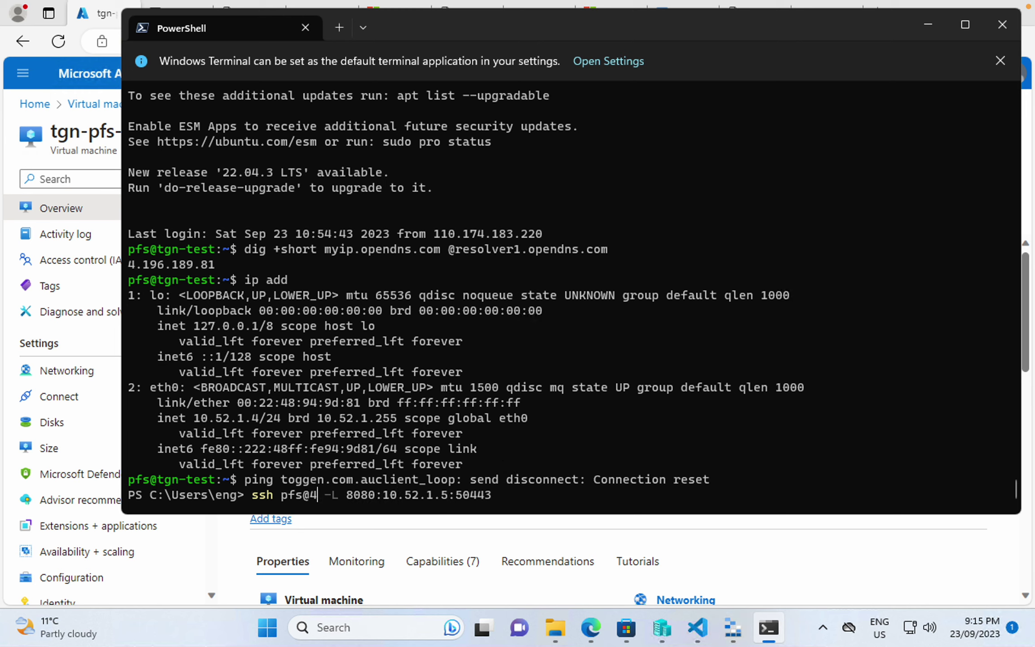
{"action": "key", "text": "BackSpace"}
{"action": "key", "text": "ctrl+v"}
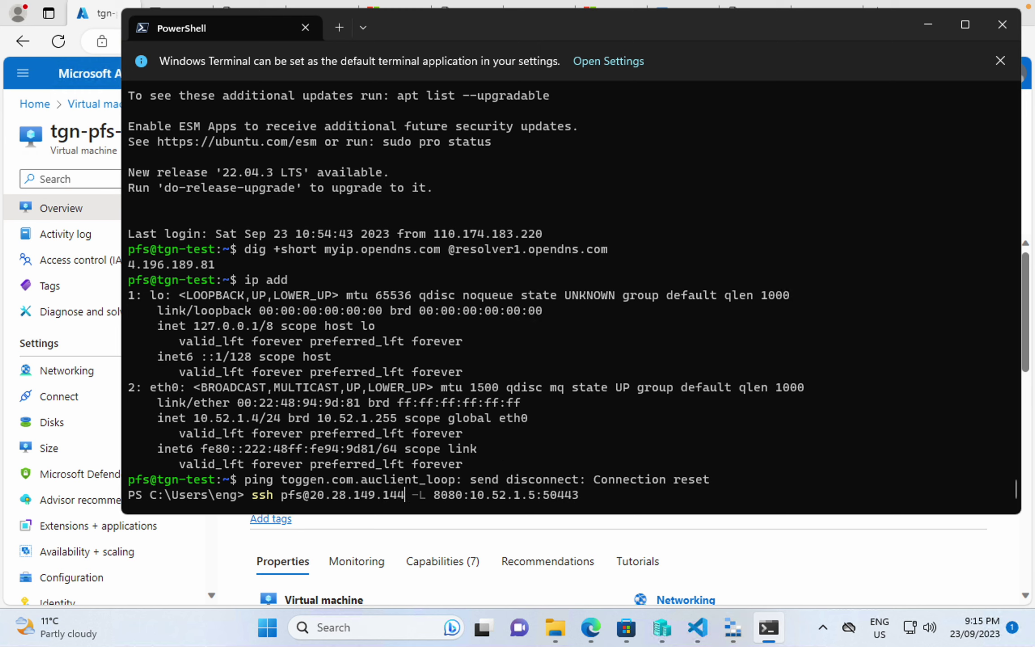
{"action": "key", "text": "Left"}
{"action": "key", "text": "Left"}
{"action": "key", "text": "Left"}
{"action": "key", "text": "ctrl+e"}
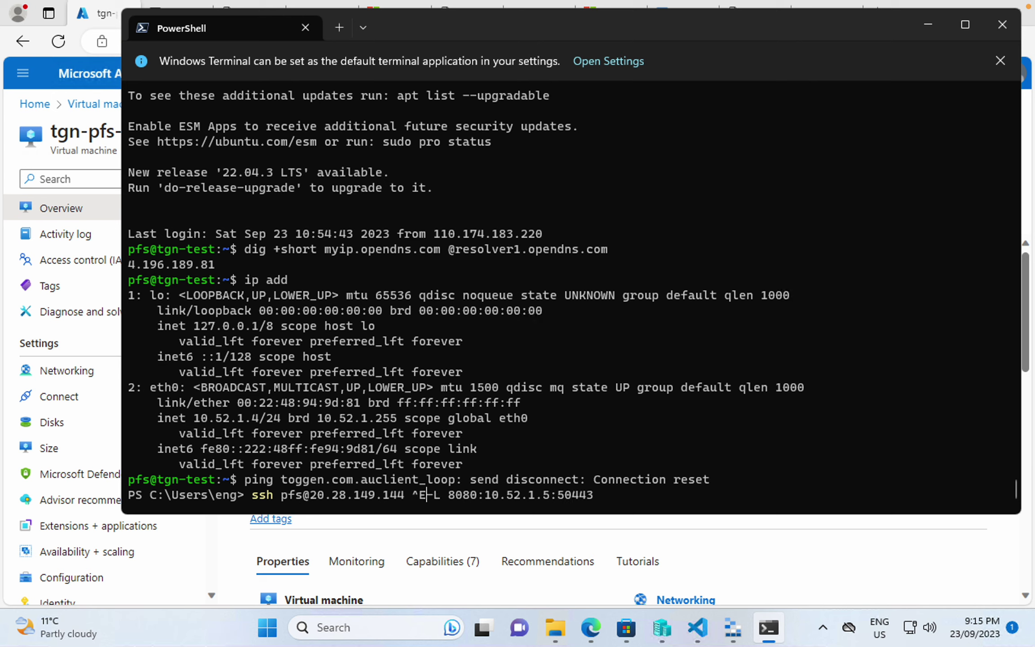
{"action": "key", "text": "BackSpace"}
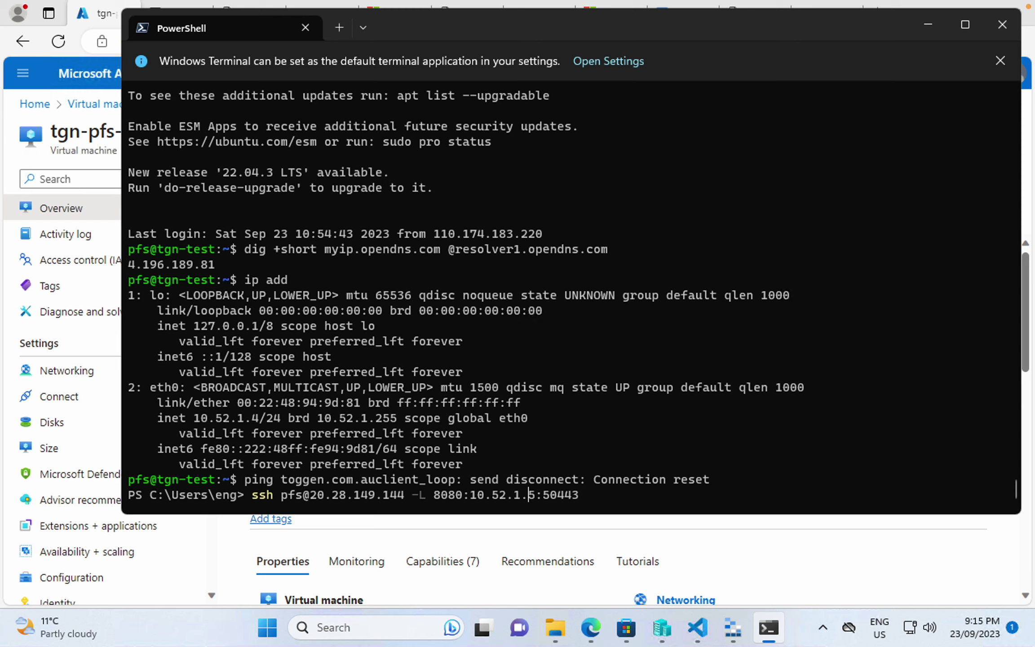
{"action": "key", "text": "ctrl+BackSpace"}
{"action": "key", "text": "ctrl+BackSpace"}
{"action": "key", "text": "ctrl+BackSpace"}
{"action": "key", "text": "ctrl+BackSpace"}
{"action": "key", "text": "ctrl+BackSpace"}
{"action": "key", "text": "ctrl+BackSpace"}
{"action": "key", "text": "ctrl+BackSpace"}
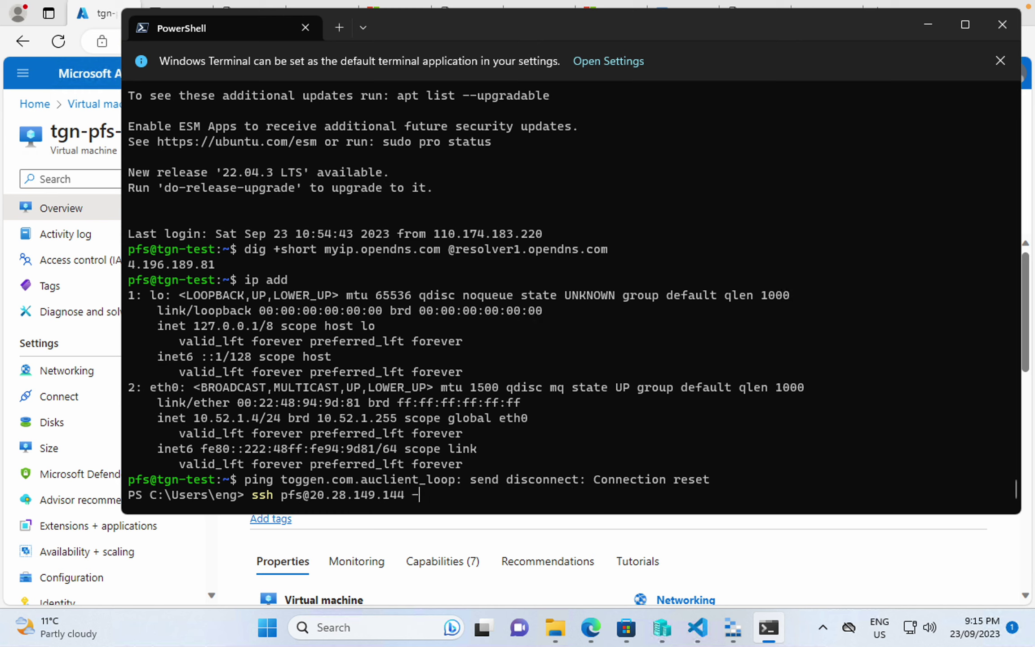
{"action": "type", "text": "p 5022"}
{"action": "key", "text": "Return"}
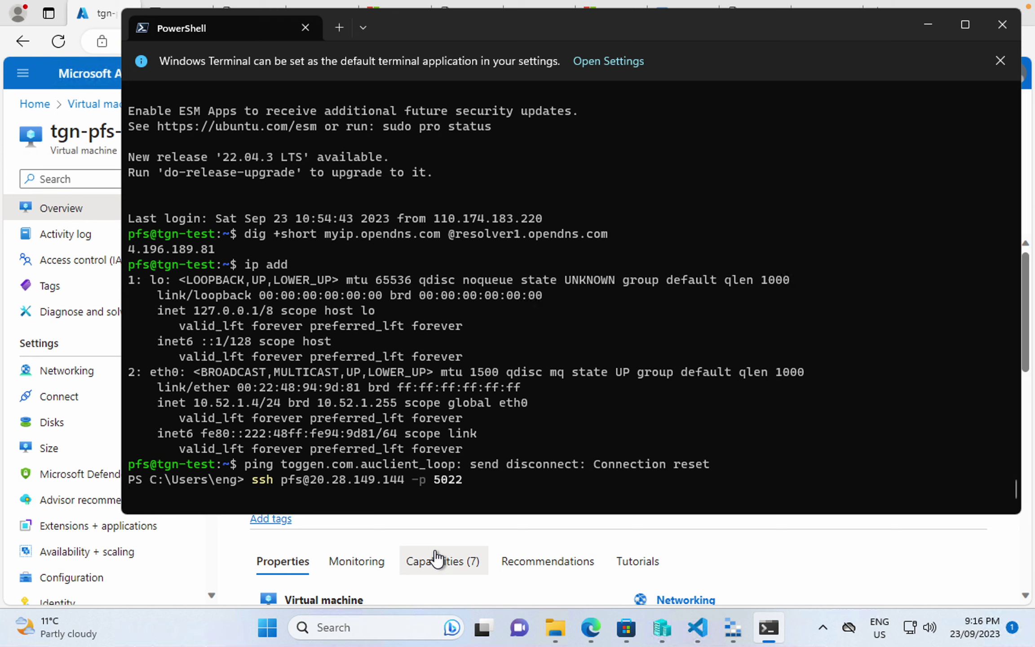
{"action": "left_click", "coordinate": [388, 541]}
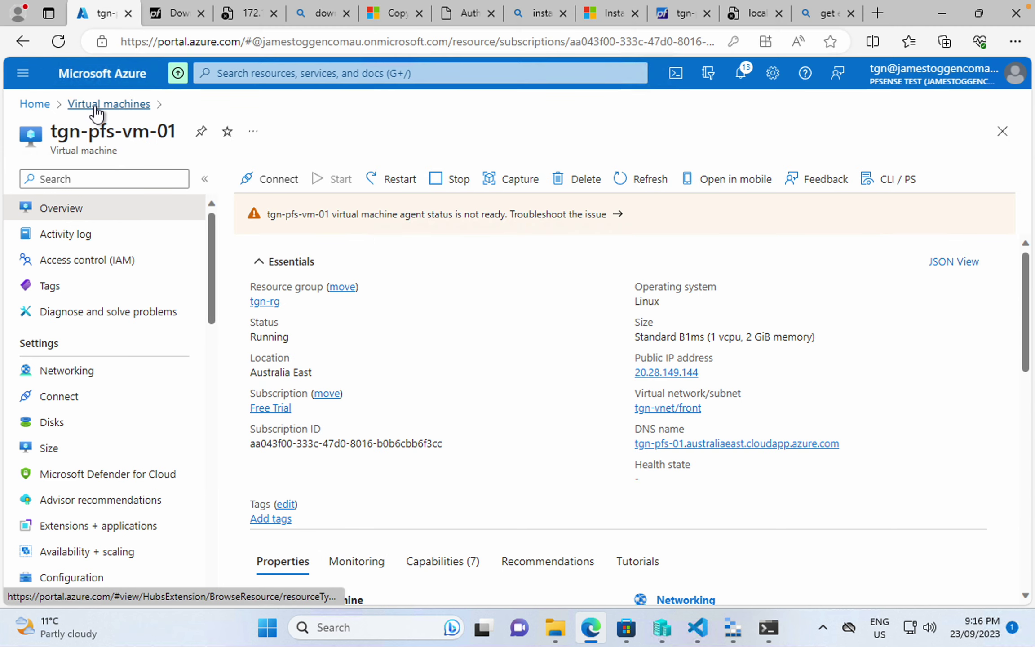
- Add inbound rule AllowAnyCustom5022Inbound on tgn-pfs-vm-01 allowing TCP port 5022
{"action": "left_click", "coordinate": [36, 105]}
{"action": "left_click", "coordinate": [209, 269]}
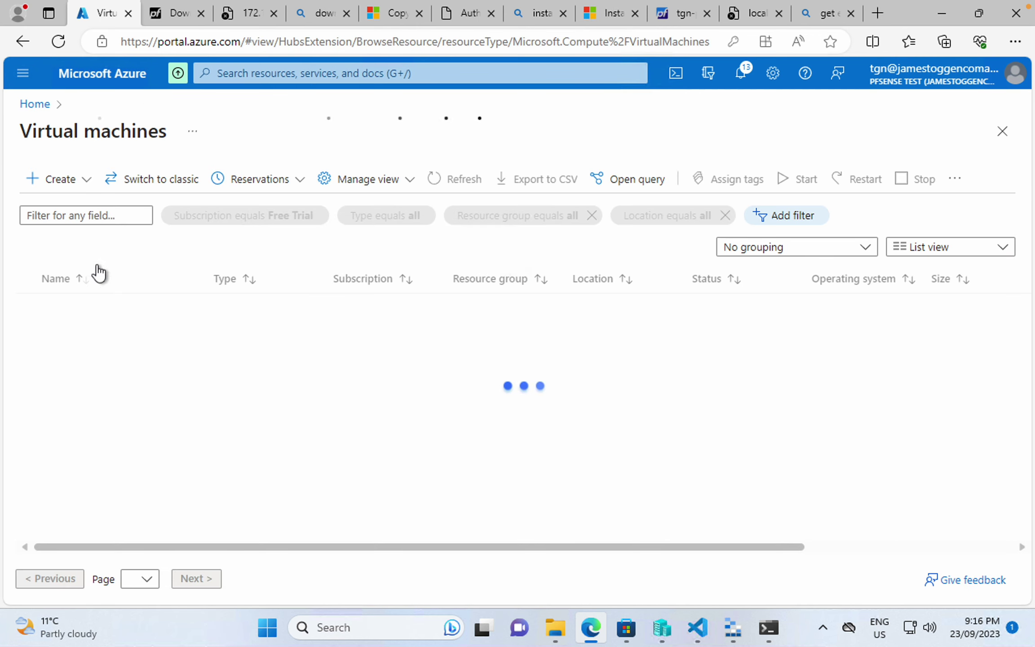
{"action": "left_click", "coordinate": [92, 307]}
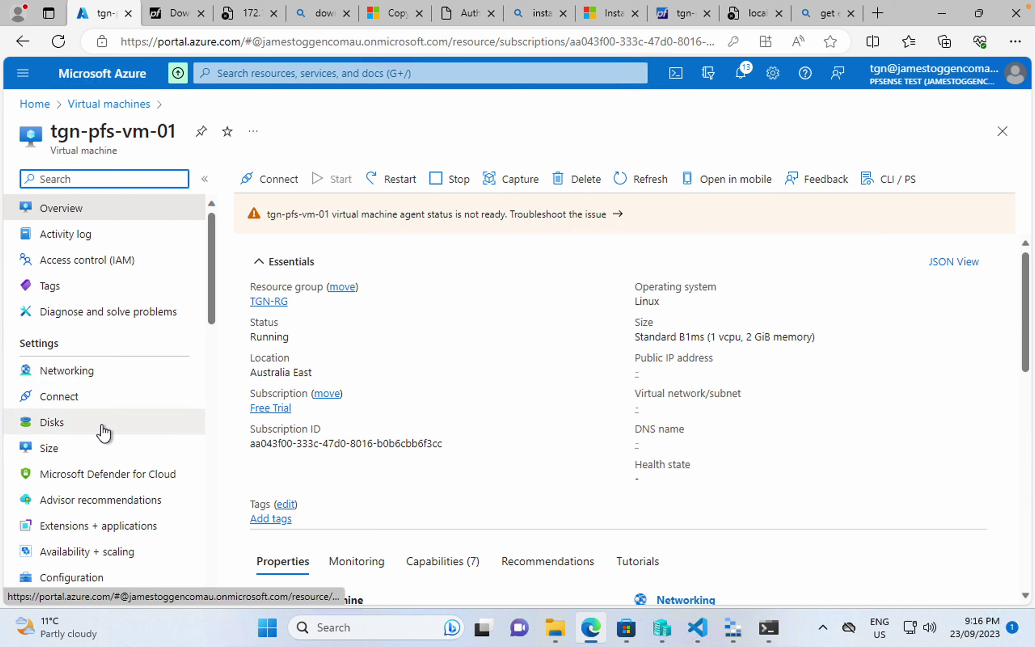
{"action": "left_click", "coordinate": [91, 372]}
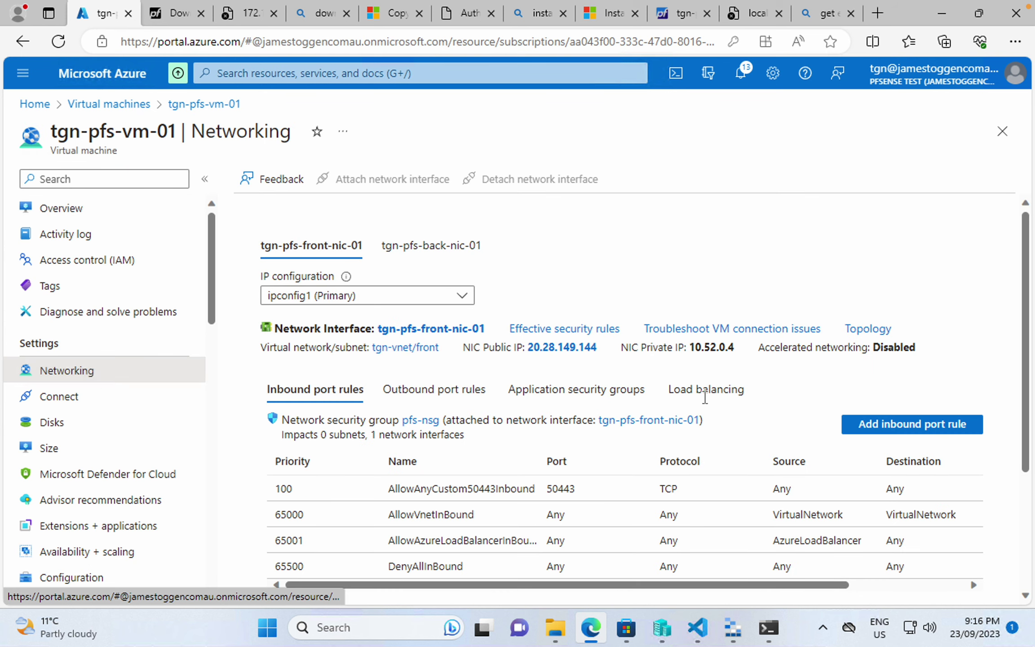
{"action": "left_click", "coordinate": [913, 425]}
{"action": "left_click", "coordinate": [628, 379]}
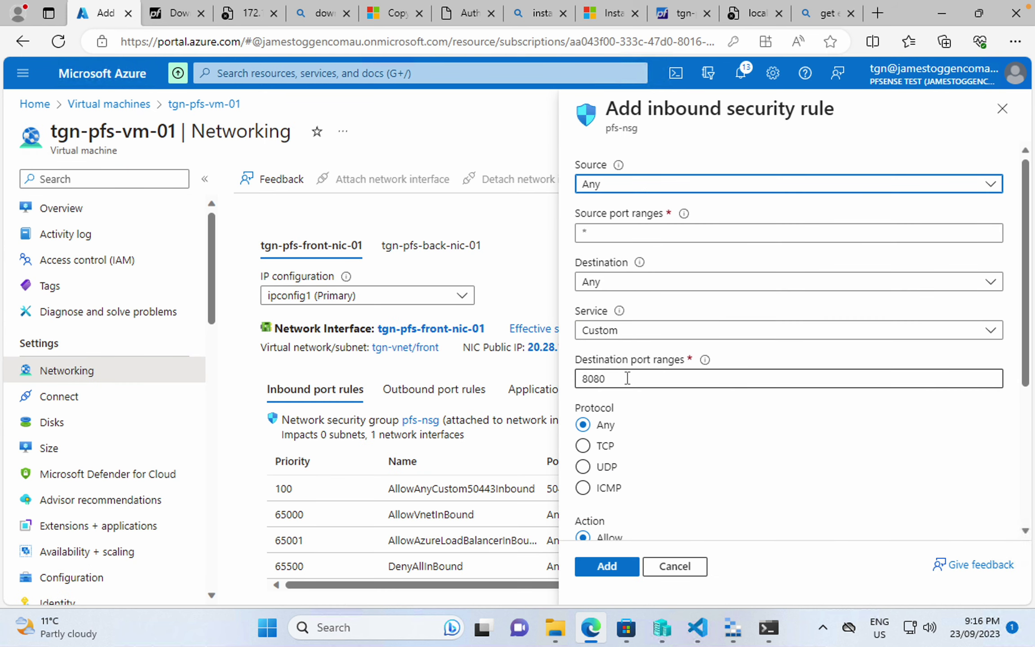
{"action": "key", "text": "ctrl+a"}
{"action": "type", "text": "5022"}
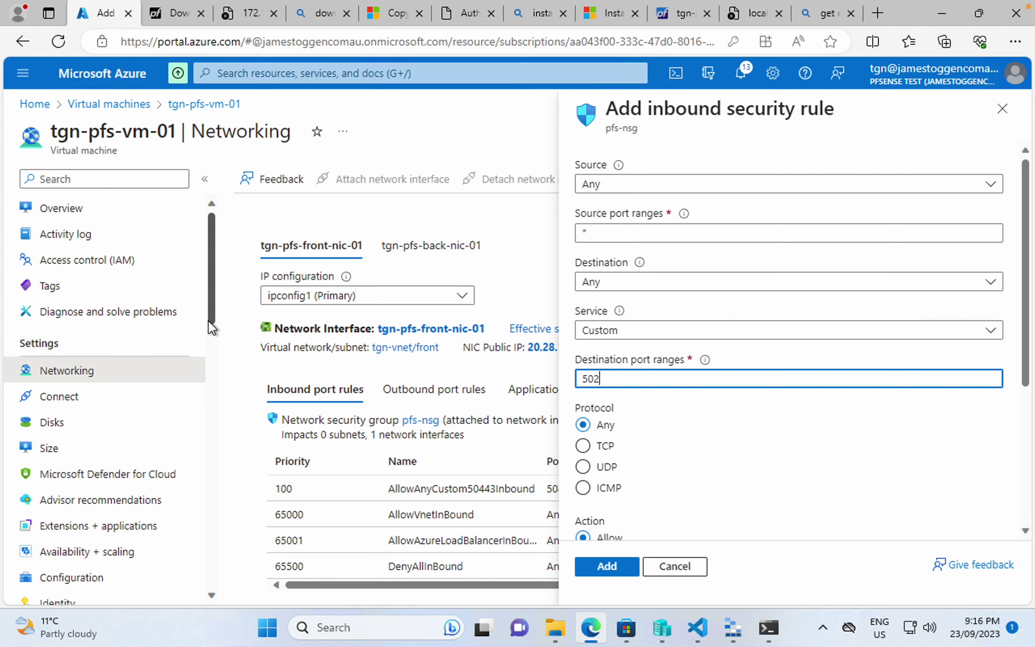
{"action": "left_click", "coordinate": [583, 446]}
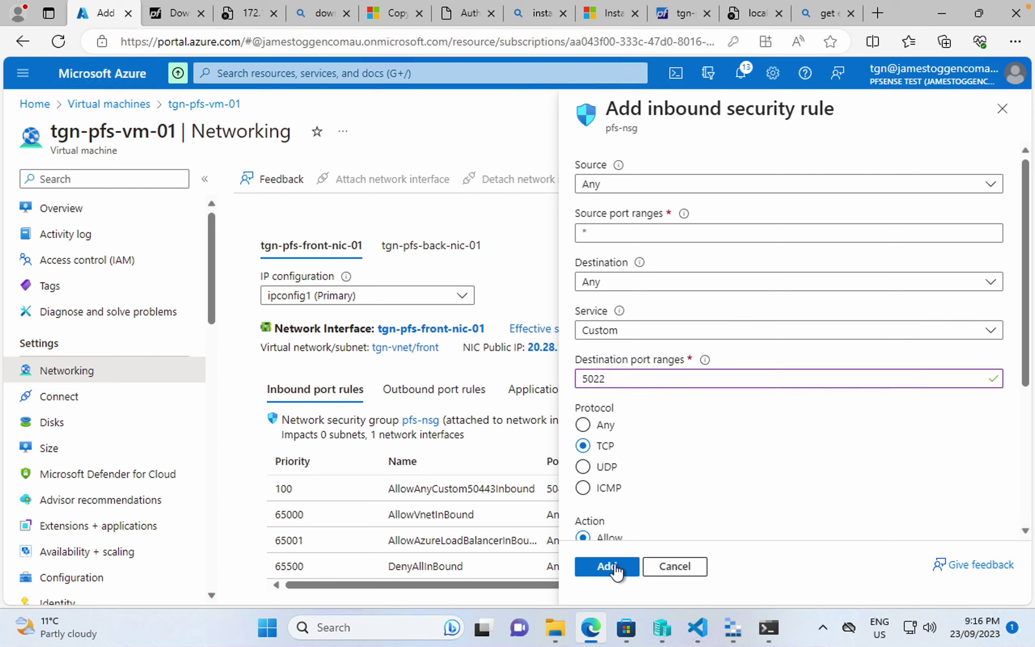
{"action": "left_click", "coordinate": [616, 567]}
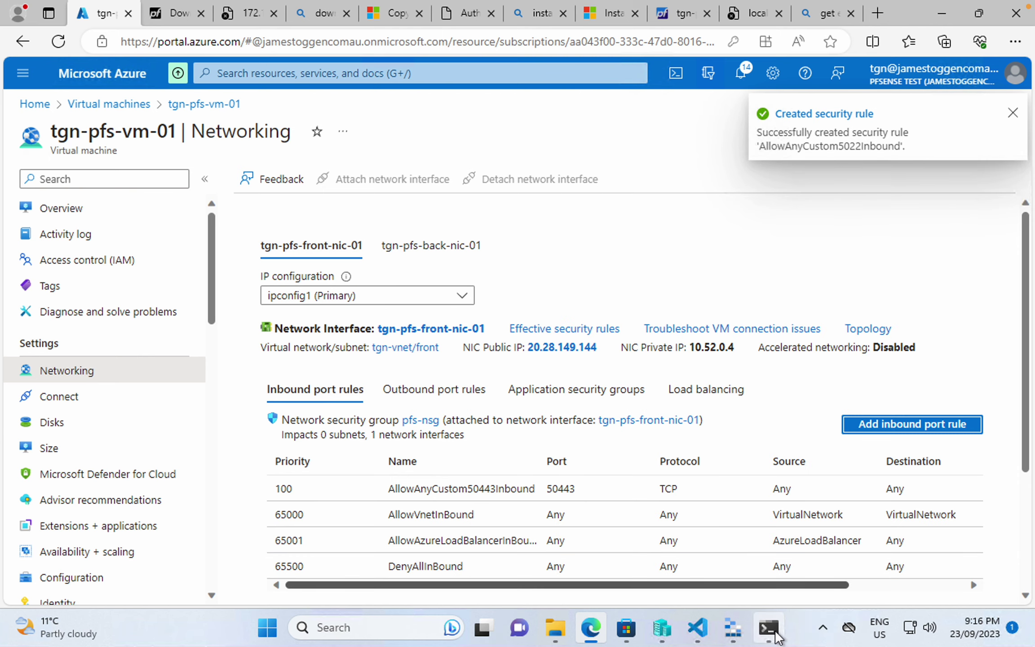
{"action": "left_click", "coordinate": [769, 628]}
- Rerun ssh -p 5022 to 20.28.149.144 and accept the new host key with yes
{"action": "key", "text": "Up"}
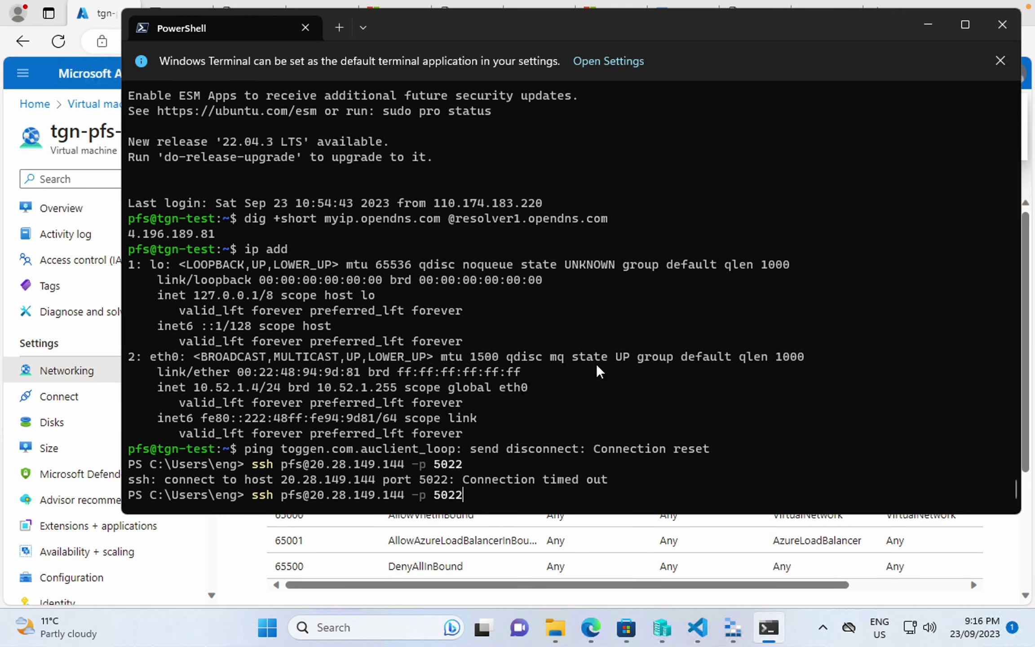
{"action": "key", "text": "Return"}
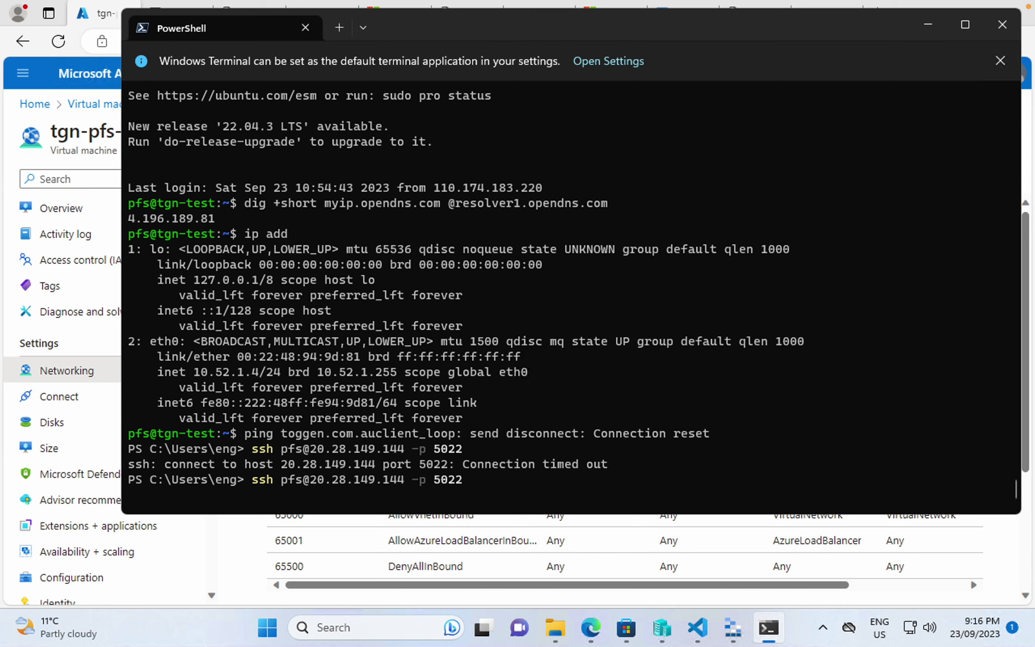
{"action": "key", "text": "ctrl+c"}
{"action": "key", "text": "Up"}
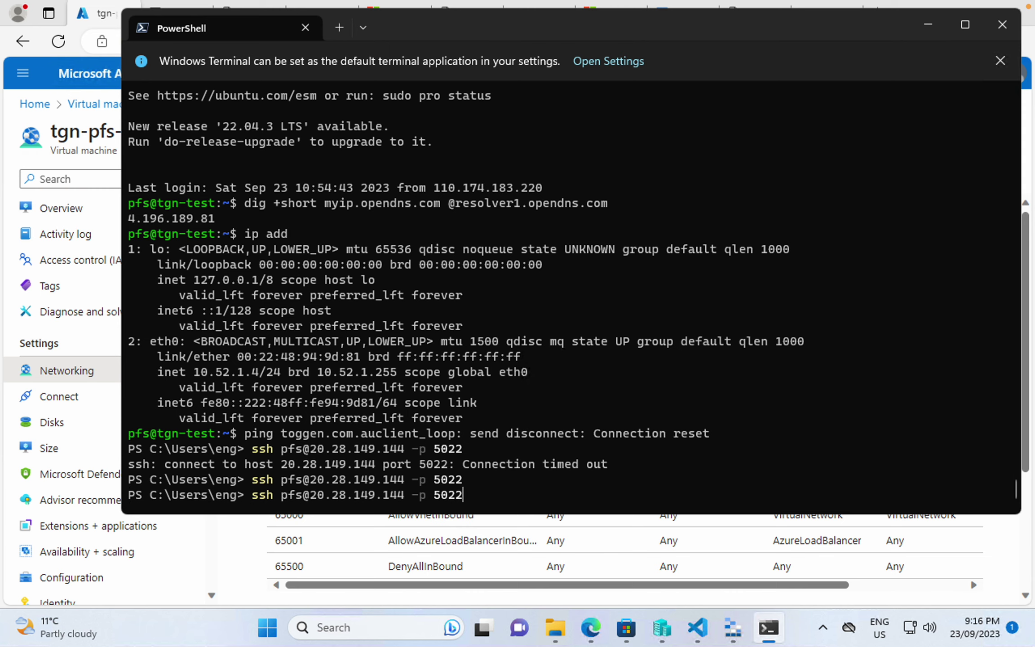
{"action": "key", "text": "Return"}
{"action": "type", "text": "yes"}
{"action": "key", "text": "Return"}
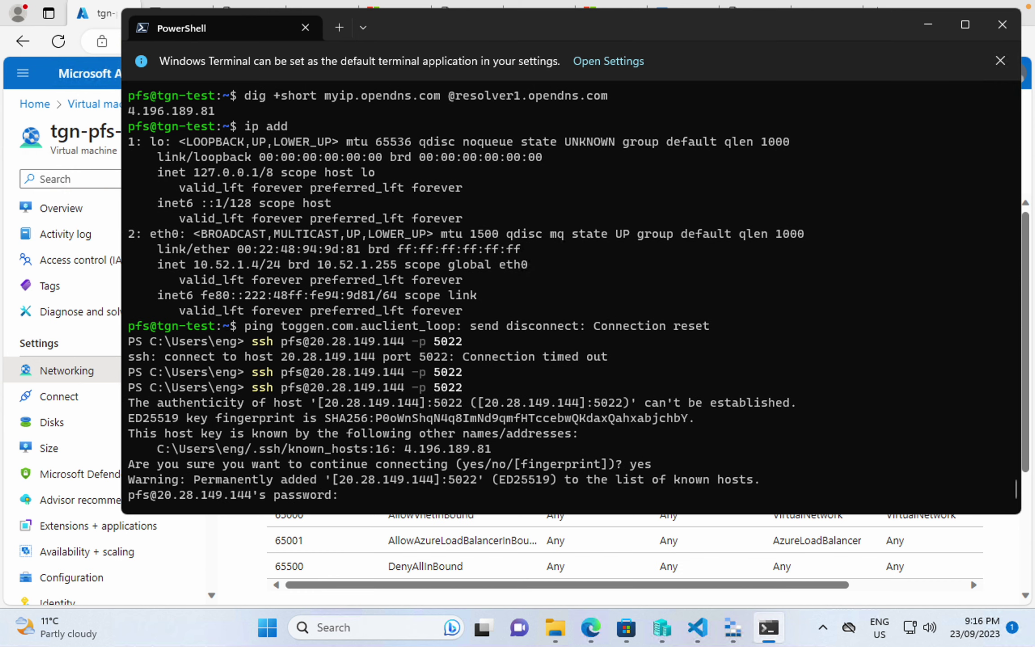
- Log in with the password copied from password.txt, reaching the tgn-test shell
{"action": "left_click", "coordinate": [697, 628]}
{"action": "left_click", "coordinate": [416, 86]}
{"action": "left_click_drag", "start_coordinate": [408, 82], "coordinate": [301, 82]}
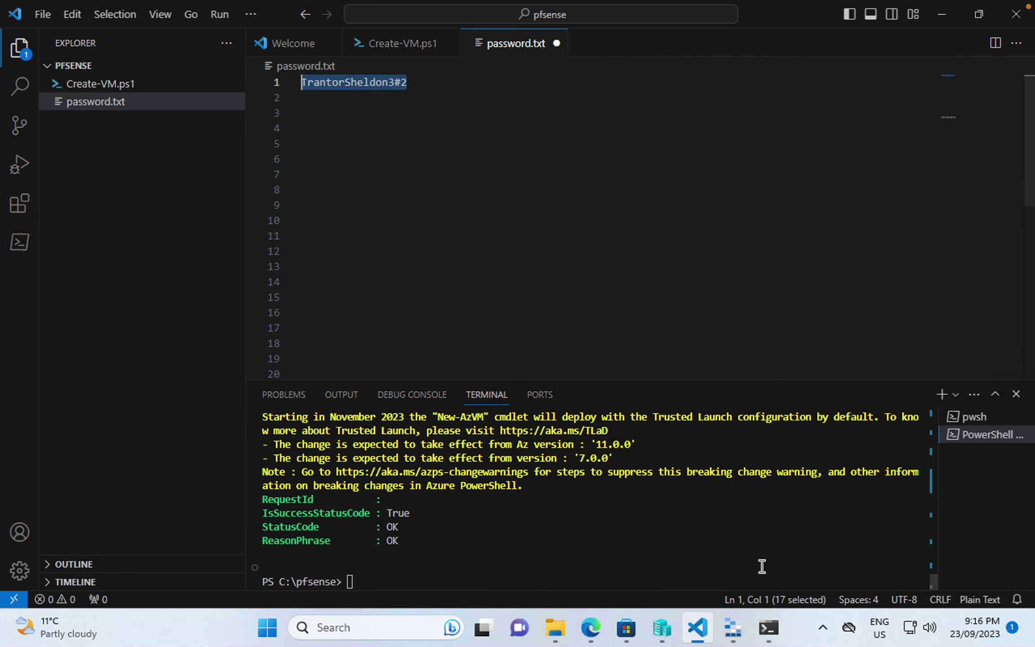
{"action": "left_click", "coordinate": [769, 627]}
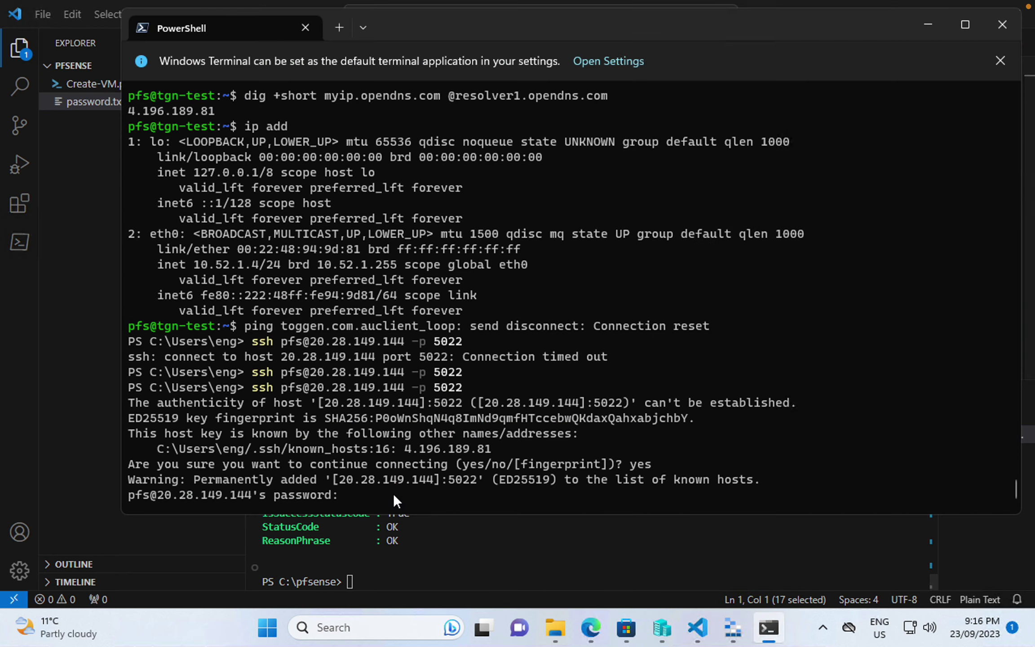
{"action": "key", "text": "ctrl+v"}
{"action": "key", "text": "Return"}
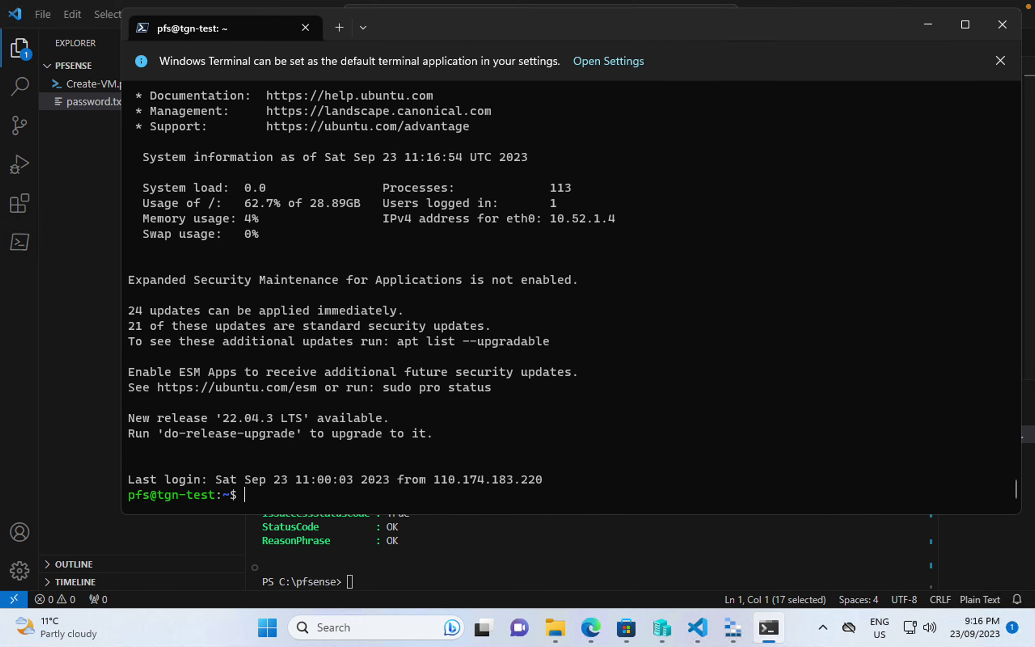
{"action": "type", "text": "curl 10.52.1.5"}
{"action": "key", "text": "Up"}
{"action": "left_click", "coordinate": [591, 627]}
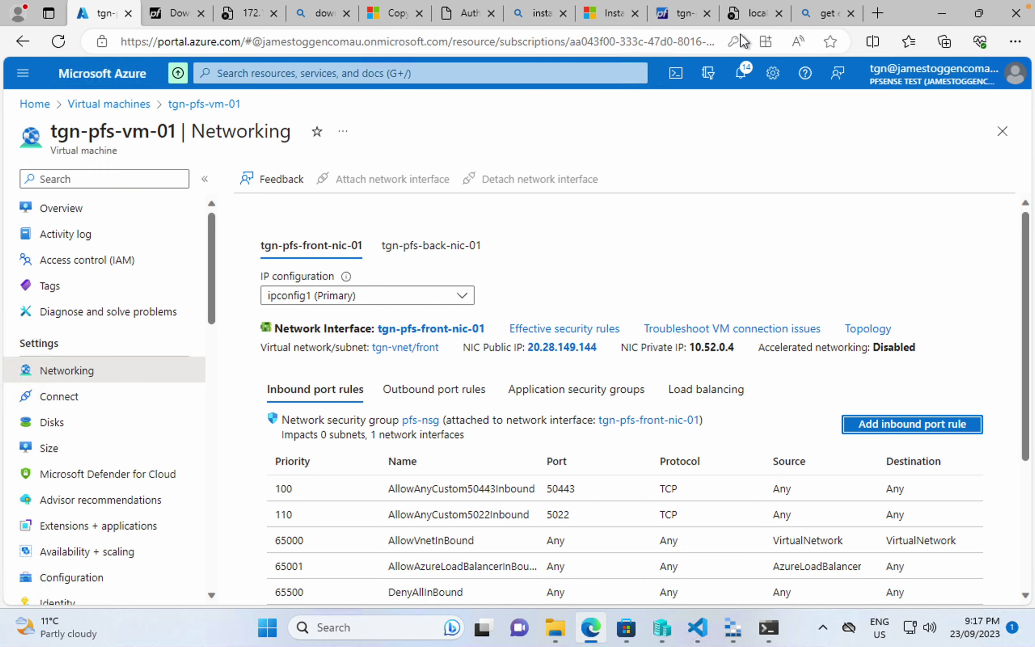
{"action": "left_click", "coordinate": [835, 12]}
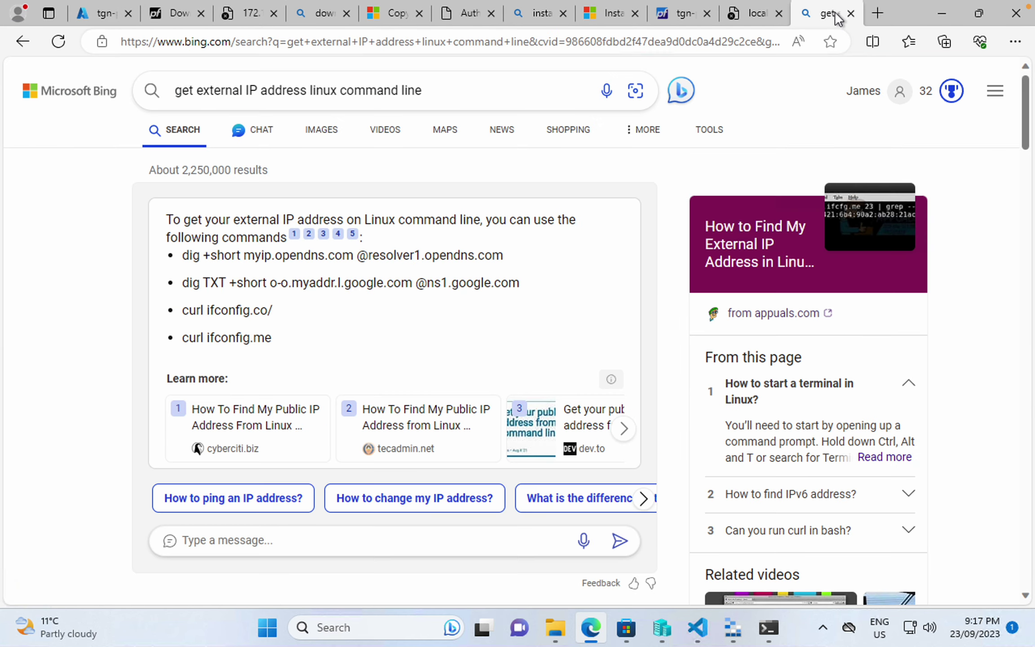
{"action": "double_click", "coordinate": [277, 261]}
{"action": "left_click", "coordinate": [277, 261]}
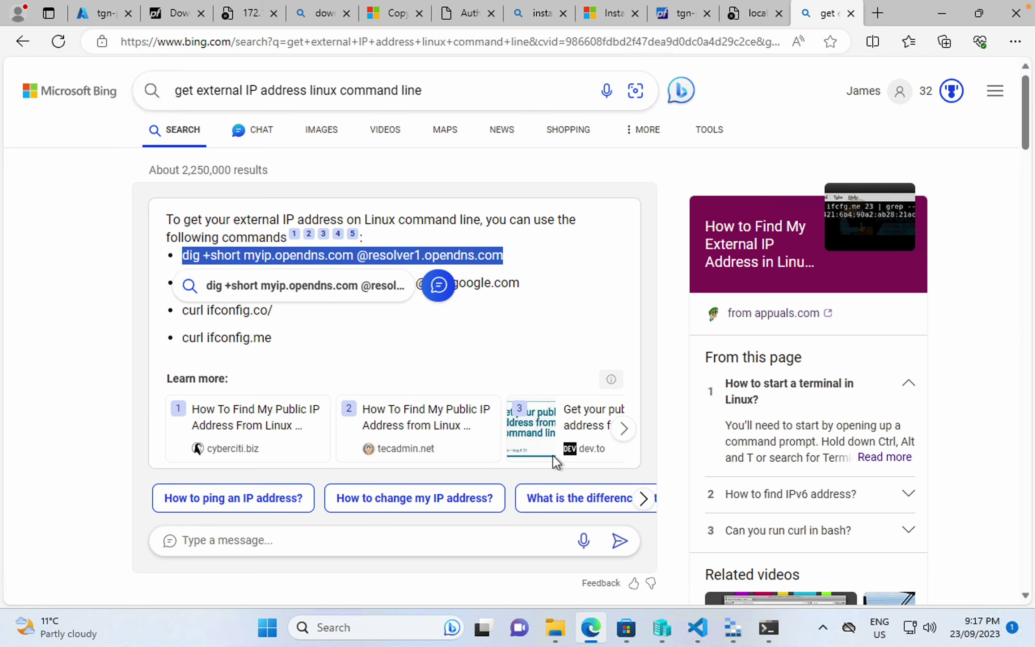
{"action": "left_click", "coordinate": [760, 622]}
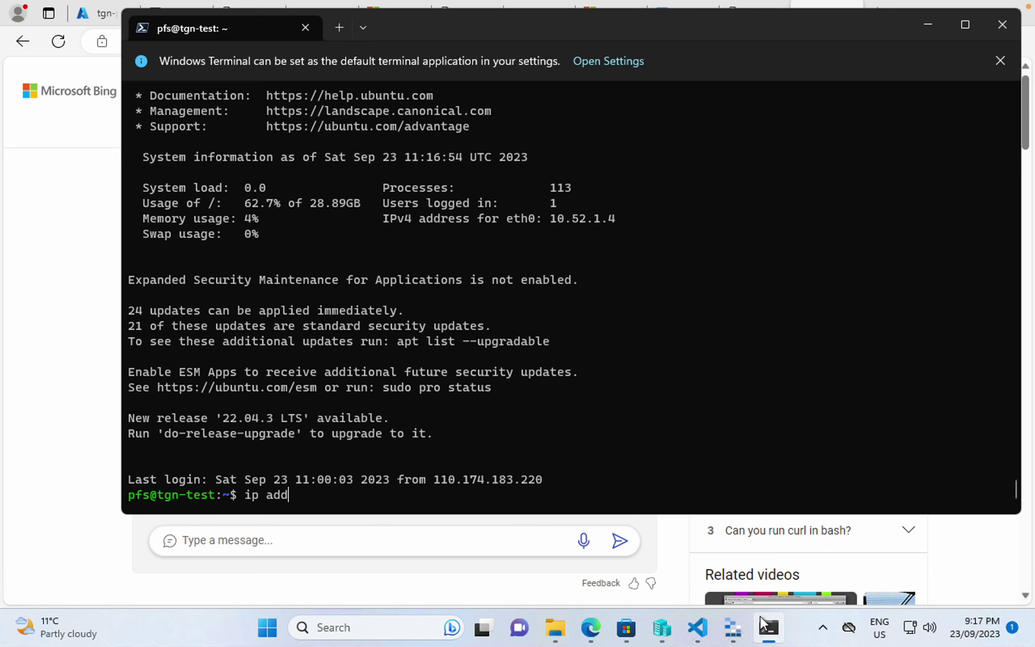
{"action": "key", "text": "BackSpace"}
{"action": "key", "text": "BackSpace"}
{"action": "key", "text": "BackSpace"}
{"action": "key", "text": "BackSpace"}
{"action": "key", "text": "BackSpace"}
{"action": "key", "text": "BackSpace"}
{"action": "right_click", "coordinate": [443, 489]}
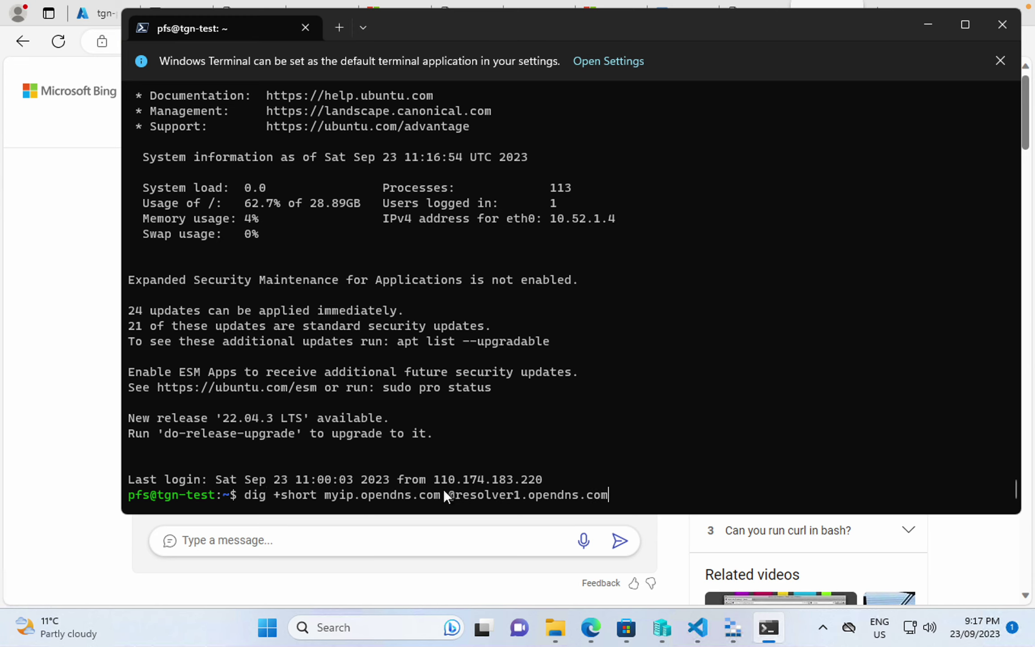
{"action": "key", "text": "Return"}
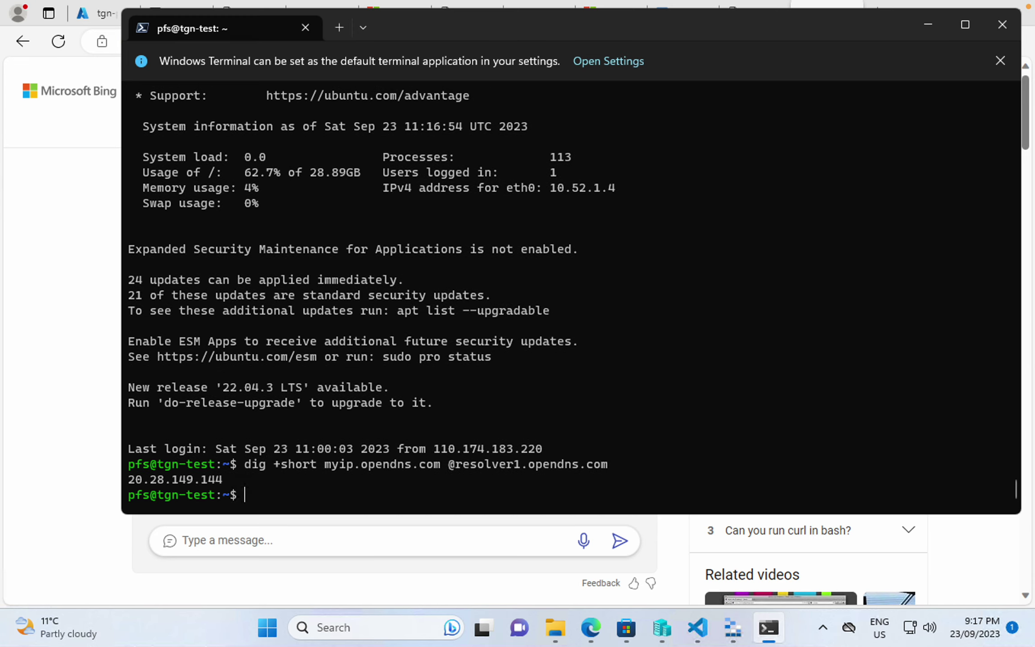
{"action": "left_click_drag", "start_coordinate": [131, 480], "coordinate": [223, 479]}
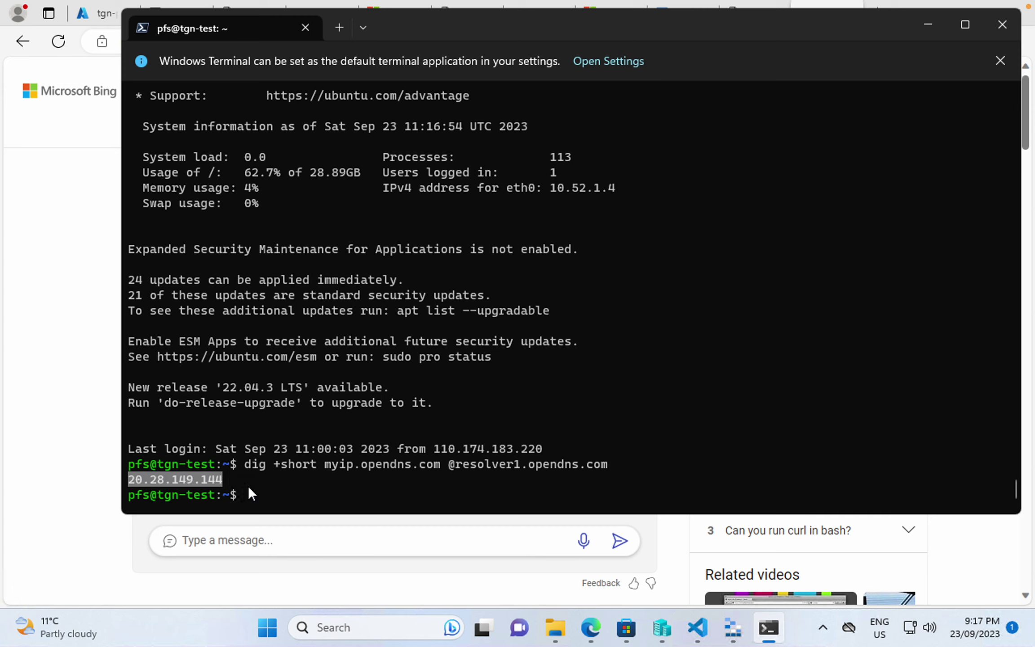
{"action": "left_click", "coordinate": [86, 453]}
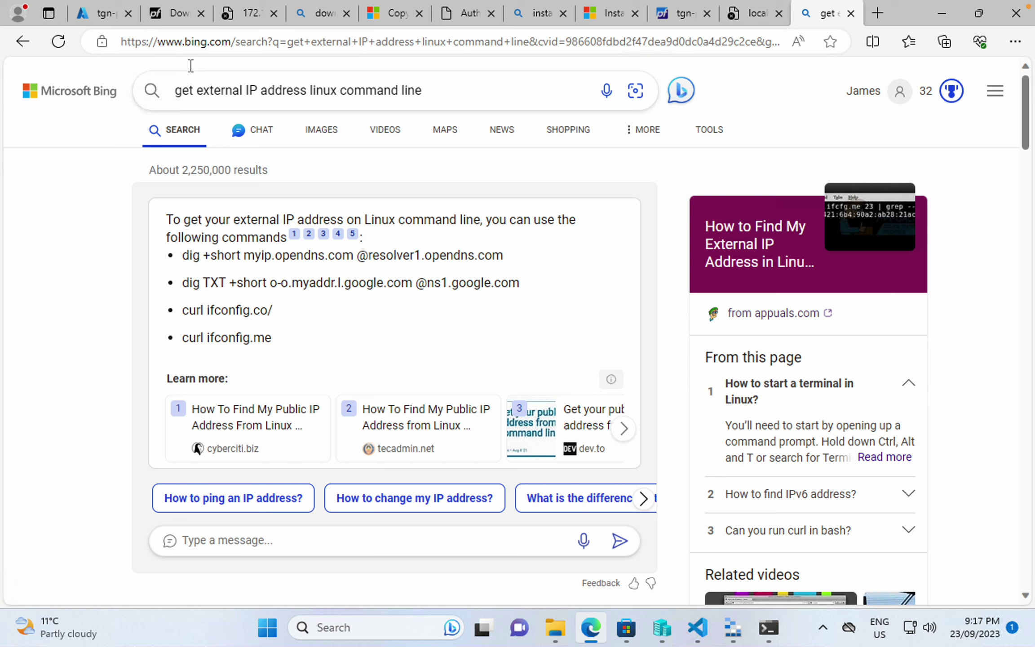
{"action": "left_click", "coordinate": [101, 13]}
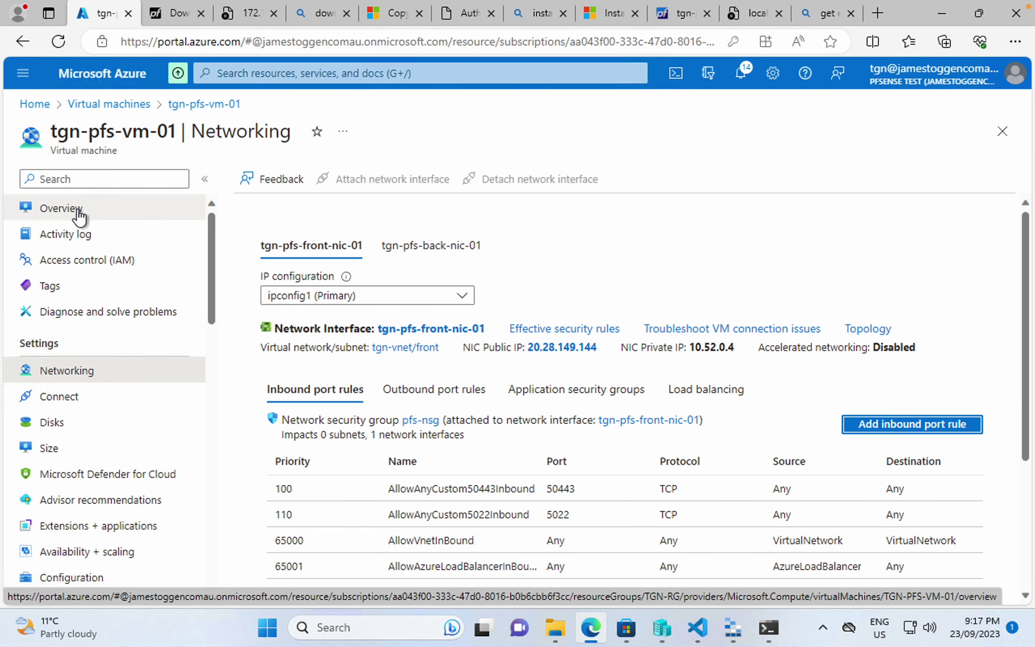
- Disassociate public IP tgn-test-ip from ipconfig1 on NIC tgn-test848 and save
{"action": "left_click", "coordinate": [110, 106]}
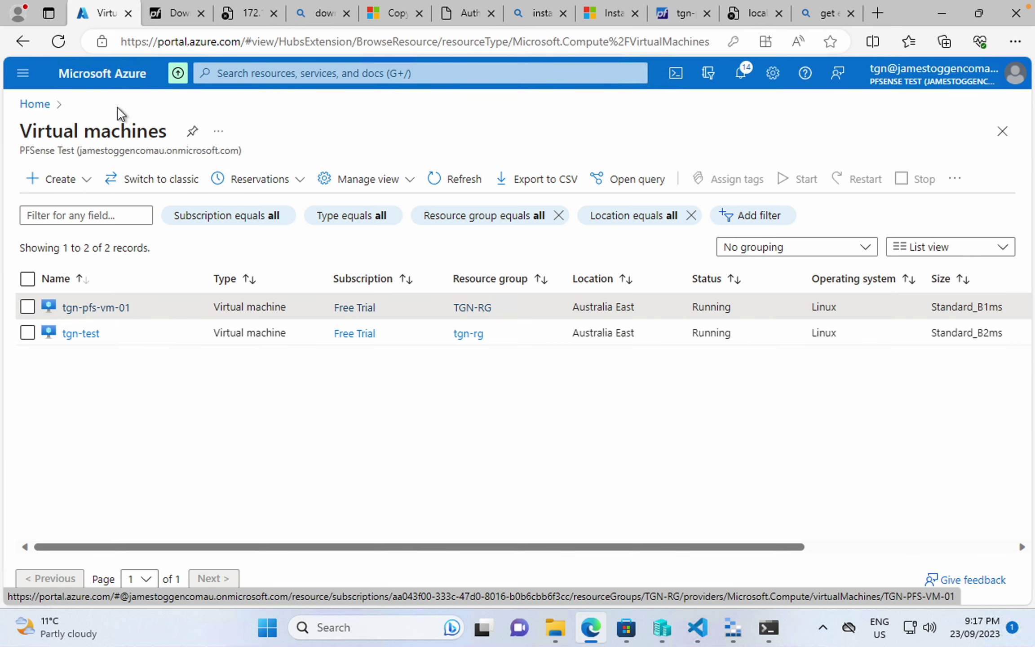
{"action": "left_click", "coordinate": [90, 335]}
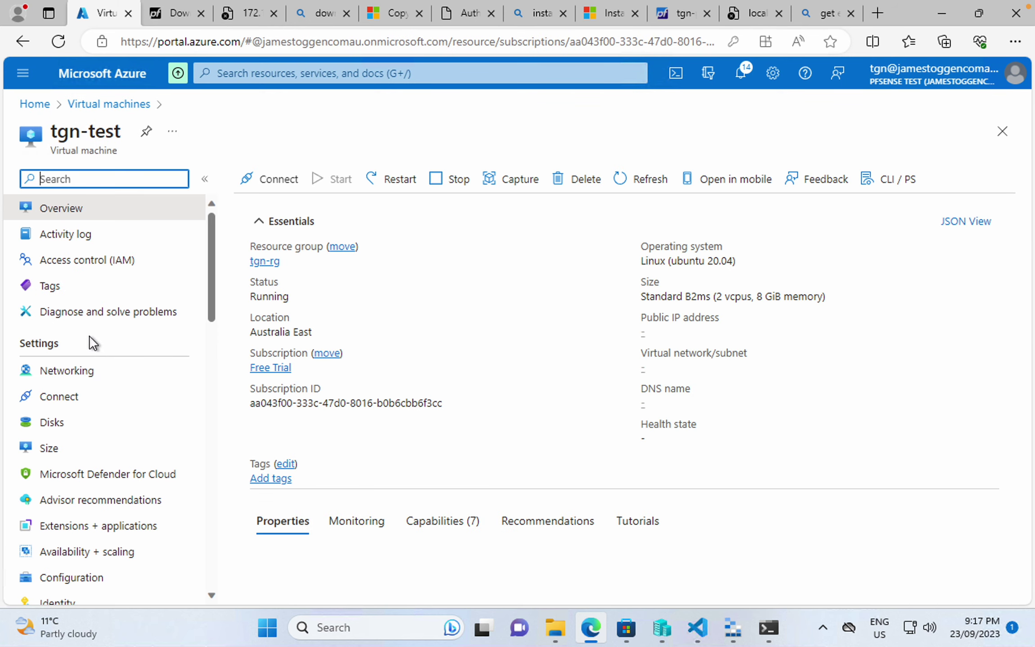
{"action": "left_click", "coordinate": [81, 371]}
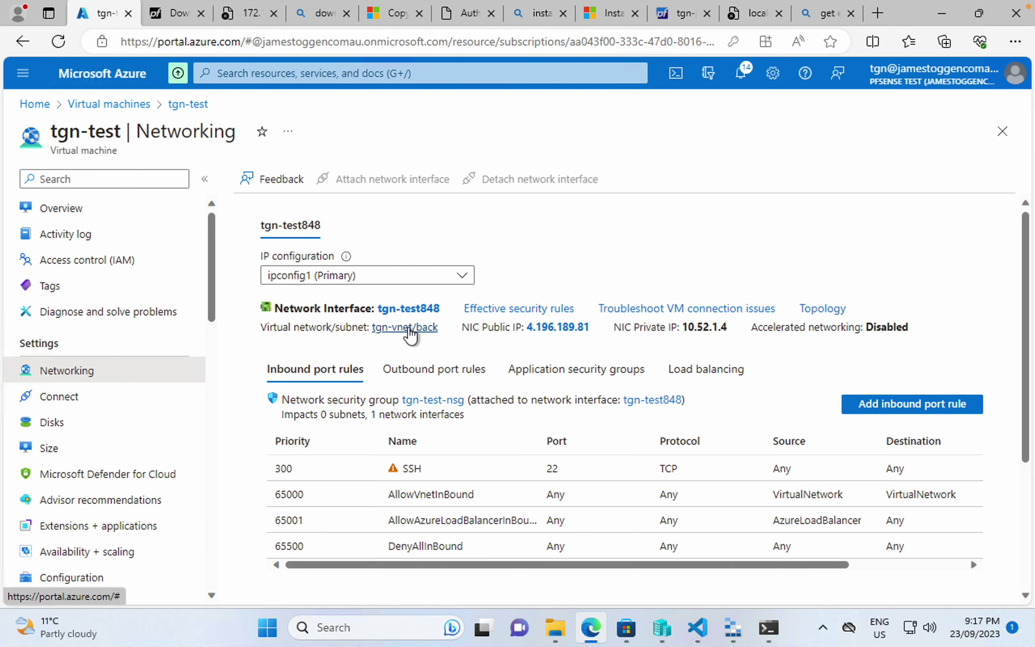
{"action": "left_click", "coordinate": [415, 309]}
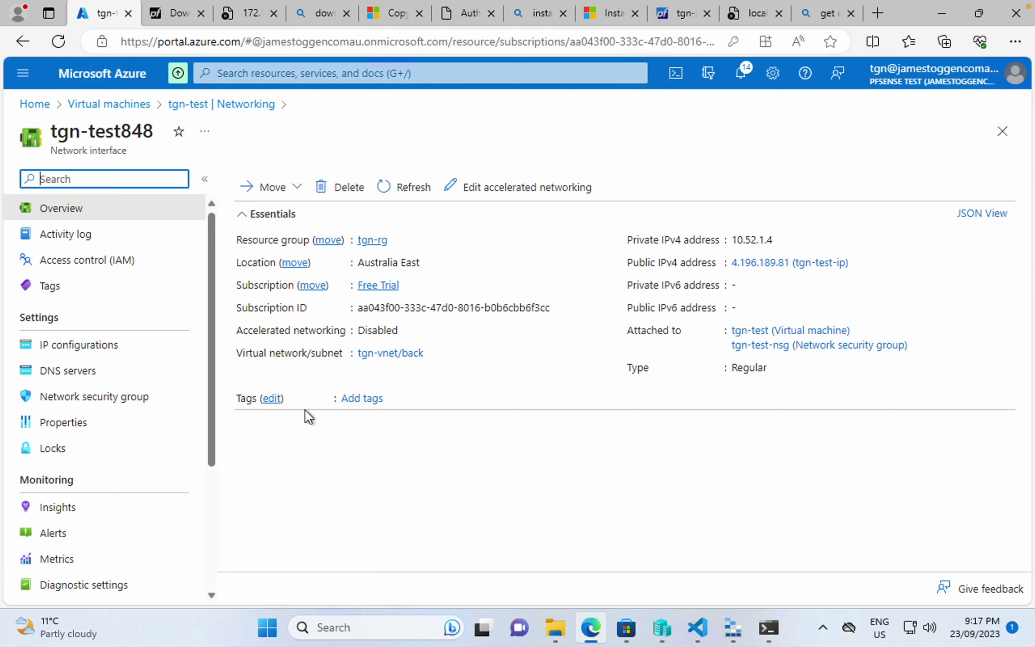
{"action": "left_click", "coordinate": [104, 347]}
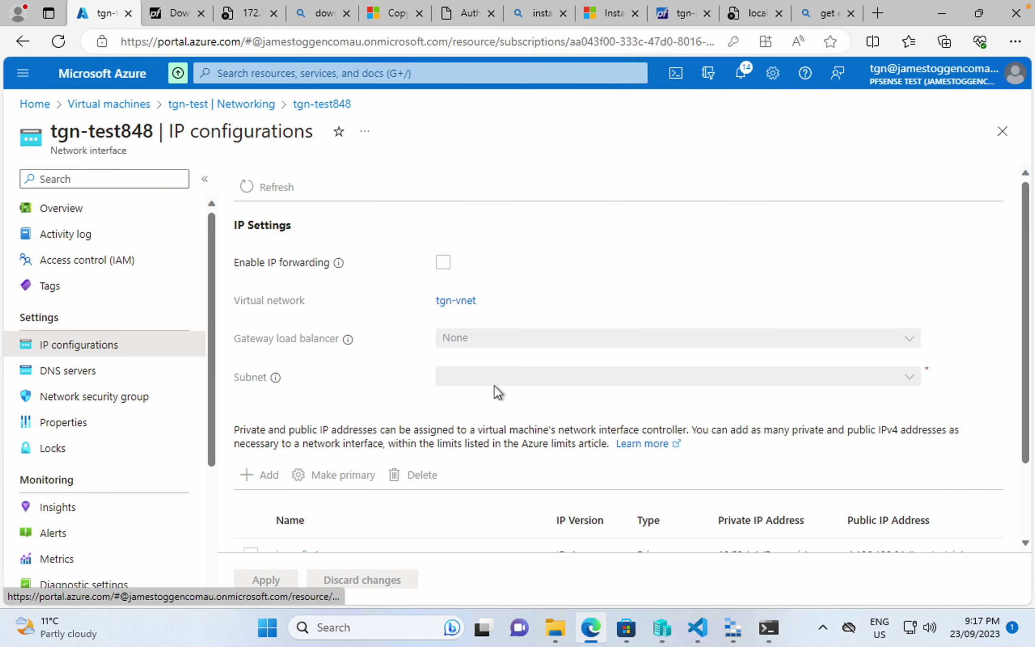
{"action": "scroll", "coordinate": [494, 385], "scroll_direction": "down", "scroll_amount": 2}
{"action": "left_click", "coordinate": [298, 470]}
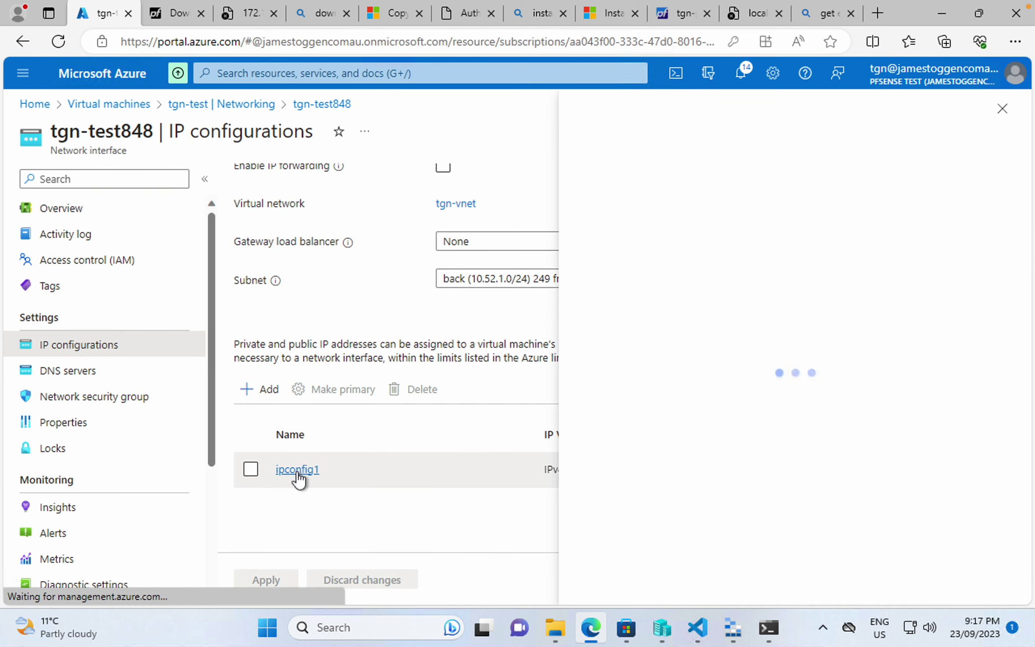
{"action": "scroll", "coordinate": [750, 474], "scroll_direction": "down", "scroll_amount": 1}
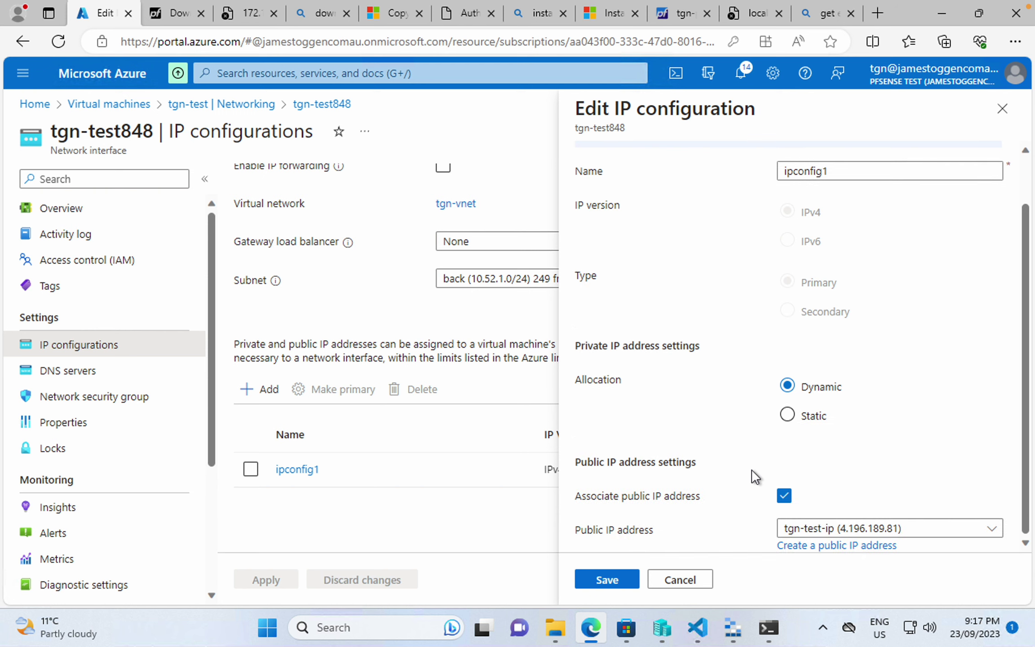
{"action": "left_click", "coordinate": [784, 496]}
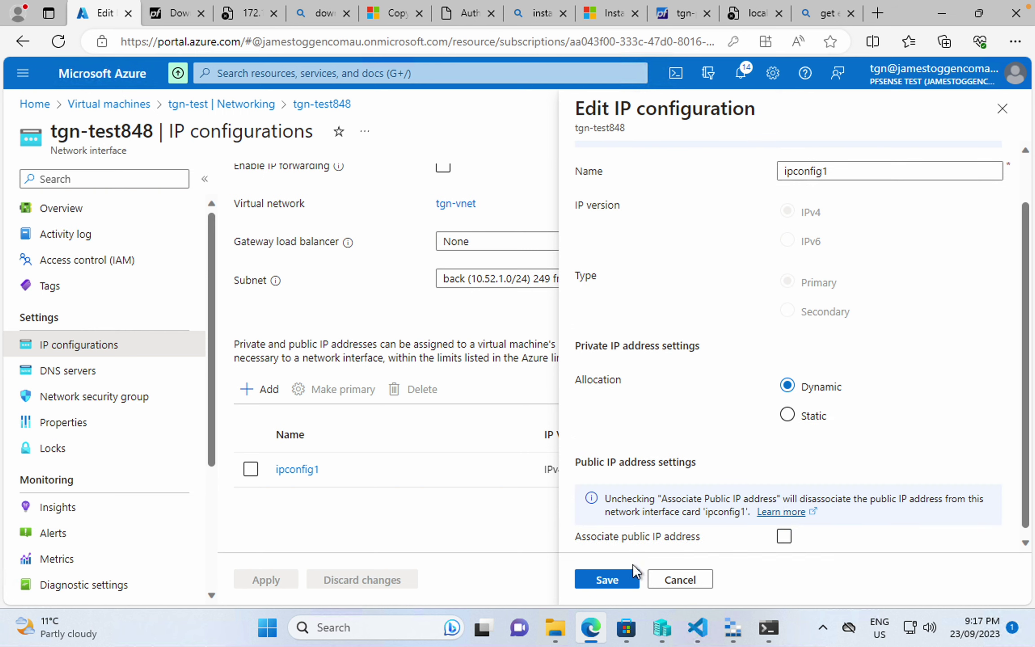
{"action": "left_click", "coordinate": [621, 576]}
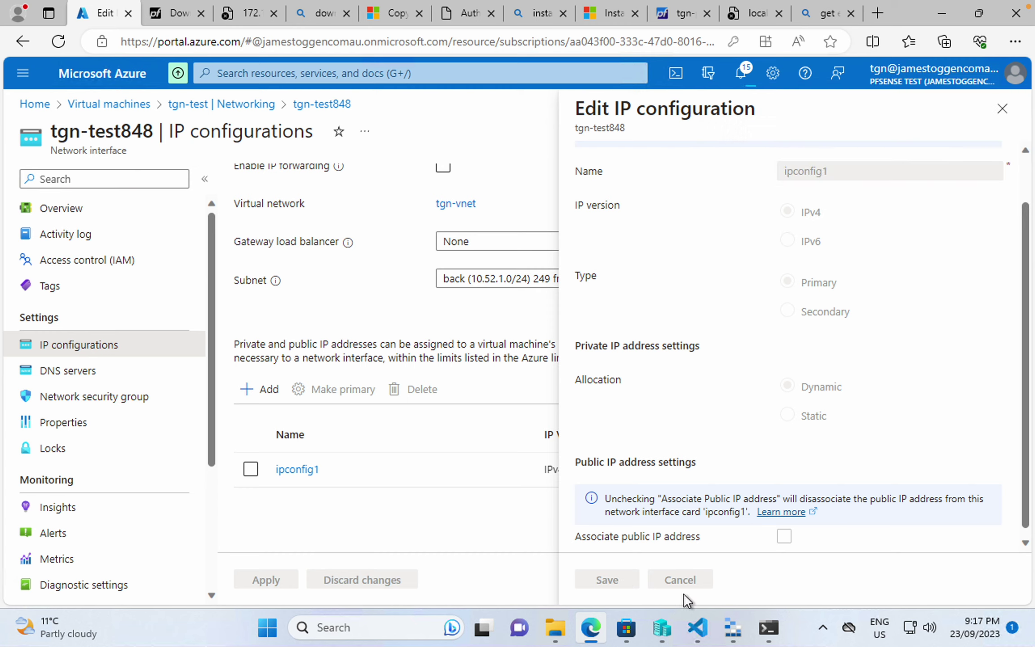
{"action": "left_click", "coordinate": [769, 627]}
- Rerun the dig lookup to confirm the external IP is still 20.28.149.144
{"action": "left_click", "coordinate": [398, 416]}
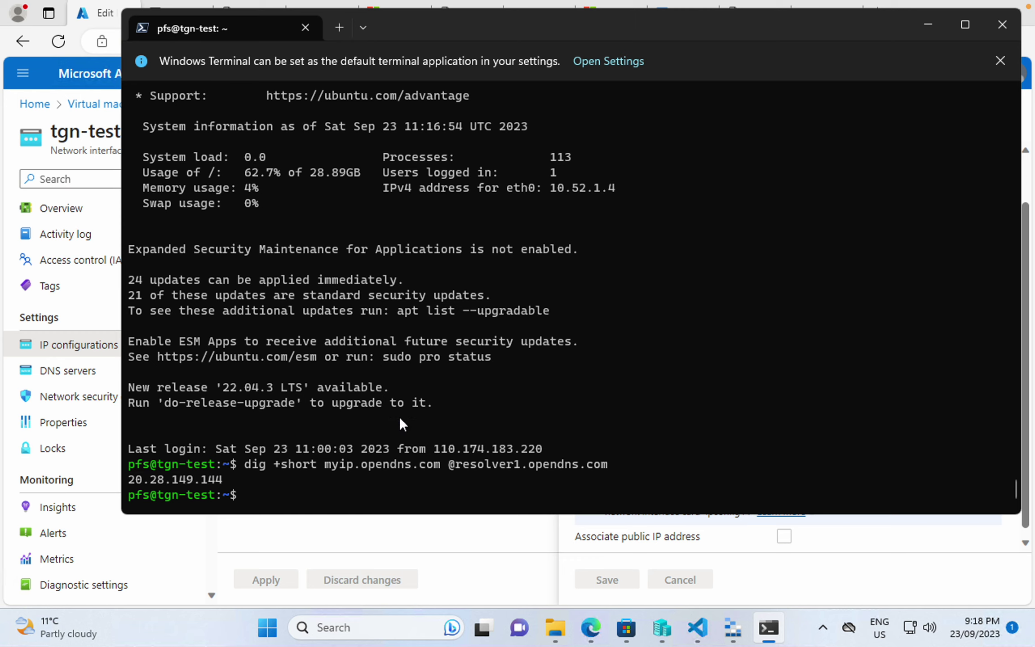
{"action": "key", "text": "Up"}
{"action": "key", "text": "Return"}
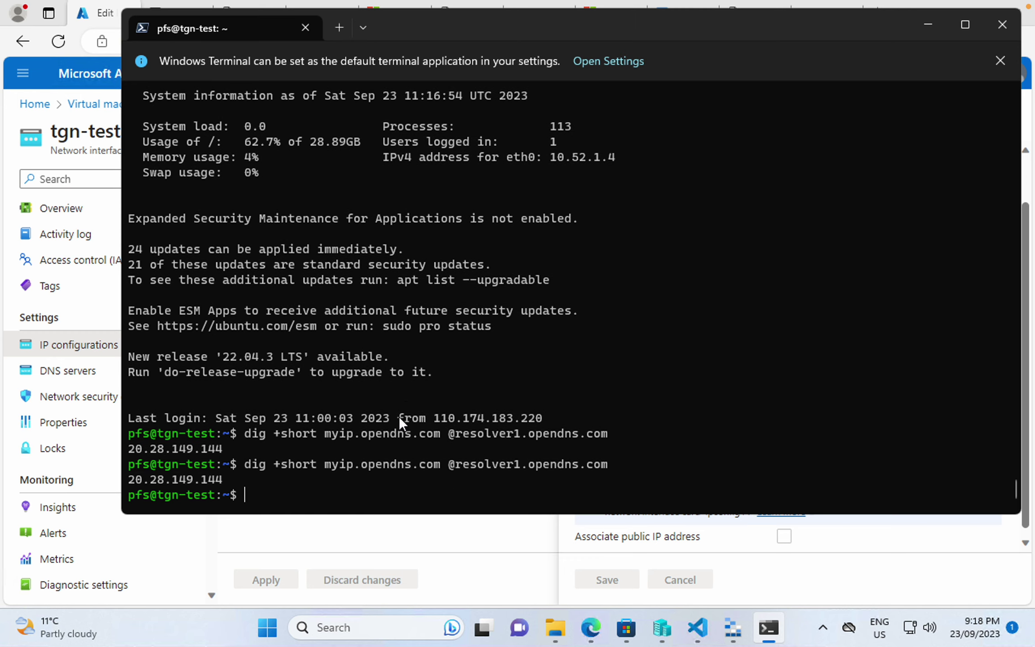
{"action": "key", "text": "Up"}
{"action": "key", "text": "Return"}
{"action": "type", "text": "curl"}
{"action": "type", "text": " htt"}
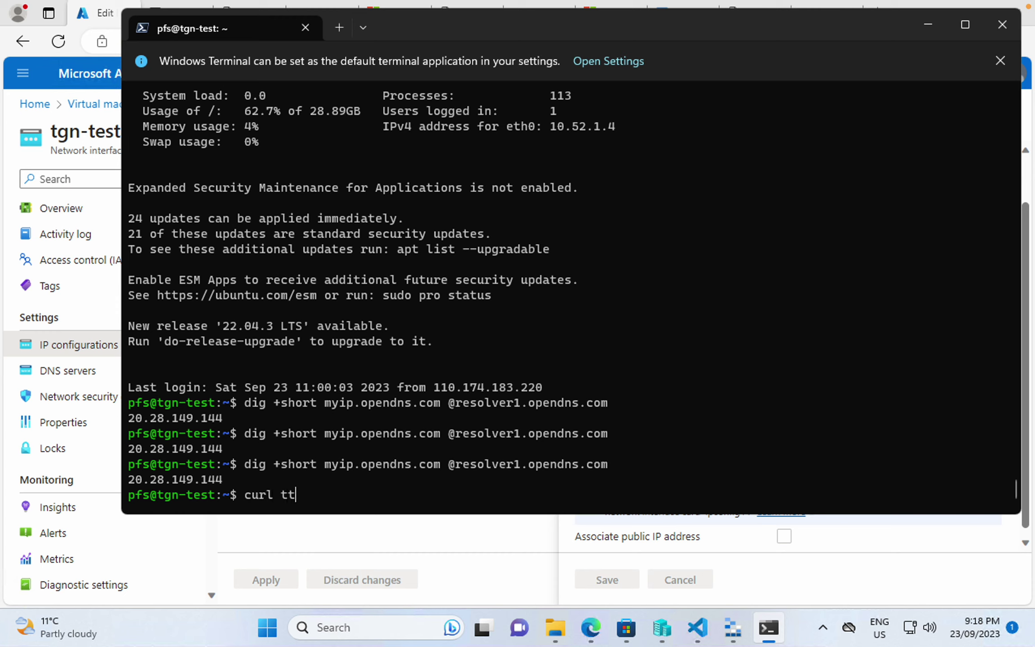
{"action": "key", "text": "BackSpace"}
{"action": "key", "text": "BackSpace"}
{"action": "type", "text": "http:"}
{"action": "key", "text": "BackSpace"}
{"action": "type", "text": "s://tg"}
{"action": "key", "text": "BackSpace"}
{"action": "type", "text": "oggen.com.au"}
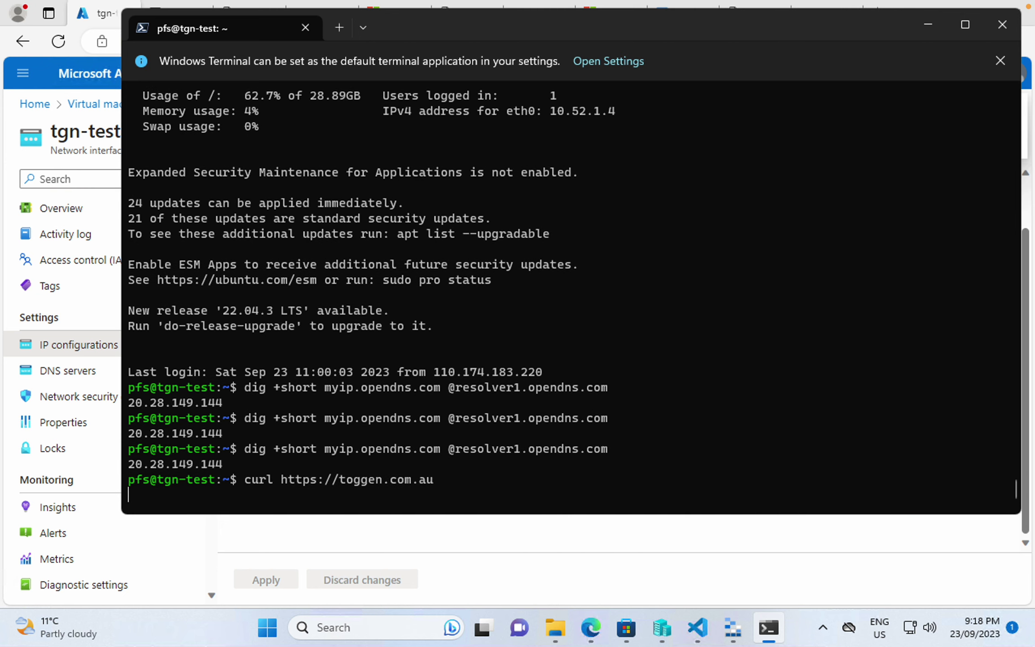
{"action": "key", "text": "Return"}
{"action": "key", "text": "Up"}
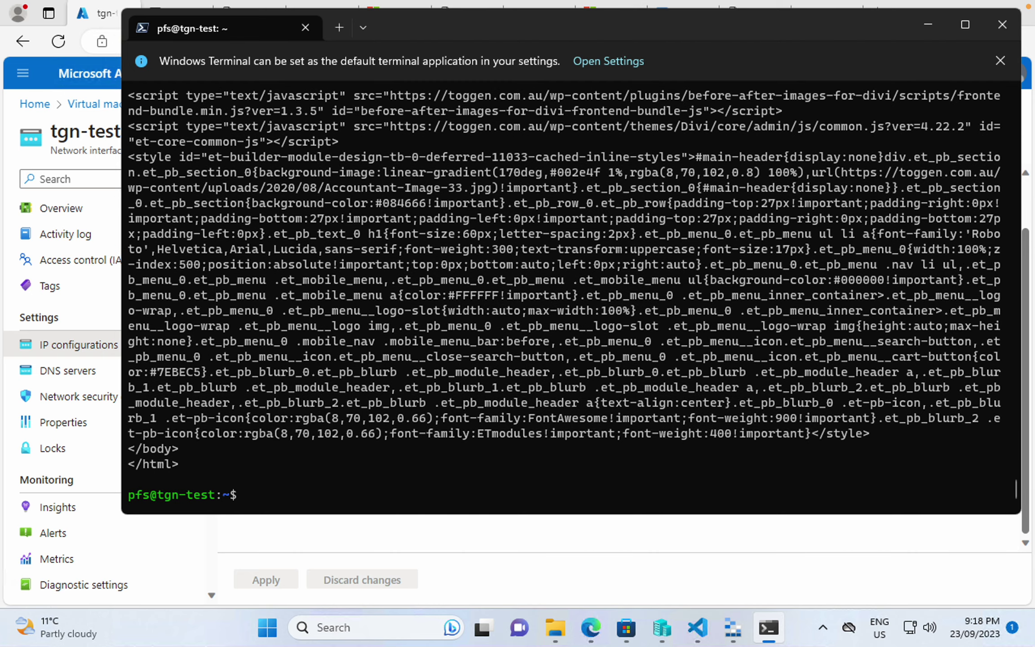
{"action": "left_click", "coordinate": [514, 557]}
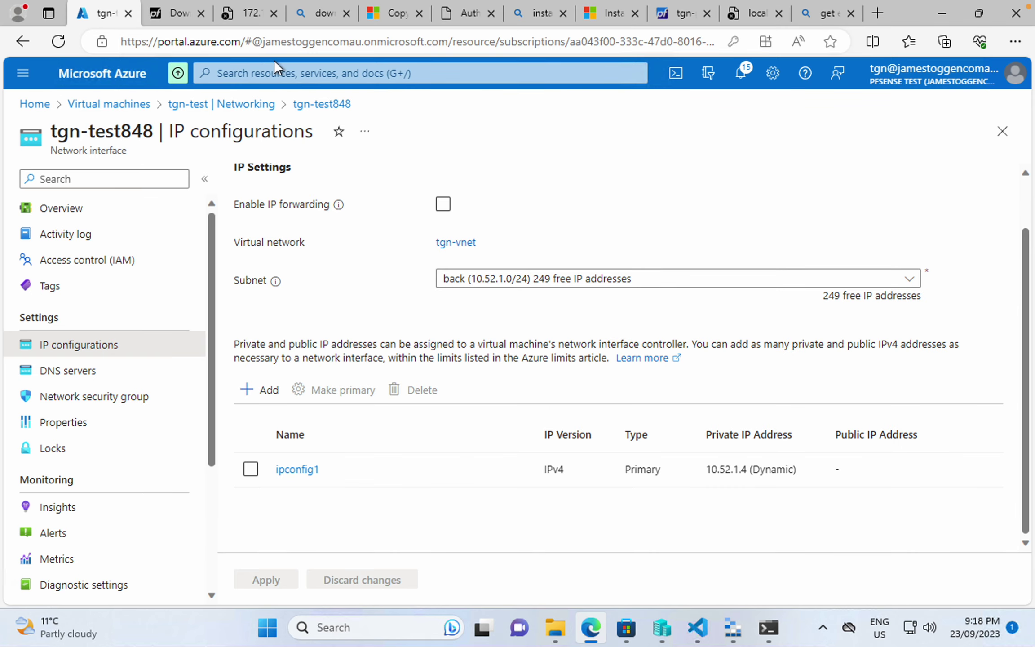
- Start a new pfSense firewall rule with its action set to Block
{"action": "left_click", "coordinate": [679, 14]}
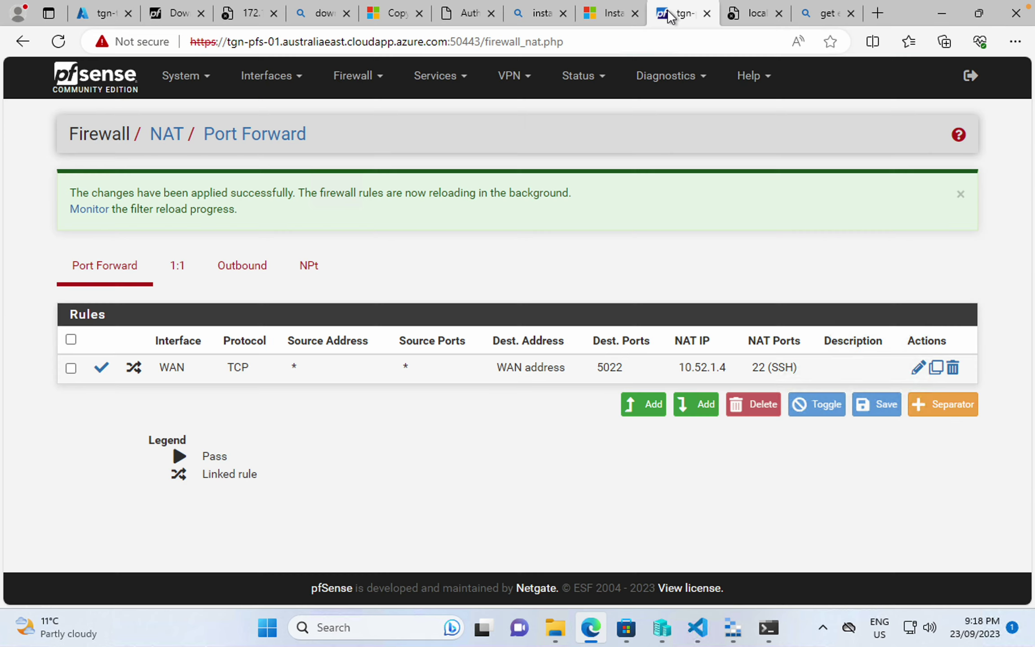
{"action": "left_click", "coordinate": [376, 85]}
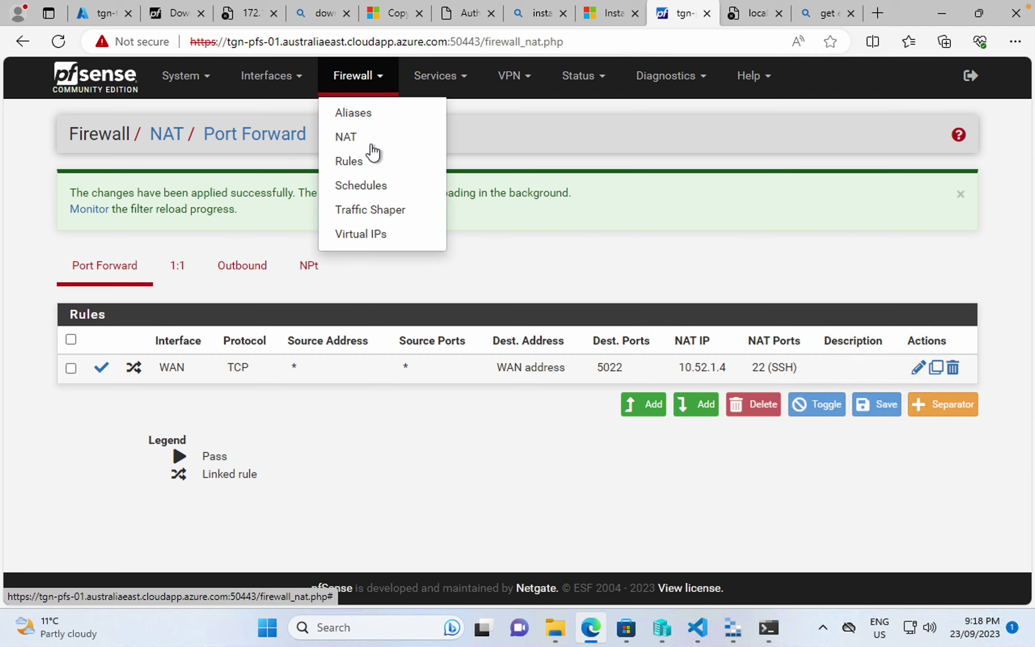
{"action": "left_click", "coordinate": [375, 163]}
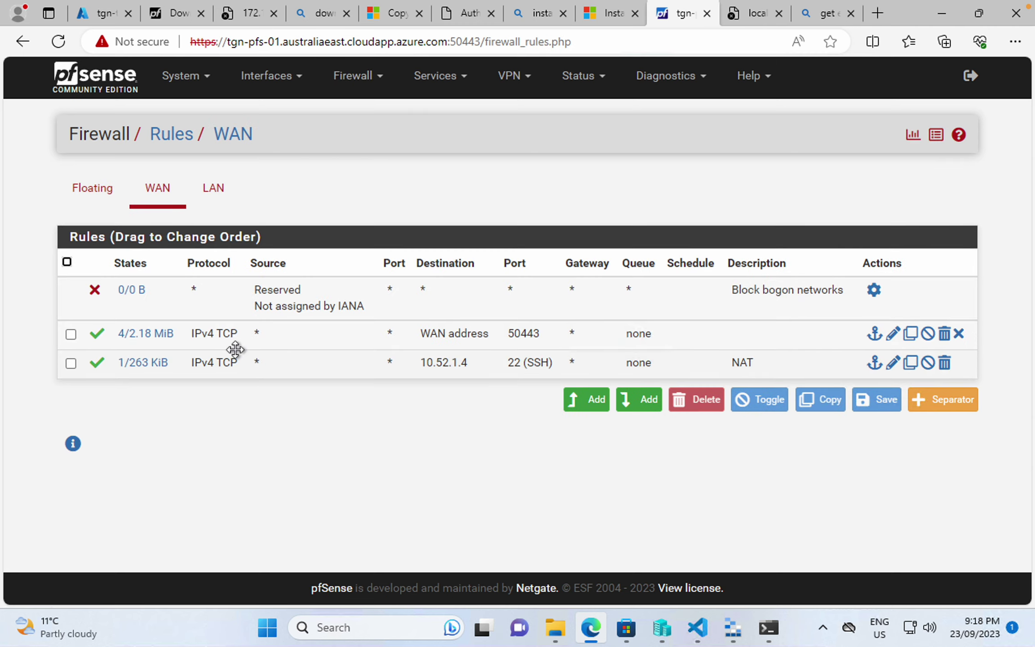
{"action": "left_click", "coordinate": [594, 400]}
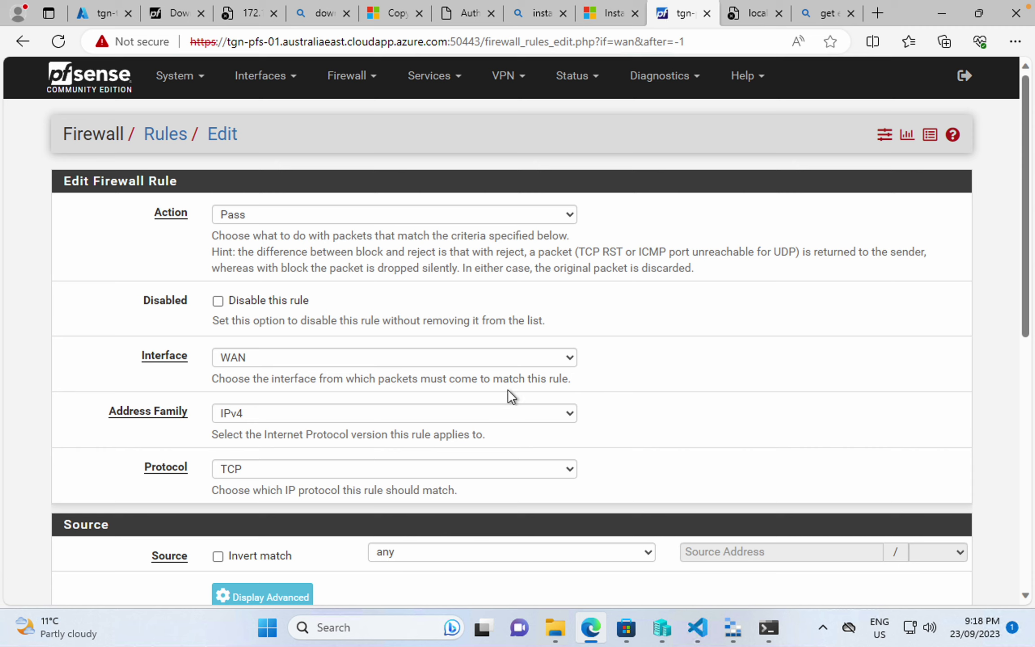
{"action": "left_click", "coordinate": [305, 216]}
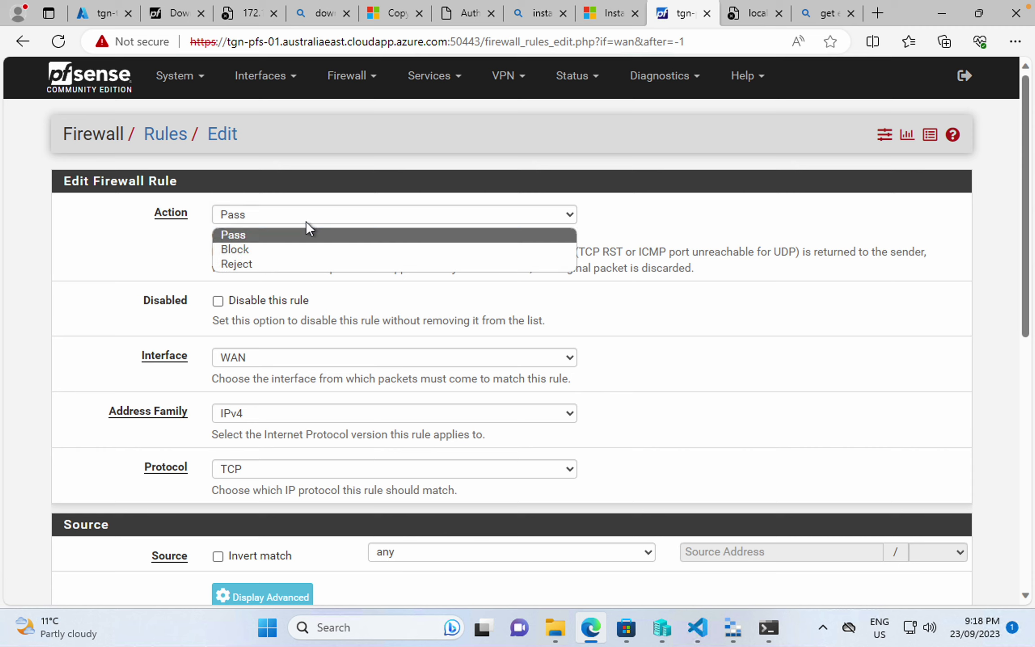
{"action": "left_click", "coordinate": [274, 252]}
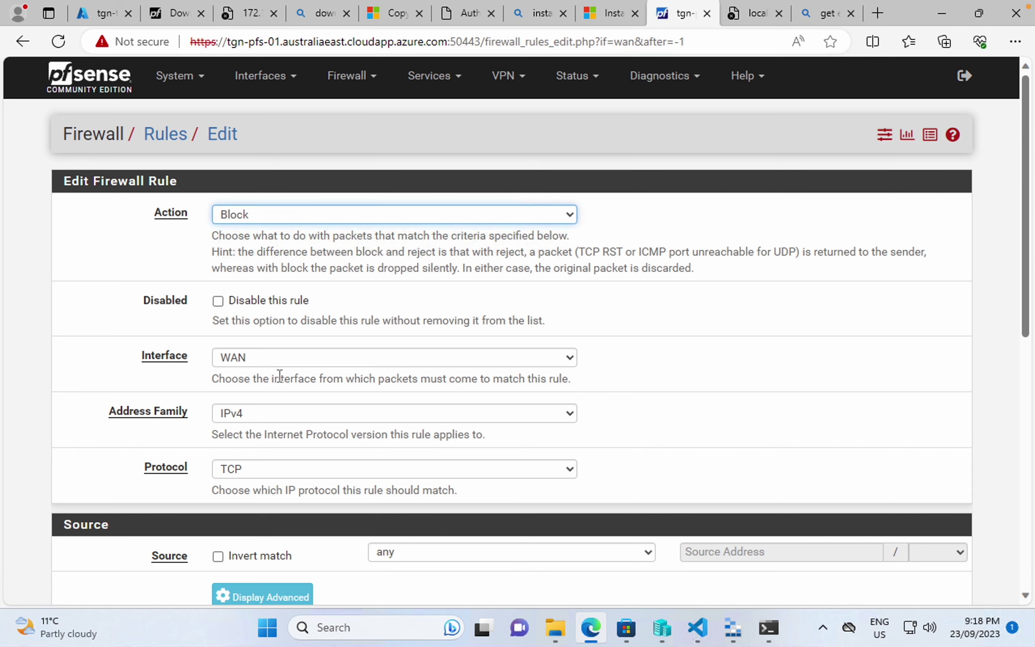
- Start a new Block rule on the LAN rules tab with its source set to a single host
{"action": "left_click", "coordinate": [354, 77]}
{"action": "left_click", "coordinate": [369, 168]}
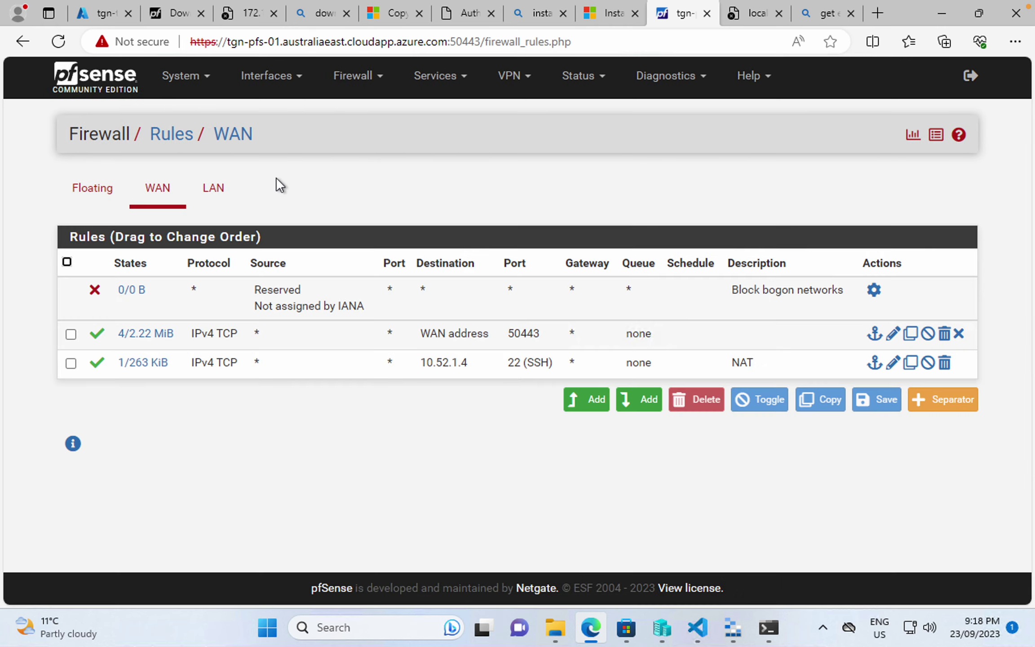
{"action": "left_click", "coordinate": [210, 192]}
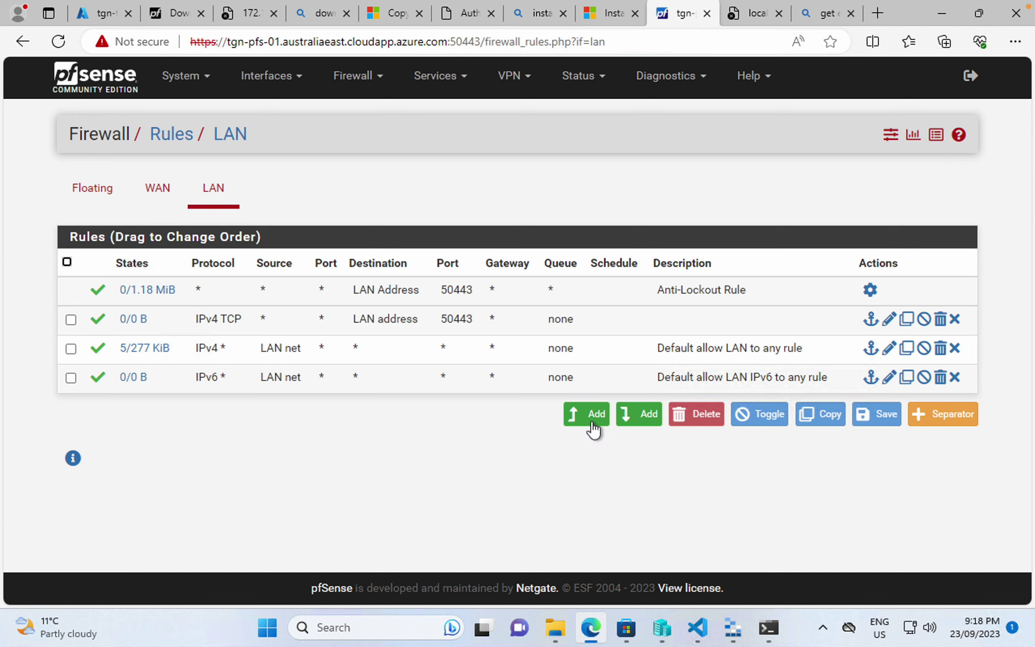
{"action": "left_click", "coordinate": [590, 422]}
{"action": "left_click", "coordinate": [279, 220]}
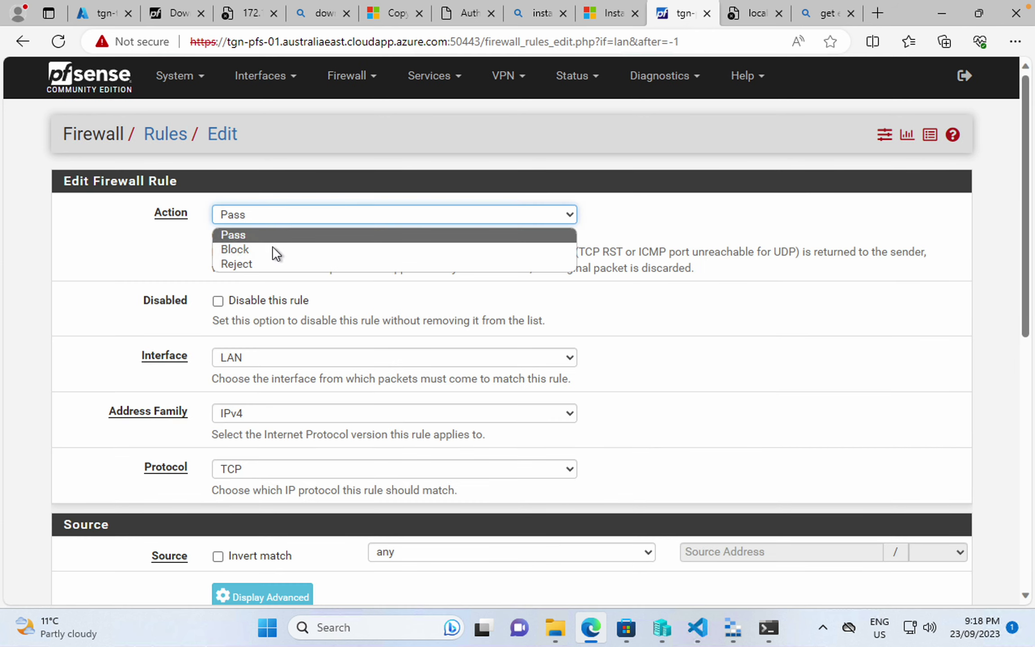
{"action": "left_click", "coordinate": [271, 249]}
{"action": "scroll", "coordinate": [270, 376], "scroll_direction": "down", "scroll_amount": 4}
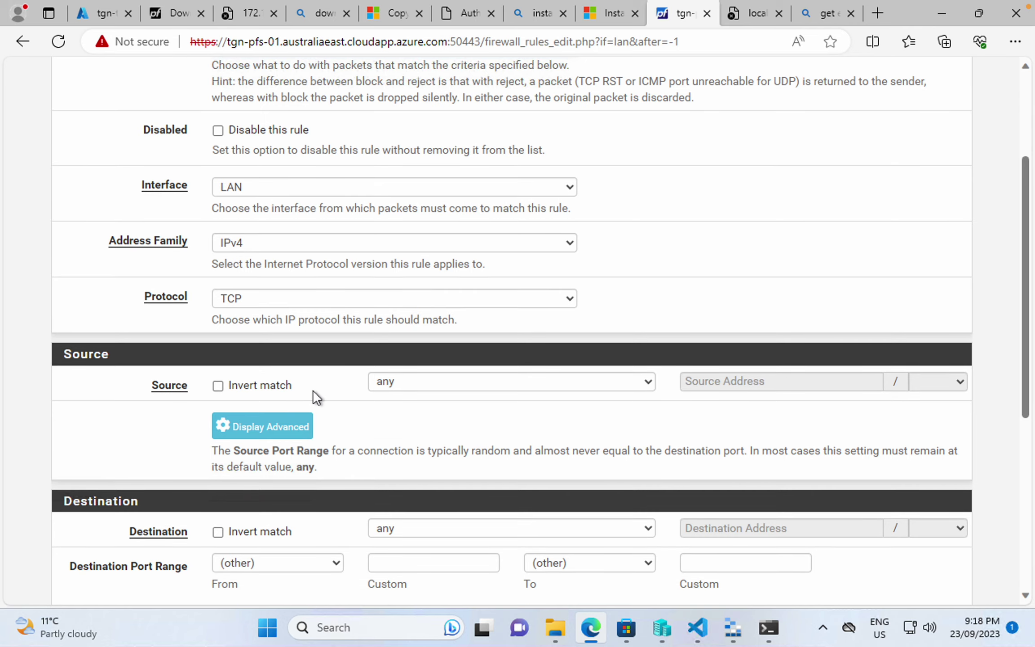
{"action": "scroll", "coordinate": [313, 390], "scroll_direction": "down", "scroll_amount": 2}
{"action": "left_click", "coordinate": [461, 303]}
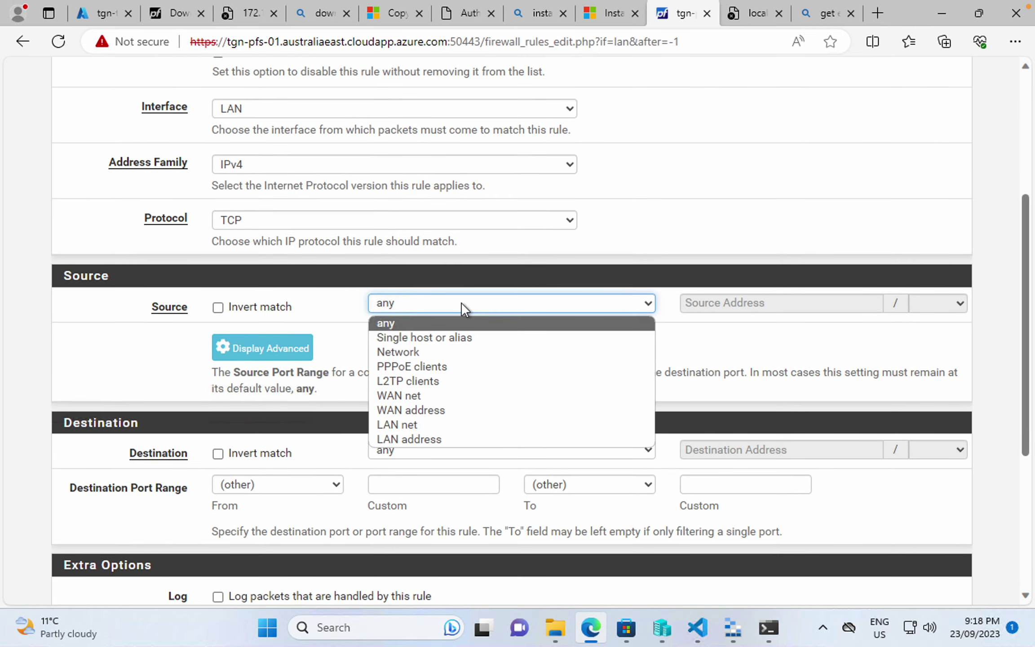
{"action": "left_click", "coordinate": [451, 337]}
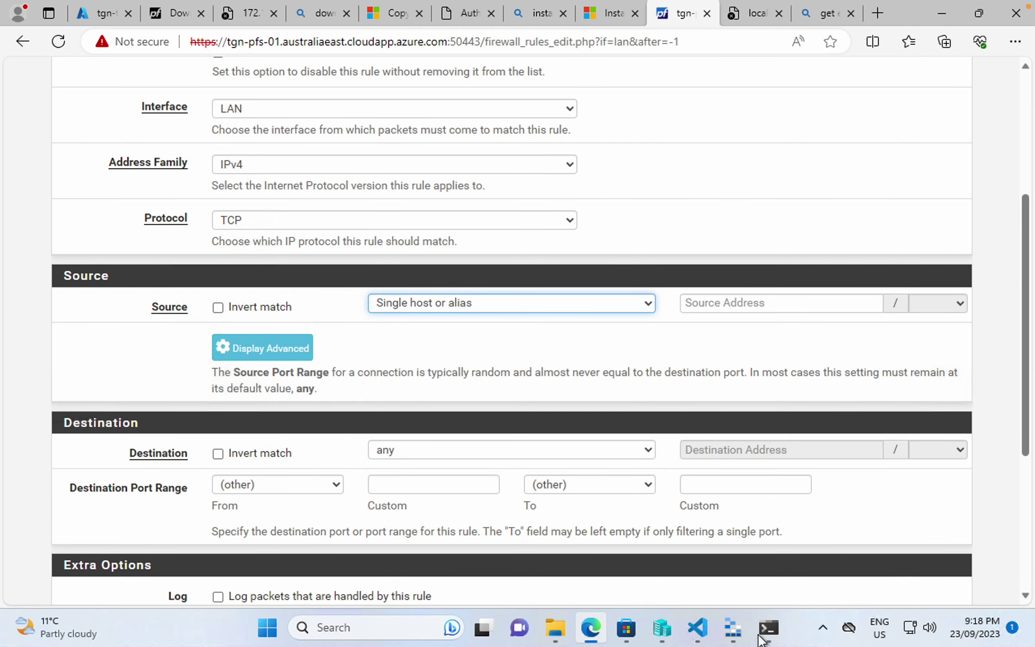
- Run 'ip add' in the test VM terminal to confirm its address is 10.52.1.4
{"action": "left_click", "coordinate": [766, 629]}
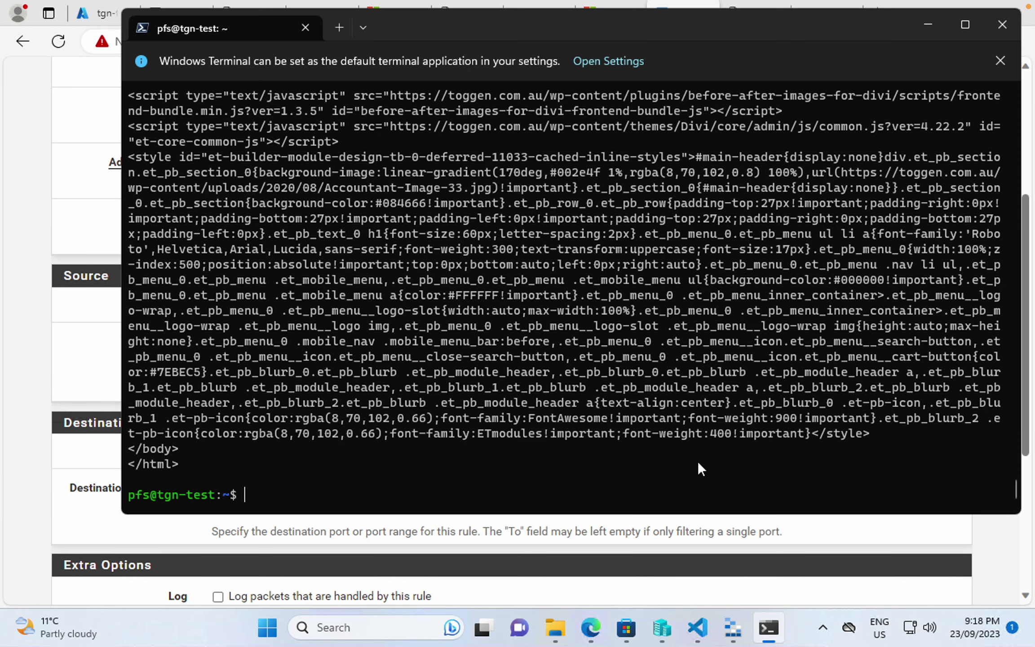
{"action": "key", "text": "Up"}
{"action": "key", "text": "Up"}
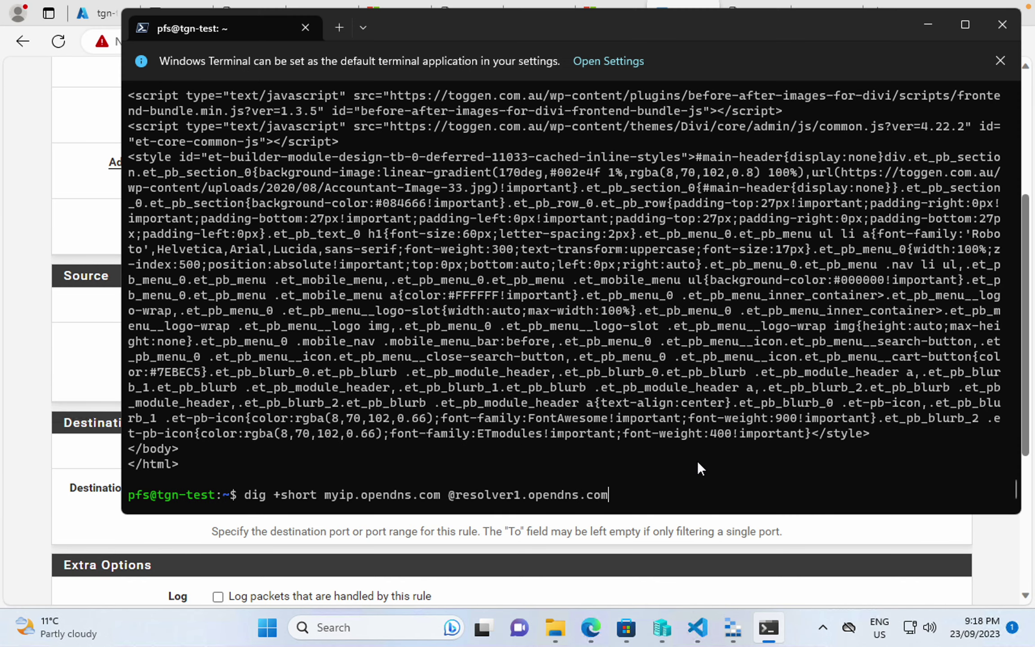
{"action": "key", "text": "Down"}
{"action": "key", "text": "Down"}
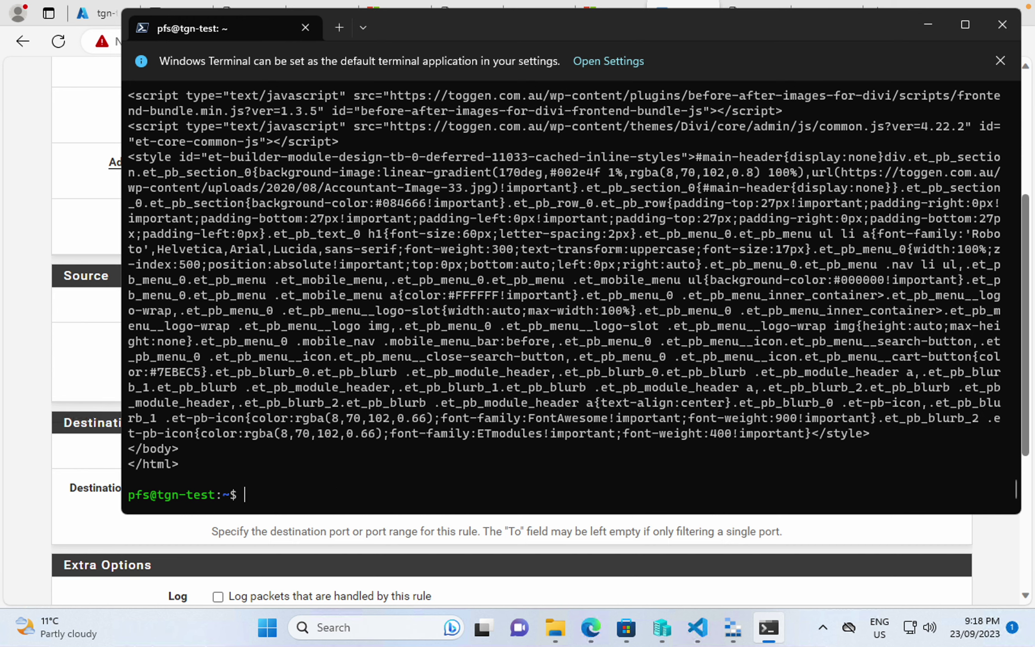
{"action": "type", "text": "ip add"}
{"action": "key", "text": "Return"}
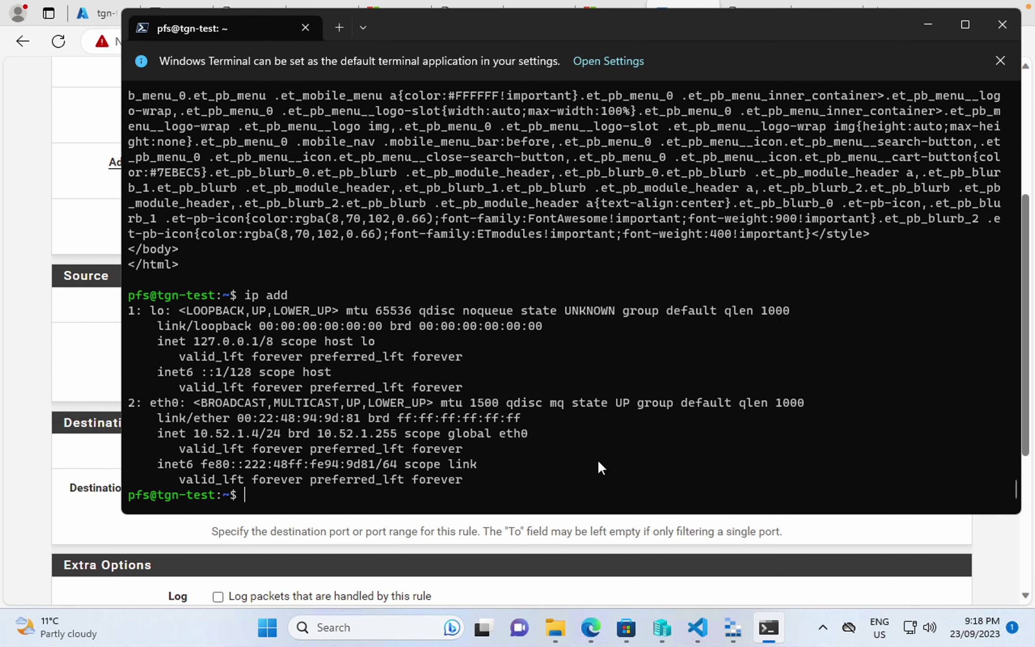
{"action": "left_click", "coordinate": [532, 602]}
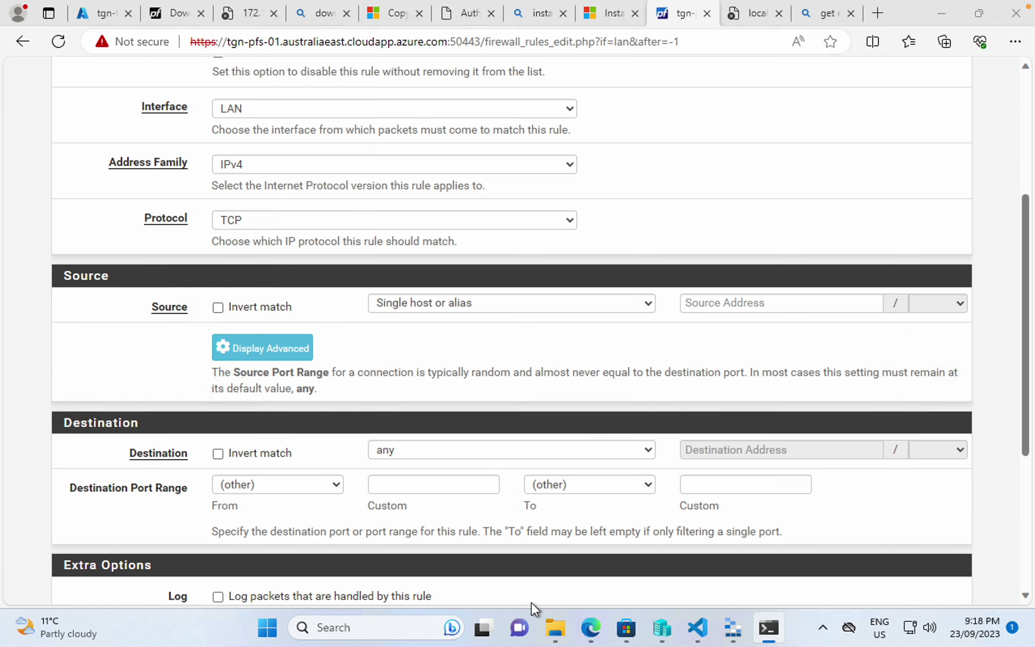
- Block TCP from source 10.52.1.4 to destination port 443, then save and apply the LAN rule
{"action": "left_click", "coordinate": [754, 310]}
{"action": "type", "text": "10.52.1.4"}
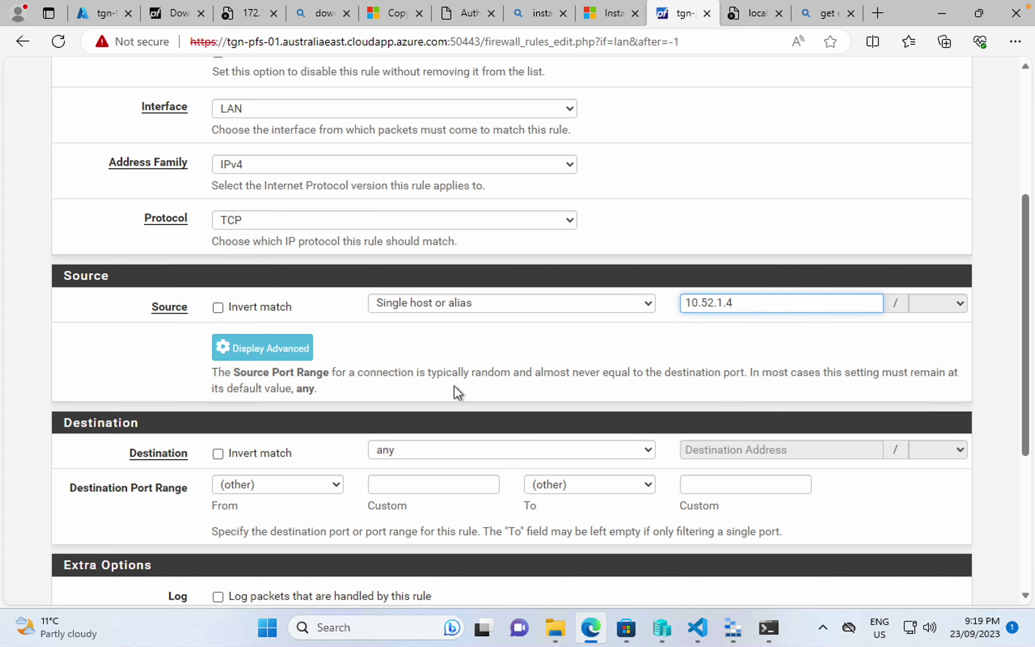
{"action": "scroll", "coordinate": [454, 385], "scroll_direction": "down", "scroll_amount": 1}
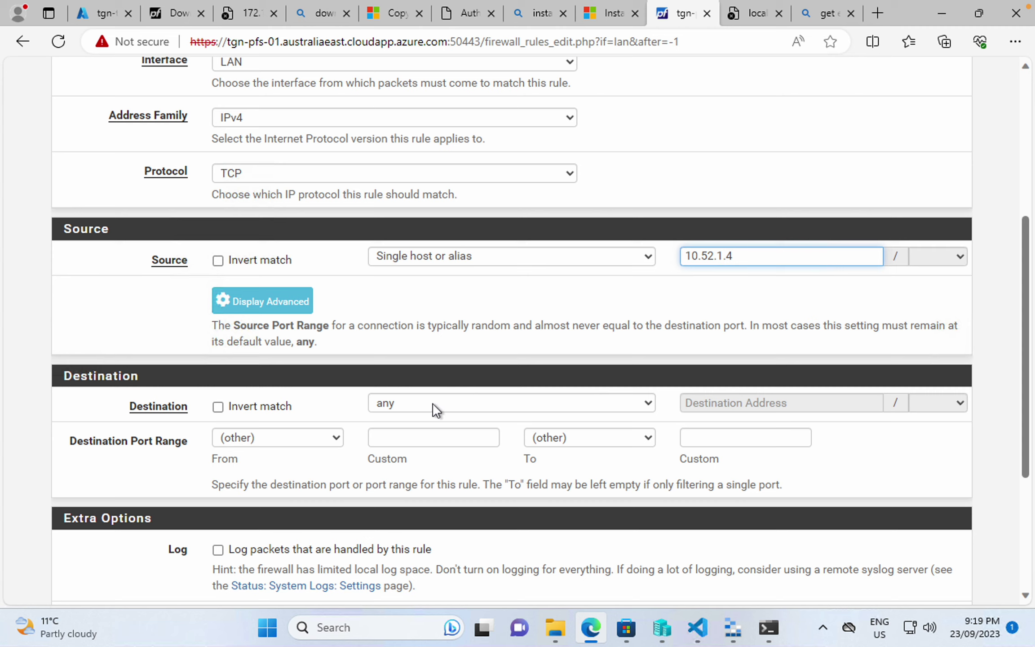
{"action": "left_click", "coordinate": [408, 439]}
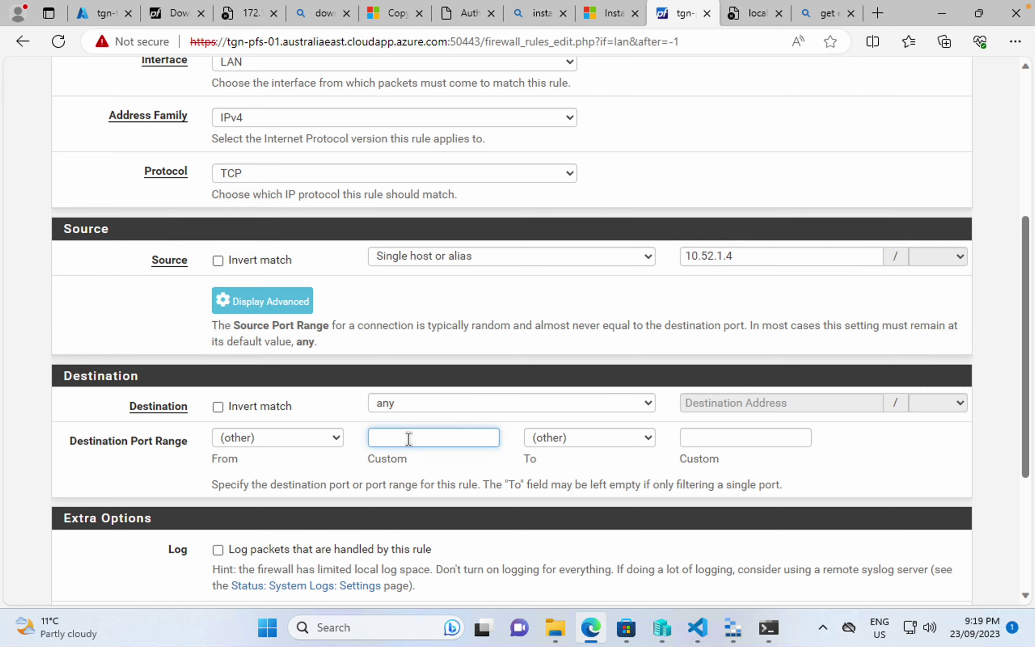
{"action": "type", "text": "443"}
{"action": "left_click", "coordinate": [723, 435]}
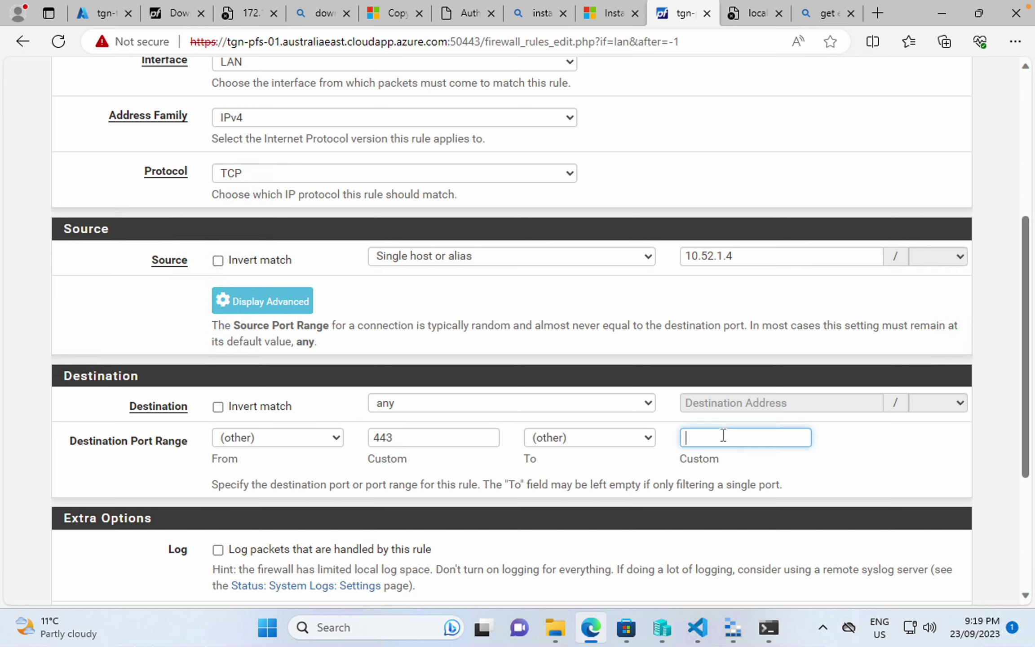
{"action": "type", "text": "443"}
{"action": "scroll", "coordinate": [724, 435], "scroll_direction": "up", "scroll_amount": 1}
{"action": "scroll", "coordinate": [724, 435], "scroll_direction": "down", "scroll_amount": 5}
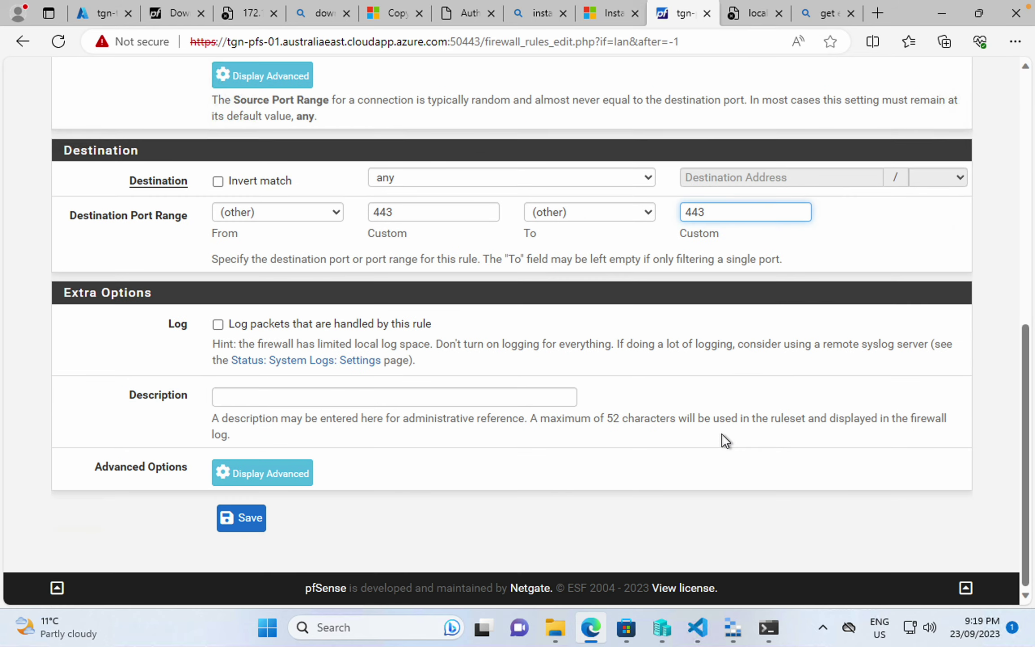
{"action": "left_click", "coordinate": [250, 524]}
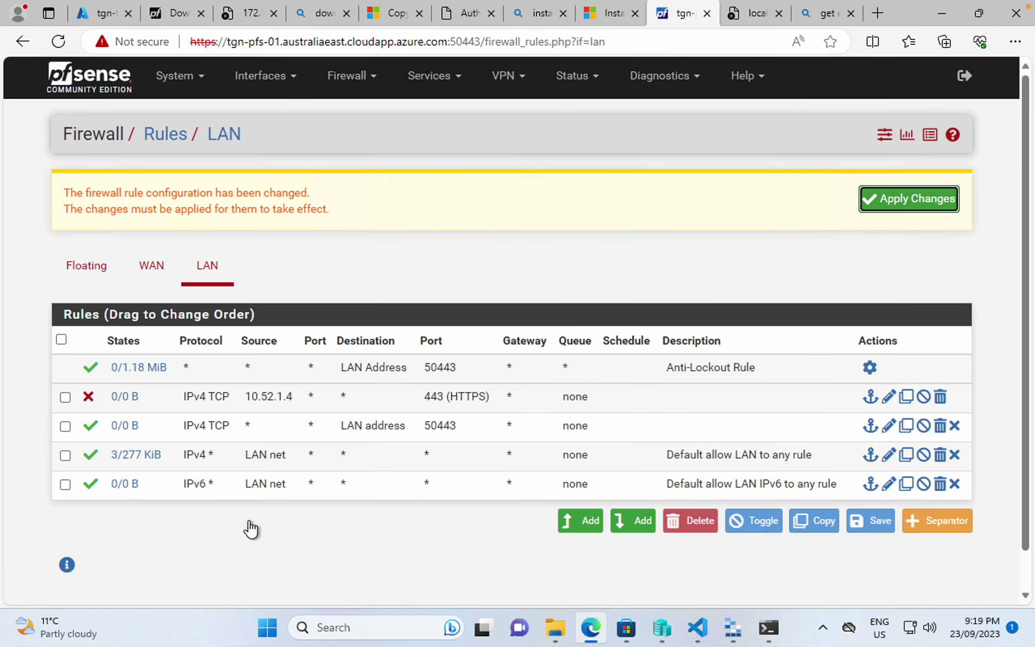
{"action": "left_click", "coordinate": [914, 207]}
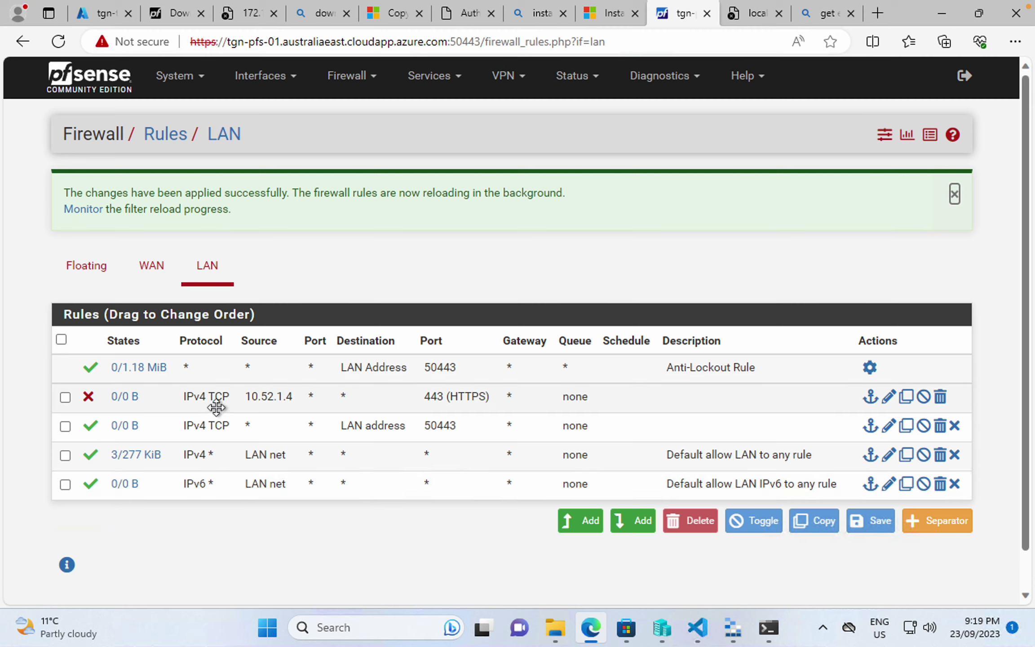
{"action": "left_click", "coordinate": [769, 628]}
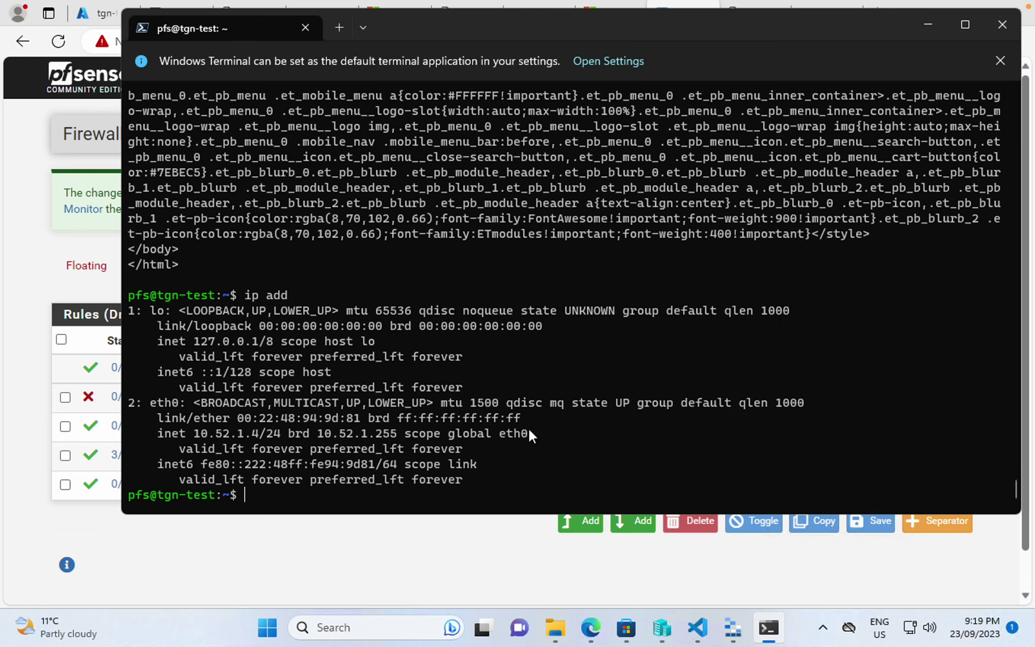
{"action": "left_click", "coordinate": [424, 574]}
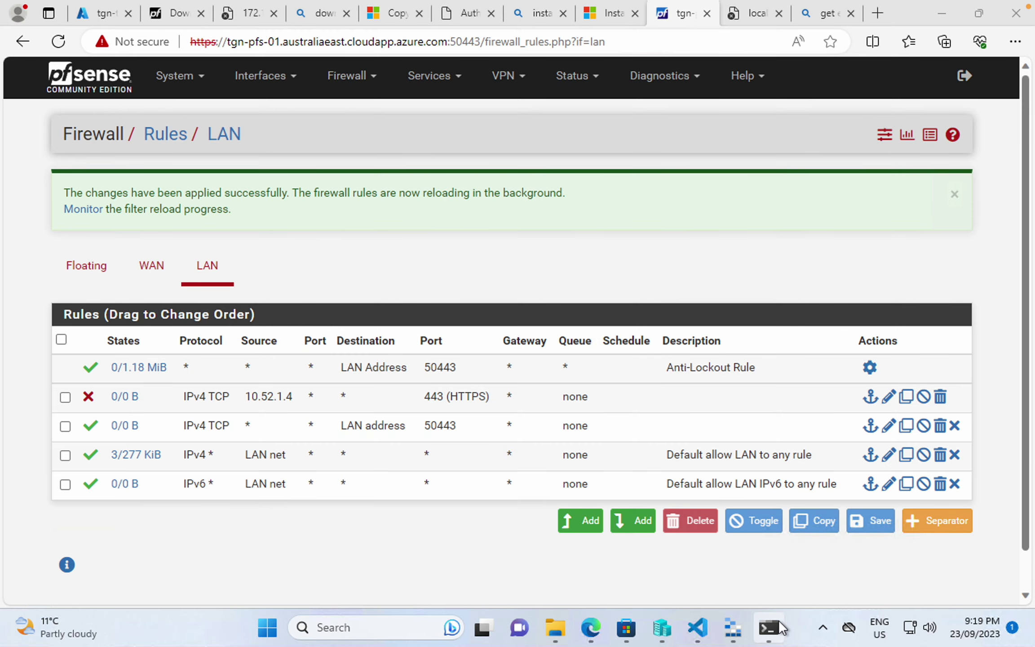
{"action": "left_click", "coordinate": [769, 628]}
{"action": "type", "text": "curl https://toggen.com.au"}
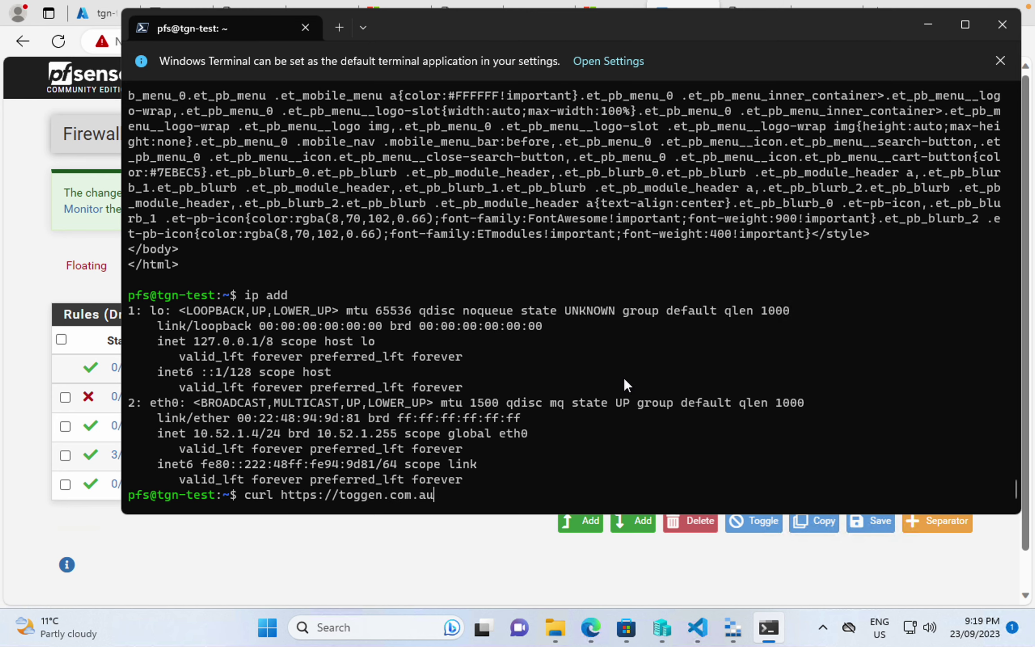
{"action": "key", "text": "Return"}
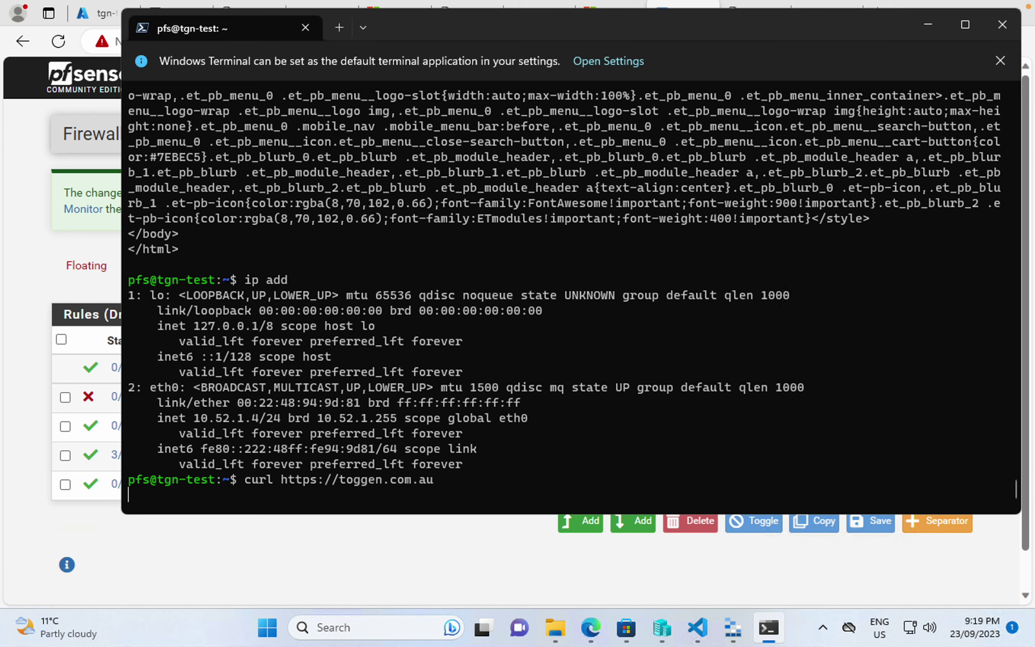
{"action": "key", "text": "ctrl+c"}
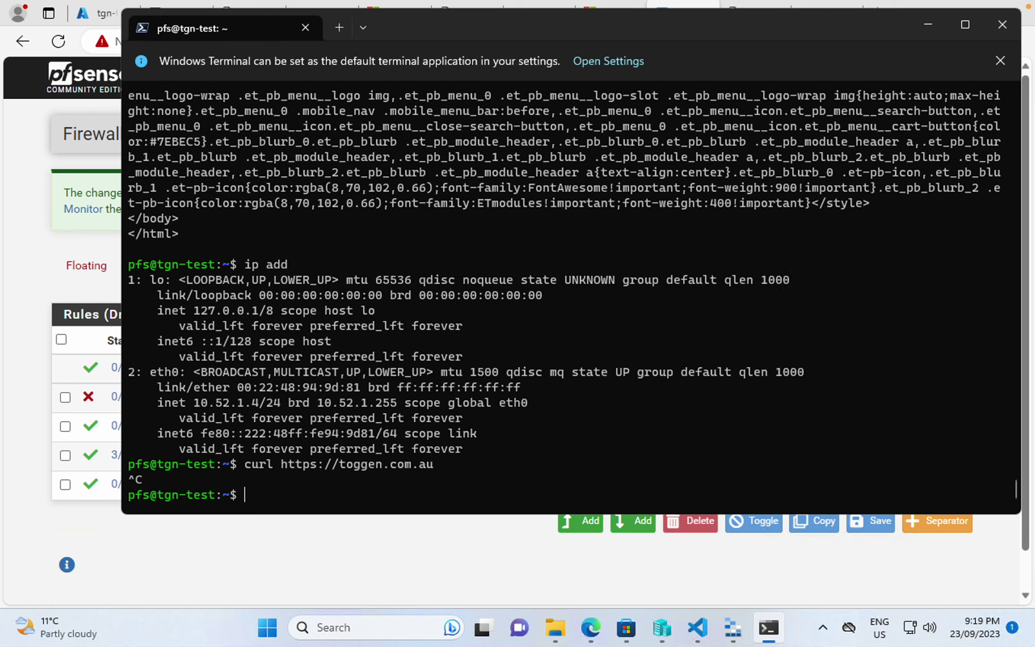
- Ping toggen.com.au successfully, then confirm the public IP 20.28.149.144 with the OpenDNS dig lookup
{"action": "type", "text": "ping toggen.com.au"}
{"action": "key", "text": "Return"}
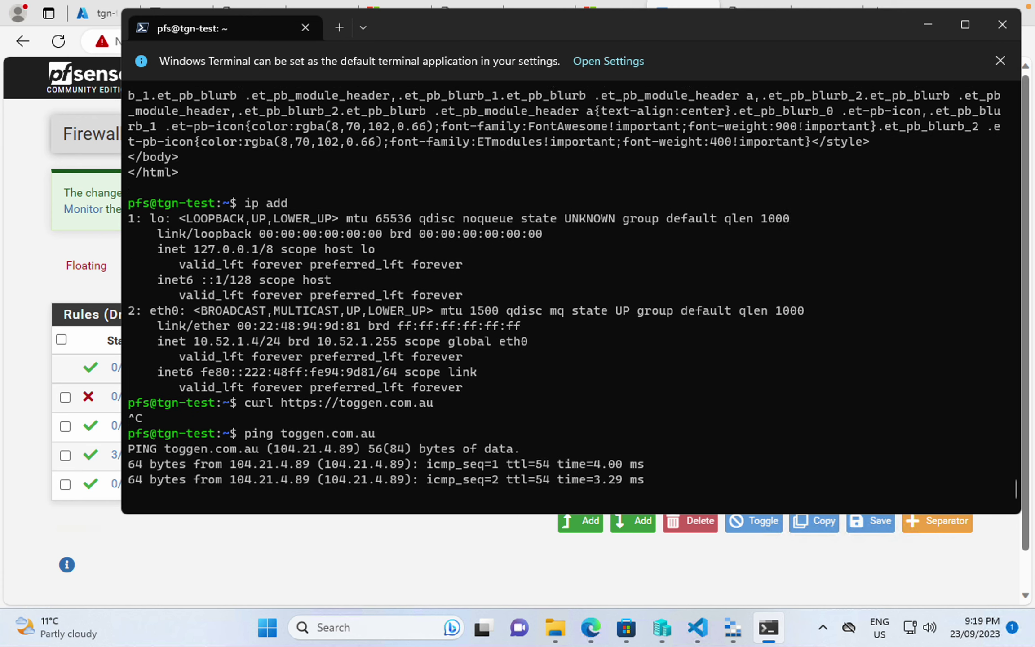
{"action": "key", "text": "ctrl+c"}
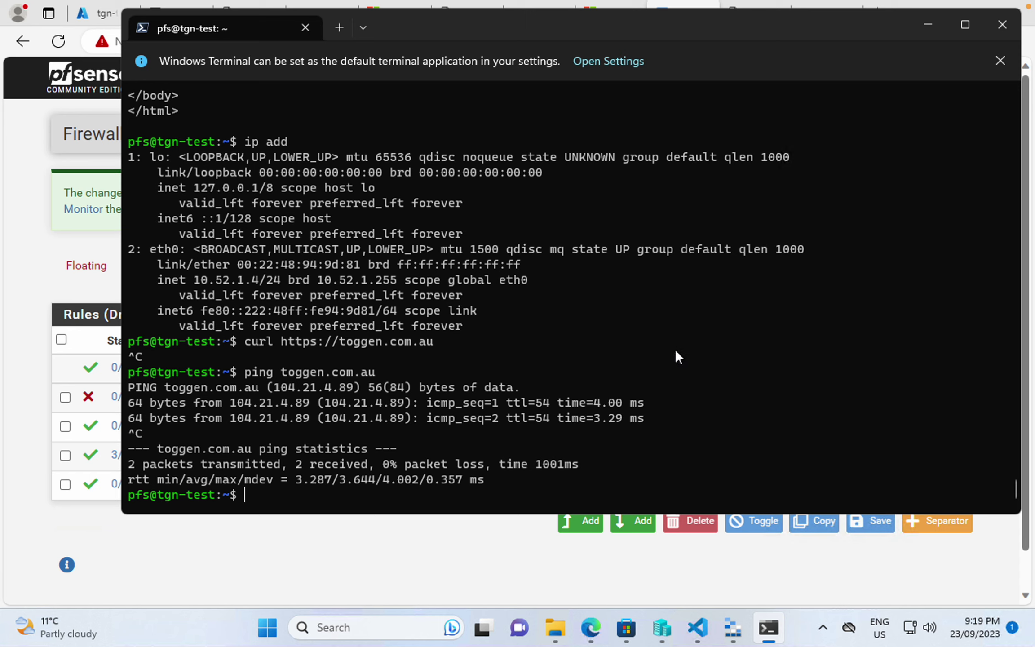
{"action": "key", "text": "Up"}
{"action": "key", "text": "Up"}
{"action": "key", "text": "Up"}
{"action": "key", "text": "Down"}
{"action": "key", "text": "Down"}
{"action": "key", "text": "Down"}
{"action": "key", "text": "ctrl+v"}
{"action": "key", "text": "Return"}
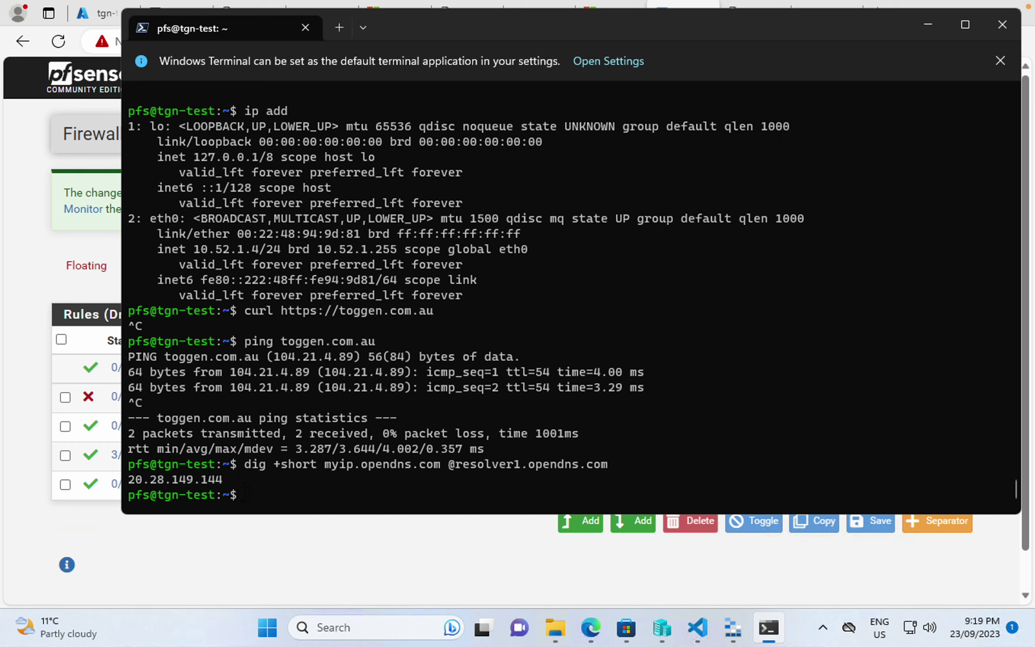
- Browse Interfaces > LAN, Firewall and Services, then open VPN > OpenVPN, which shows no servers
{"action": "left_click", "coordinate": [45, 266]}
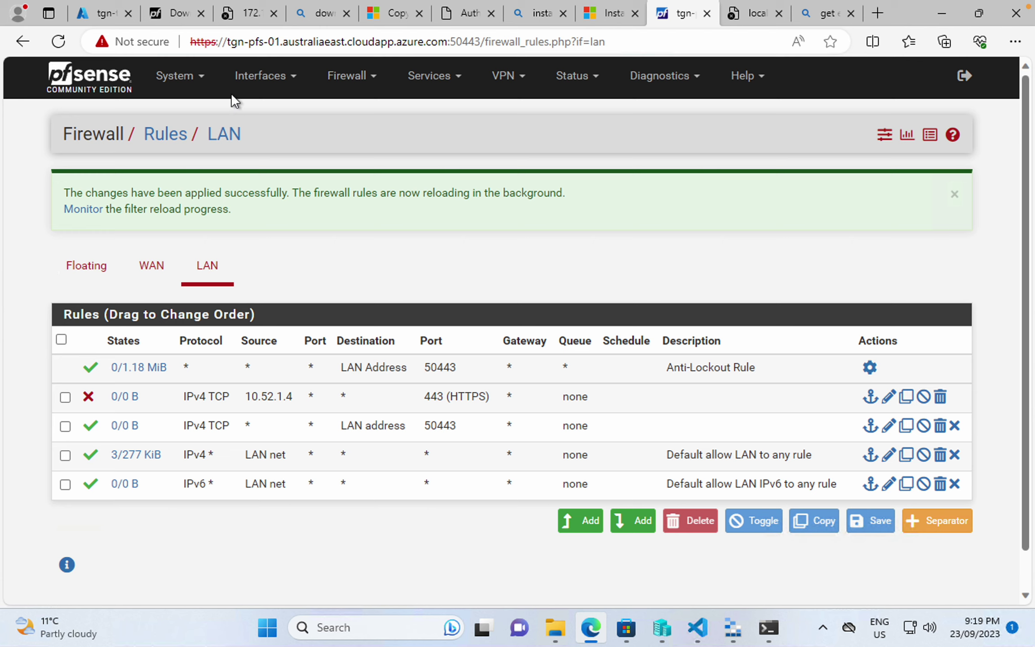
{"action": "left_click", "coordinate": [353, 77]}
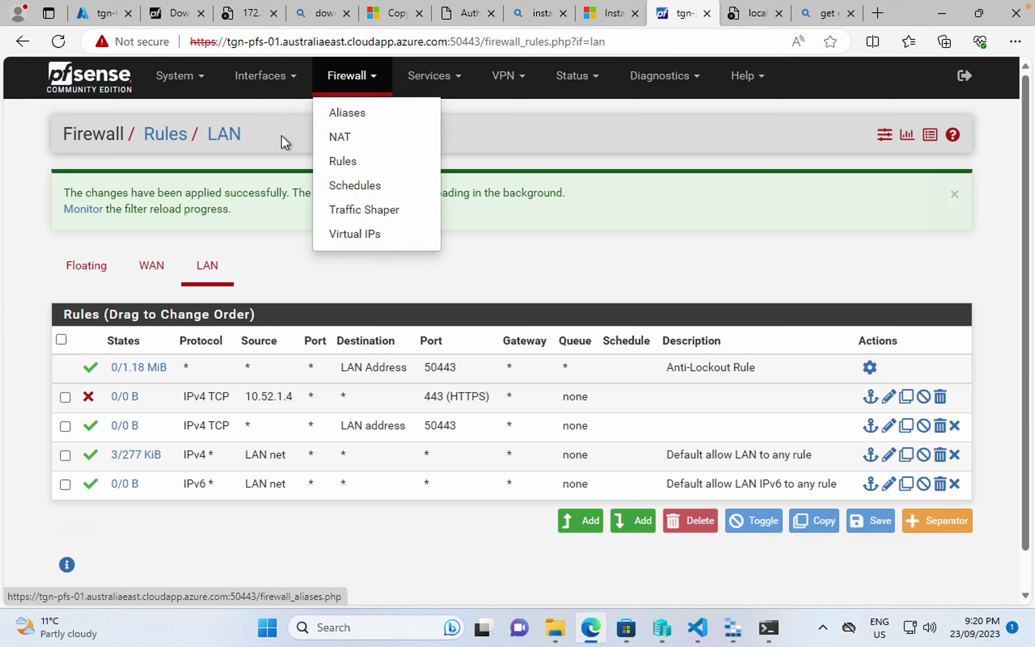
{"action": "left_click", "coordinate": [269, 75]}
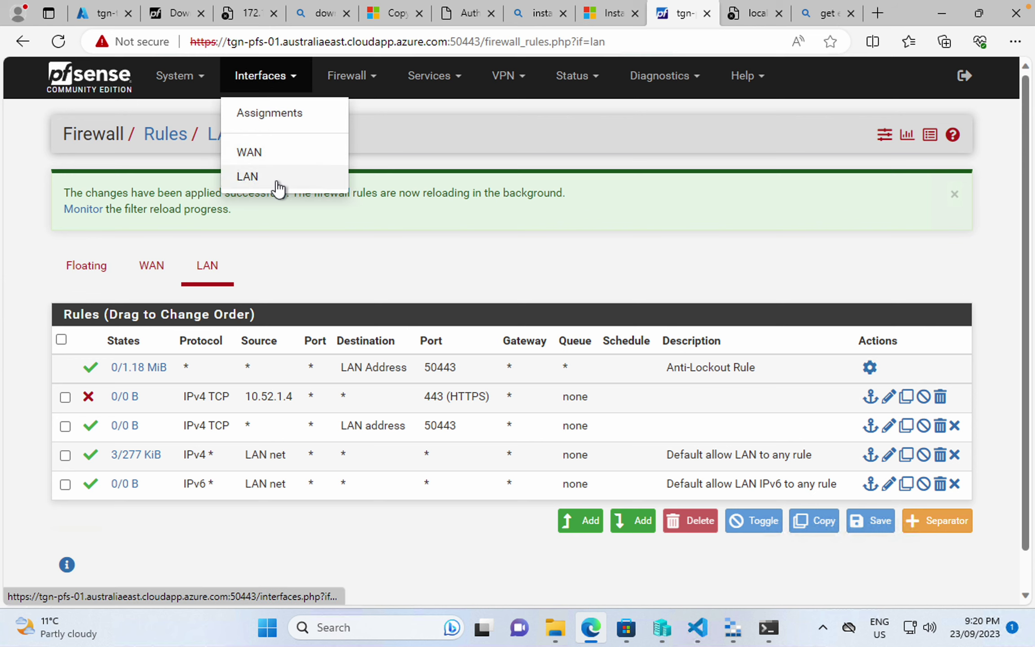
{"action": "left_click", "coordinate": [273, 178]}
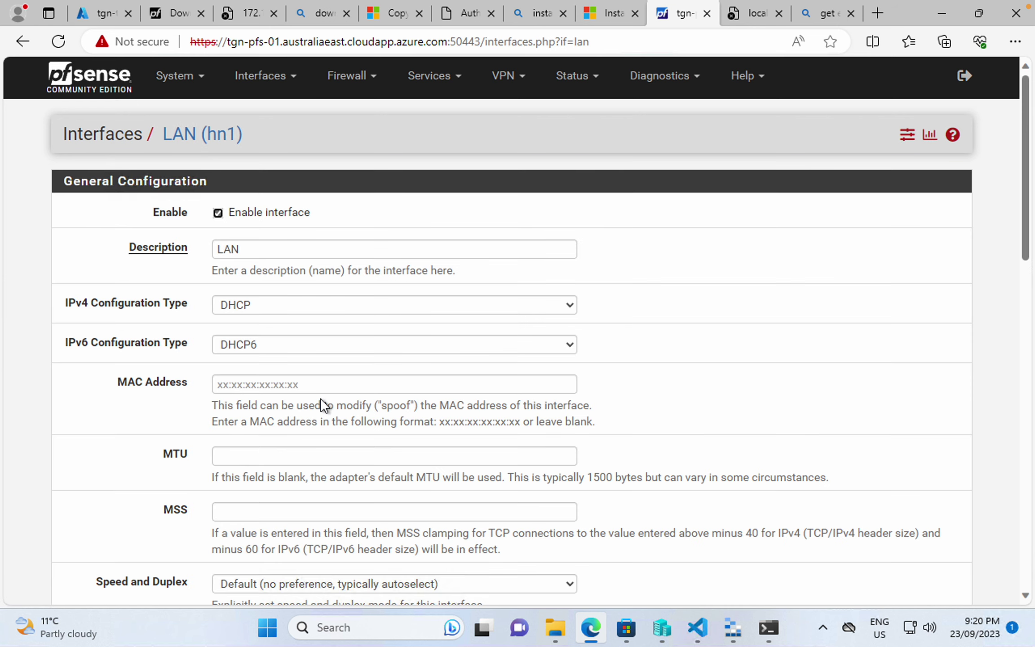
{"action": "scroll", "coordinate": [320, 398], "scroll_direction": "down", "scroll_amount": 4}
{"action": "scroll", "coordinate": [320, 398], "scroll_direction": "up", "scroll_amount": 4}
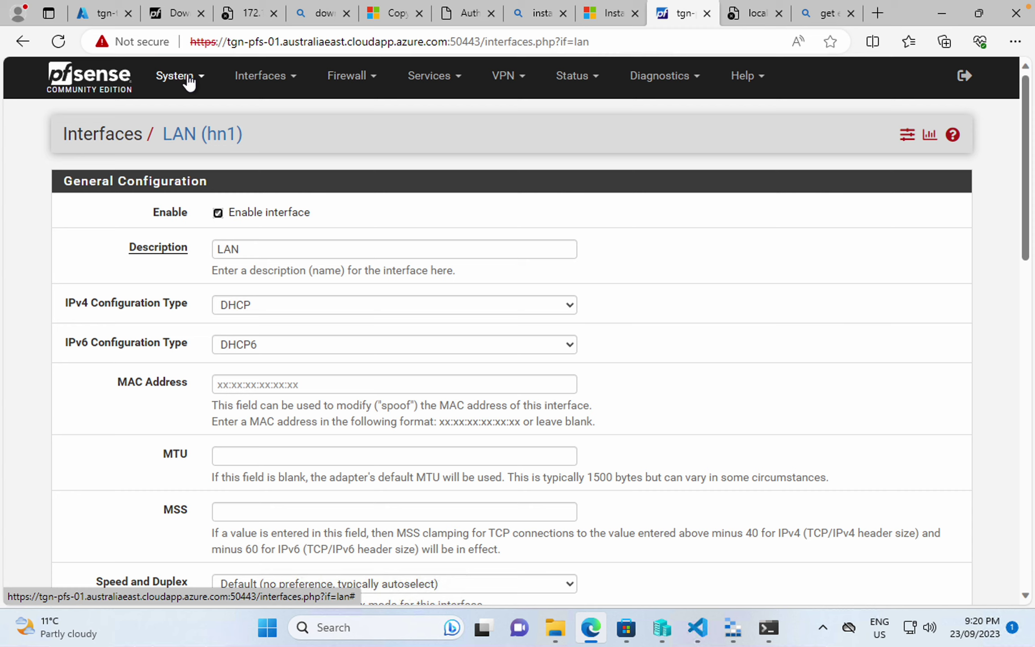
{"action": "left_click", "coordinate": [362, 85]}
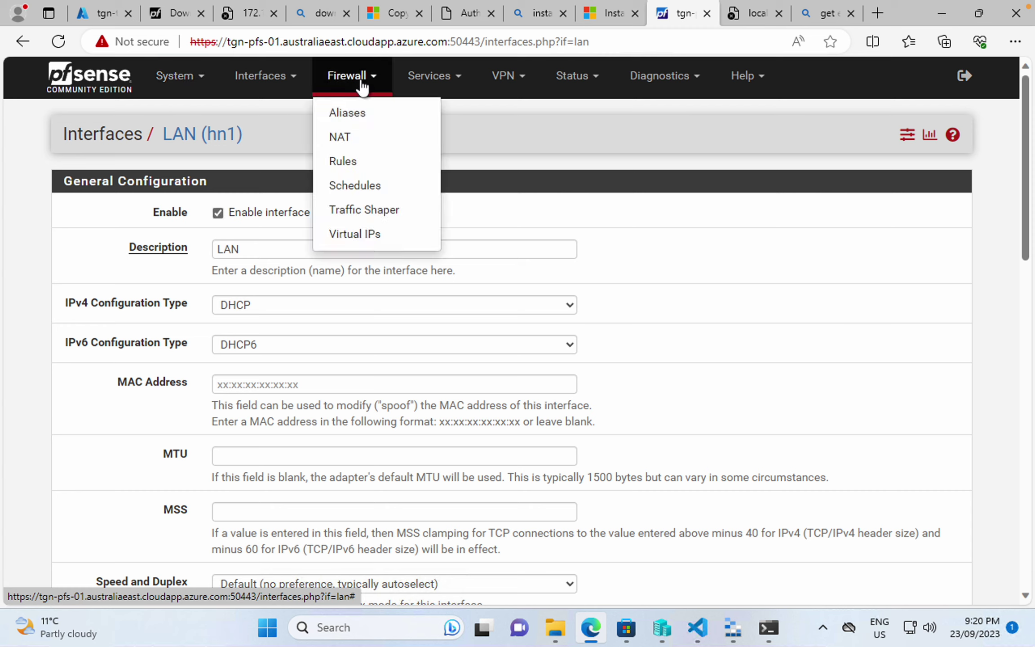
{"action": "left_click", "coordinate": [432, 84]}
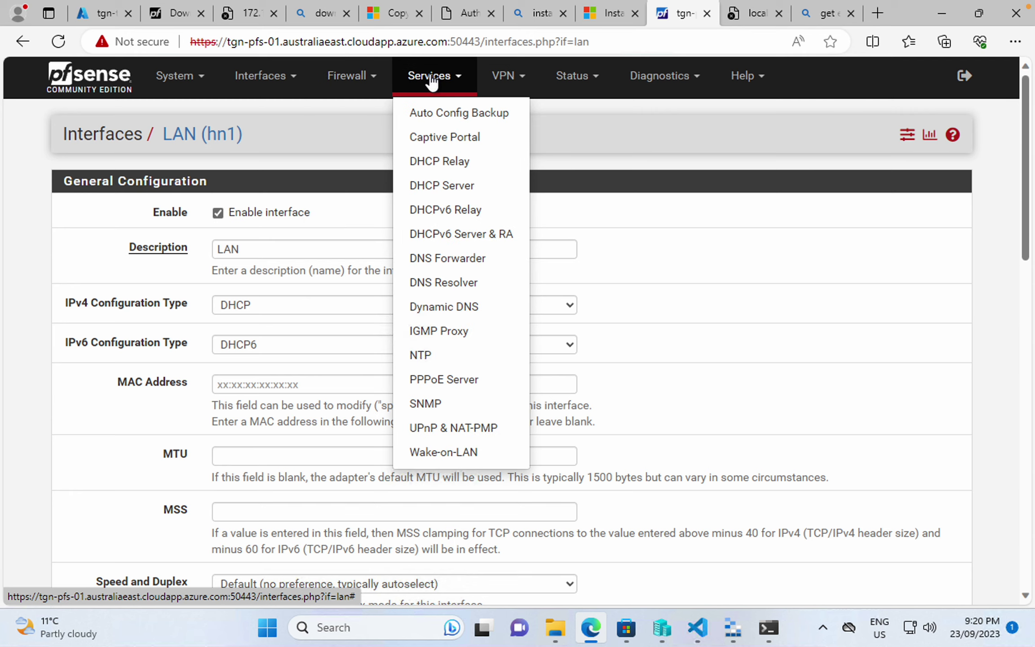
{"action": "left_click", "coordinate": [517, 87]}
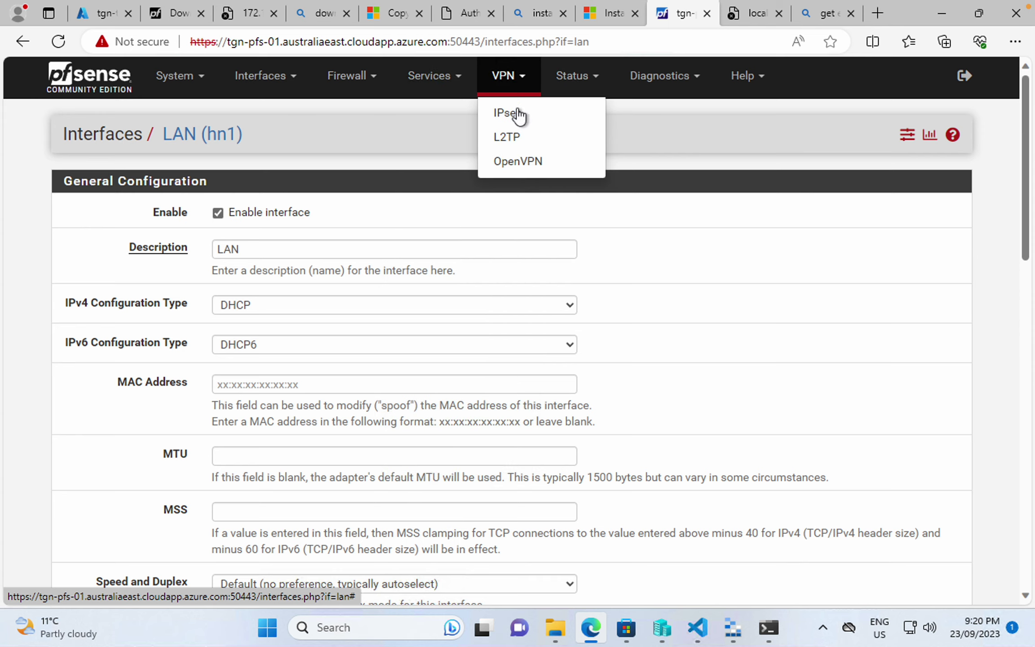
{"action": "left_click", "coordinate": [532, 161]}
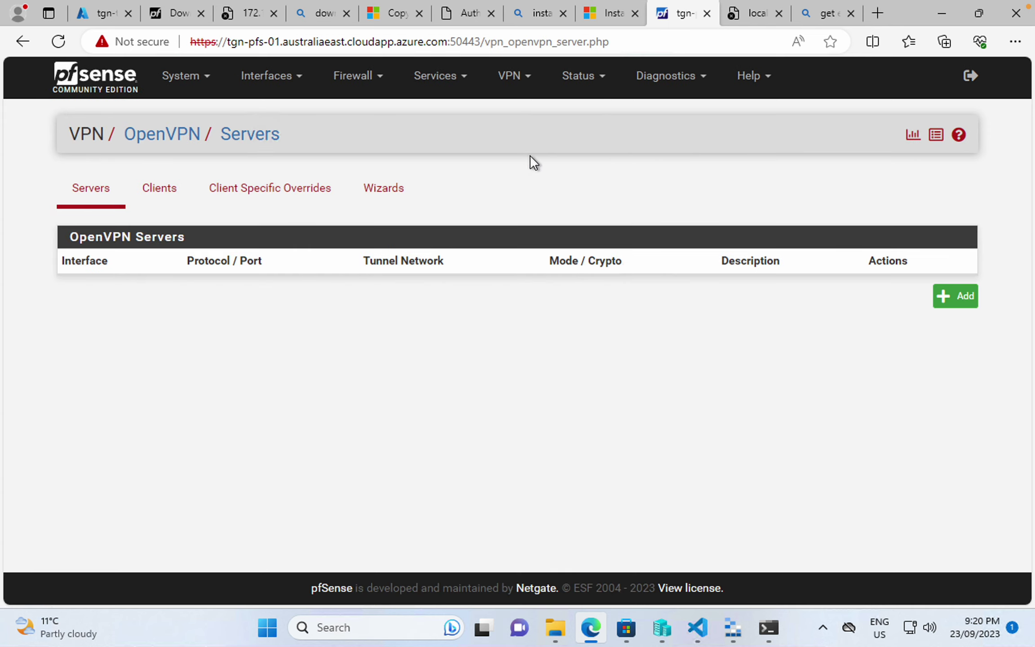